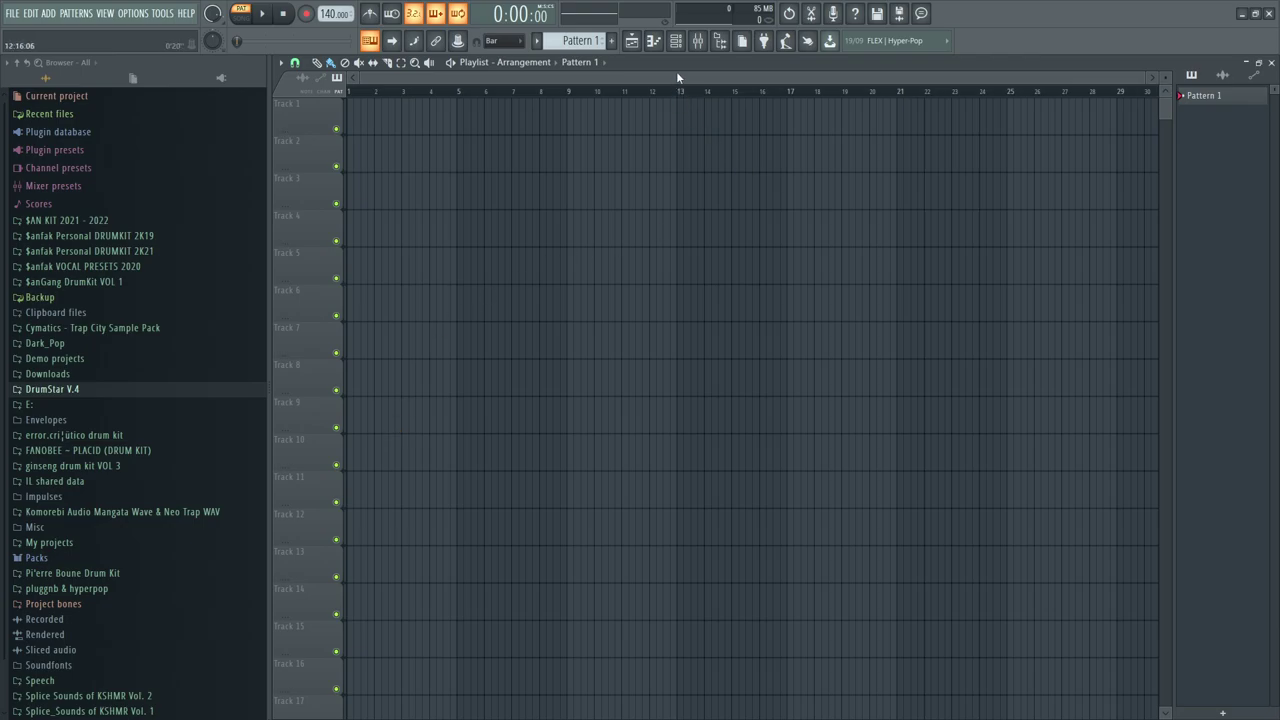
Open the Channel rack, adjust its size, and position it over the playlist
click(676, 40)
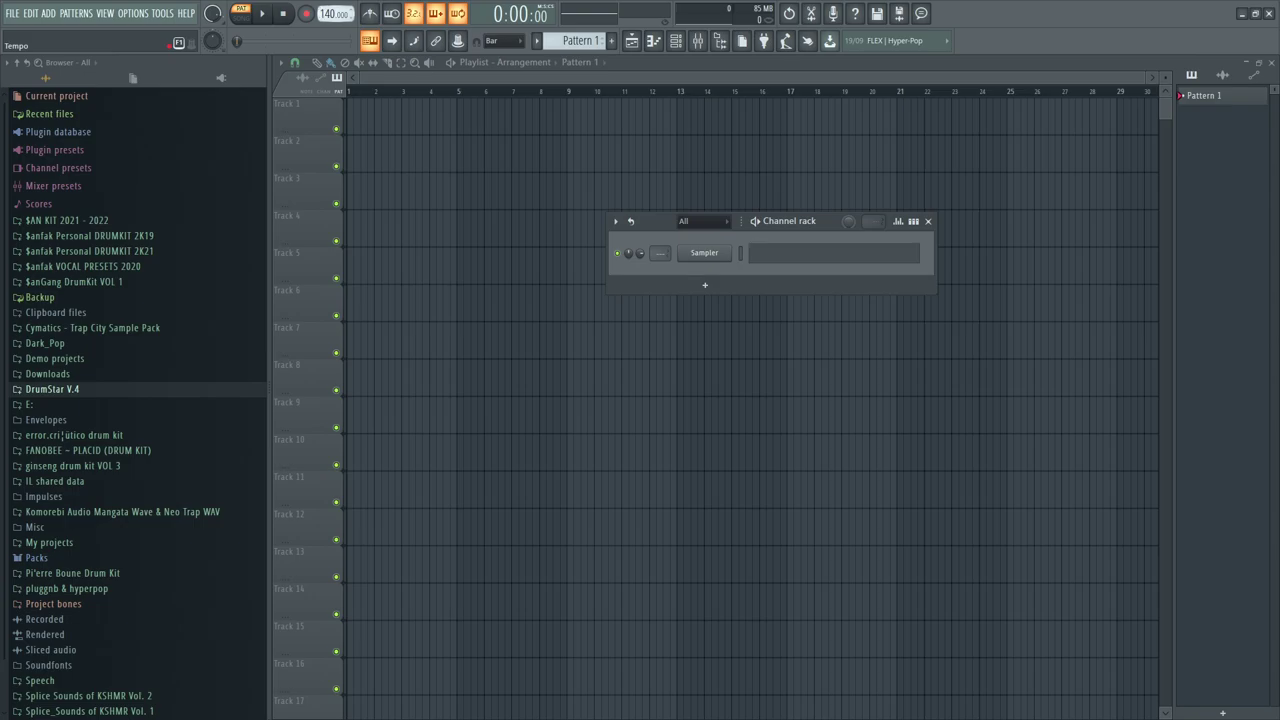
drag(657, 224, 545, 180)
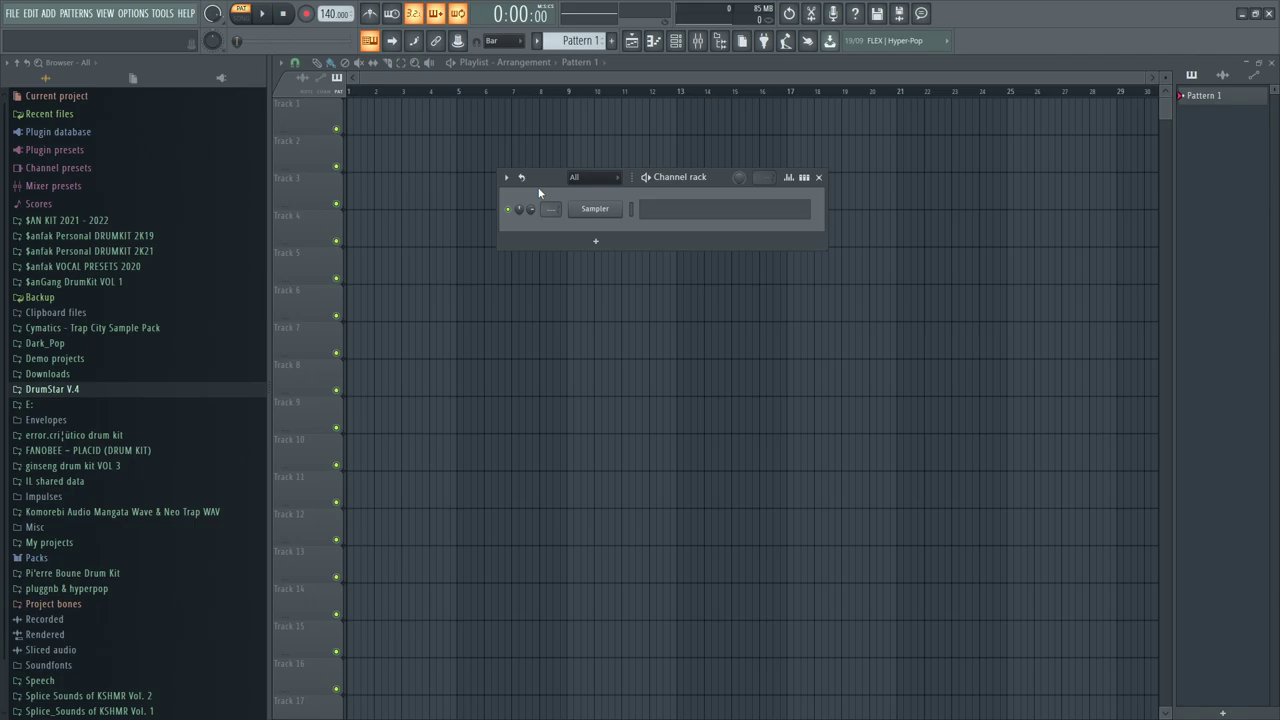
drag(557, 180, 622, 218)
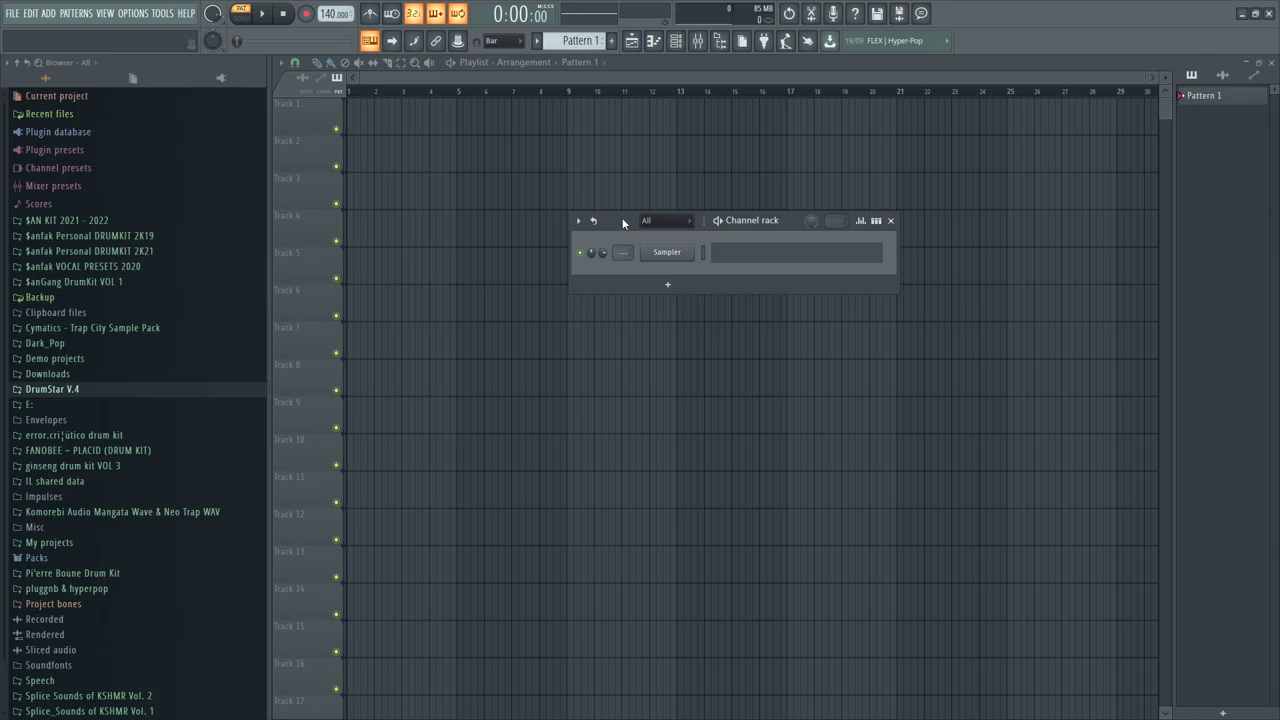
drag(898, 237, 895, 237)
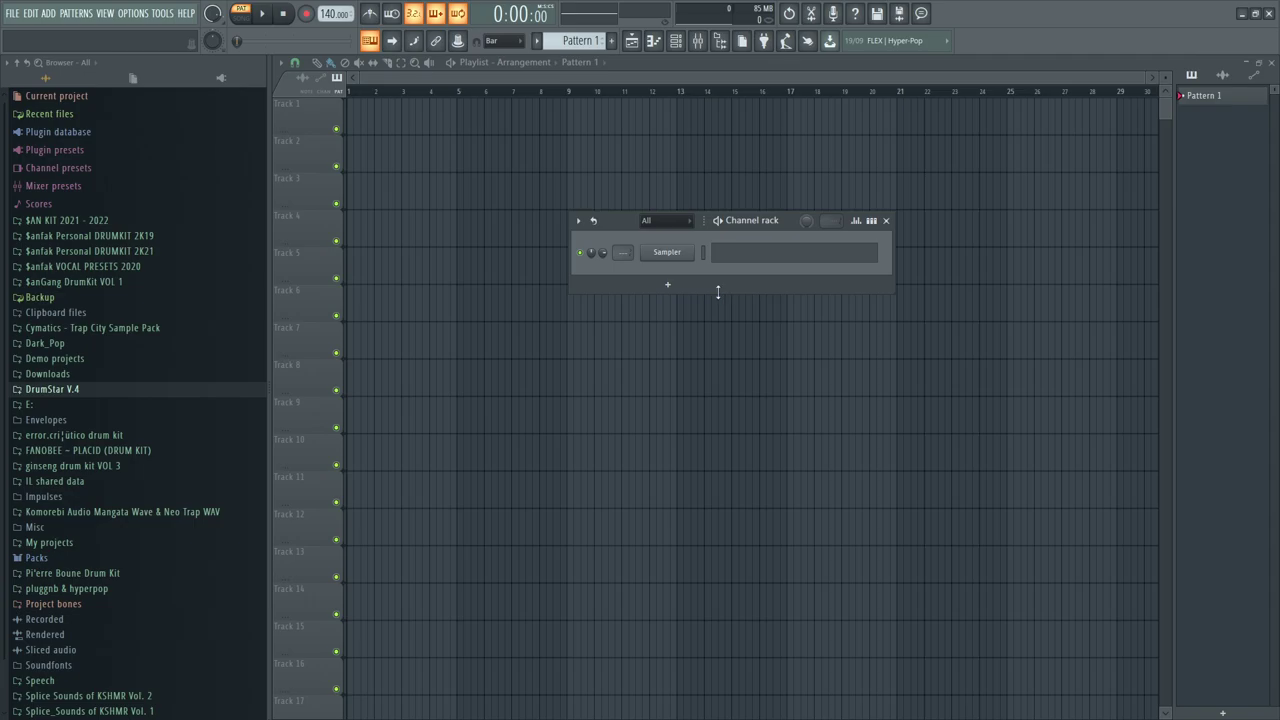
drag(723, 295, 728, 282)
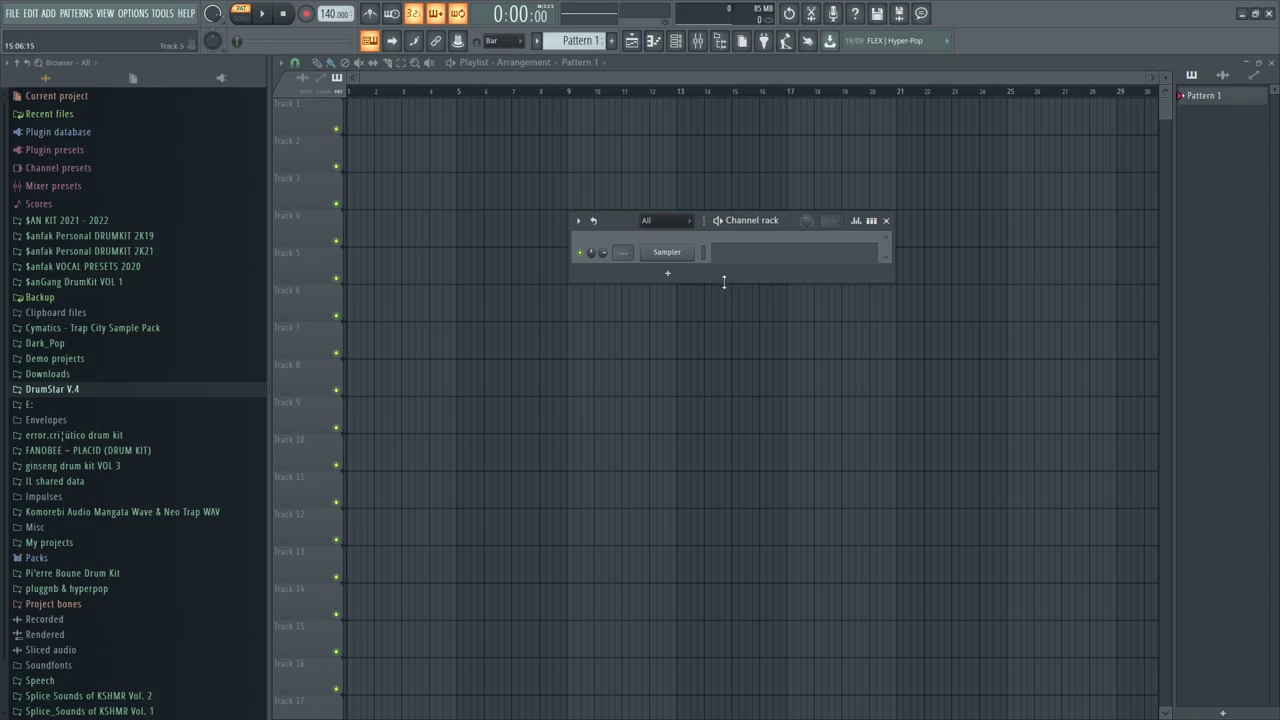
drag(724, 282, 724, 294)
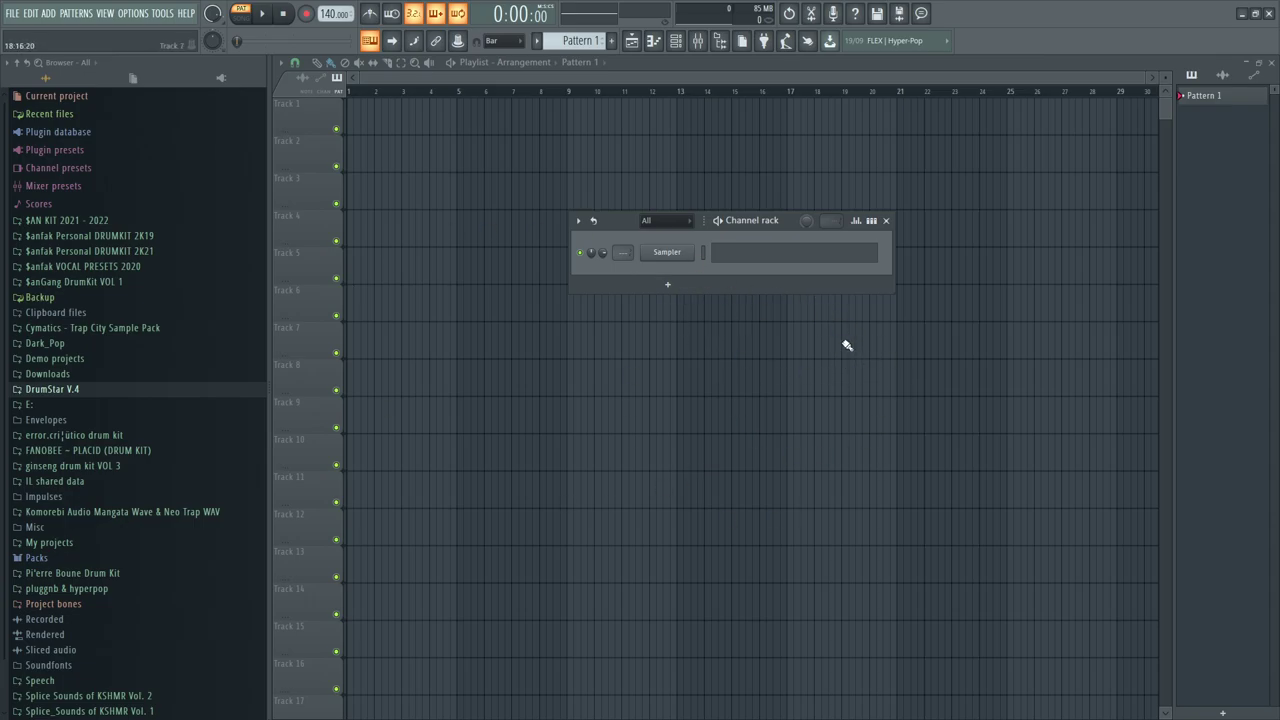
drag(616, 221, 505, 220)
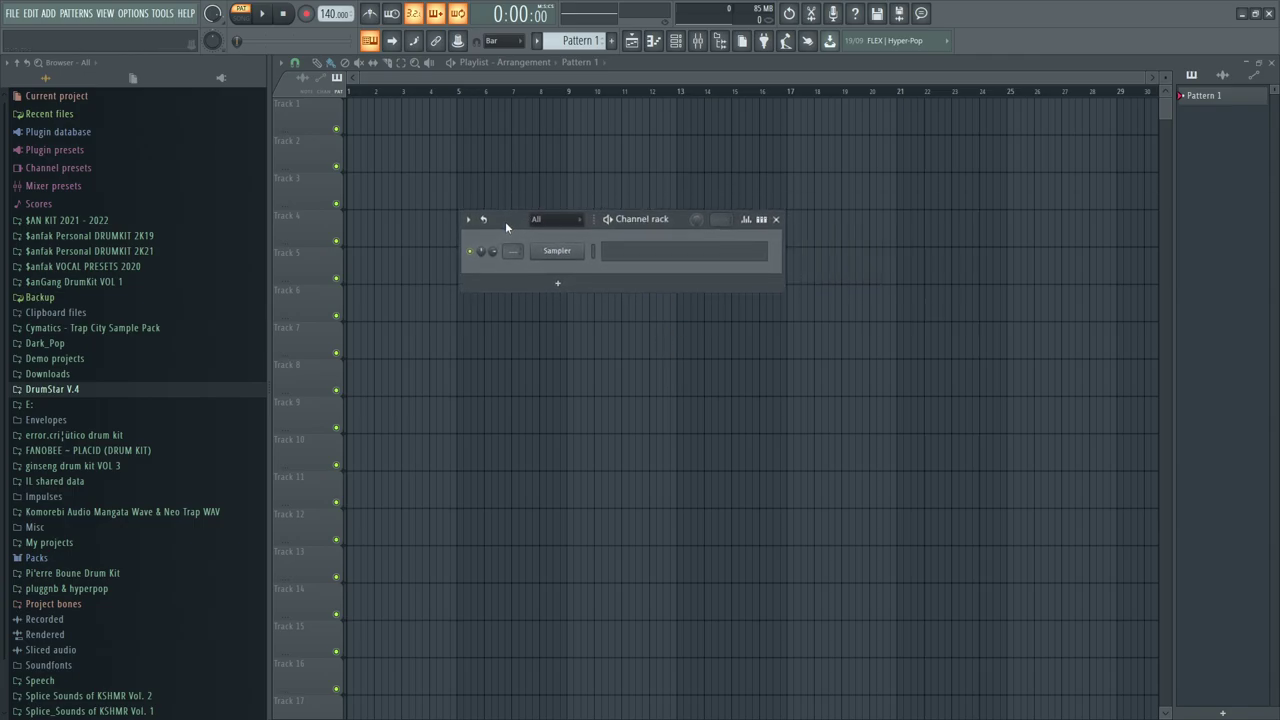
Replace the Sampler channel in the Channel rack with the Serum synthesizer
right_click(555, 252)
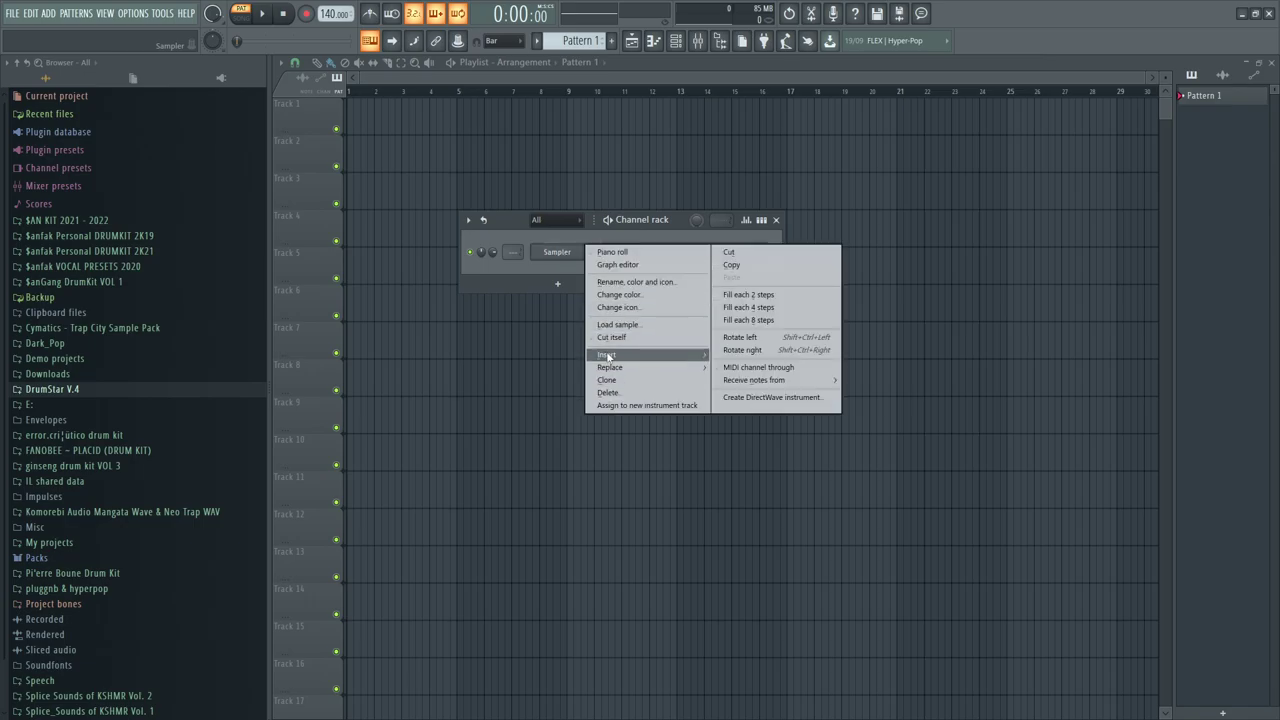
mouse_move(620, 368)
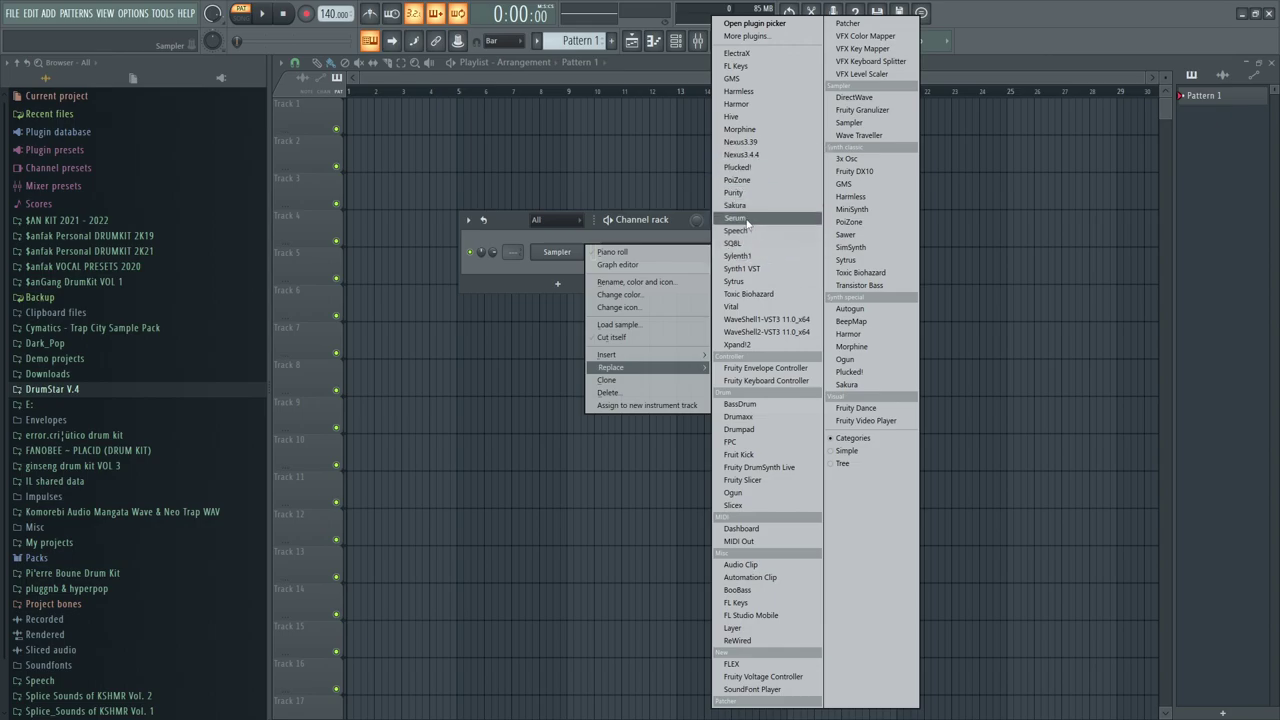
click(746, 222)
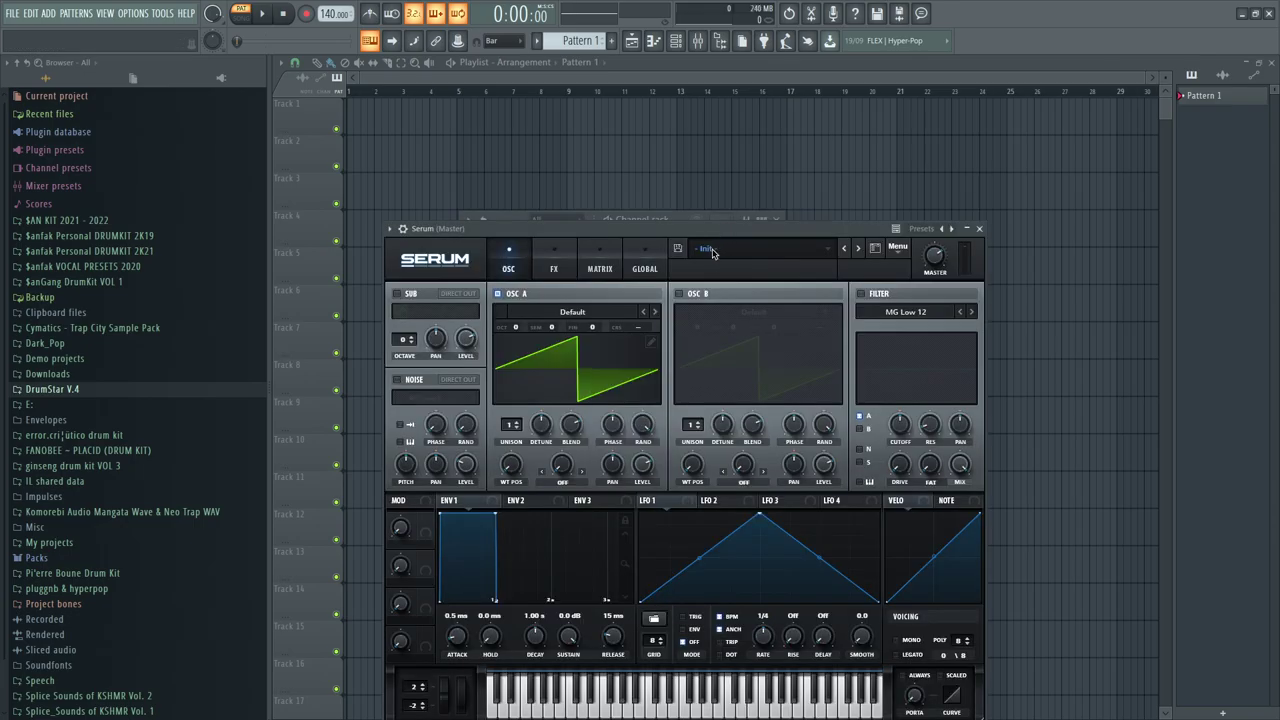
Browse Serum's preset banks without loading one, and move the Channel rack above the Serum window
click(713, 251)
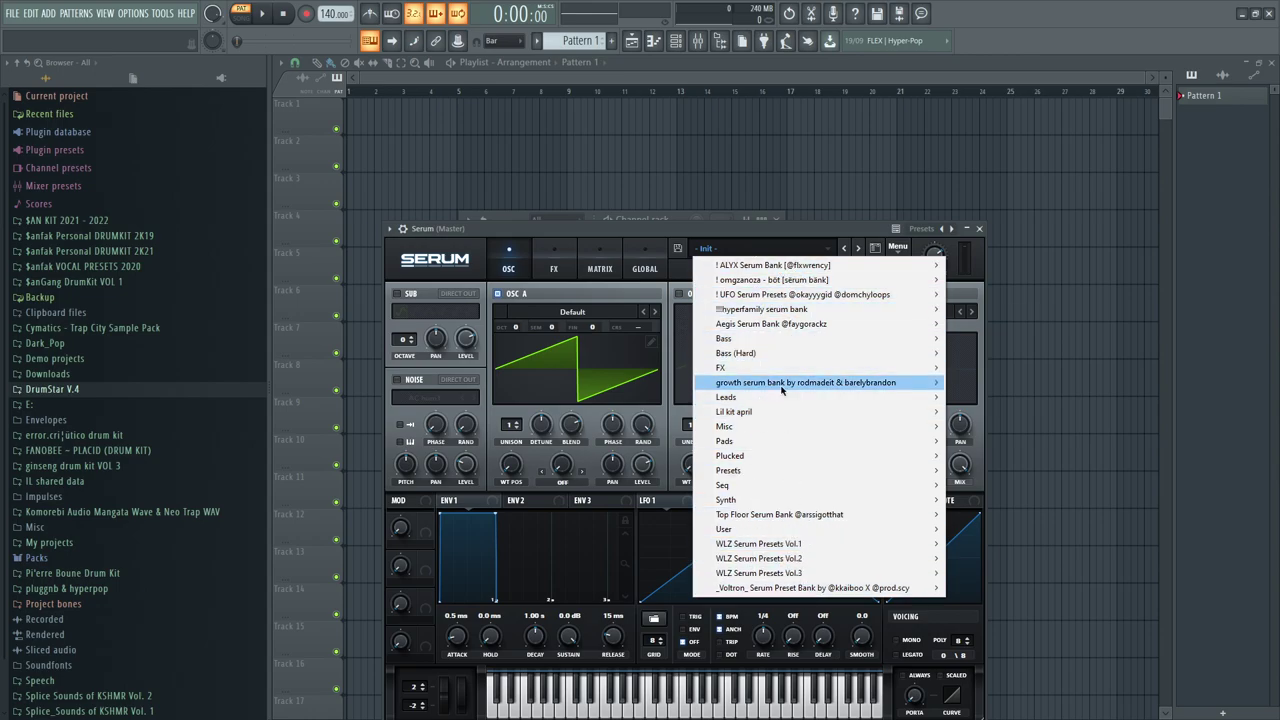
mouse_move(724, 371)
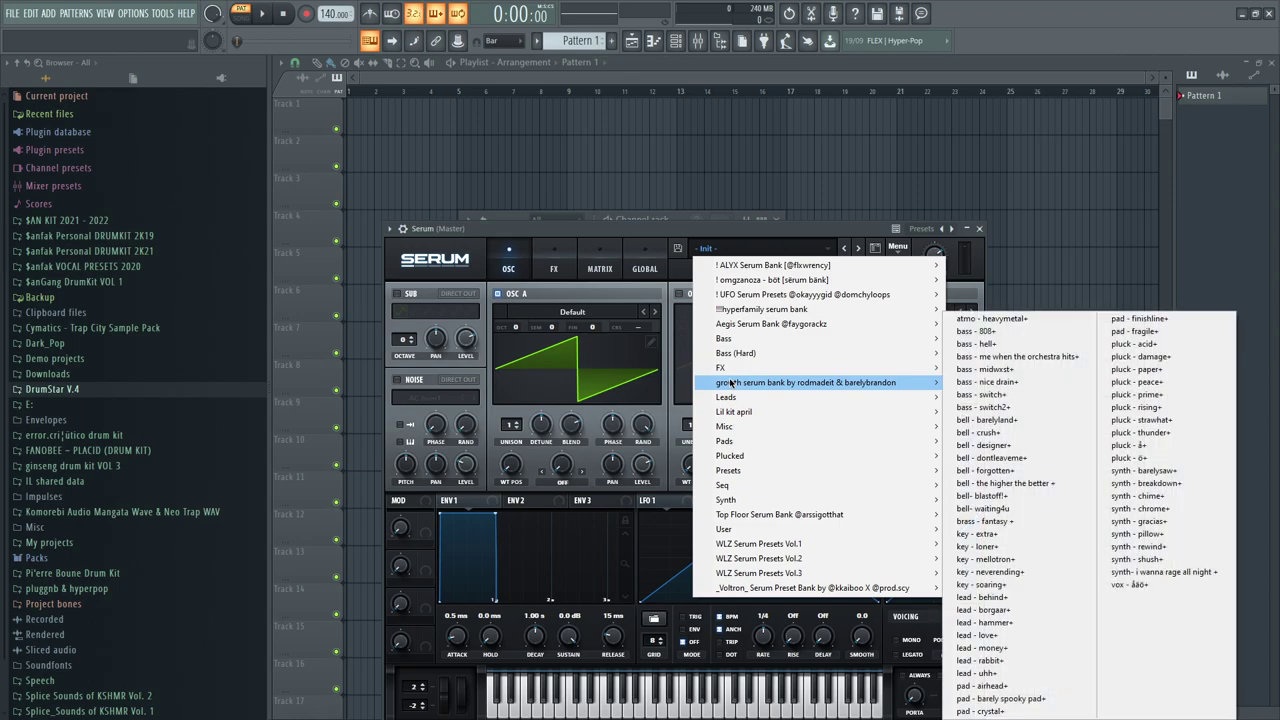
mouse_move(771, 470)
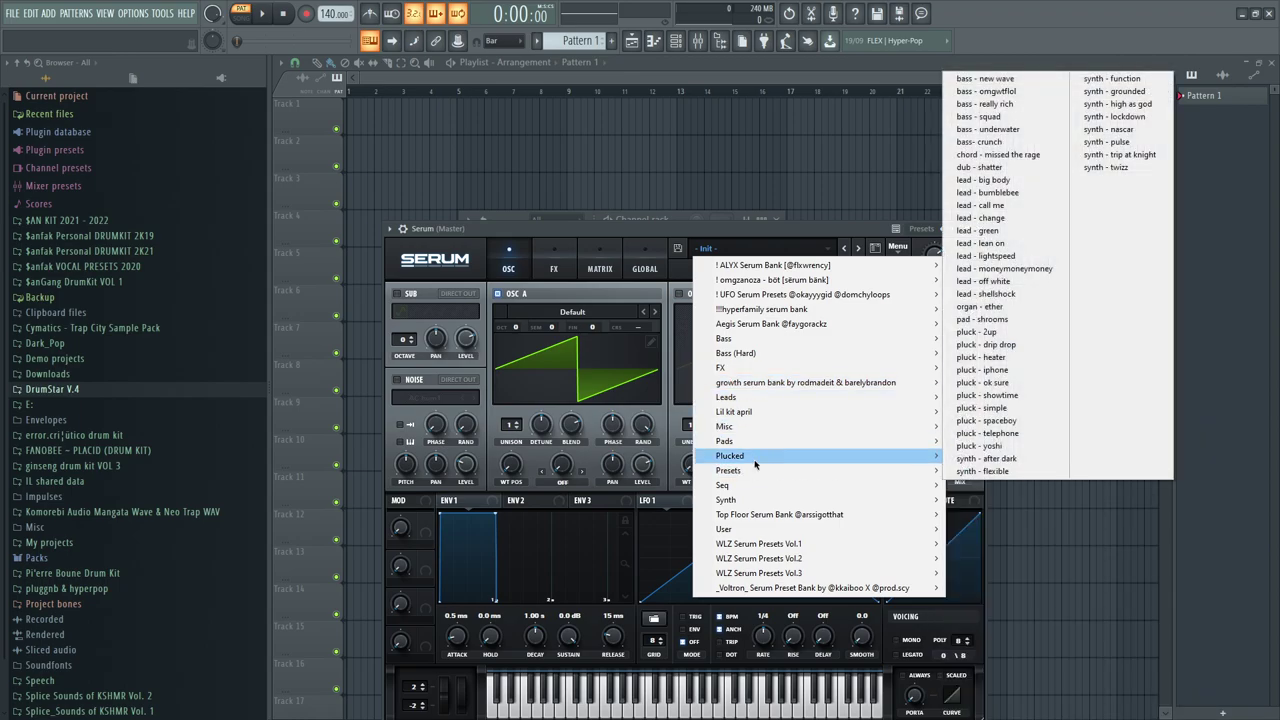
click(508, 222)
drag(509, 219, 509, 148)
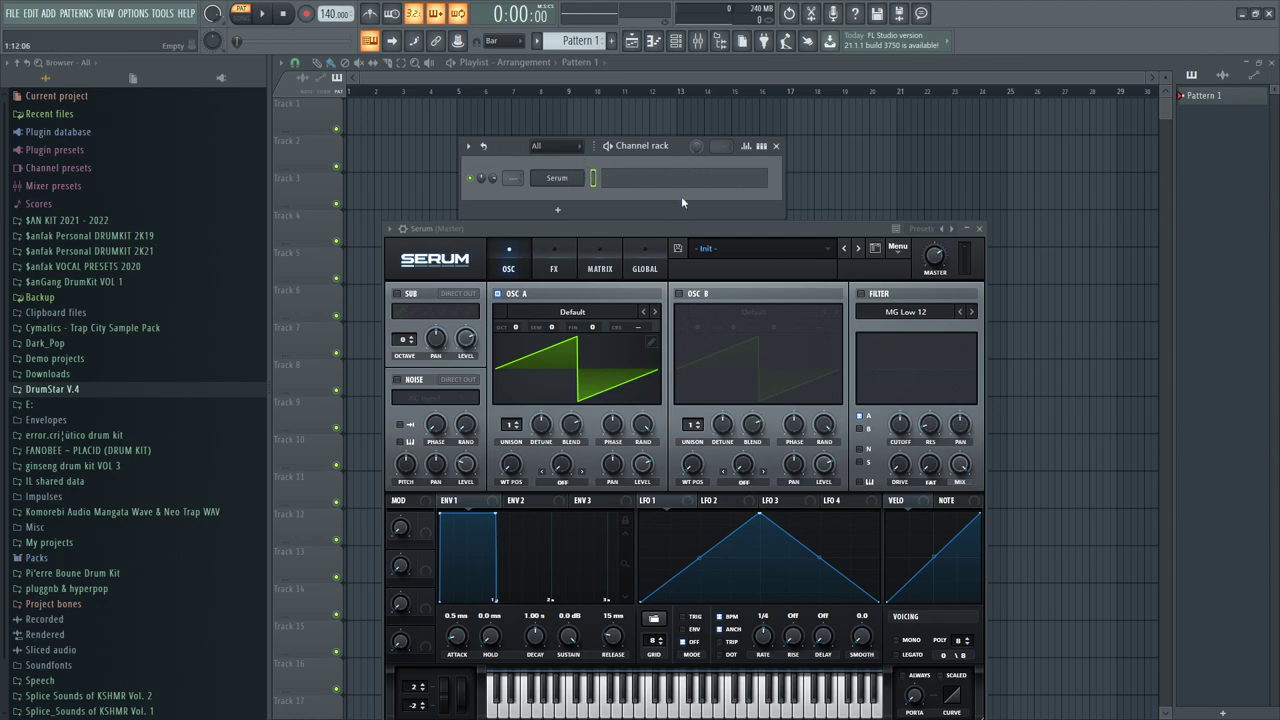
Load the preset BASS Alien Shii from the BASS category of the Lil kit april bank in Serum
click(705, 249)
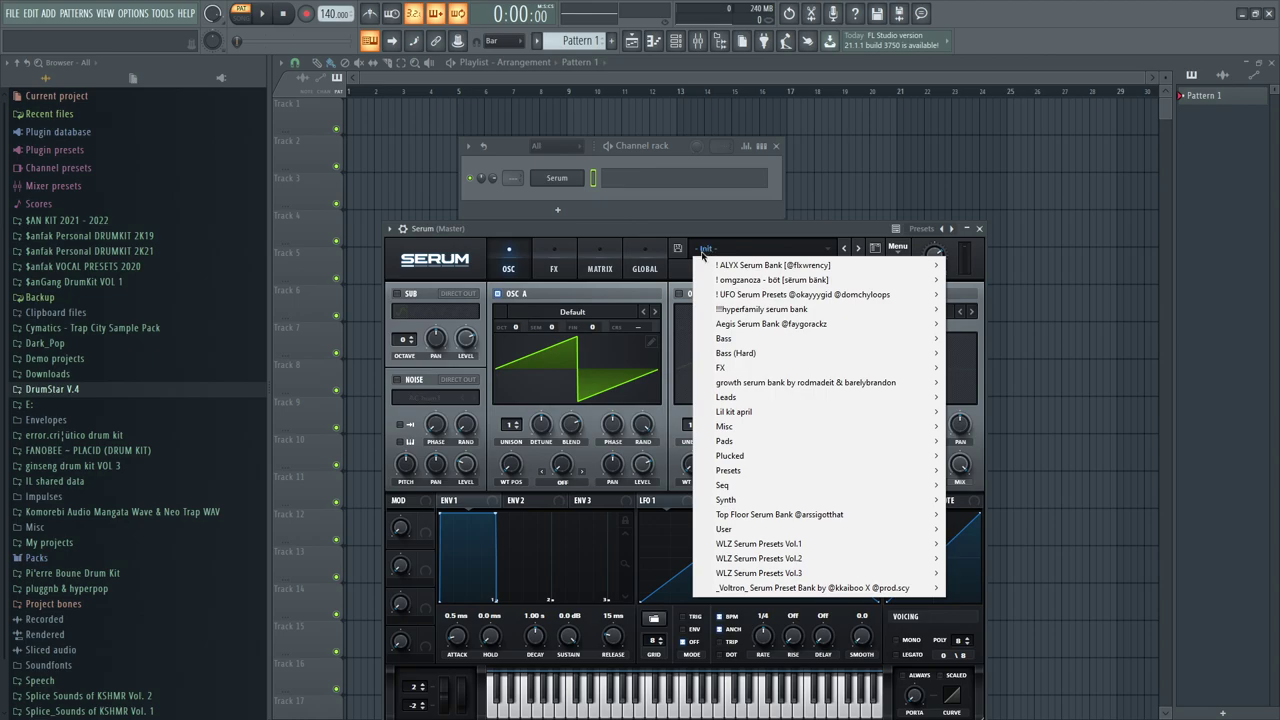
mouse_move(793, 310)
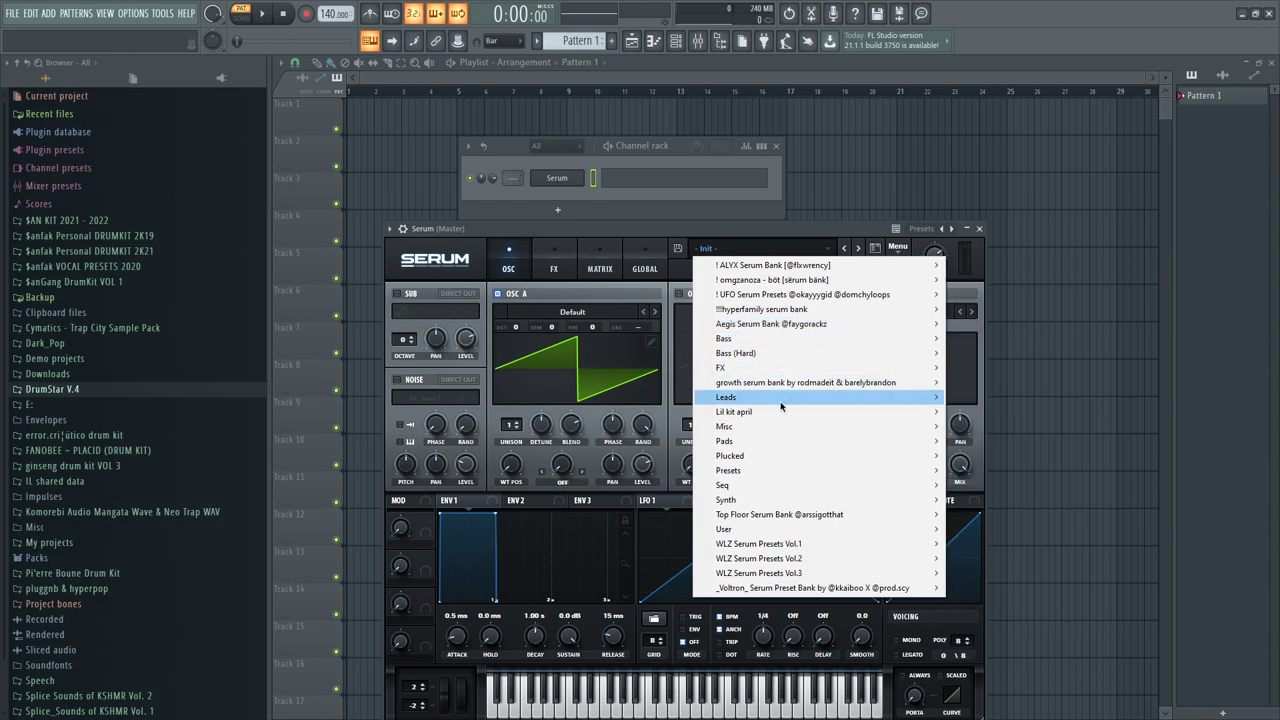
mouse_move(779, 413)
mouse_move(984, 453)
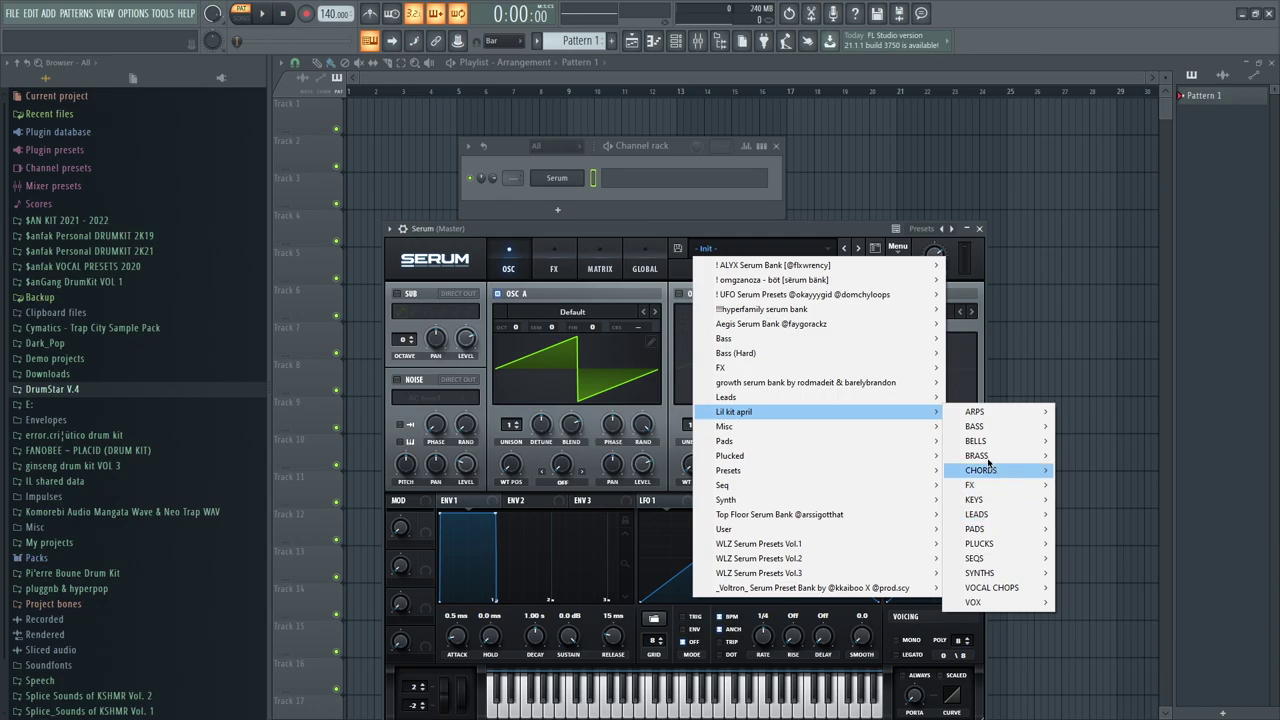
mouse_move(980, 426)
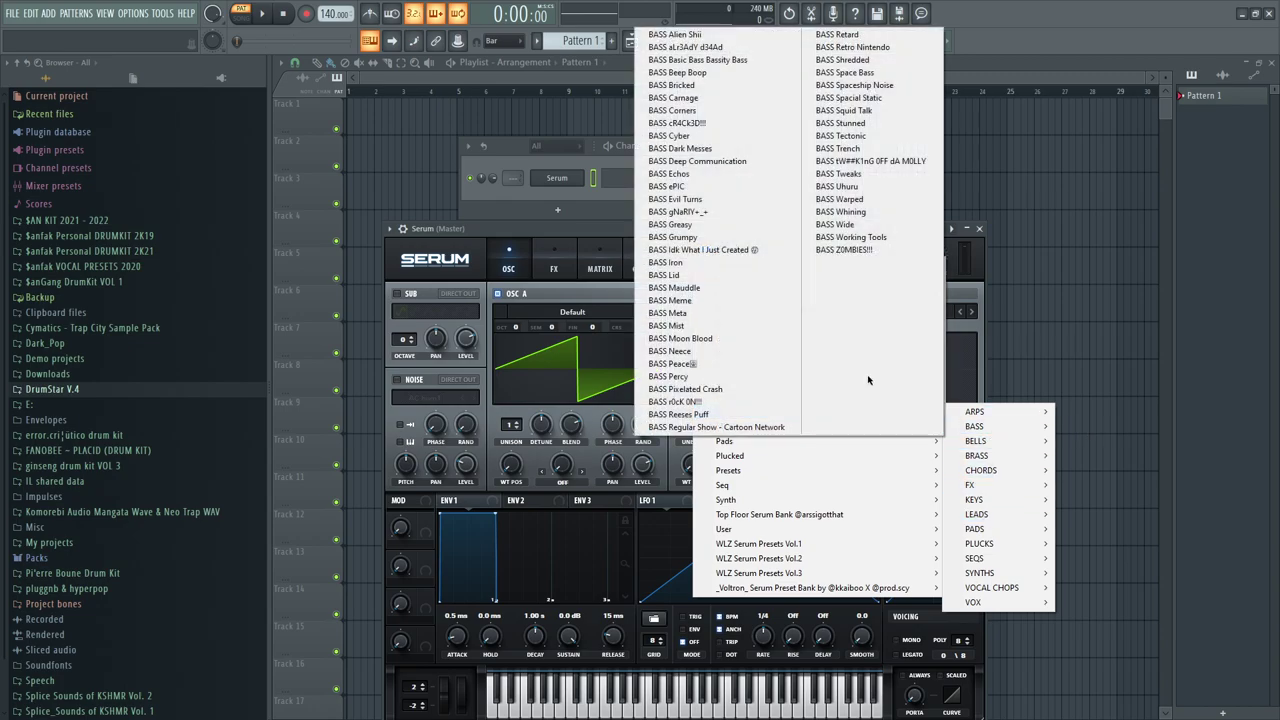
click(700, 35)
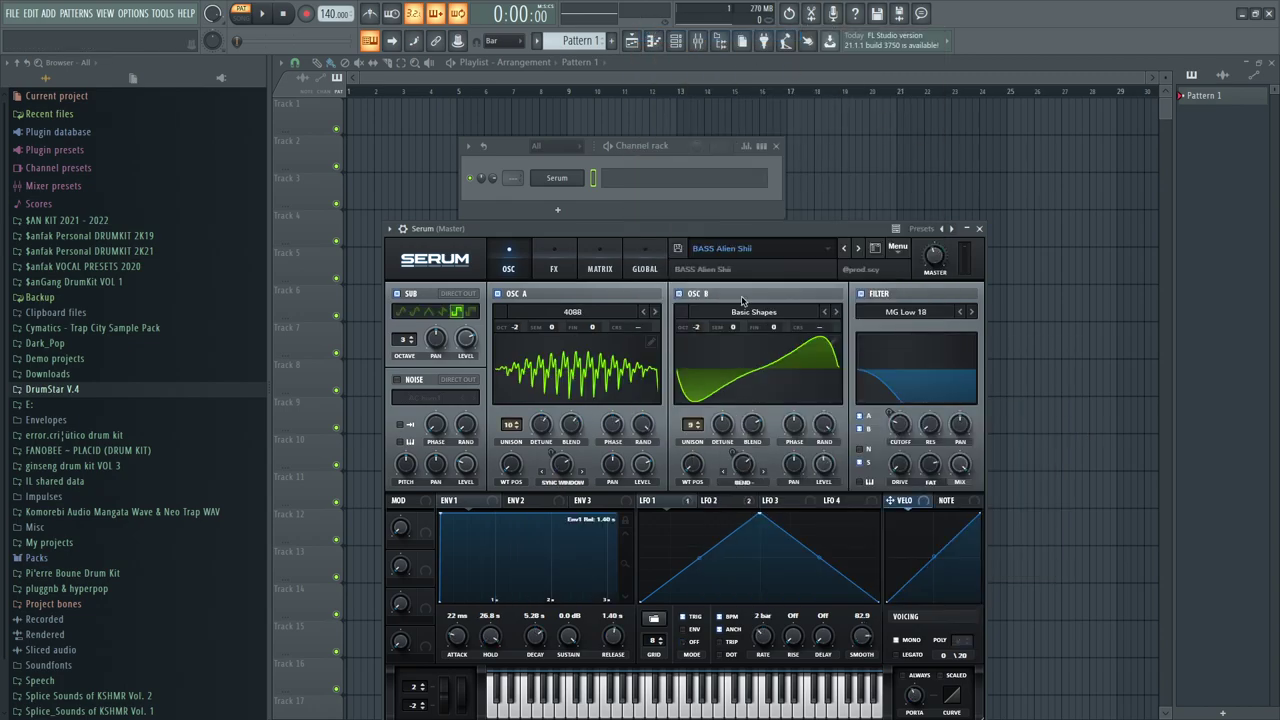
click(752, 252)
mouse_move(737, 416)
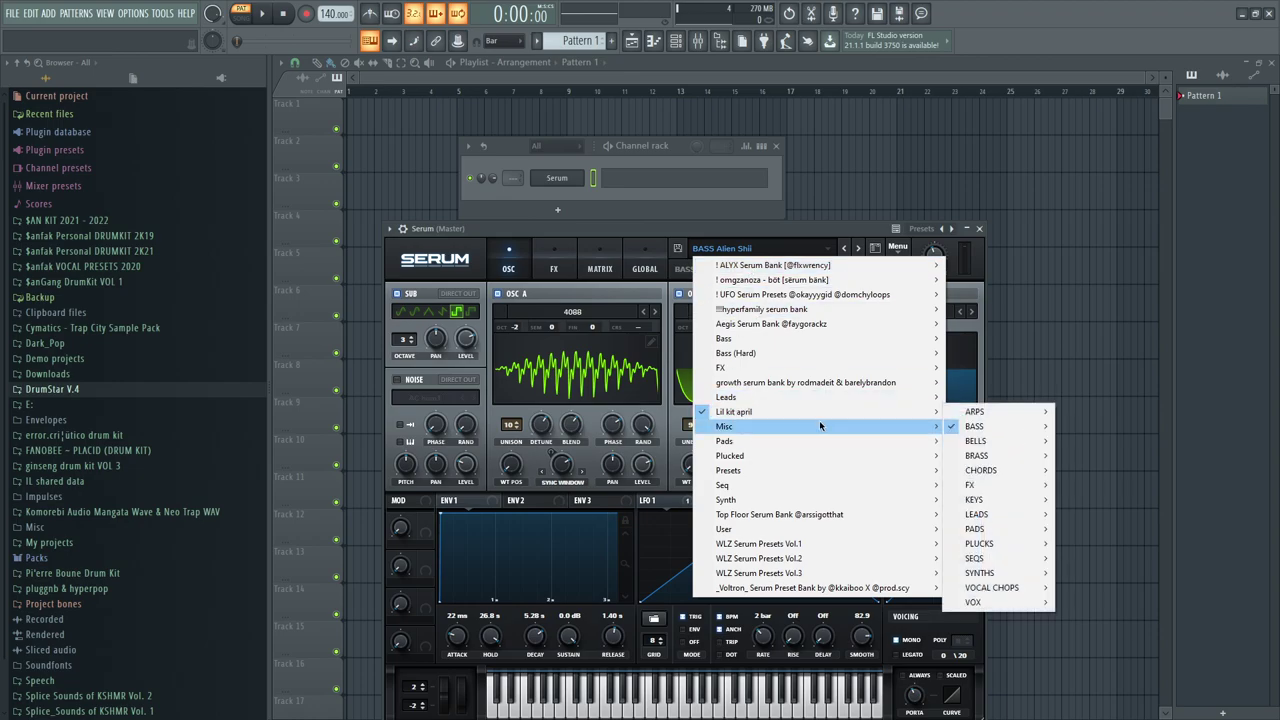
mouse_move(986, 428)
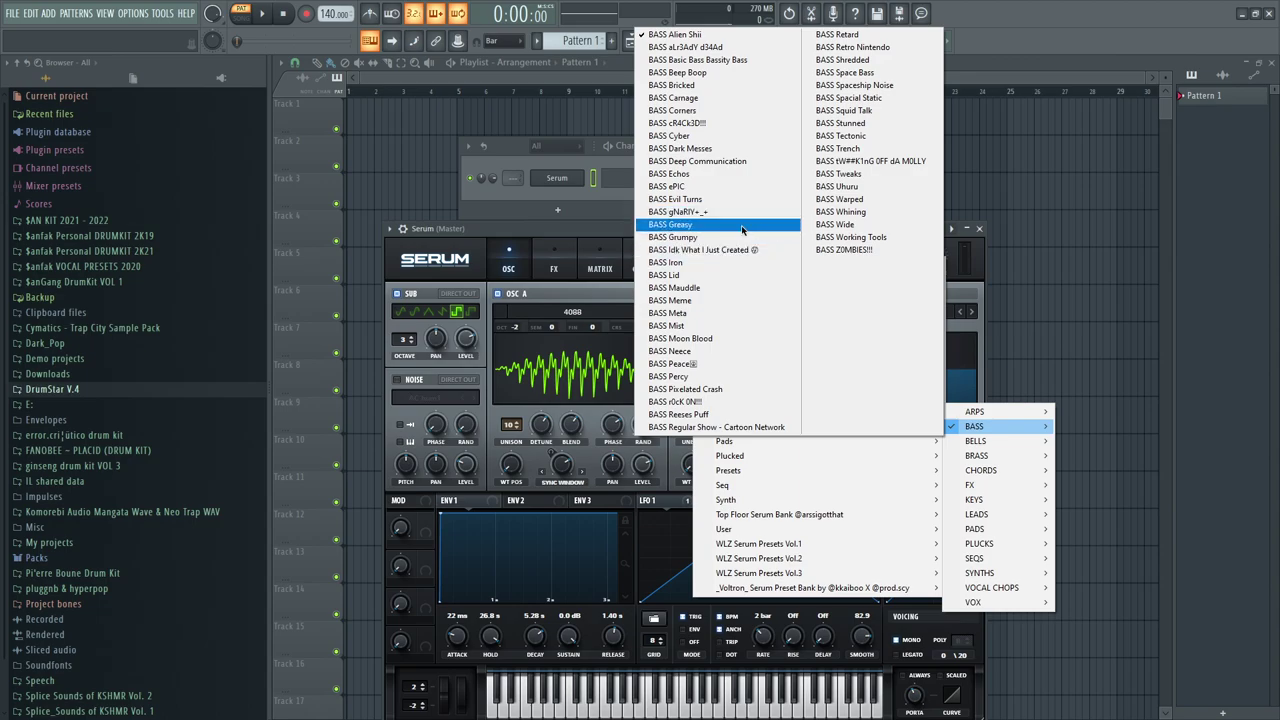
click(577, 234)
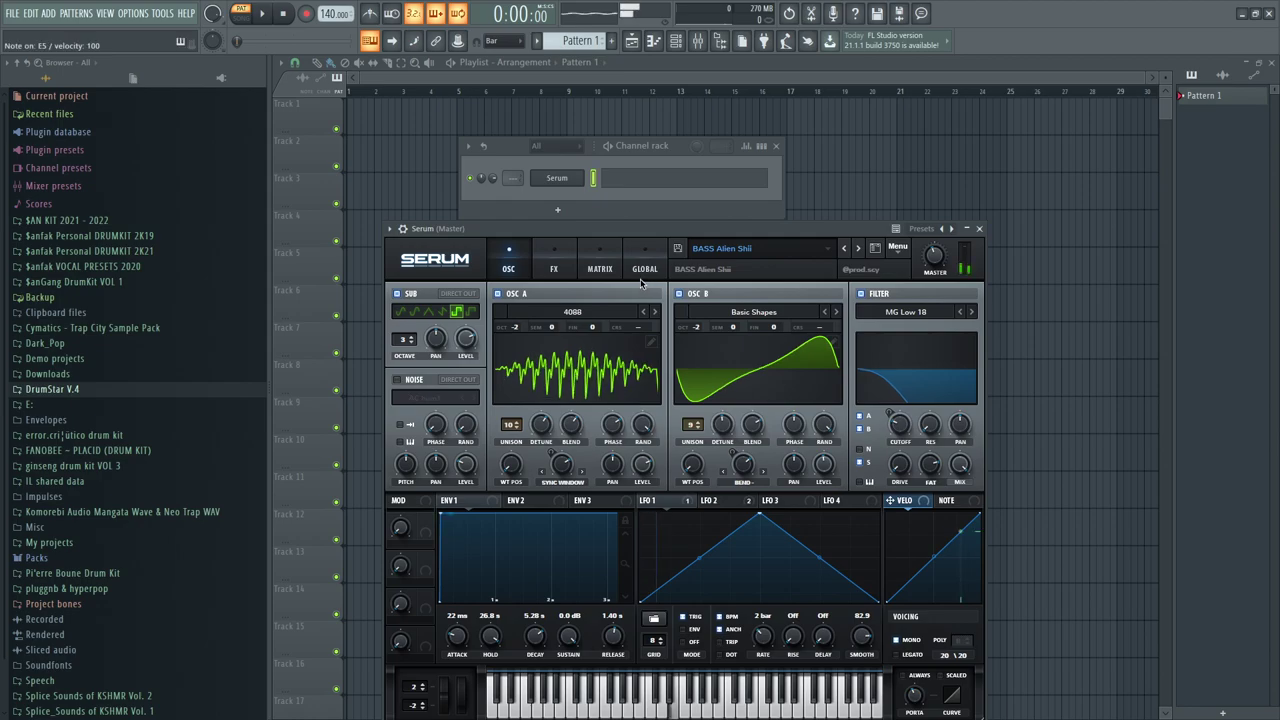
Audition successive Serum bass presets, advancing from BASS Alien Shii through BASS Basic Bass Bassity Bass to BASS Corners
drag(656, 229, 751, 224)
click(907, 243)
drag(788, 223, 865, 219)
key(v)
key(v)
click(905, 236)
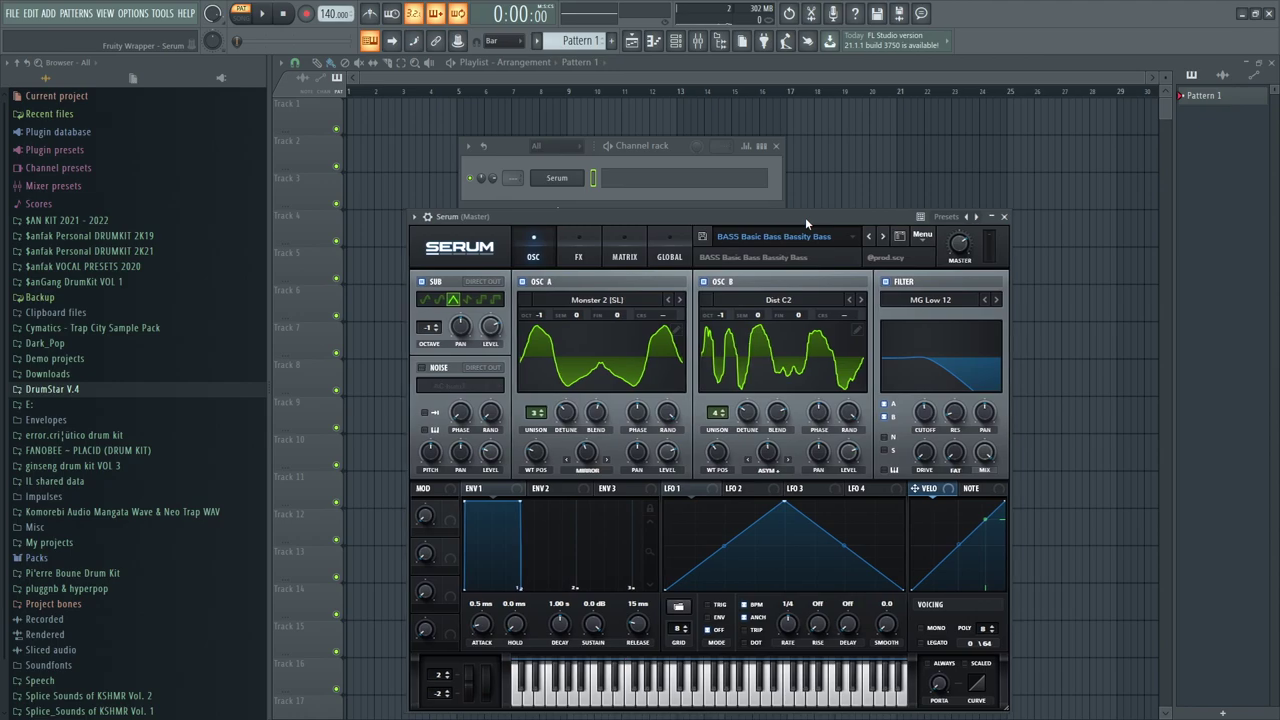
click(880, 237)
mouse_move(781, 216)
mouse_down()
mouse_move(843, 219)
mouse_move(792, 205)
mouse_move(819, 203)
mouse_move(736, 200)
mouse_move(815, 206)
mouse_move(791, 211)
mouse_up()
click(895, 226)
click(859, 218)
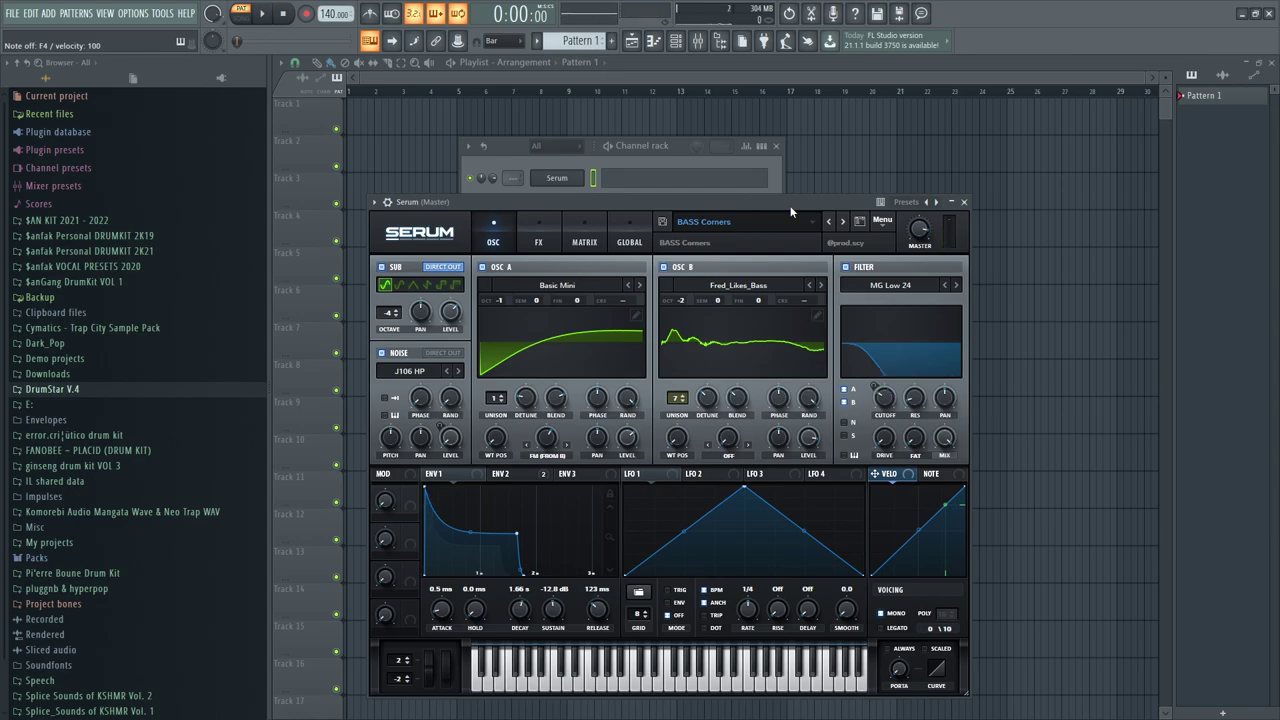
Continue auditioning the following bass presets and settle on BASS Dark Messes
key(v)
mouse_move(782, 204)
mouse_down()
mouse_move(857, 191)
mouse_move(798, 190)
mouse_up()
key(v)
click(876, 216)
key(c)
click(883, 216)
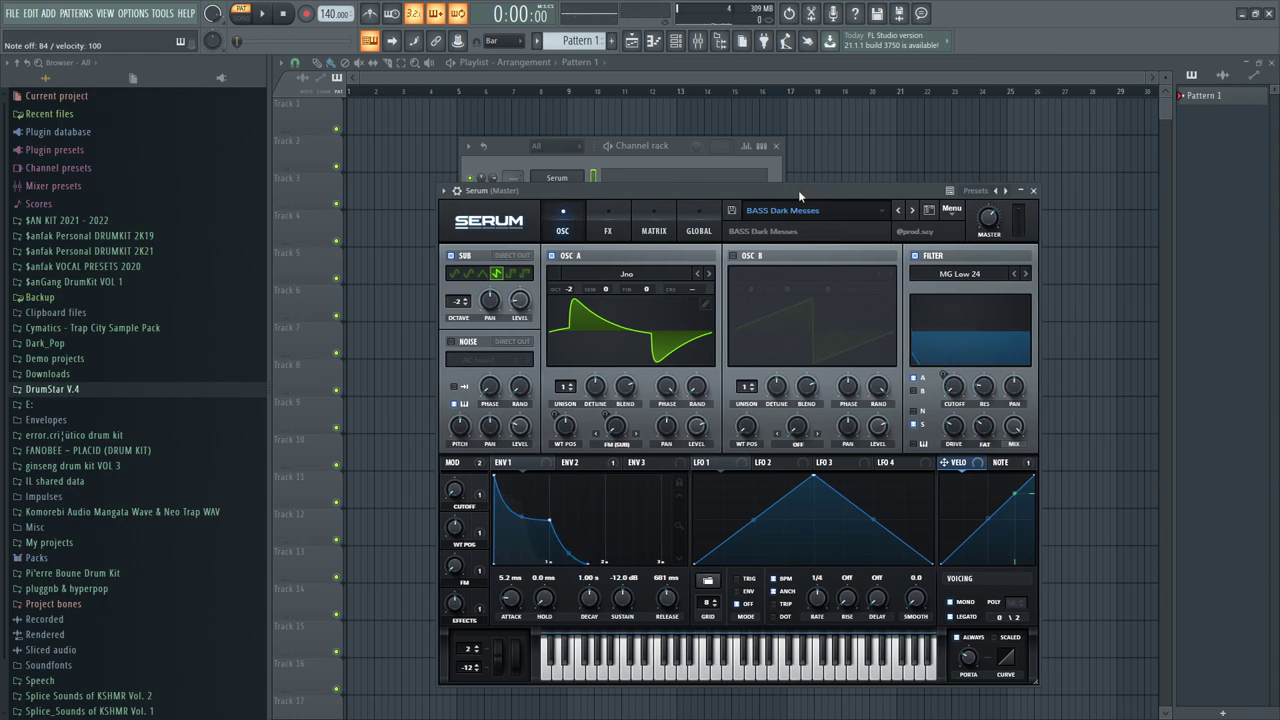
key(m)
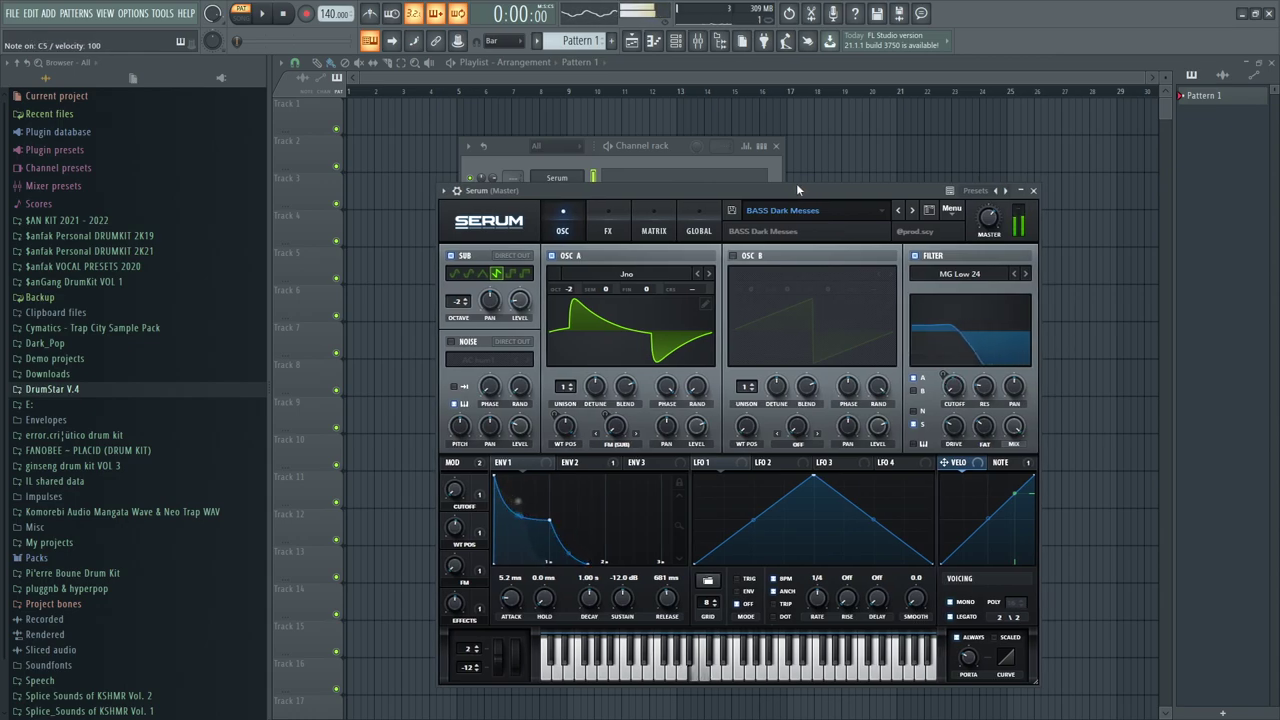
Move the Serum window clear of the Channel rack and open the Serum channel's piano roll
drag(792, 188, 1003, 261)
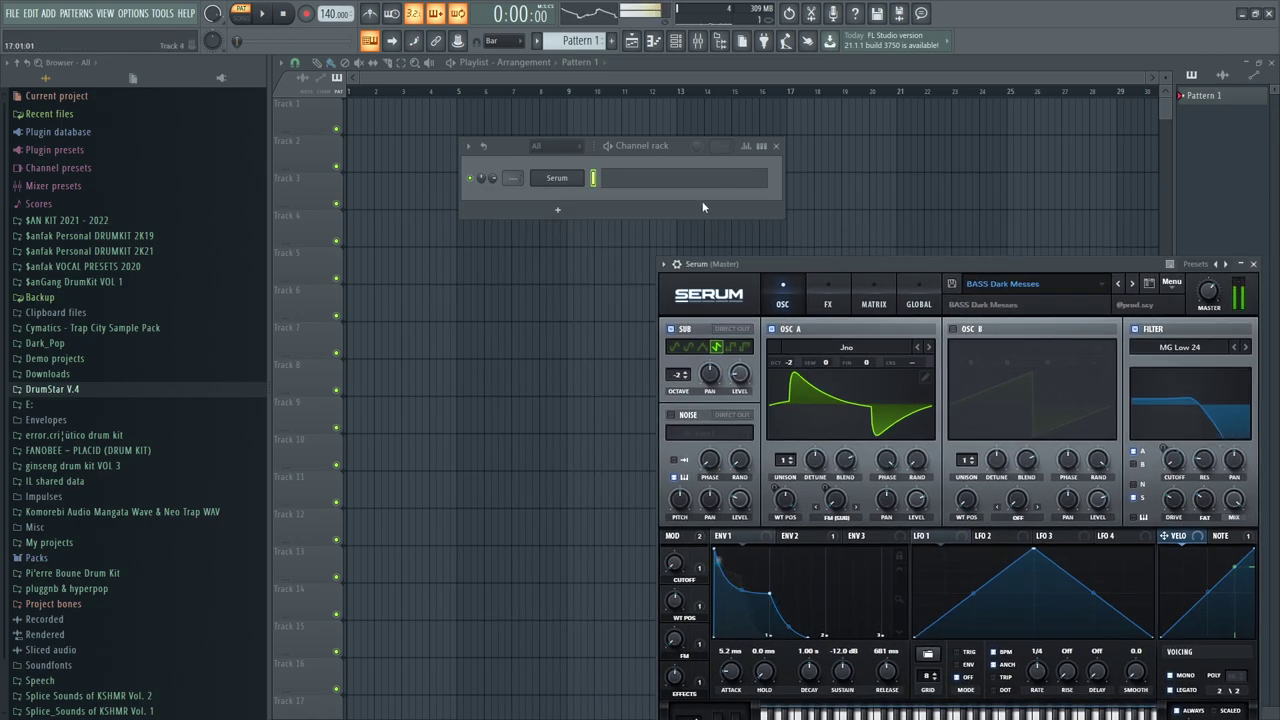
click(631, 184)
drag(490, 482, 480, 578)
click(721, 41)
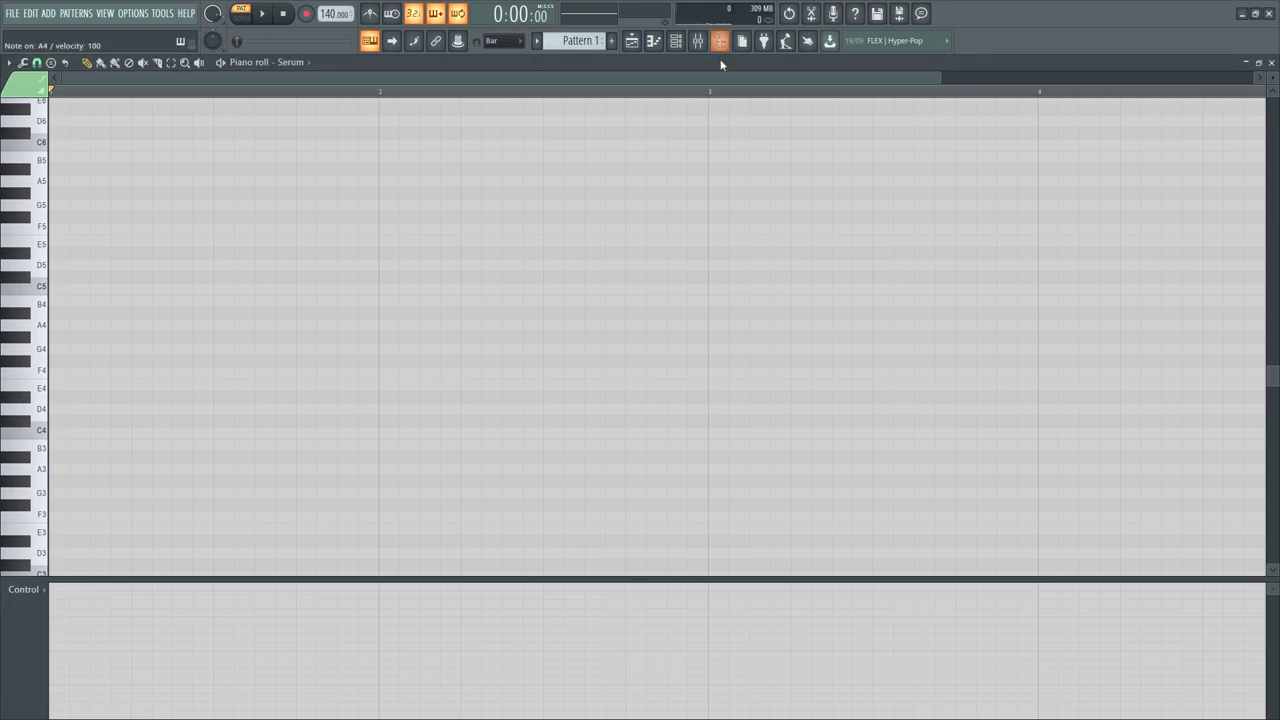
Try out bass notes including G4 and E4, and draw a 14-step E4 note from the start of bar 1
key(b)
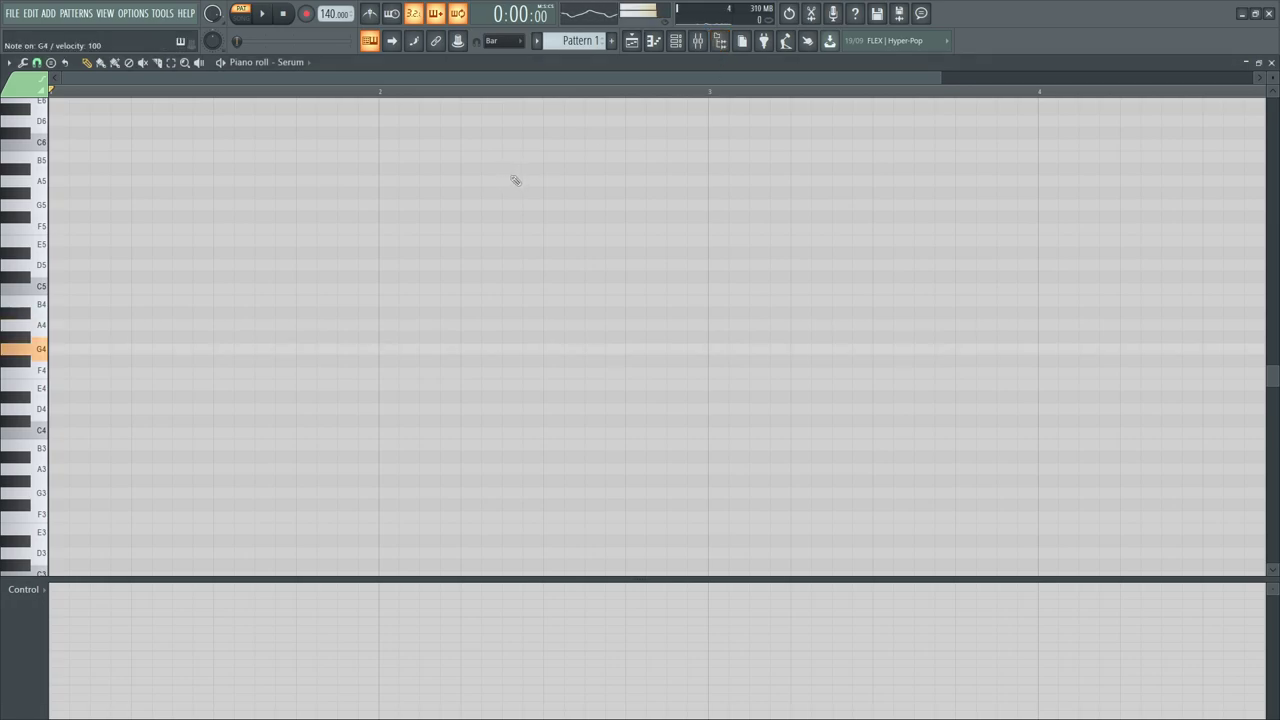
key(v)
key(c)
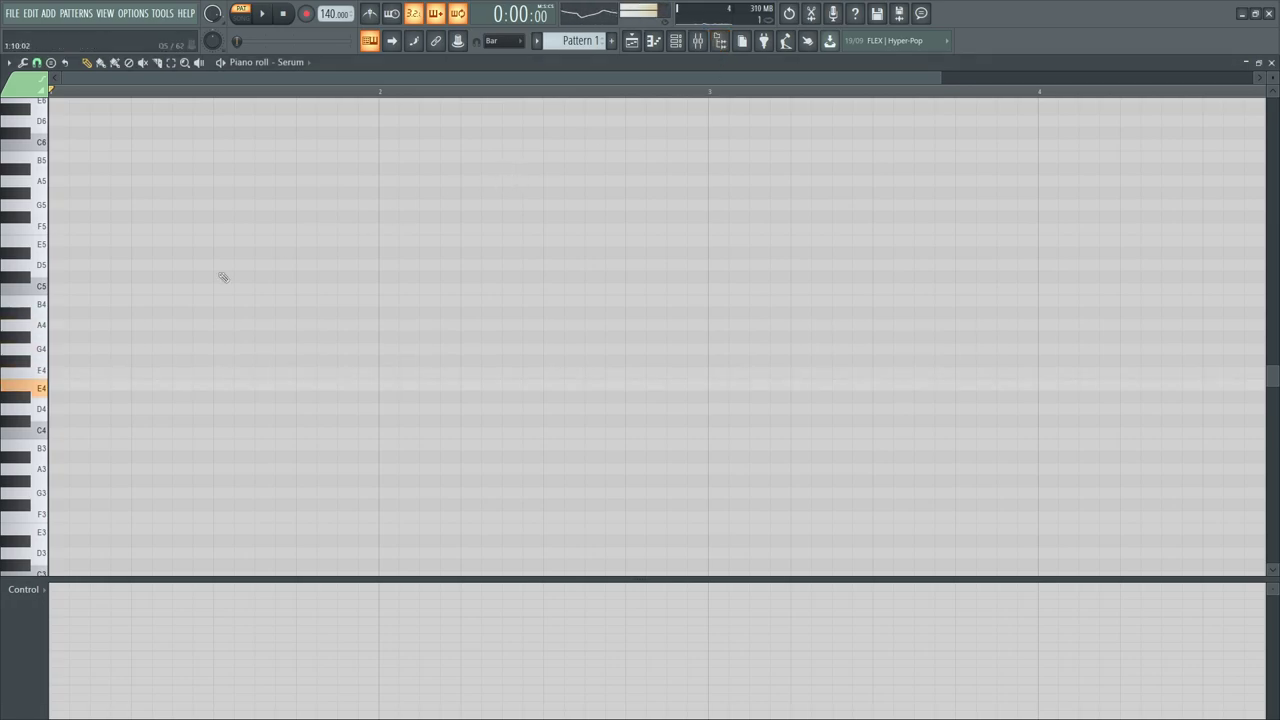
drag(72, 393, 330, 400)
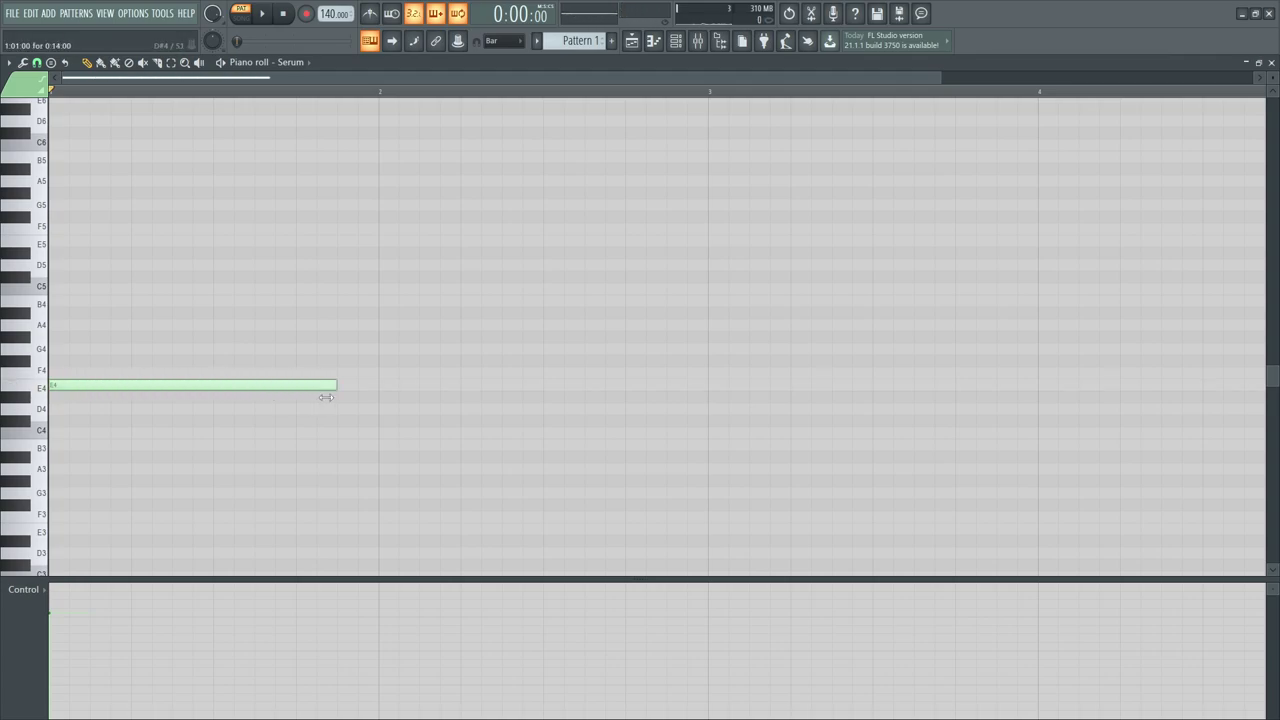
Play back the pattern, extend the E4 note to one bar and two steps, and enable the metronome
key(space)
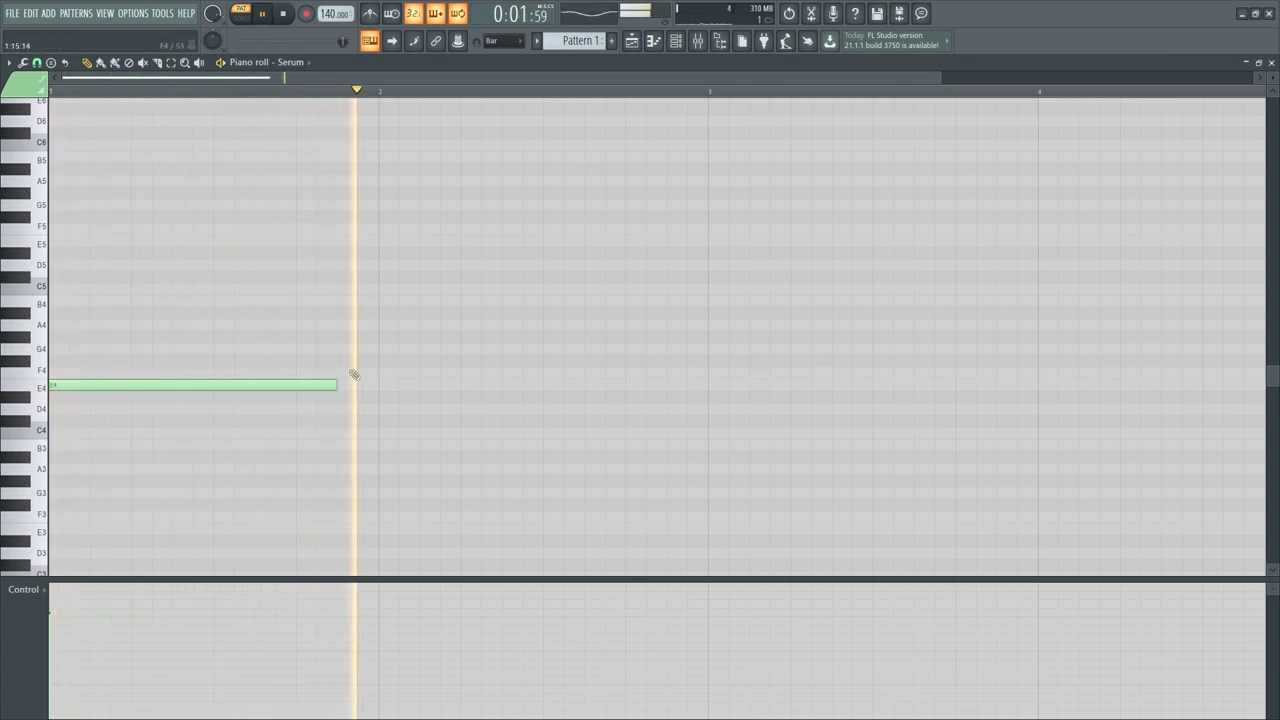
key(space)
drag(336, 386, 418, 388)
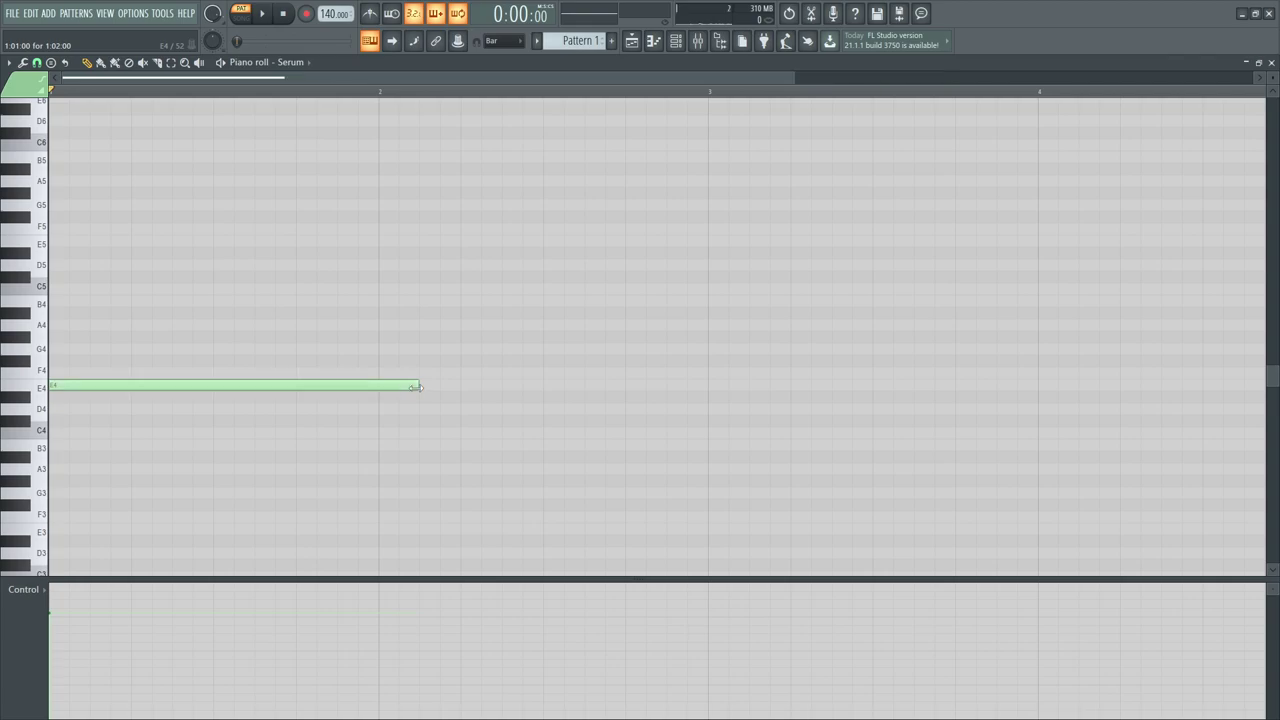
key(ctrl+m)
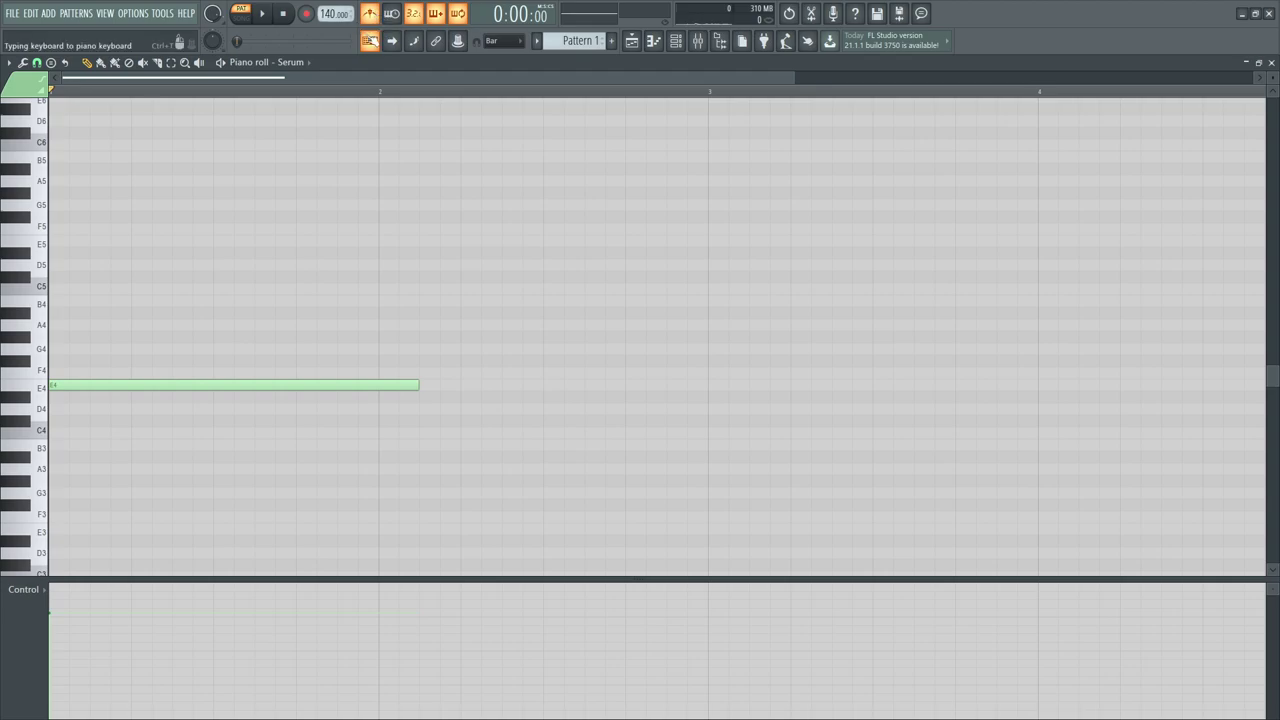
mouse_move(437, 78)
mouse_down()
mouse_move(437, 30)
mouse_move(437, 60)
mouse_move(454, 76)
mouse_up()
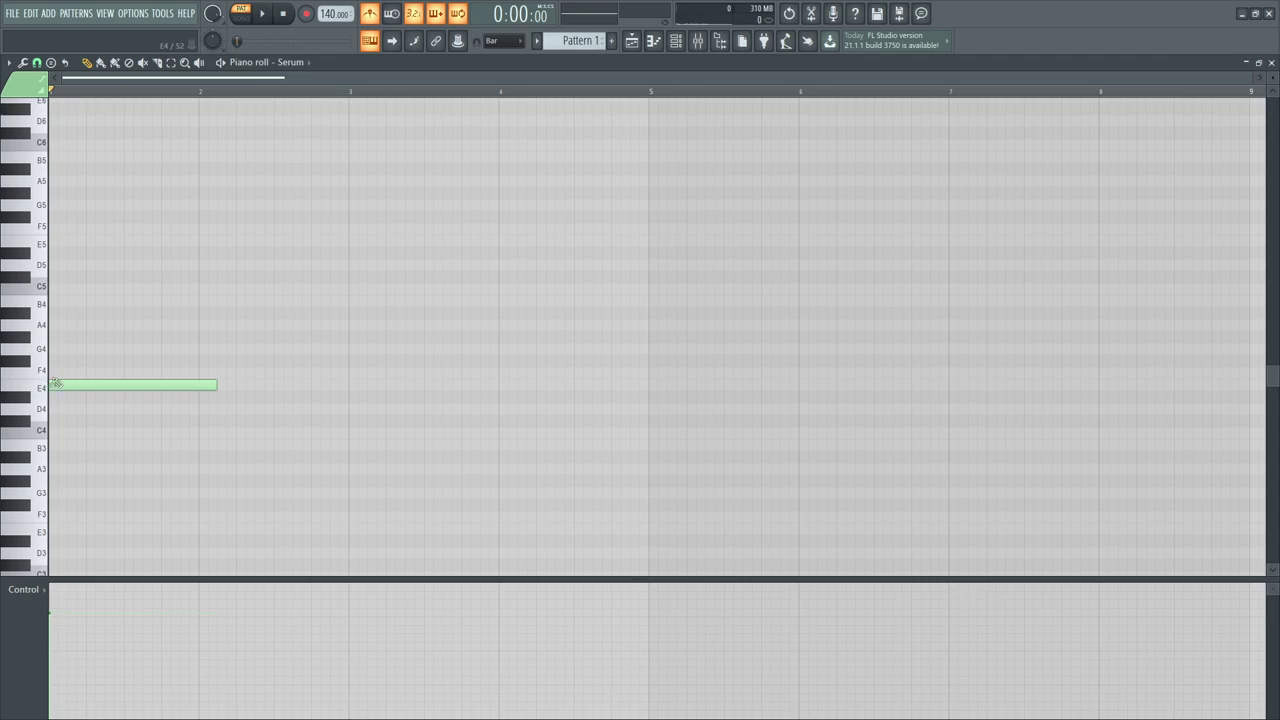
Play the pattern and try two back-to-back six-step E4 notes from step 5 to the end of bar 2
key(space)
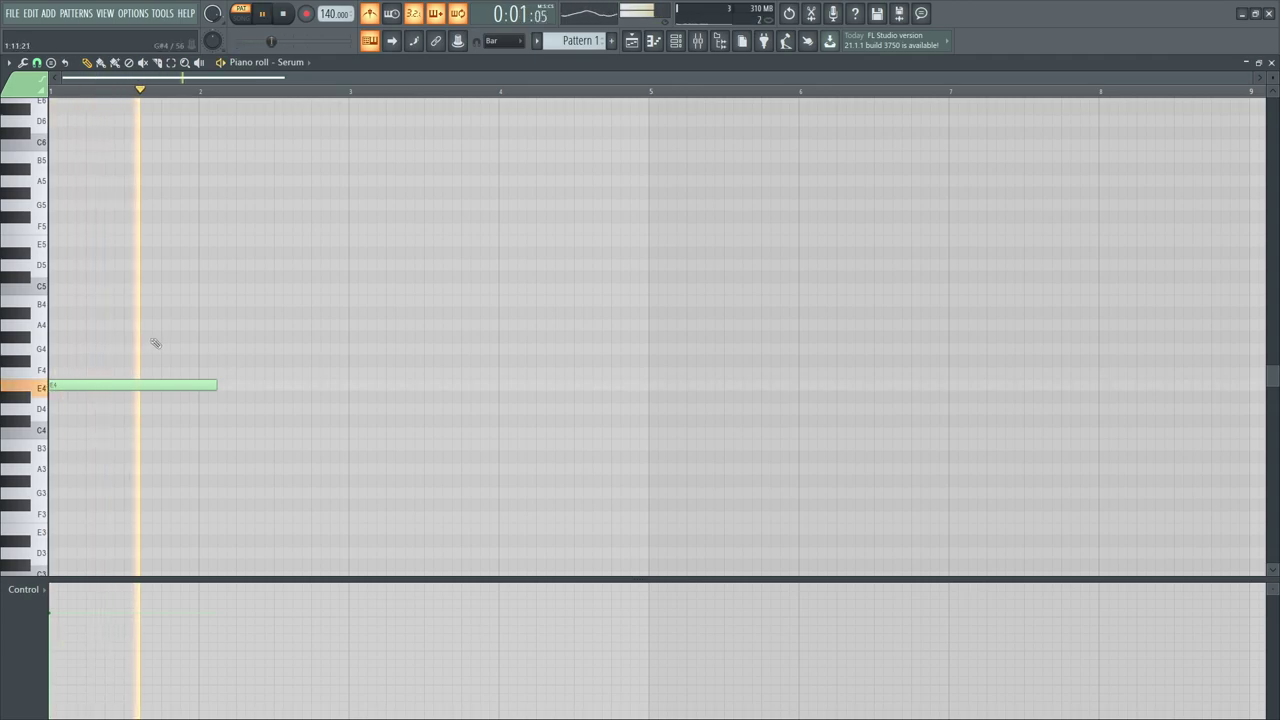
key(space)
click(245, 385)
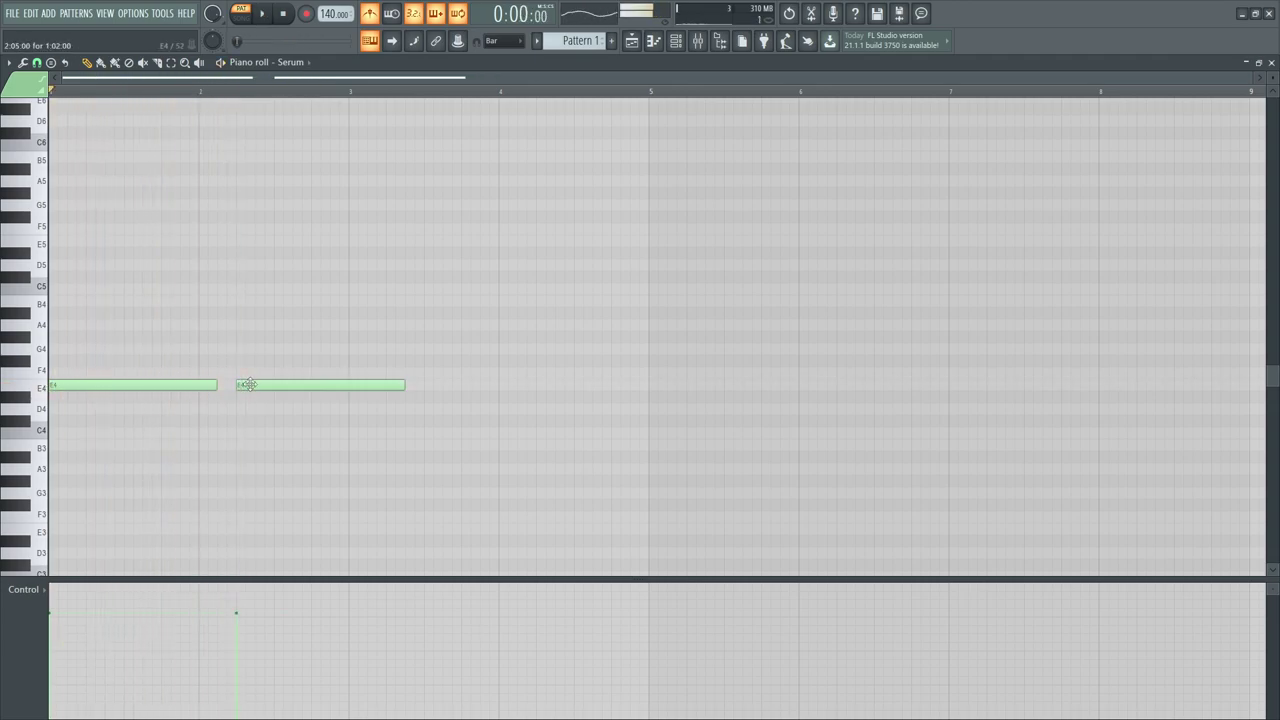
drag(406, 387, 300, 389)
click(289, 389)
click(294, 374)
right_click(300, 375)
click(295, 385)
key(v)
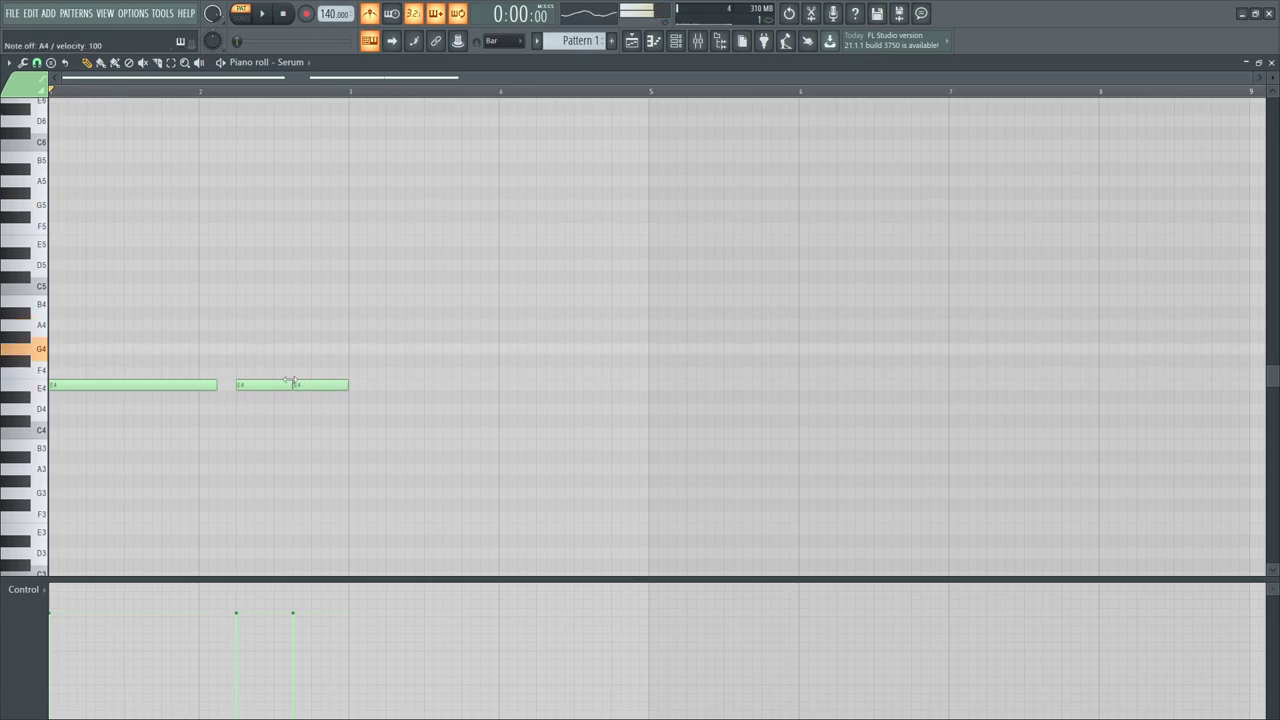
Try the second short note at A4 with an F4 note starting at bar 3, and play the pattern
key(space)
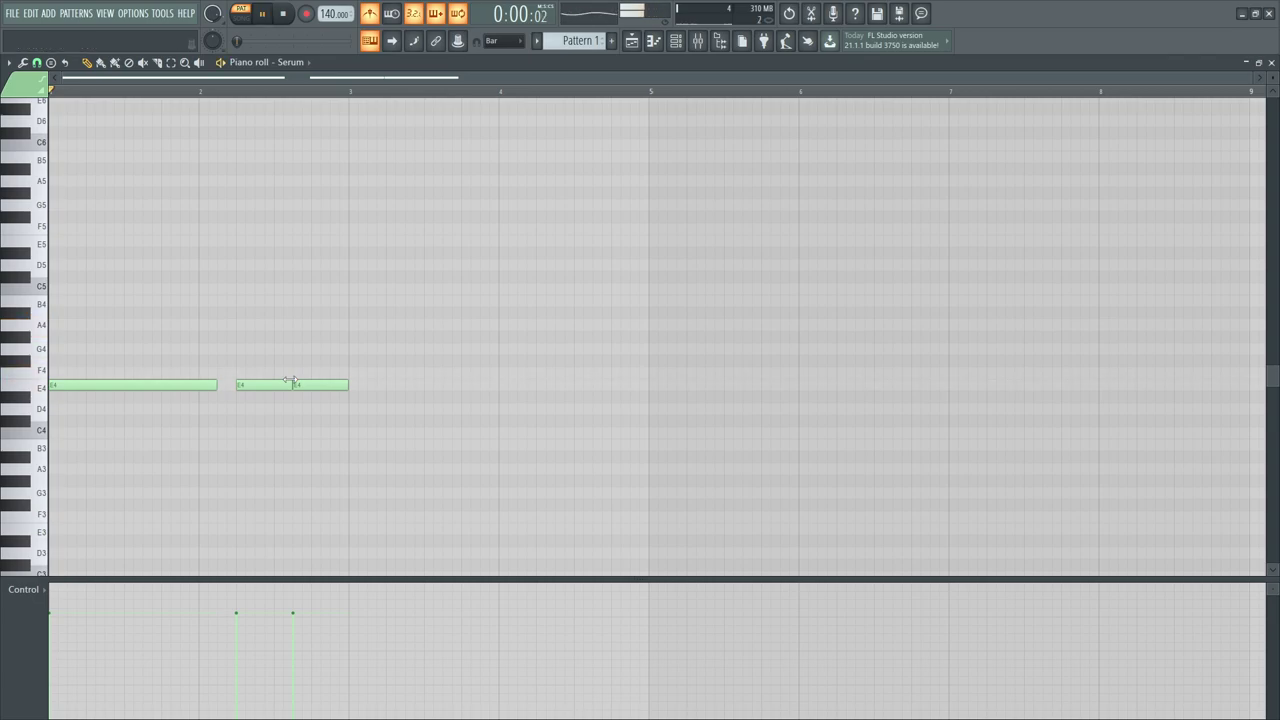
drag(297, 383, 313, 321)
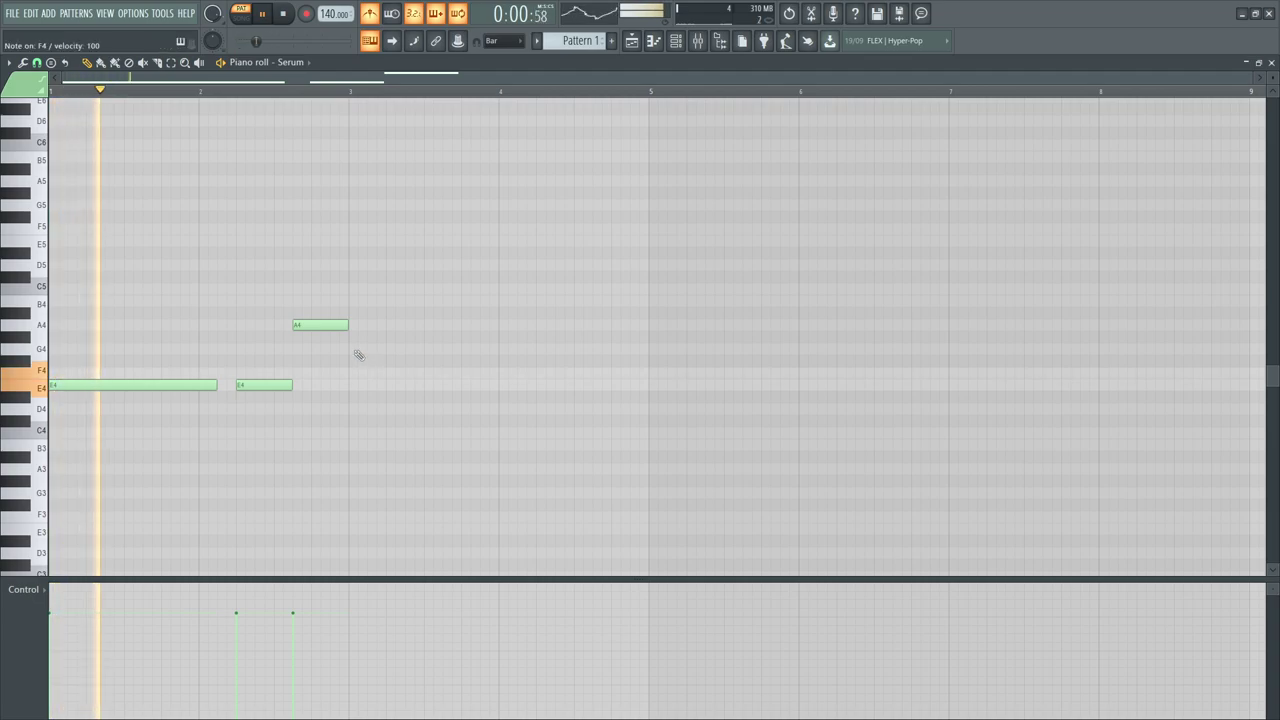
key(space)
click(351, 375)
key(space)
key(space)
Delete the short E4 and A4 notes in bar 2 and extend the first E4 note to two bars
right_click(252, 384)
right_click(309, 324)
drag(216, 384, 228, 383)
drag(330, 386, 352, 383)
Replace the F4 note at bar 3 with one lasting two bars, and play the pattern back
right_click(354, 375)
click(352, 374)
key(space)
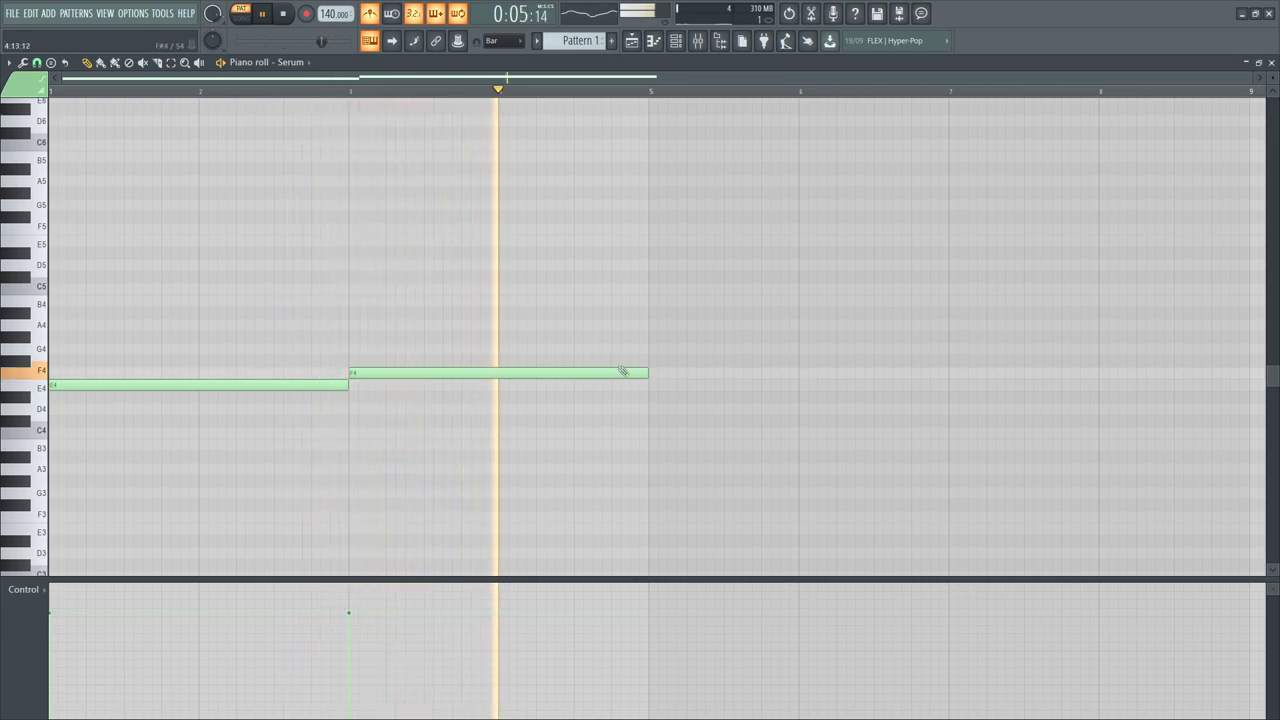
key(space)
Add a six-step A4 note at the end of bar 4 and shorten the F4 note to end where it starts
drag(648, 373, 536, 373)
mouse_move(536, 328)
mouse_down()
mouse_move(538, 313)
mouse_move(575, 340)
mouse_move(586, 323)
mouse_up()
key(space)
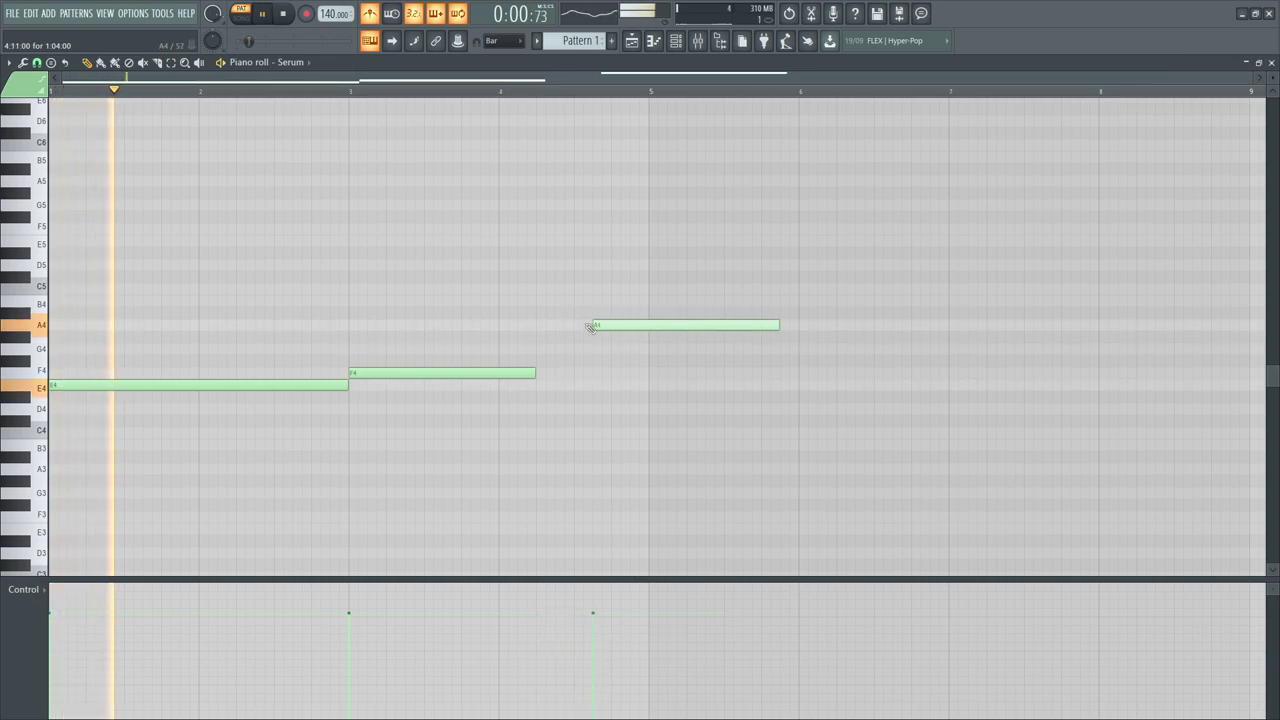
drag(771, 325, 648, 325)
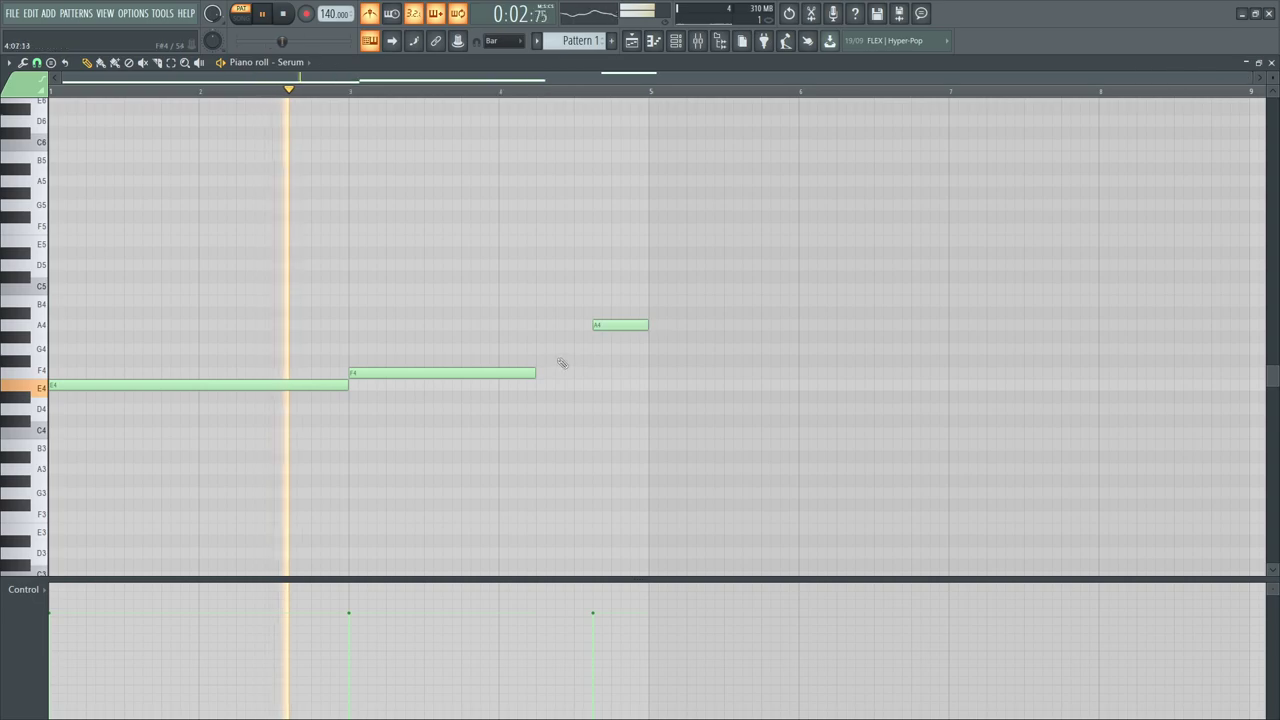
drag(536, 373, 592, 374)
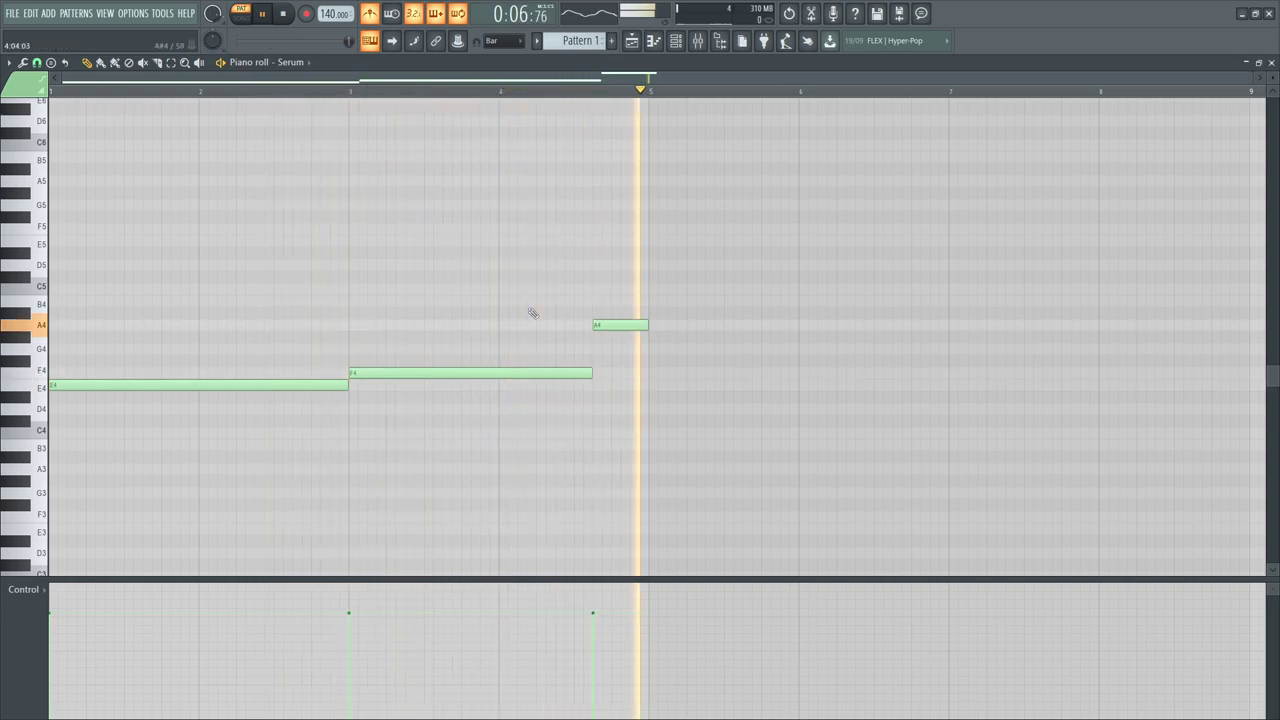
key(space)
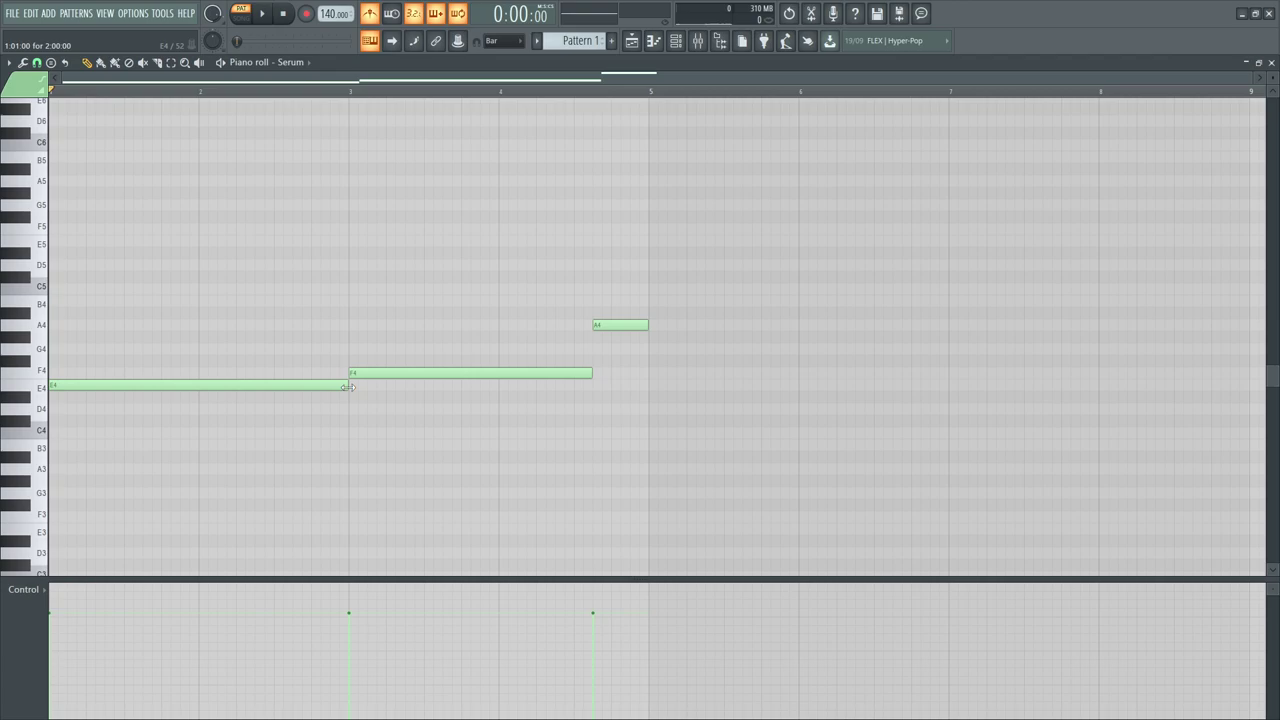
Extend the E4 and F4 notes by two steps each to overlap the following notes, and play back with the metronome off
drag(348, 387, 367, 387)
drag(592, 373, 611, 373)
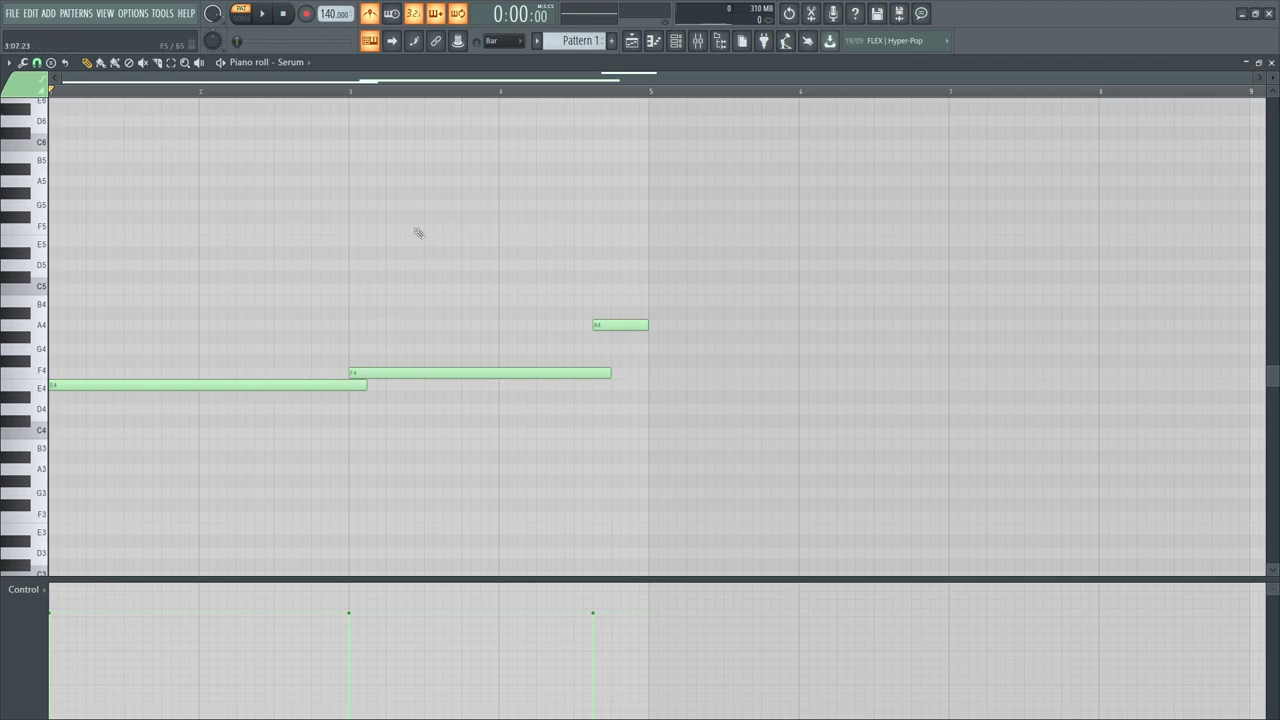
key(space)
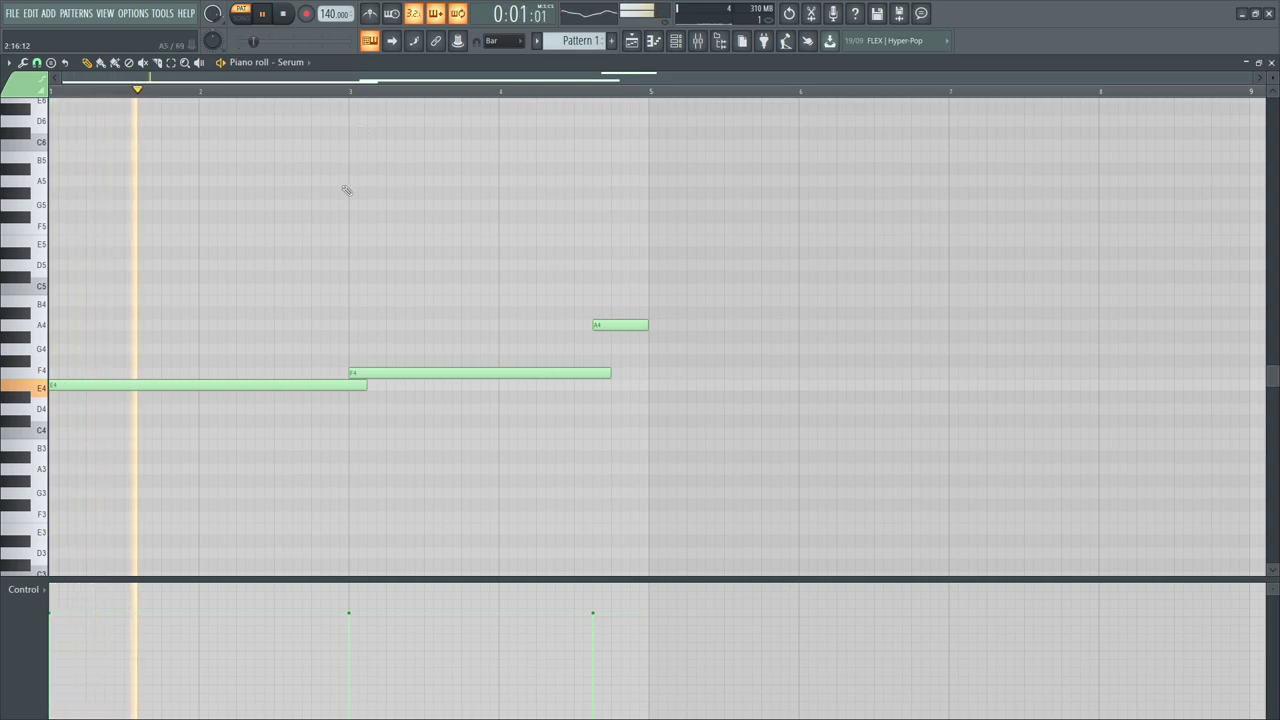
key(space)
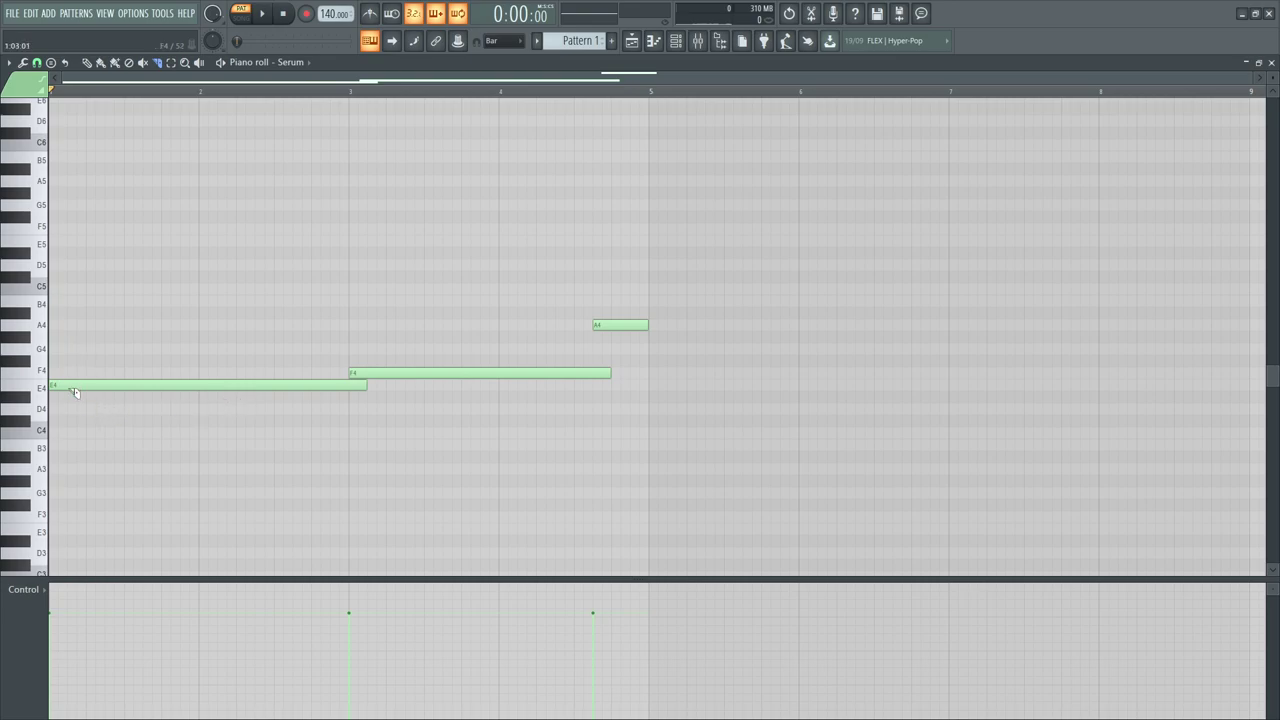
Slice the start of the long E4 note into three three-step notes, checking the rhythm with playback
drag(82, 375, 85, 380)
drag(112, 397, 112, 382)
key(ctrl+z)
drag(109, 395, 112, 380)
key(space)
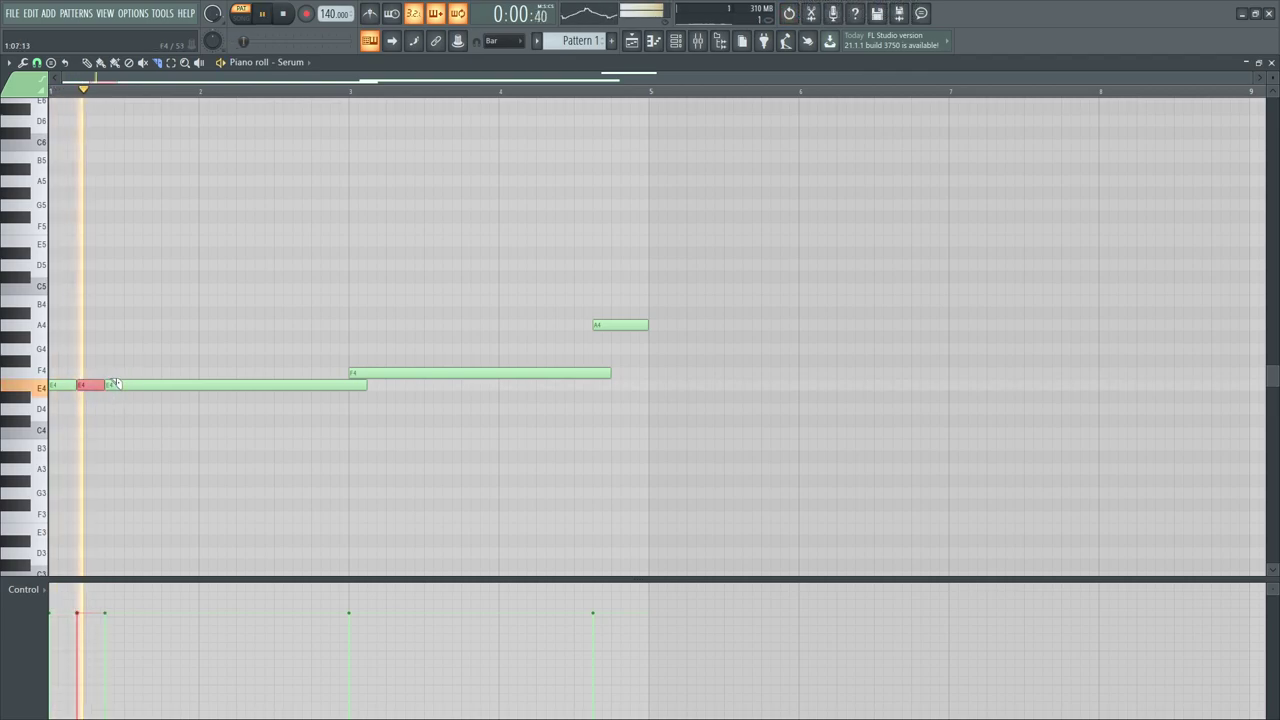
key(space)
key(ctrl+z)
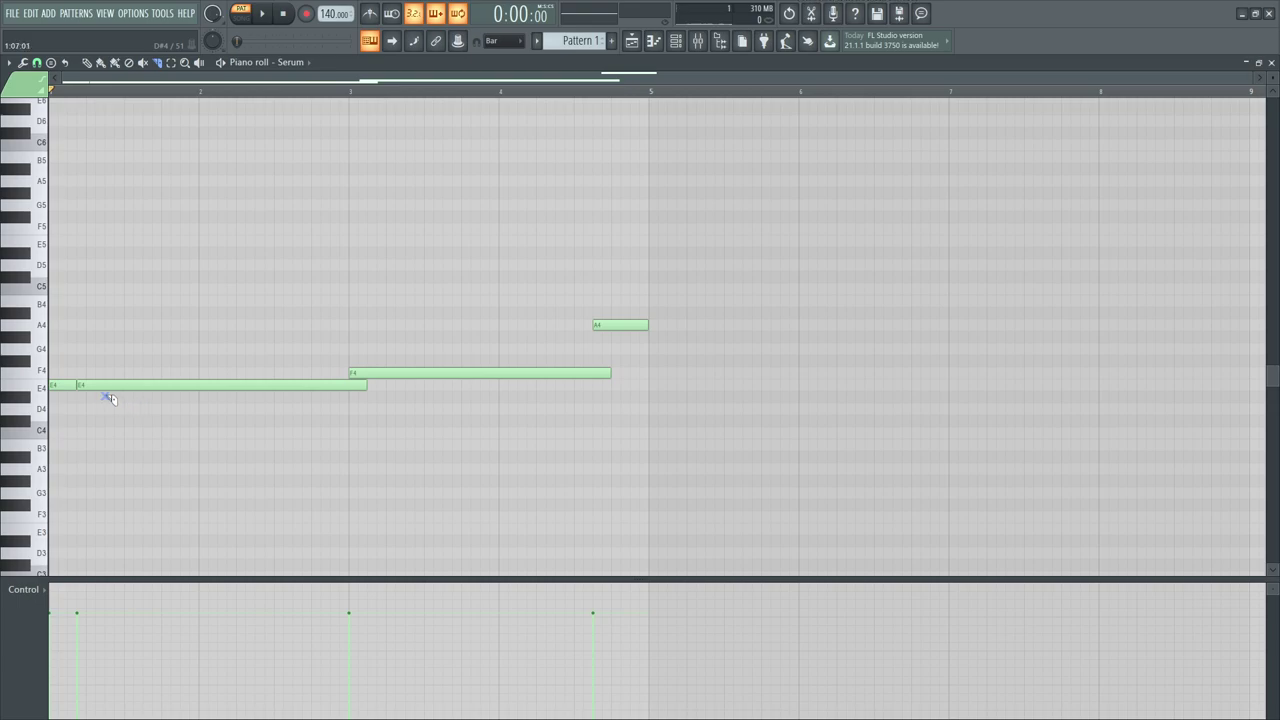
key(space)
drag(143, 391, 143, 378)
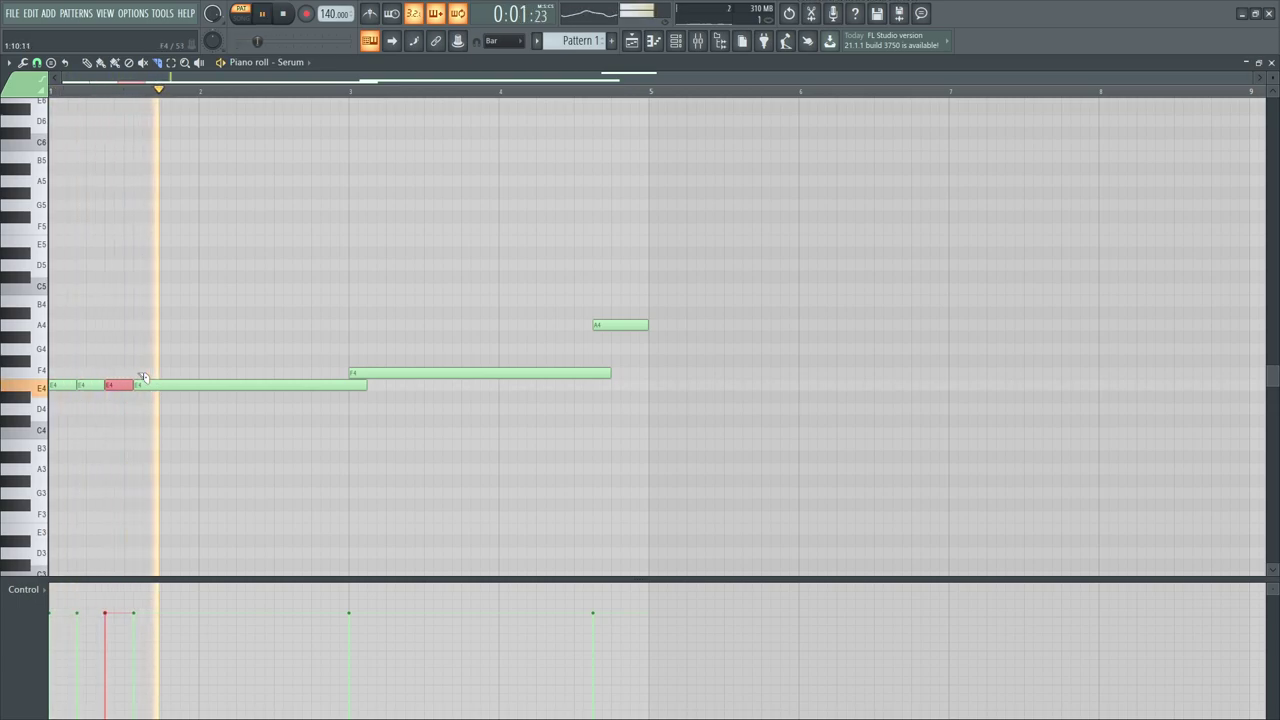
key(space)
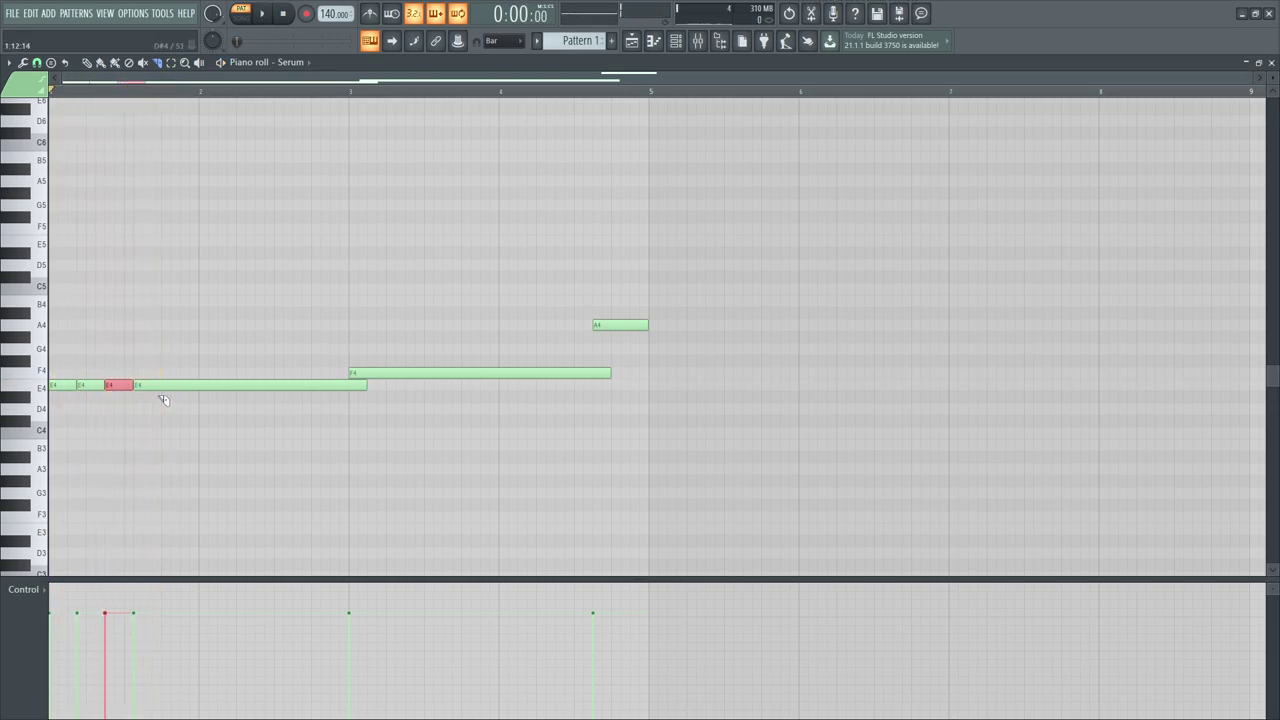
Slice two more three-step notes from the remaining long E4 note in bar 1 and play the pattern back
key(space)
mouse_move(163, 391)
mouse_down()
mouse_move(163, 378)
mouse_move(190, 375)
mouse_up()
key(ctrl+z)
key(space)
key(space)
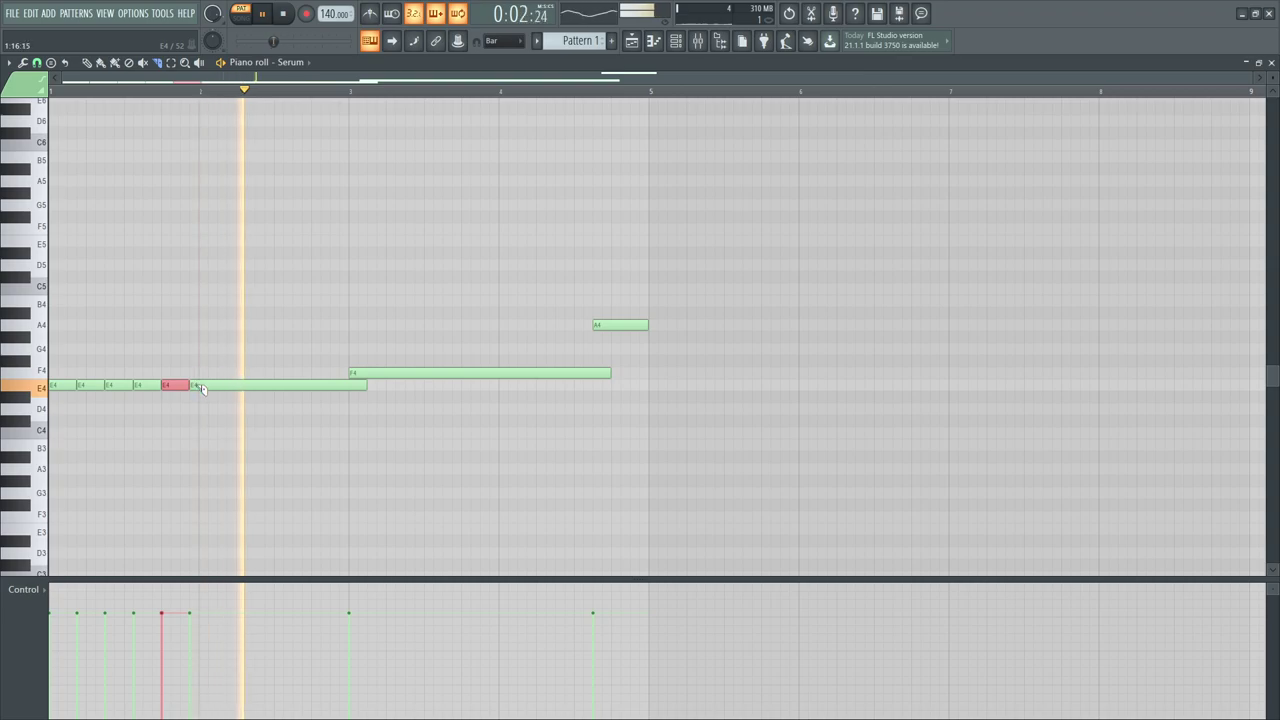
key(space)
key(space)
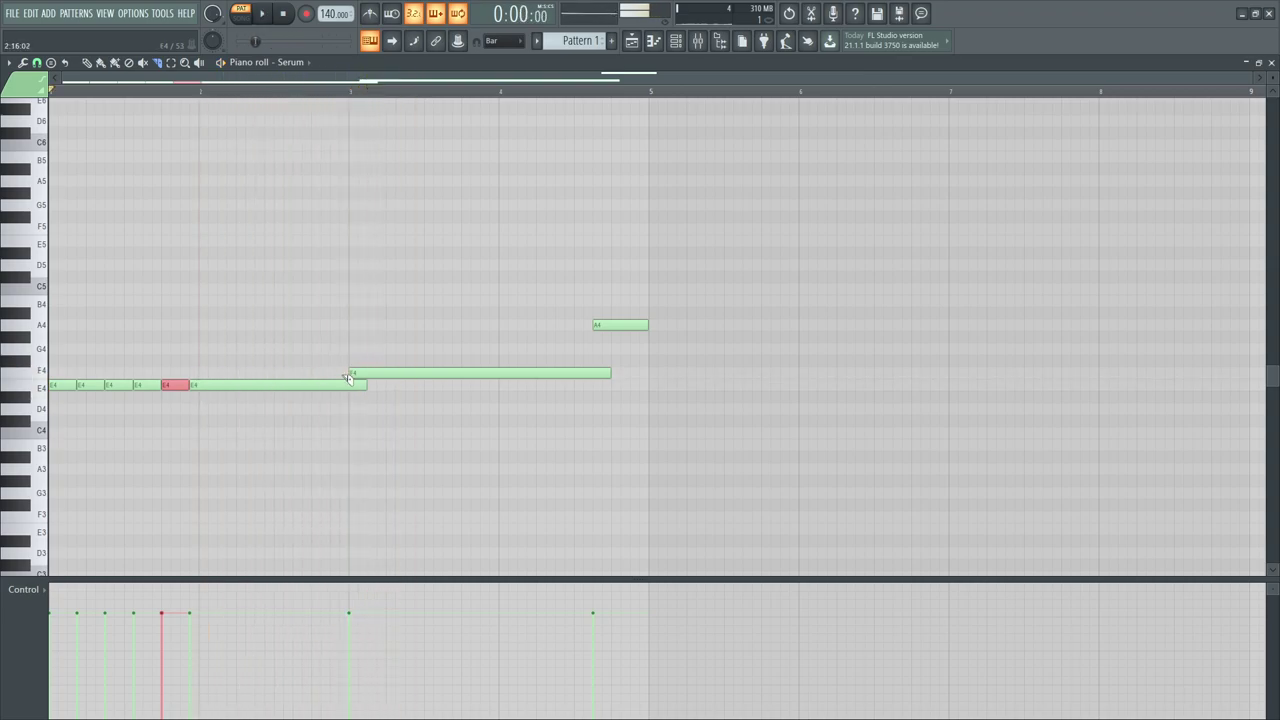
Slice the start of the F4 note into five three-step notes and split the A4 note in half
mouse_move(377, 381)
mouse_down()
mouse_move(378, 367)
mouse_move(462, 368)
mouse_up()
key(space)
key(space)
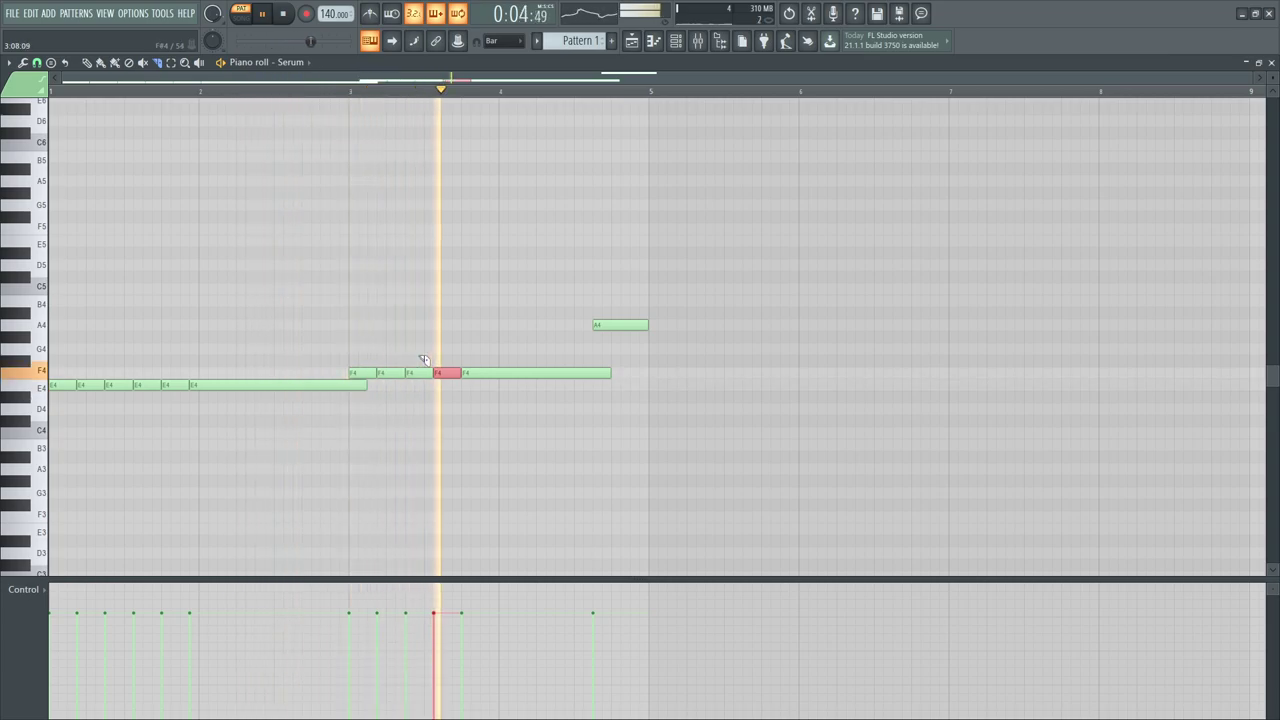
key(space)
key(space)
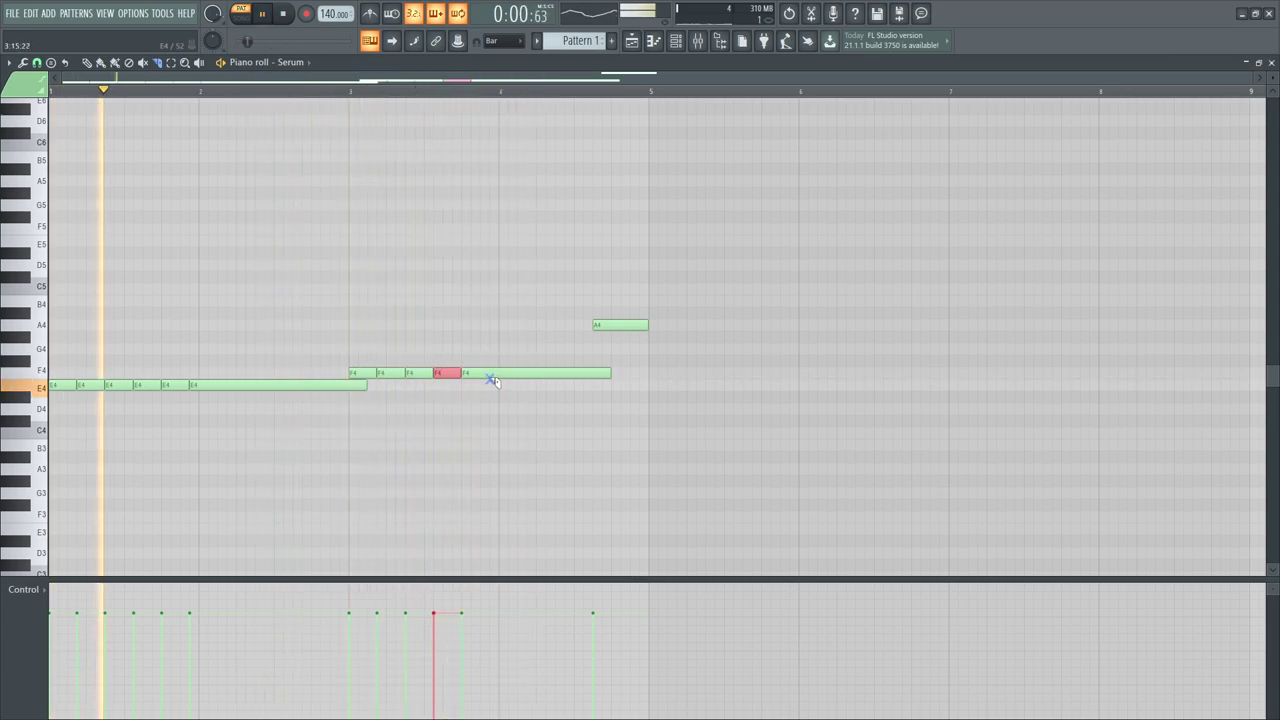
drag(491, 381, 496, 368)
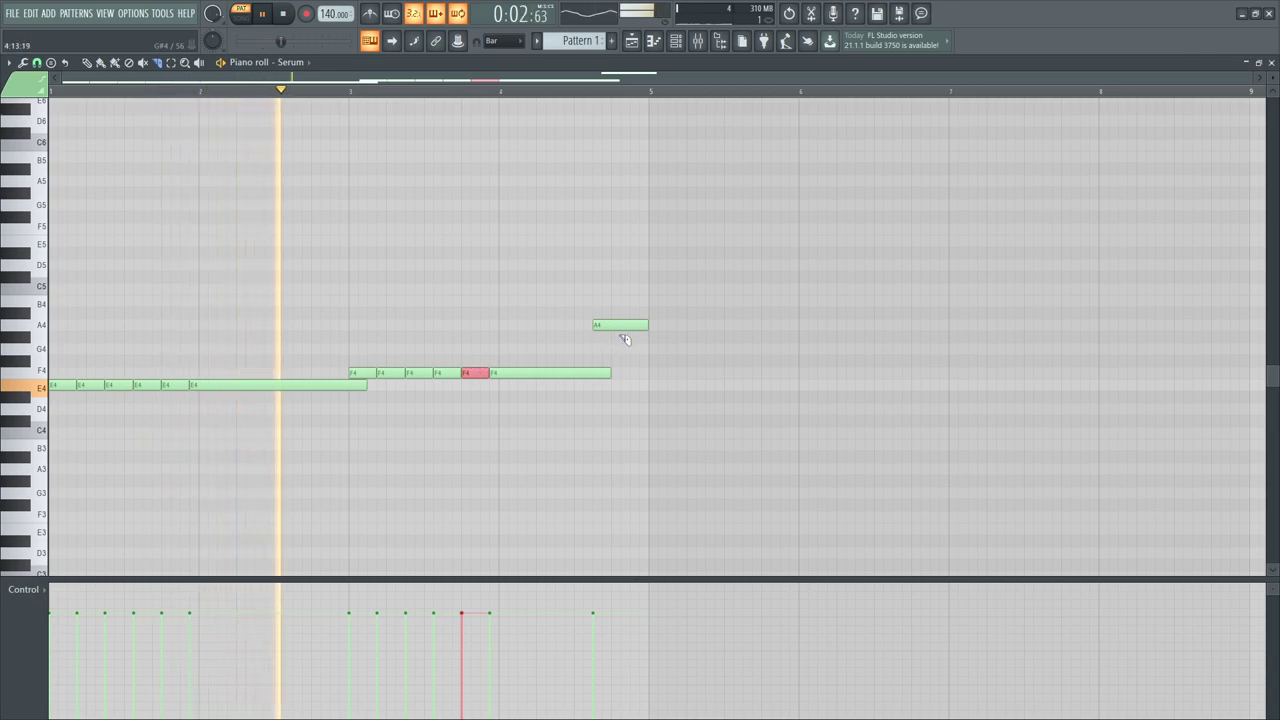
drag(620, 318, 620, 332)
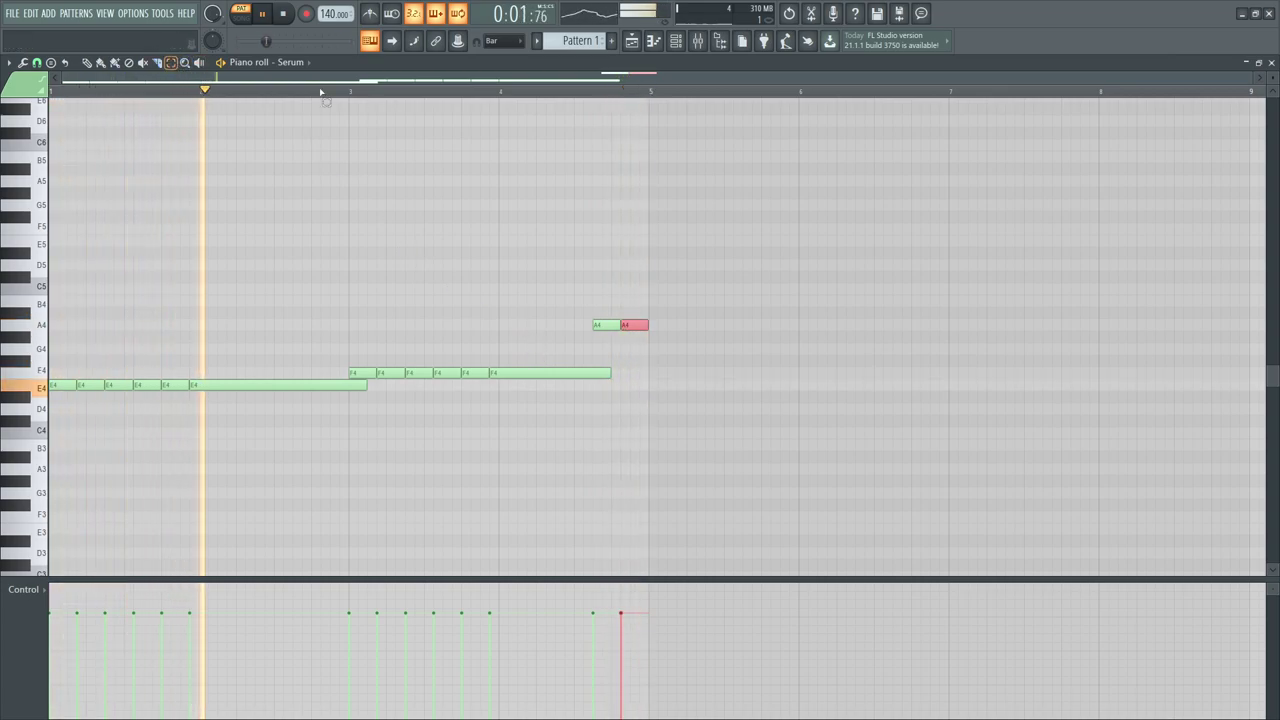
Select all the notes and duplicate the four-bar bass line into bars 5 to 8
key(ctrl+a)
scroll(380, 92, down, 3)
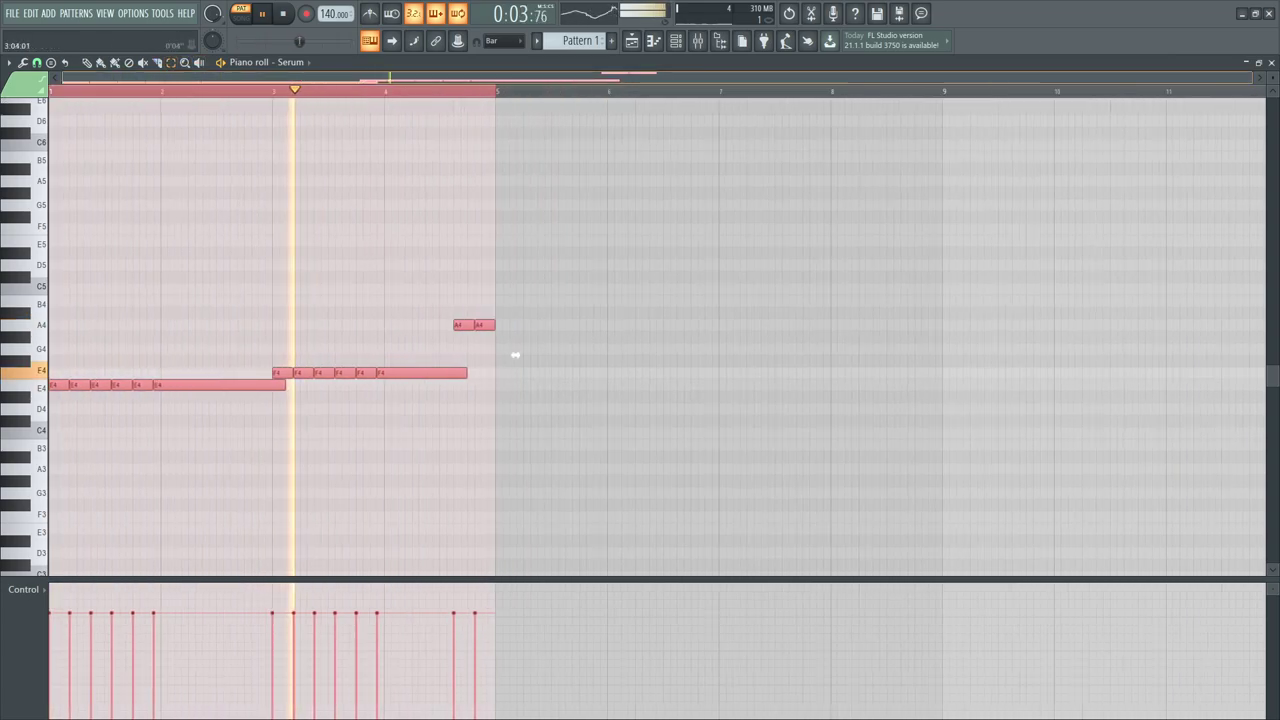
key(ctrl+b)
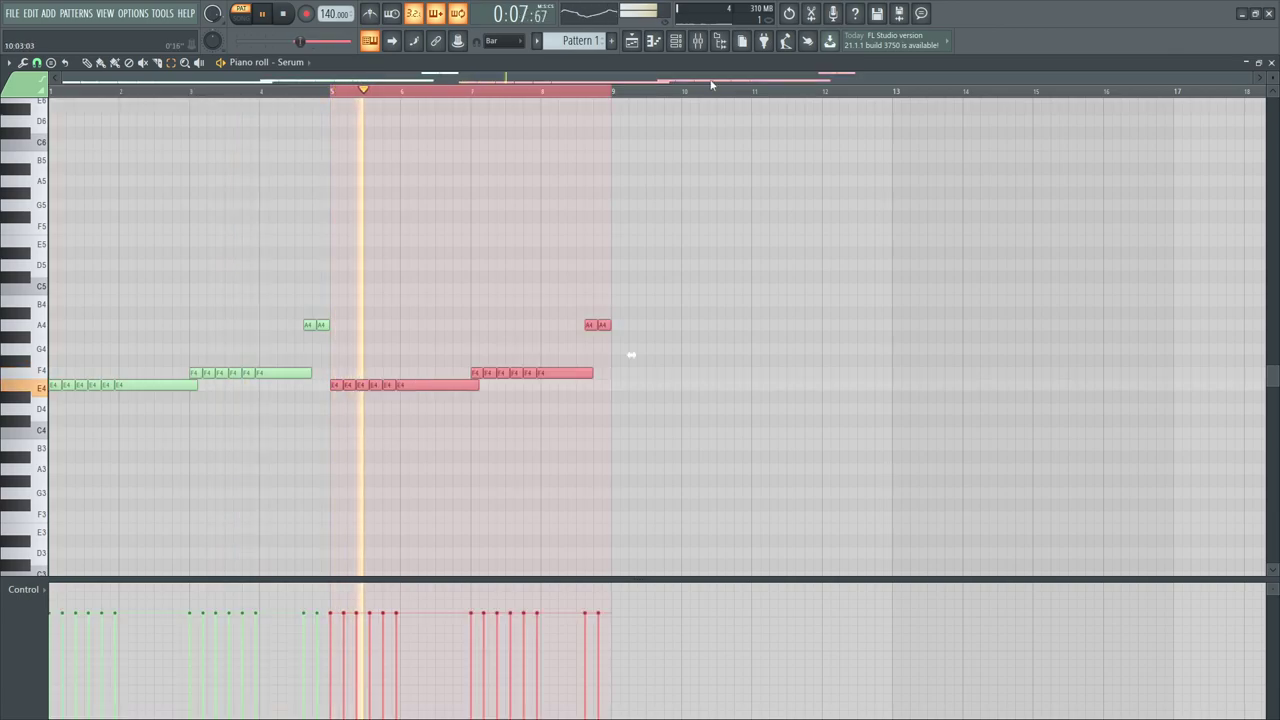
Return to the Channel rack and clone the Serum channel
click(676, 41)
click(440, 186)
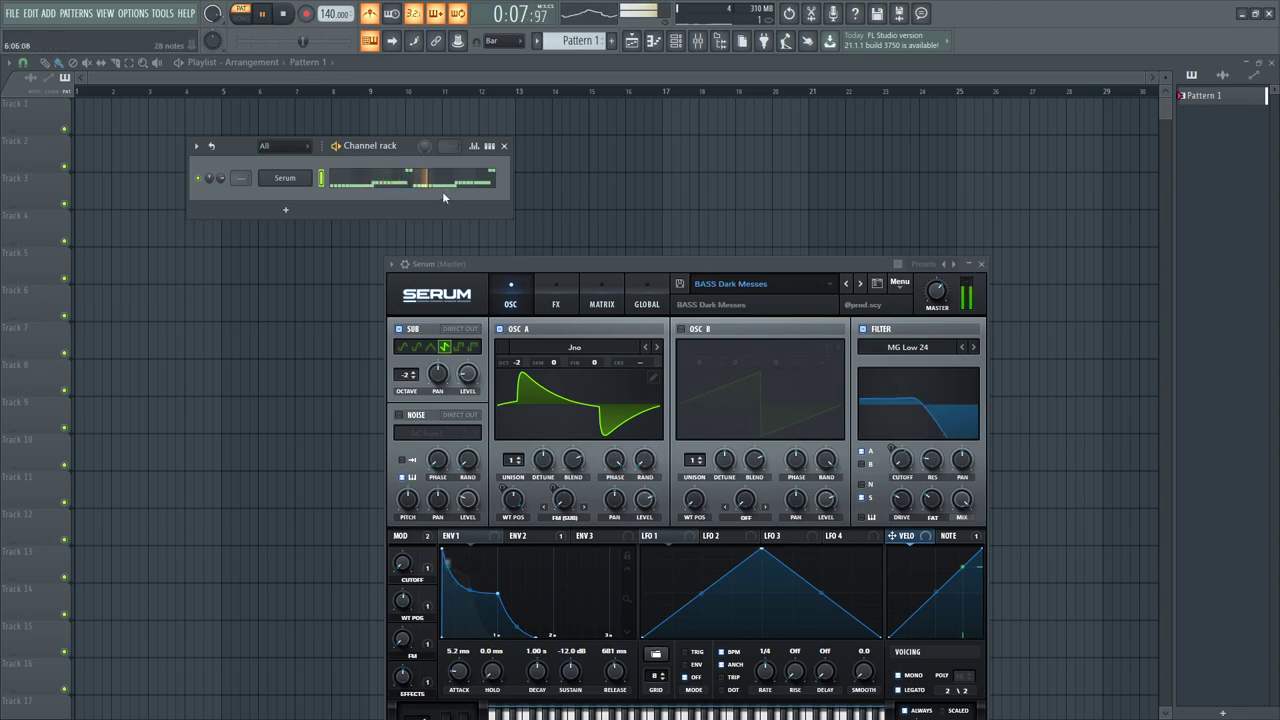
right_click(290, 178)
click(342, 297)
Load PAD This Was Hurting My CPU - Be Grateful from the Lil kit april pads in Serum #2, and move its window clear of the Channel rack
click(748, 301)
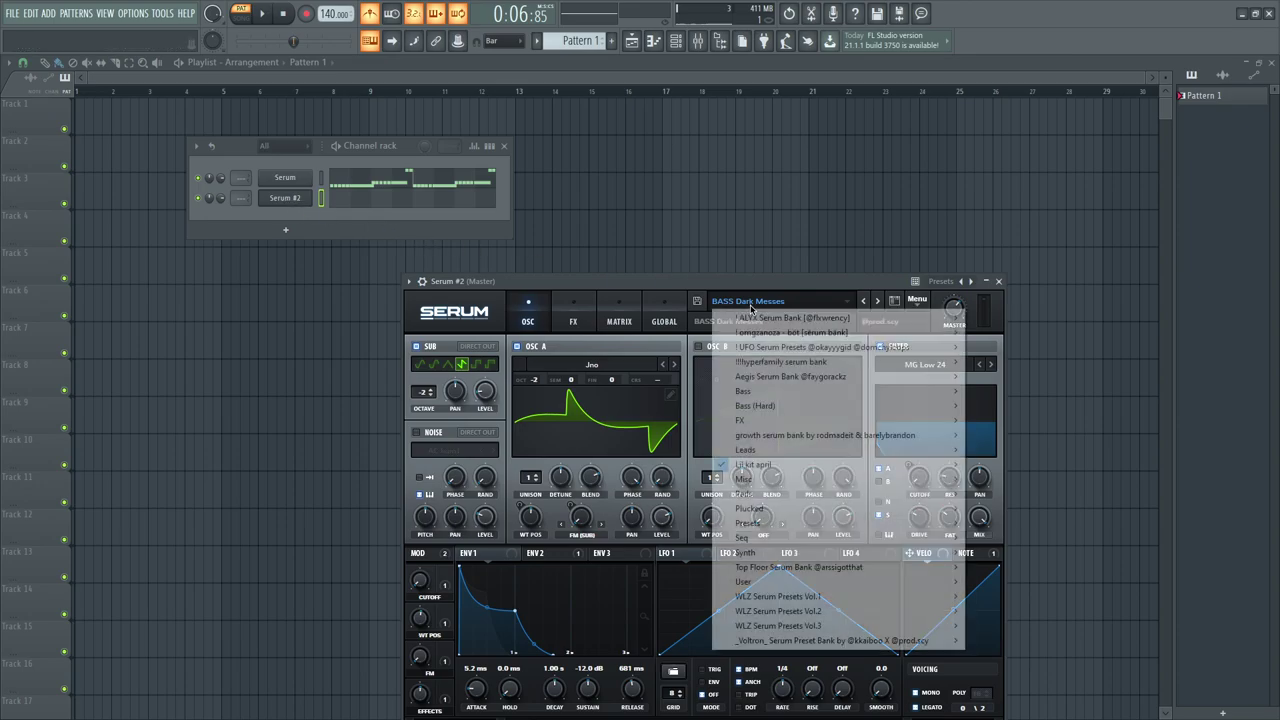
mouse_move(808, 491)
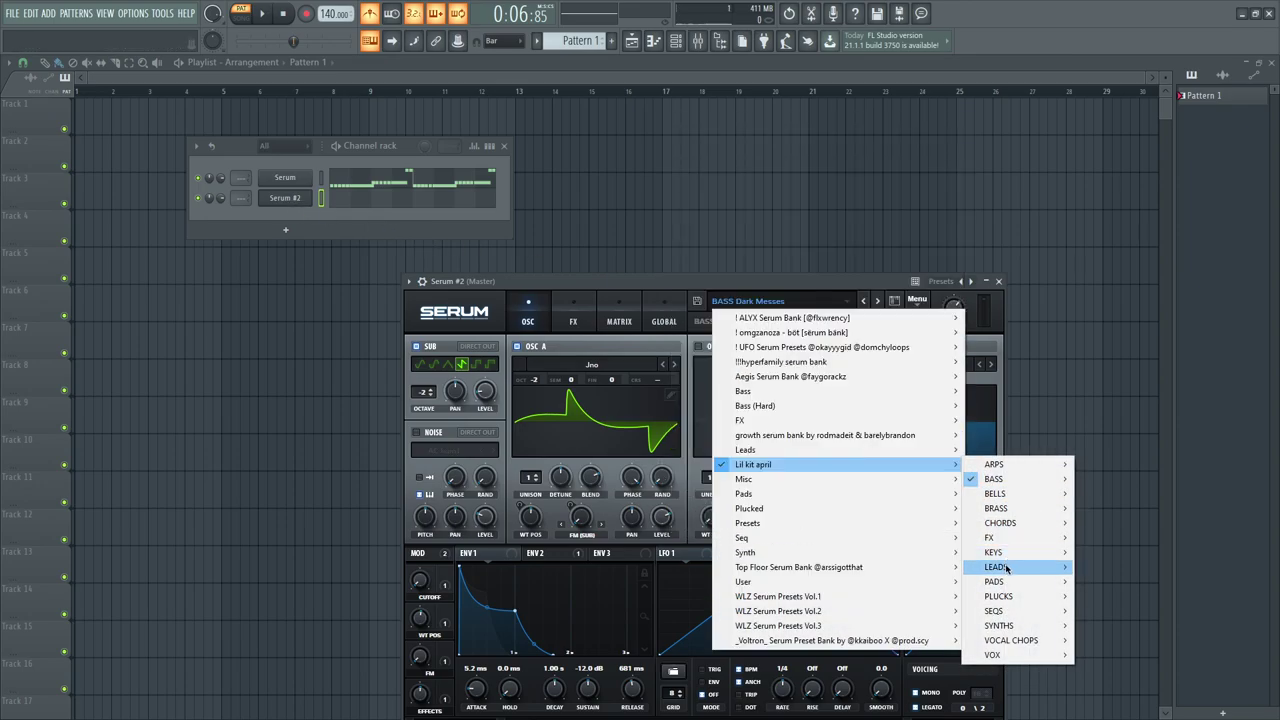
mouse_move(1008, 583)
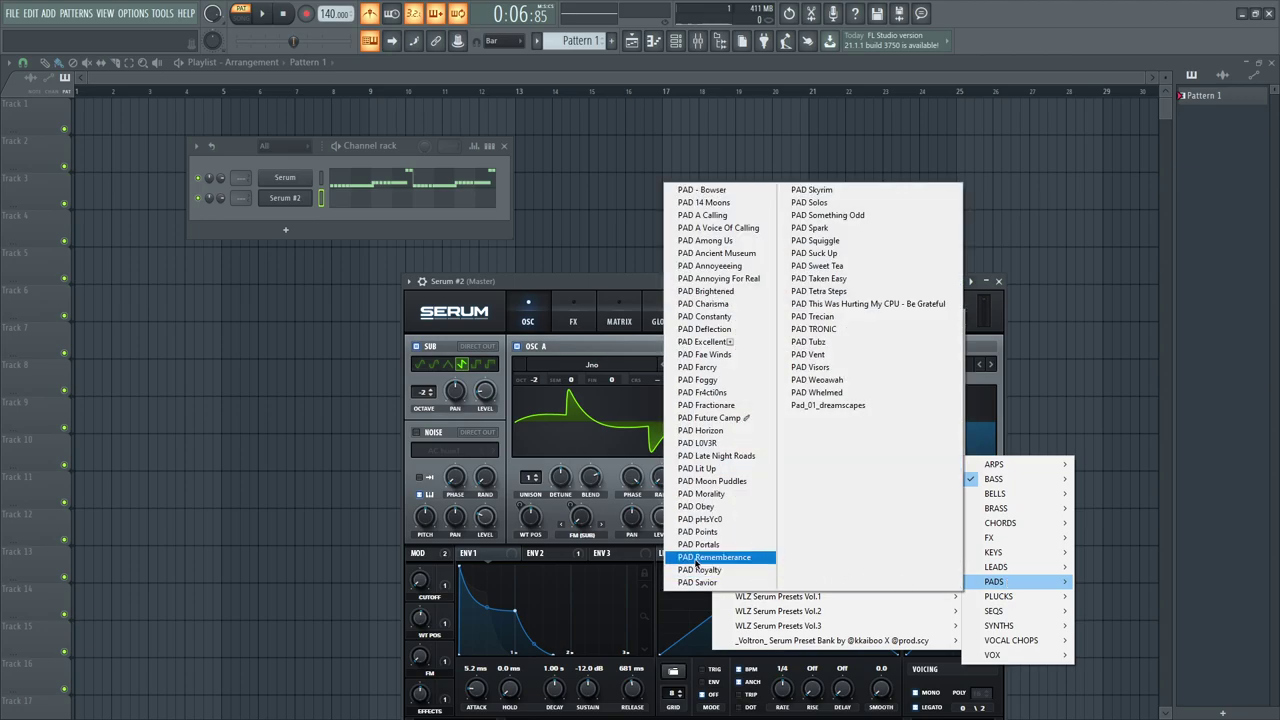
click(824, 305)
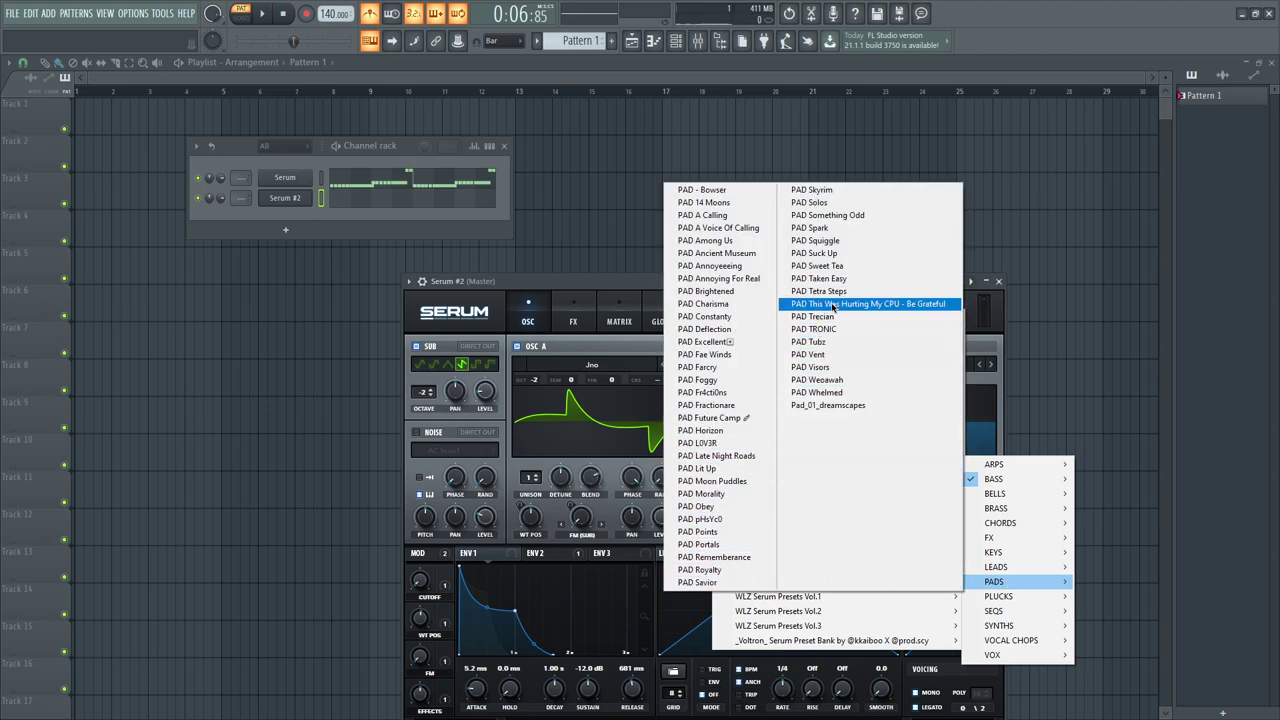
drag(609, 280, 685, 256)
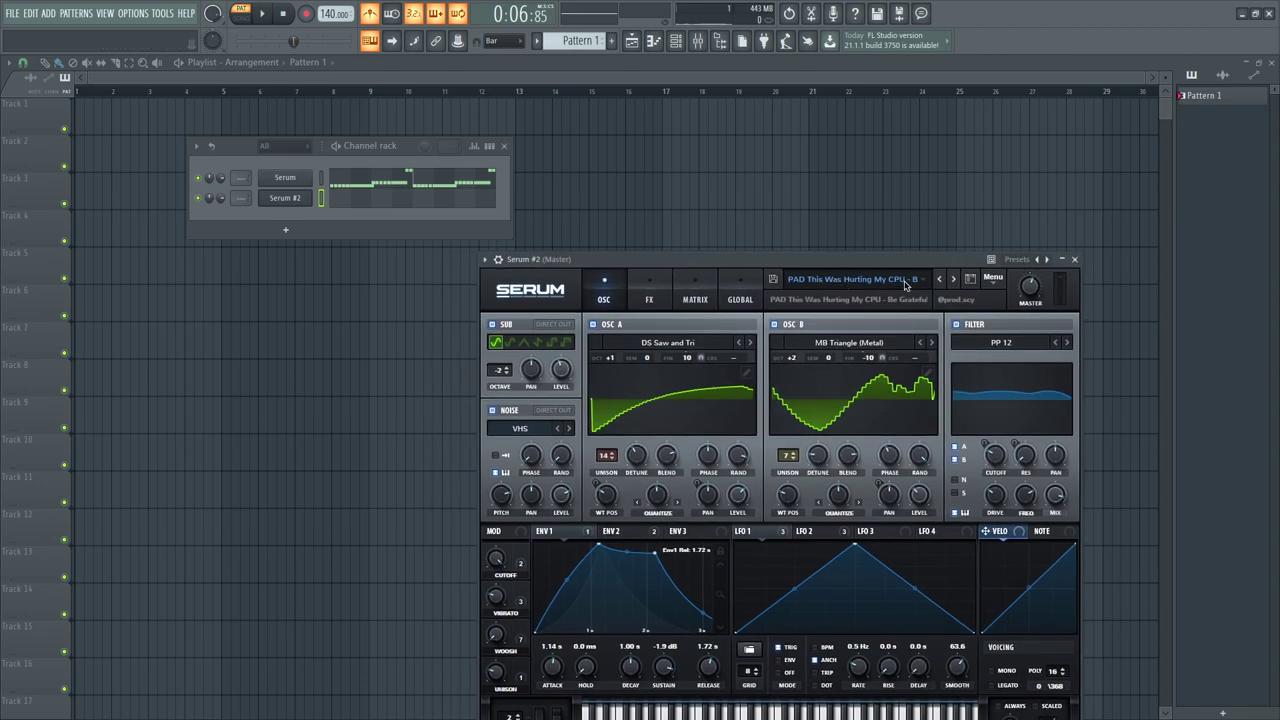
drag(799, 262, 834, 148)
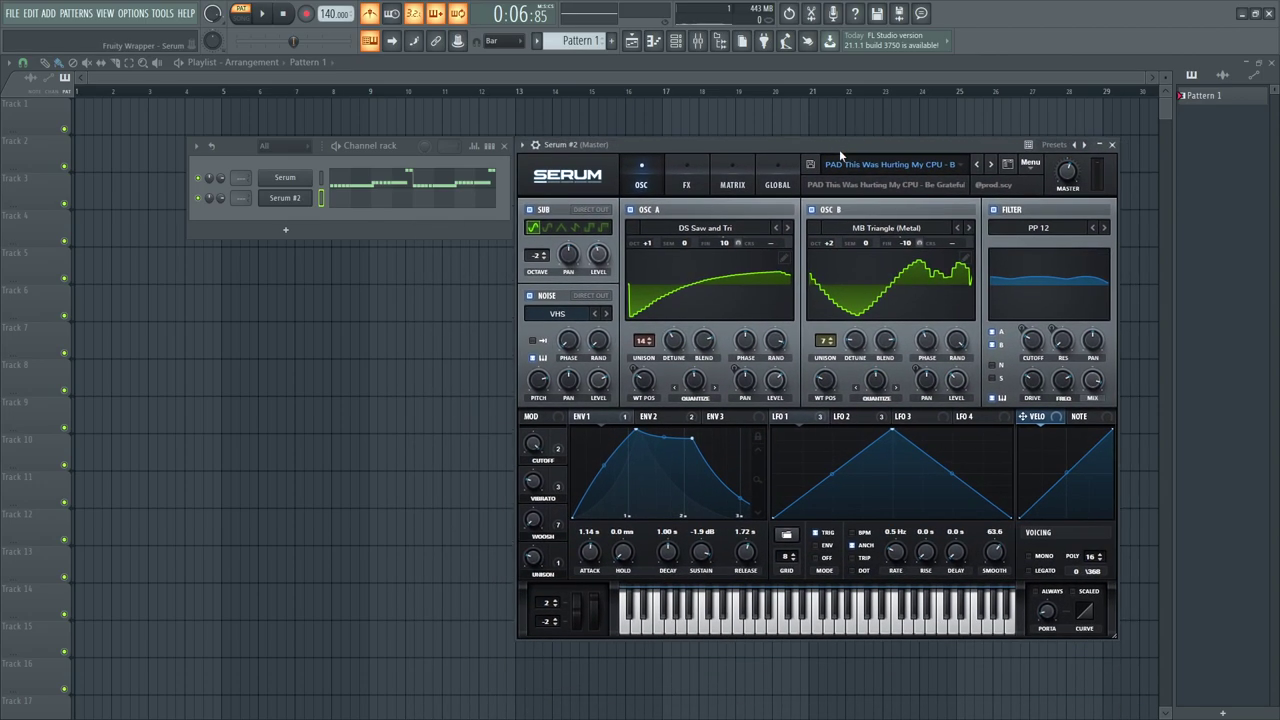
Audition a few notes of the pad, open the Serum #2 channel's piano roll and preview E4
key(w)
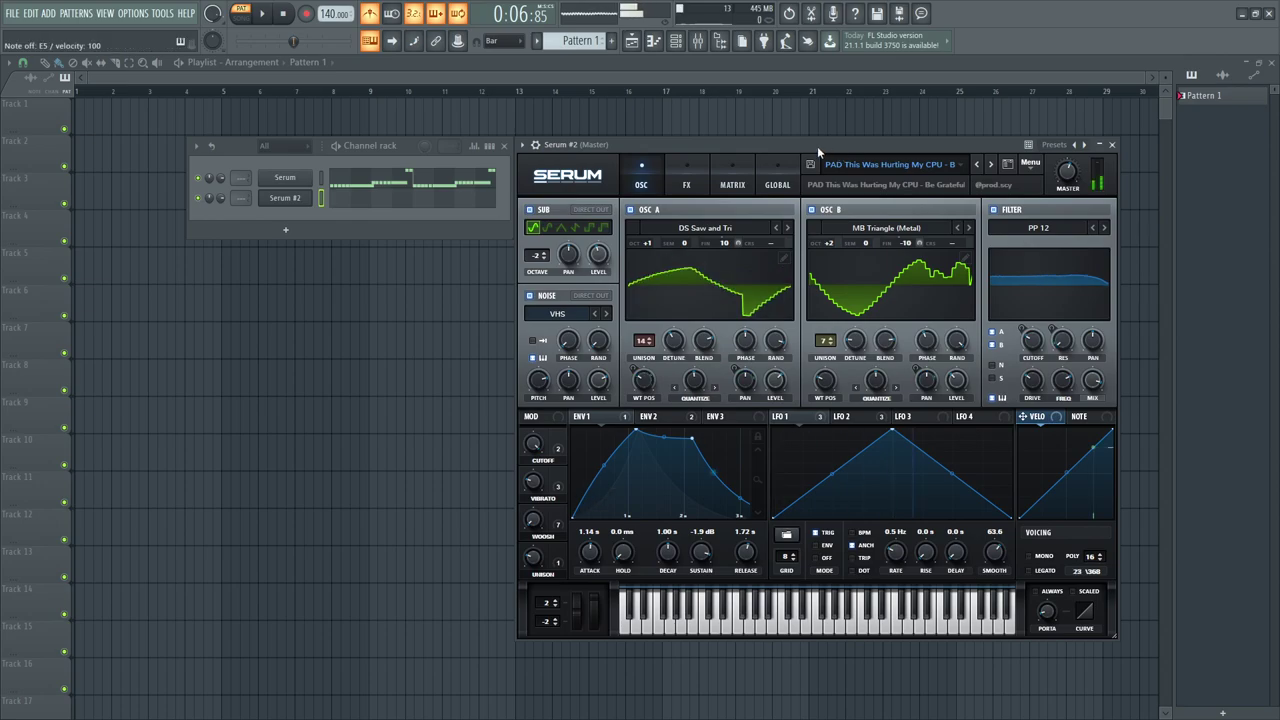
key(w)
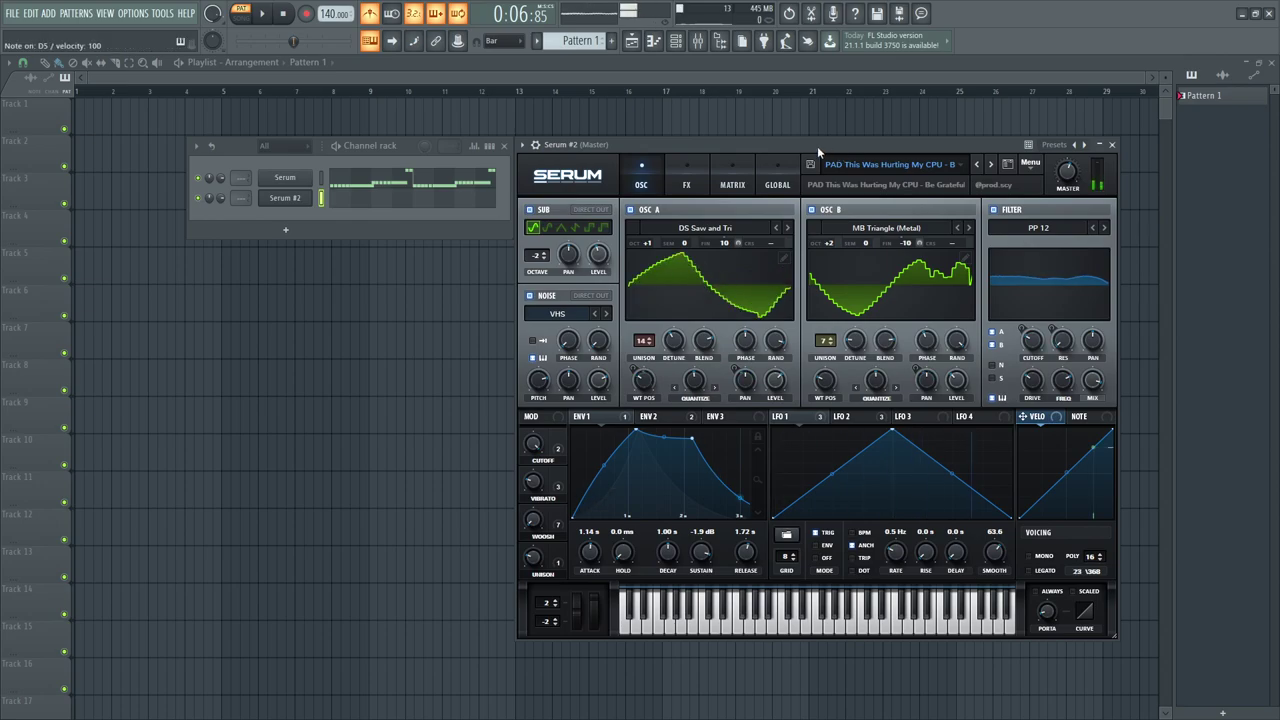
click(376, 195)
click(38, 390)
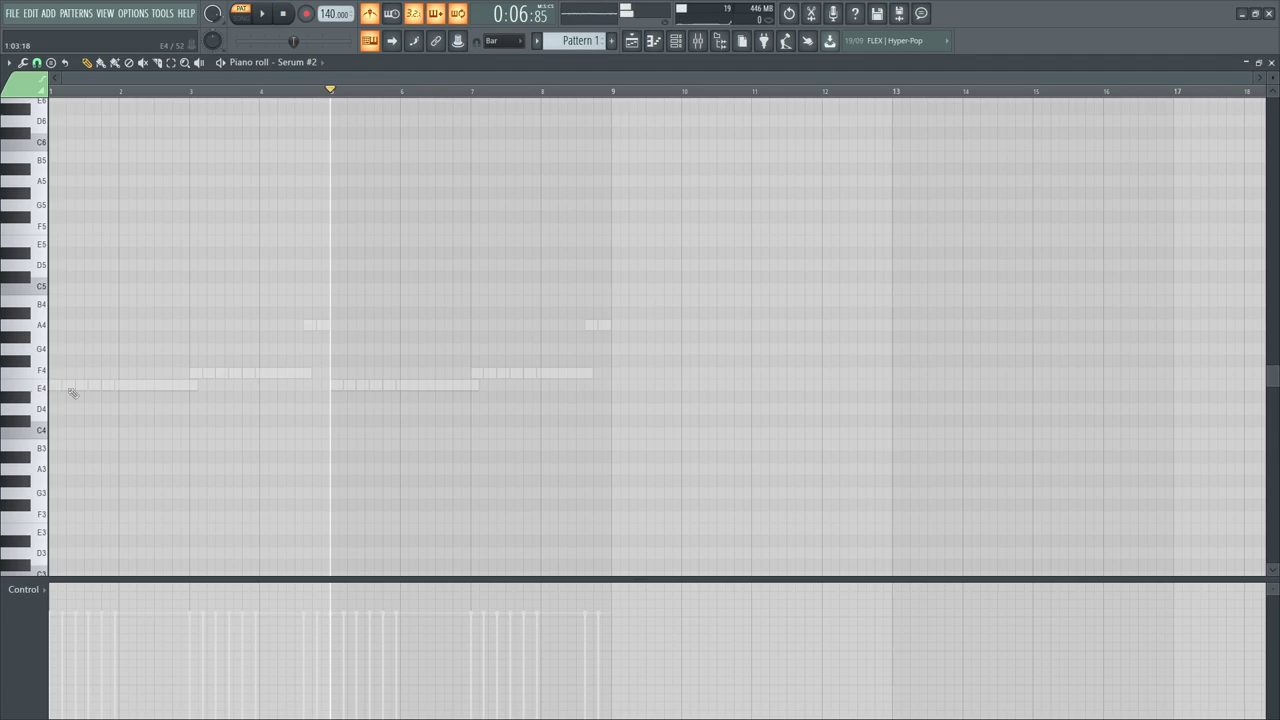
Place a one-bar E4 note at bar 1, play it against the bass line, and turn off the metronome
scroll(44, 403, down, 1)
click(97, 352)
drag(166, 351, 140, 348)
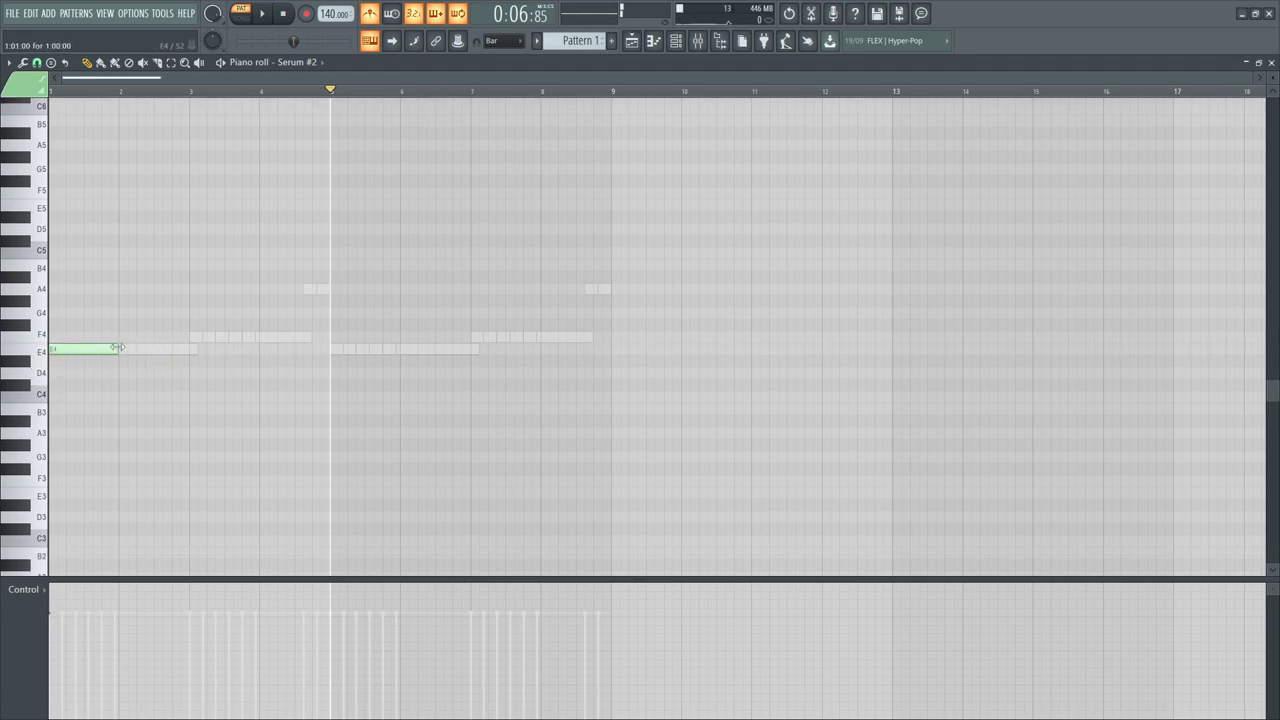
drag(150, 93, 50, 93)
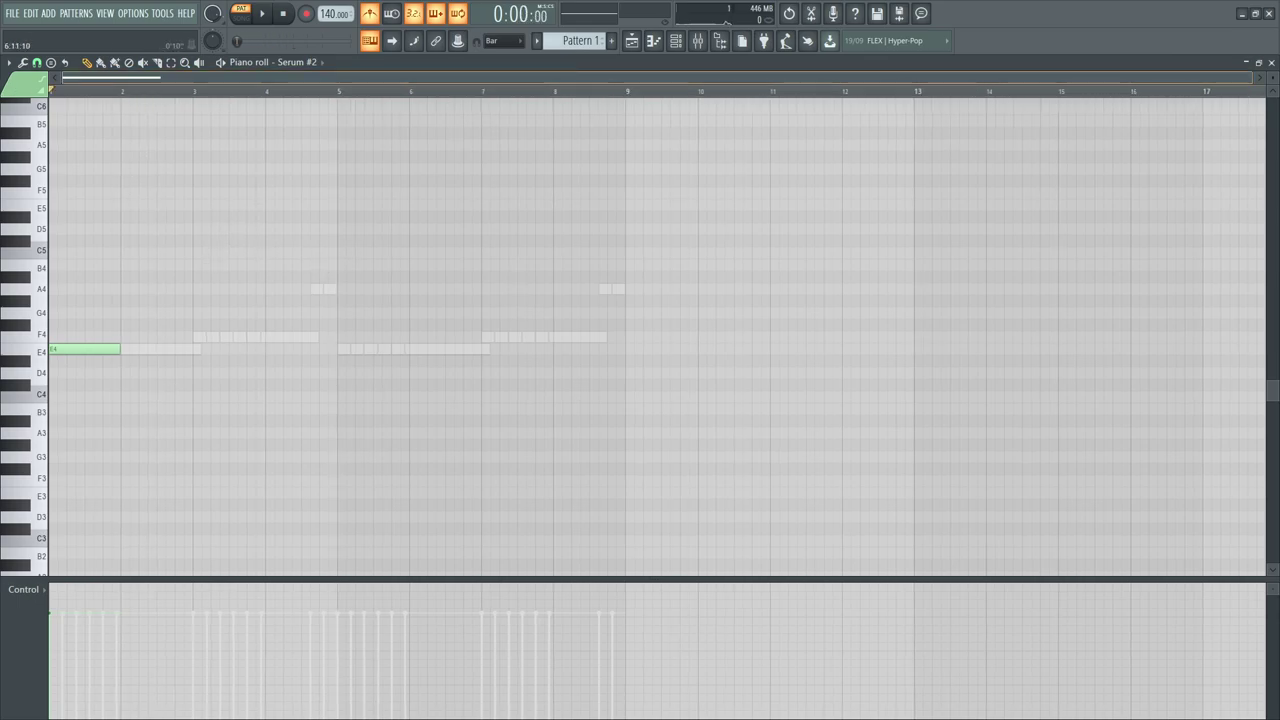
scroll(454, 76, up, 4)
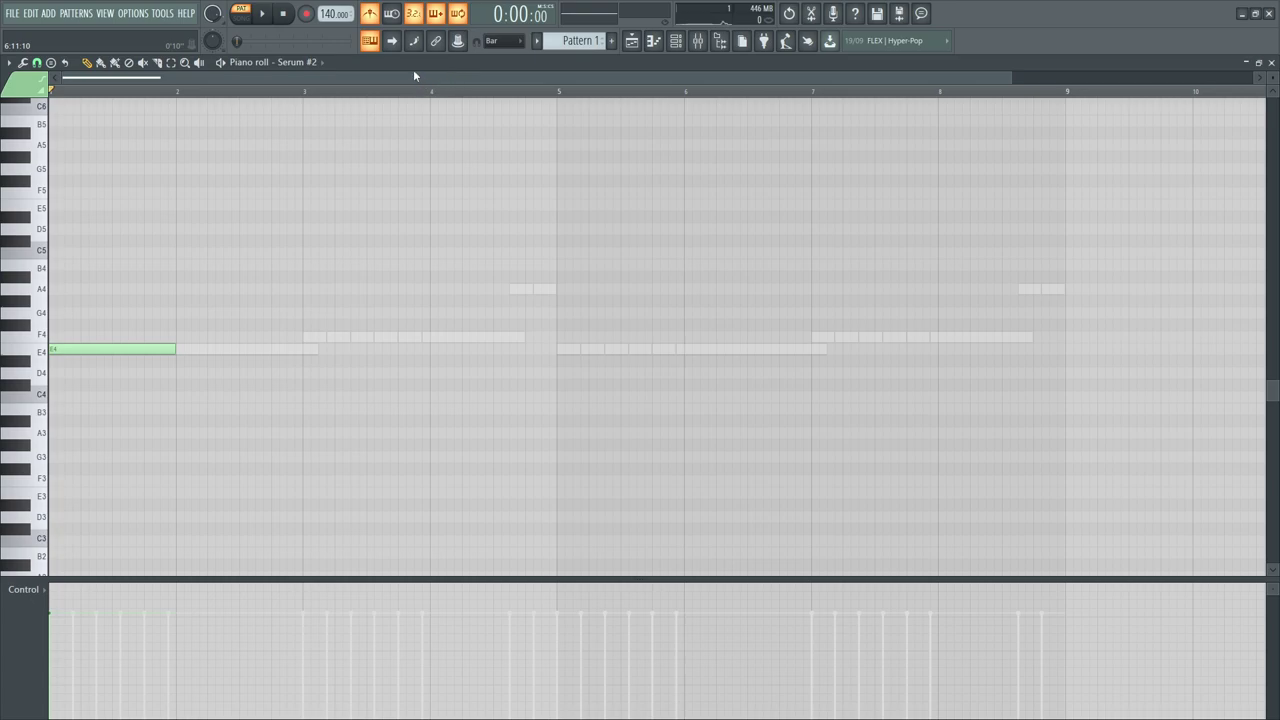
key(space)
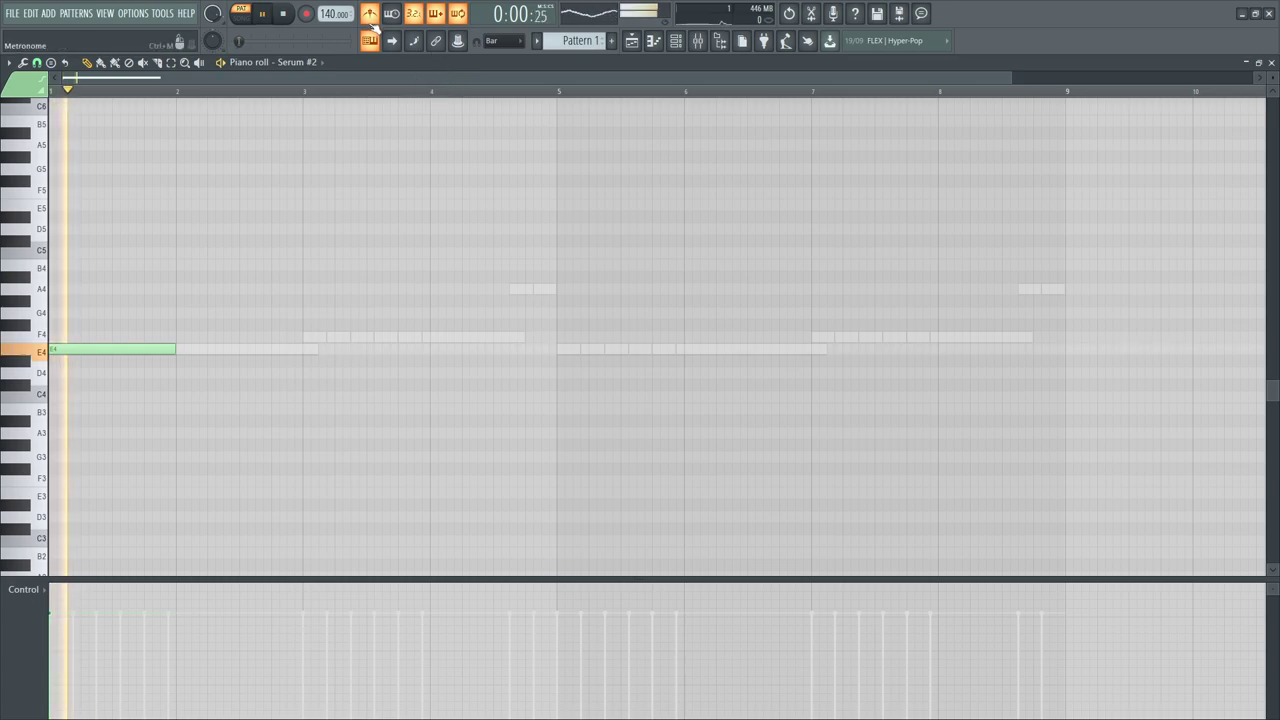
key(space)
Add two short adjacent A4 notes in the second half of bar 2, starting at step 9
click(217, 311)
right_click(231, 313)
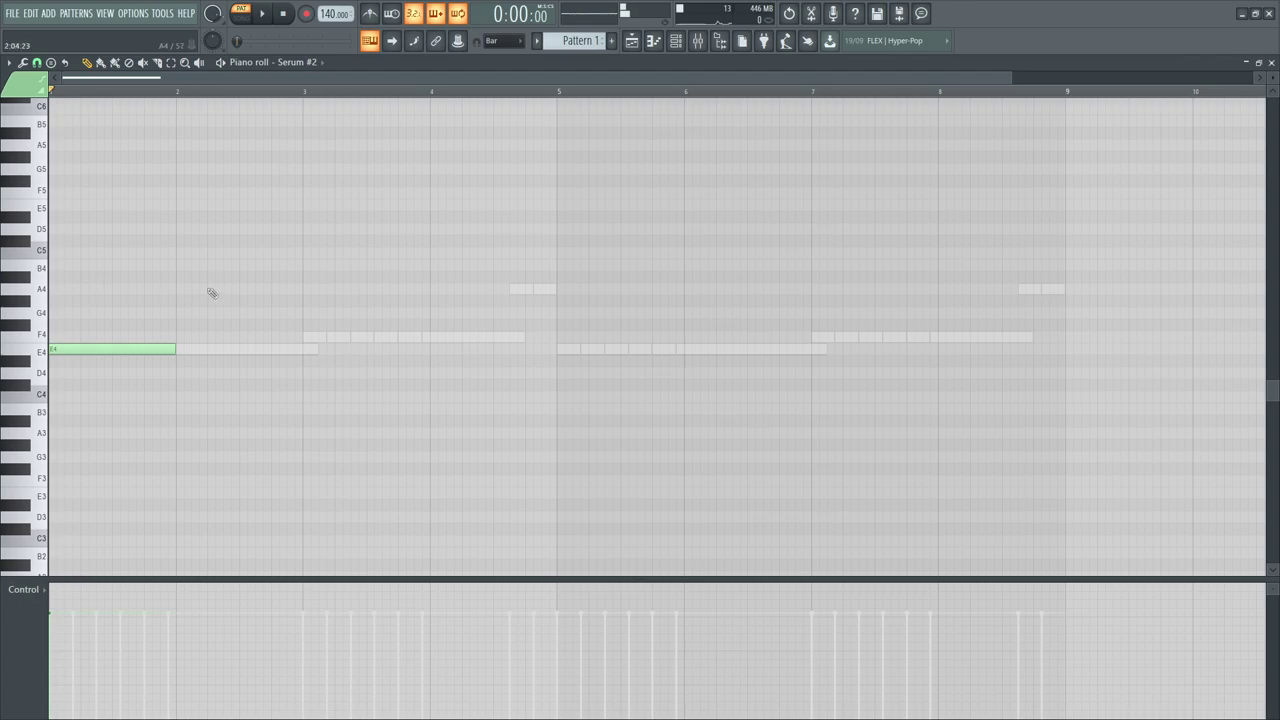
click(208, 290)
key(space)
drag(337, 289, 254, 292)
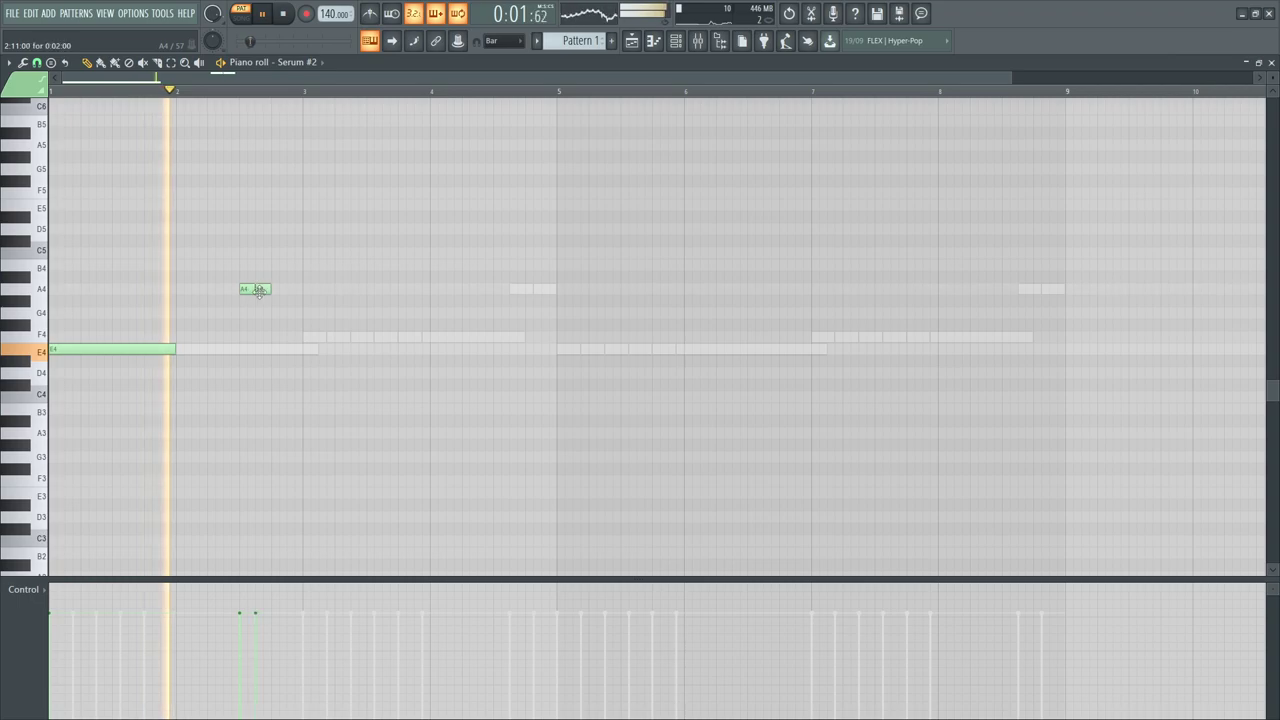
click(262, 290)
Place a one-bar F4 note at the start of bar 3 and shift the second A4 note to step 13 of bar 2
click(309, 337)
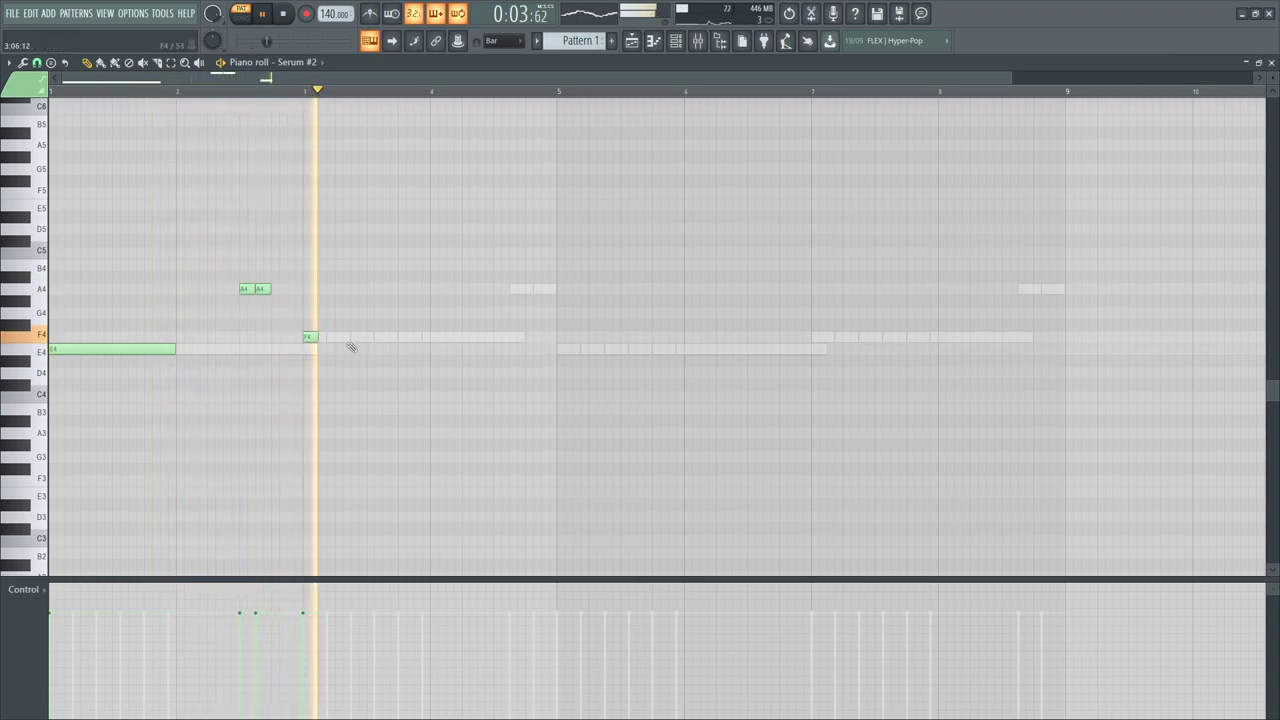
key(space)
right_click(304, 336)
click(304, 336)
drag(263, 290, 270, 289)
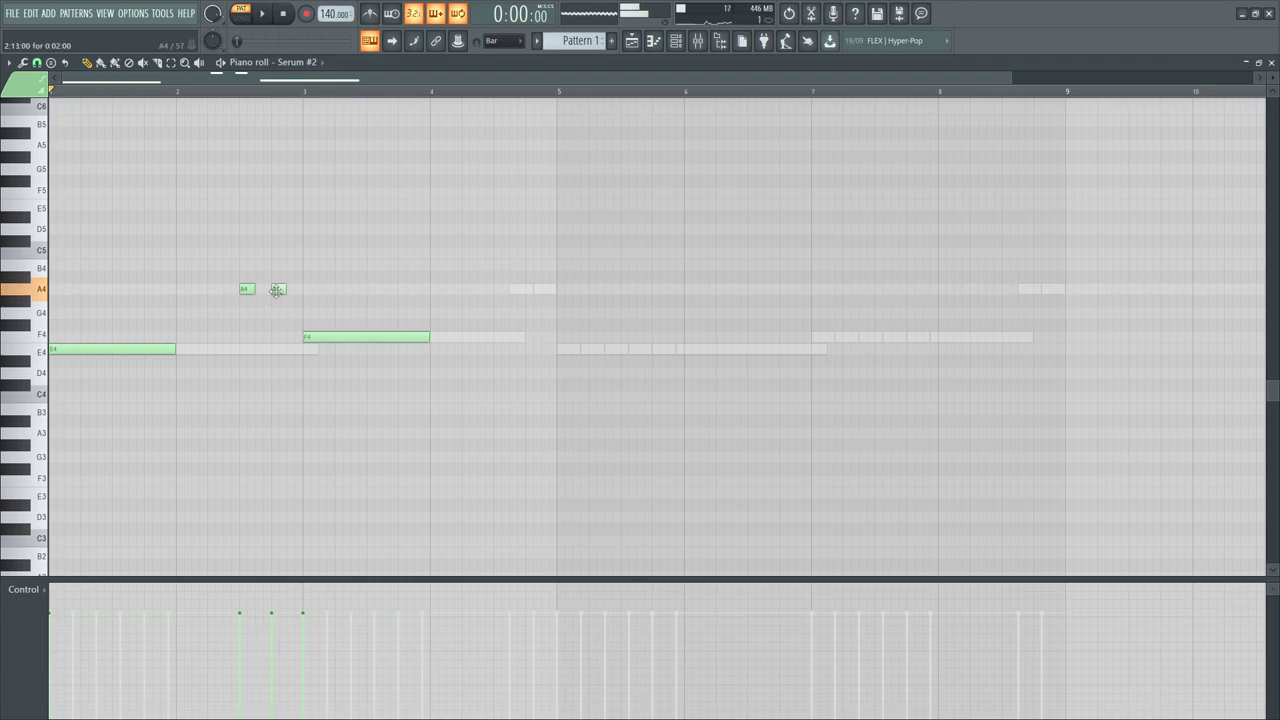
Make the A4 pair fill the second half of bar 2, with three steps for the first note and five for the second
key(space)
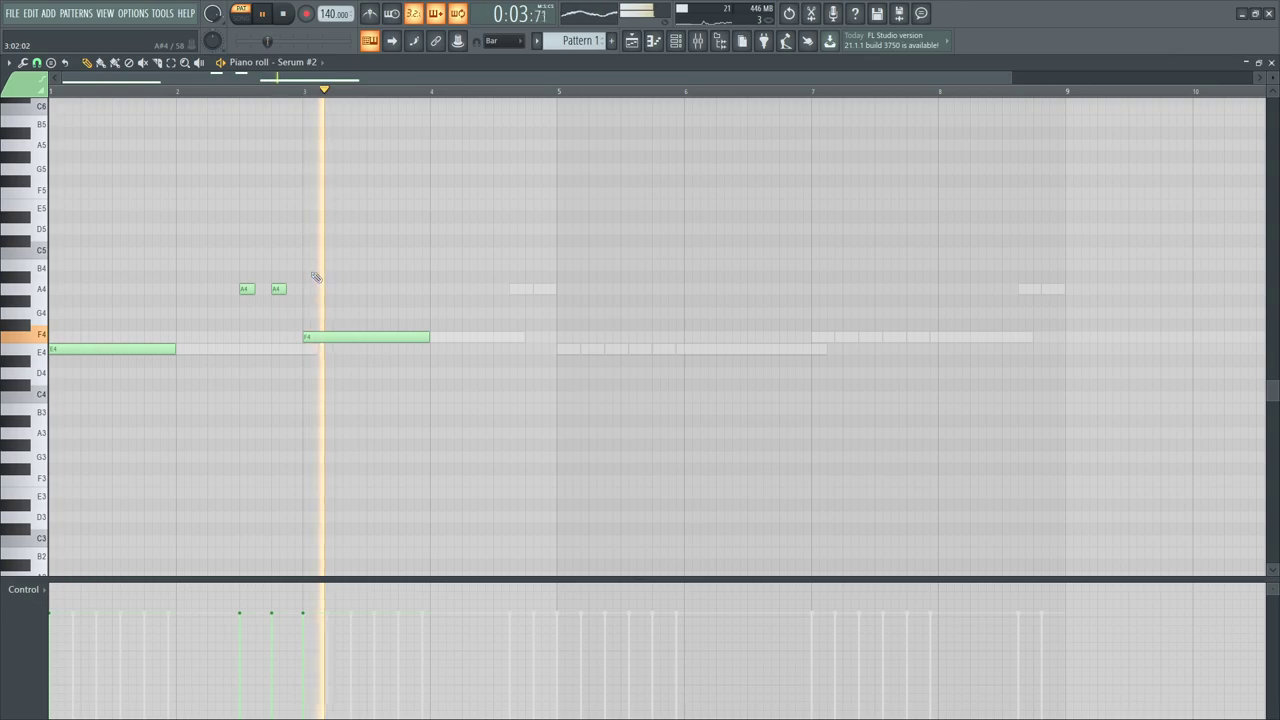
key(space)
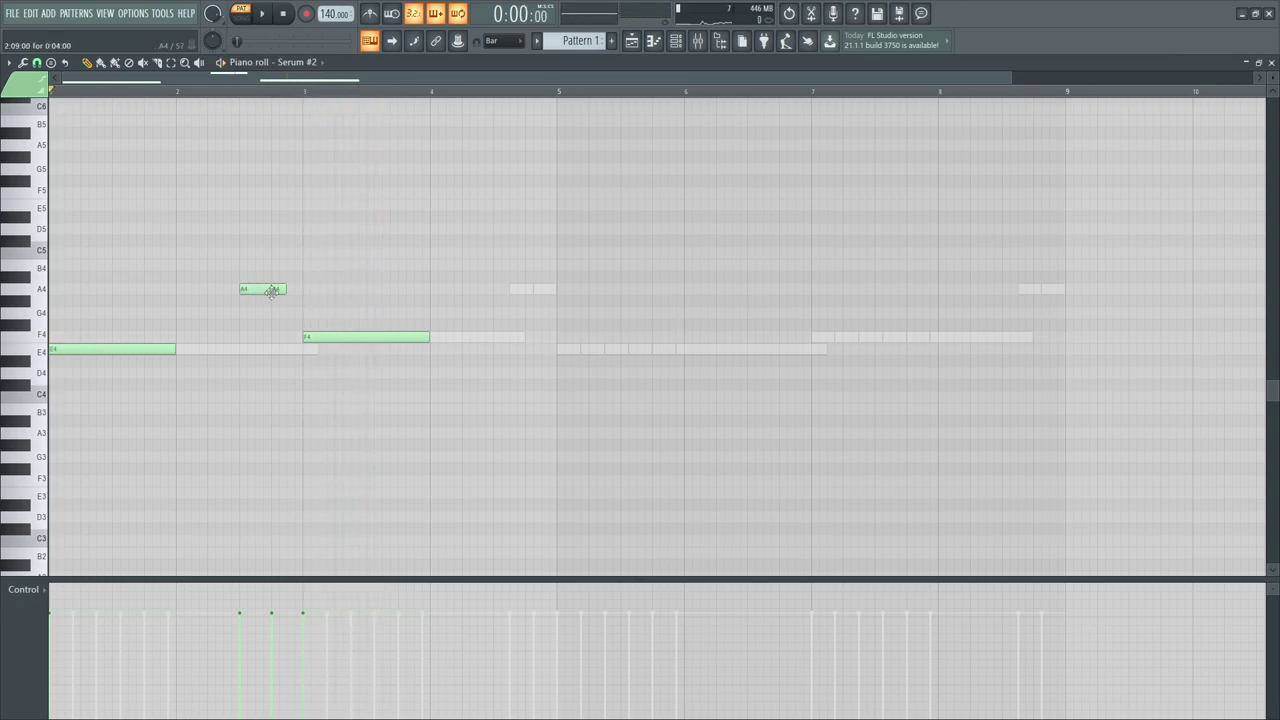
key(space)
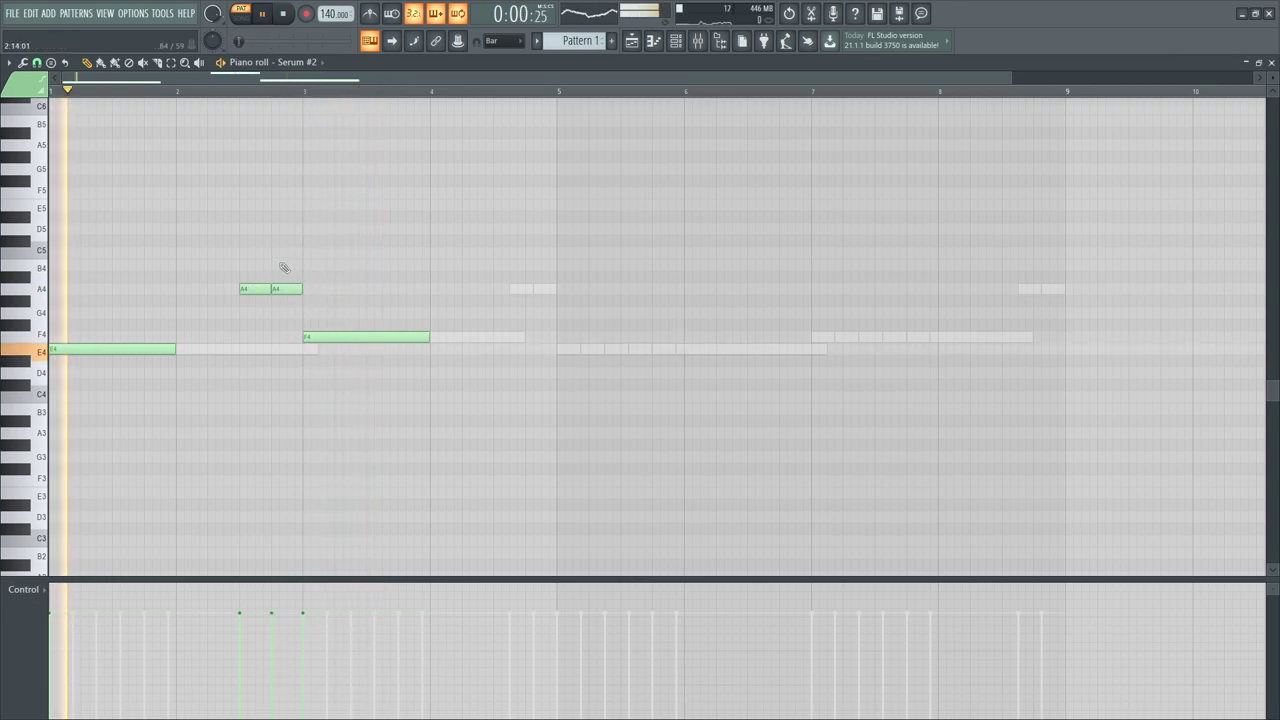
key(space)
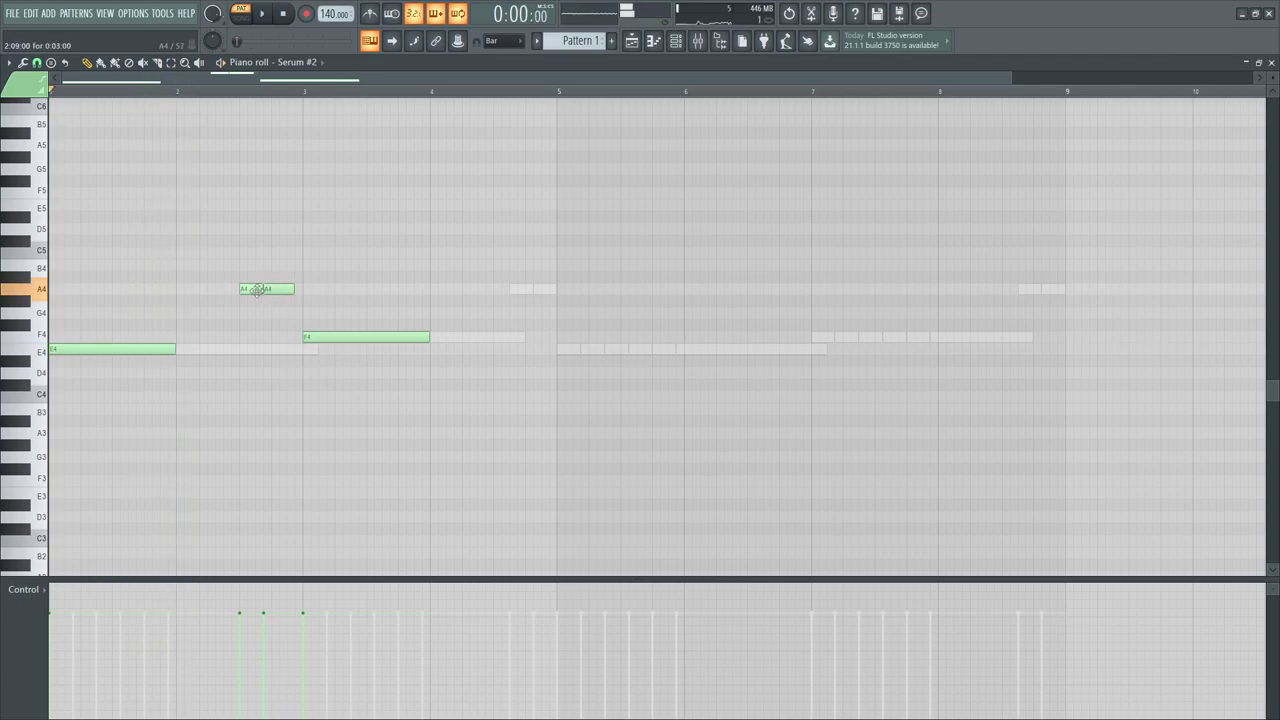
right_click(272, 291)
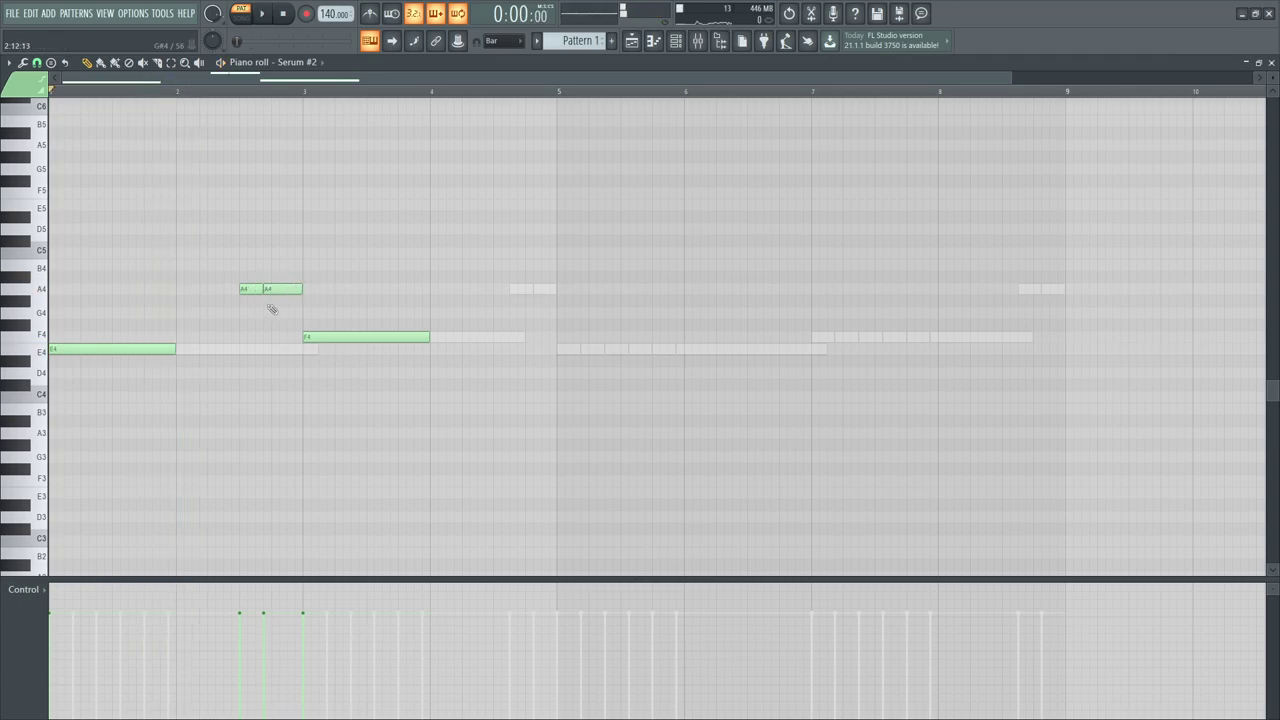
Play the pattern and extend the opening E4 note up to the first A4 note in bar 2
key(space)
drag(176, 347, 236, 347)
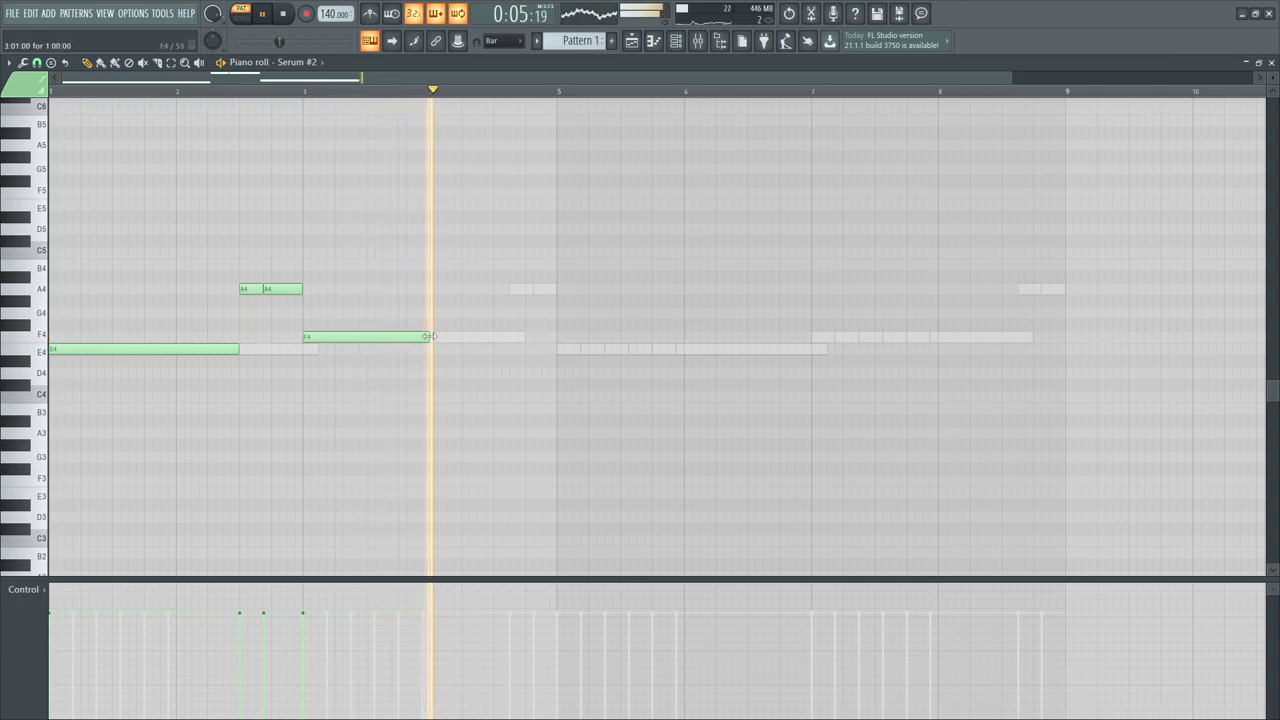
key(space)
Add a short F5 note at the end of bar 4 and lengthen the F4 note to the middle of that bar
click(512, 289)
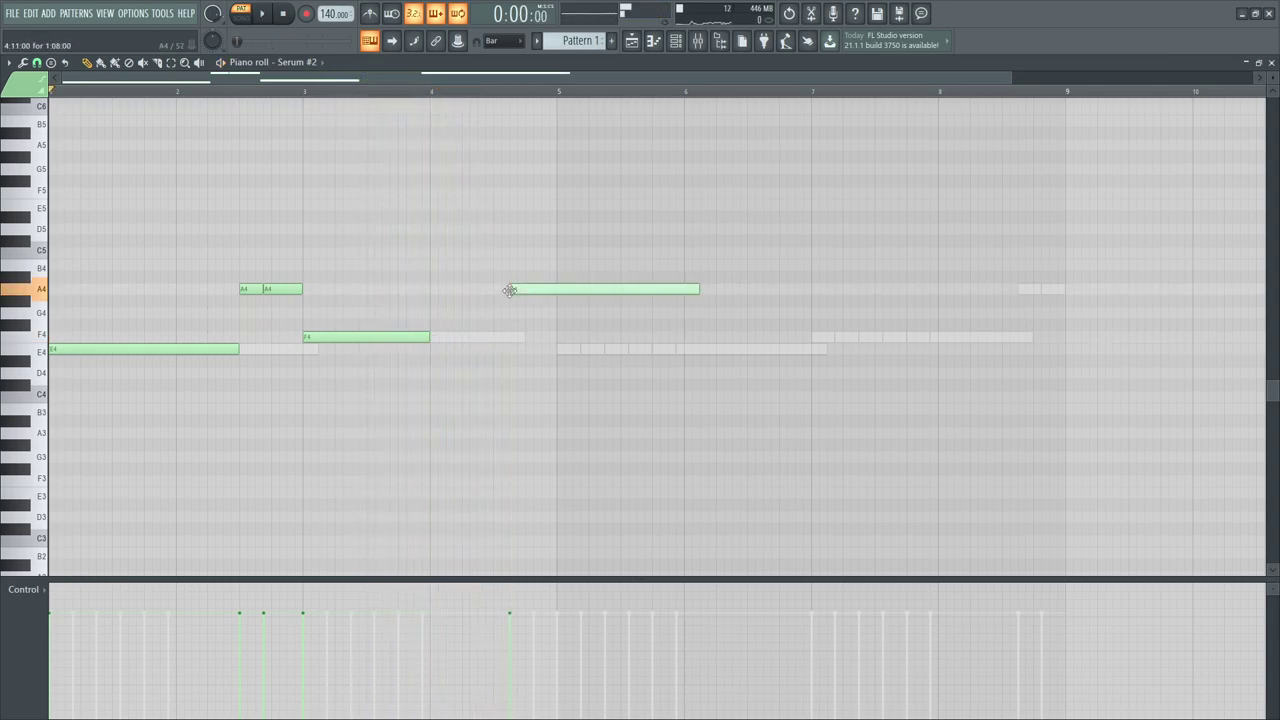
right_click(516, 289)
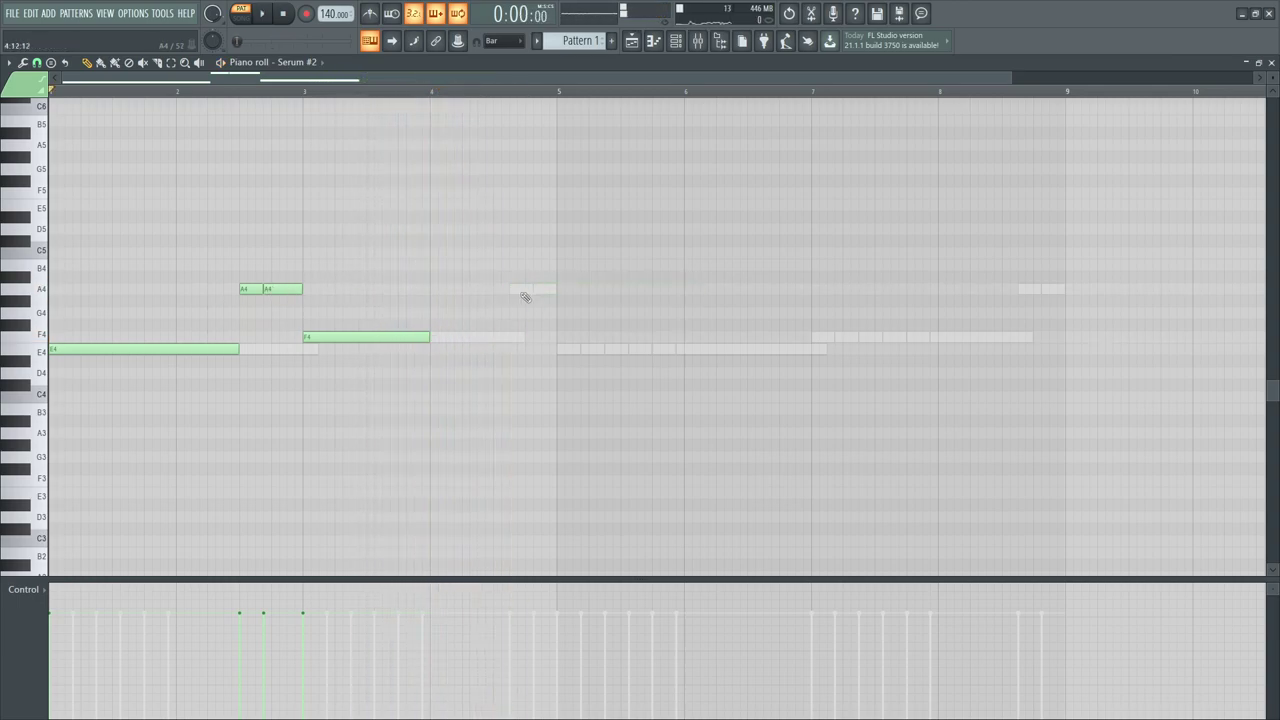
drag(516, 236, 518, 193)
key(space)
drag(426, 337, 490, 343)
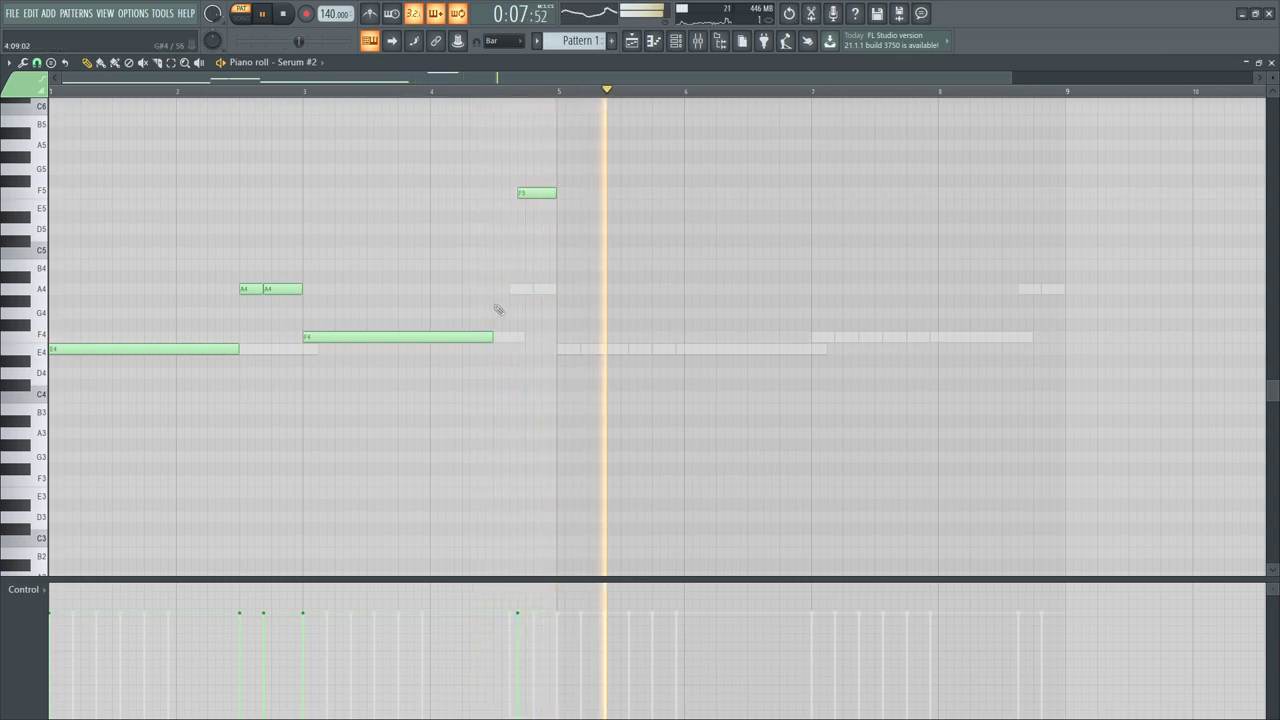
Fill the gap between the F4 and F5 notes in bar 4 with a short E4 note
key(space)
drag(495, 292, 530, 354)
drag(682, 348, 537, 351)
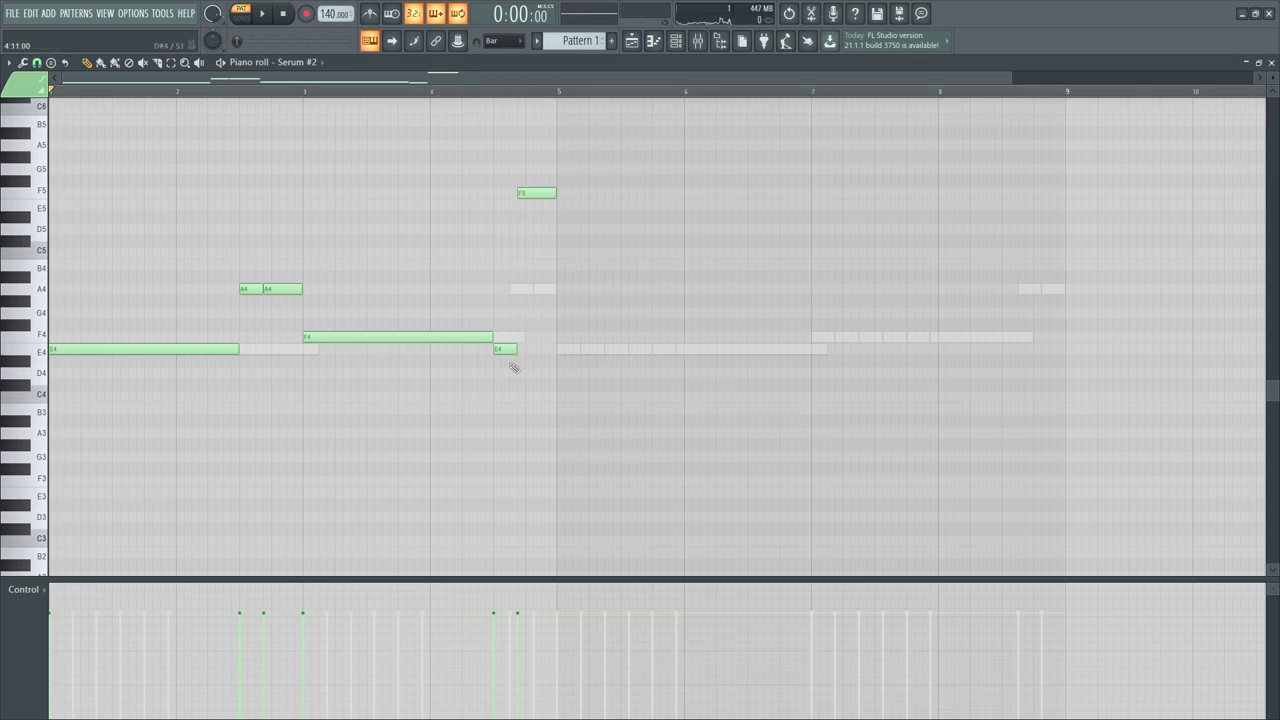
Play the pad melody from the start and compare both channels' patterns in the Channel rack
key(space)
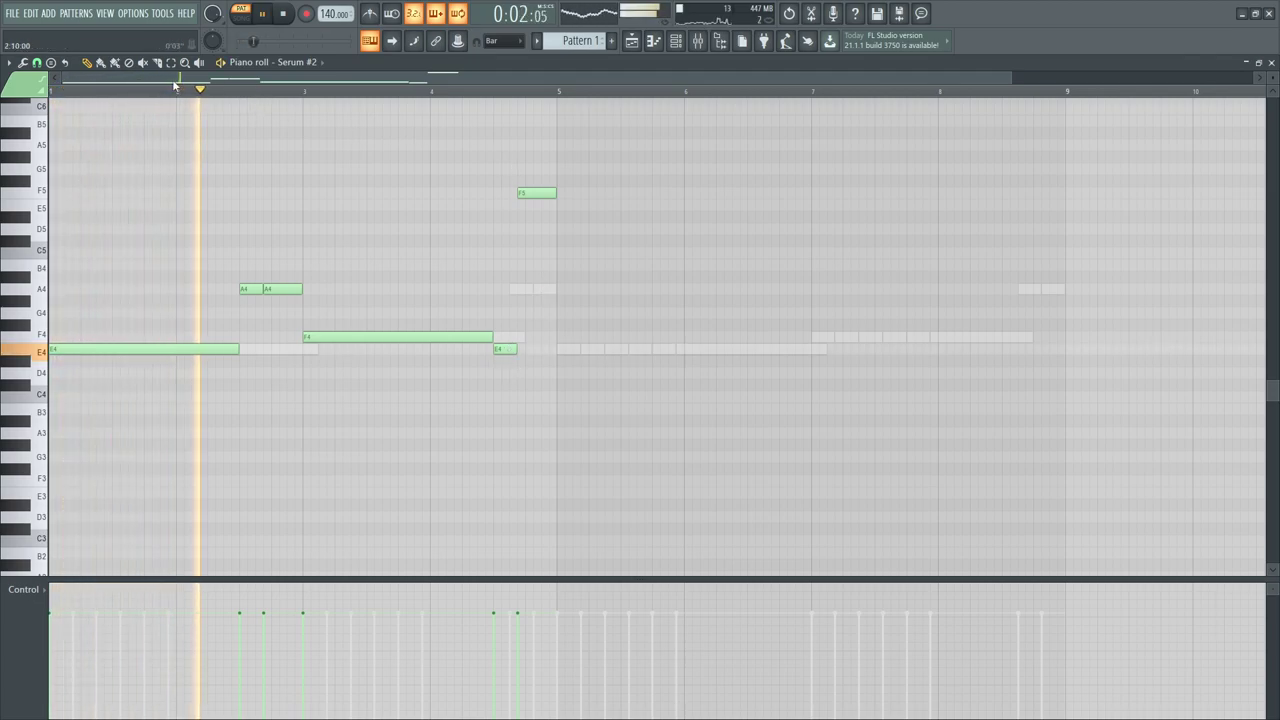
click(675, 41)
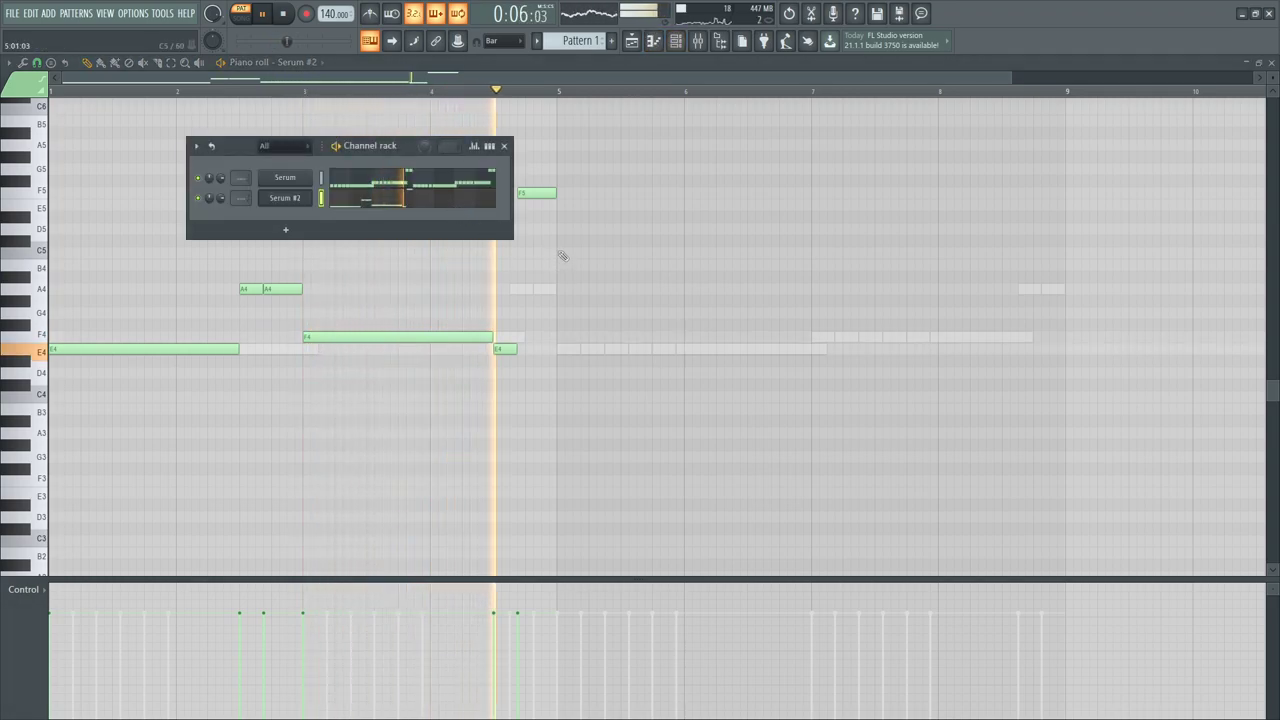
key(F6)
key(space)
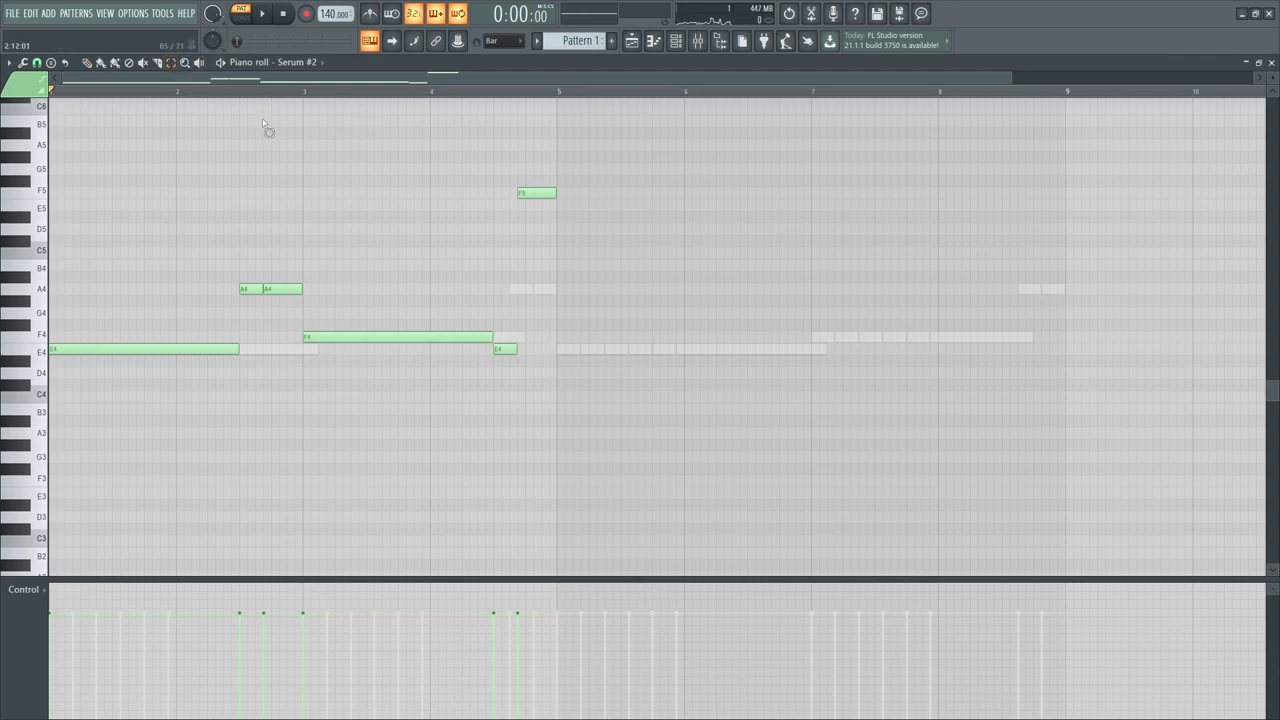
Try all the pad notes one octave lower, and move them back up an octave
key(ctrl+a)
key(ctrl+Down)
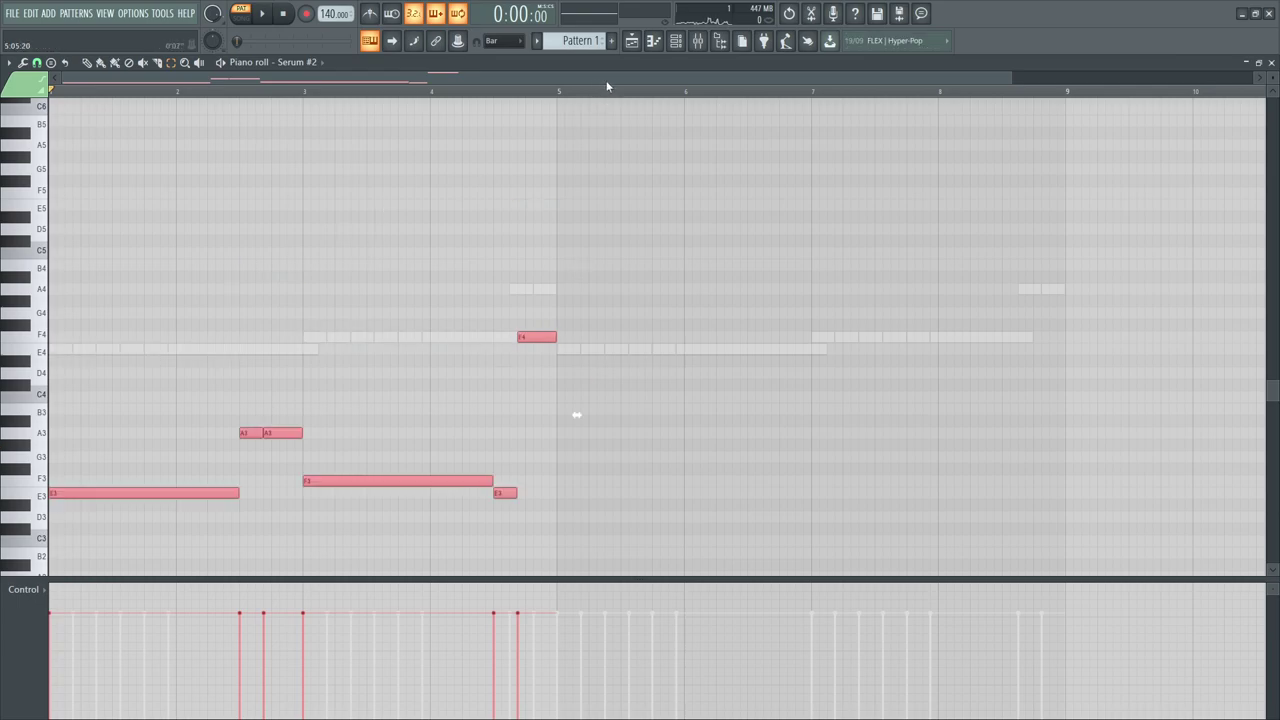
click(674, 42)
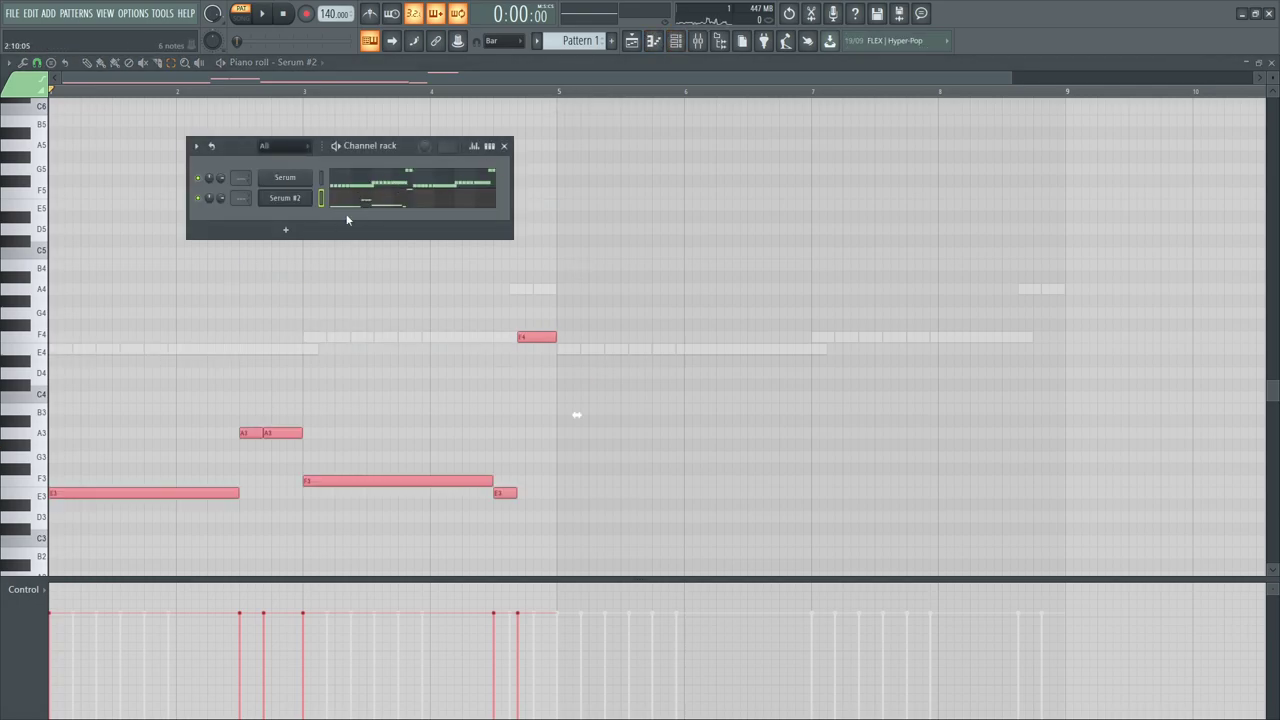
ctrl+click(405, 336)
drag(633, 272, 1, 486)
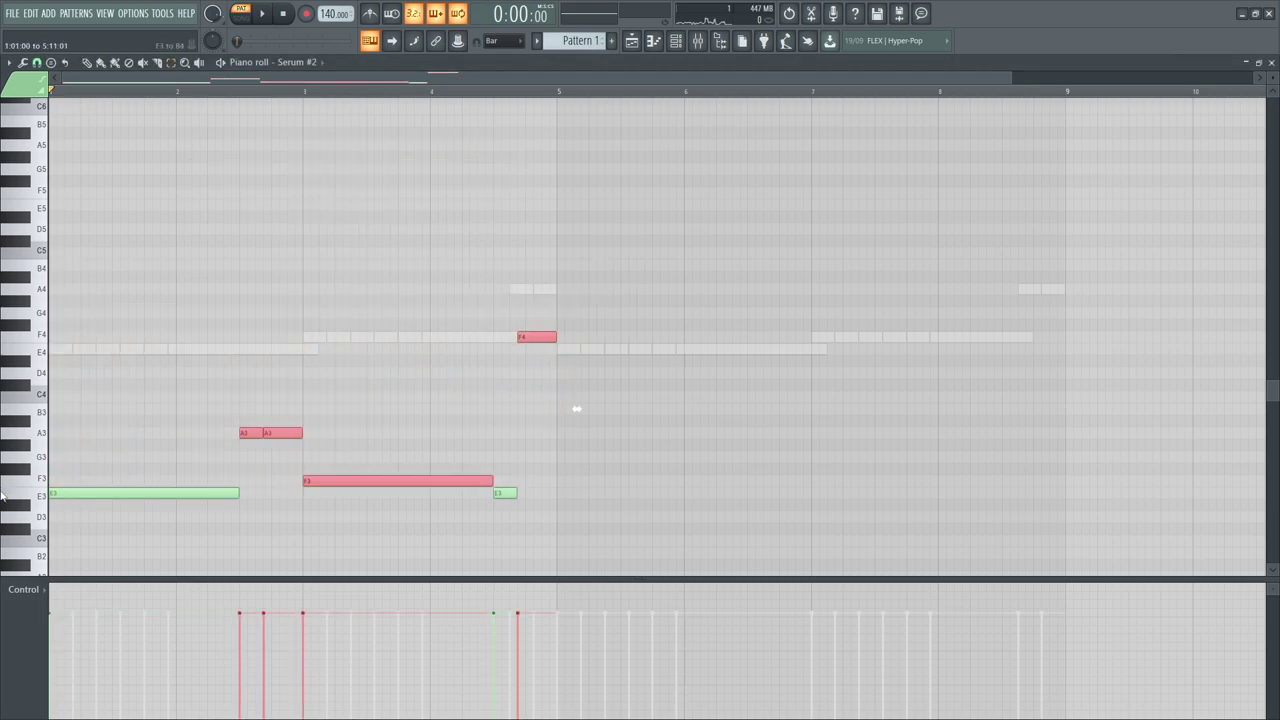
drag(643, 285, 51, 543)
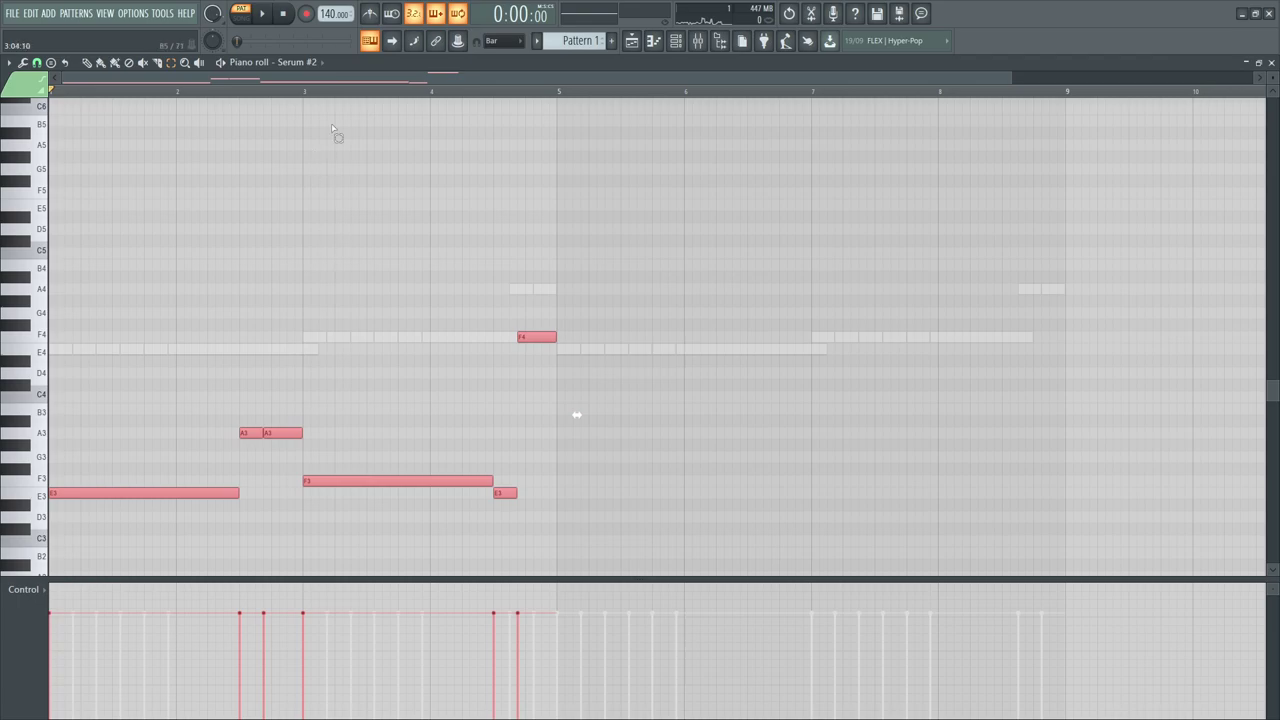
scroll(334, 83, up, 3)
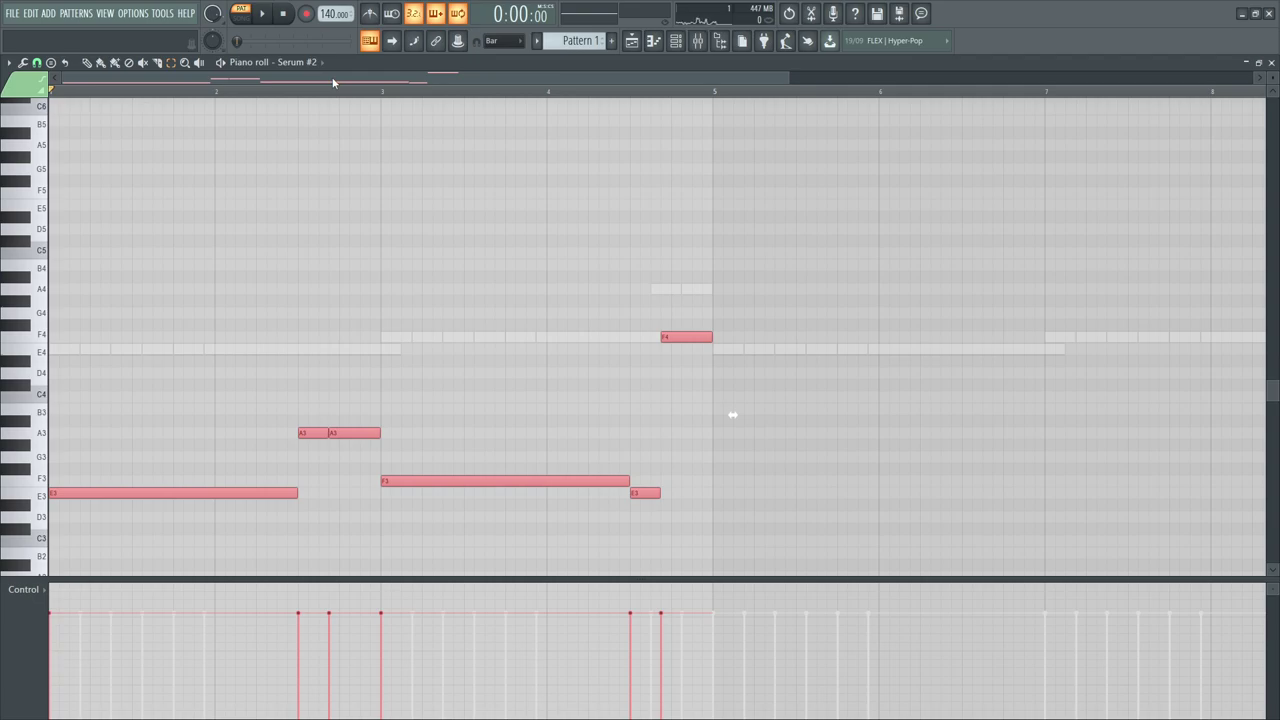
mouse_move(333, 83)
mouse_down()
mouse_move(333, 126)
mouse_move(333, 96)
mouse_move(333, 107)
mouse_up()
scroll(653, 414, up, 1)
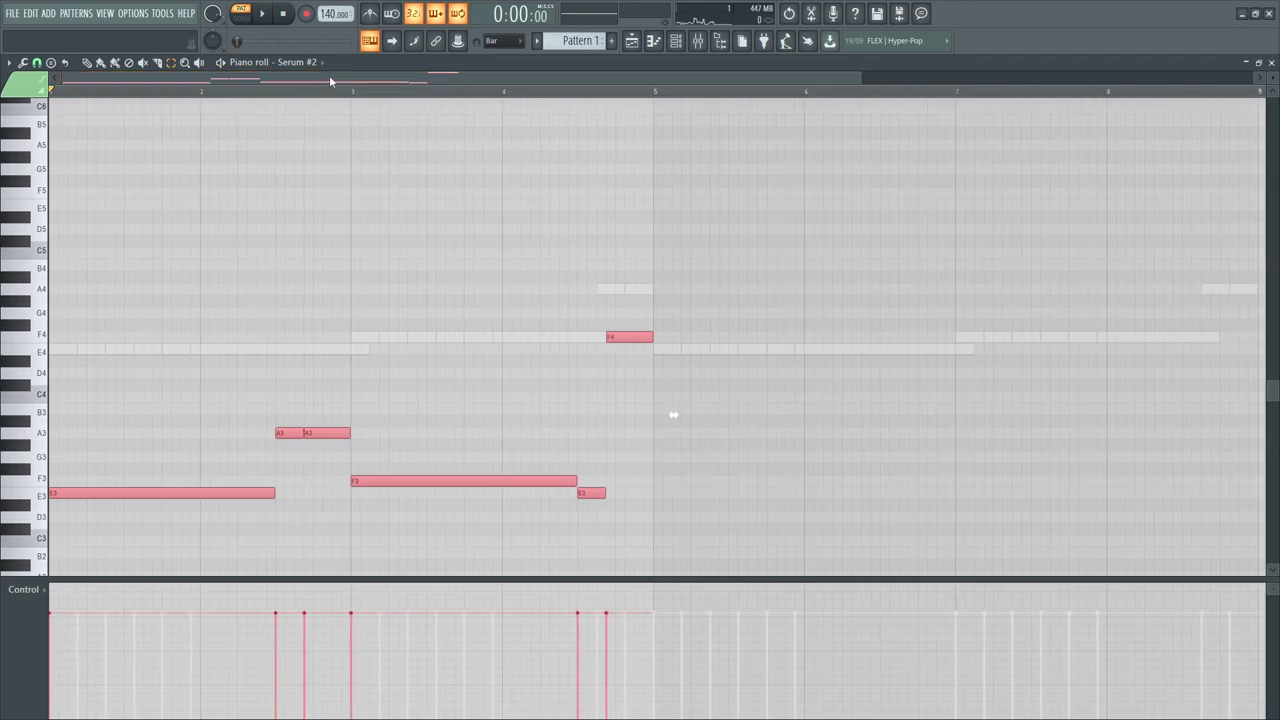
drag(721, 286, 3, 555)
key(ctrl+Up)
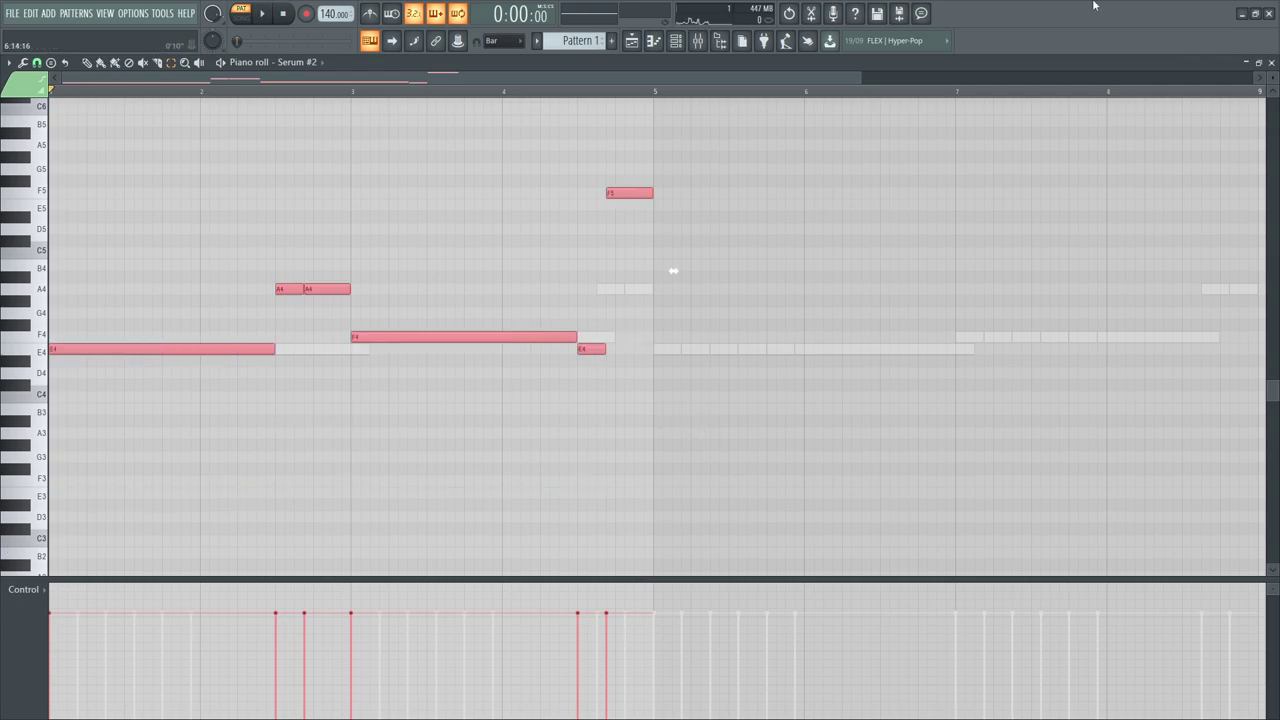
Check the channels in the Channel rack and play back the selected pad melody
click(697, 40)
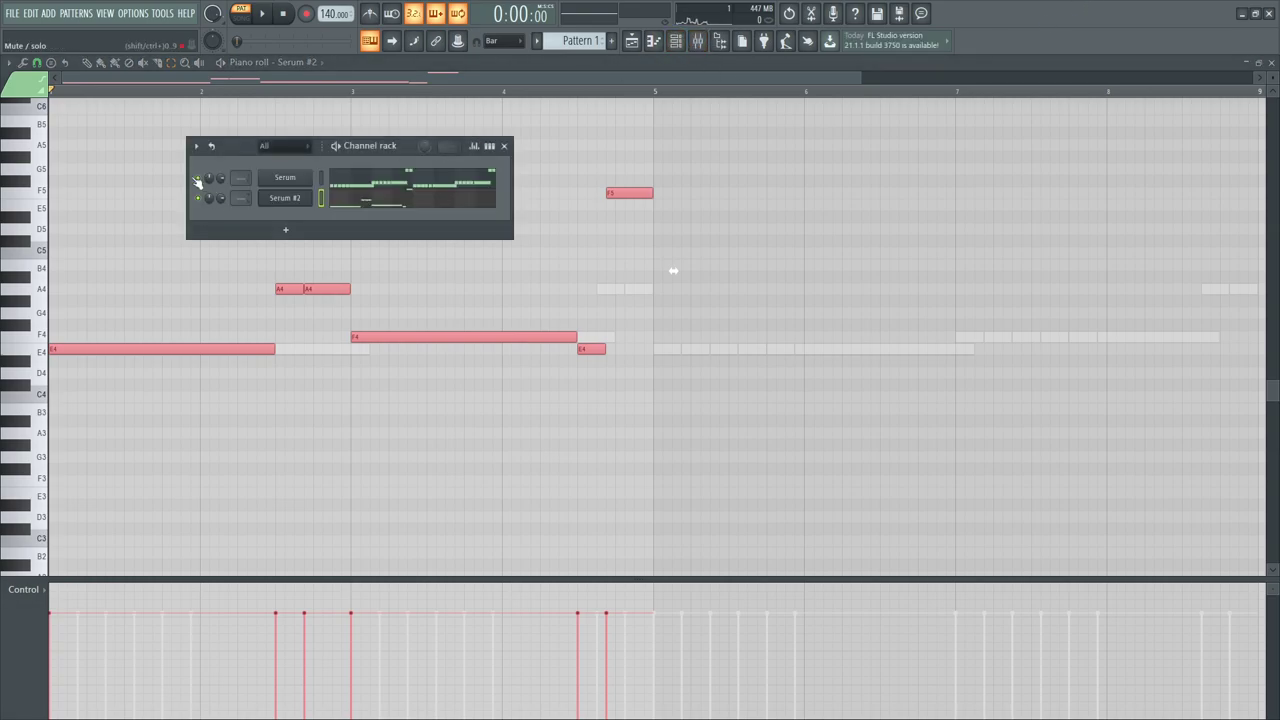
right_click(492, 264)
drag(716, 140, 55, 498)
key(space)
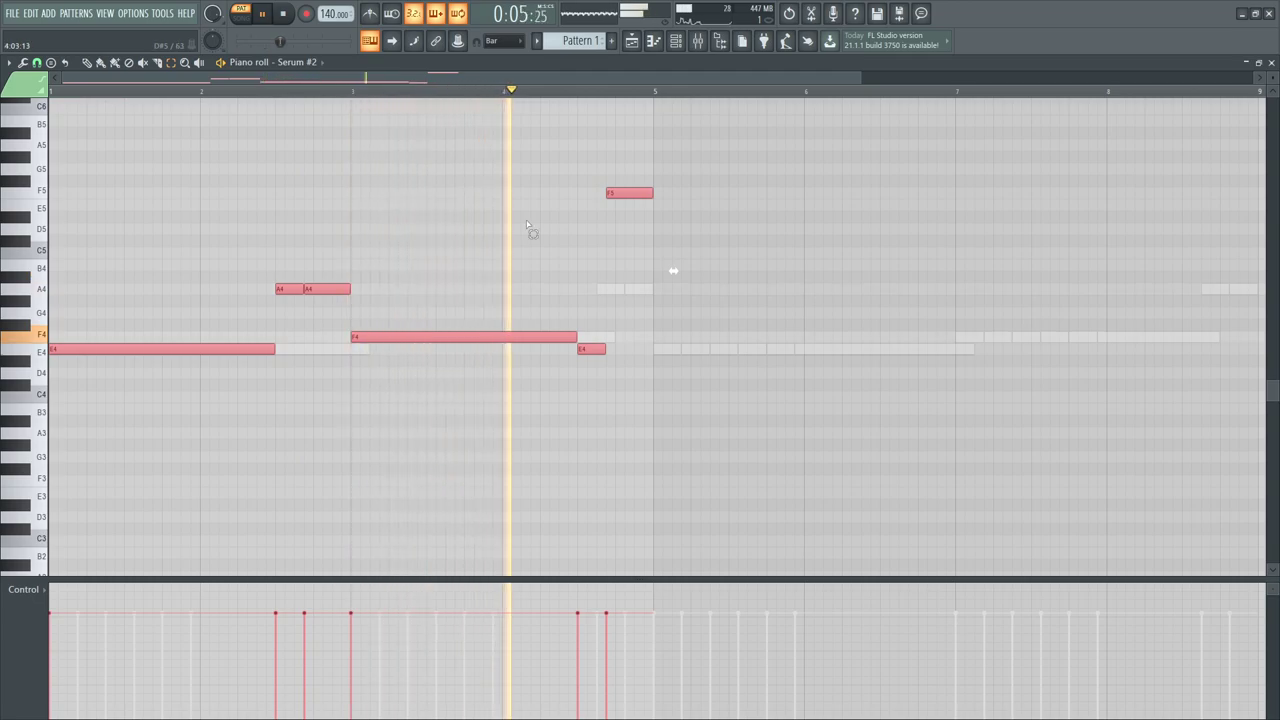
key(space)
Add a two-bar E3 note at bar 1 and a two-bar F3 note at bar 3 beneath the melody
key(ctrl+d)
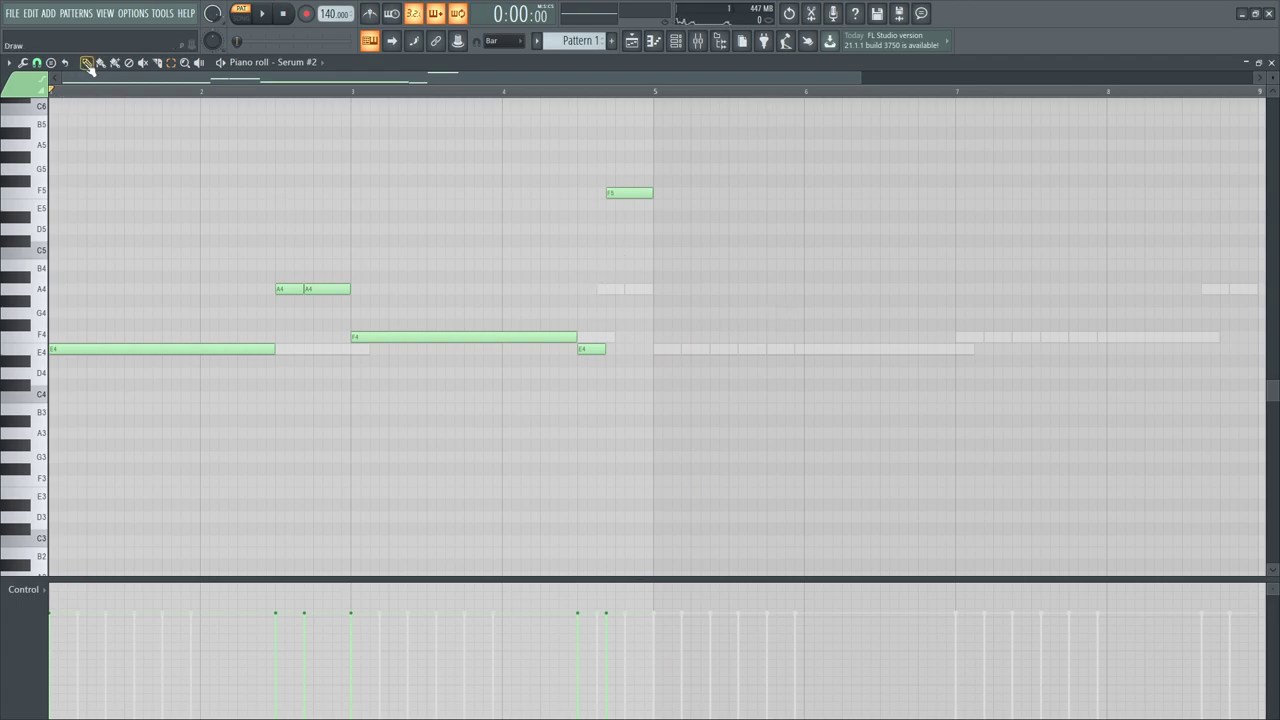
click(105, 350)
scroll(214, 405, down, 3)
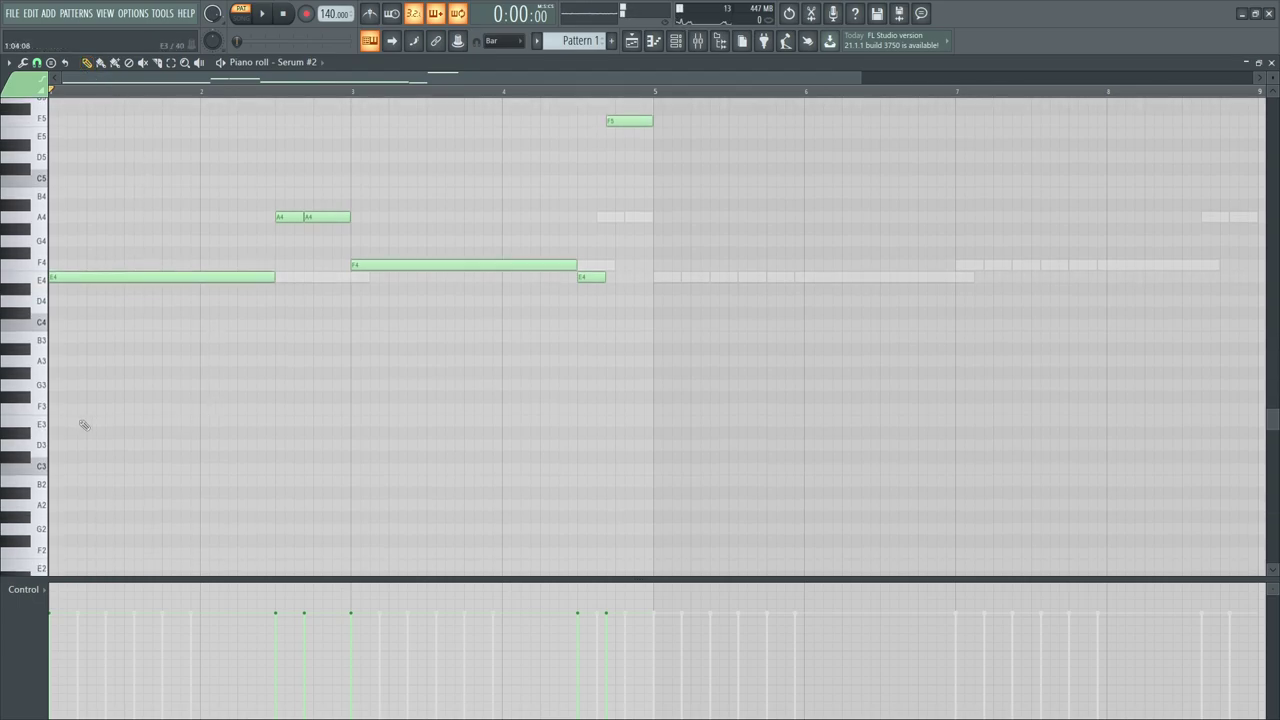
click(81, 428)
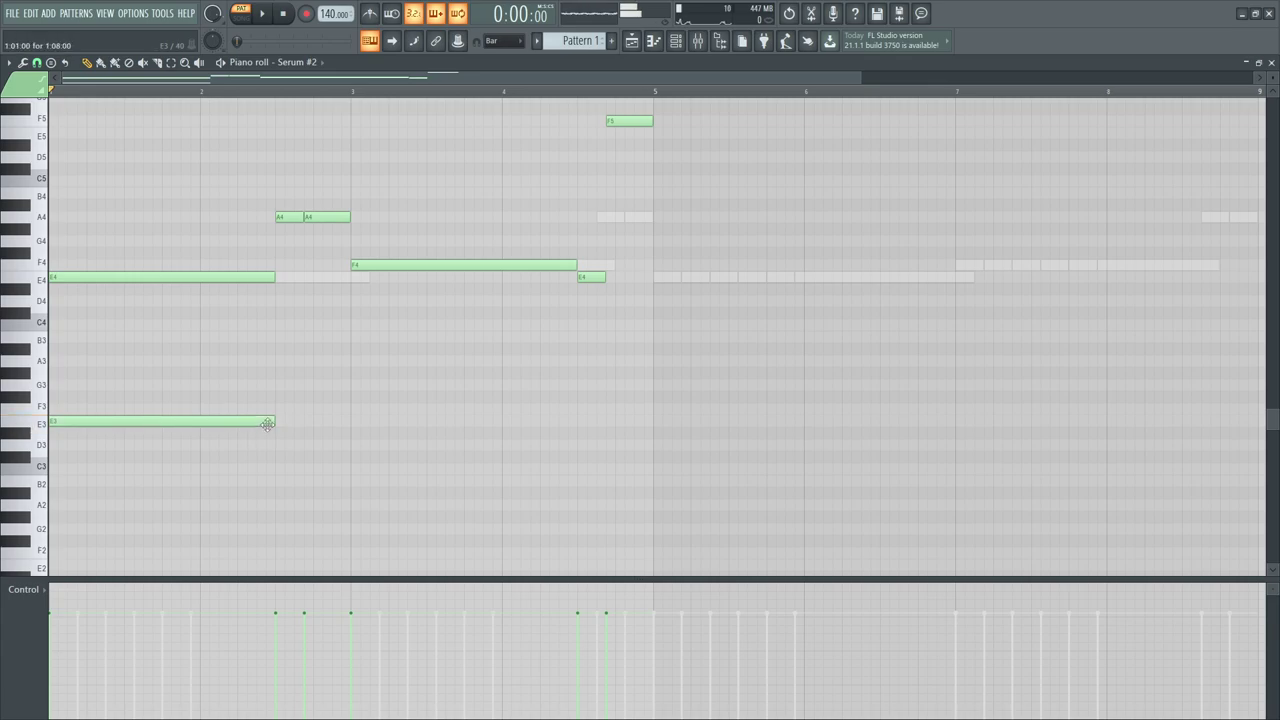
click(353, 409)
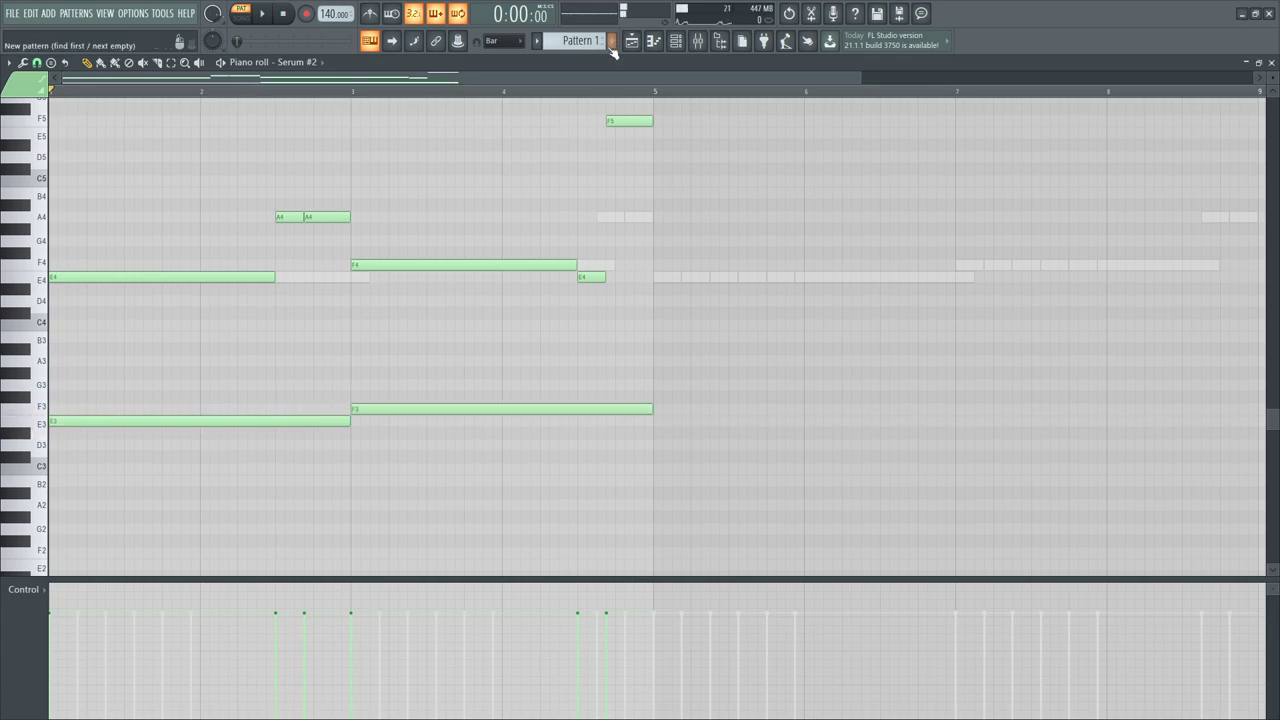
Open the Serum bass channel's piano roll from the Channel rack
click(676, 40)
click(386, 191)
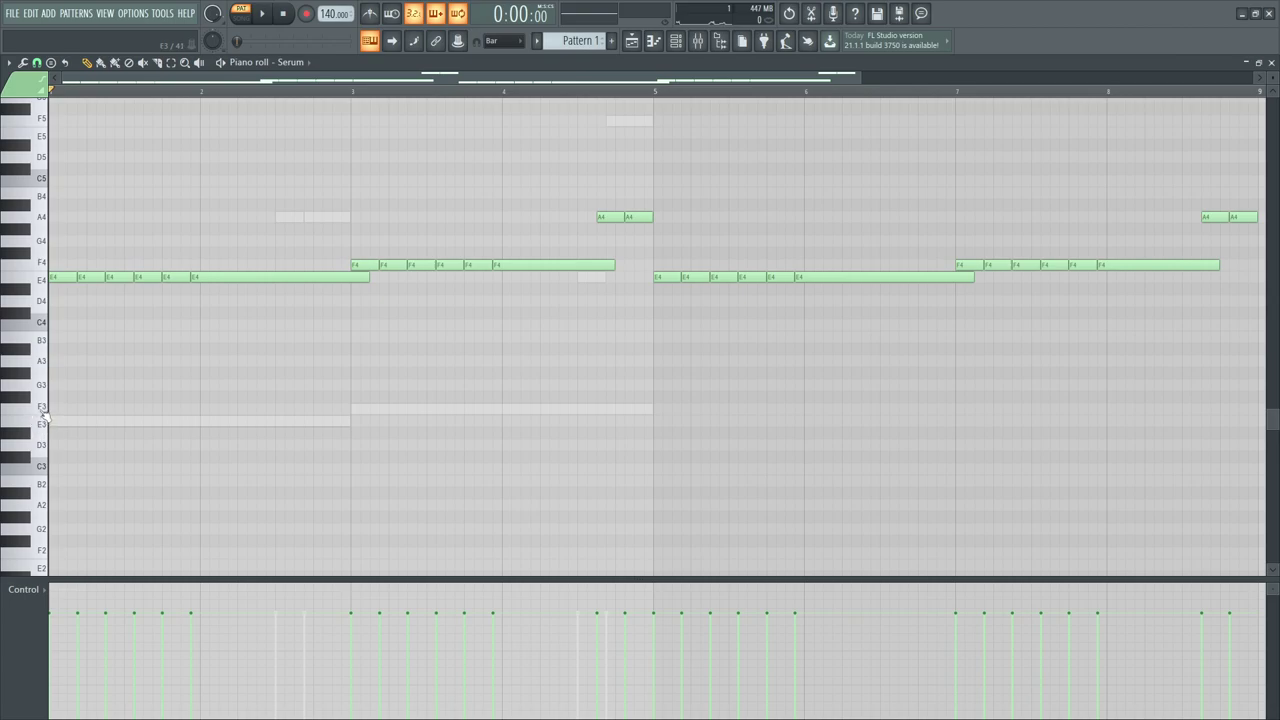
Open the Serum #2 pad channel's piano roll from the Channel rack and play back the melody with its low root notes
click(676, 40)
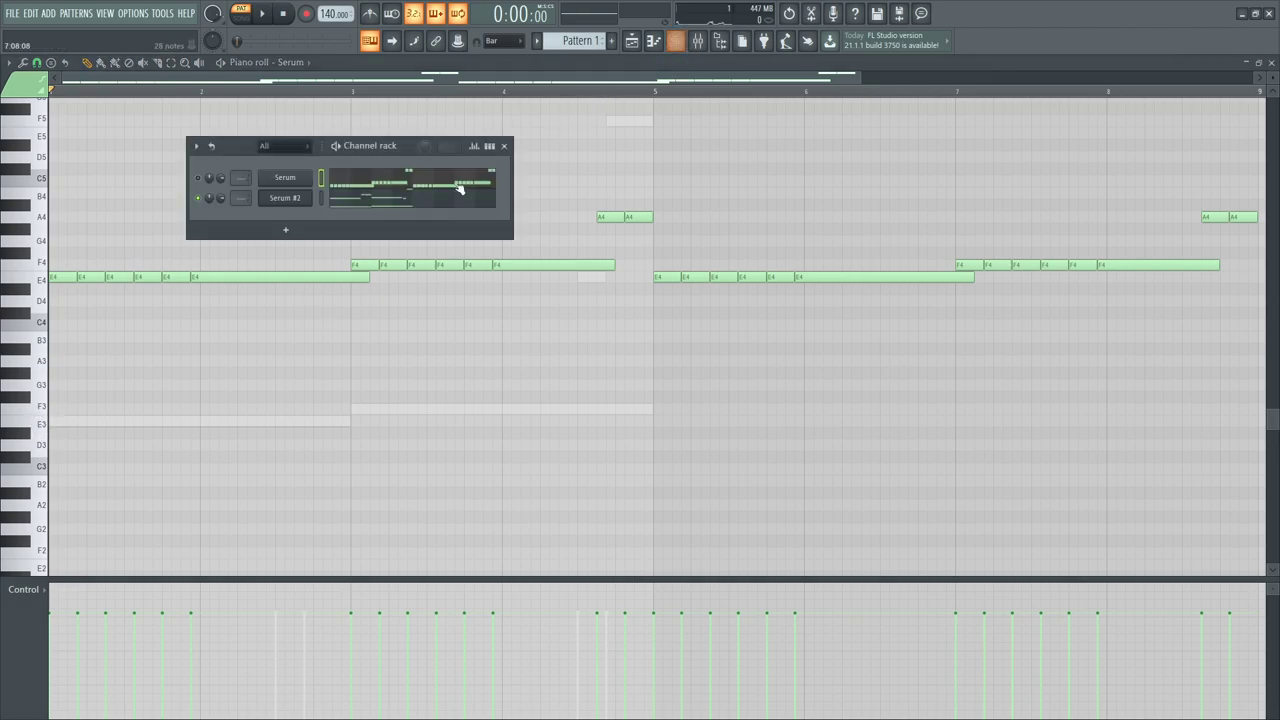
click(370, 207)
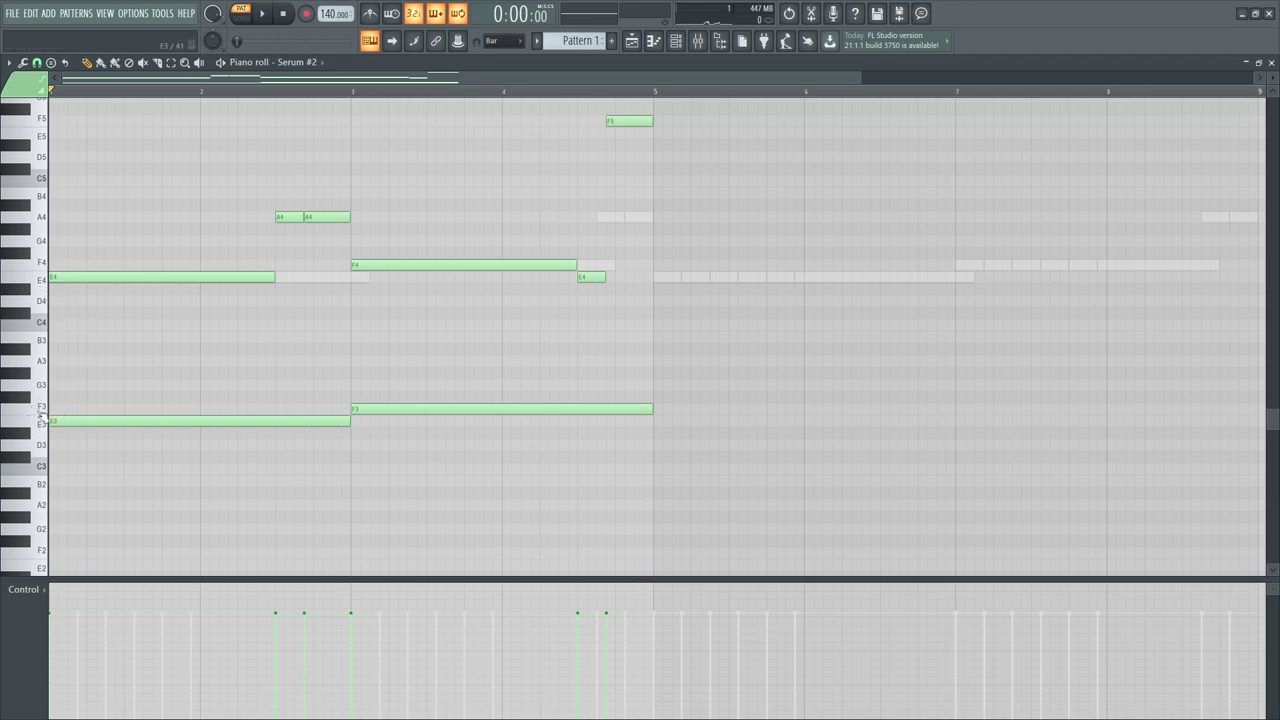
key(space)
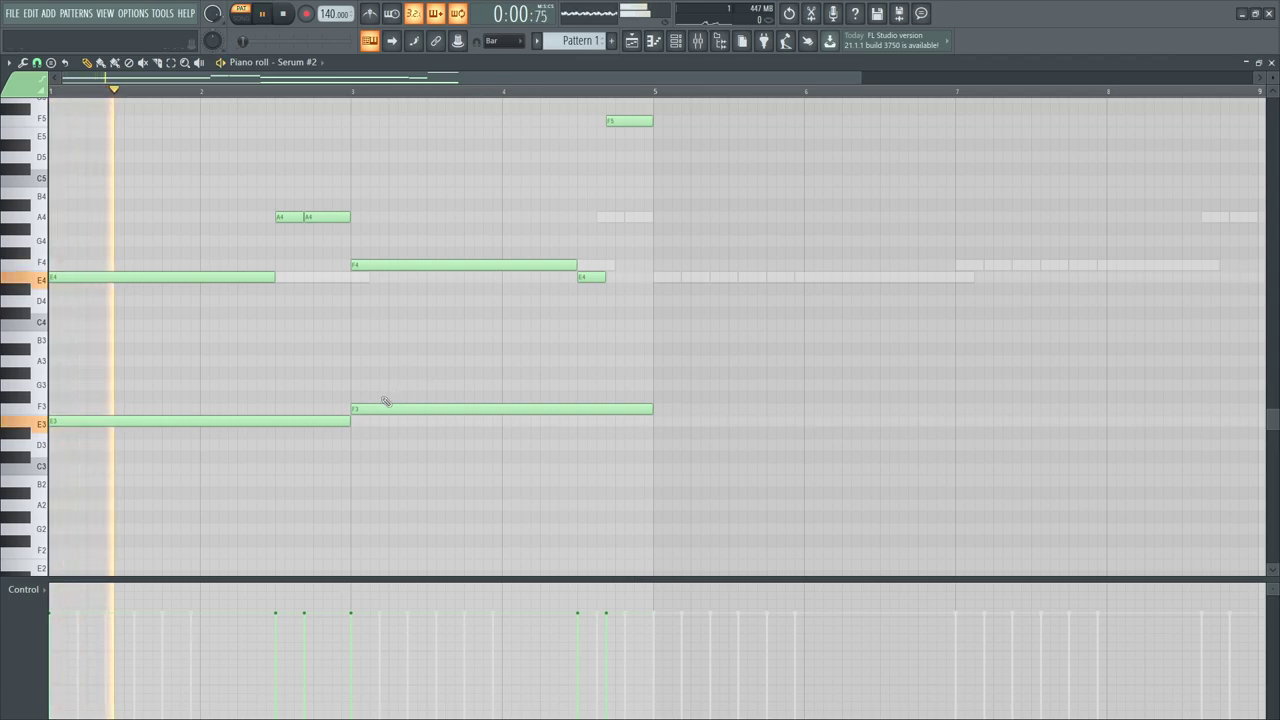
key(space)
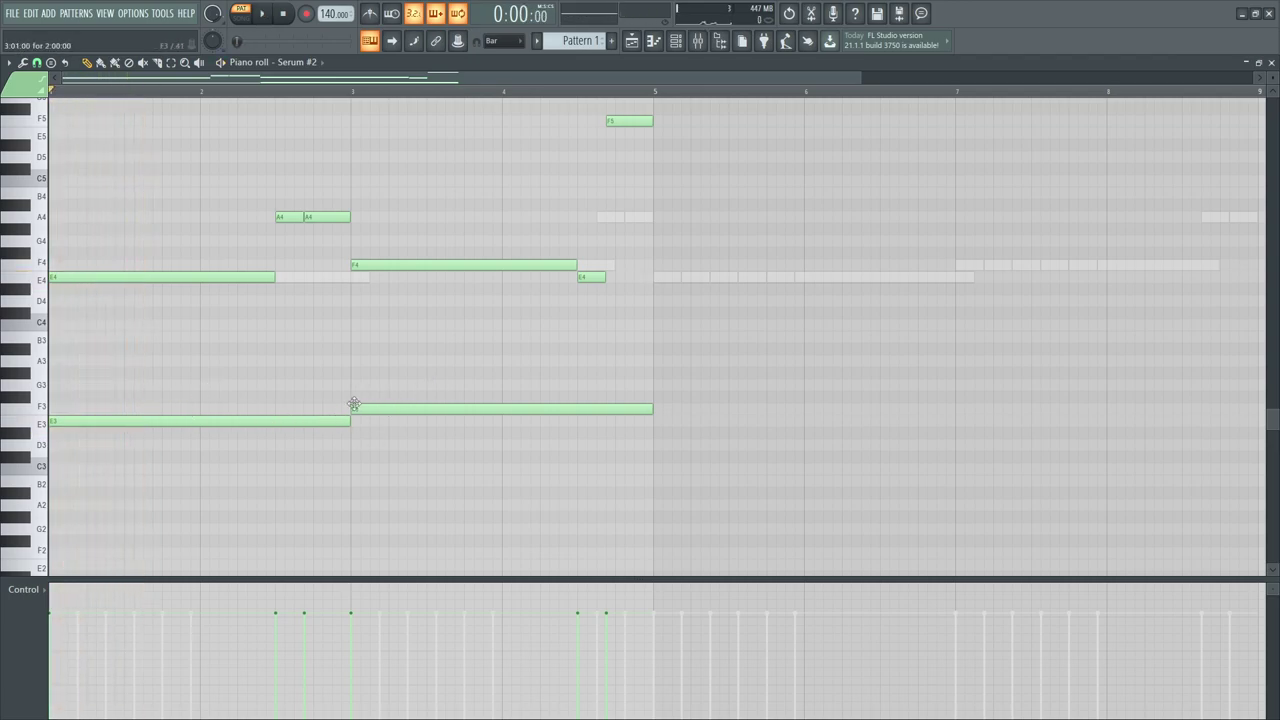
key(space)
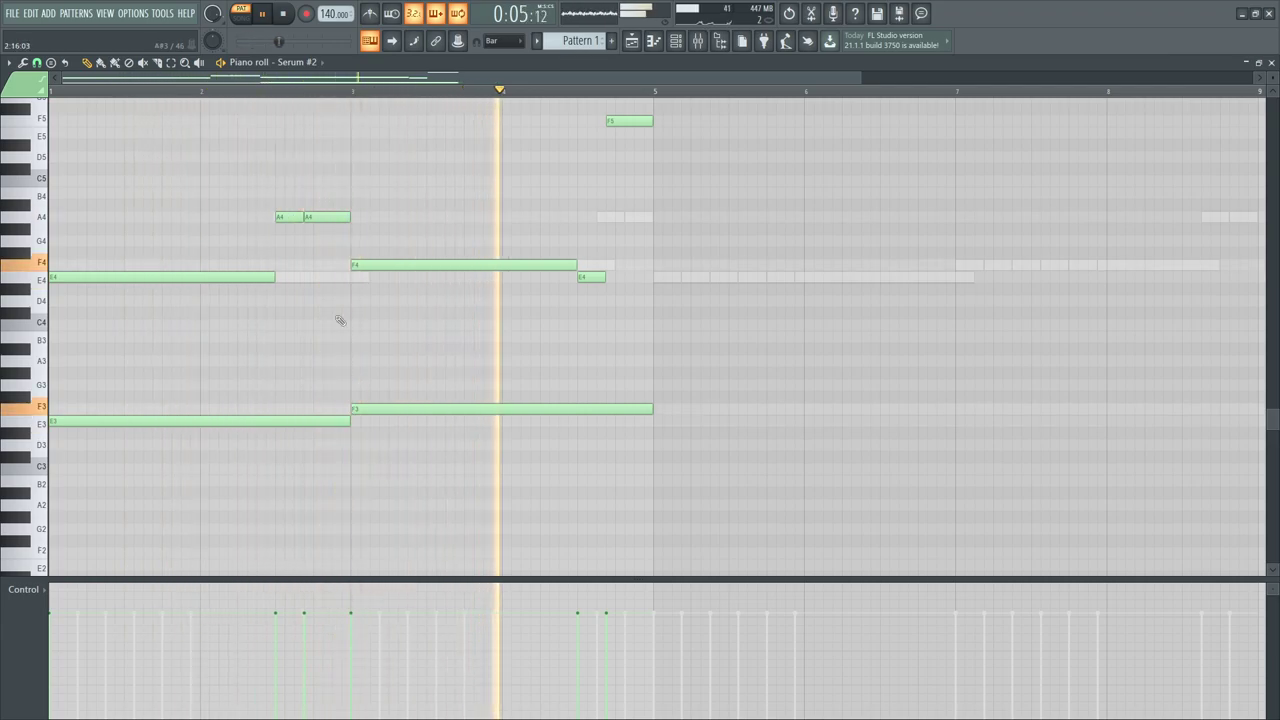
Select the low E3 and F3 root notes and lower their velocity to roughly half the melody's level
click(171, 63)
key(space)
drag(462, 343, 99, 487)
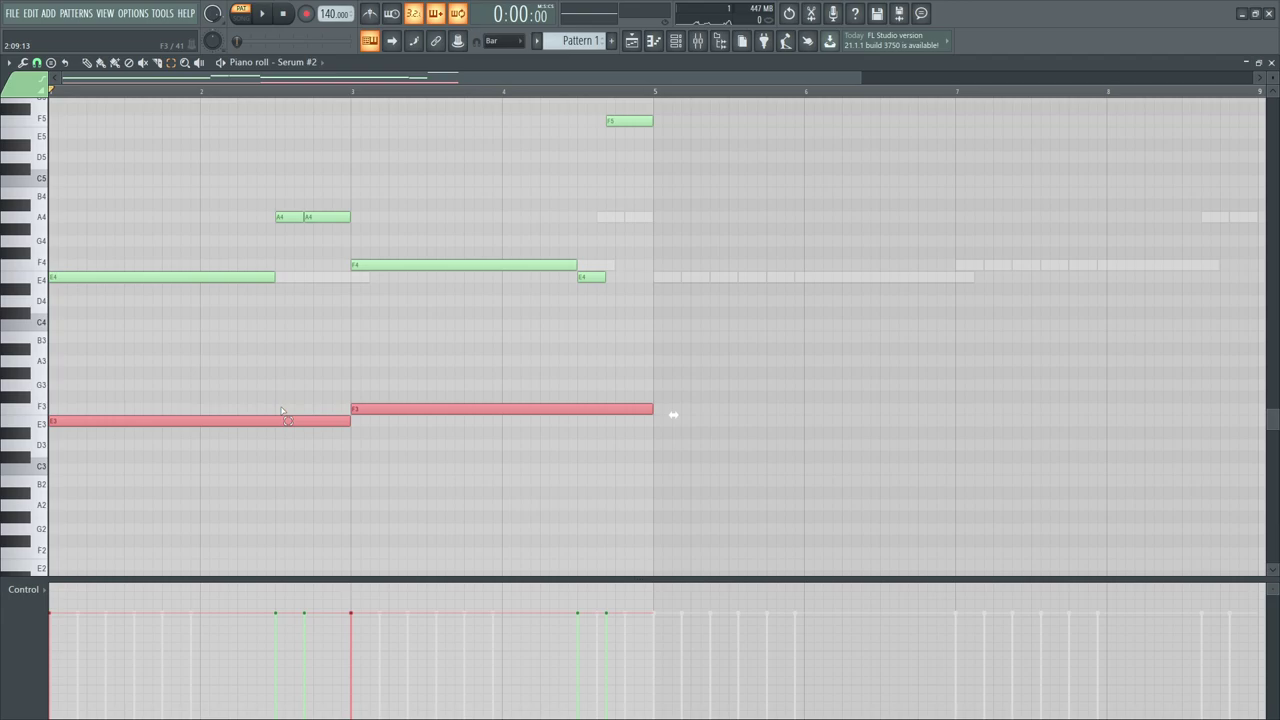
alt+scroll(285, 360, down, 7)
alt+scroll(285, 360, up, 2)
alt+scroll(285, 360, down, 2)
alt+scroll(286, 362, up, 2)
alt+scroll(286, 362, down, 2)
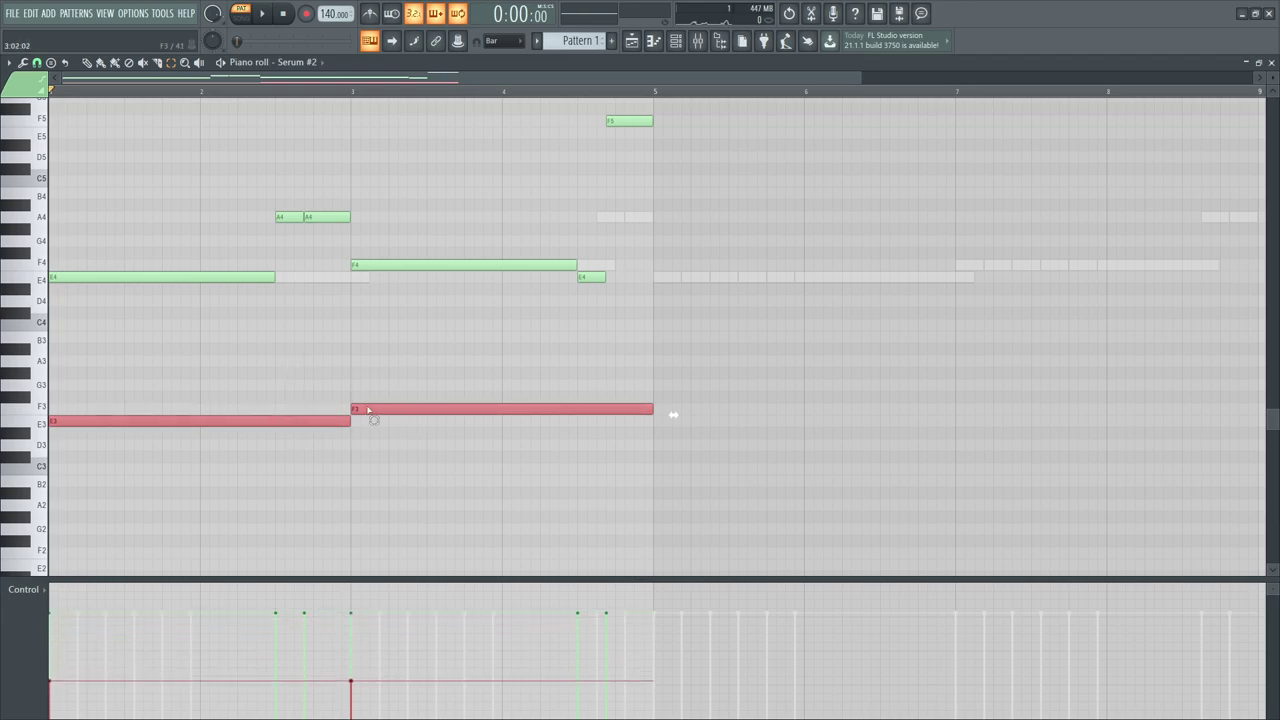
scroll(311, 369, up, 3)
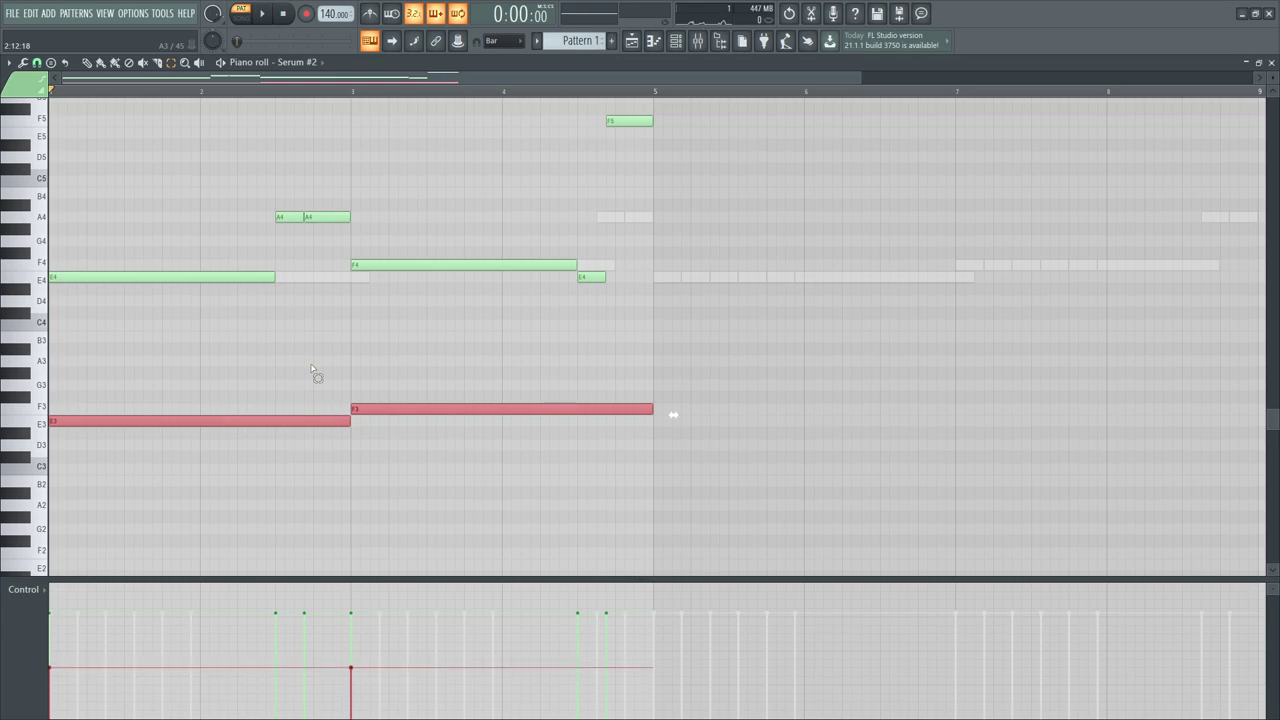
Fine-tune the low root notes' velocity slightly further down while the pattern plays, and stop playback
key(space)
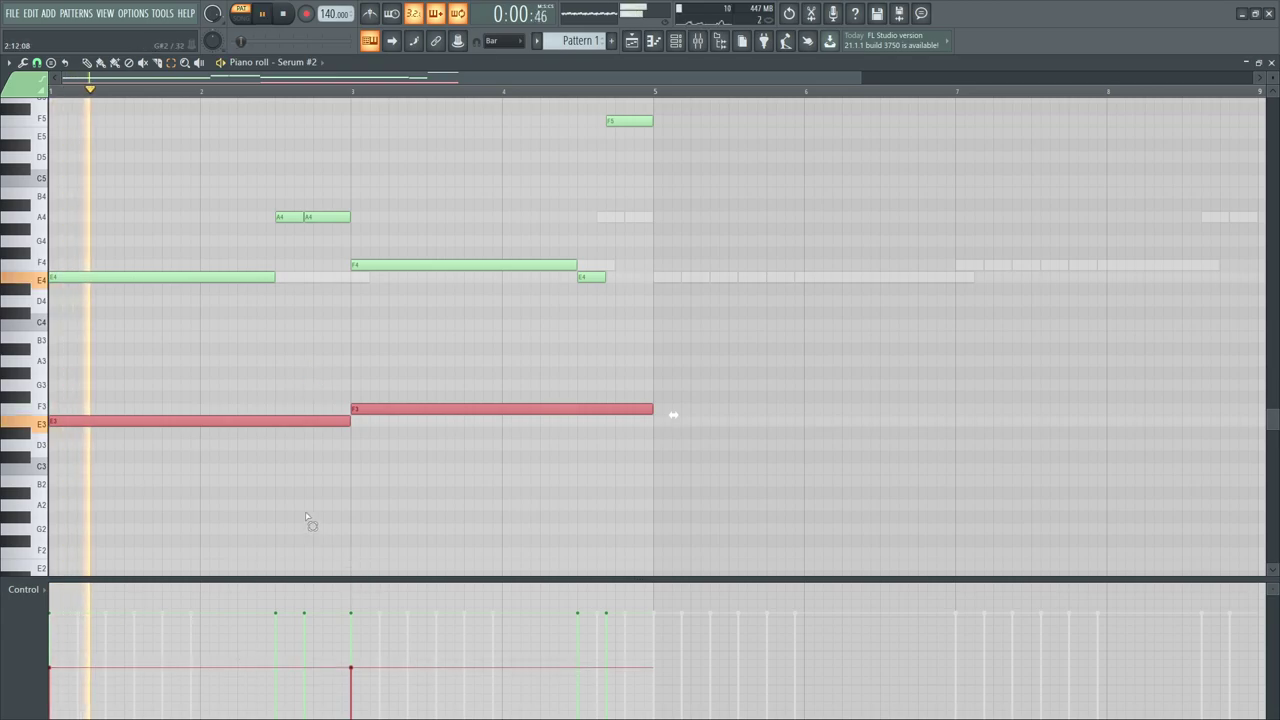
scroll(375, 487, down, 4)
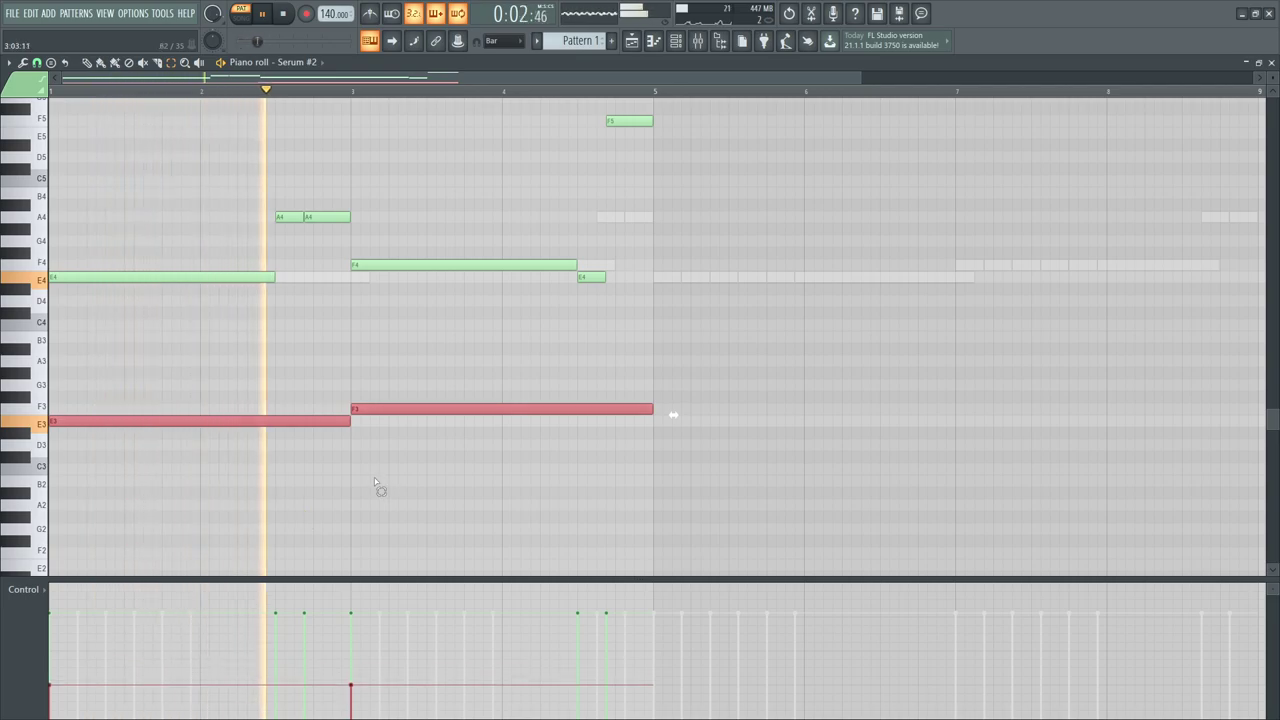
scroll(375, 487, up, 1)
scroll(375, 479, up, 1)
click(672, 426)
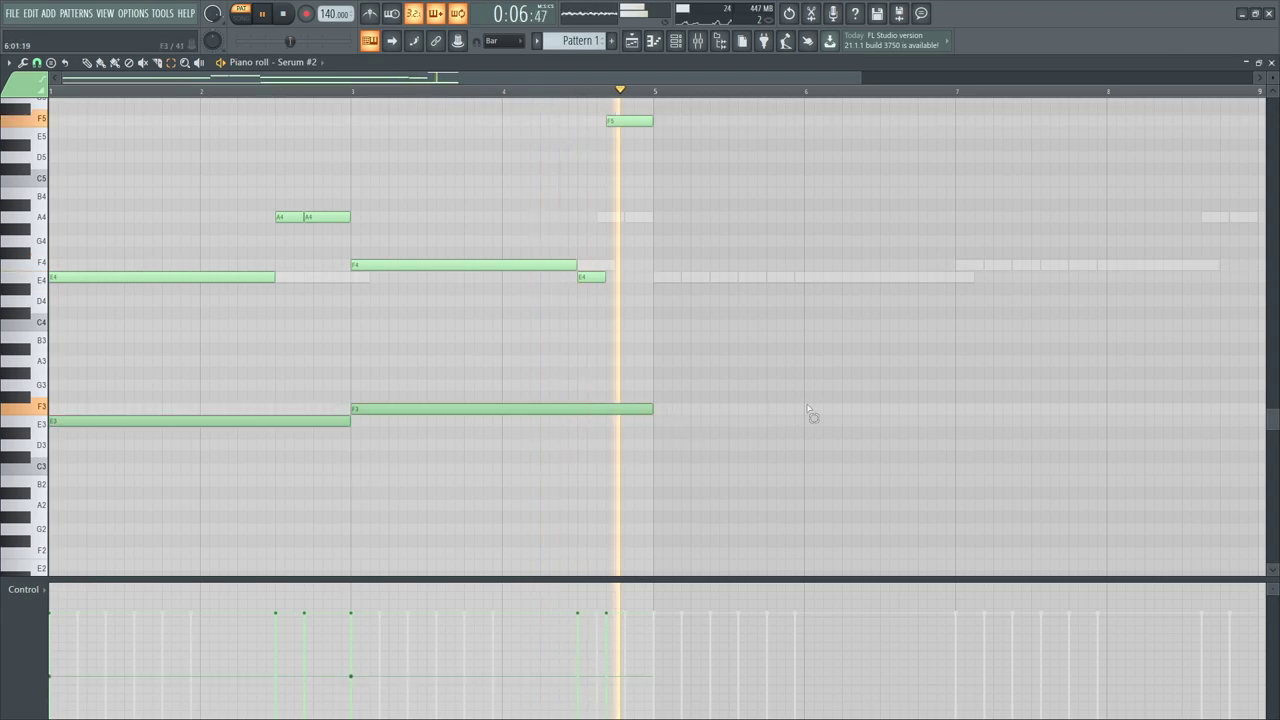
key(space)
Select all pad notes, melody and low roots together, transpose them down one octave, and clear the selection
drag(732, 508, 48, 92)
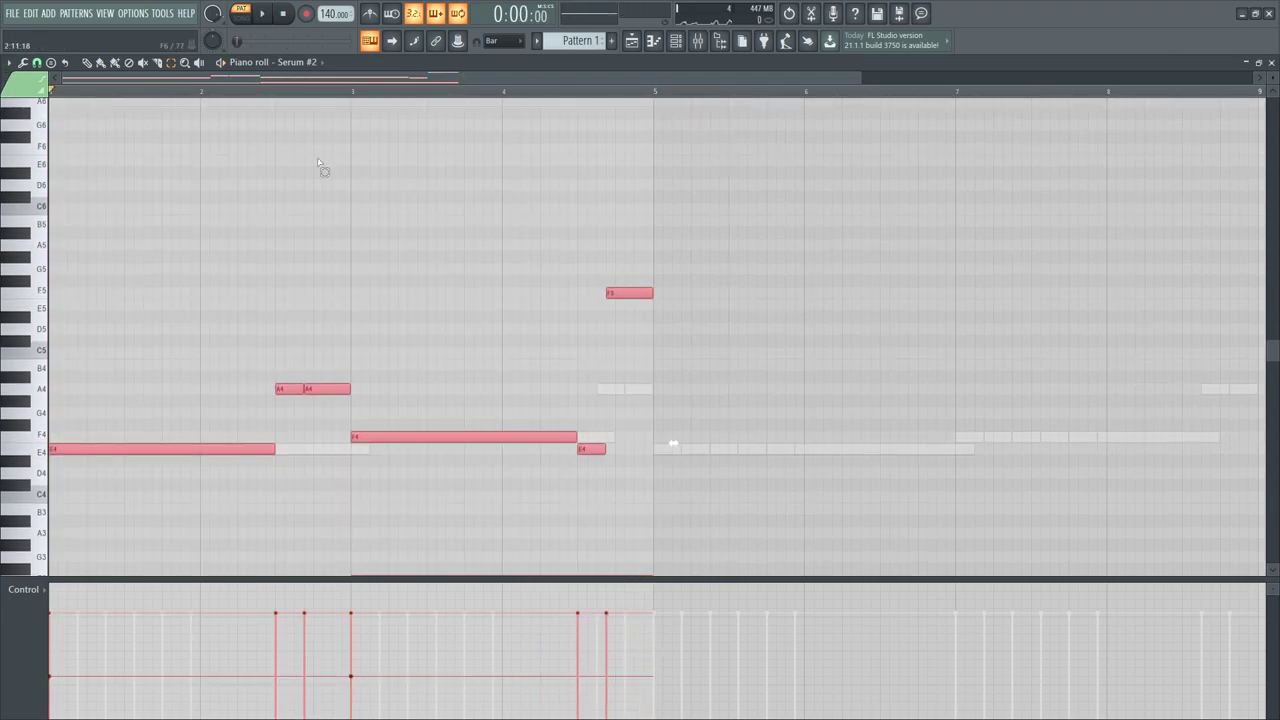
scroll(434, 187, down, 4)
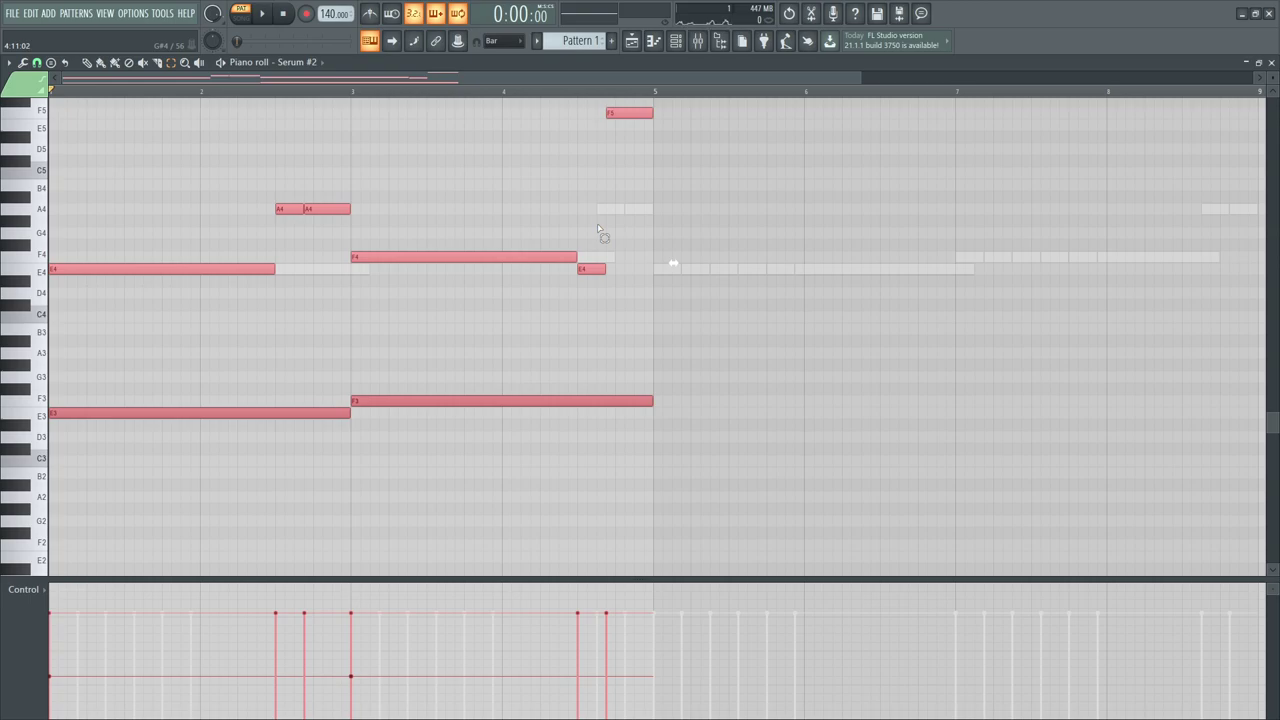
key(ctrl+Down)
scroll(612, 274, down, 4)
scroll(612, 274, up, 6)
scroll(612, 277, down, 4)
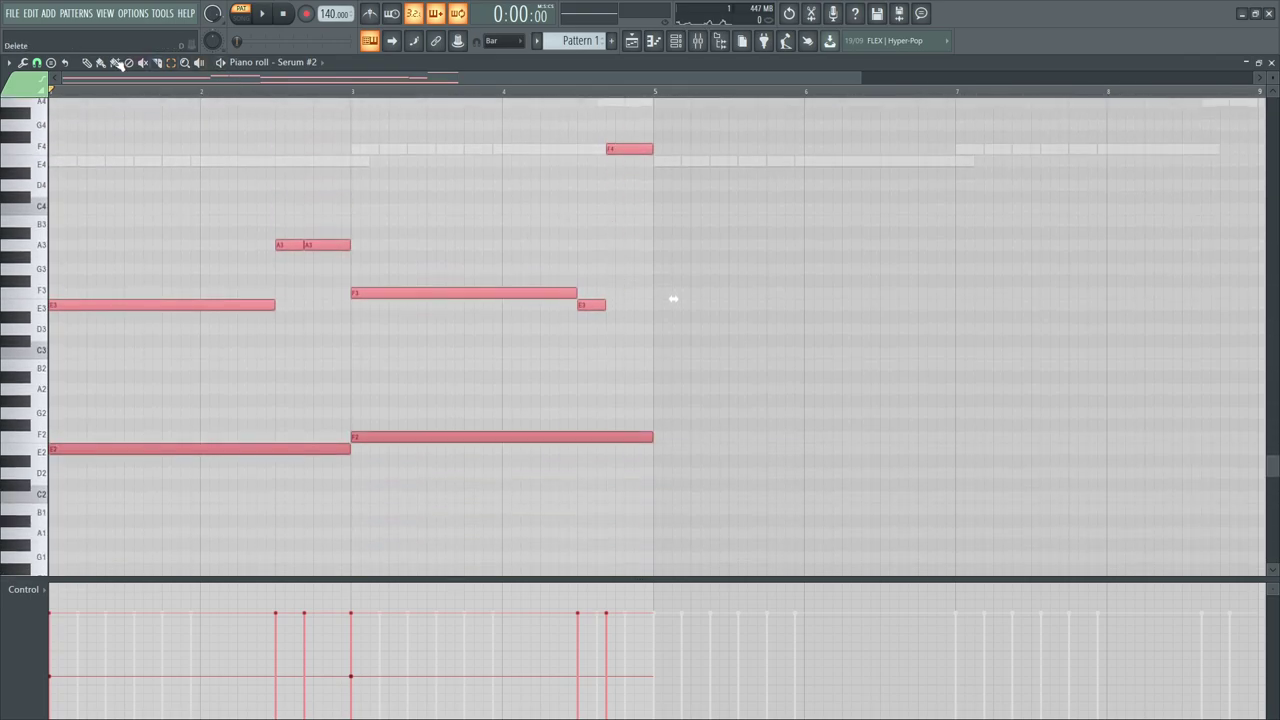
click(87, 63)
key(ctrl+d)
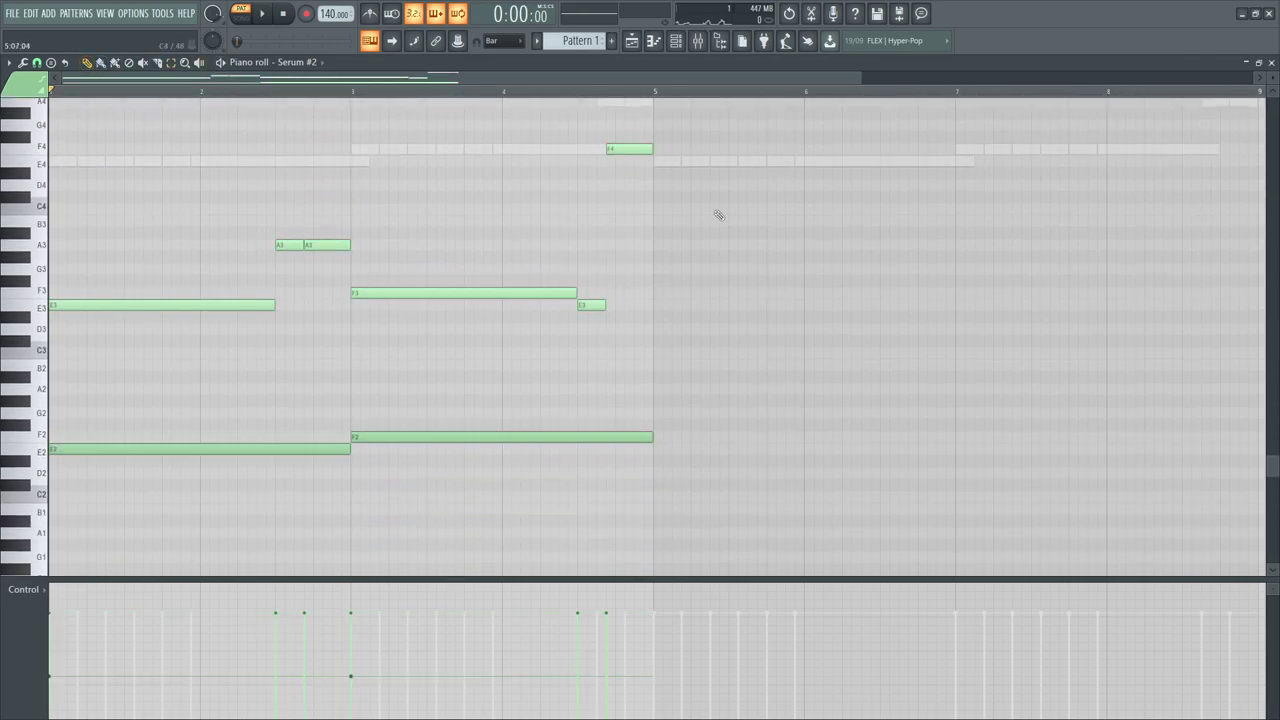
Play back the lowered pad and select the short F4 note at the end of bar 4 for another listen
key(space)
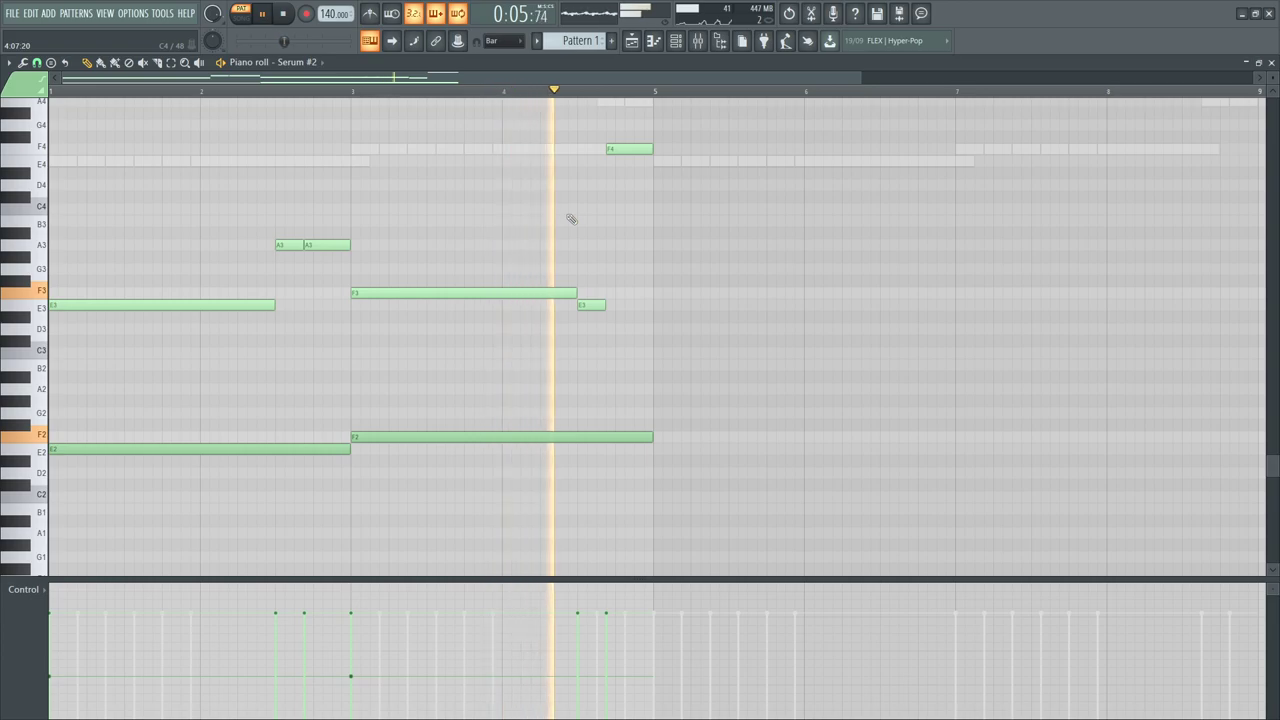
key(space)
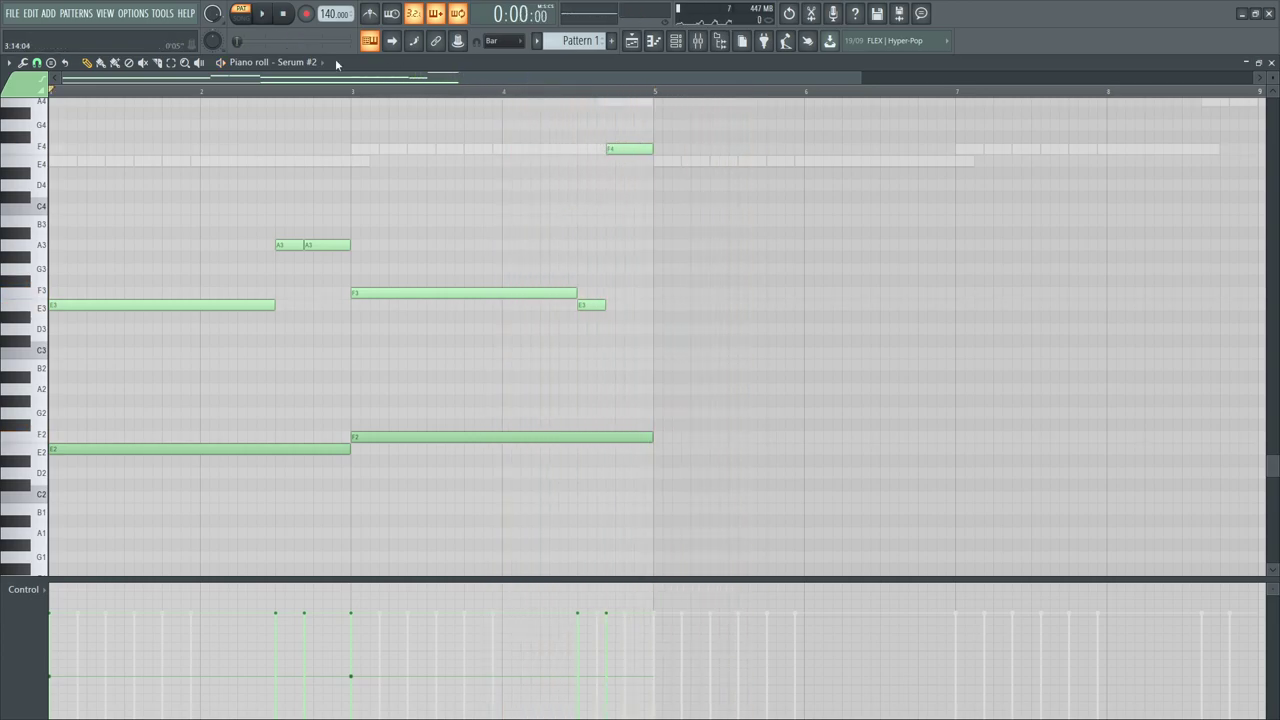
click(171, 62)
drag(470, 134, 661, 195)
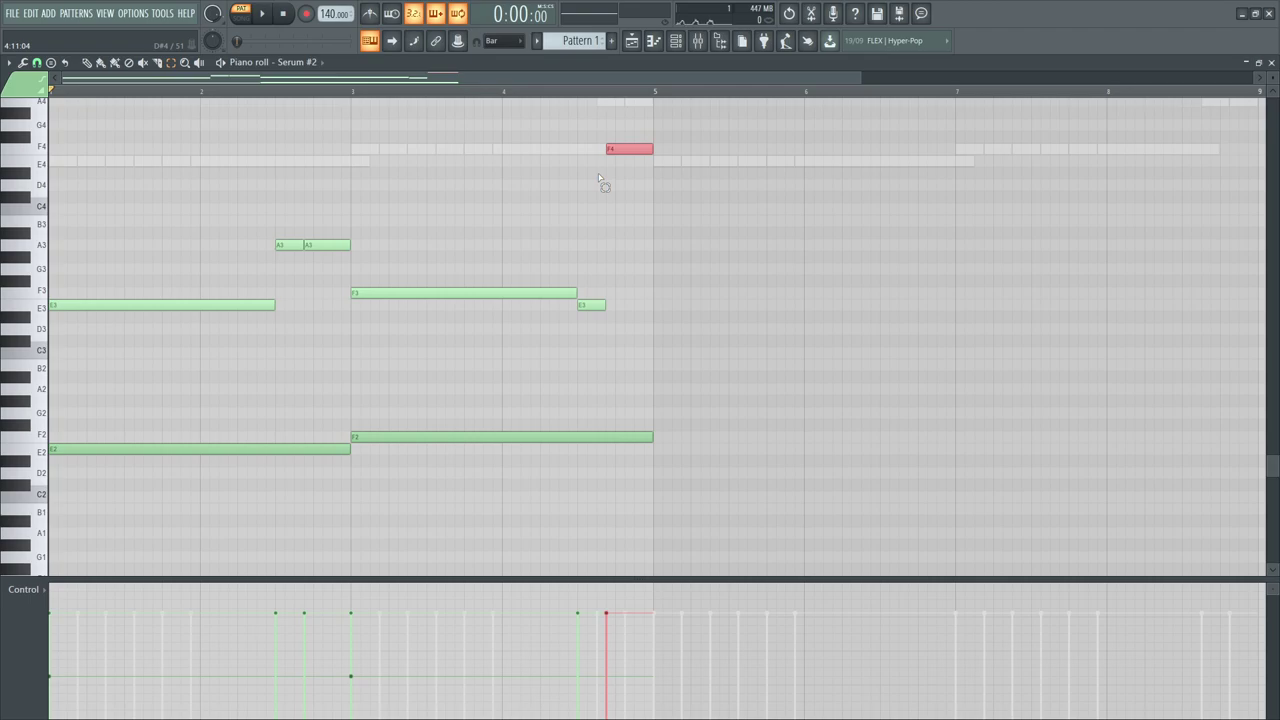
key(space)
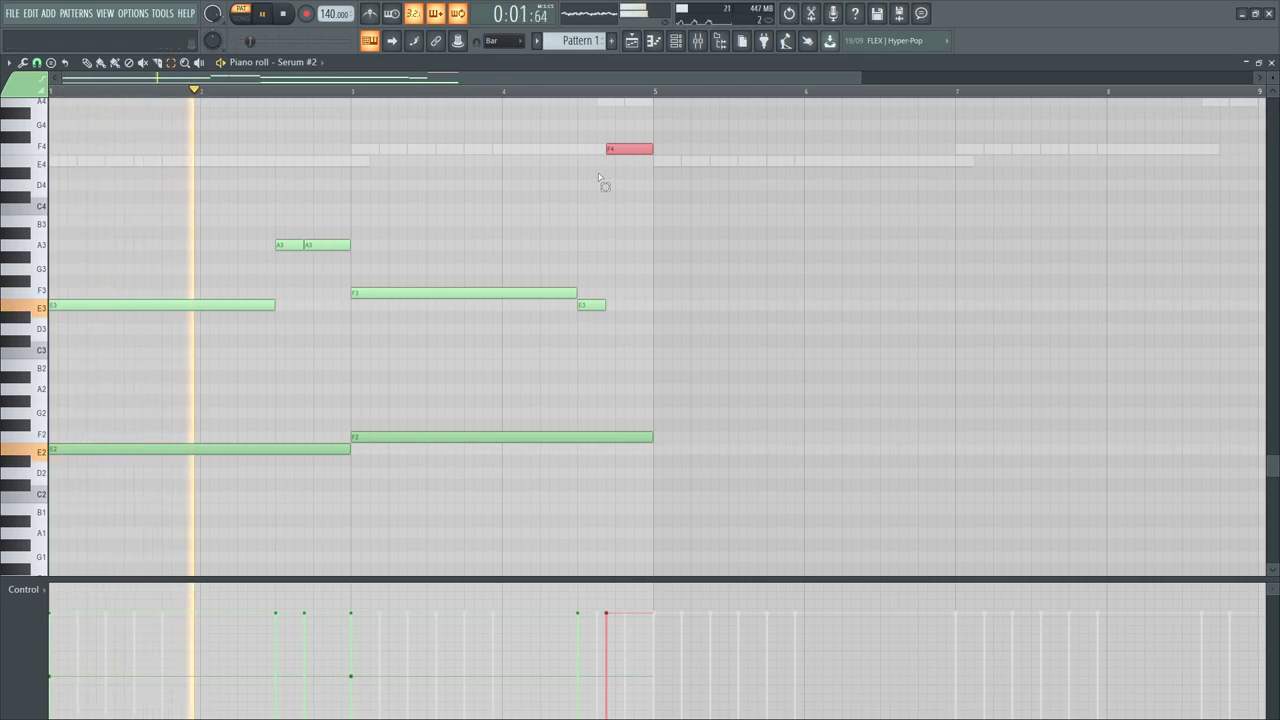
key(space)
Select the time range over bars 1 to 4, clear it, and reselect it by way of bars 1 and 2
key(ctrl+a)
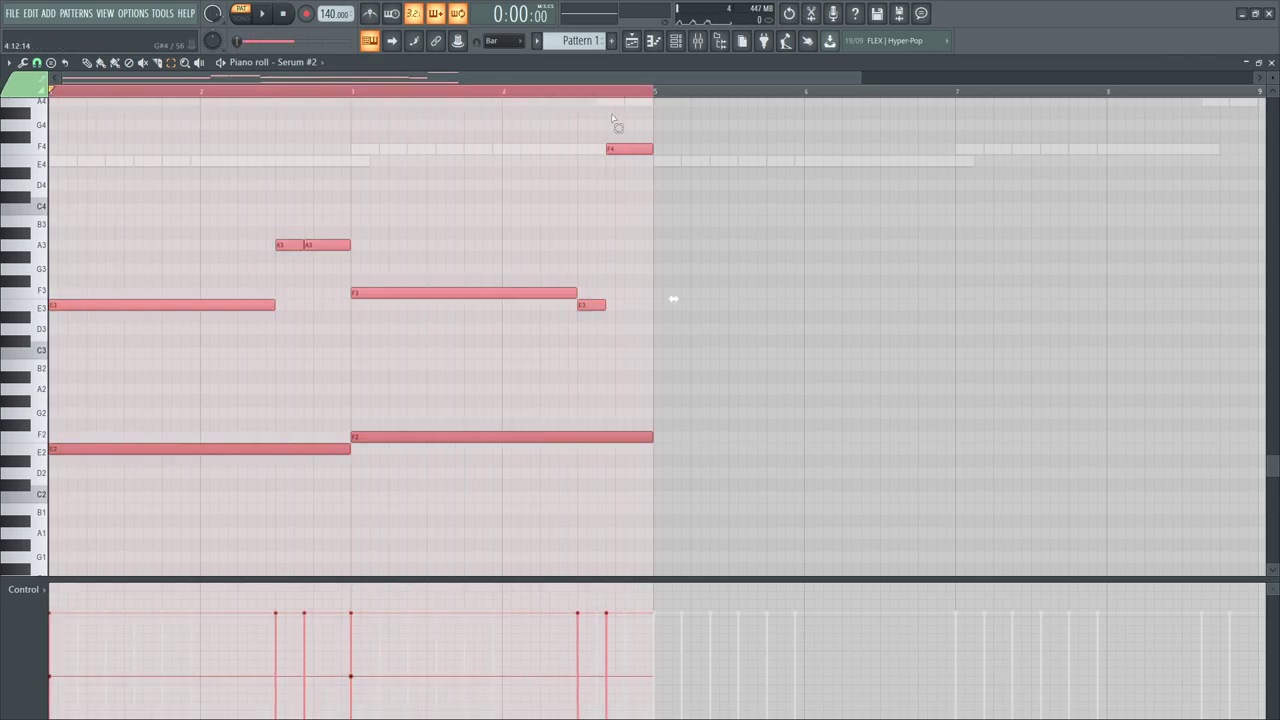
scroll(477, 77, down, 2)
scroll(477, 77, up, 1)
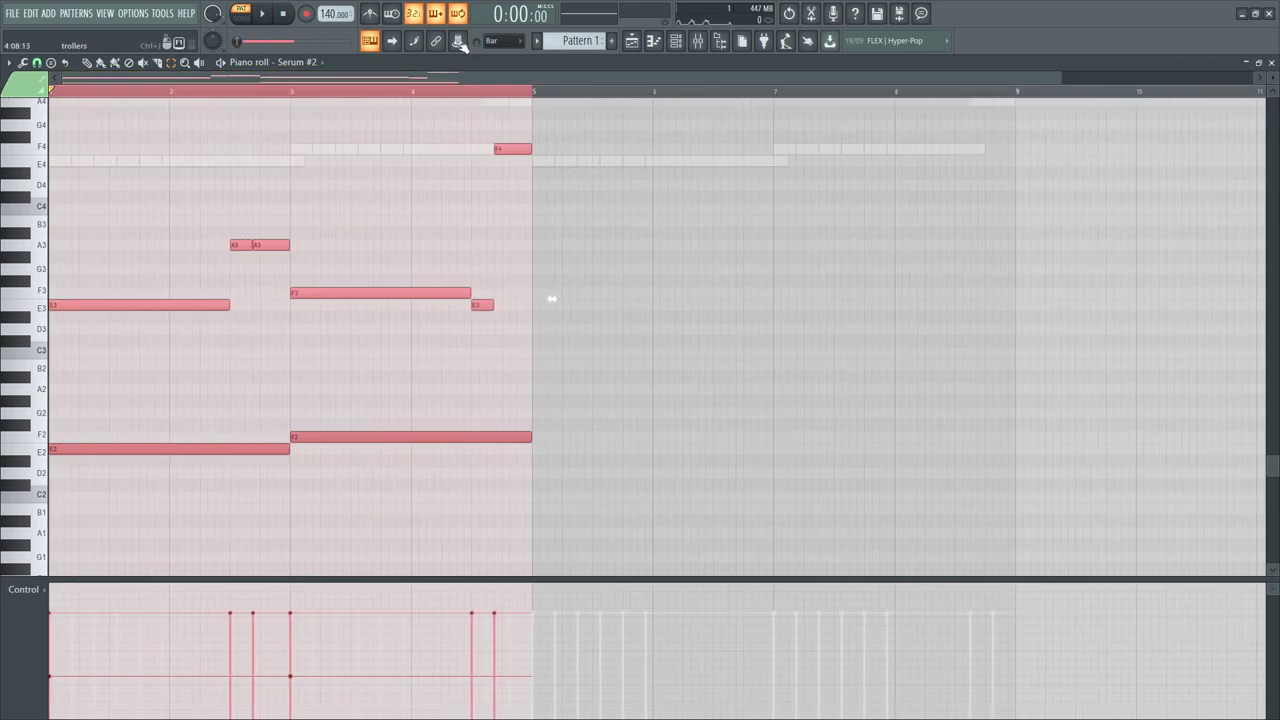
drag(532, 91, 45, 102)
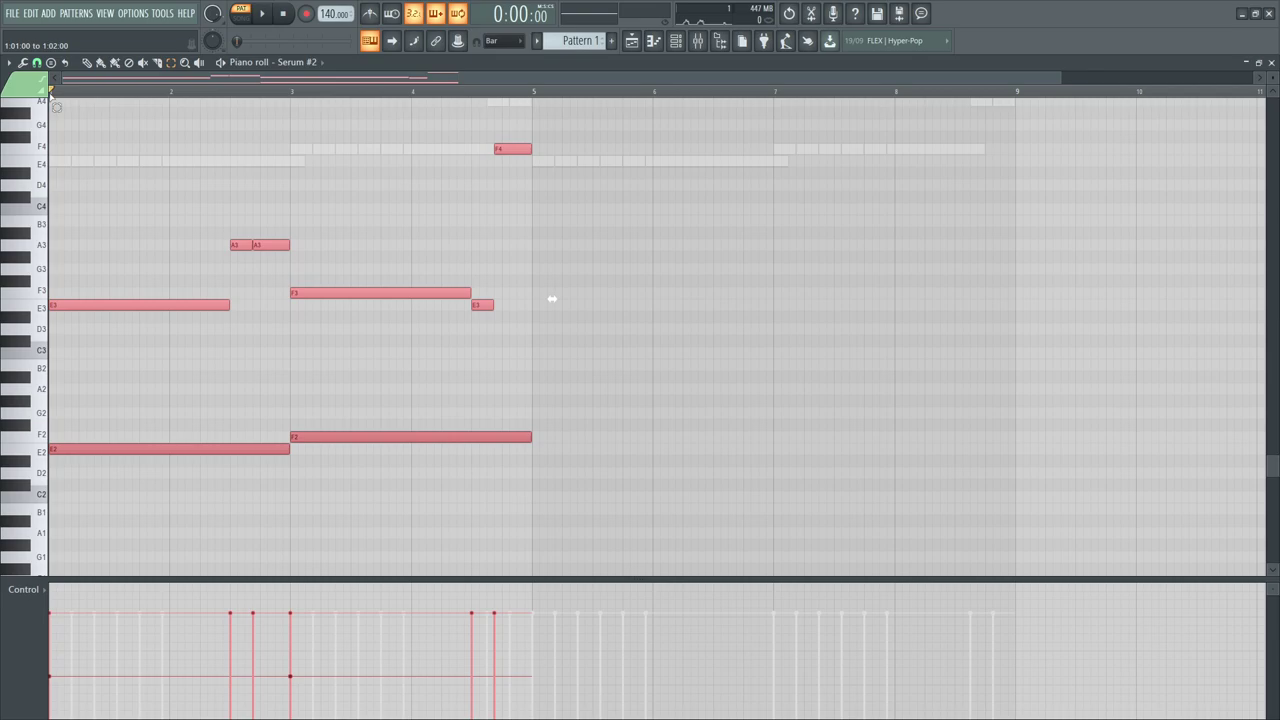
drag(54, 95, 290, 113)
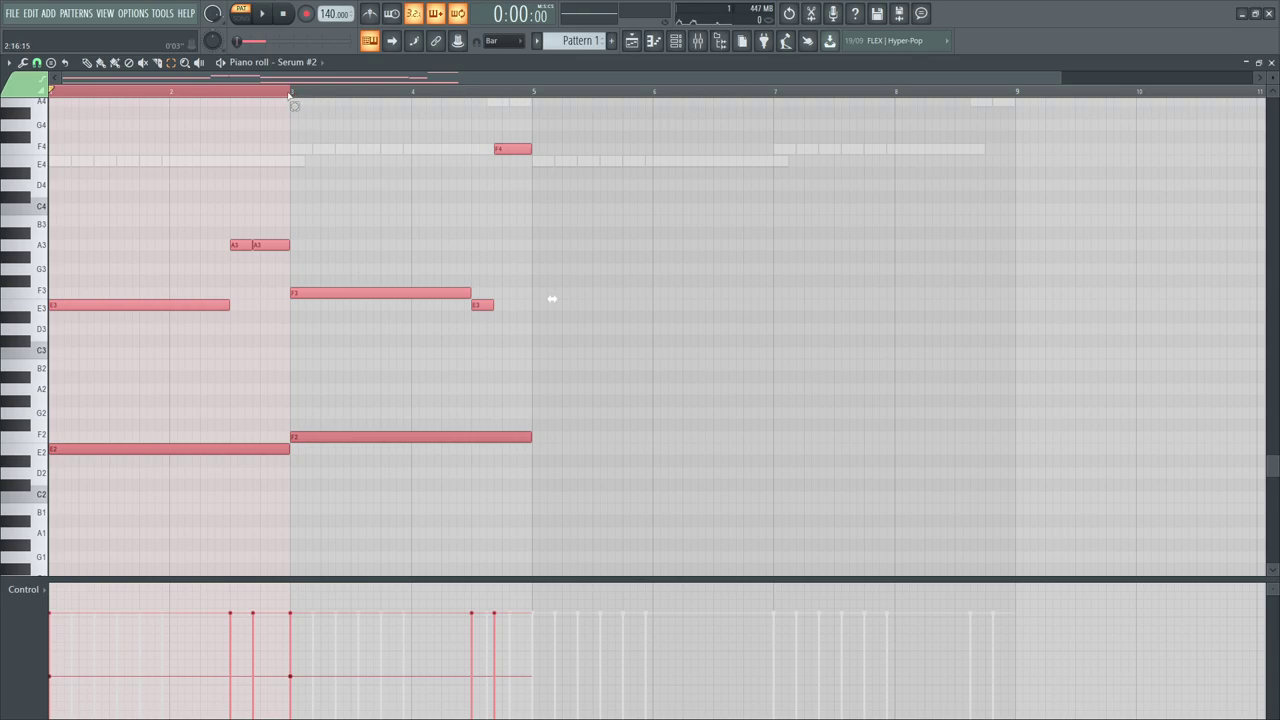
drag(290, 96, 286, 100)
drag(290, 100, 533, 110)
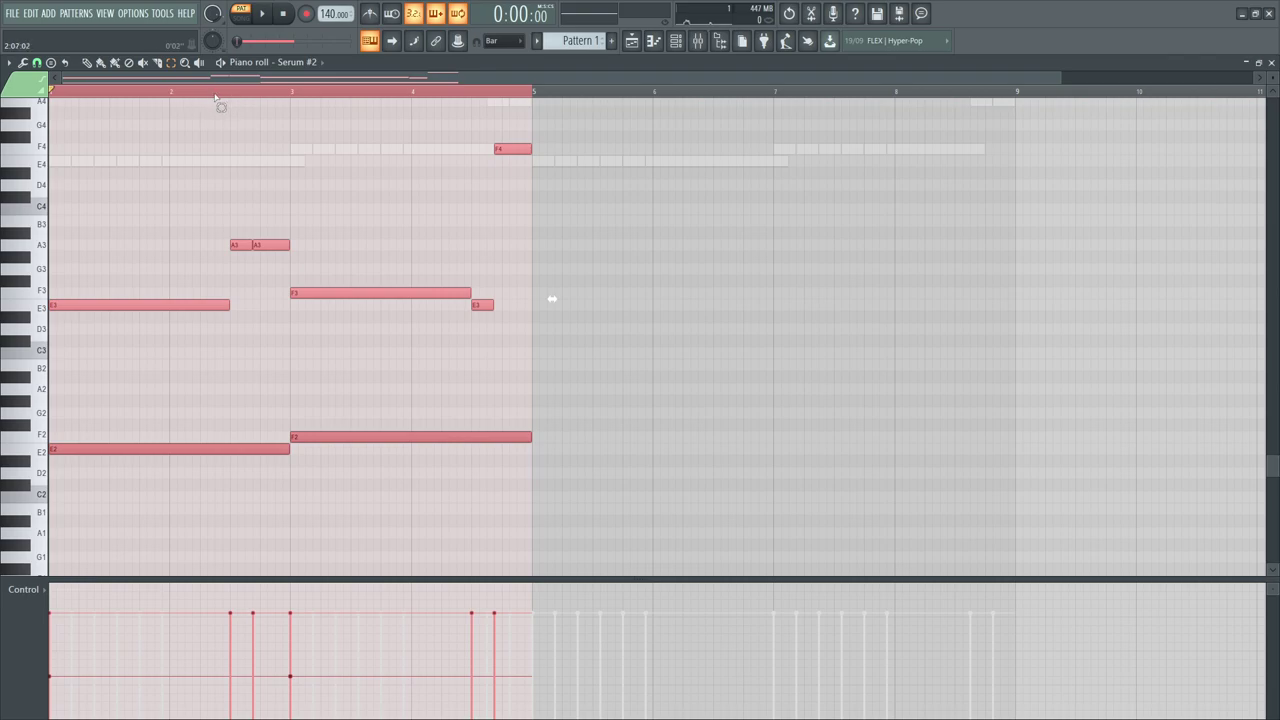
scroll(583, 288, up, 3)
scroll(594, 297, down, 2)
scroll(591, 294, up, 1)
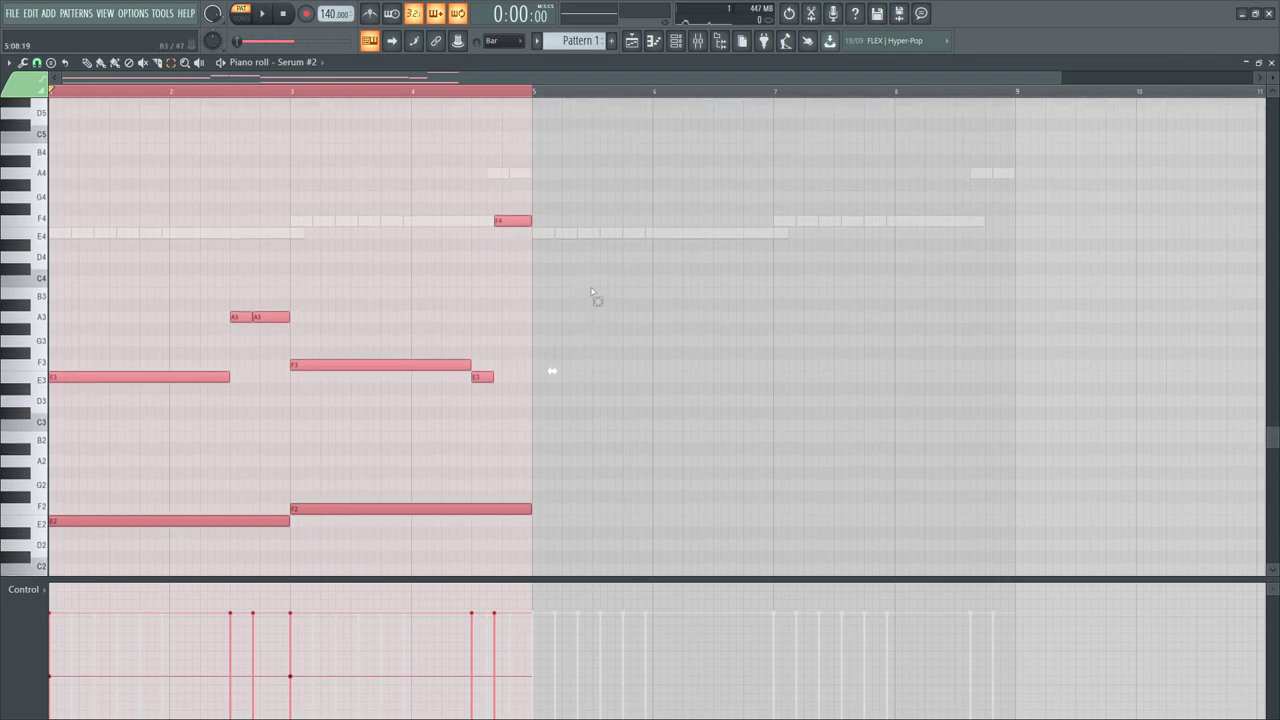
Try selecting only the notes on the E3 and F4 key rows, and reselect all pad notes
mouse_move(531, 97)
mouse_down()
mouse_move(409, 103)
mouse_move(535, 98)
mouse_up()
click(41, 386)
click(41, 386)
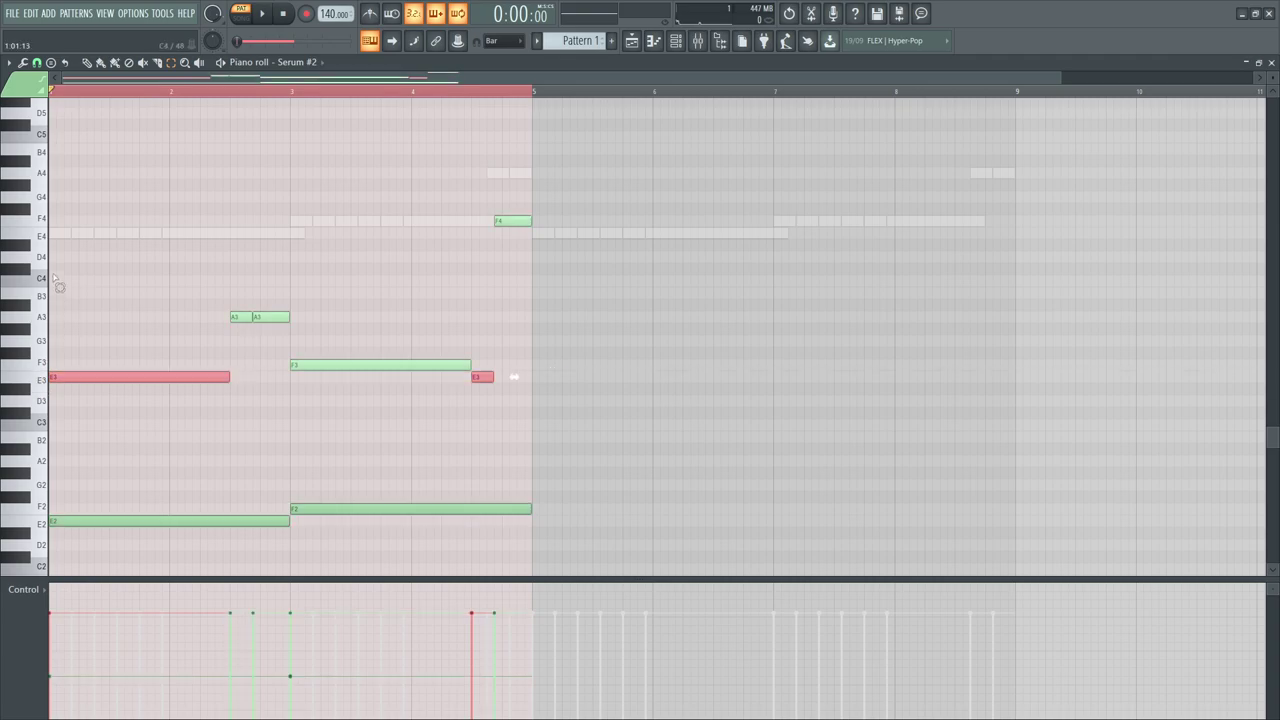
click(41, 226)
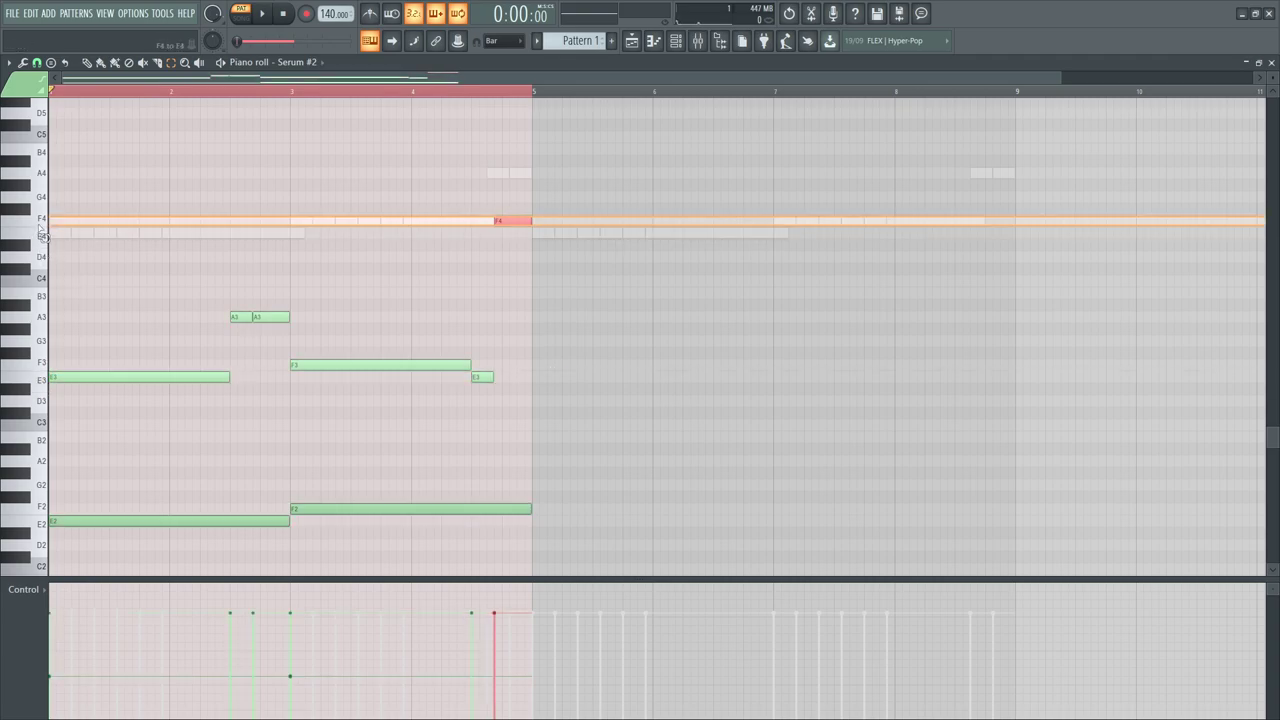
key(ctrl+a)
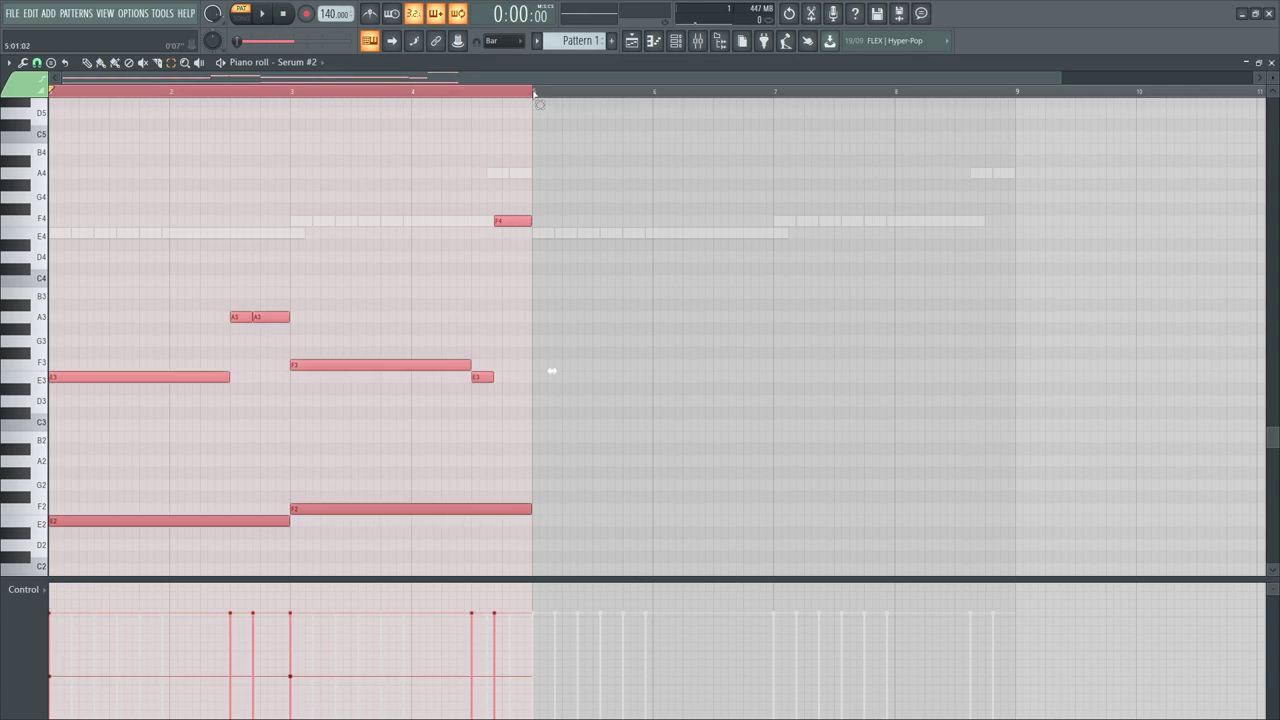
Duplicate the four-bar pad pattern into bars 5 to 8, and delete the copy
key(ctrl+b)
key(ctrl+d)
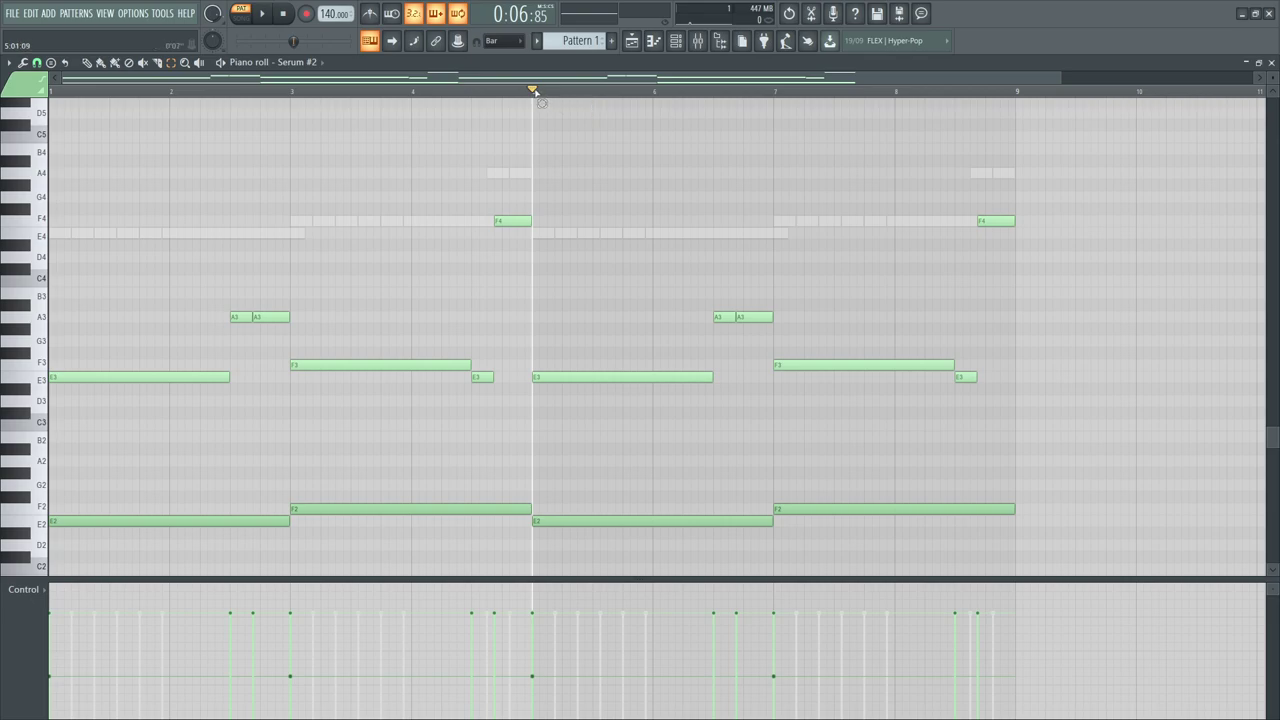
drag(1030, 131, 551, 560)
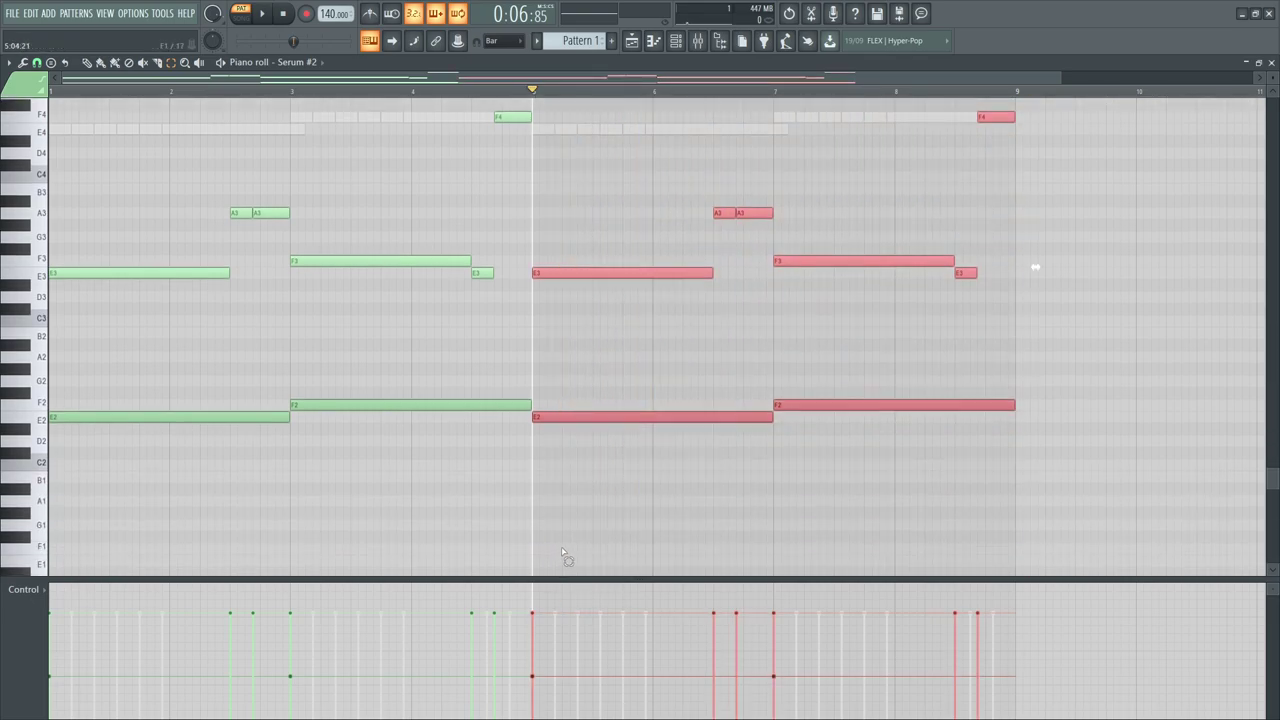
key(Delete)
scroll(703, 437, up, 4)
scroll(691, 397, down, 3)
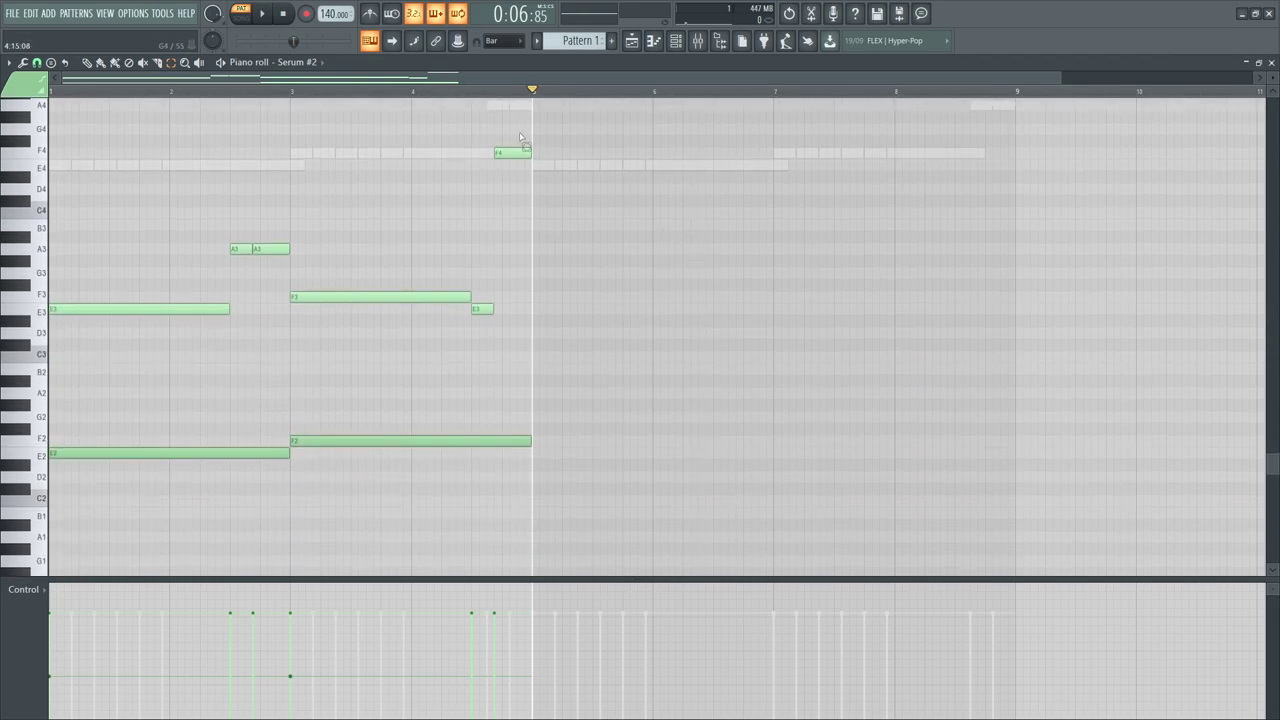
Select the pad's full time range over bars 1 to 4 and duplicate it into bars 5 to 8
drag(533, 92, 50, 92)
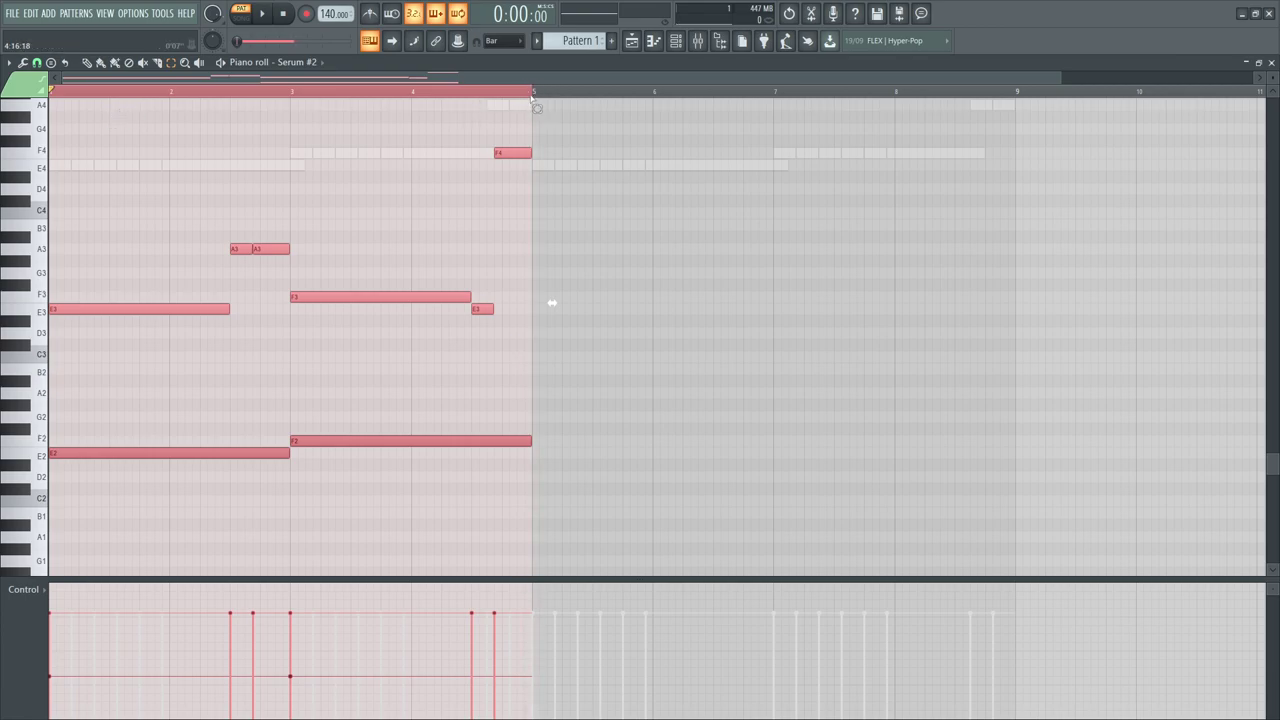
key(ctrl+b)
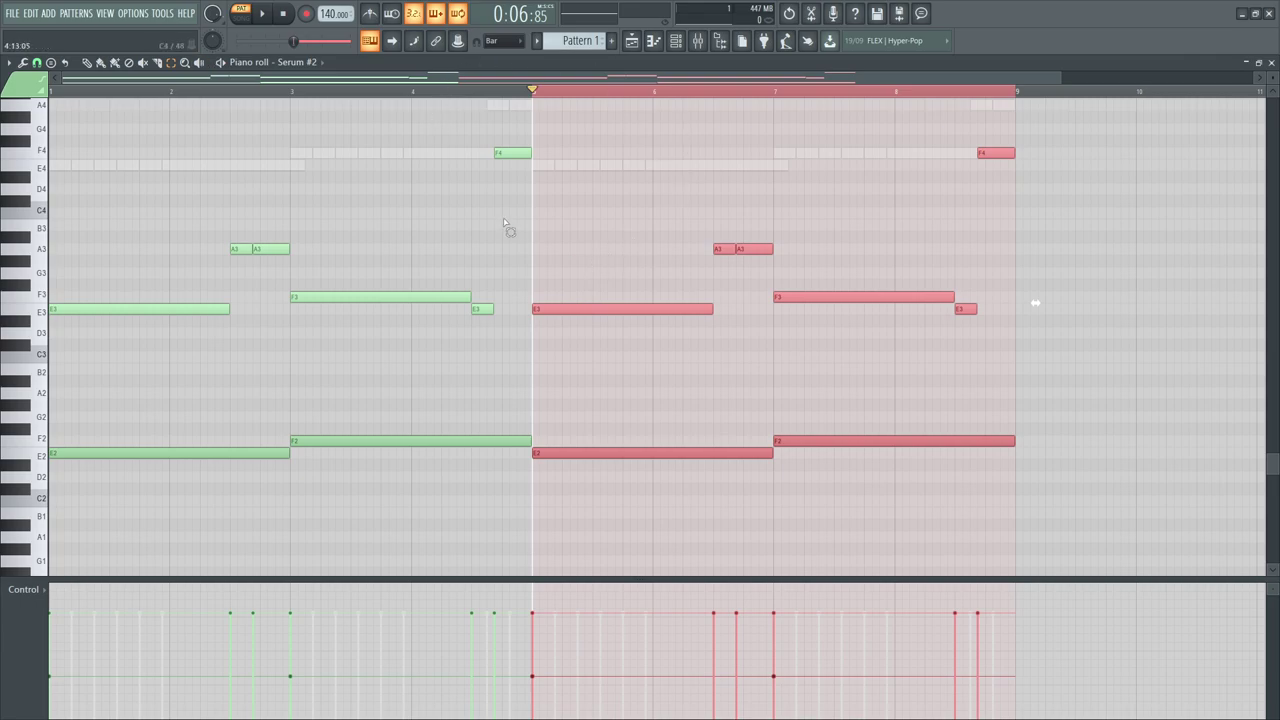
scroll(852, 248, up, 2)
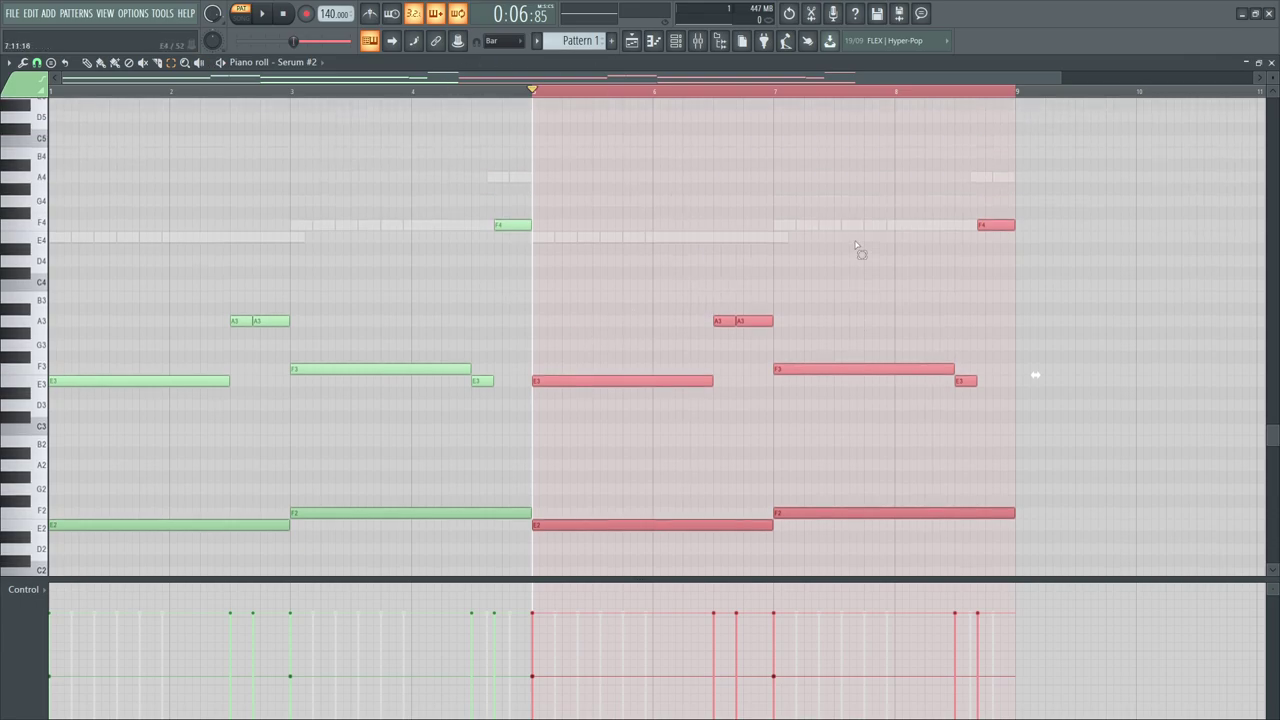
scroll(855, 250, down, 1)
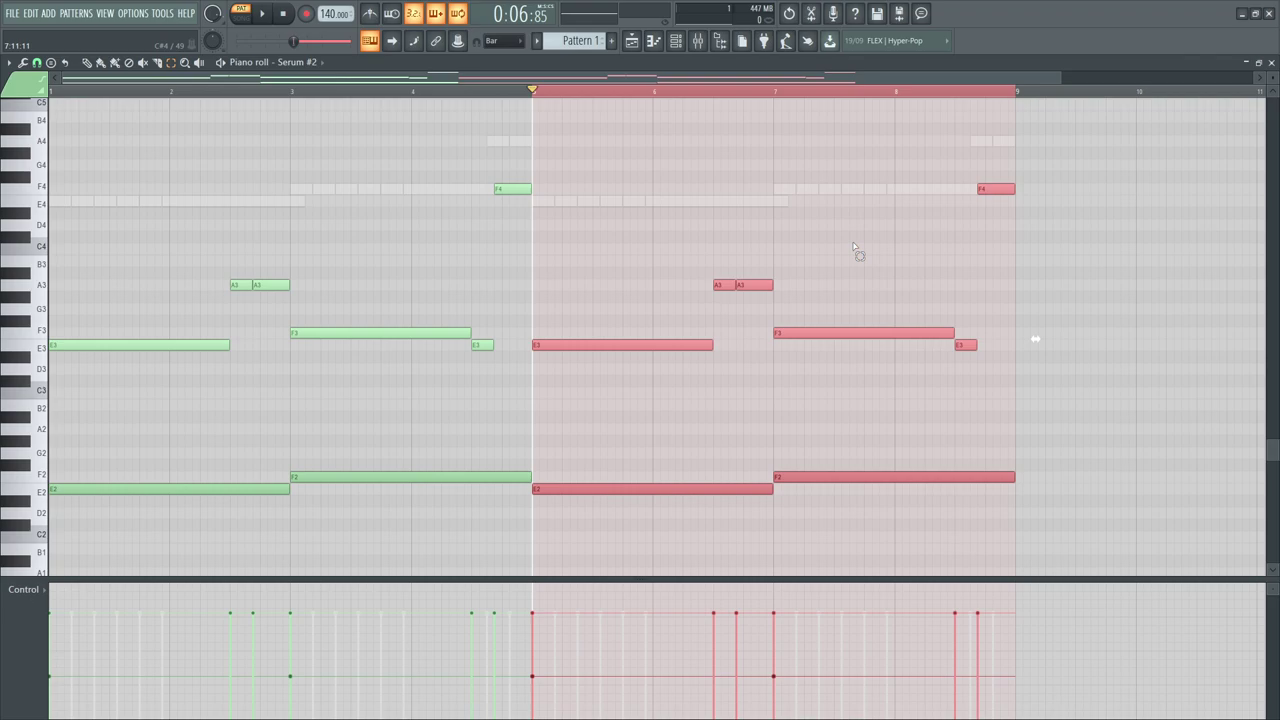
Raise the copied pad notes in bars 5 to 8 by one octave, and play back the pattern
key(ctrl+Up)
scroll(847, 298, up, 6)
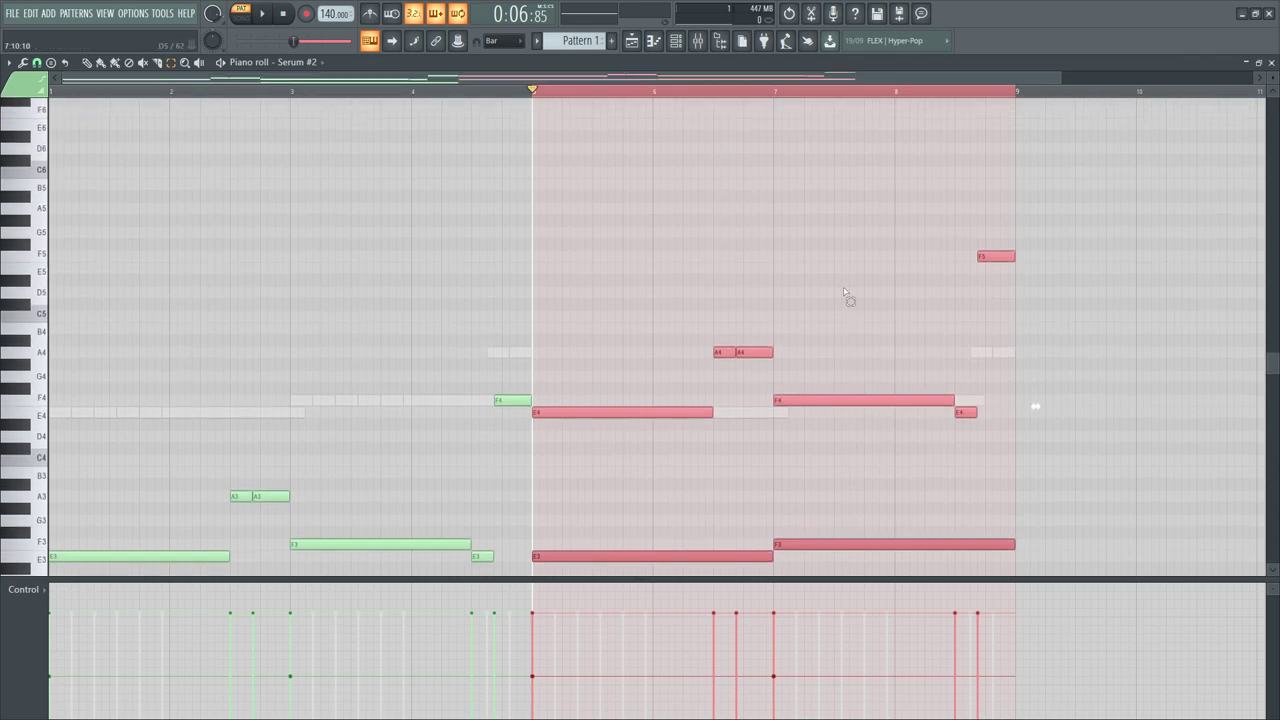
scroll(846, 297, down, 6)
drag(210, 90, 5, 85)
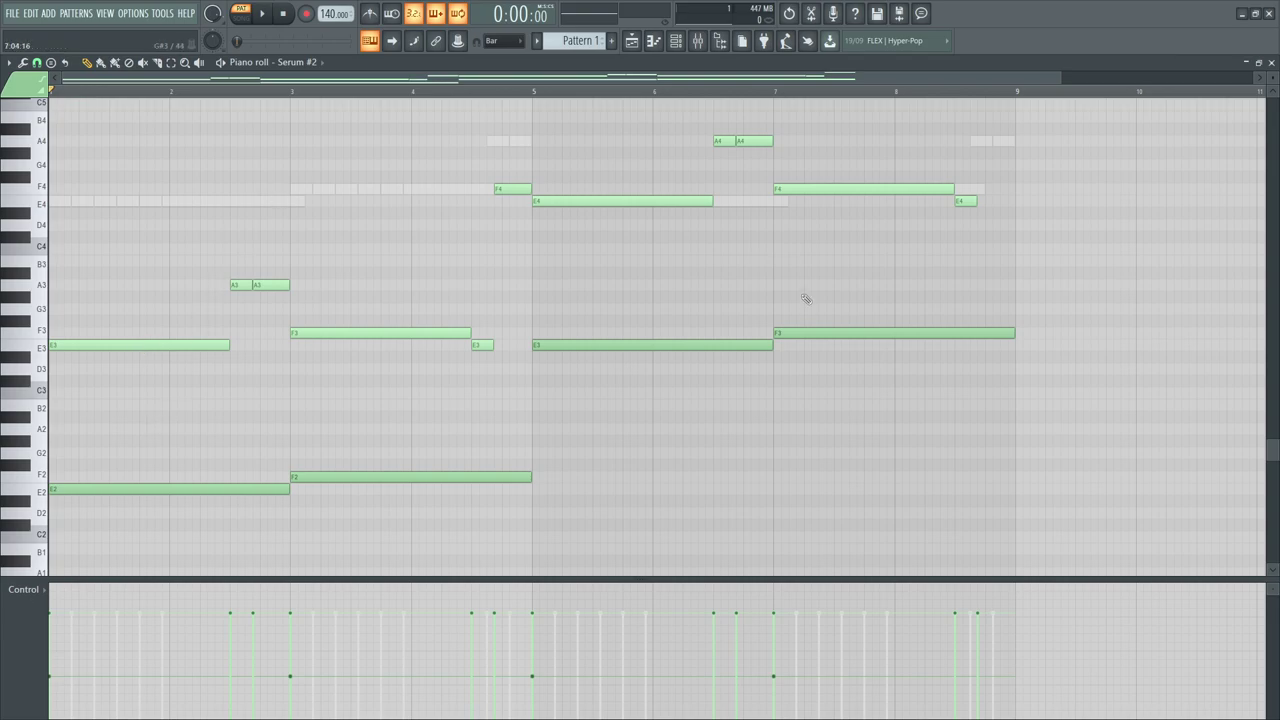
click(681, 44)
key(space)
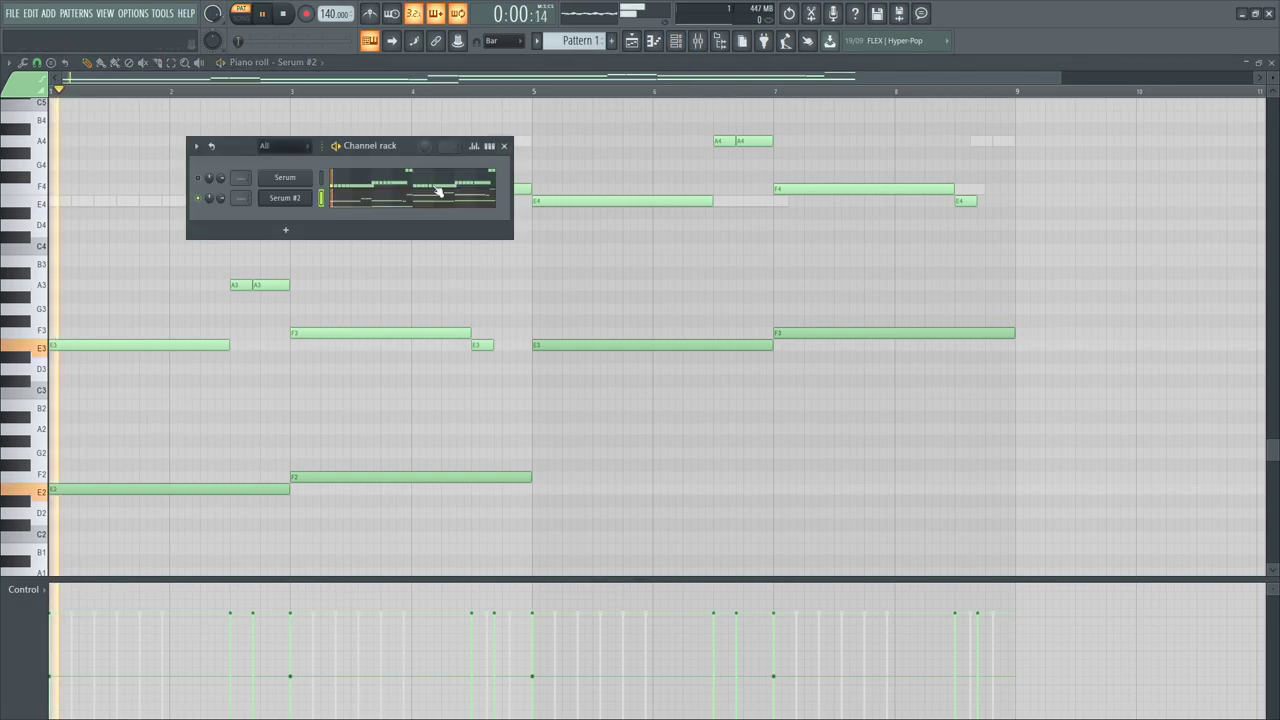
click(376, 201)
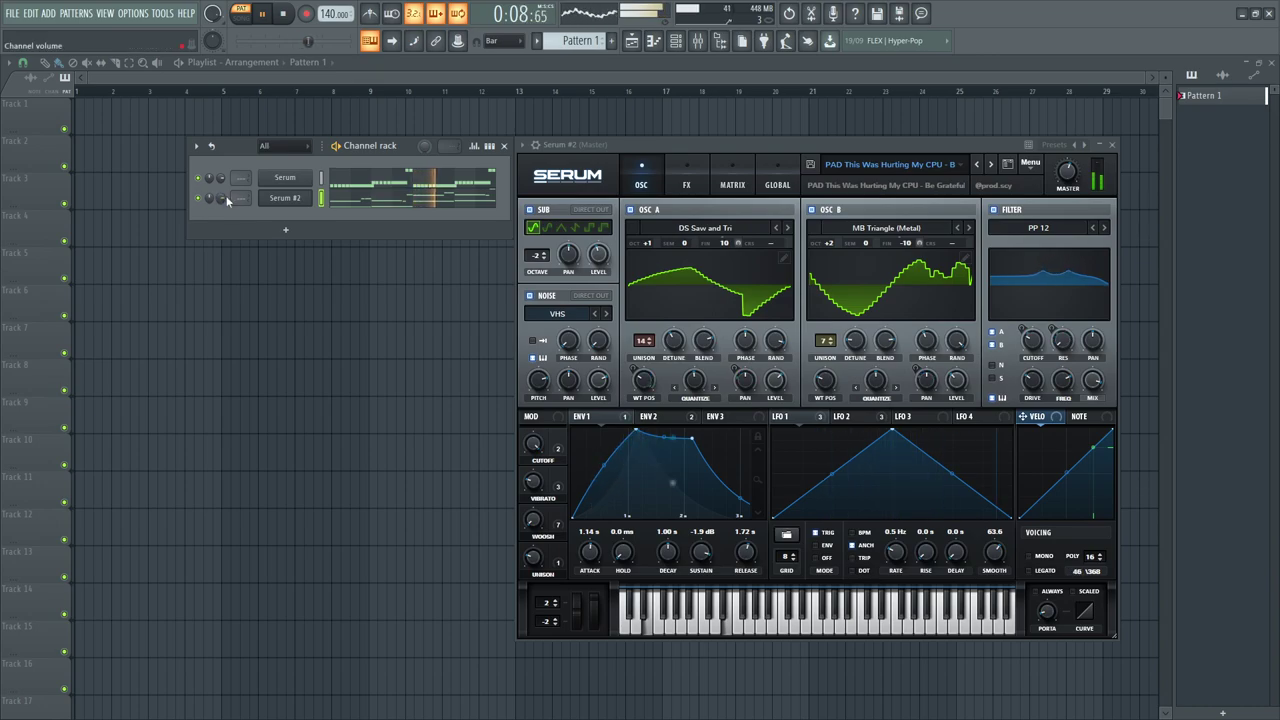
Clone the Serum #2 channel and load the SYNTH Spacial Time Clock preset from the Lil kit april bank
right_click(300, 203)
click(340, 312)
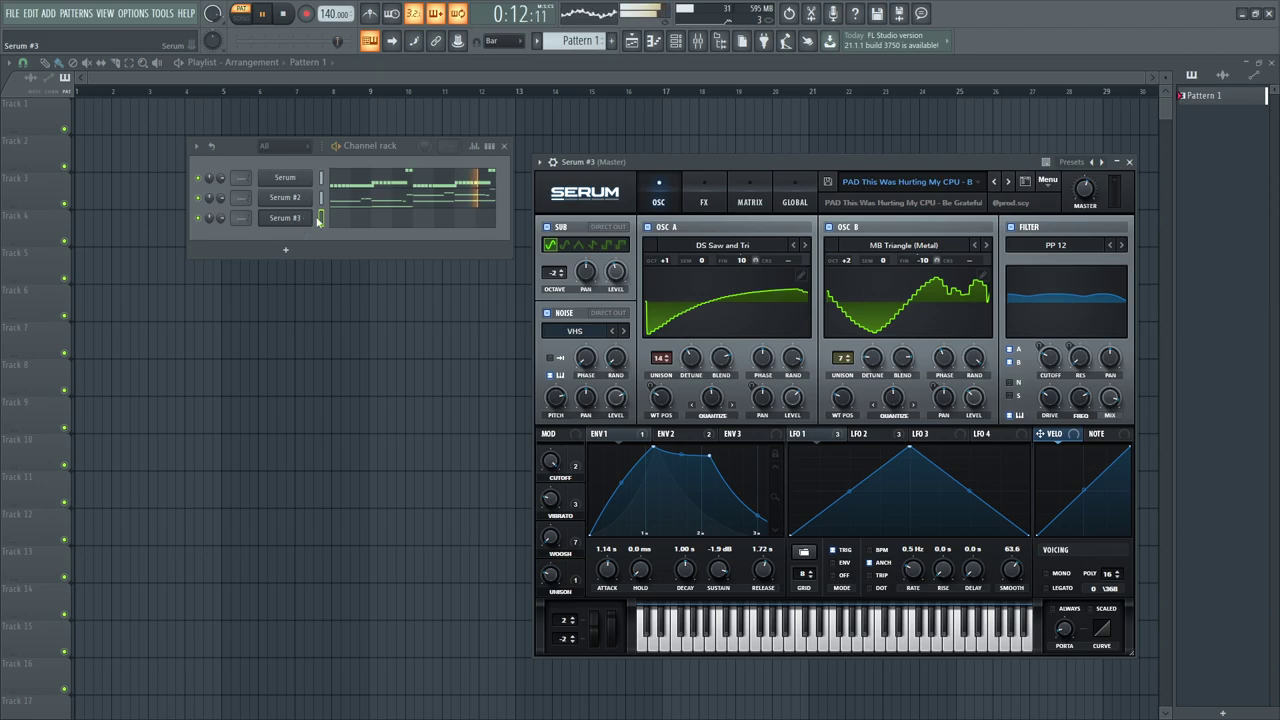
click(891, 187)
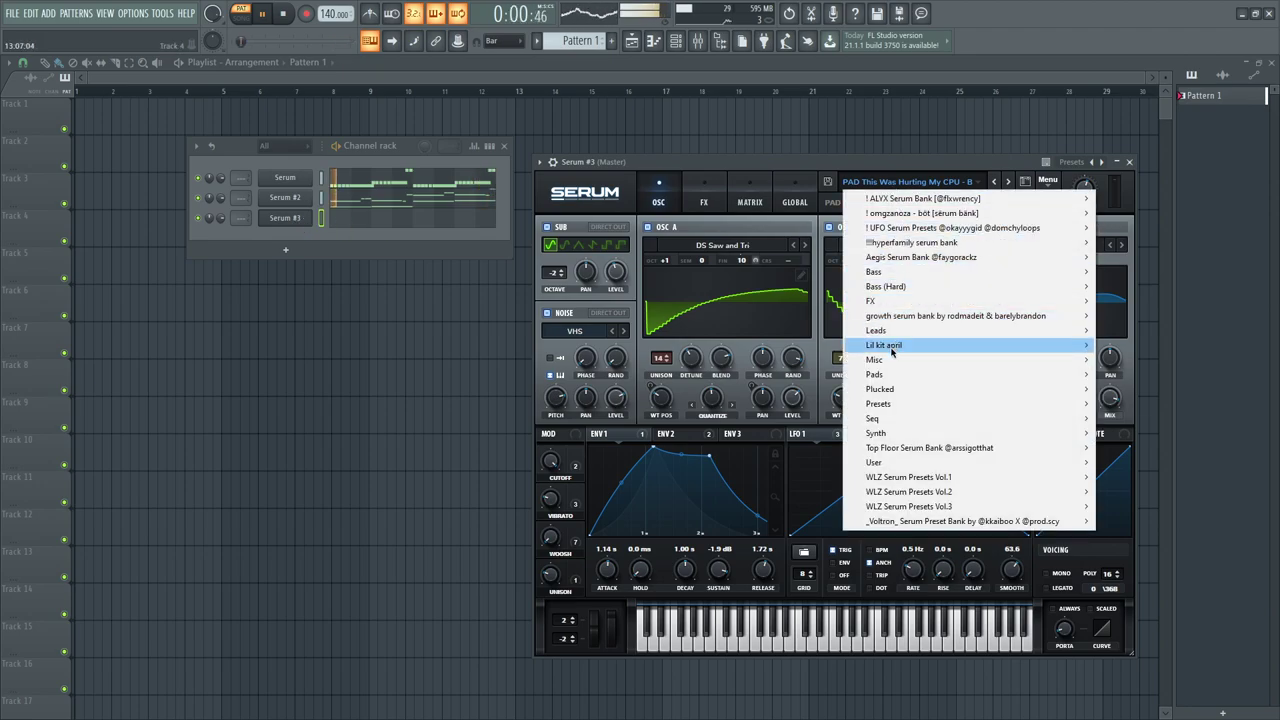
mouse_move(900, 347)
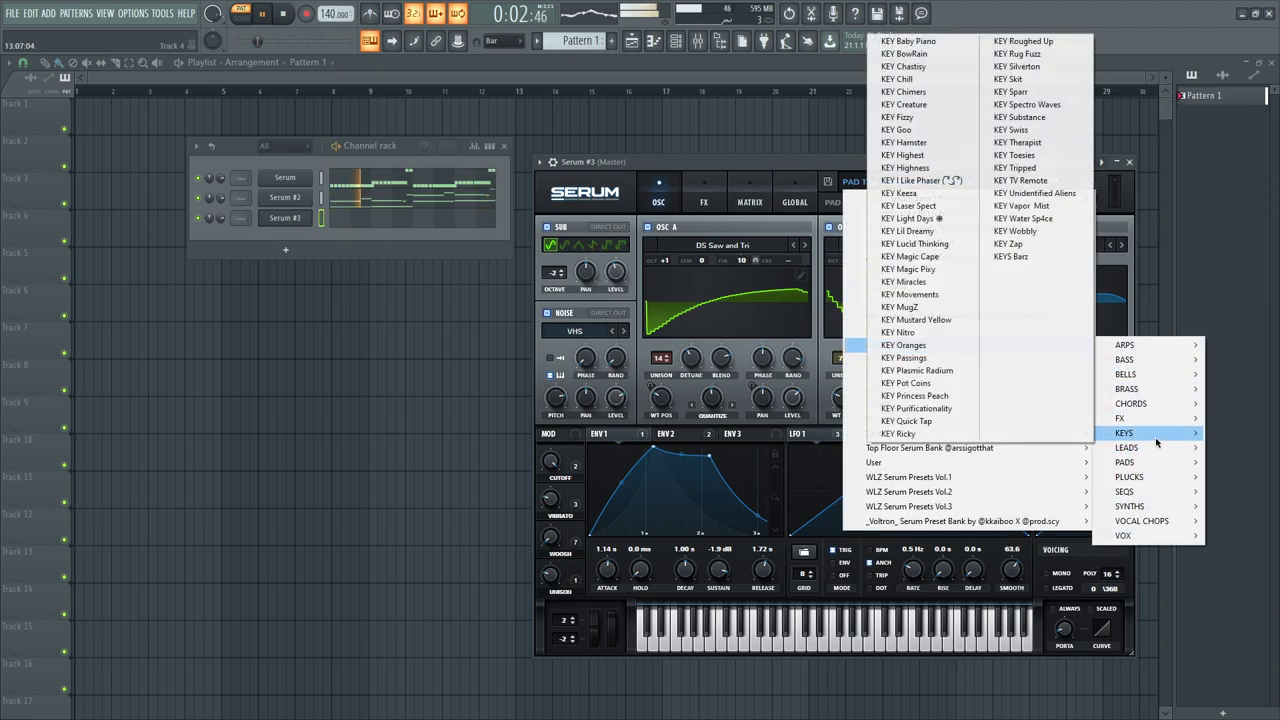
mouse_move(1170, 507)
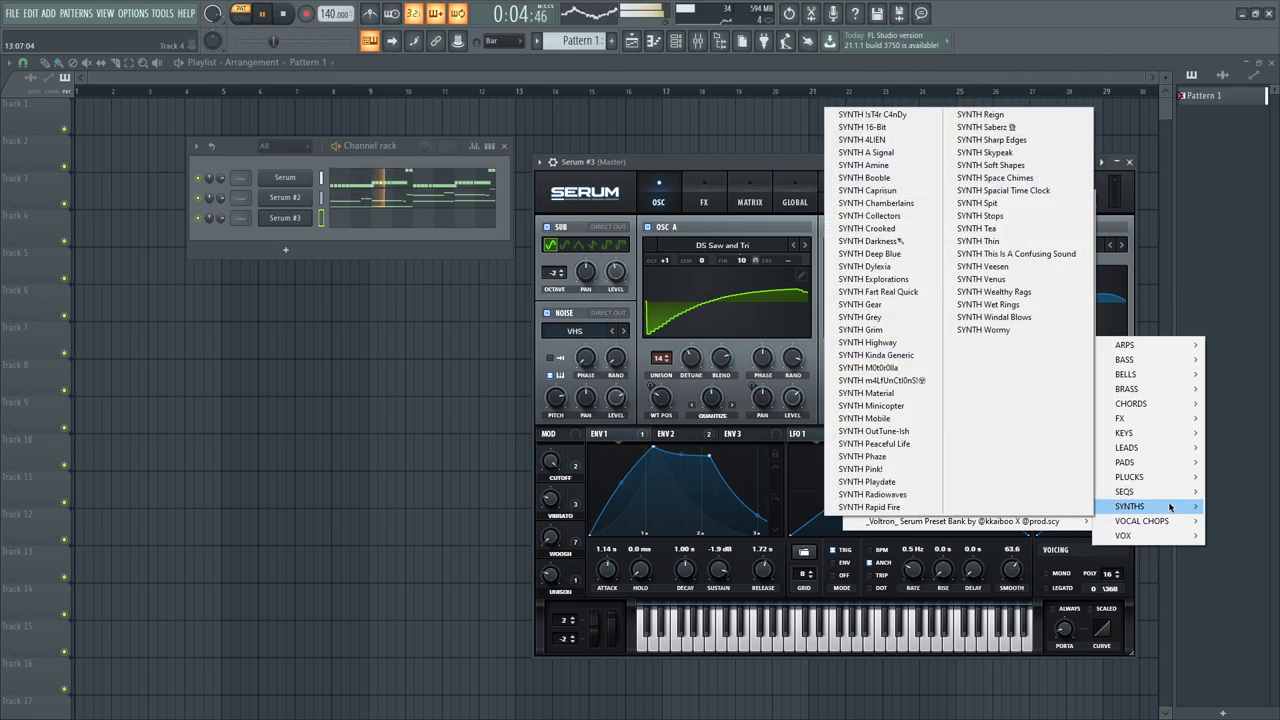
click(1003, 190)
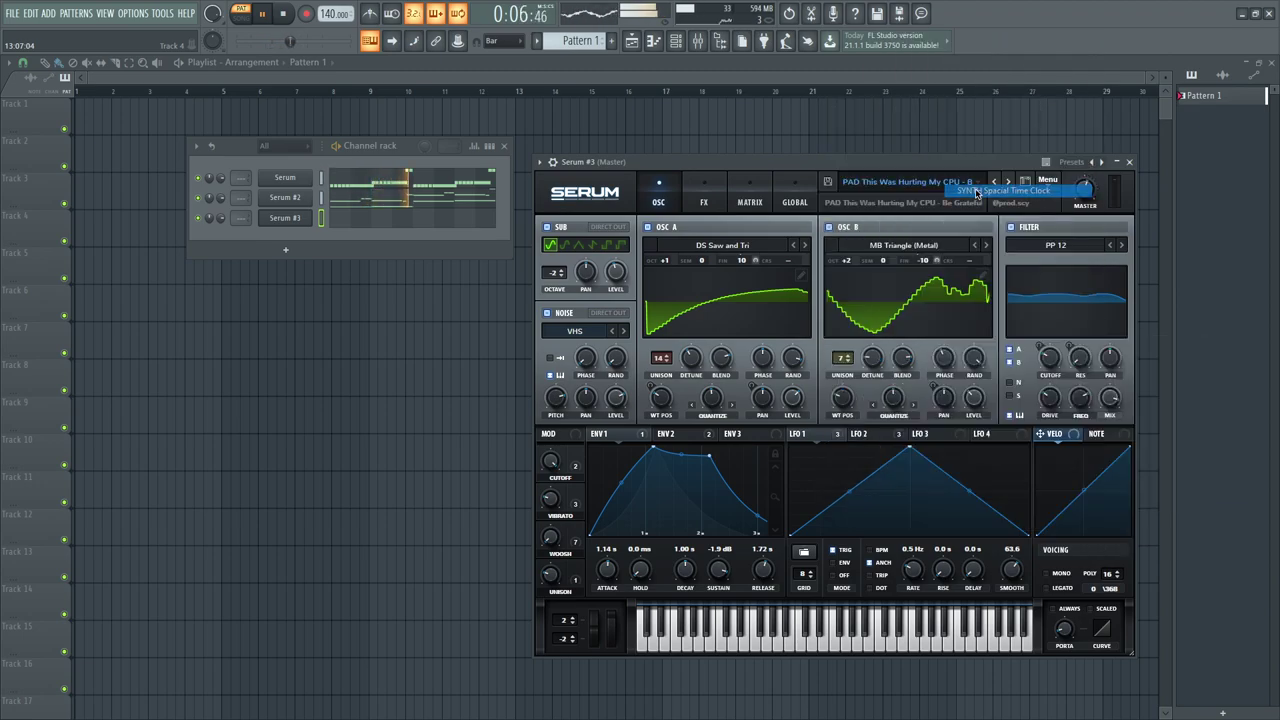
drag(739, 157, 665, 166)
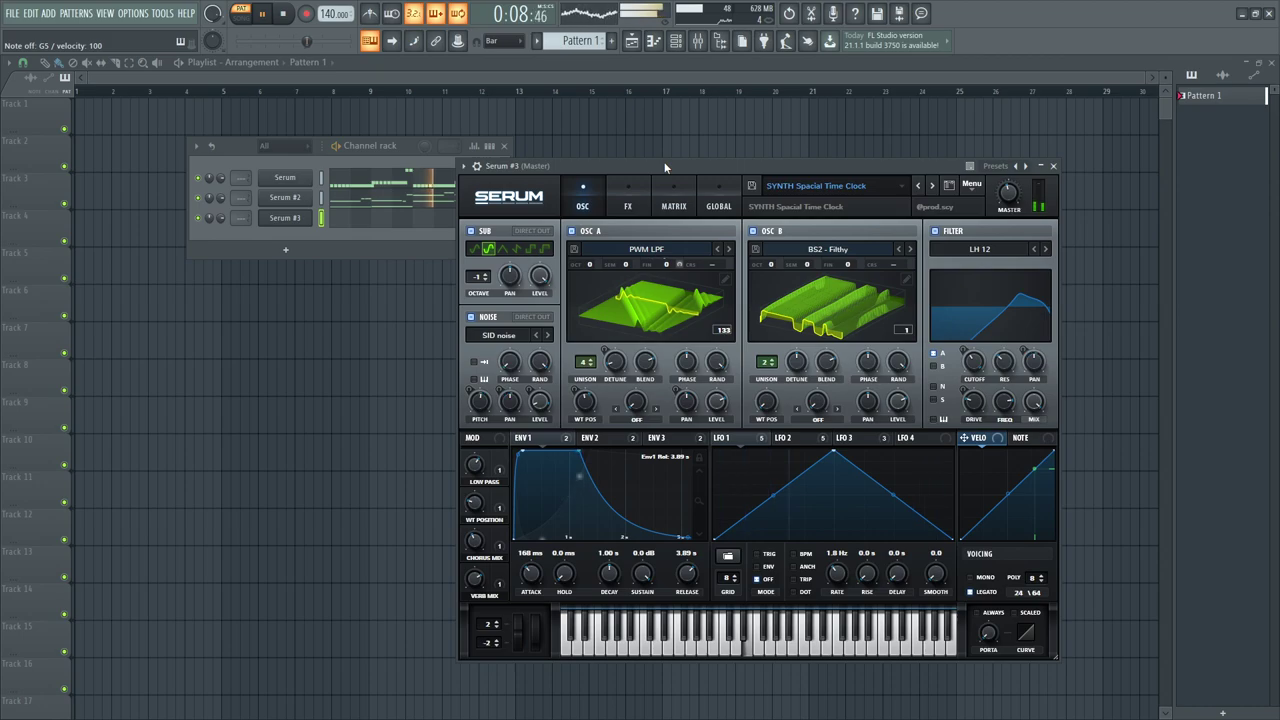
Draw alternating two-bar E4 and F4 notes for Serum #3 across bars 1 to 8
click(403, 217)
key(space)
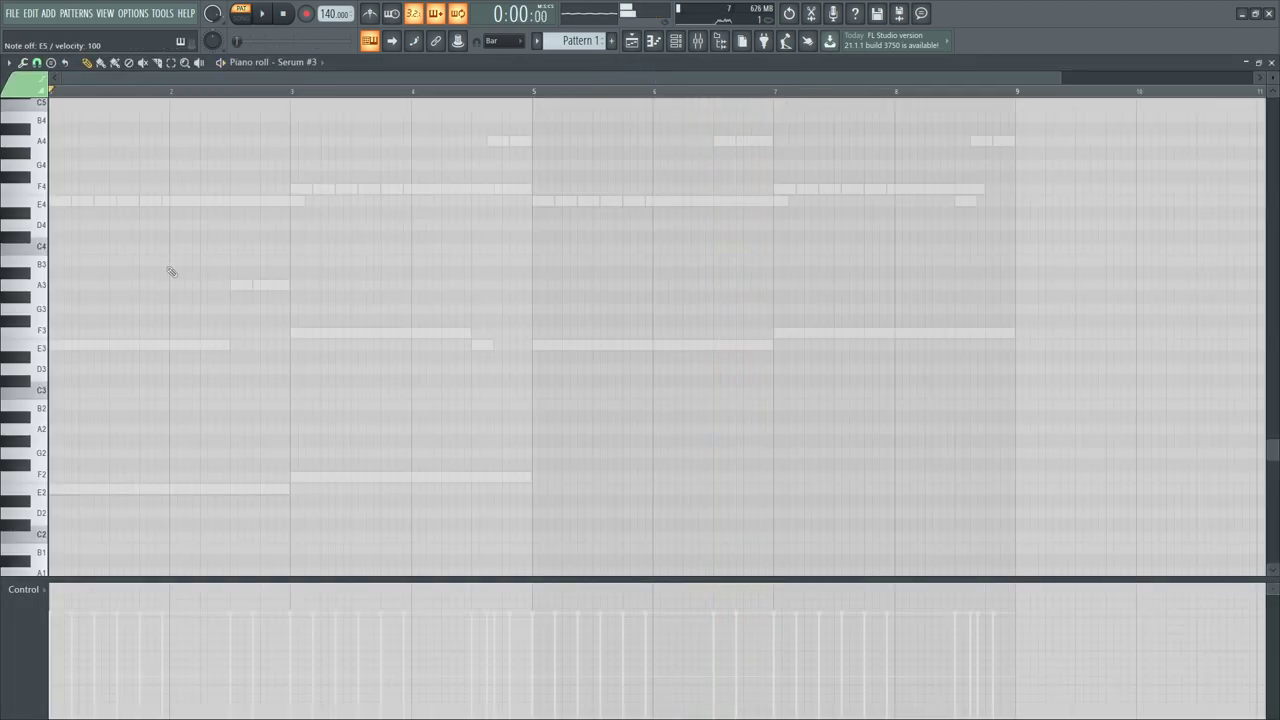
click(72, 347)
right_click(130, 346)
scroll(132, 378, up, 3)
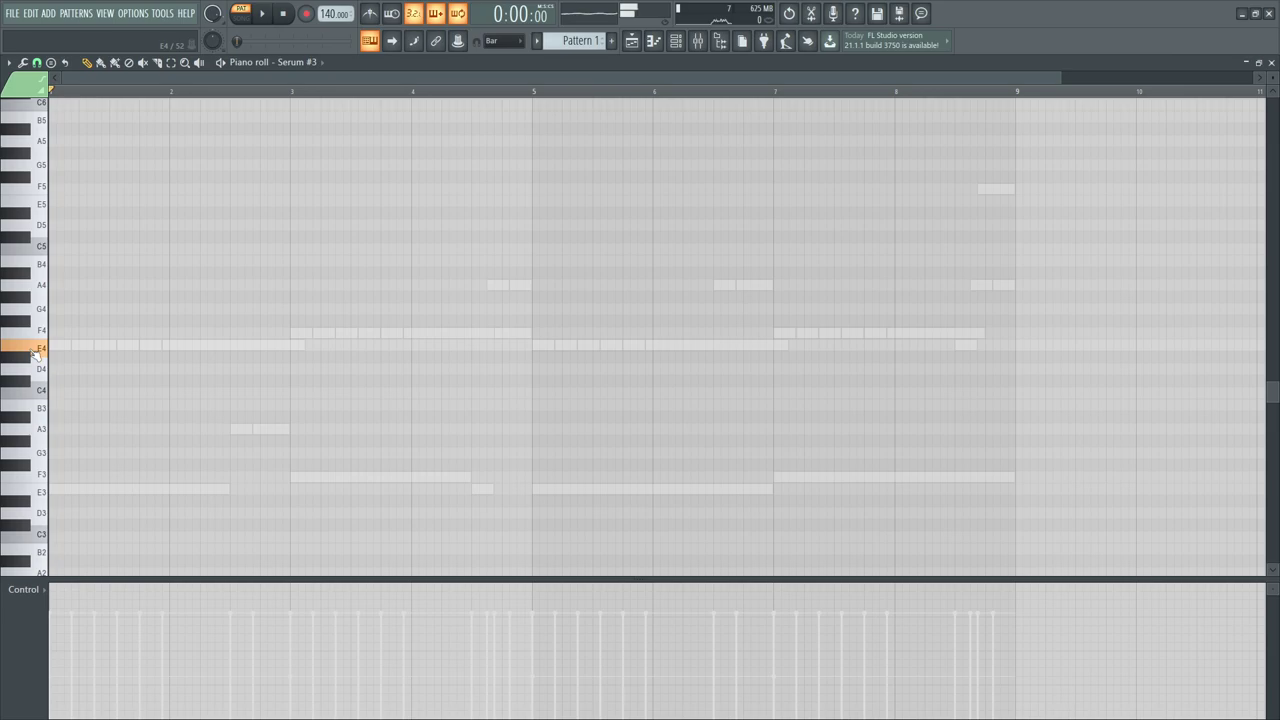
click(60, 347)
click(290, 333)
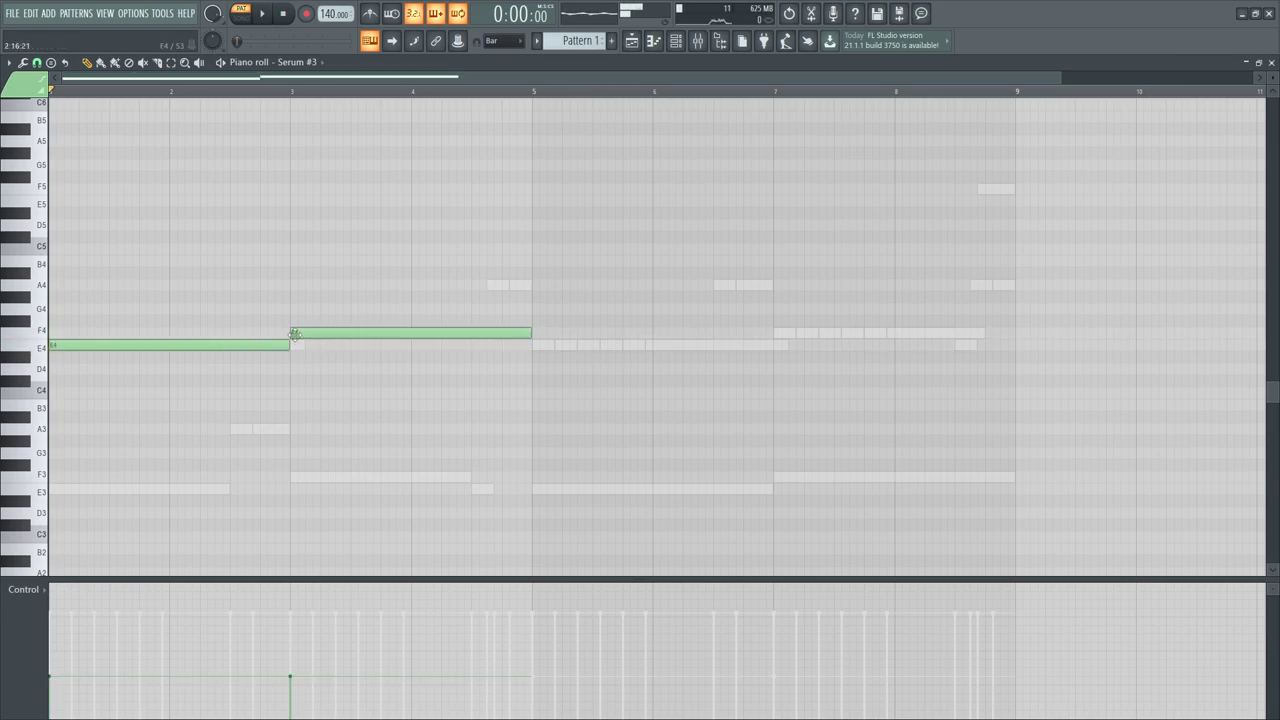
click(577, 347)
click(800, 333)
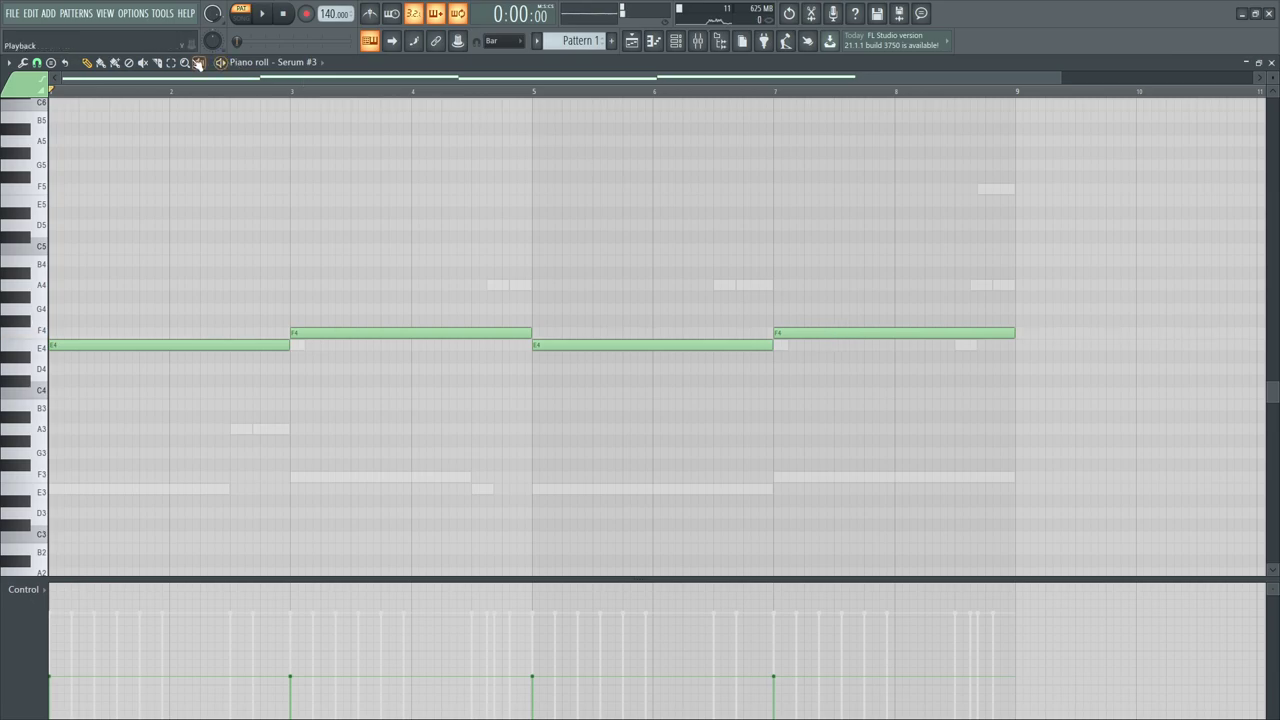
Raise the Serum #3 notes in bars 5 to 8 by one octave, and slightly increase the velocity of all four notes
drag(608, 160, 902, 366)
key(ctrl+Up)
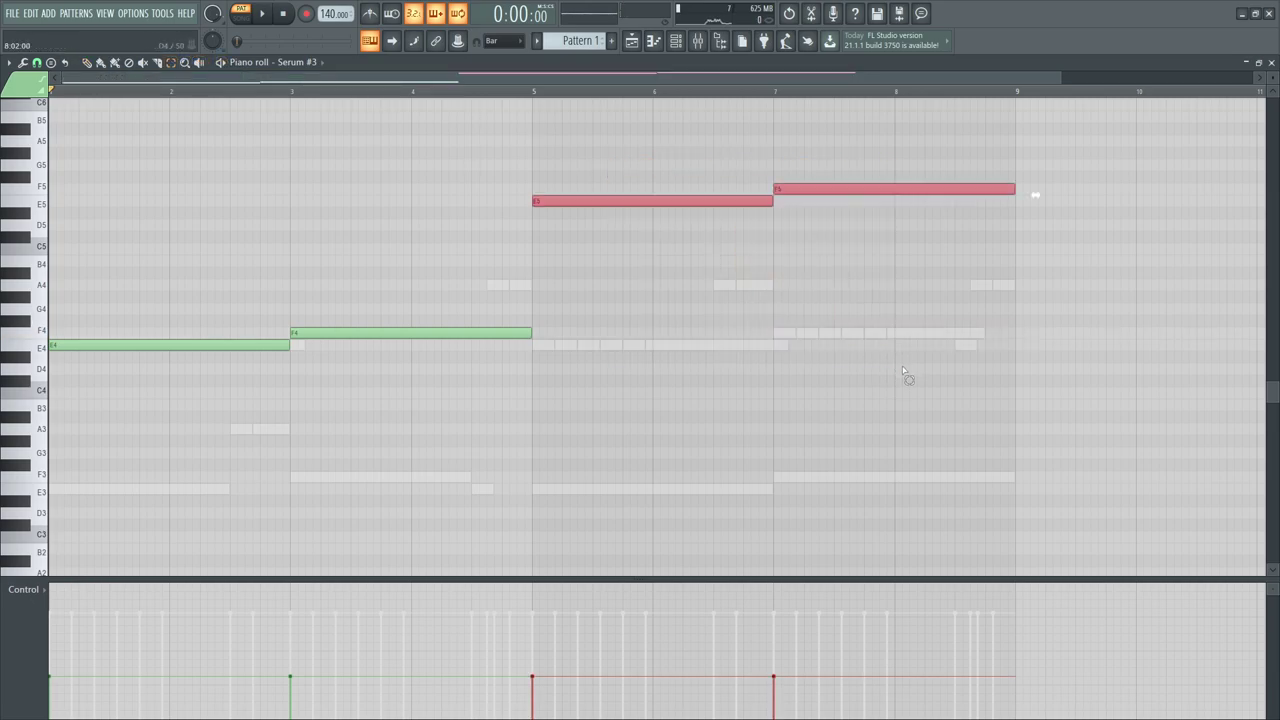
scroll(818, 309, up, 1)
drag(976, 494, 40, 182)
scroll(605, 296, up, 4)
scroll(609, 292, down, 2)
Play back the pattern with the new synth layer, and bring up the channel rack and the Serum #3 instrument
click(676, 42)
click(413, 222)
click(411, 222)
key(space)
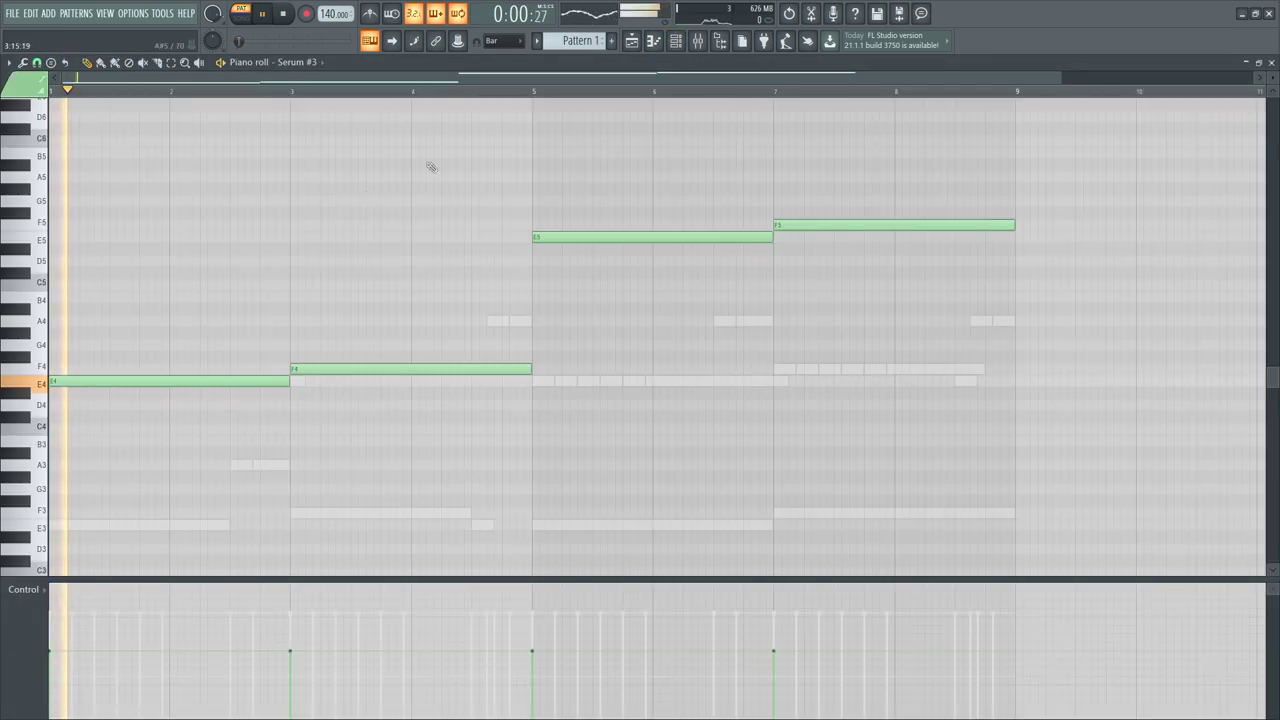
click(676, 42)
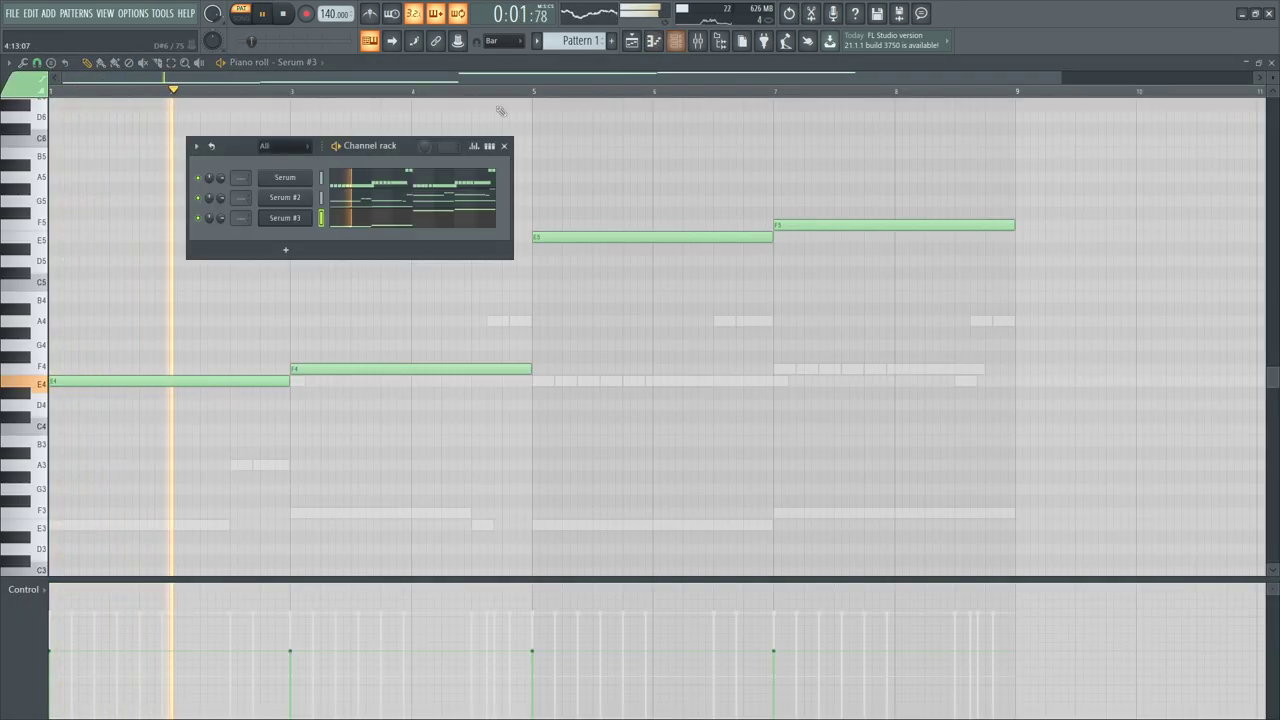
click(311, 220)
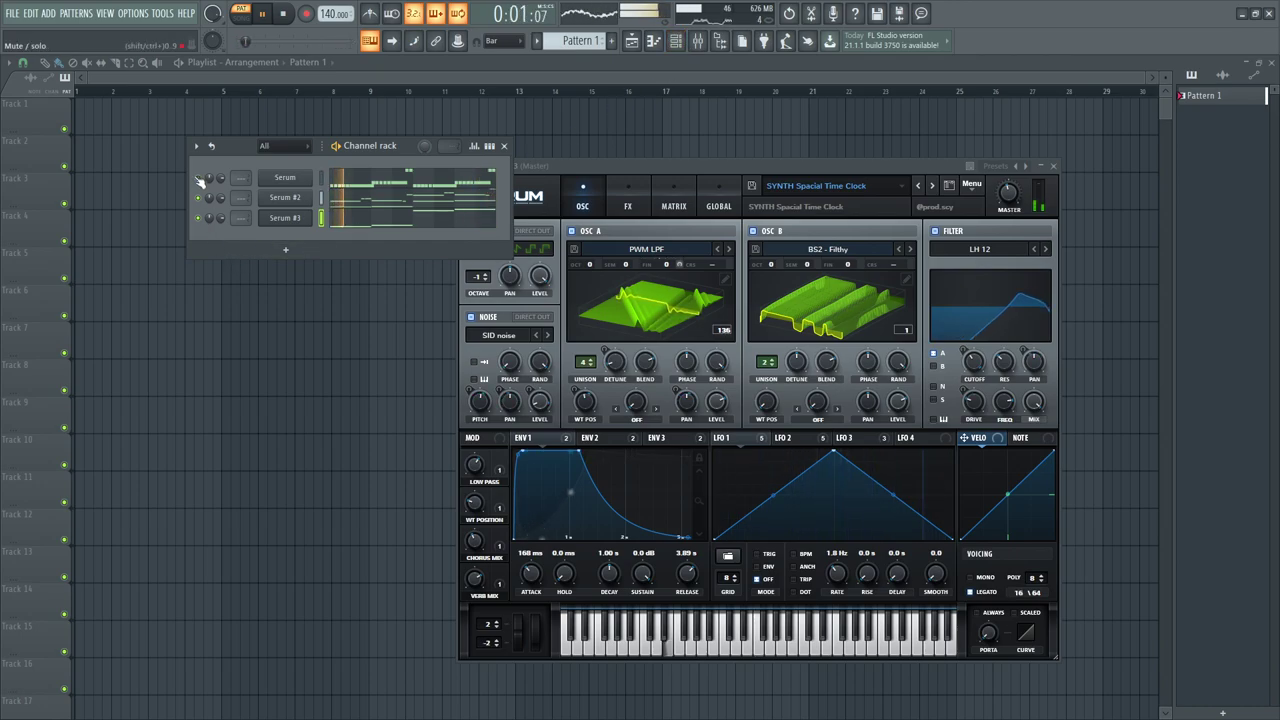
Show the file browser, expand the E: folder, and stop playback
click(719, 41)
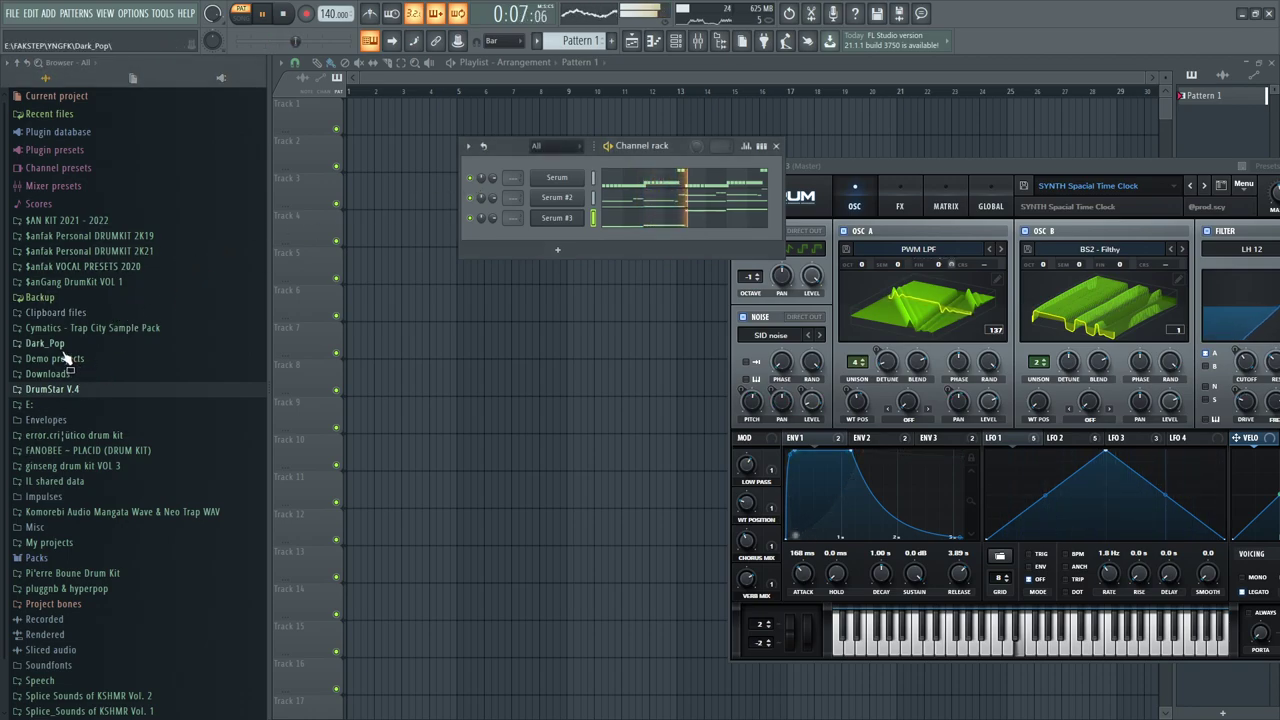
scroll(66, 365, down, 3)
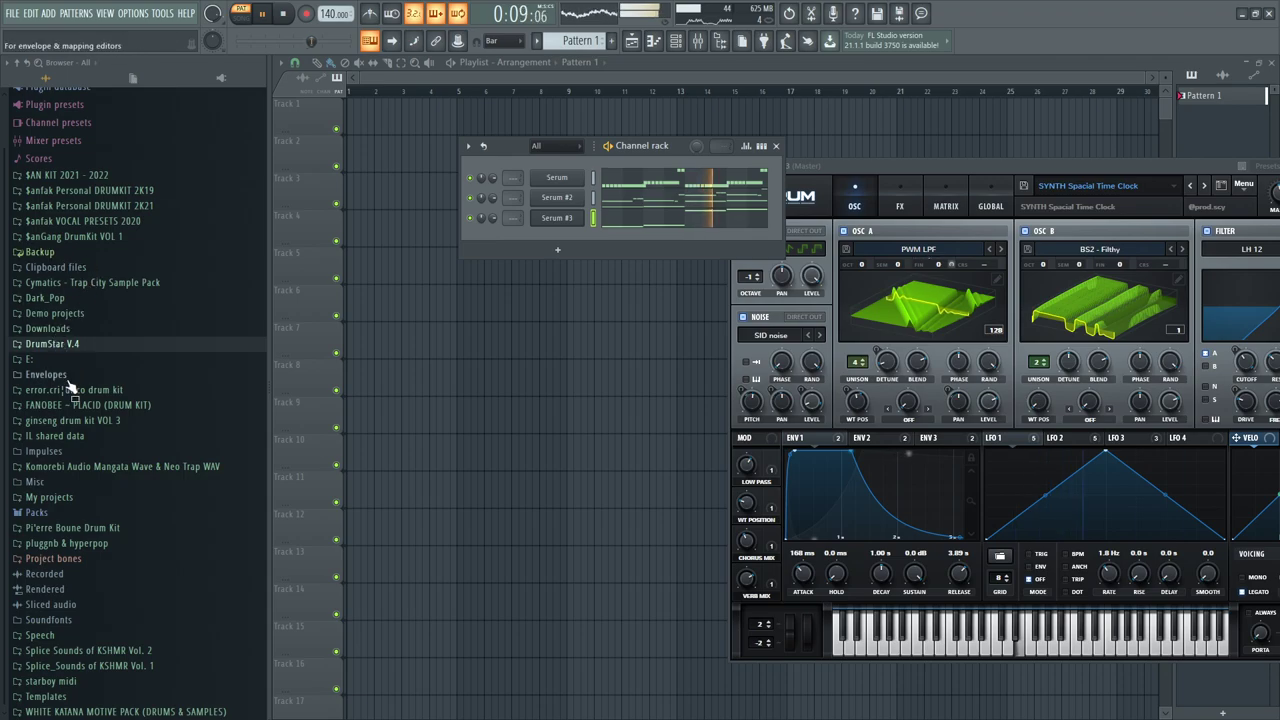
click(31, 360)
scroll(145, 474, down, 5)
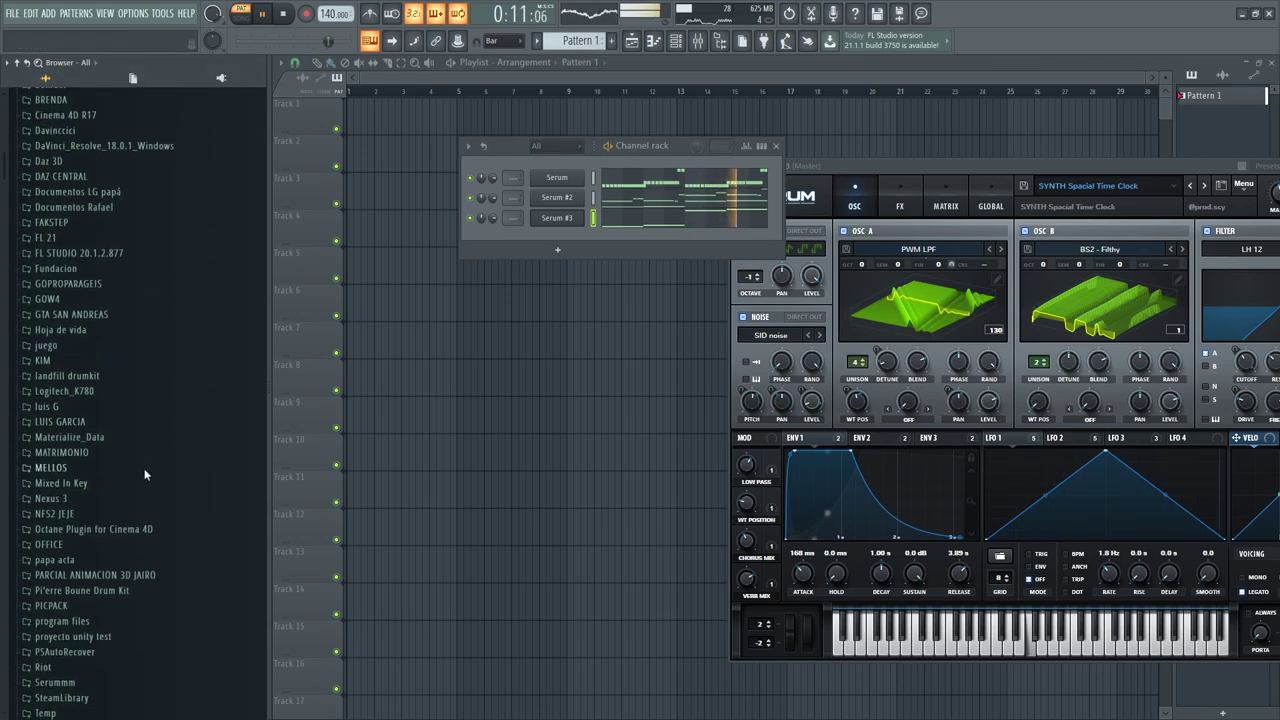
scroll(145, 474, down, 5)
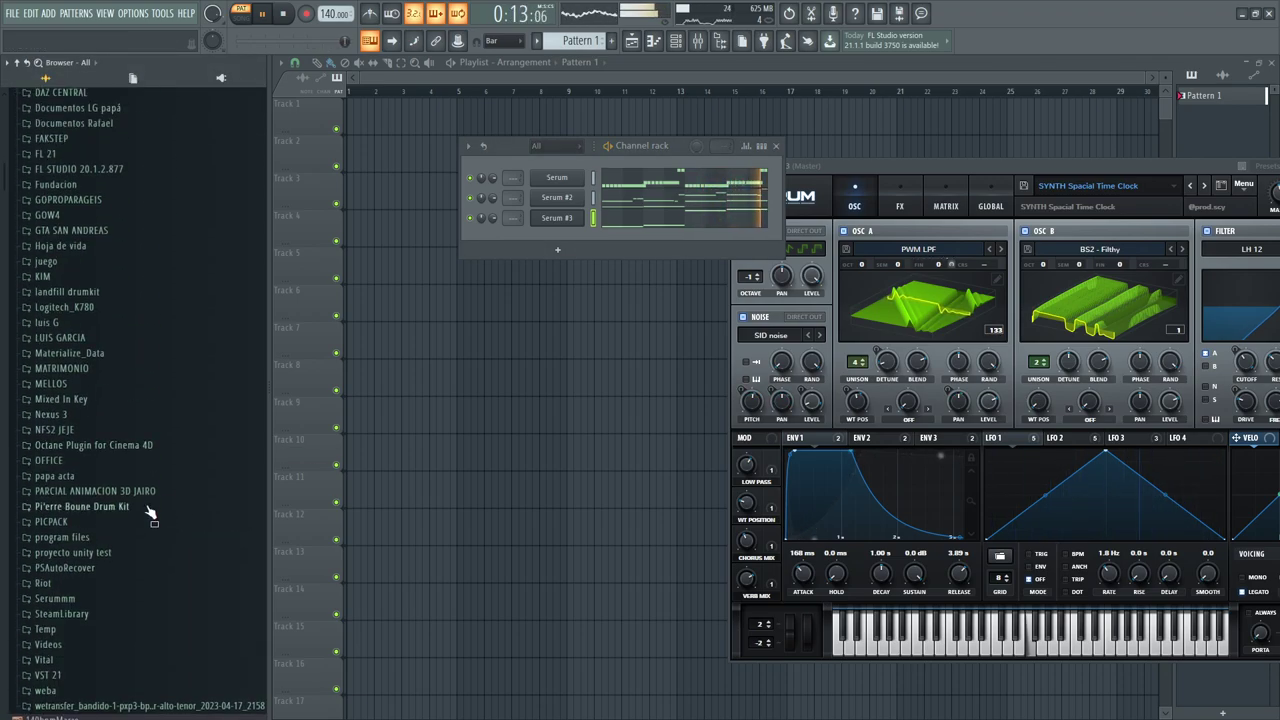
click(264, 16)
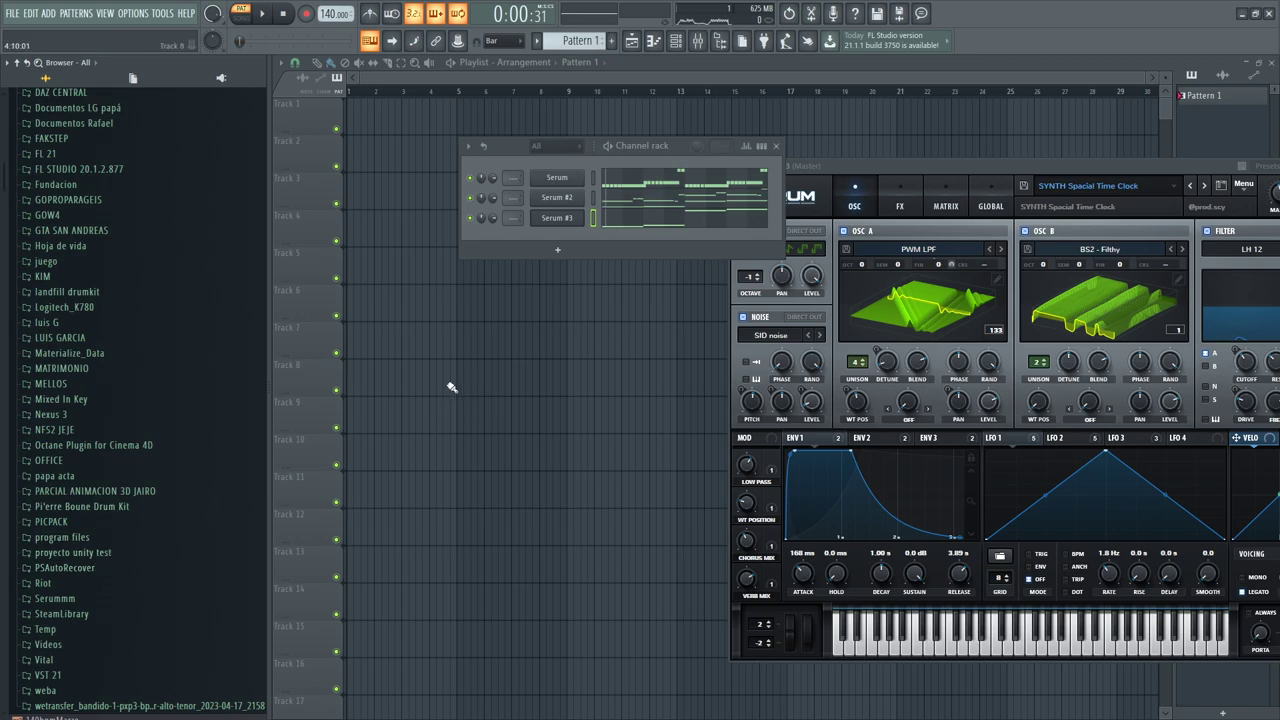
click(285, 16)
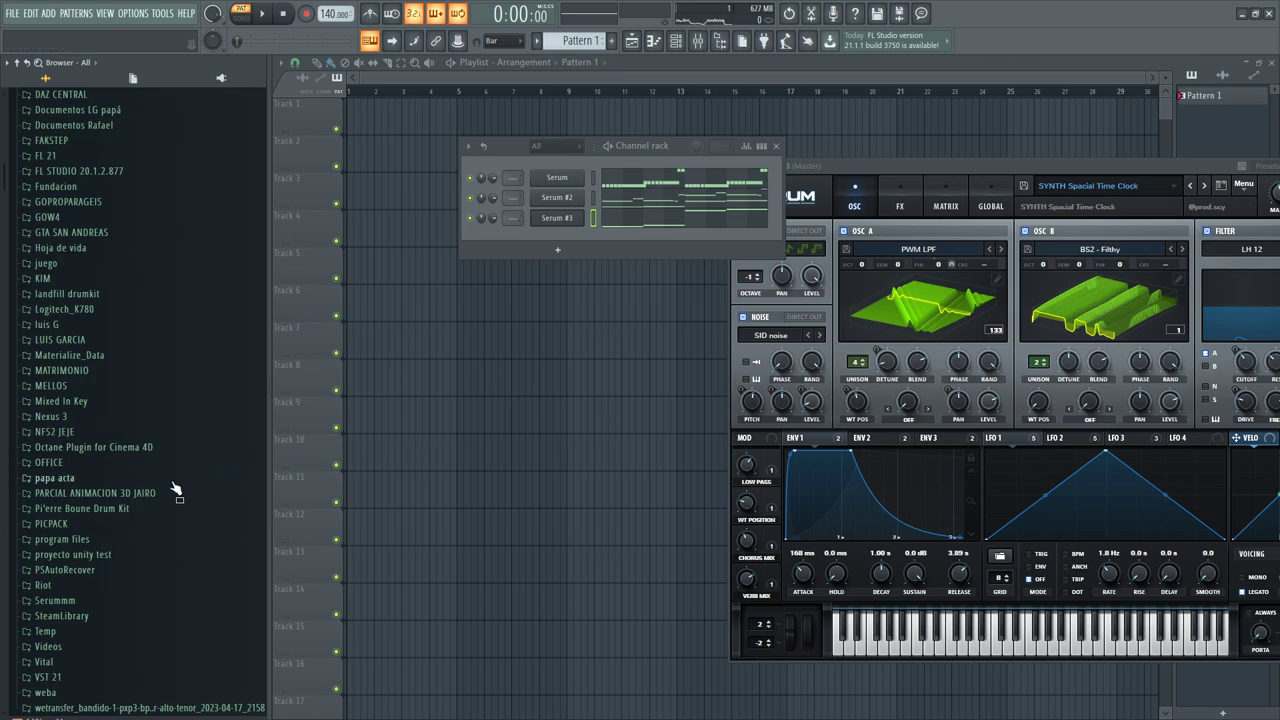
Add the clicky hihat sample from the hatz folder of raccoonz cl0udz drumkit, under FAKSTEP and YNGFK, as a new channel
scroll(68, 487, up, 4)
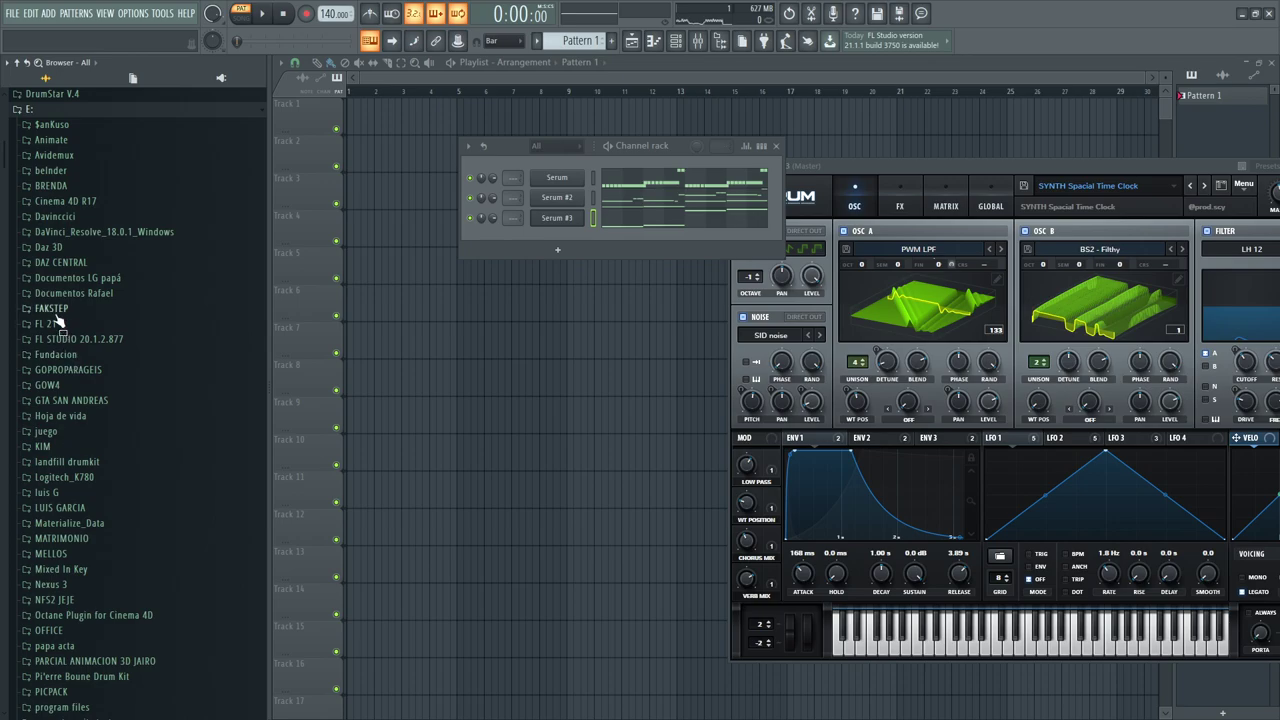
click(55, 311)
click(72, 341)
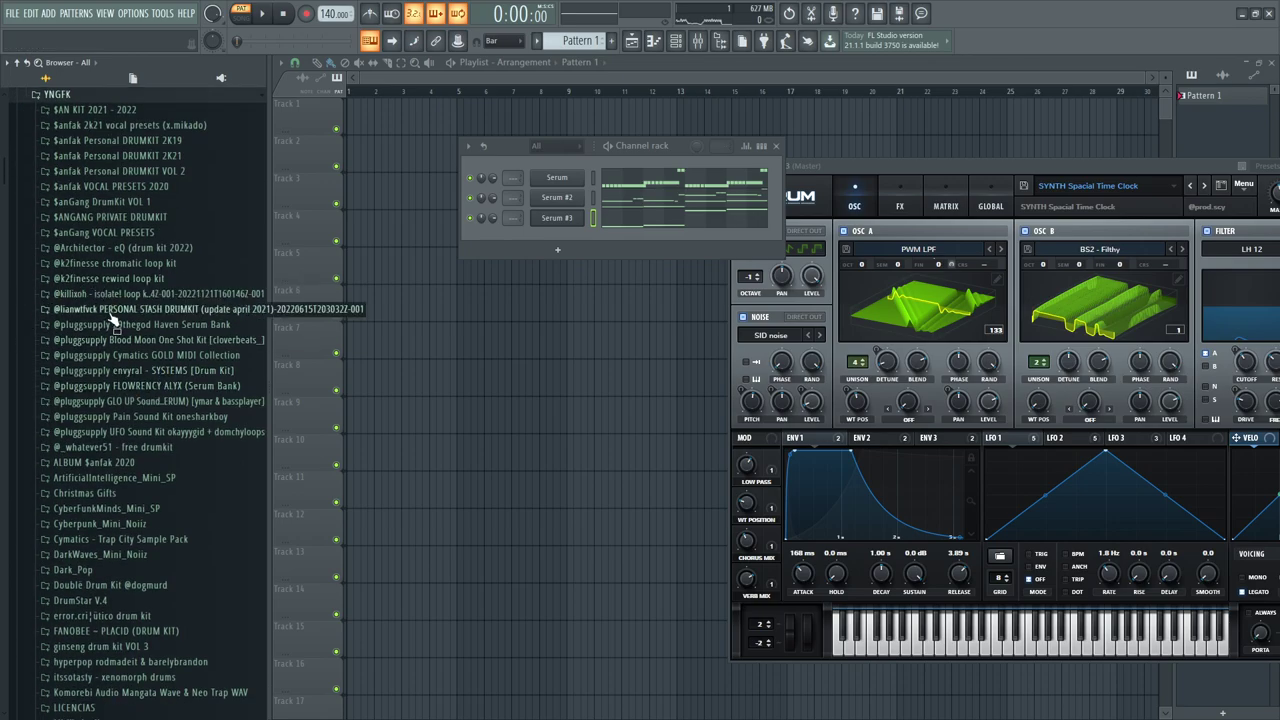
scroll(130, 445, down, 5)
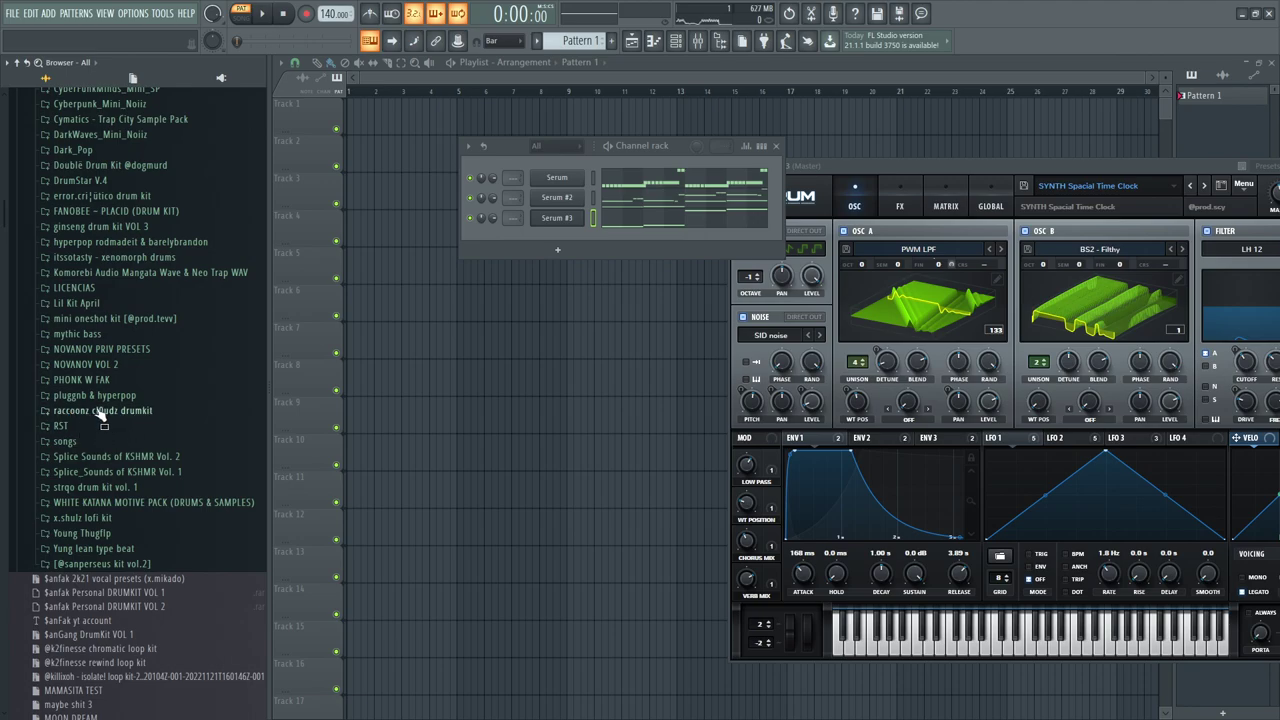
click(103, 412)
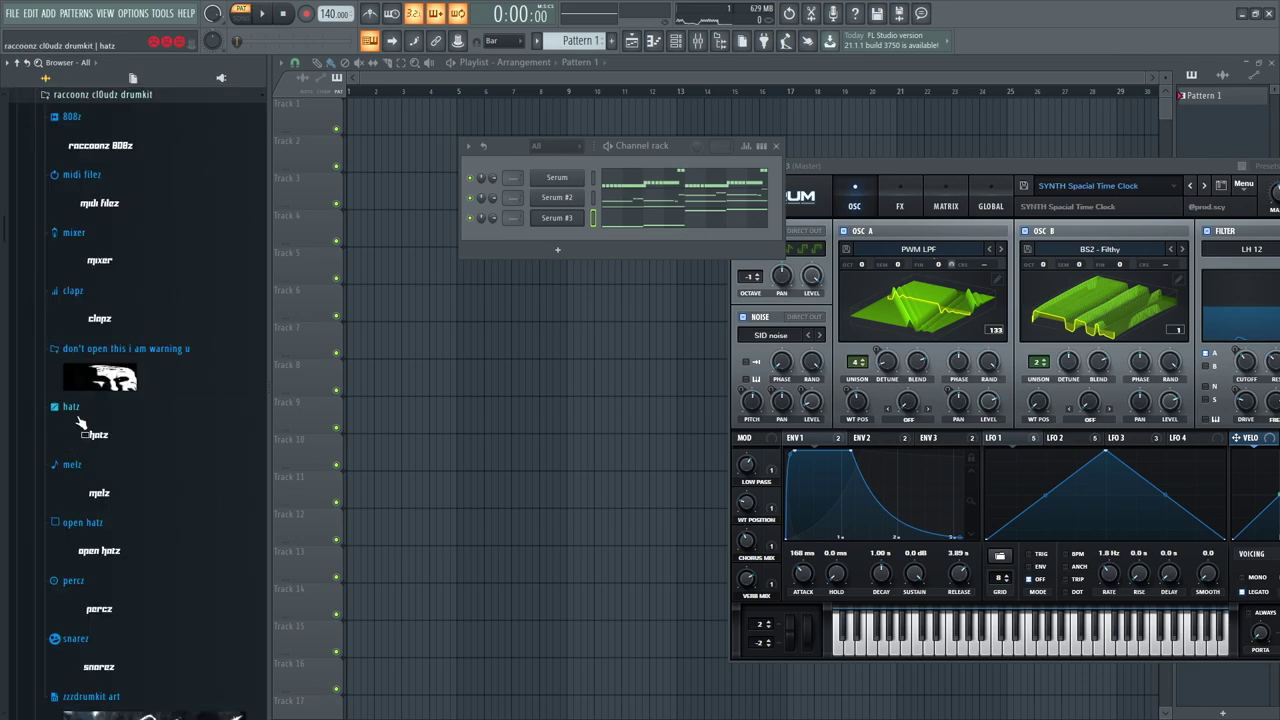
click(92, 436)
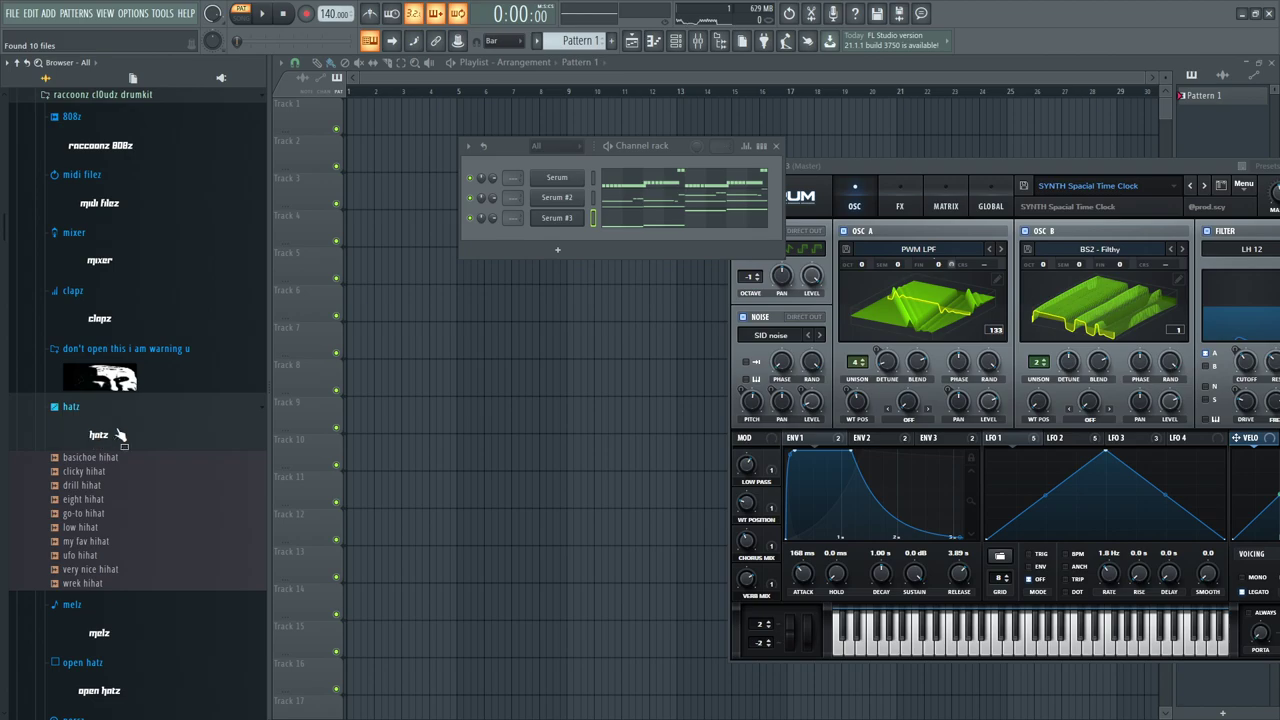
drag(78, 478, 545, 262)
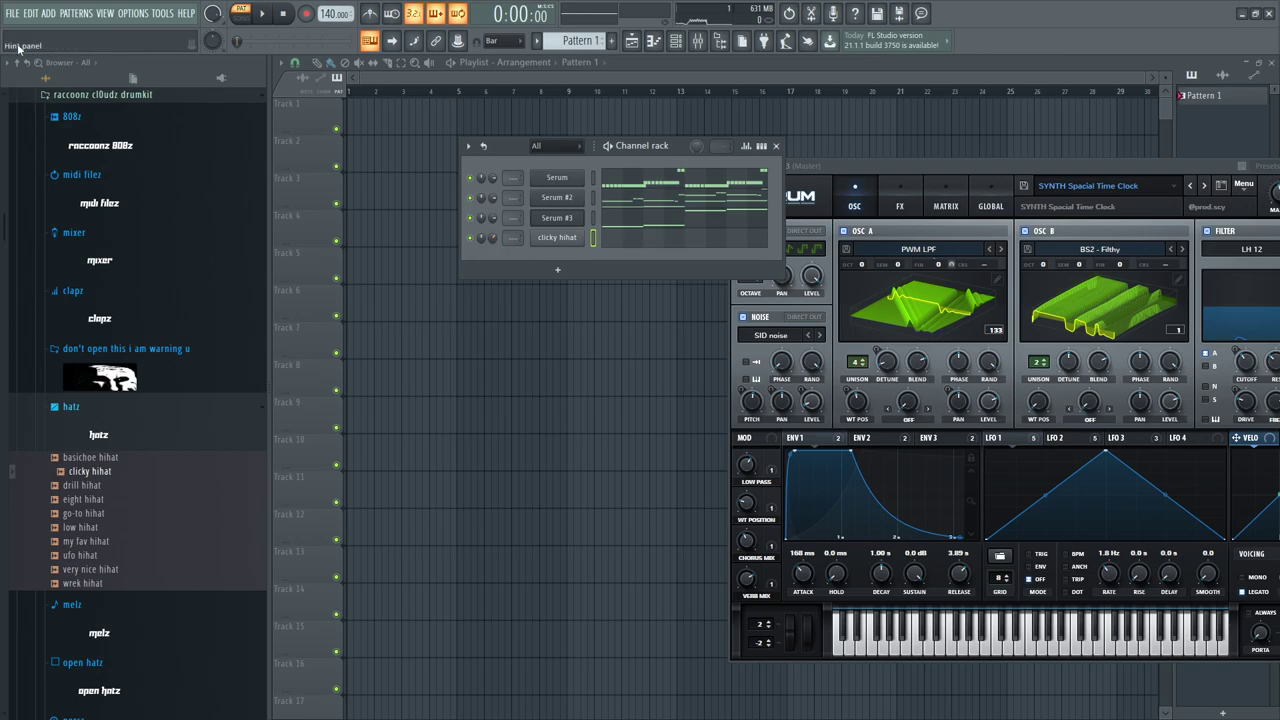
Open the clicky hihat channel's piano roll, bring back the channel rack, and hide the file browser
click(631, 241)
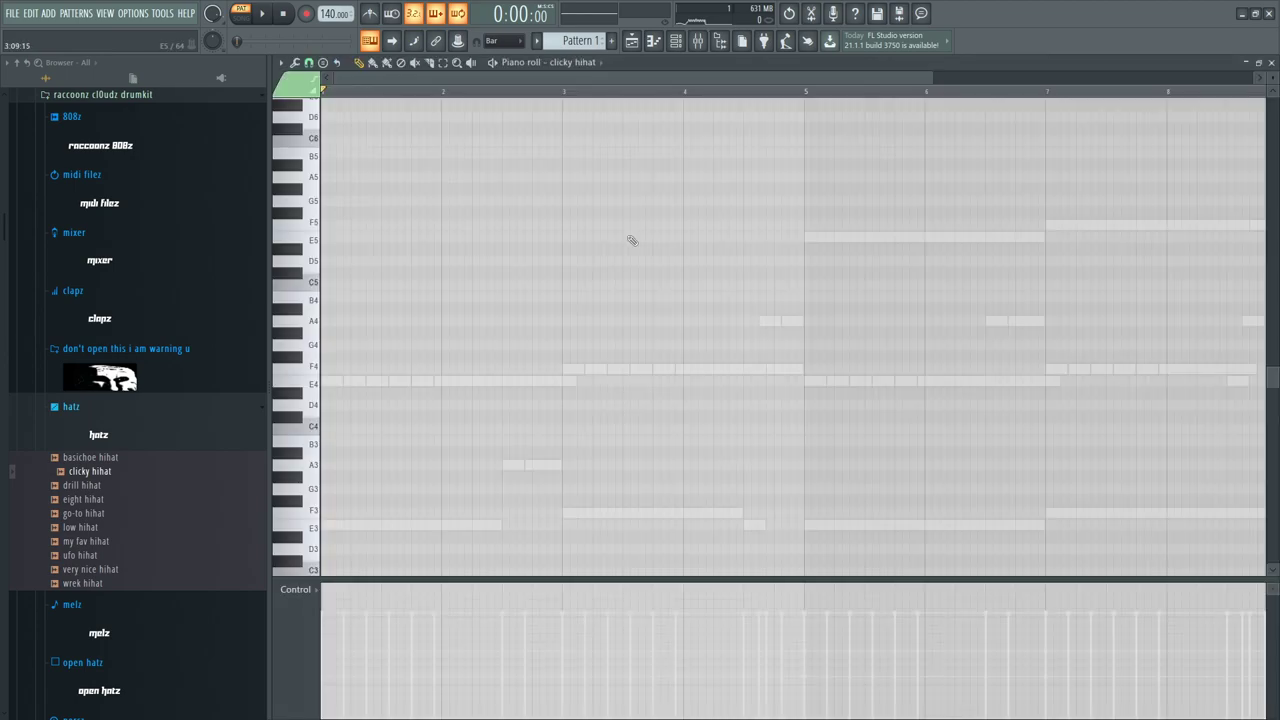
click(656, 40)
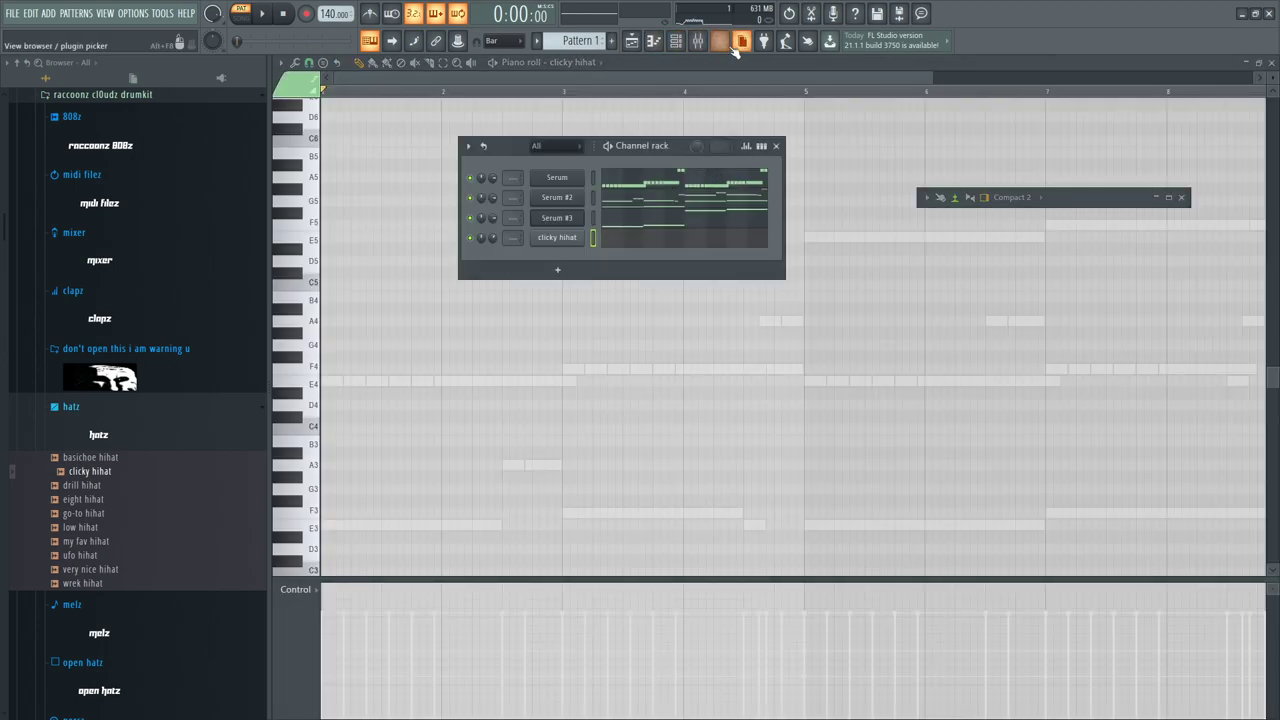
click(720, 43)
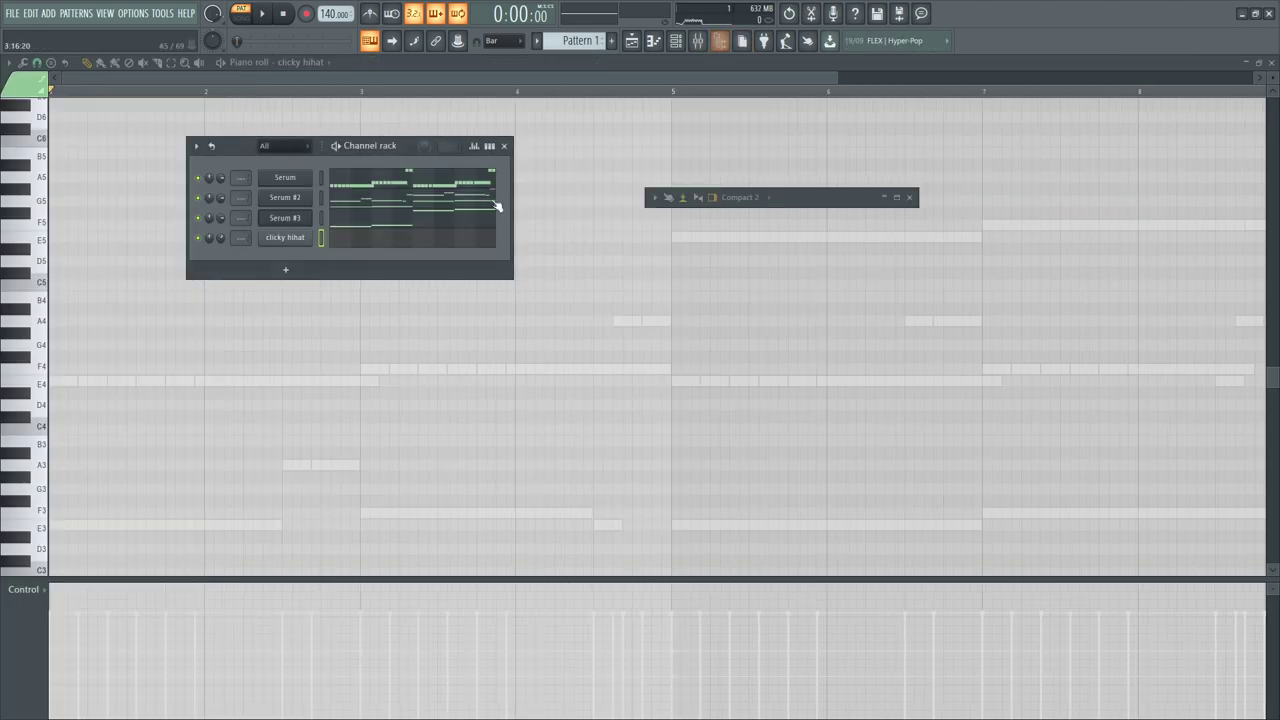
Show the channel rack as a step sequencer and place a clicky hihat hit on step 2
key(space)
click(490, 147)
key(space)
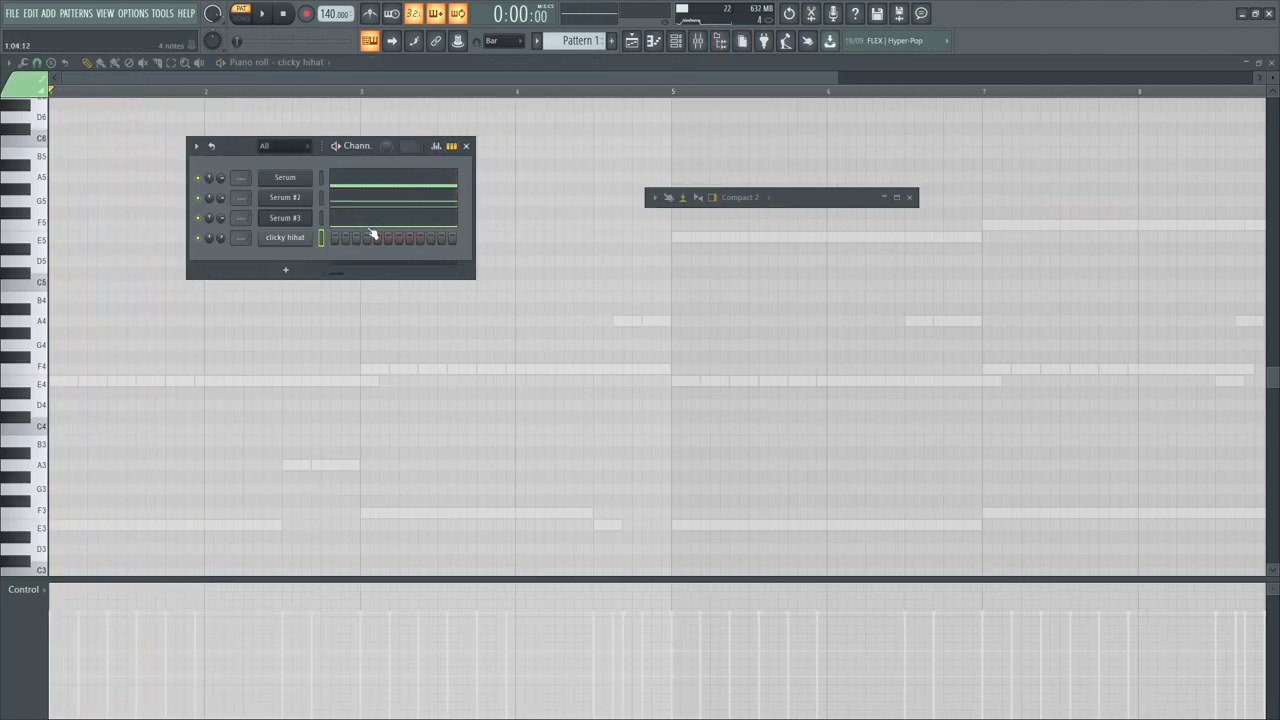
click(345, 238)
key(space)
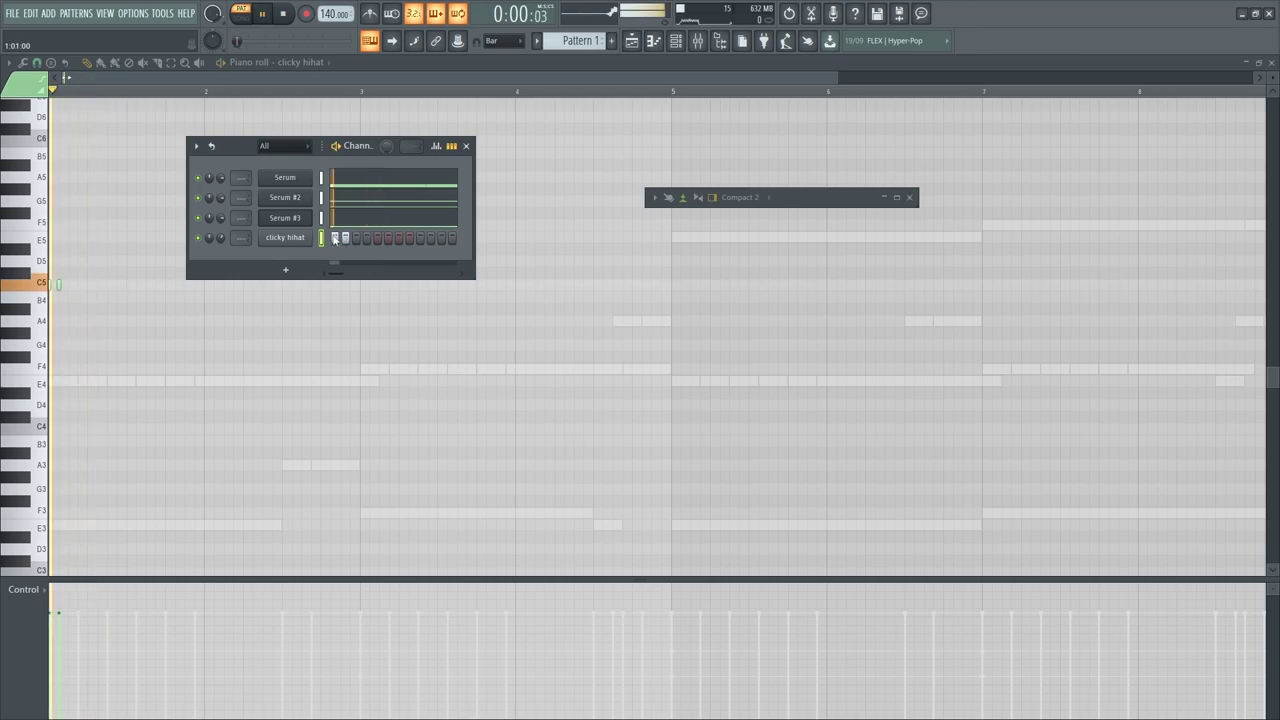
key(space)
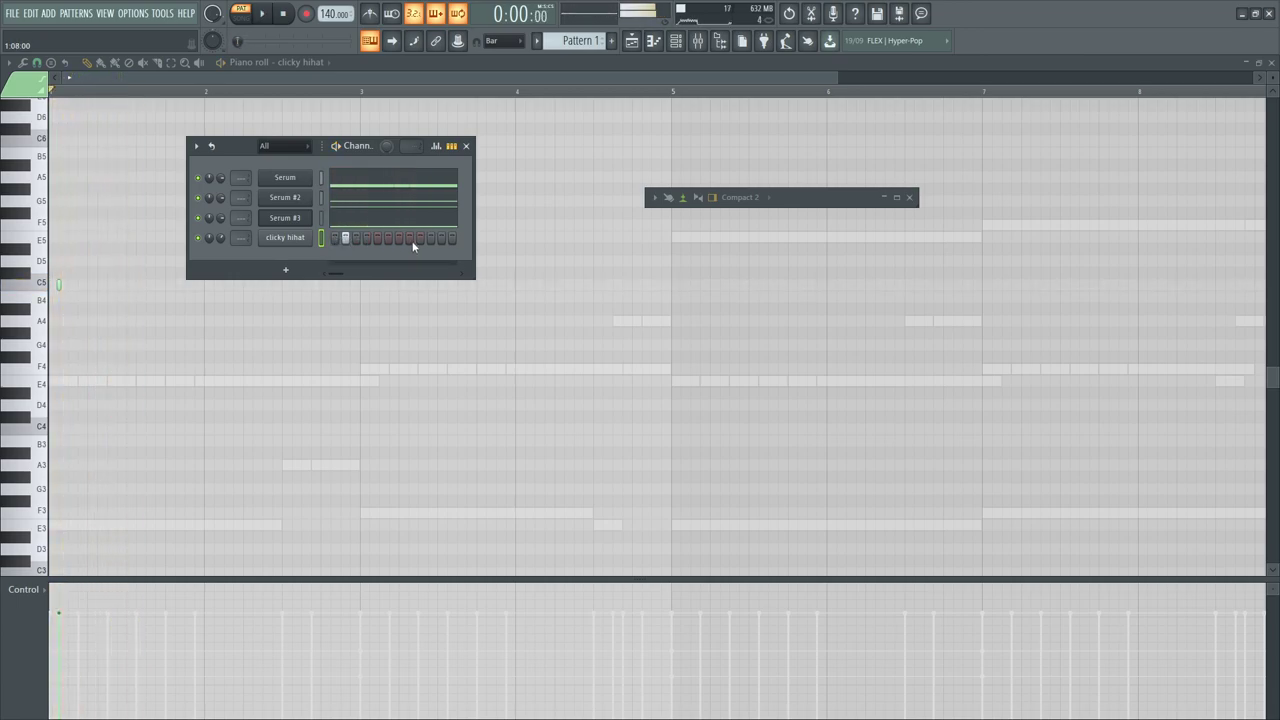
Play the pattern and place clicky hihat hits on steps 10, 11, 17 and 19
key(space)
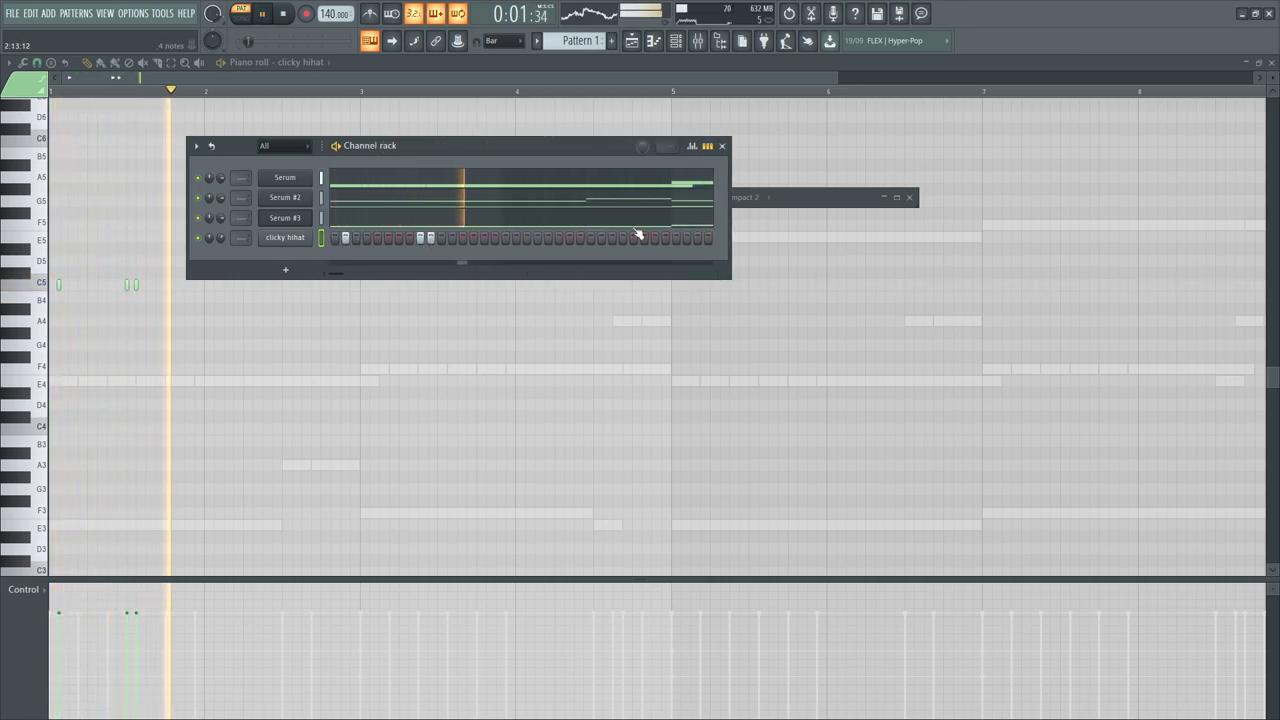
click(420, 238)
click(442, 238)
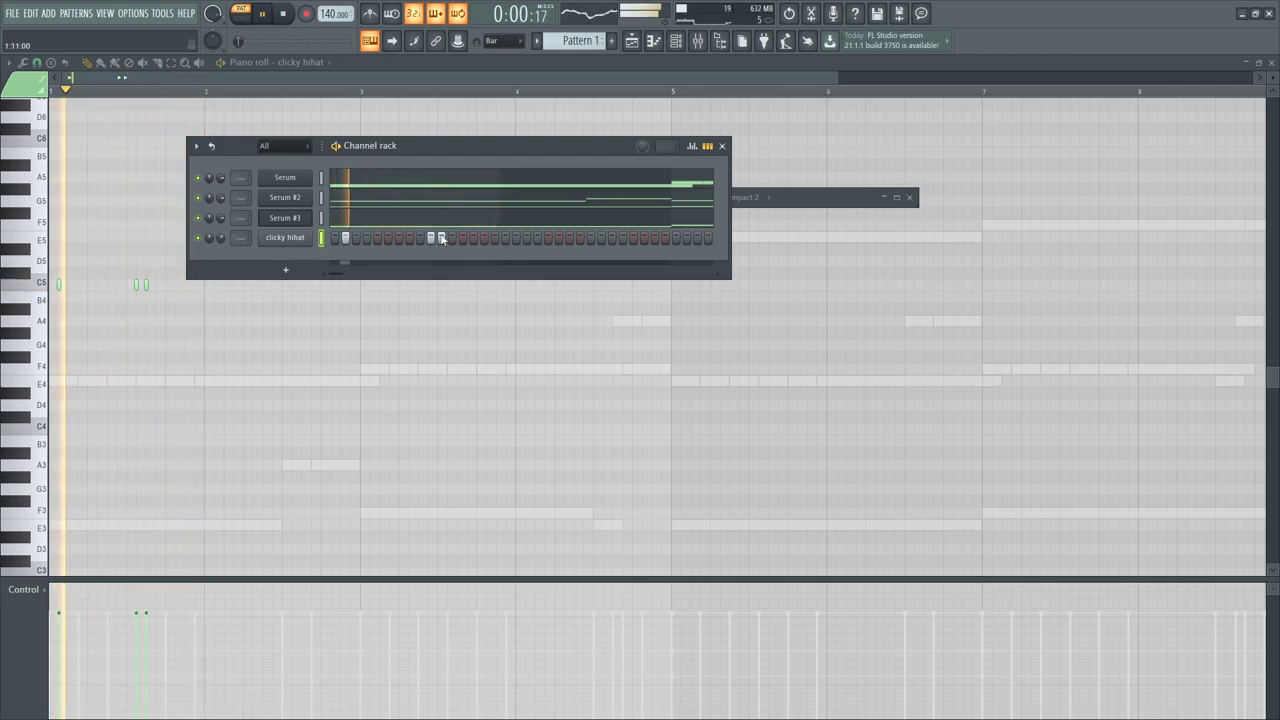
click(506, 238)
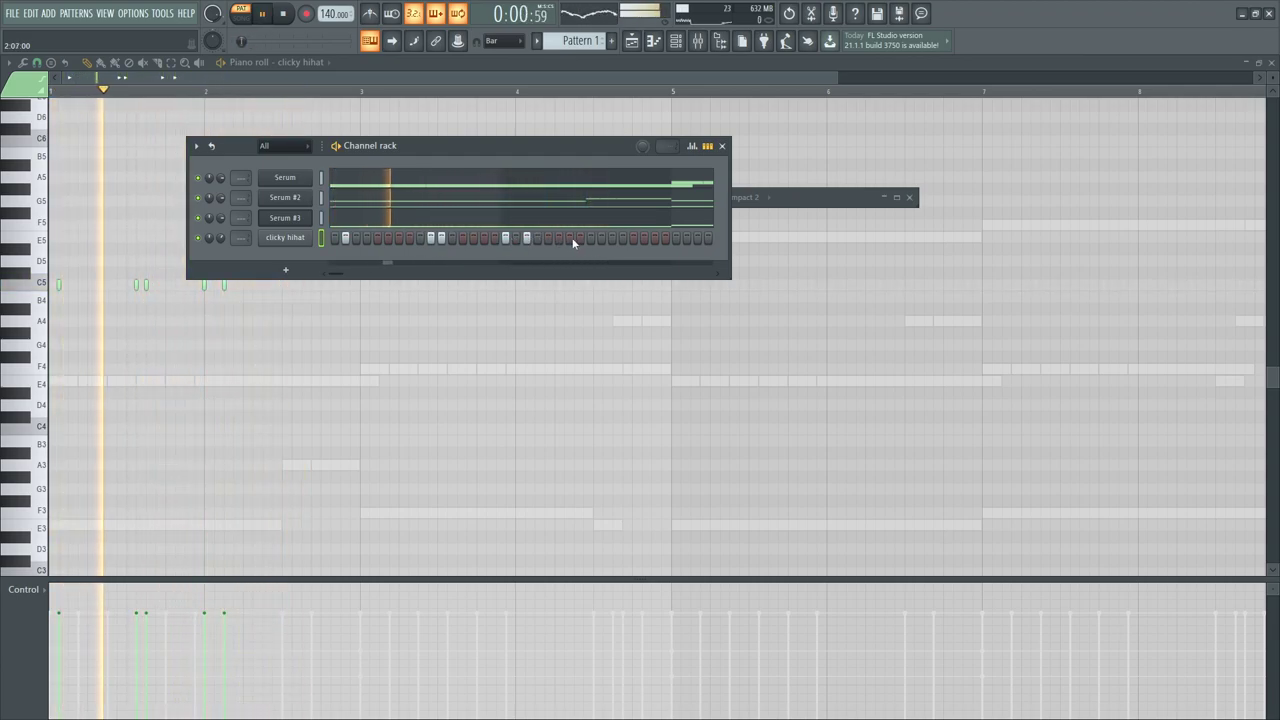
Try clicky hihat hits around steps 21 to 24 against playback, keeping only the one on step 23
click(580, 238)
key(space)
key(space)
click(558, 238)
click(548, 238)
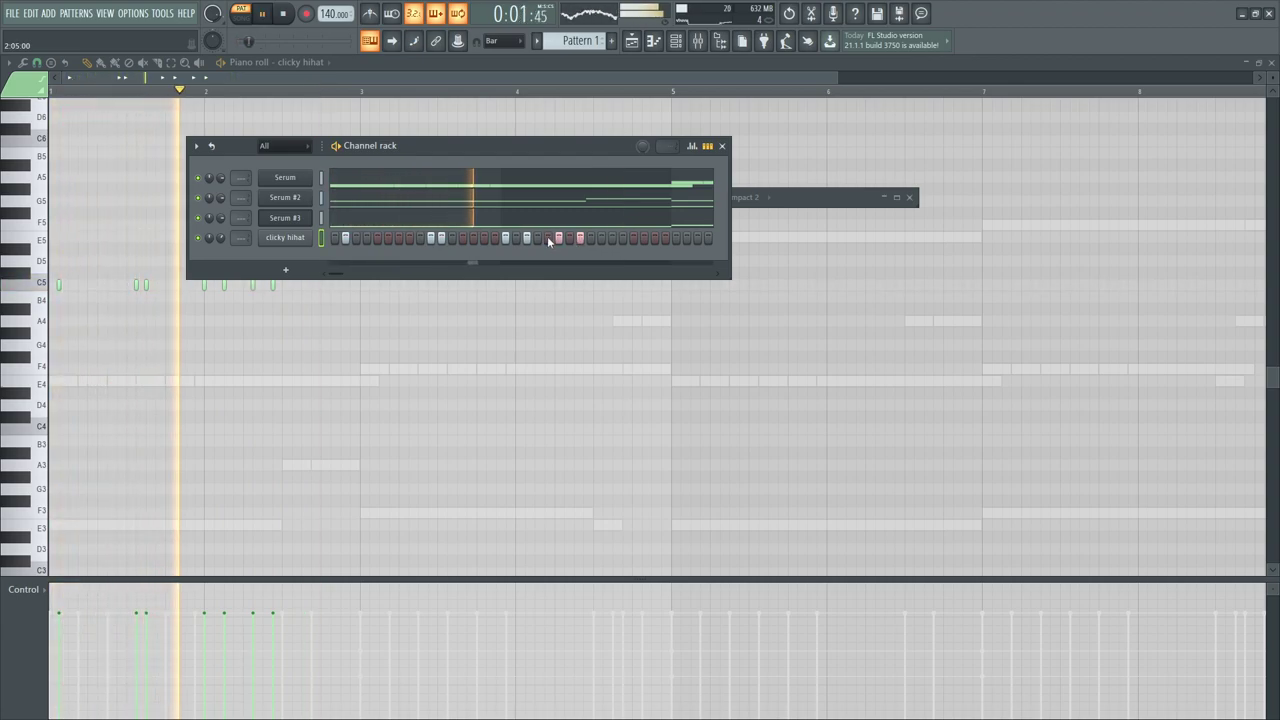
right_click(558, 238)
key(space)
key(space)
click(569, 238)
right_click(580, 238)
right_click(548, 238)
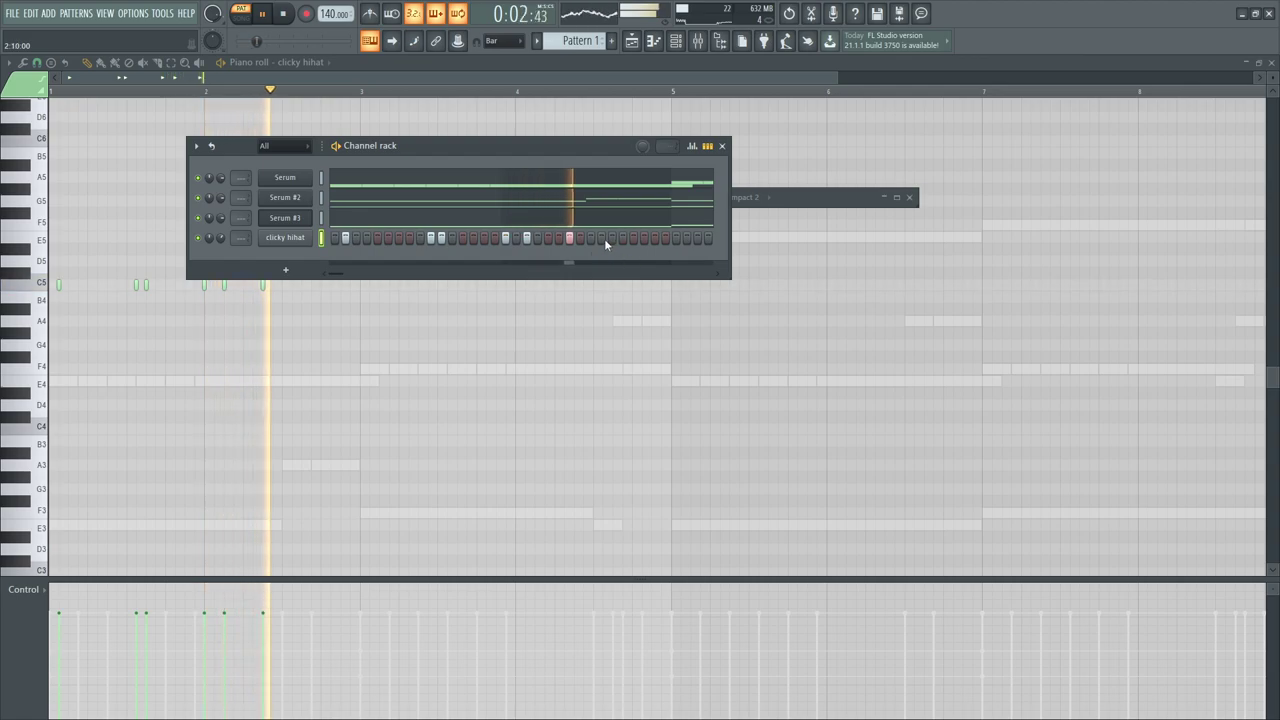
Add clicky hihat hits on steps 26 and 27, clearing the trial hit on step 25
click(592, 238)
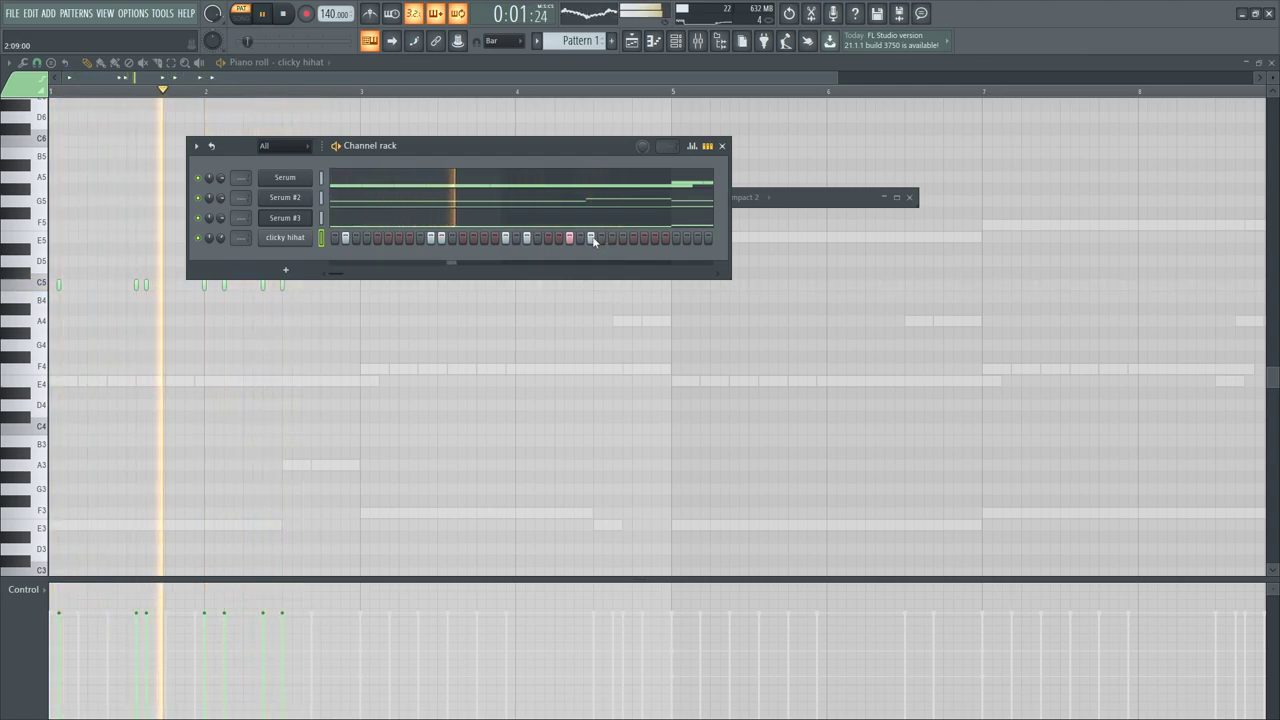
click(610, 239)
right_click(592, 239)
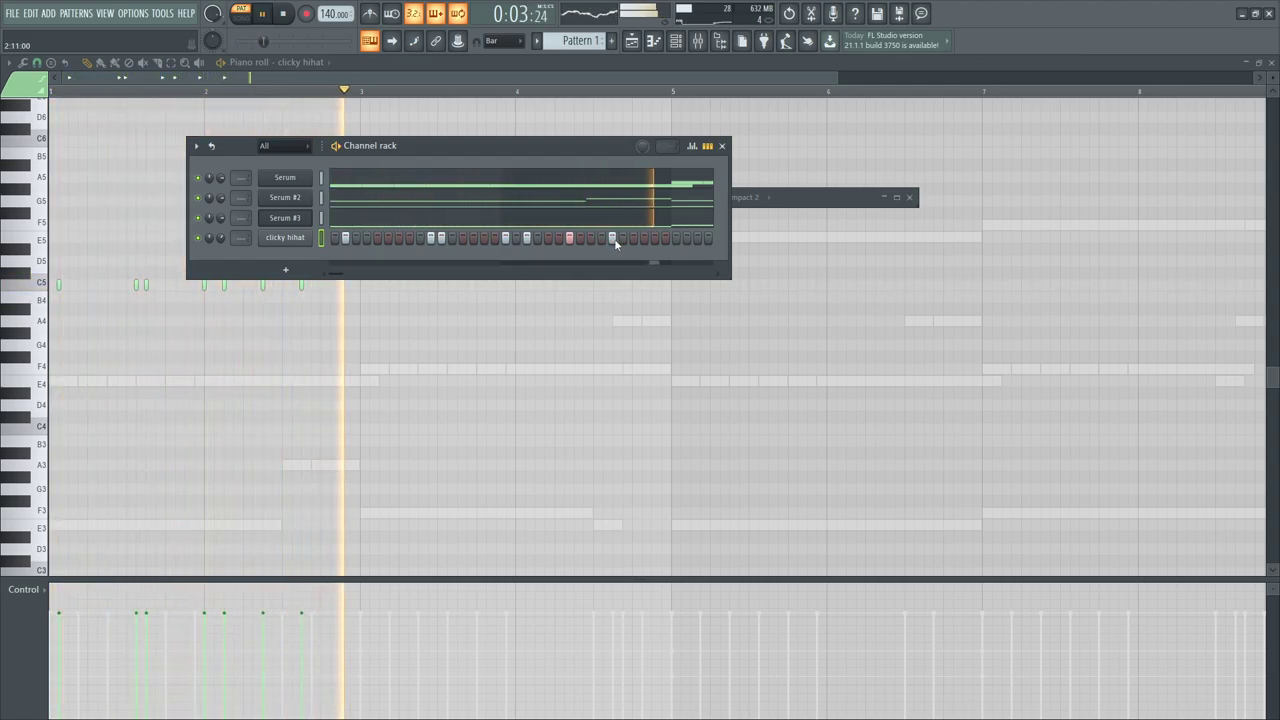
click(601, 238)
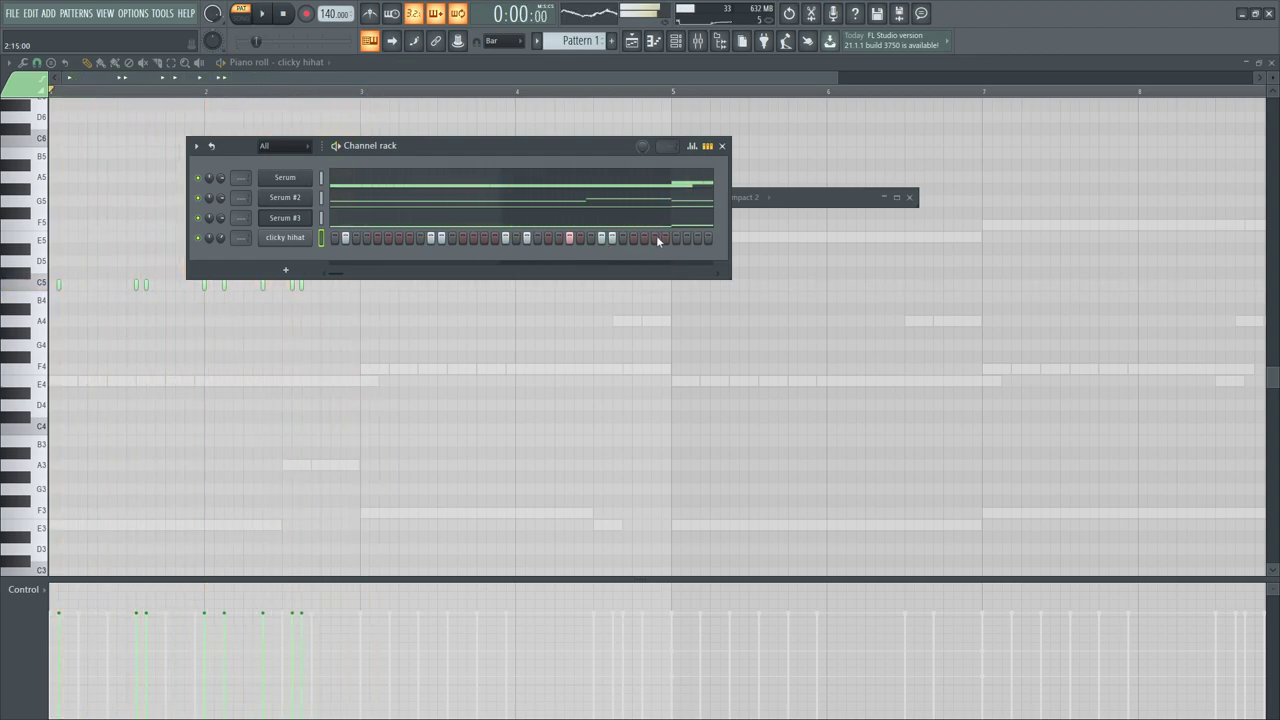
Try clicky hihat hits on steps 29 to 31 and keep only the one on step 30
click(633, 238)
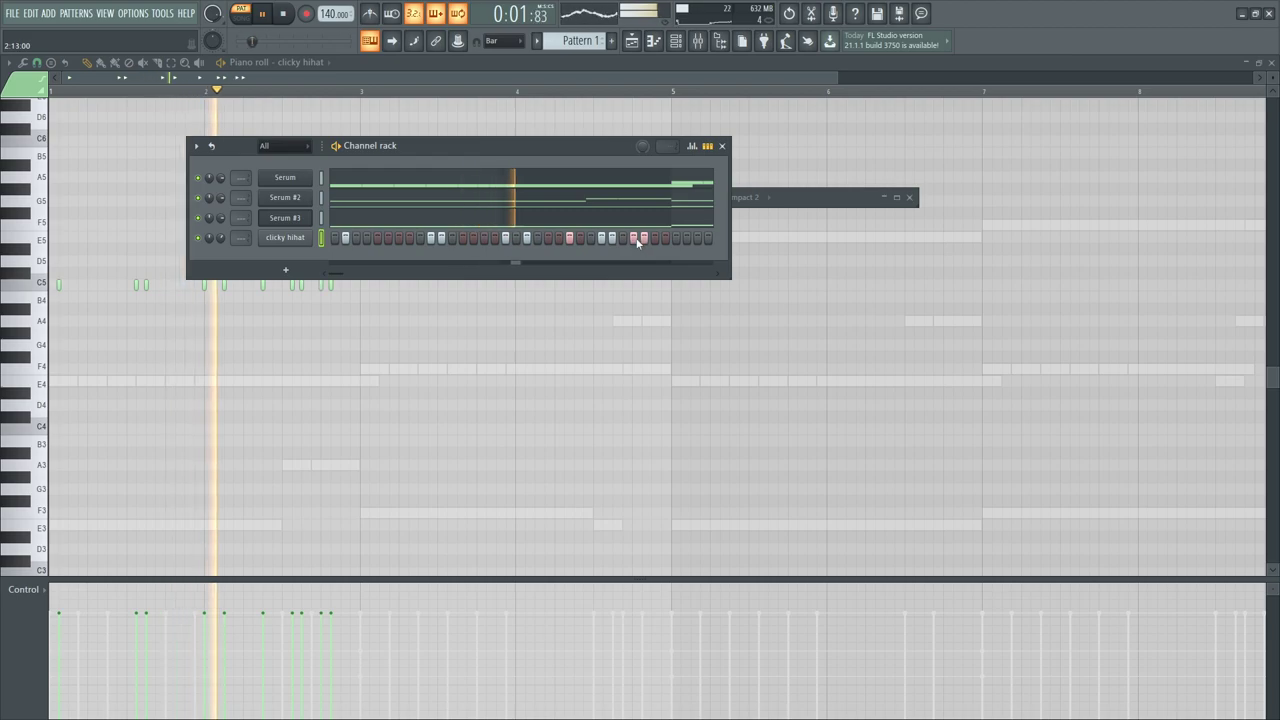
click(644, 238)
right_click(634, 238)
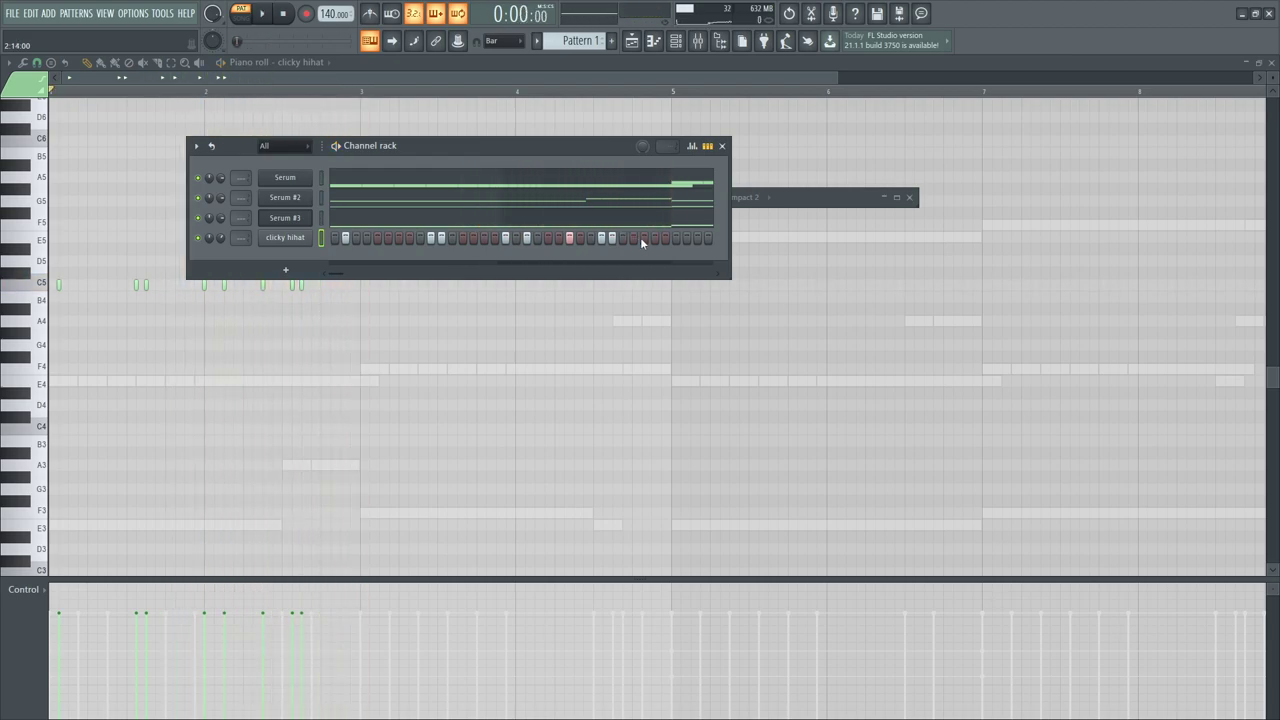
right_click(645, 239)
click(653, 239)
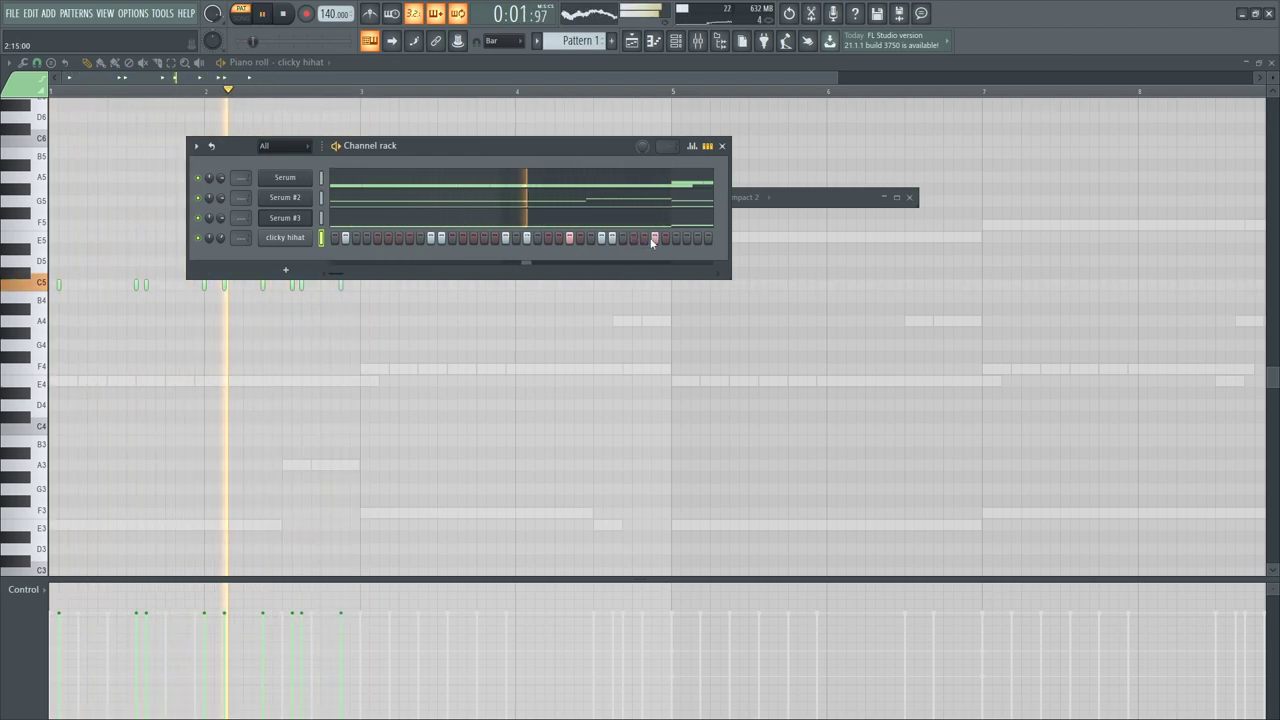
right_click(654, 238)
click(645, 238)
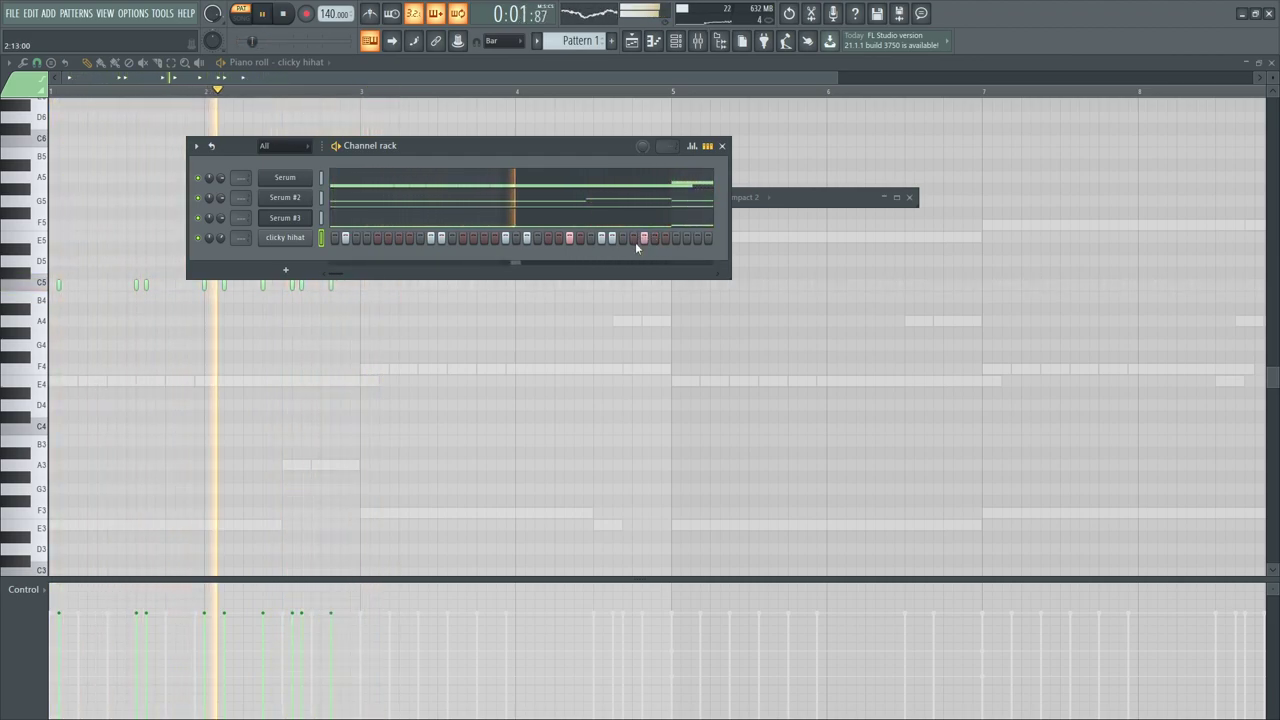
Return the channel rack to the piano roll overview, open the clicky hihat piano roll, and stop playback
click(707, 146)
click(428, 219)
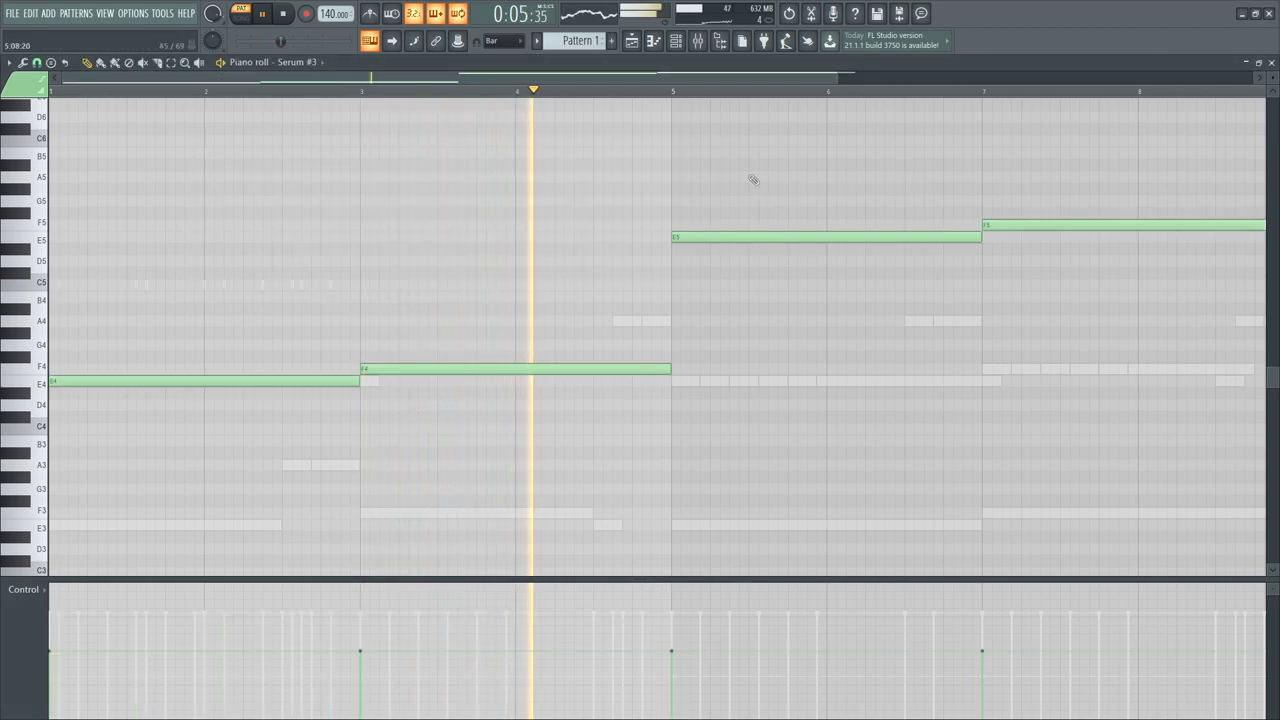
click(676, 41)
click(434, 240)
key(space)
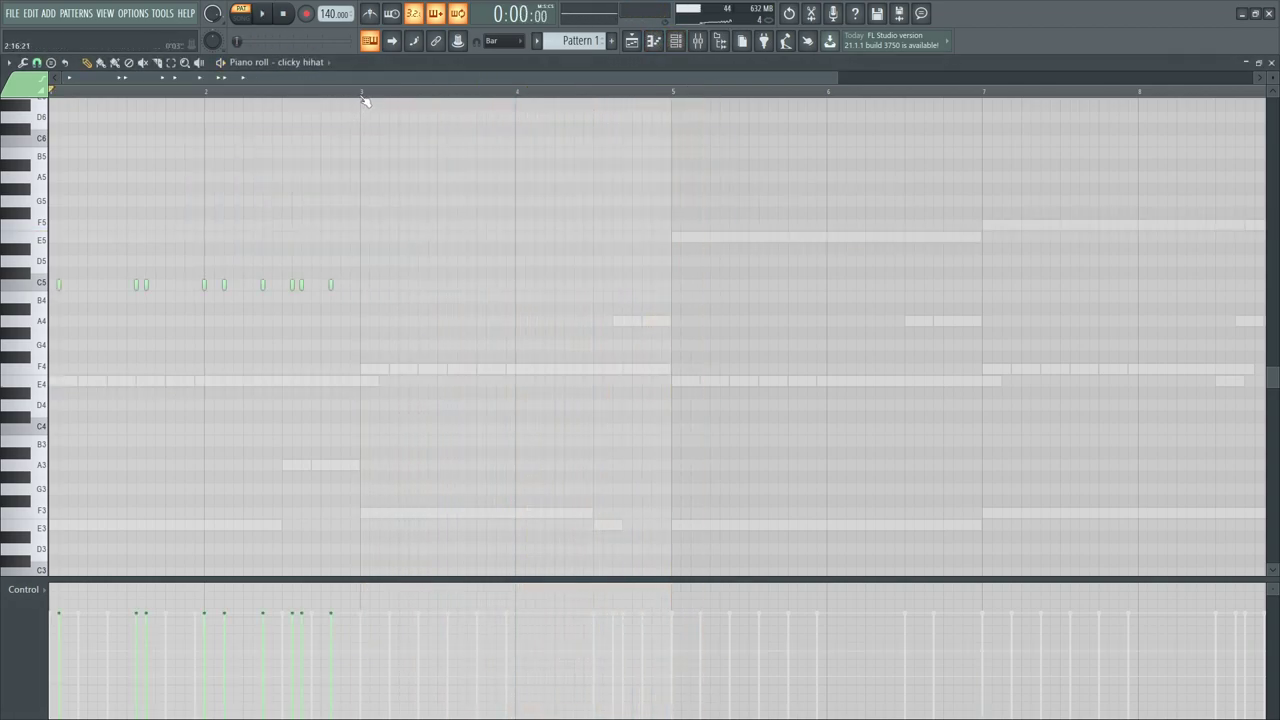
Select the clicky hihat notes in bars 1 and 2, duplicate them into bars 3 and 4, and deselect
drag(363, 100, 77, 113)
key(ctrl+b)
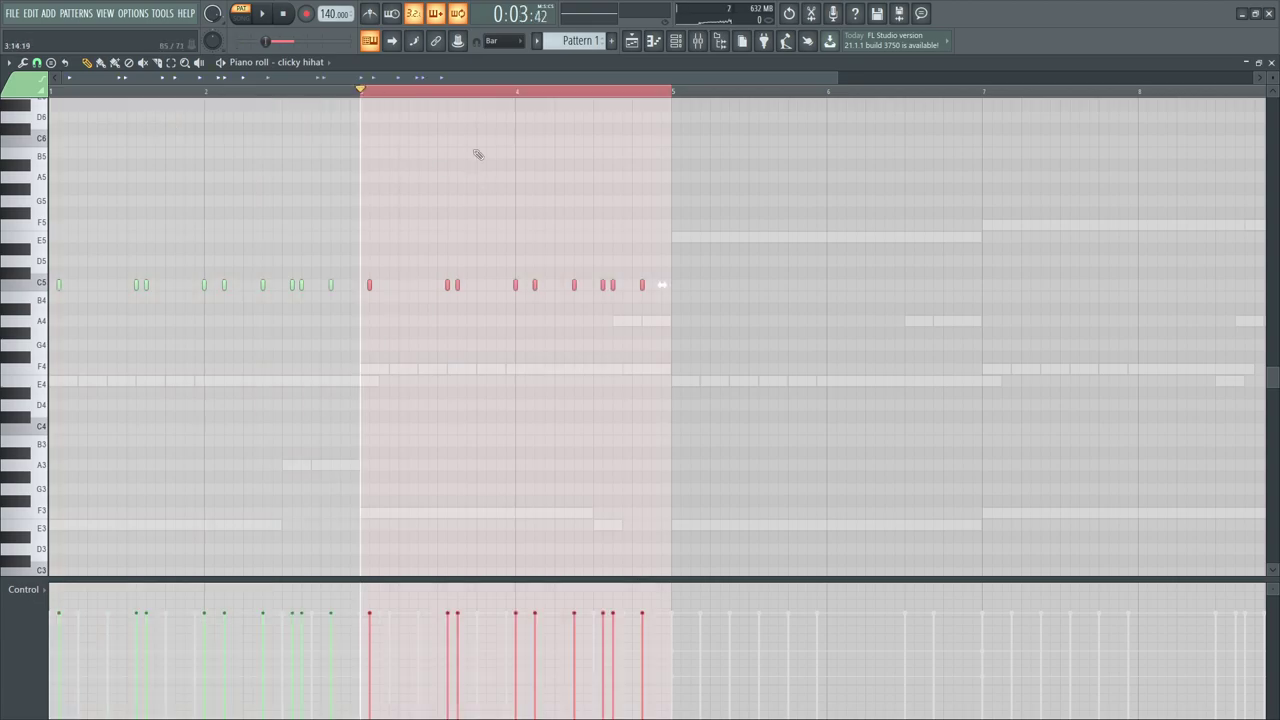
click(369, 286)
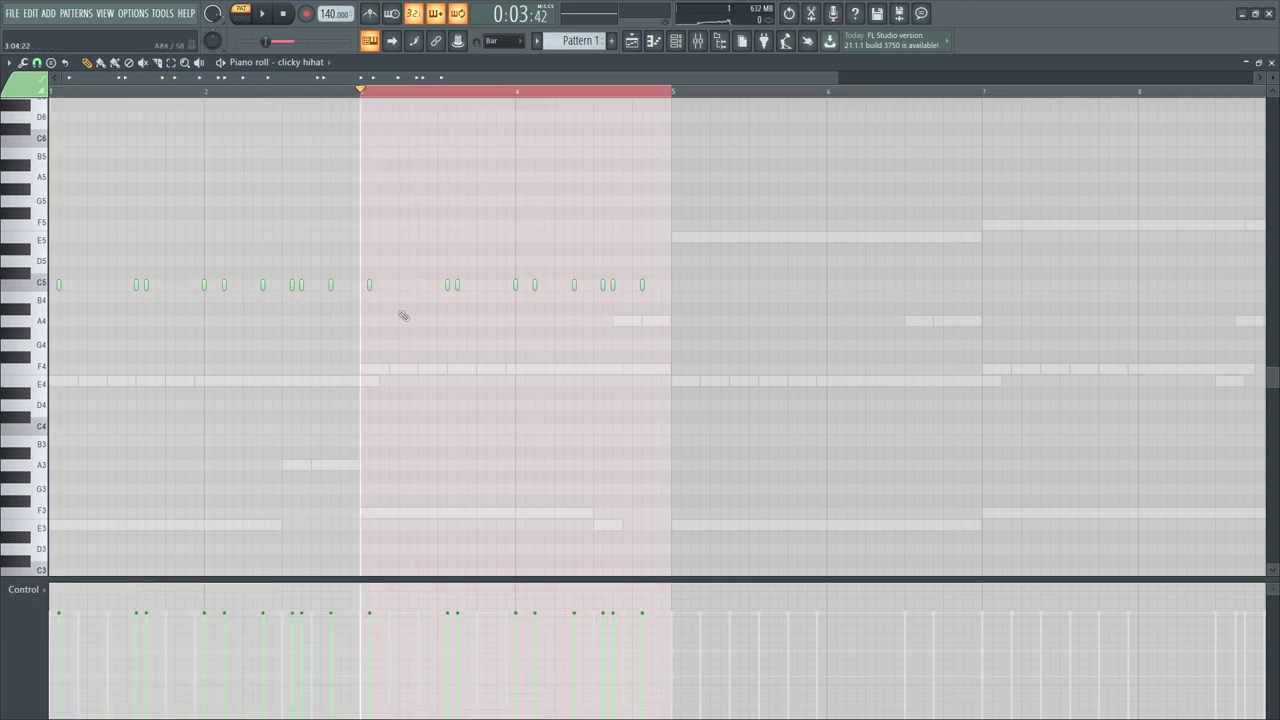
Add three quieter C5 hihat notes between the hits in bars 3 and 4, and play back the section
scroll(409, 87, up, 3)
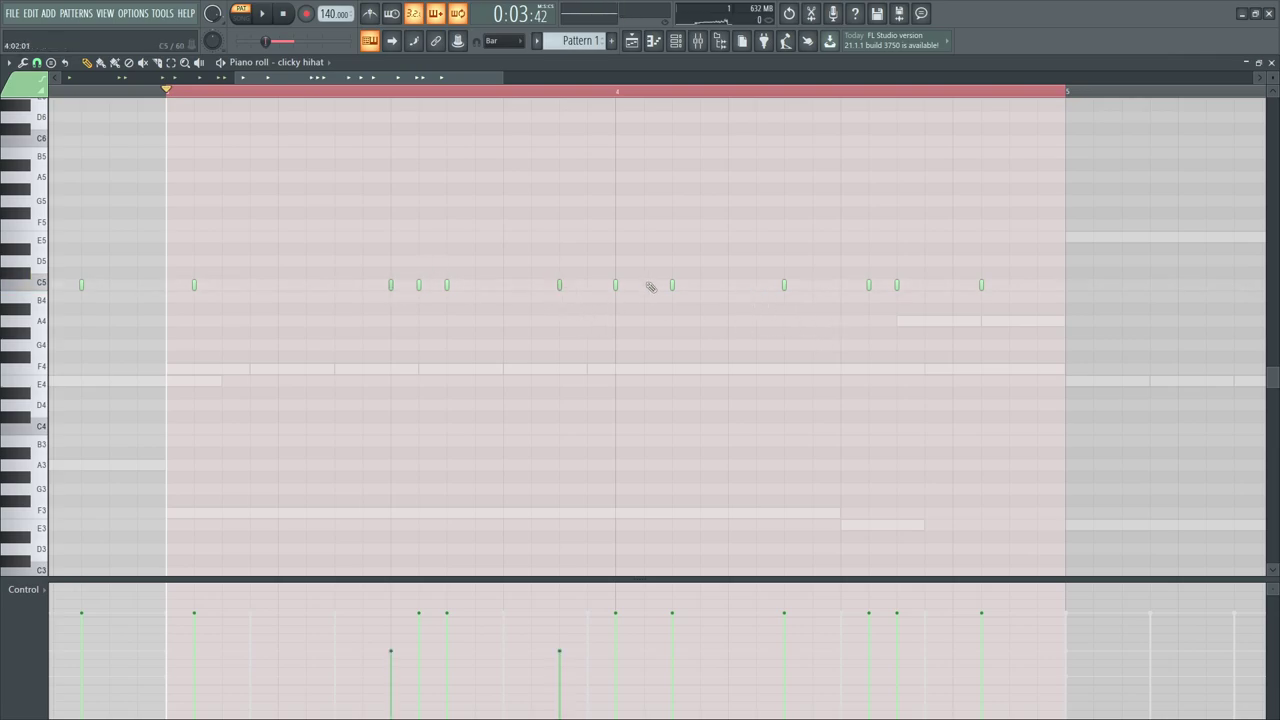
key(space)
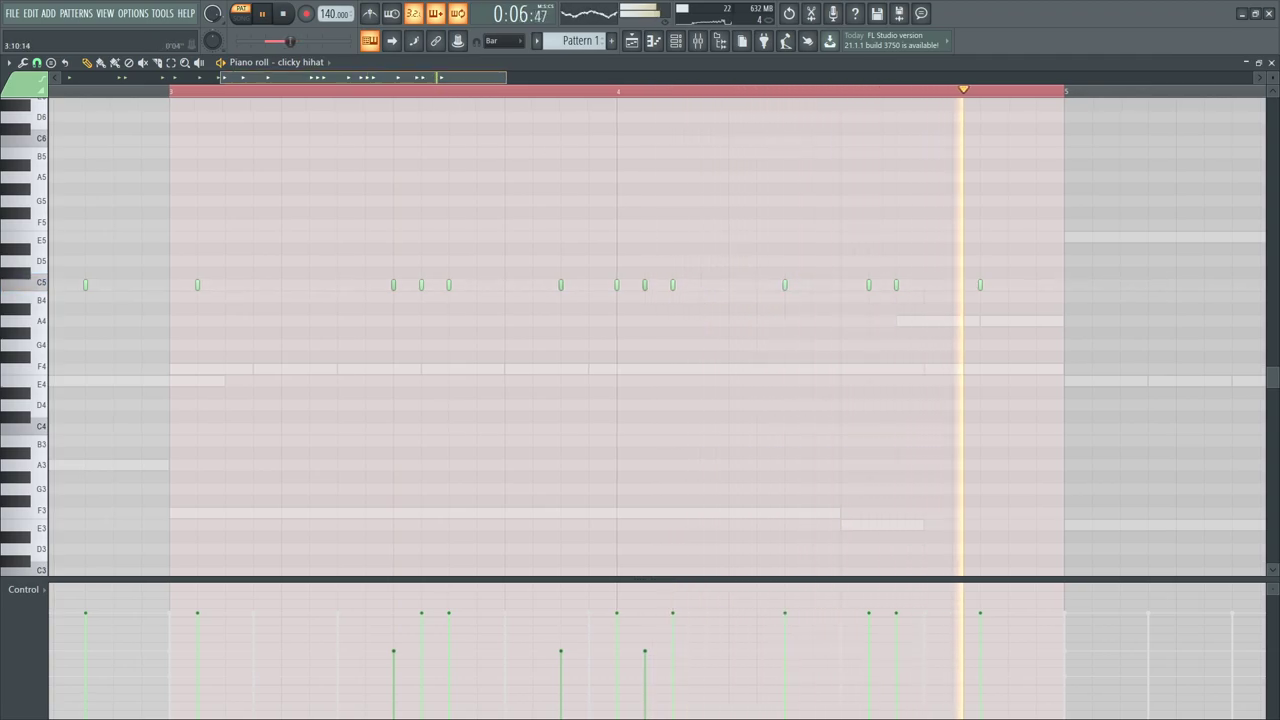
scroll(365, 95, down, 4)
key(space)
Play the four-bar hihat pattern and duplicate all its notes into bars 5 to 8
drag(278, 92, 148, 92)
key(space)
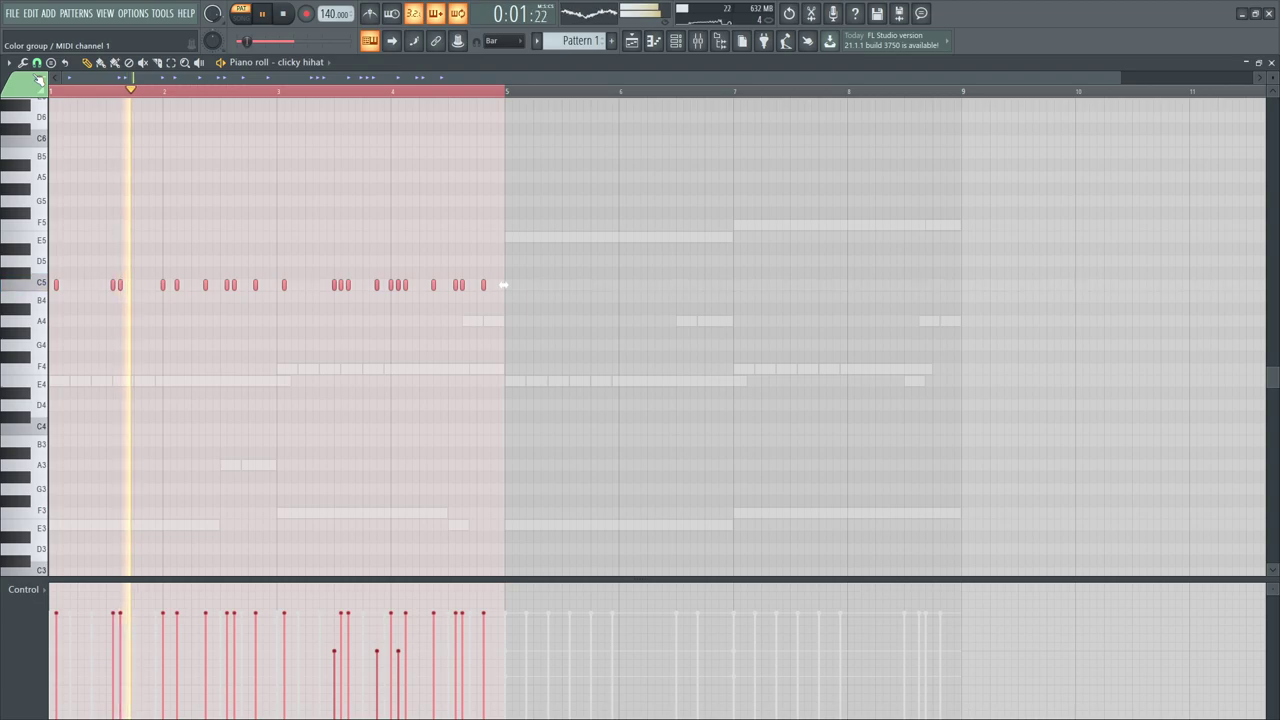
key(ctrl+d)
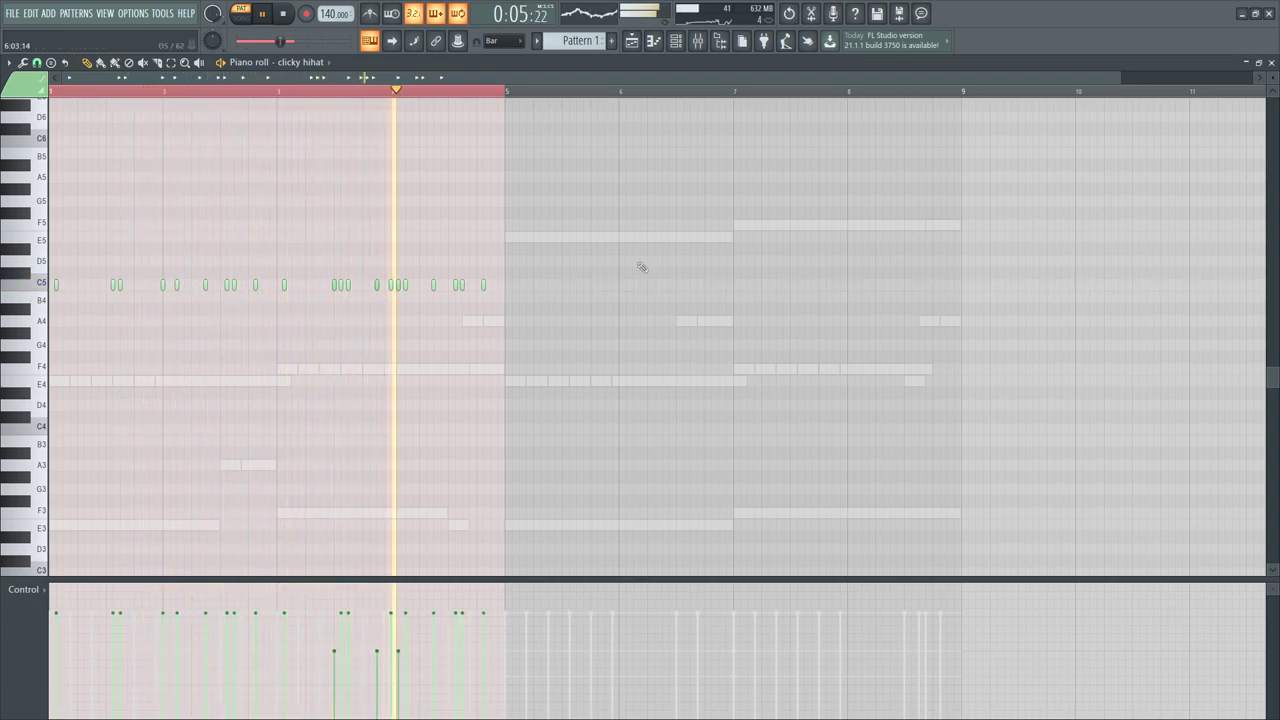
key(ctrl+a)
key(ctrl+b)
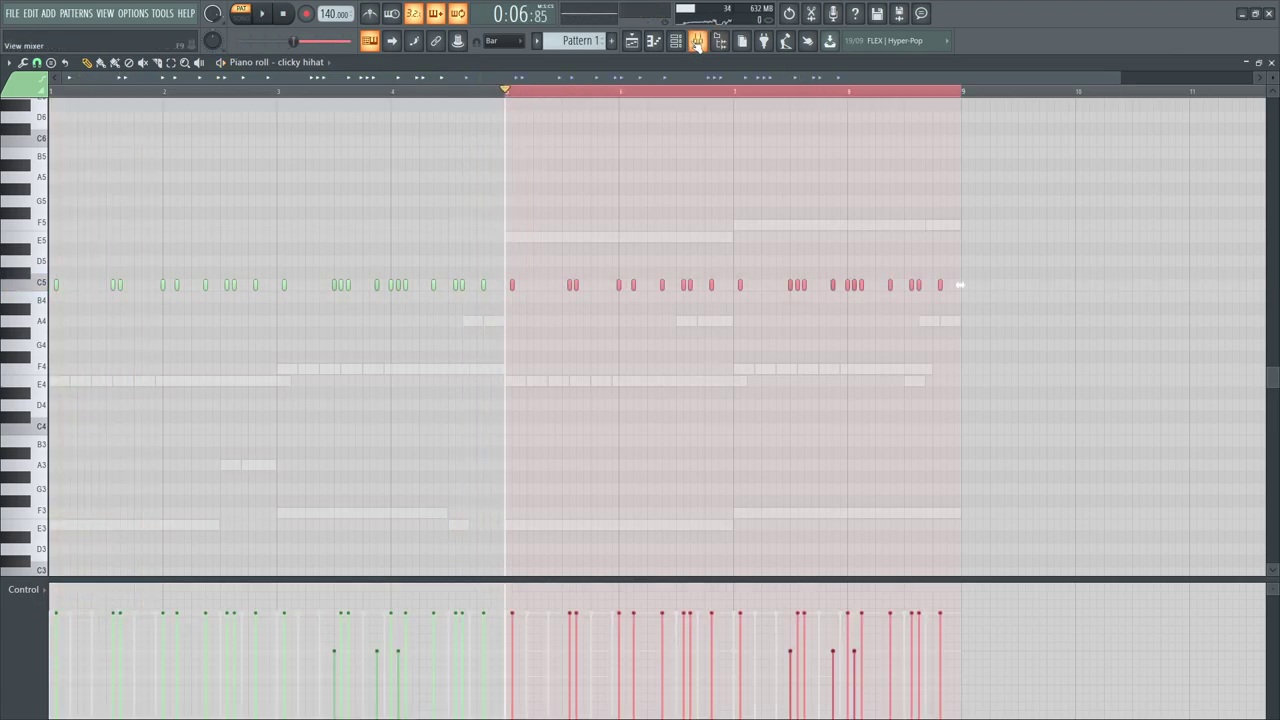
Transpose all clicky hihat notes down eight semitones to E4, deselect them, and play the pattern
key(ctrl+a)
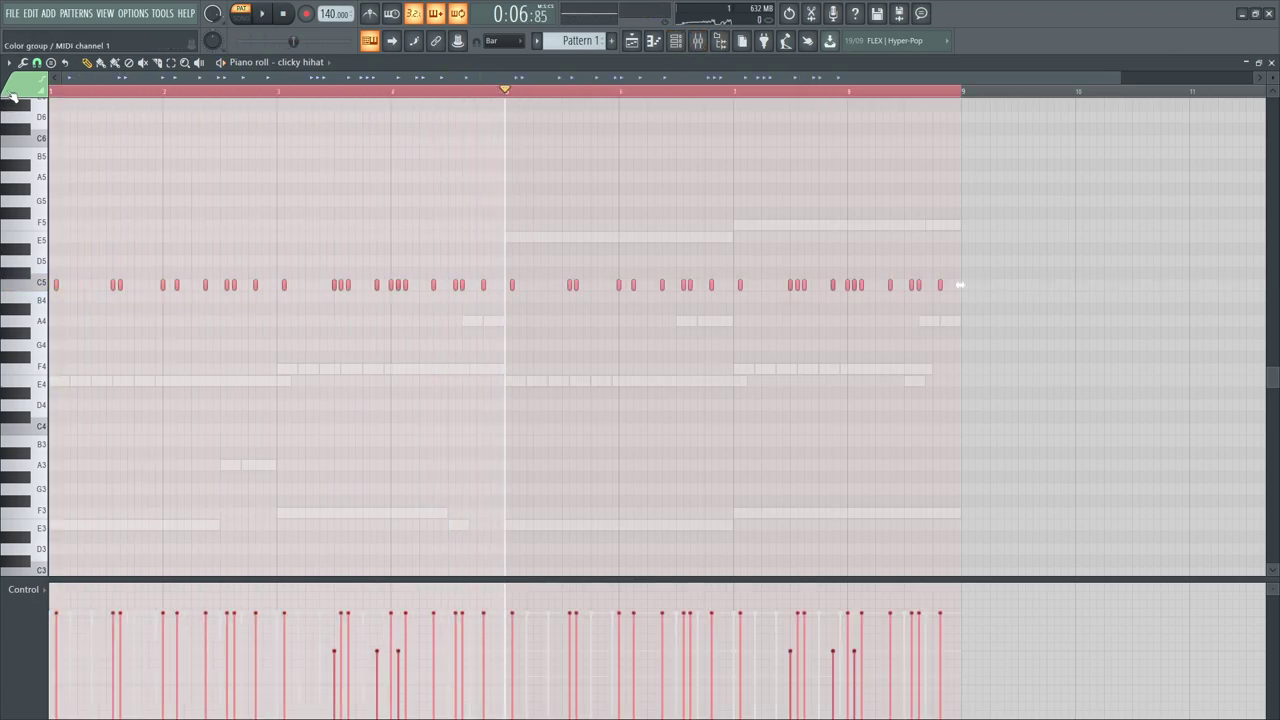
key(Down)
key(Down)
key(Down)
key(Down)
key(Down)
key(Down)
key(Down)
key(Down)
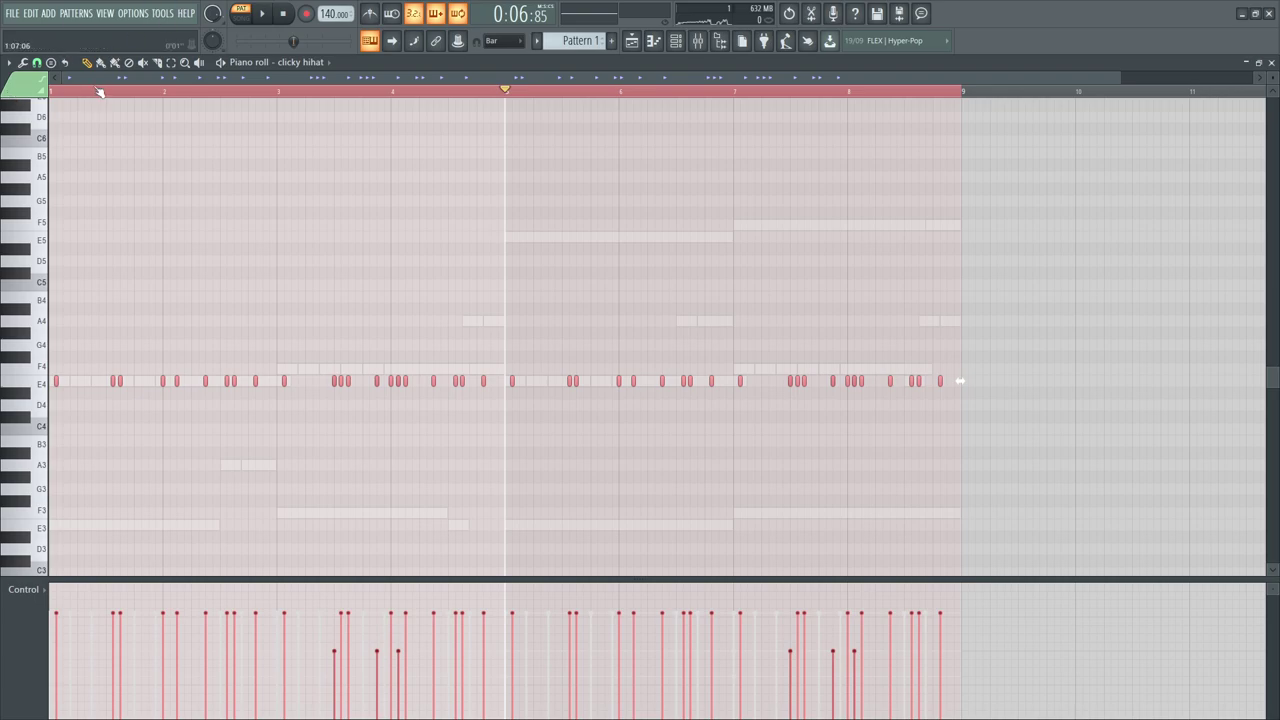
click(100, 92)
key(space)
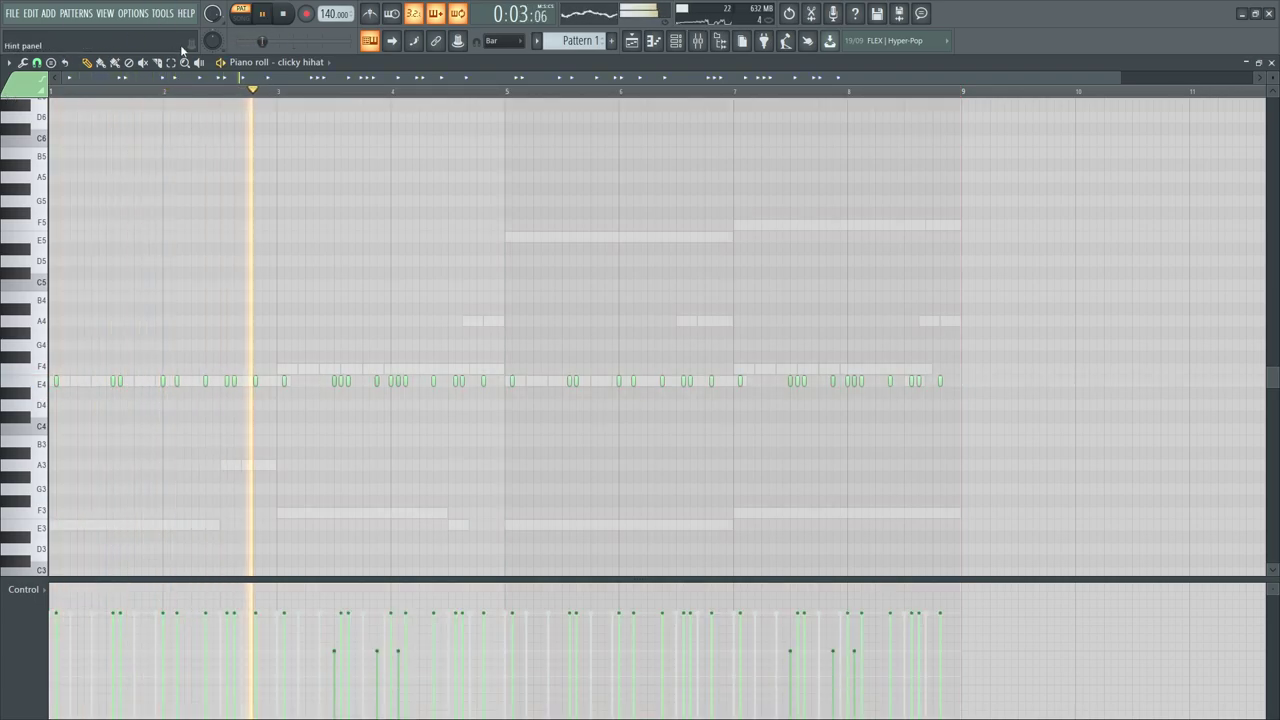
Transpose all clicky hihat notes up five semitones to A4
key(ctrl+a)
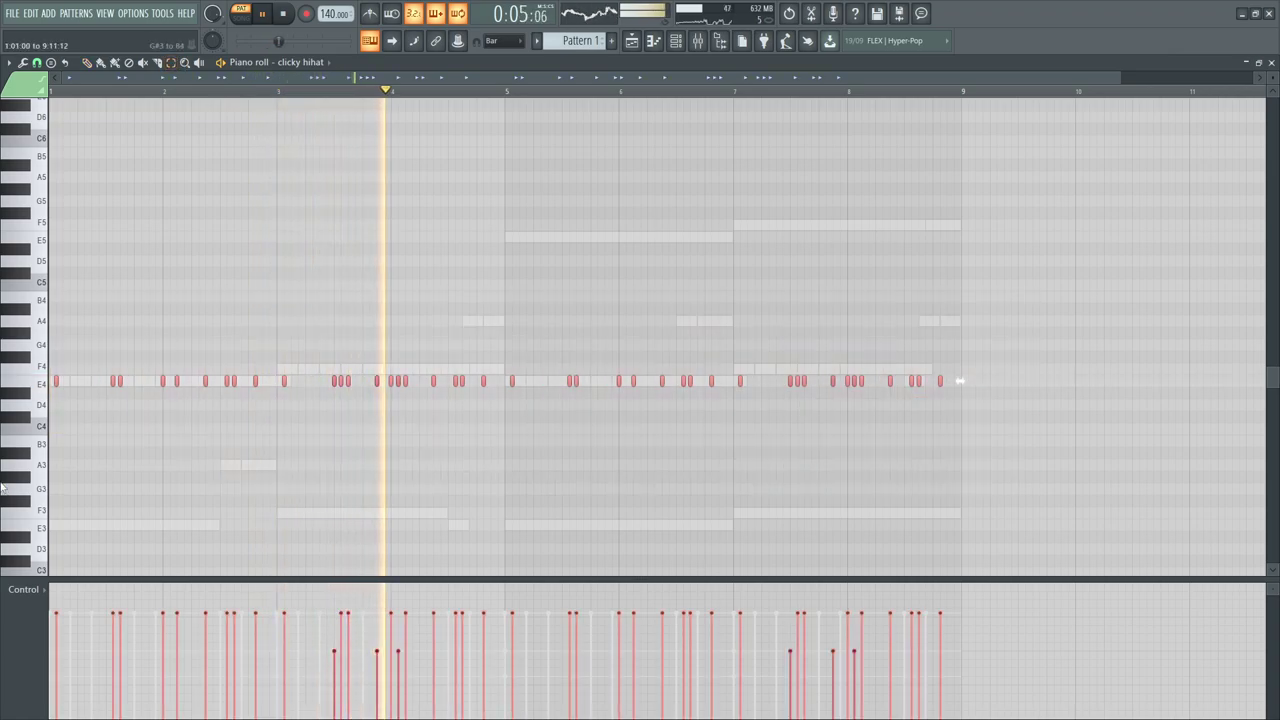
key(Up)
key(Up)
key(Up)
key(Up)
key(Up)
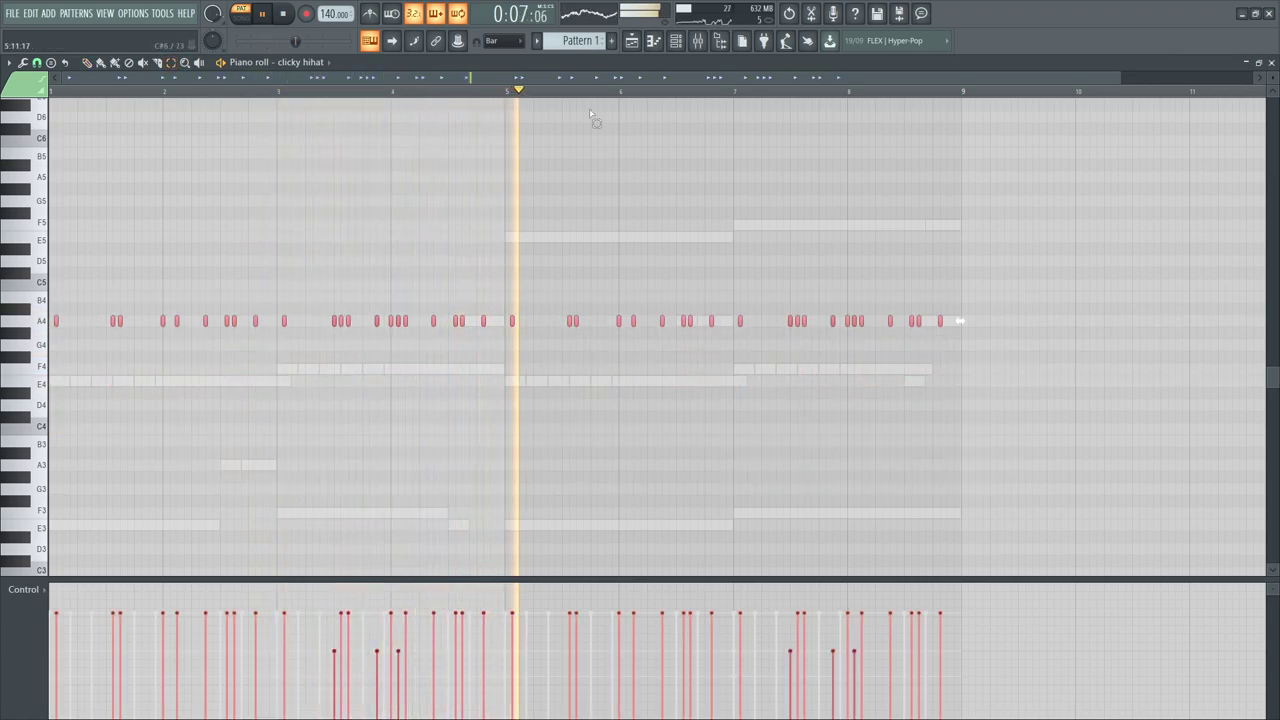
Close the piano roll, bring up the channel rack and file browser, and add bangin clap from the clapz folder as a new channel
key(F6)
key(F7)
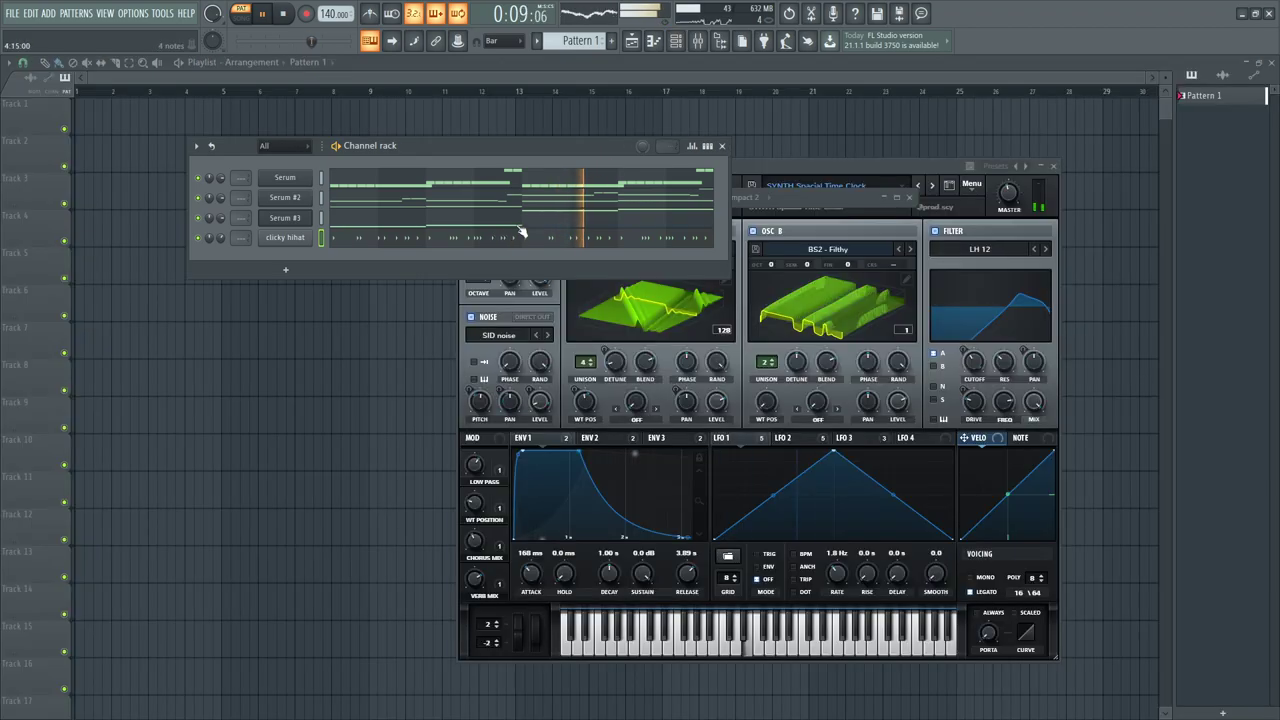
click(719, 40)
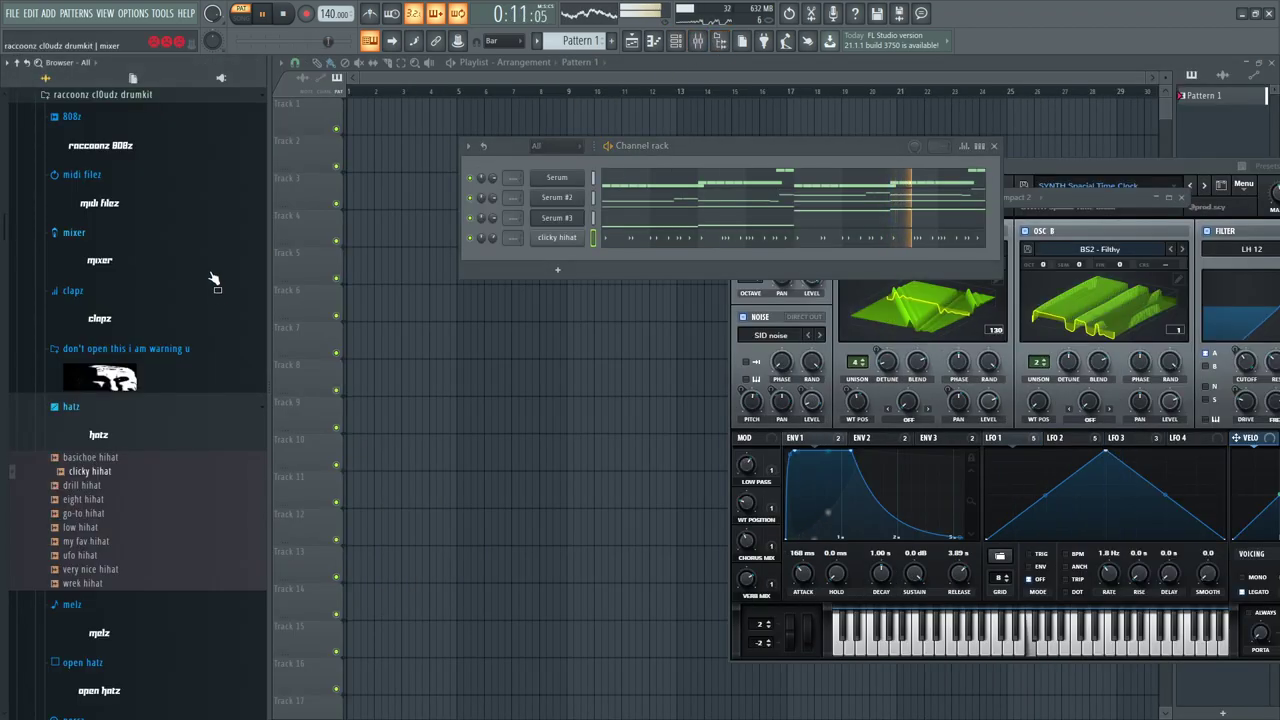
click(73, 290)
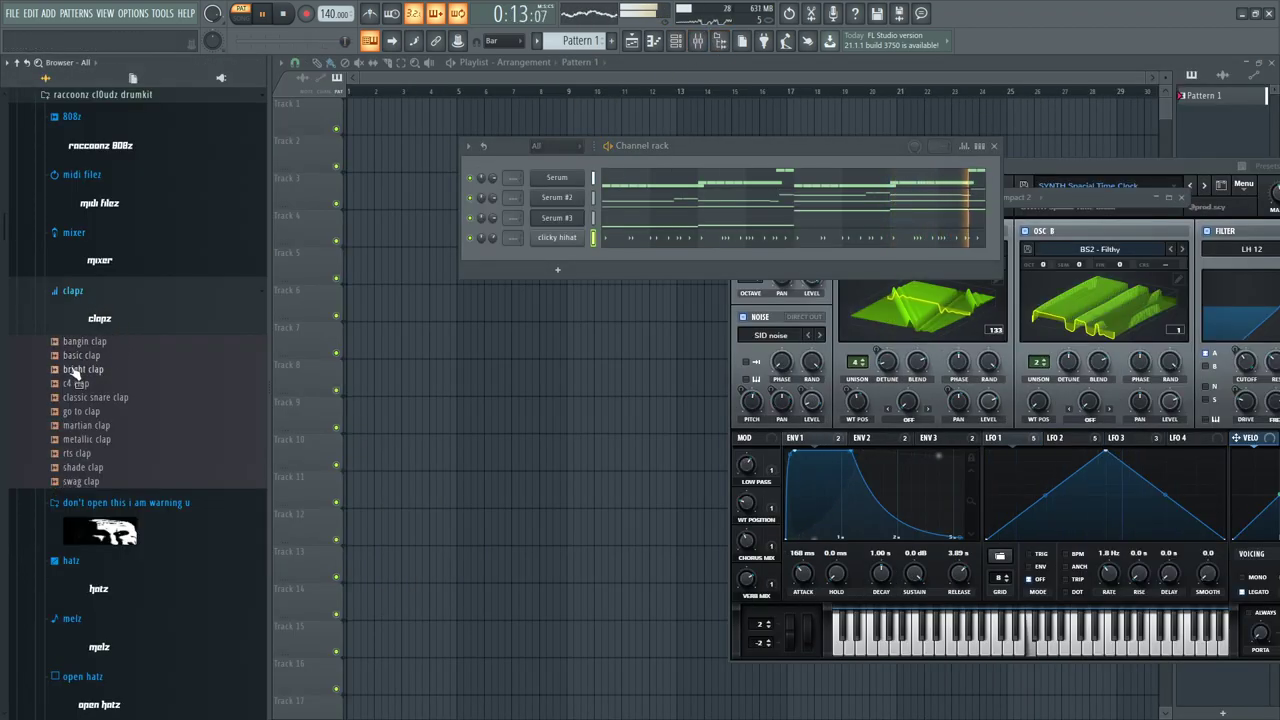
click(82, 343)
drag(82, 343, 565, 262)
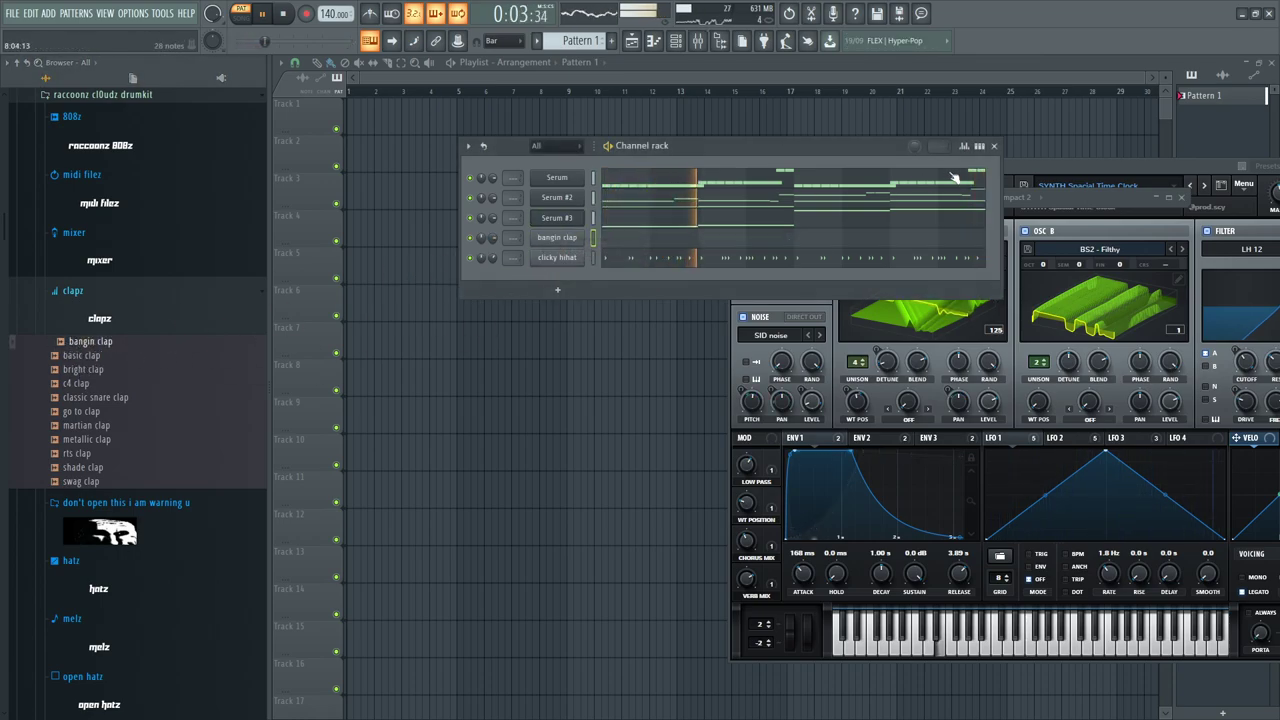
Show the channel rack's step grid and place a bangin clap hit on step 9 of the first bar
click(979, 146)
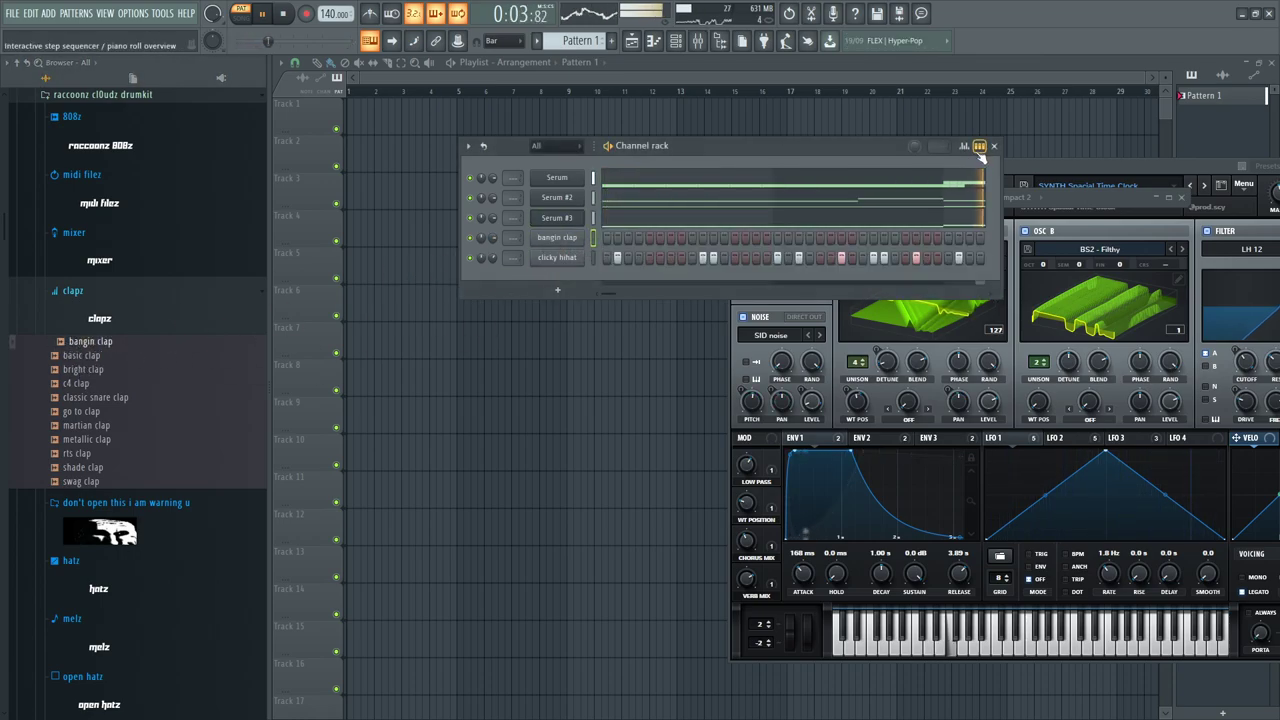
right_click(692, 240)
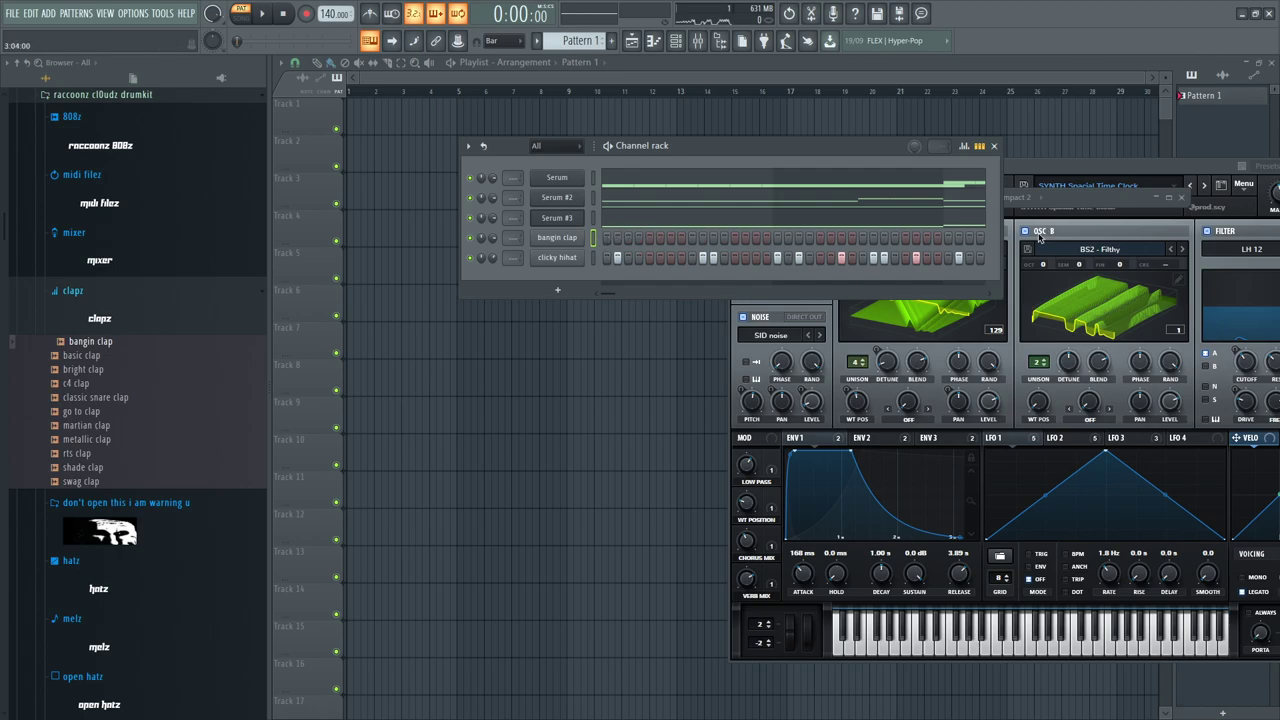
click(690, 237)
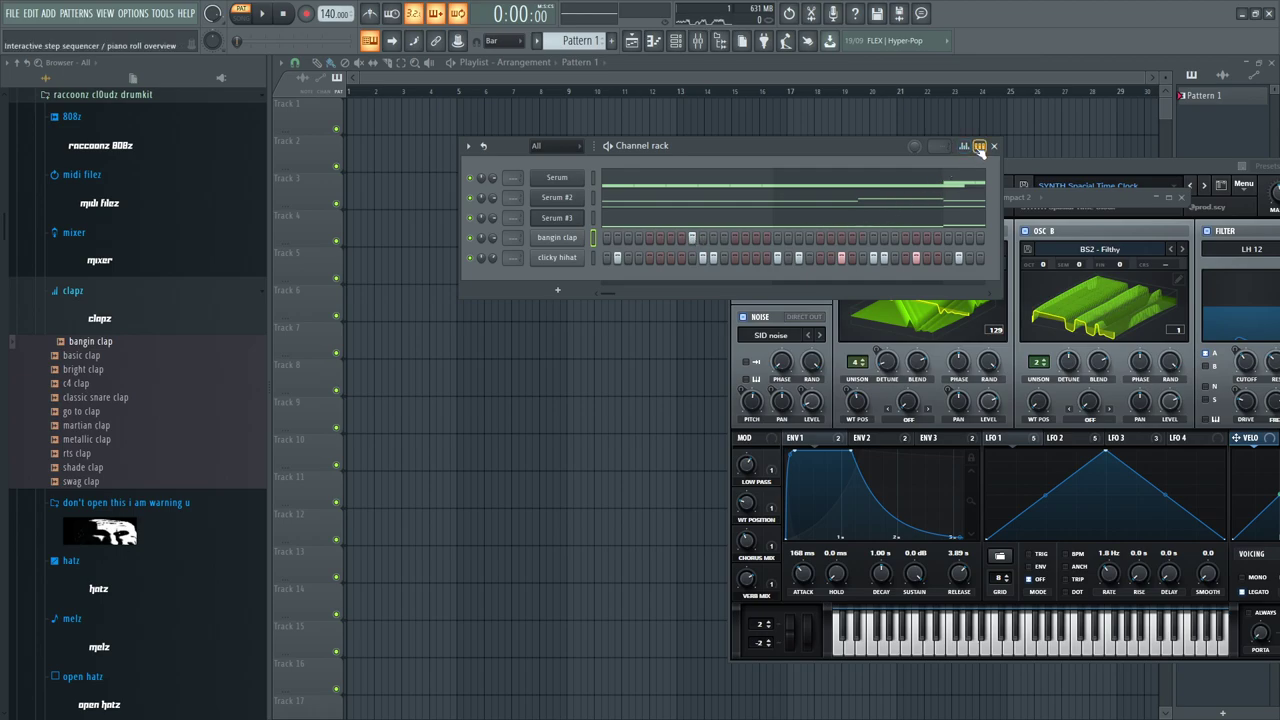
Open the bangin clap's piano roll and duplicate its first bar repeatedly to fill bars 2 to 8
click(979, 147)
click(651, 240)
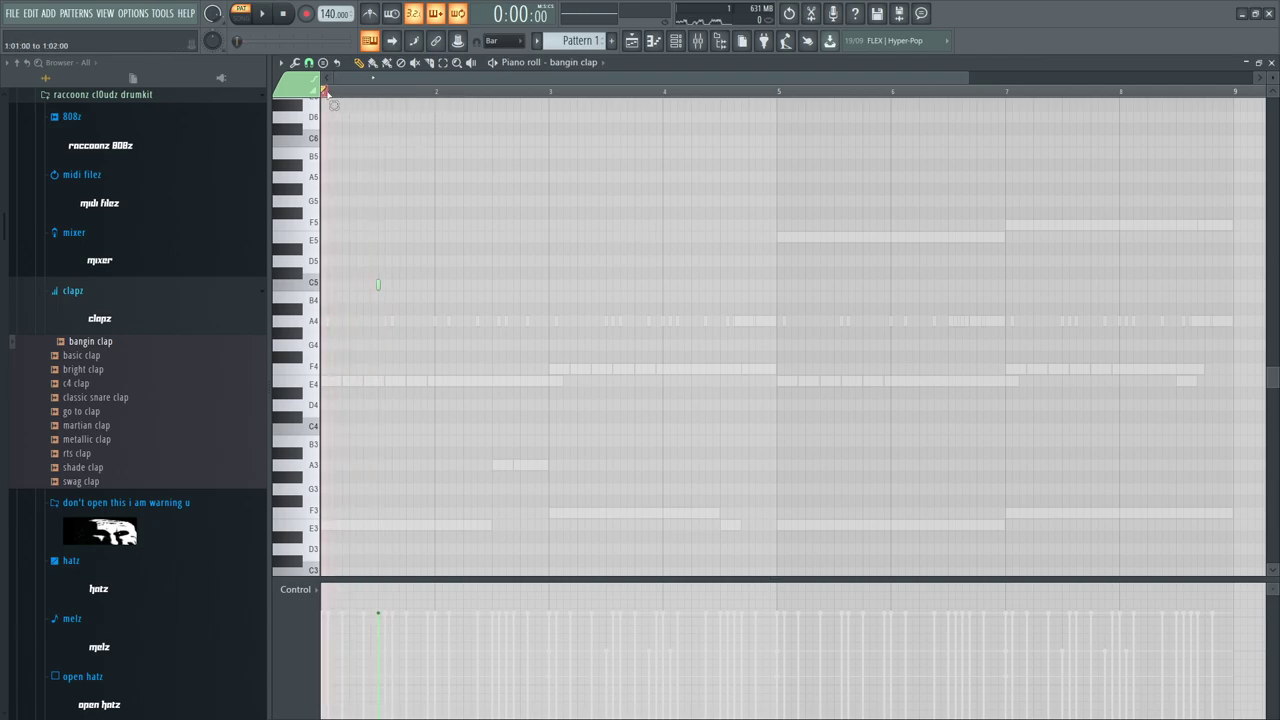
drag(330, 95, 427, 100)
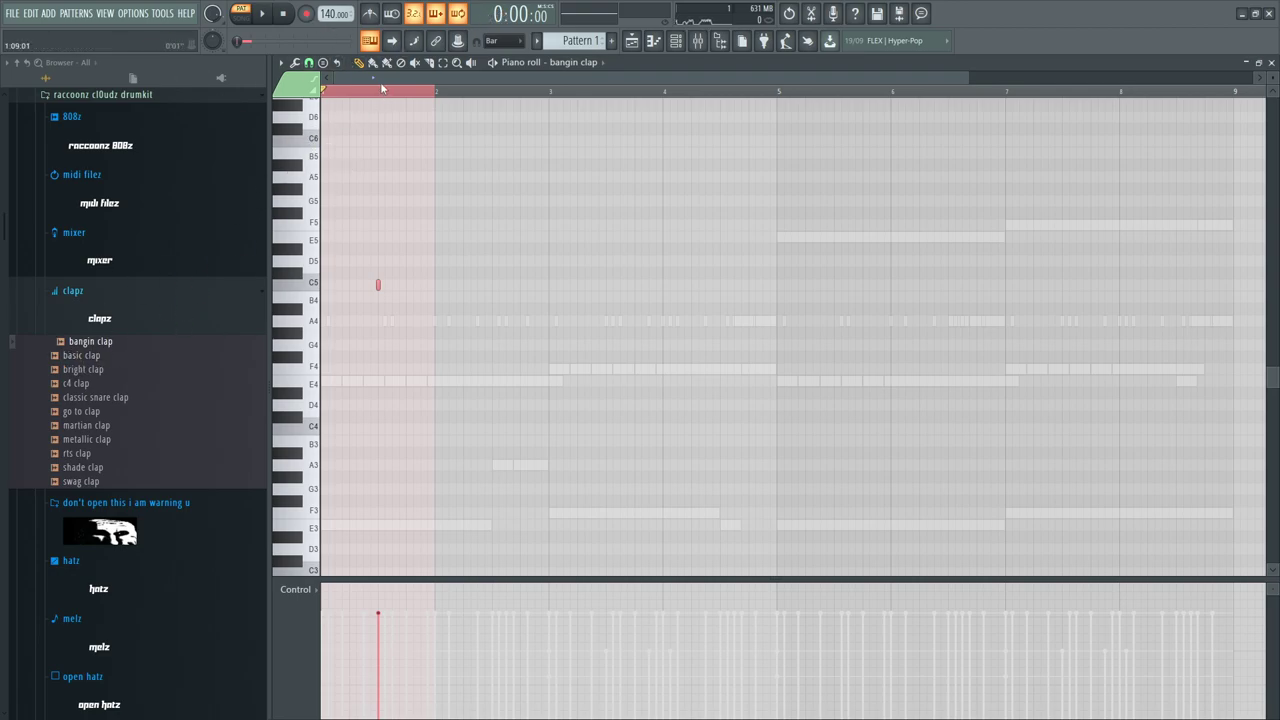
key(ctrl+b)
key(ctrl+b)
key(ctrl+b)
key(ctrl+b)
key(ctrl+b)
key(ctrl+b)
key(ctrl+b)
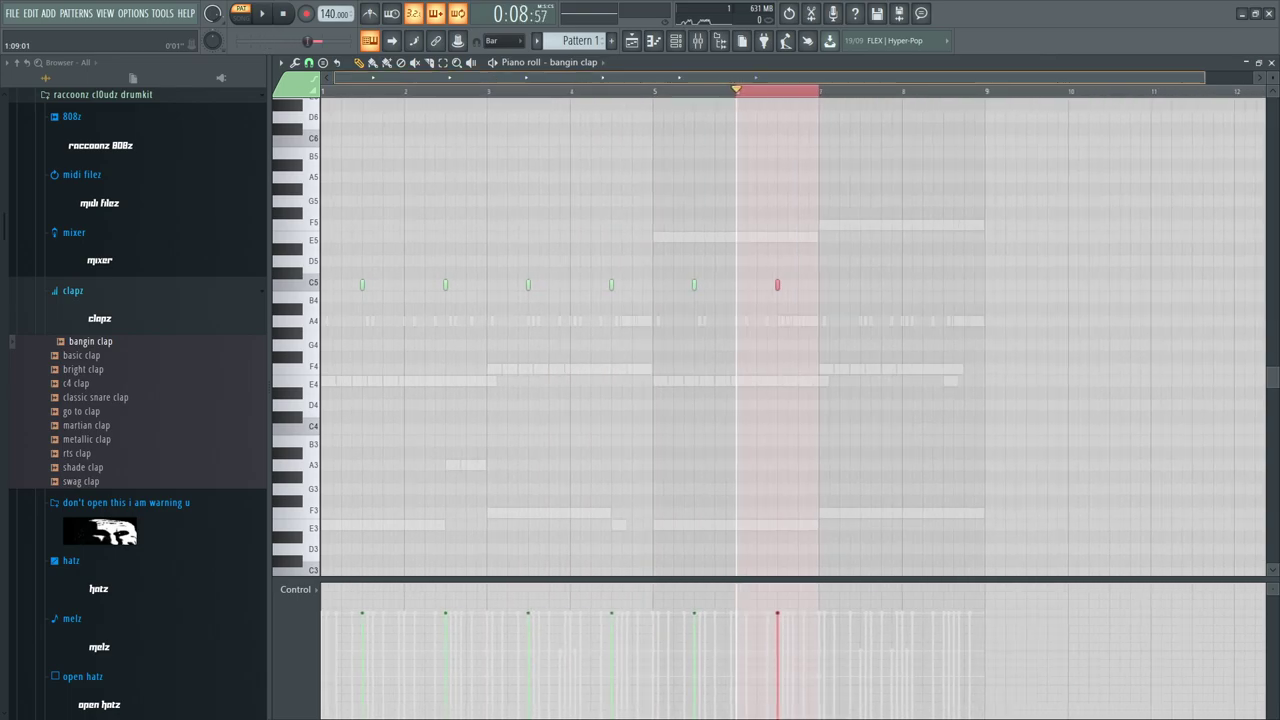
drag(760, 91, 322, 91)
Open the clicky hihat's piano roll and, during playback, add an extra A4 note near the ends of bars 4 and 8
click(677, 47)
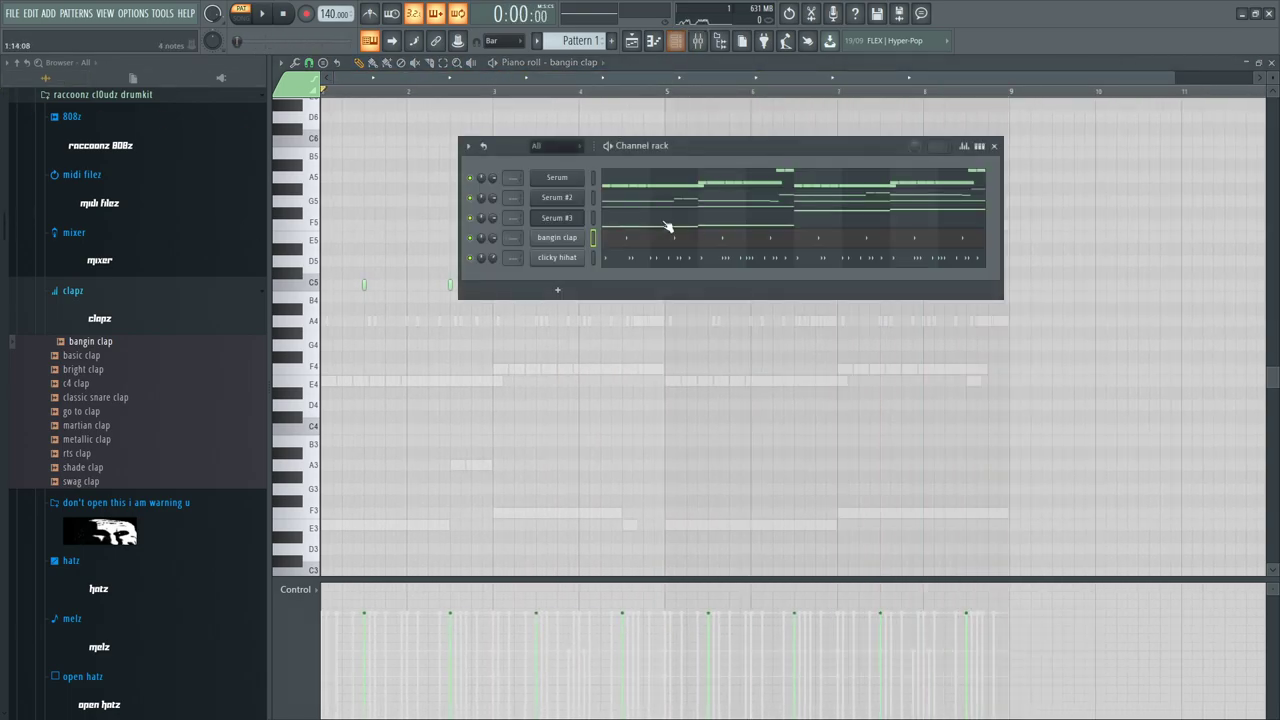
click(722, 244)
key(space)
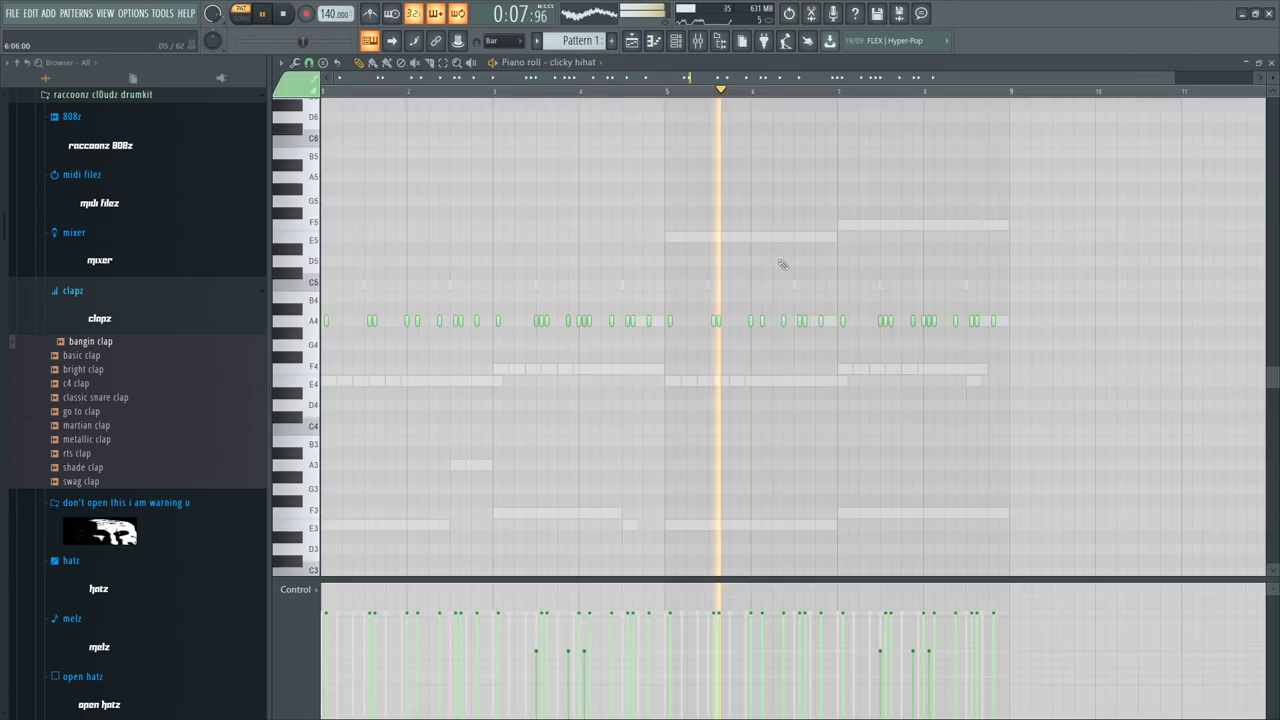
click(787, 258)
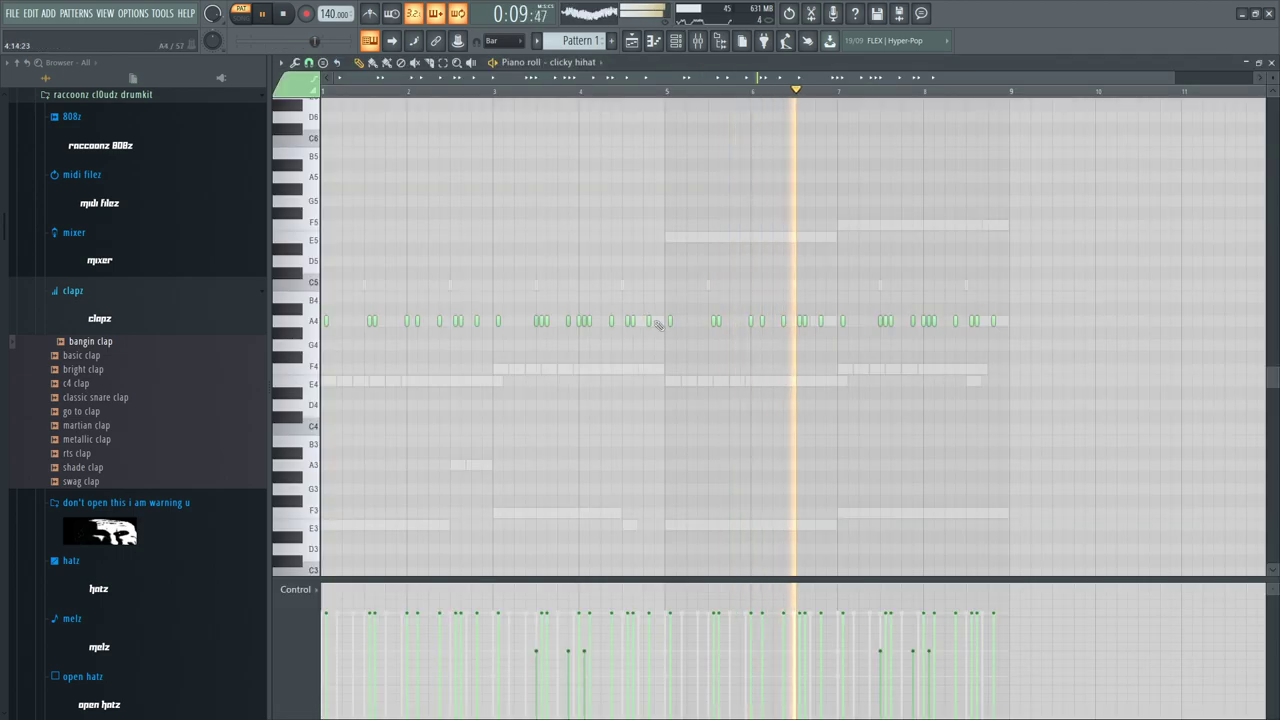
click(1006, 322)
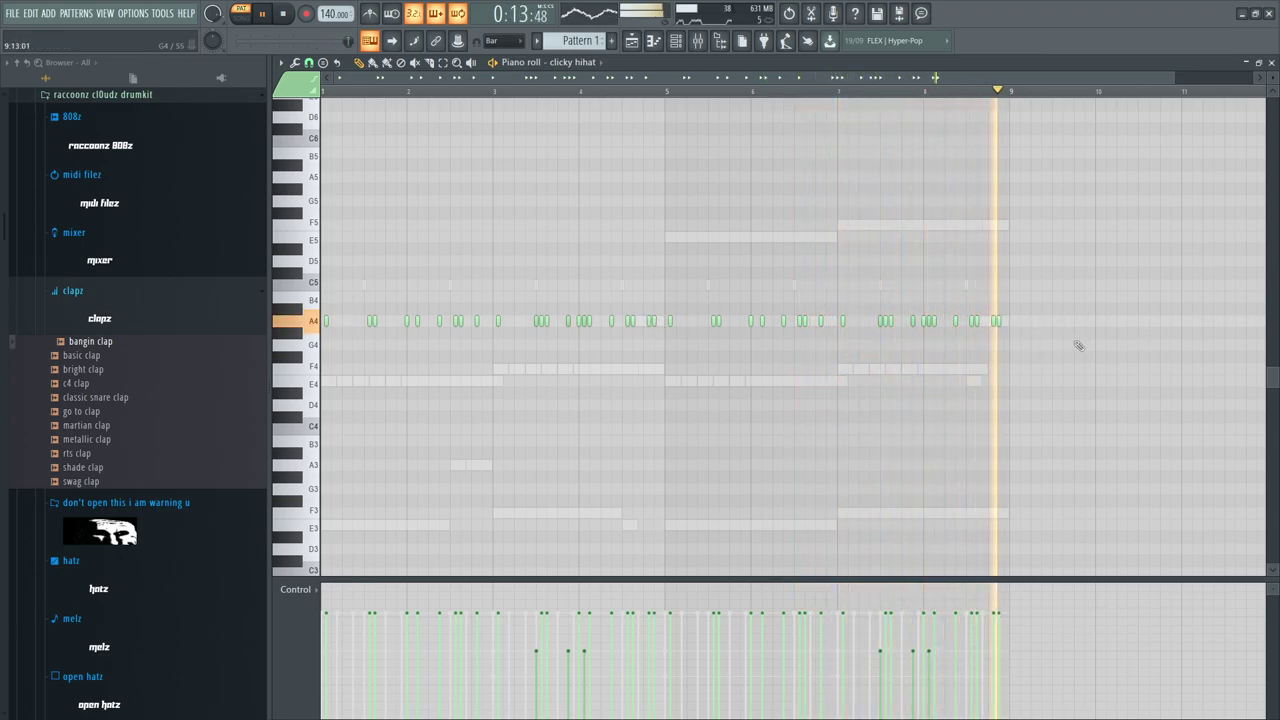
scroll(883, 78, up, 2)
scroll(897, 251, up, 2)
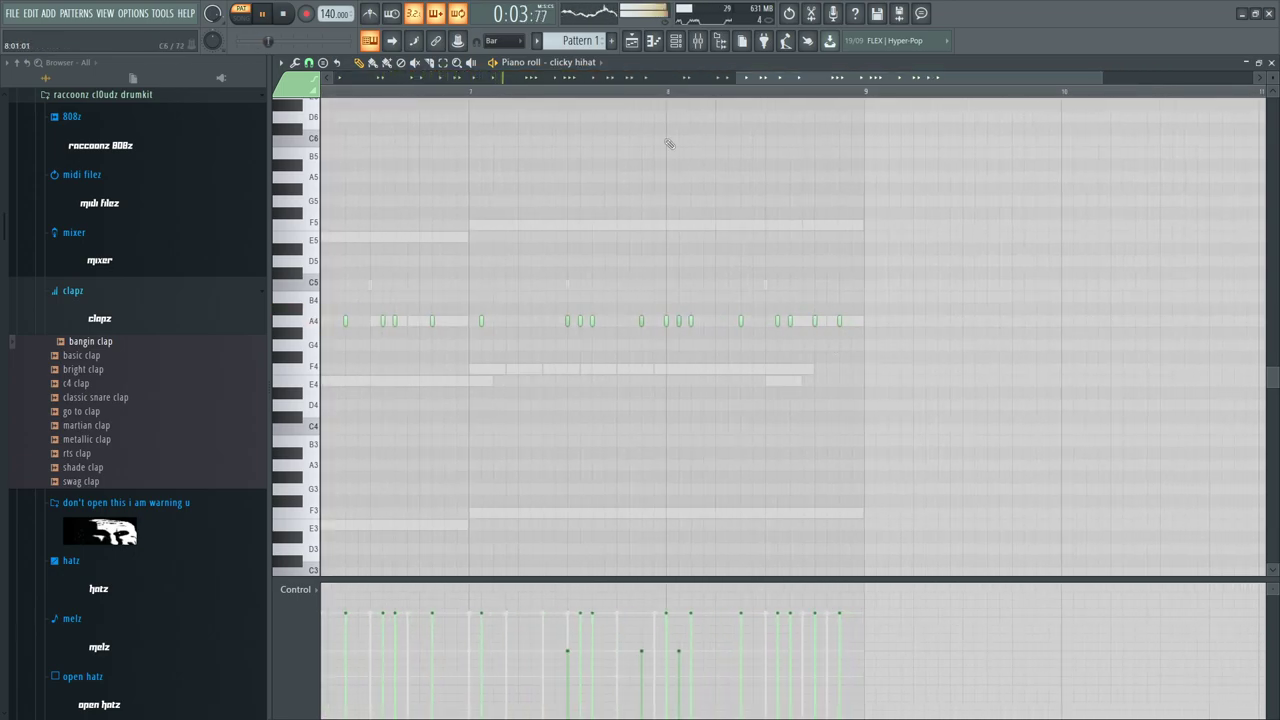
scroll(651, 95, down, 3)
Bring up the channel rack and add "the rim used in so many slay beats" from the percz folder as a new channel
key(F6)
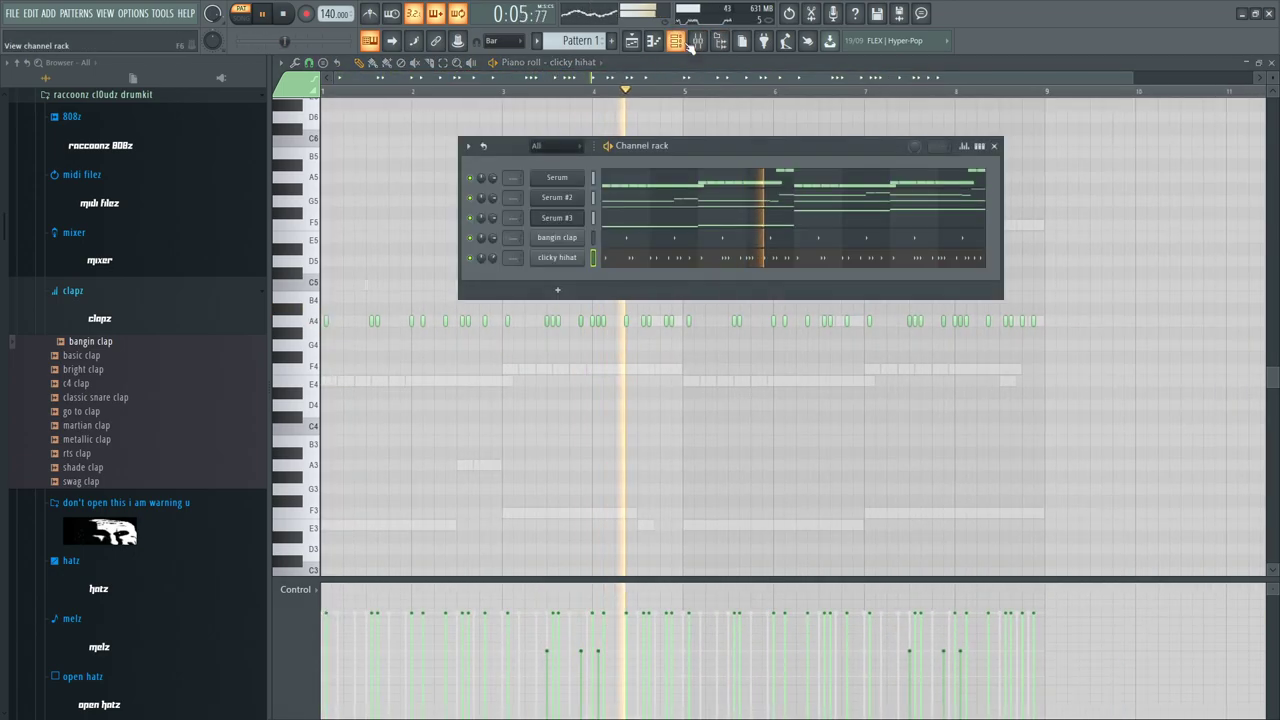
scroll(125, 450, down, 5)
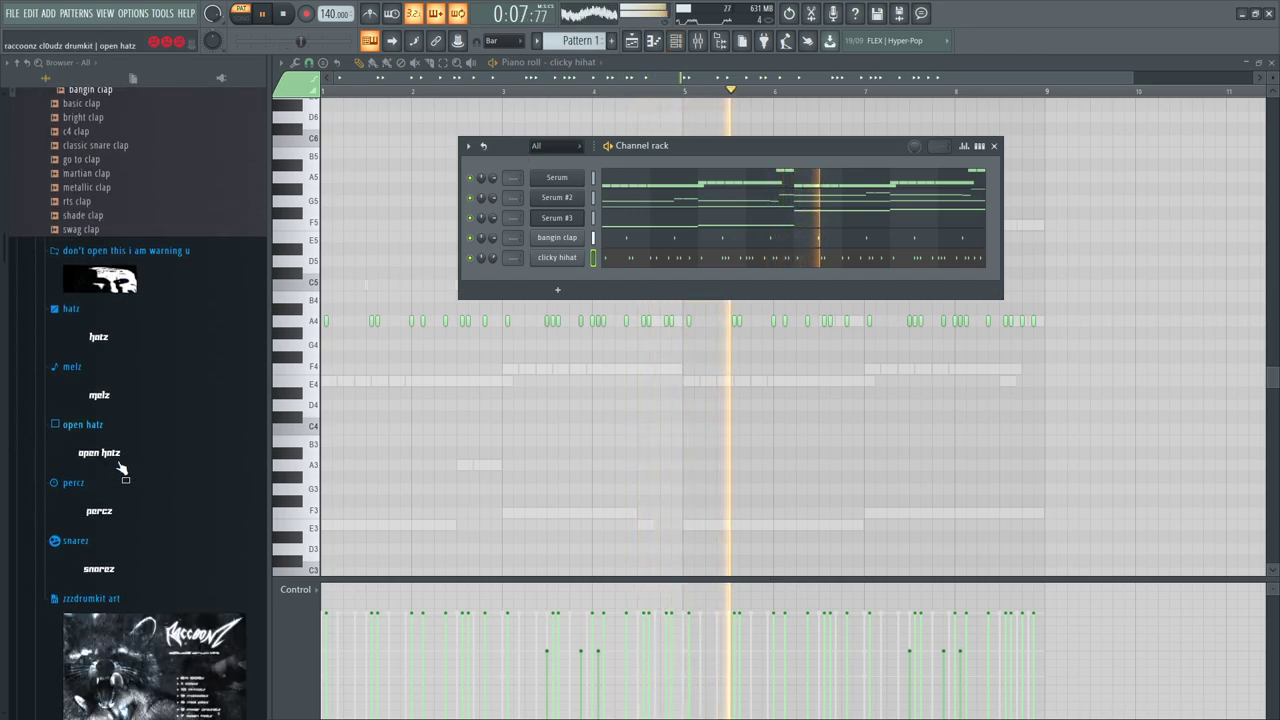
scroll(110, 498, down, 2)
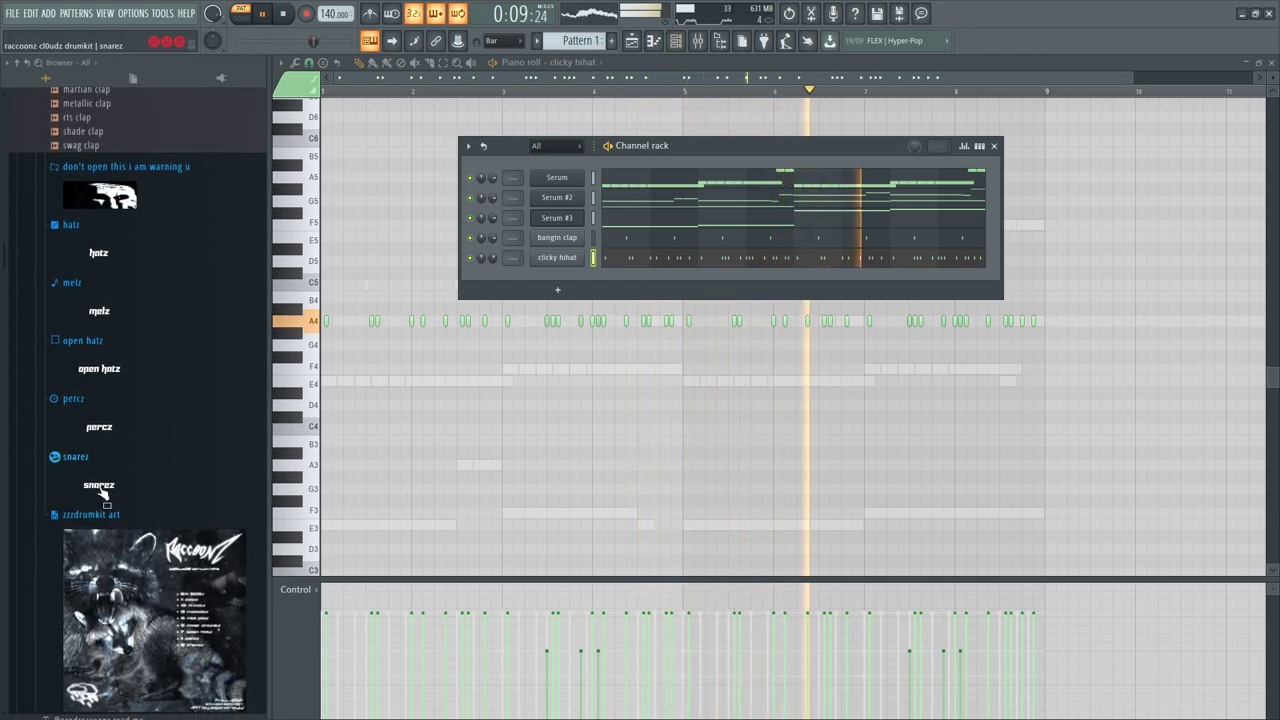
click(95, 420)
click(124, 617)
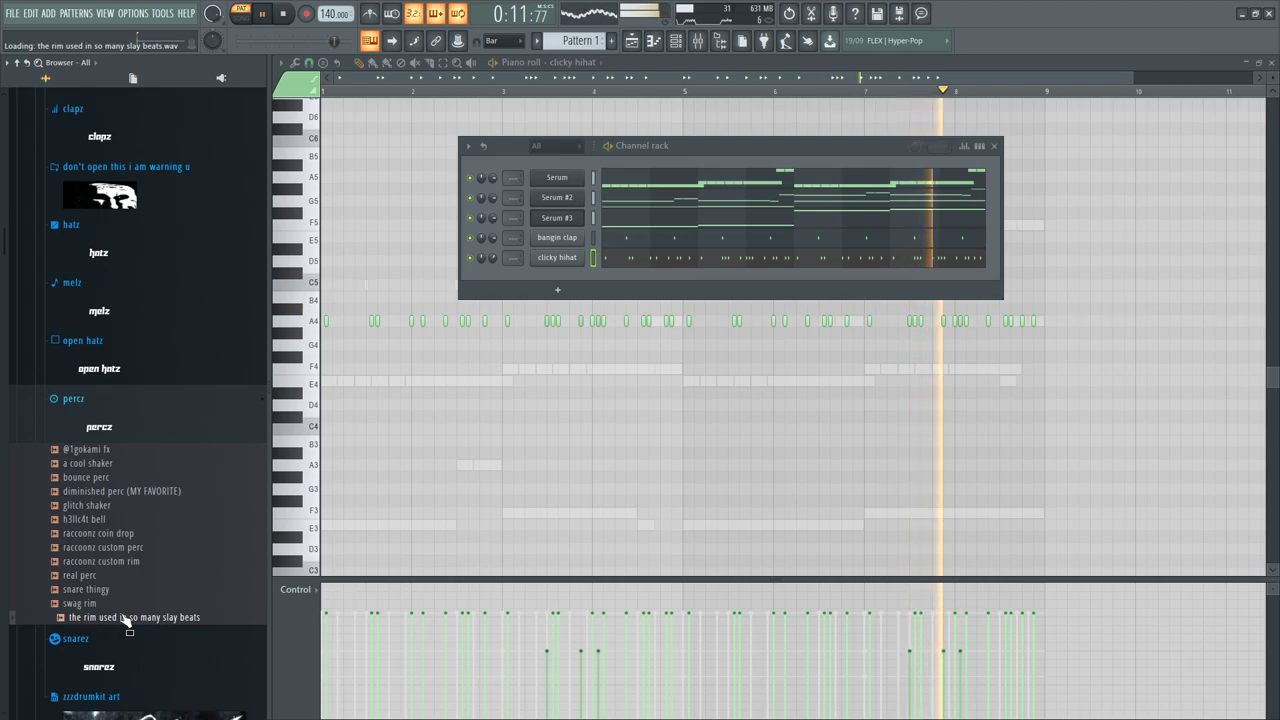
drag(124, 619, 565, 260)
Show the step grid, place rim hits on steps 13, 15 and 17, and play the pattern
click(979, 146)
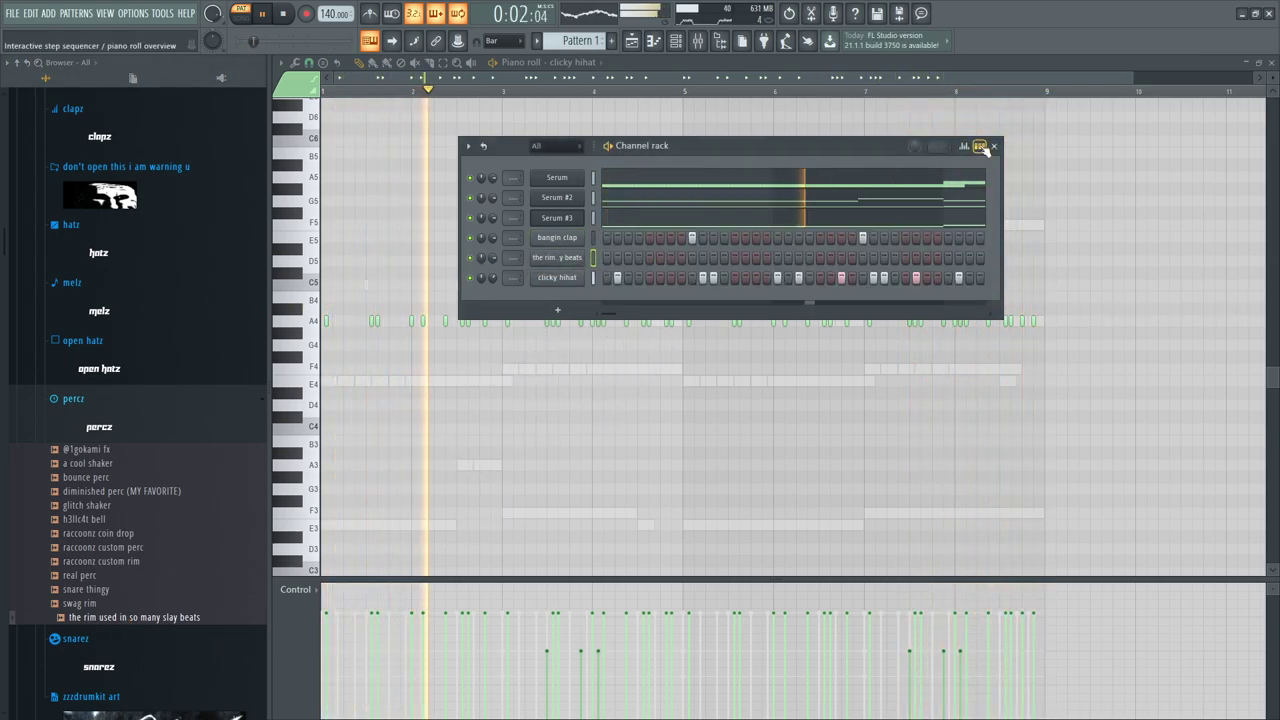
key(space)
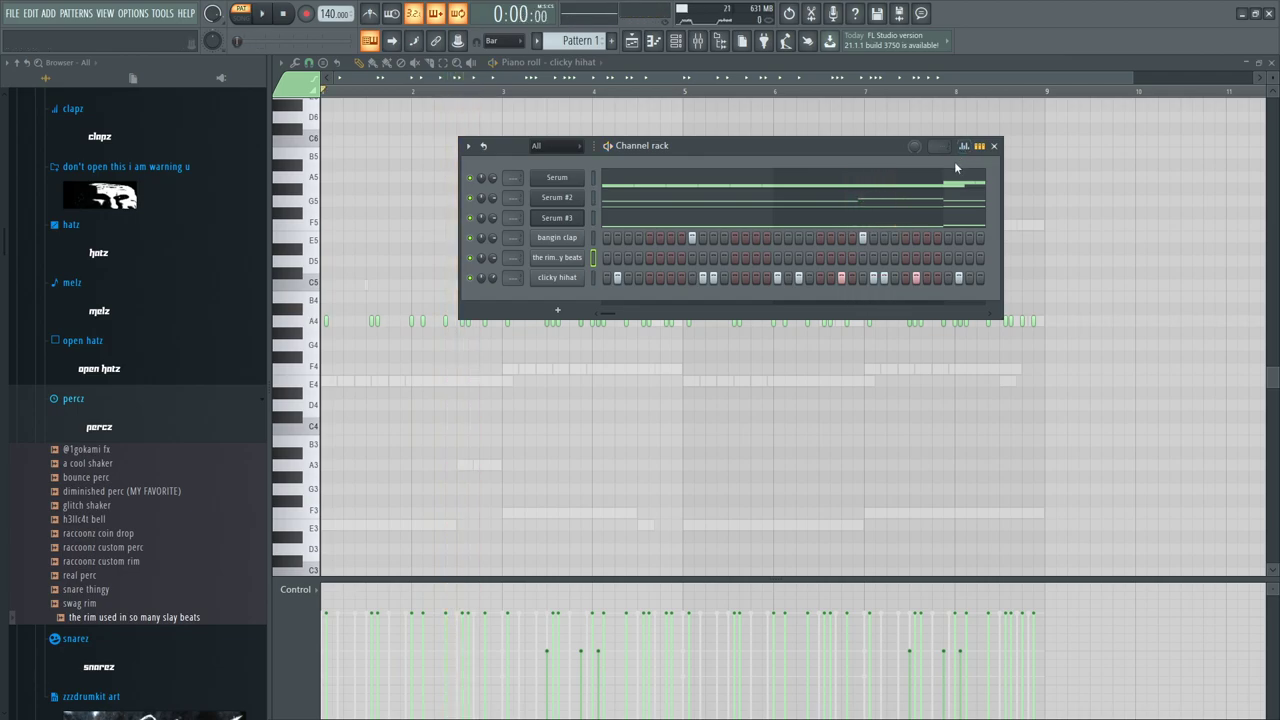
click(80, 636)
click(82, 497)
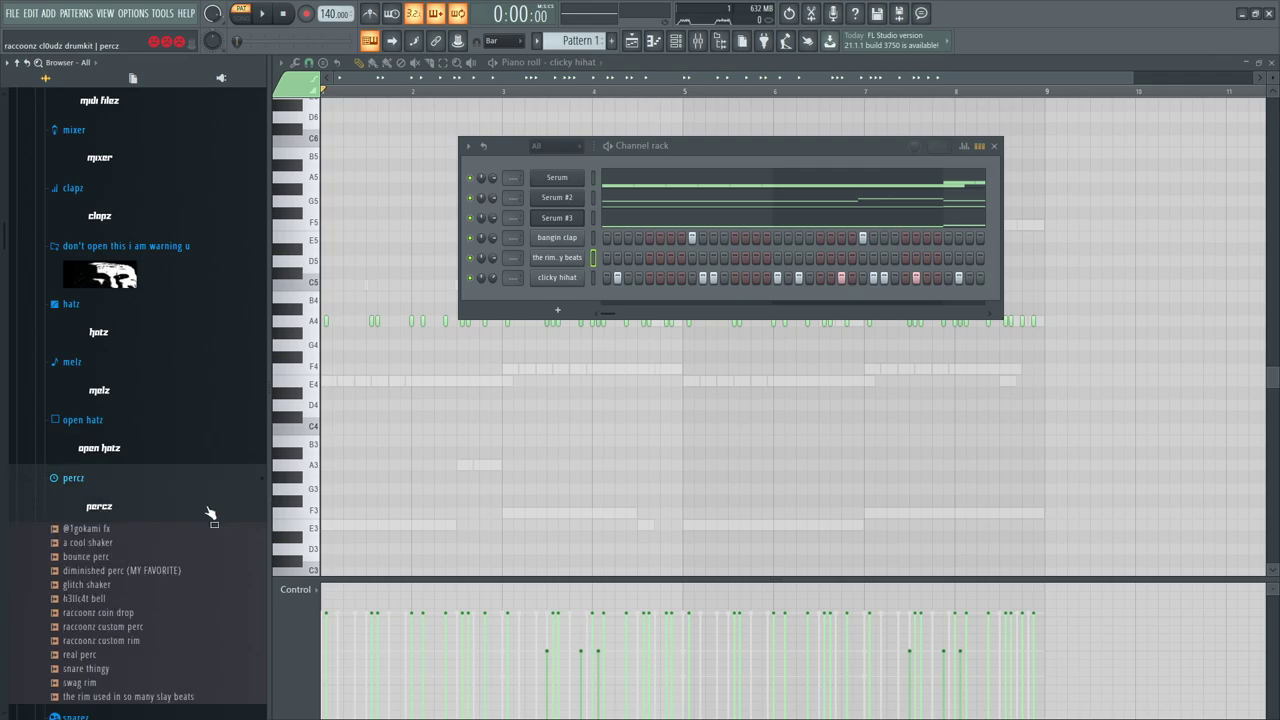
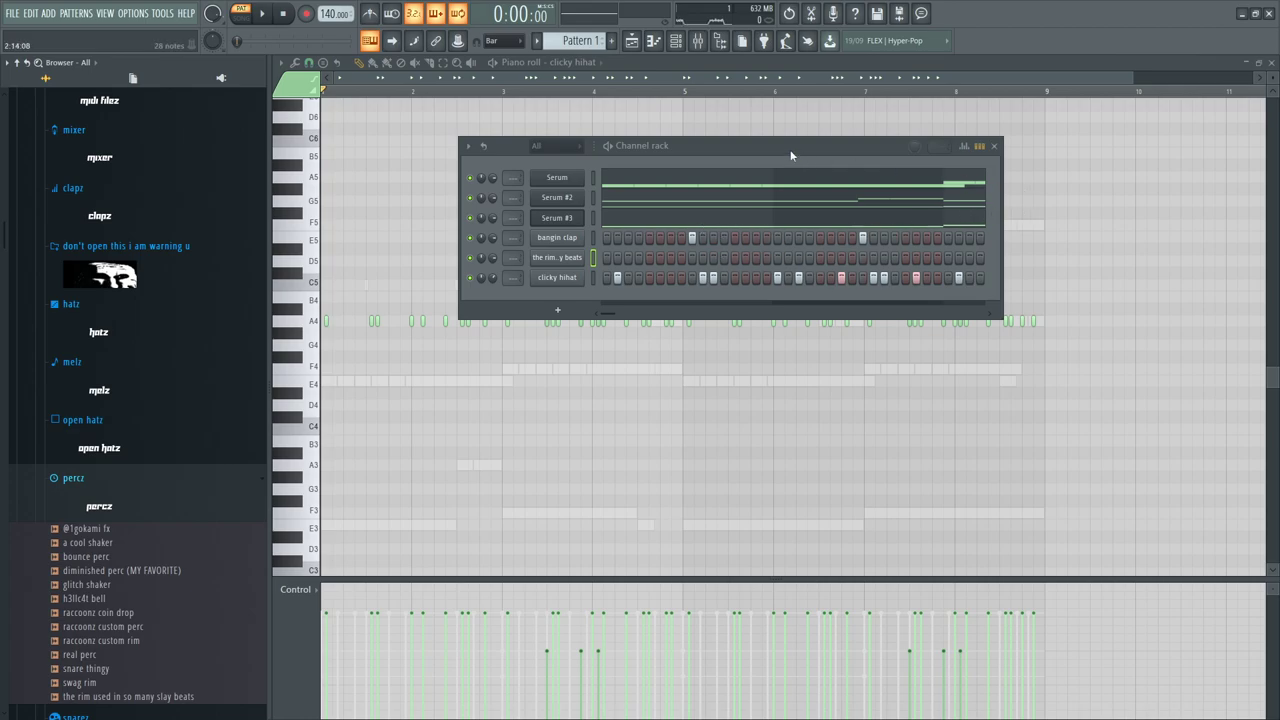
drag(797, 155, 689, 160)
key(space)
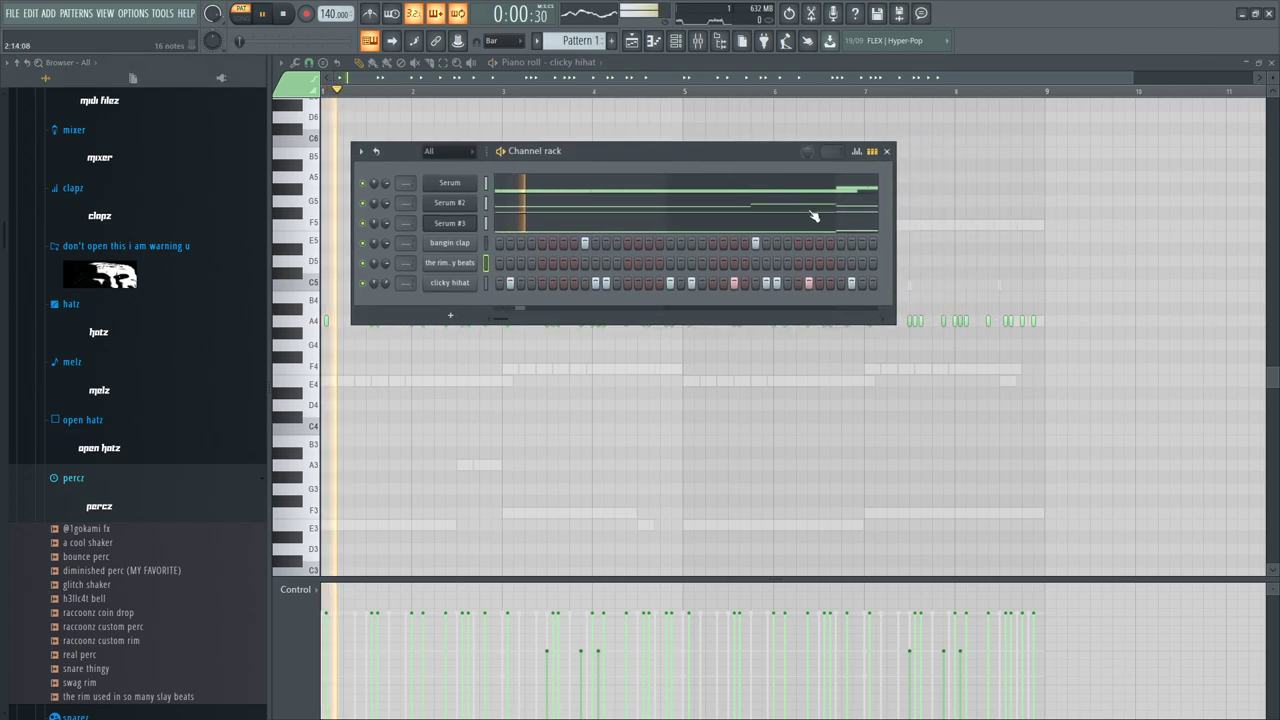
key(space)
click(628, 264)
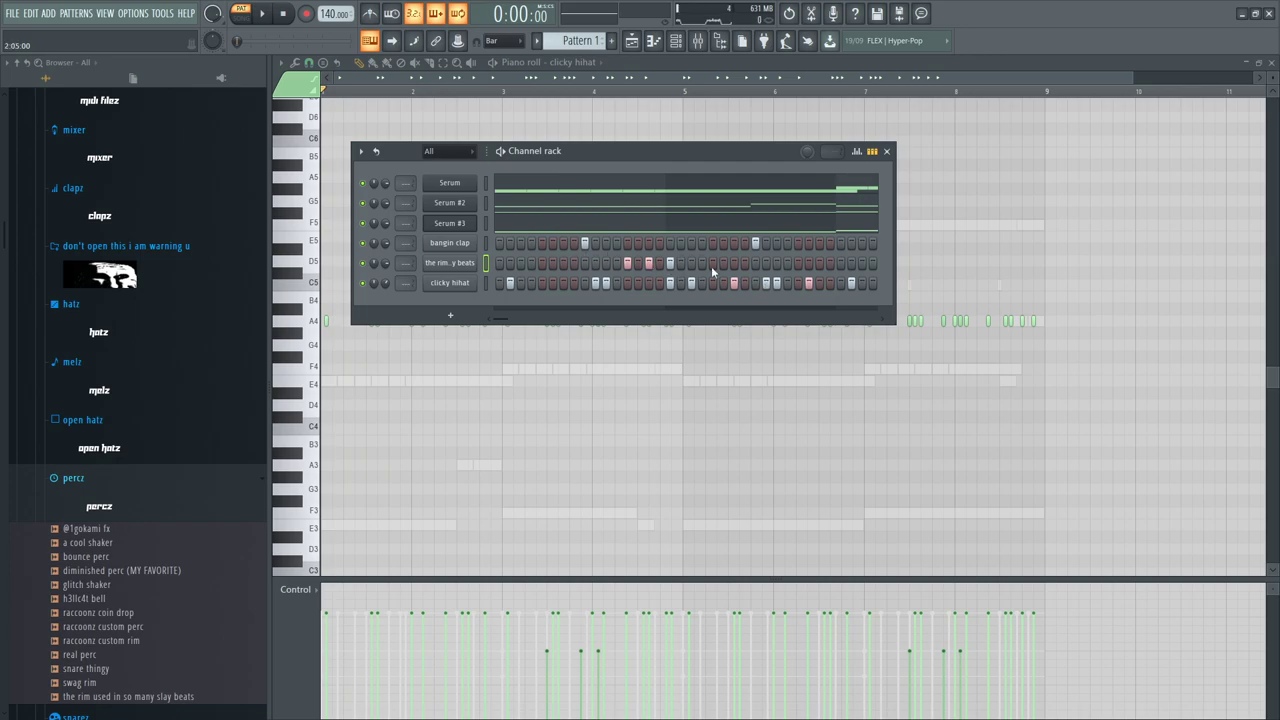
key(space)
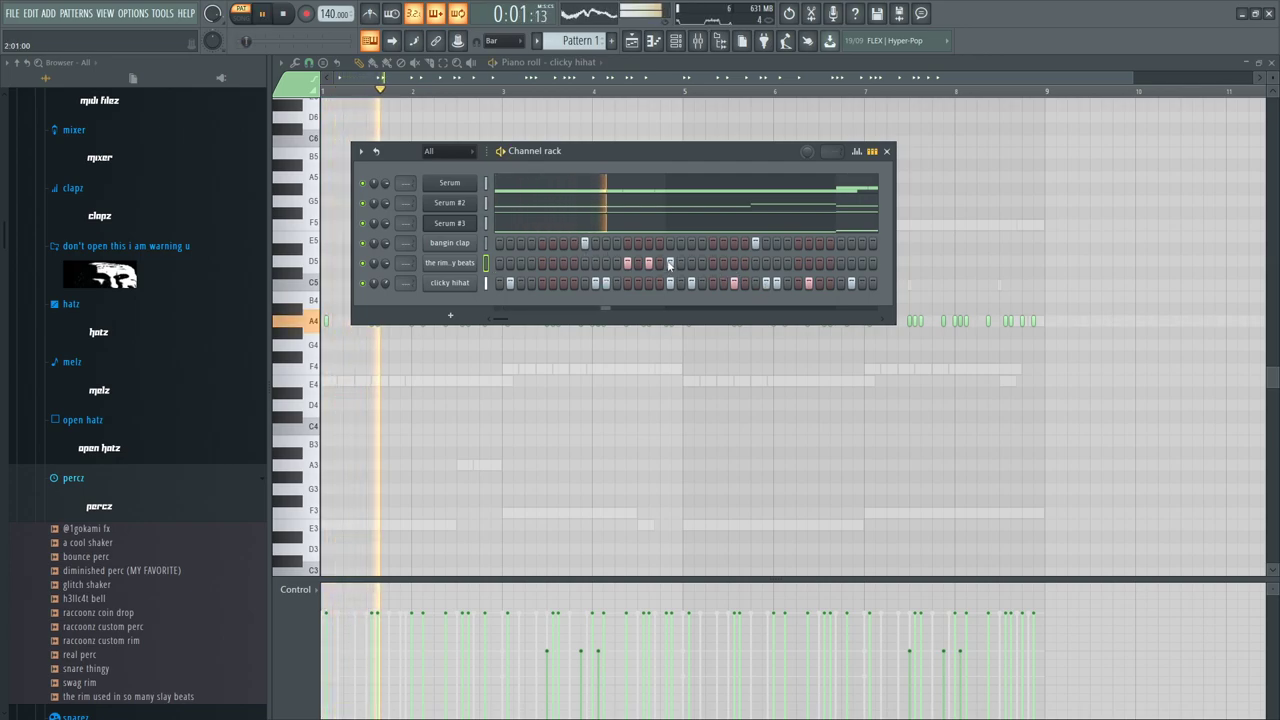
Rearrange the rim hits to steps 15, 17 and 19, and play the pattern
key(space)
right_click(628, 263)
right_click(649, 263)
key(space)
click(649, 263)
right_click(670, 263)
key(space)
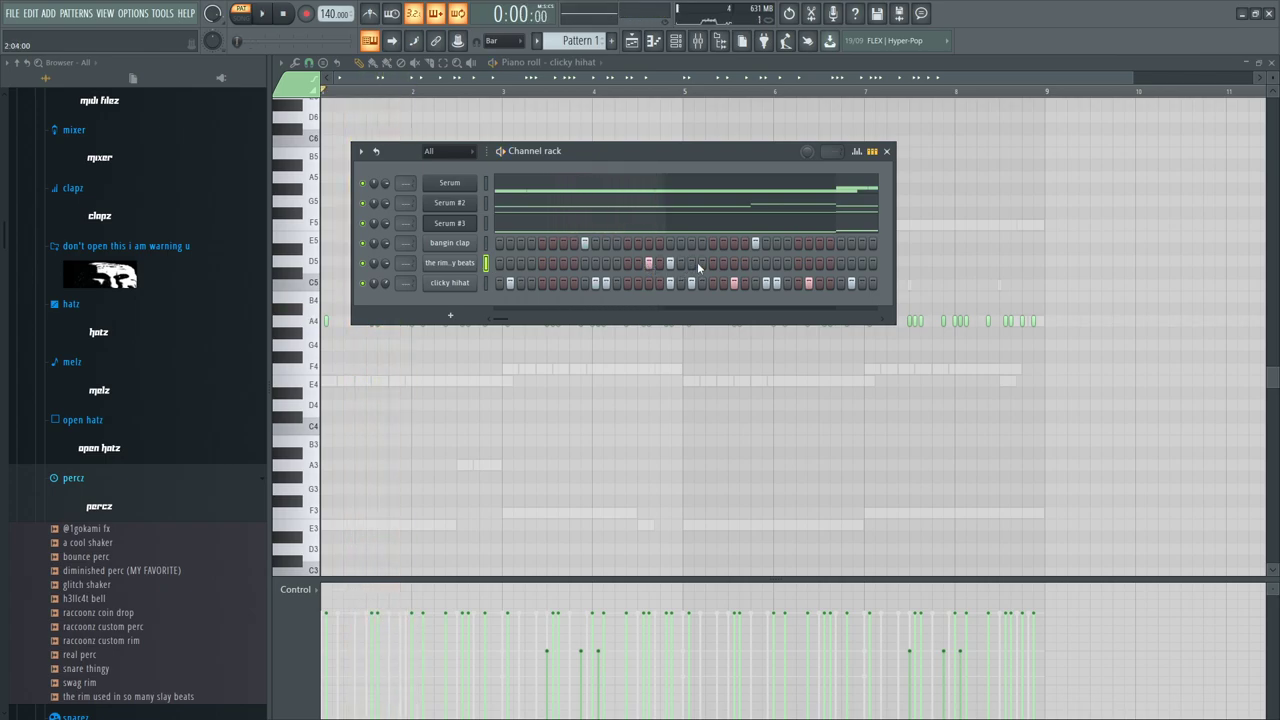
key(space)
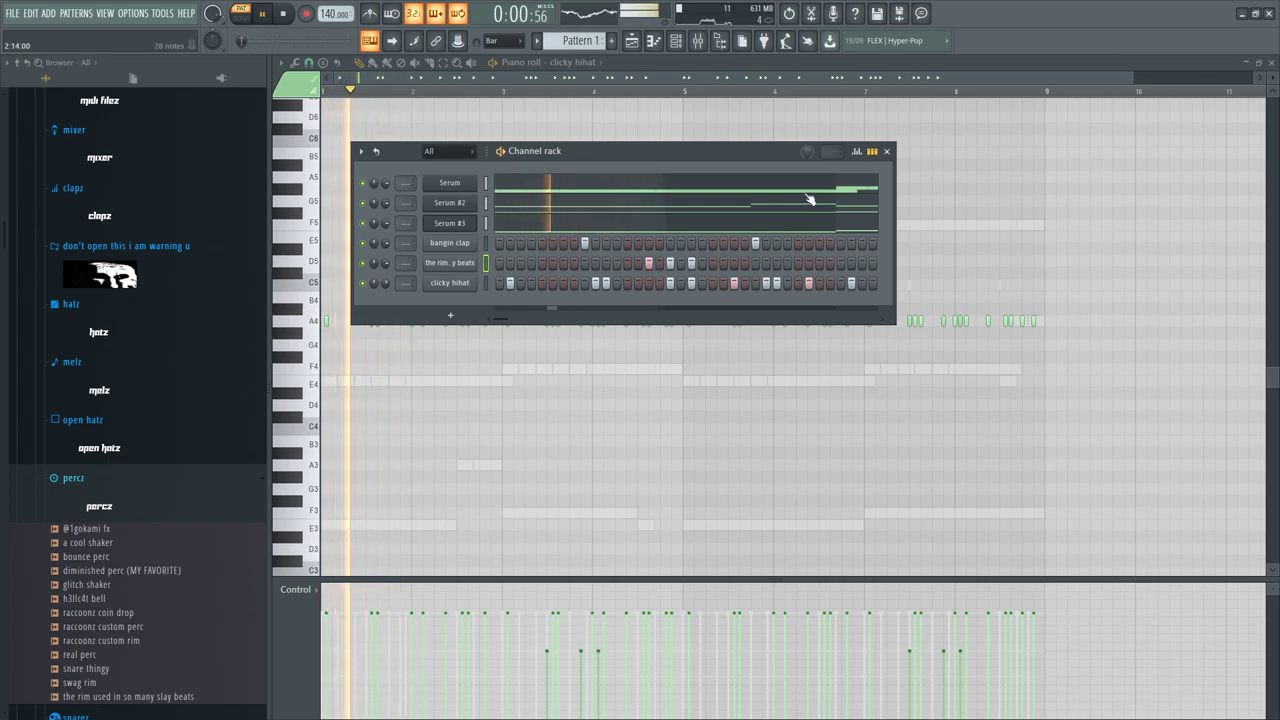
Duplicate the rim's first four bars into bars 5 to 8 in its piano roll, and play the pattern from the channel rack
click(872, 151)
click(640, 264)
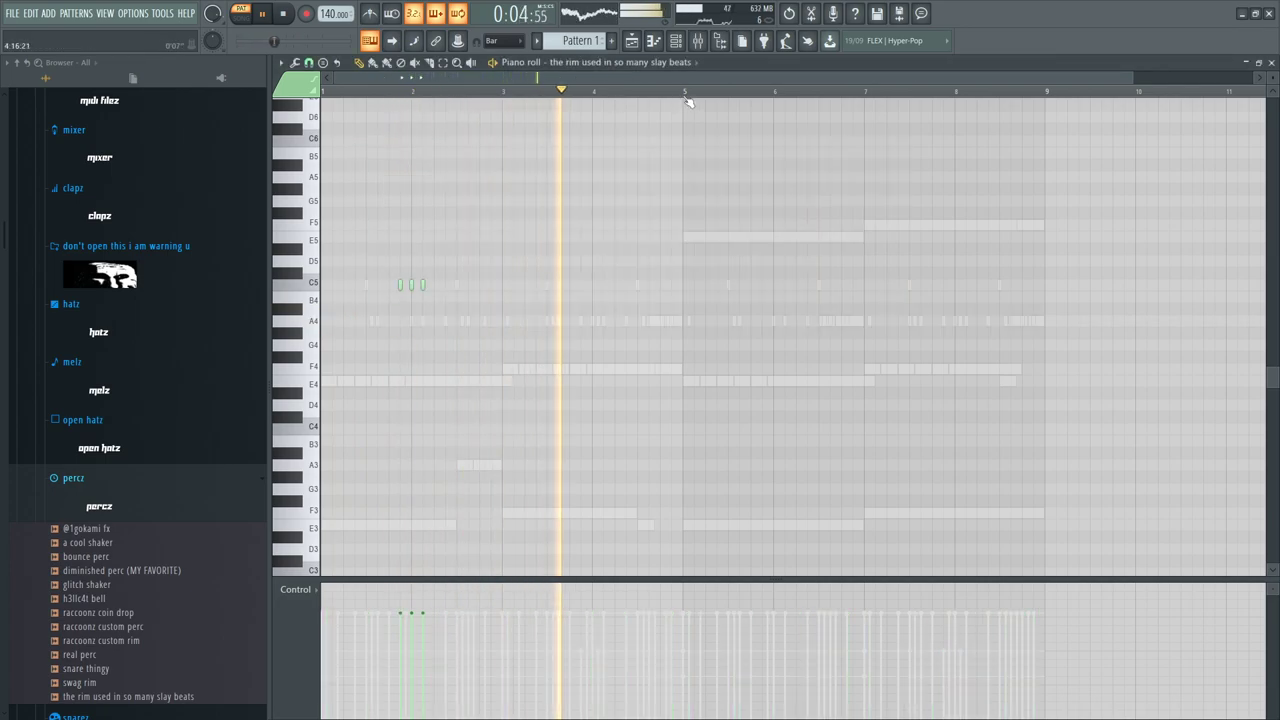
drag(686, 92, 322, 95)
key(ctrl+b)
key(space)
click(676, 41)
click(625, 260)
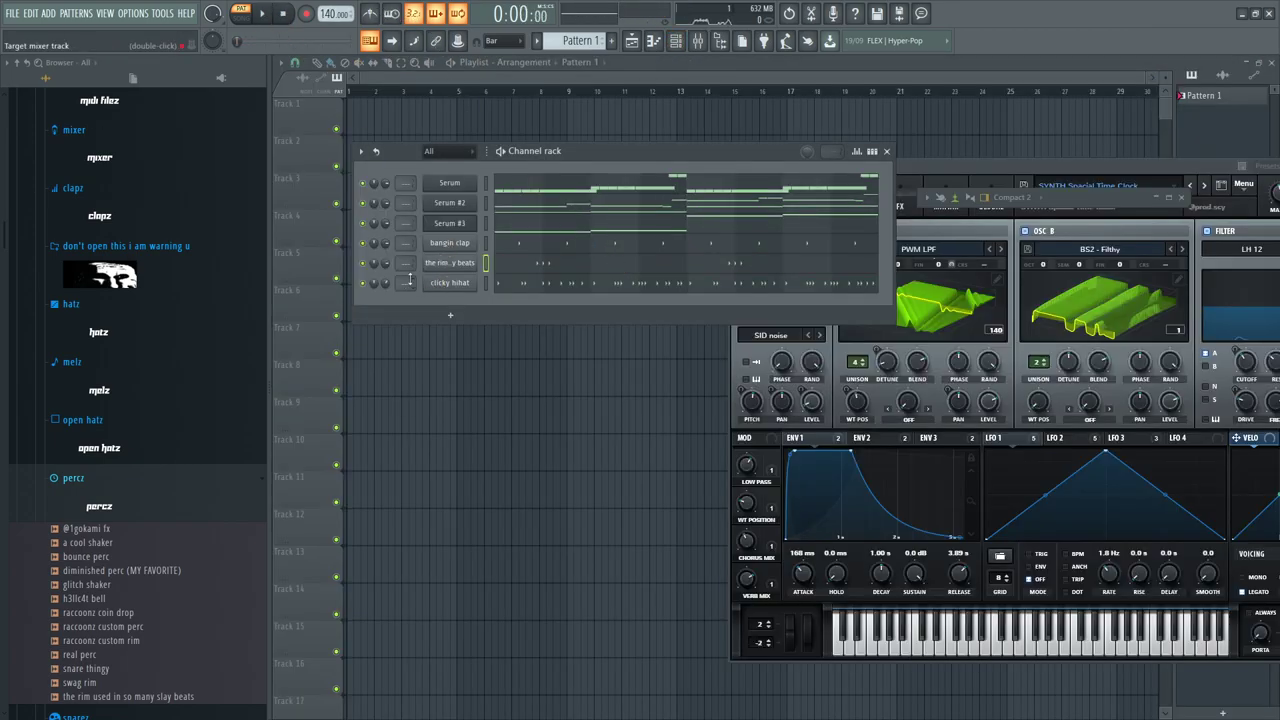
key(space)
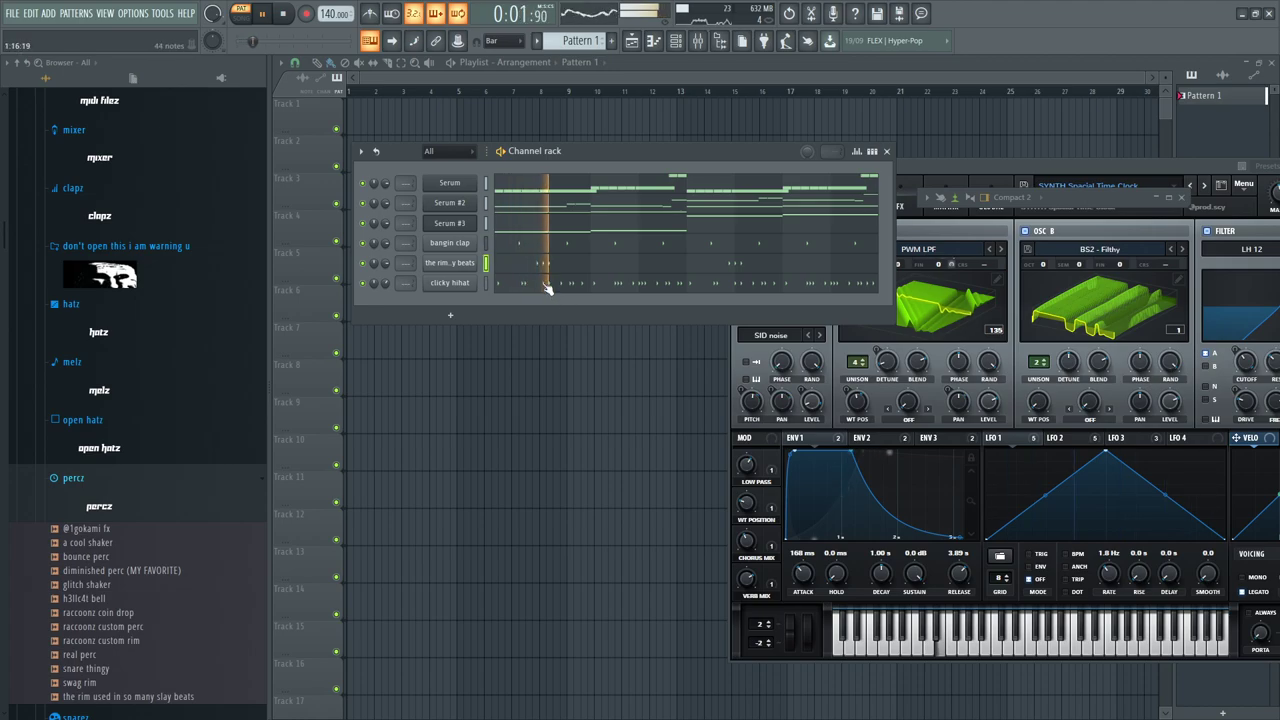
key(space)
Select all rim notes in the piano roll, transpose them down three semitones to A4, and play the pattern
key(F7)
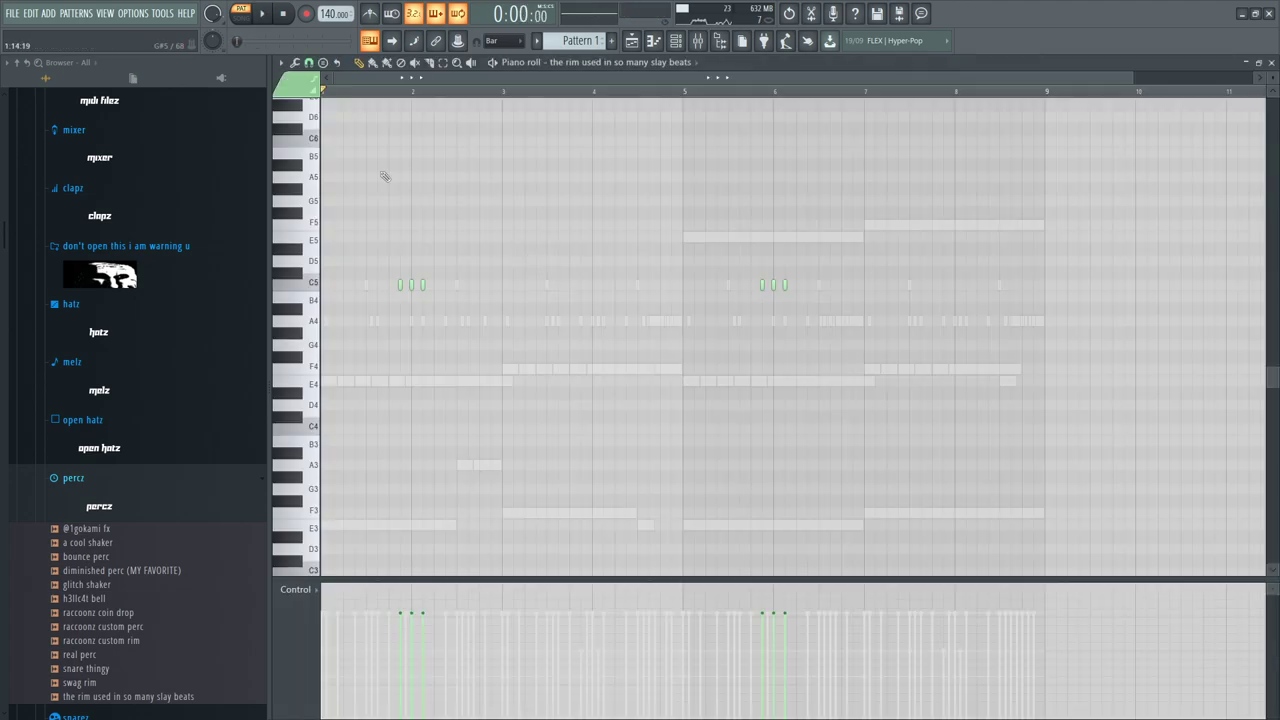
click(443, 63)
drag(1008, 208, 1, 300)
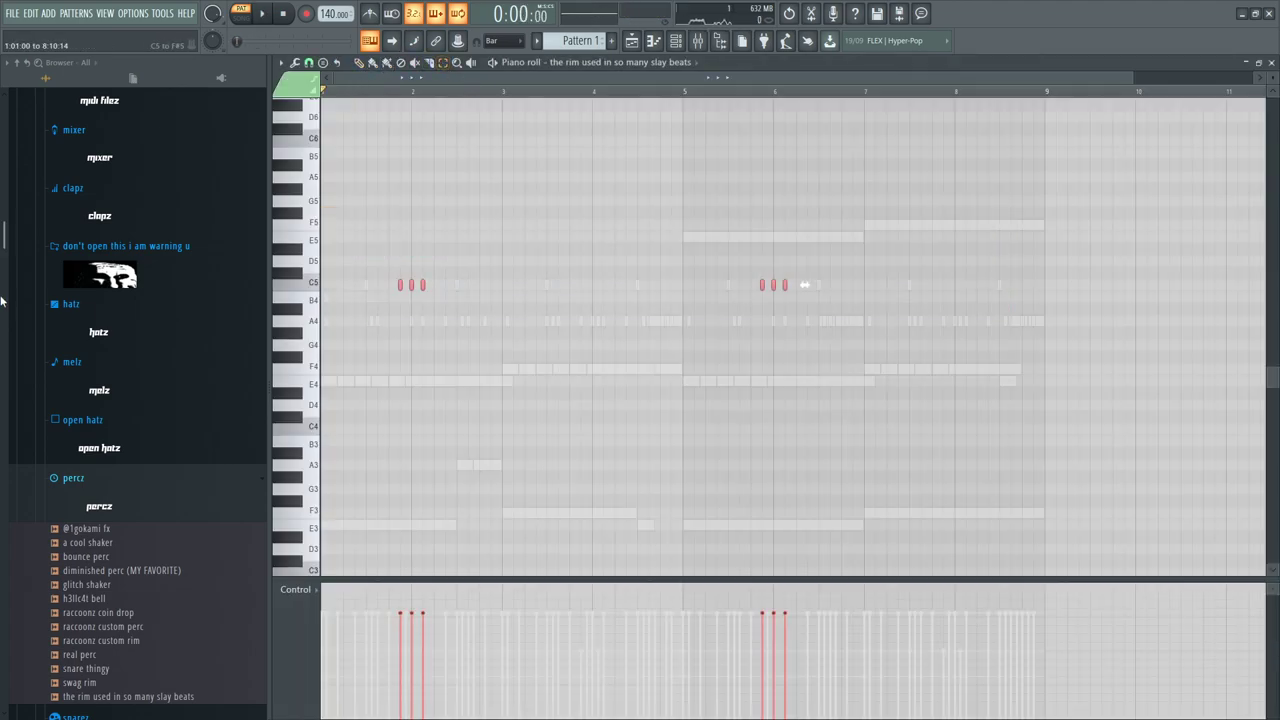
key(space)
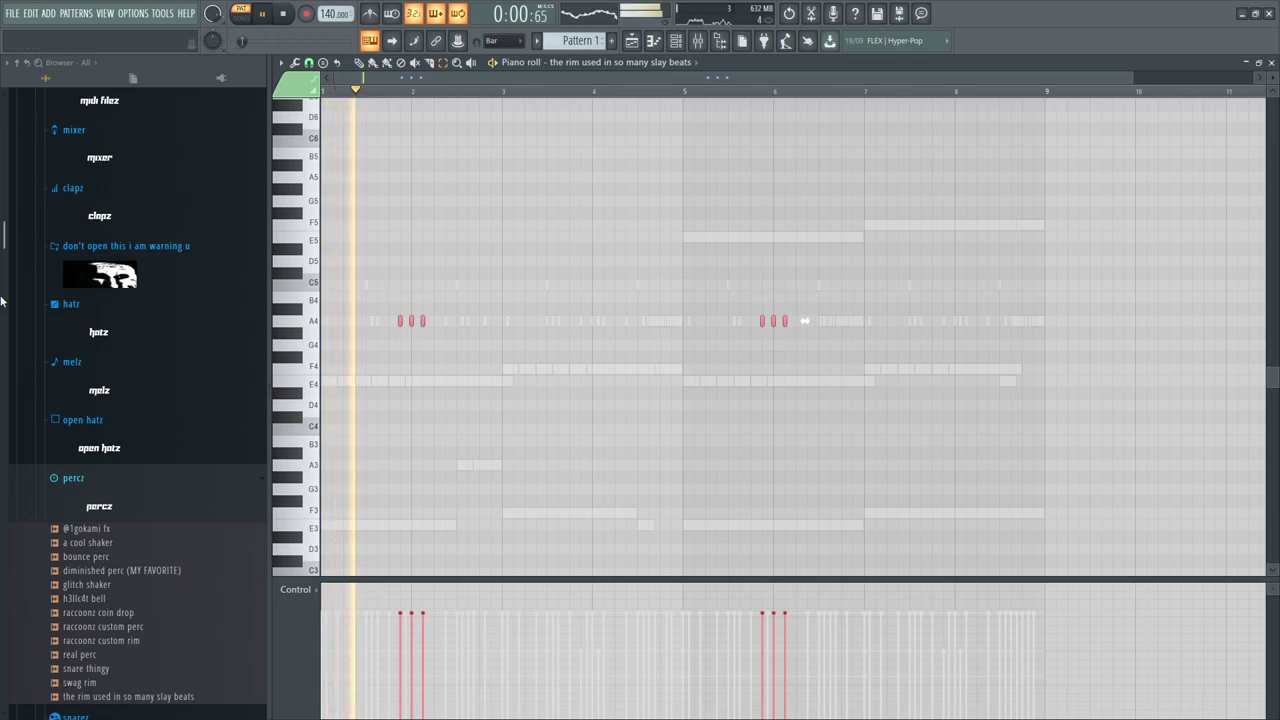
Raise the selected rim notes two semitones to B4, trying A#4 for comparison during playback
key(shift+Up)
key(shift+Up)
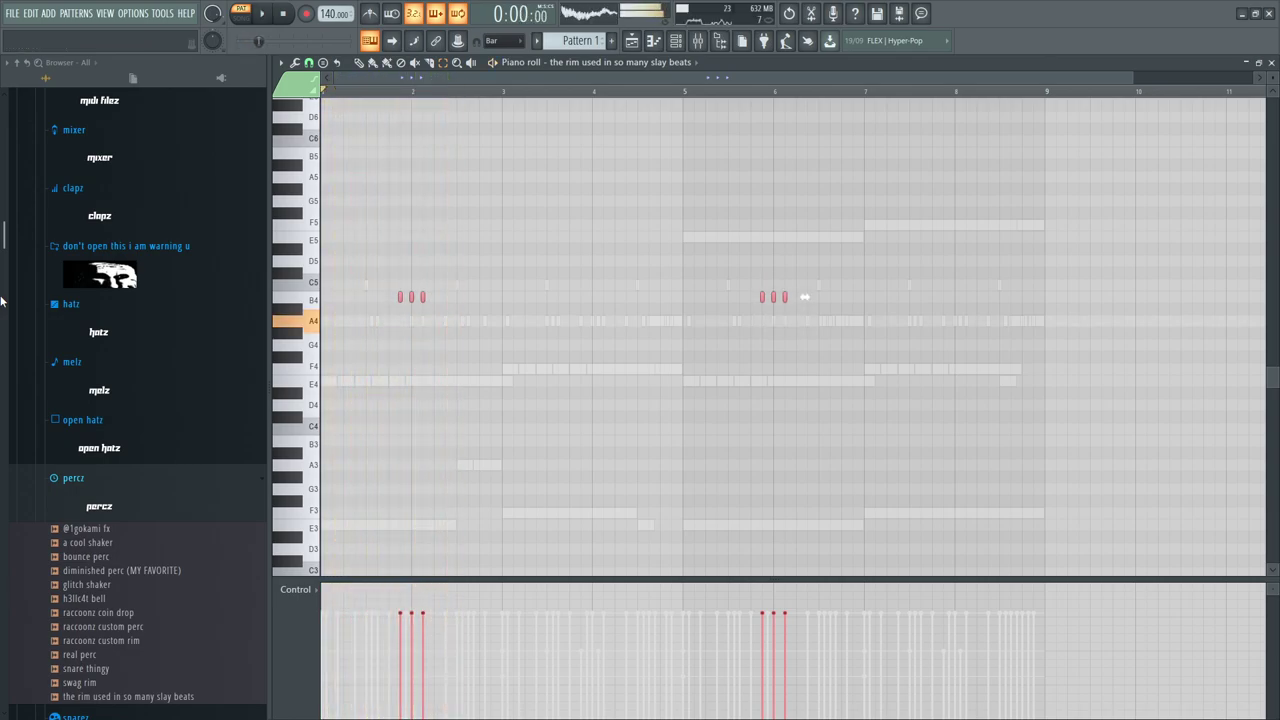
key(shift+Down)
key(space)
key(space)
key(shift+Up)
key(shift+Down)
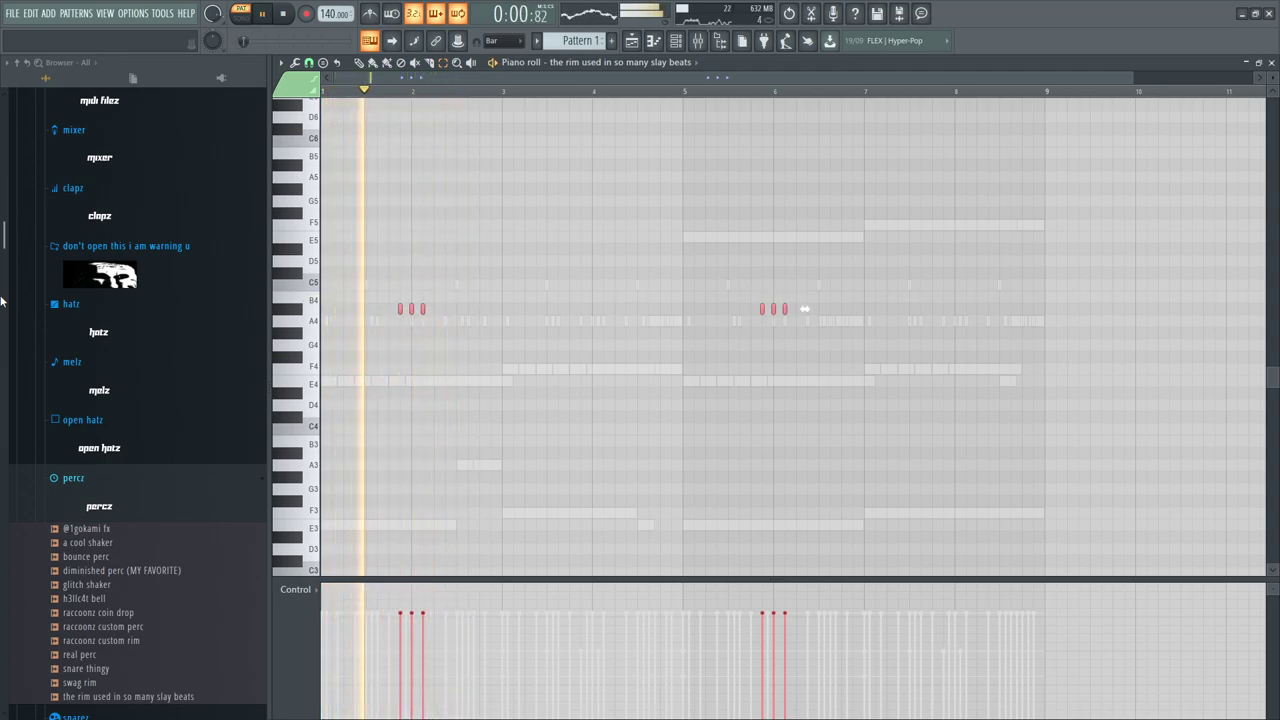
key(shift+Up)
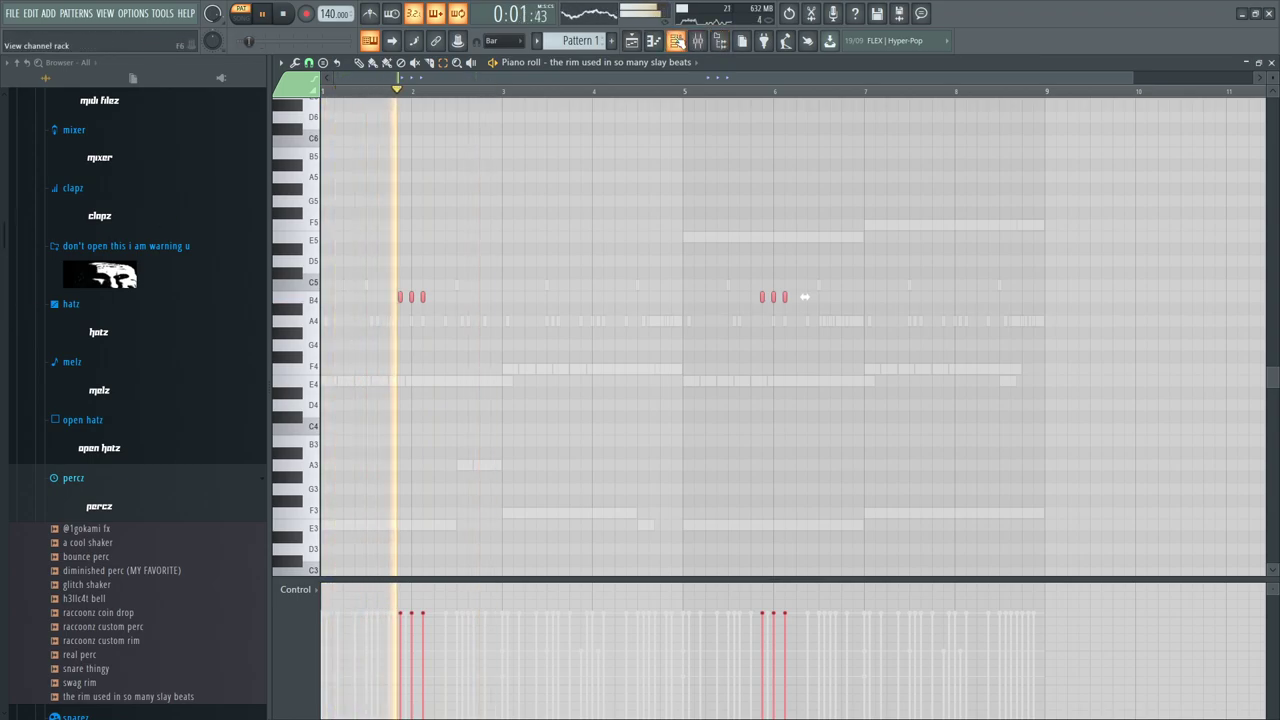
Audition the basic, bust it, classic, draingang and generic snares from the drum kit's snarez folder
key(F6)
key(F7)
scroll(126, 457, down, 3)
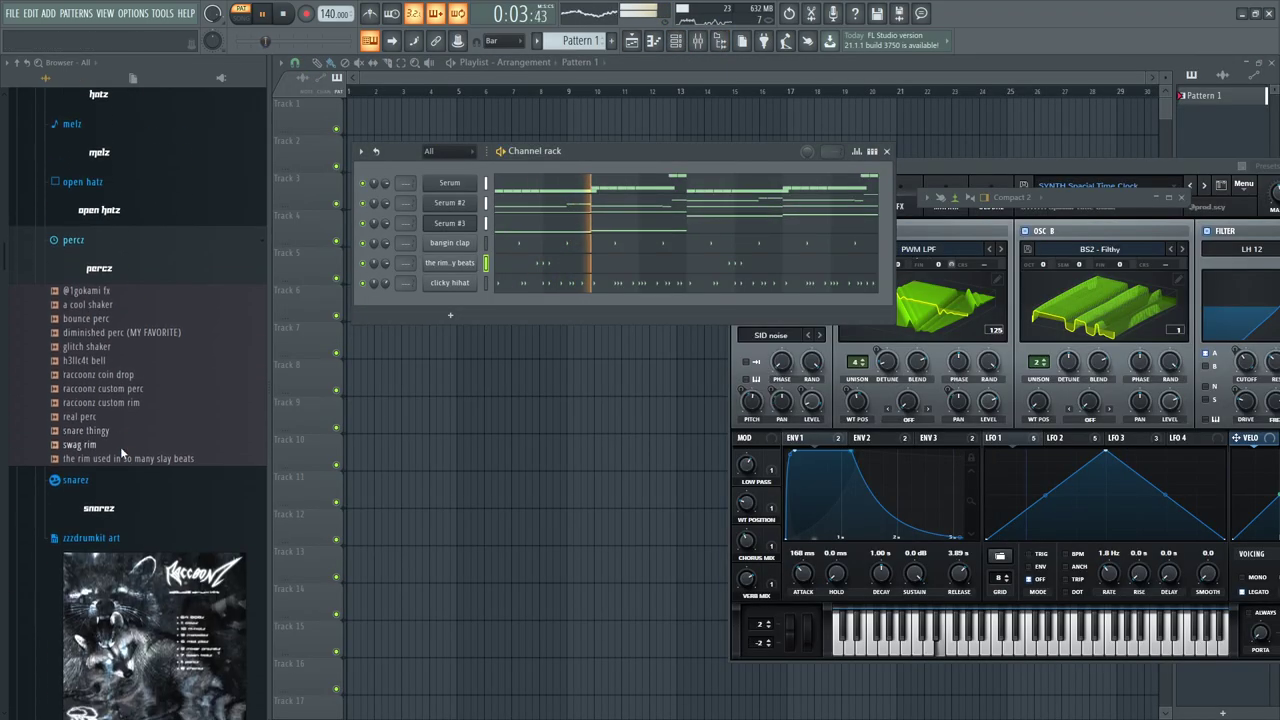
key(space)
click(124, 474)
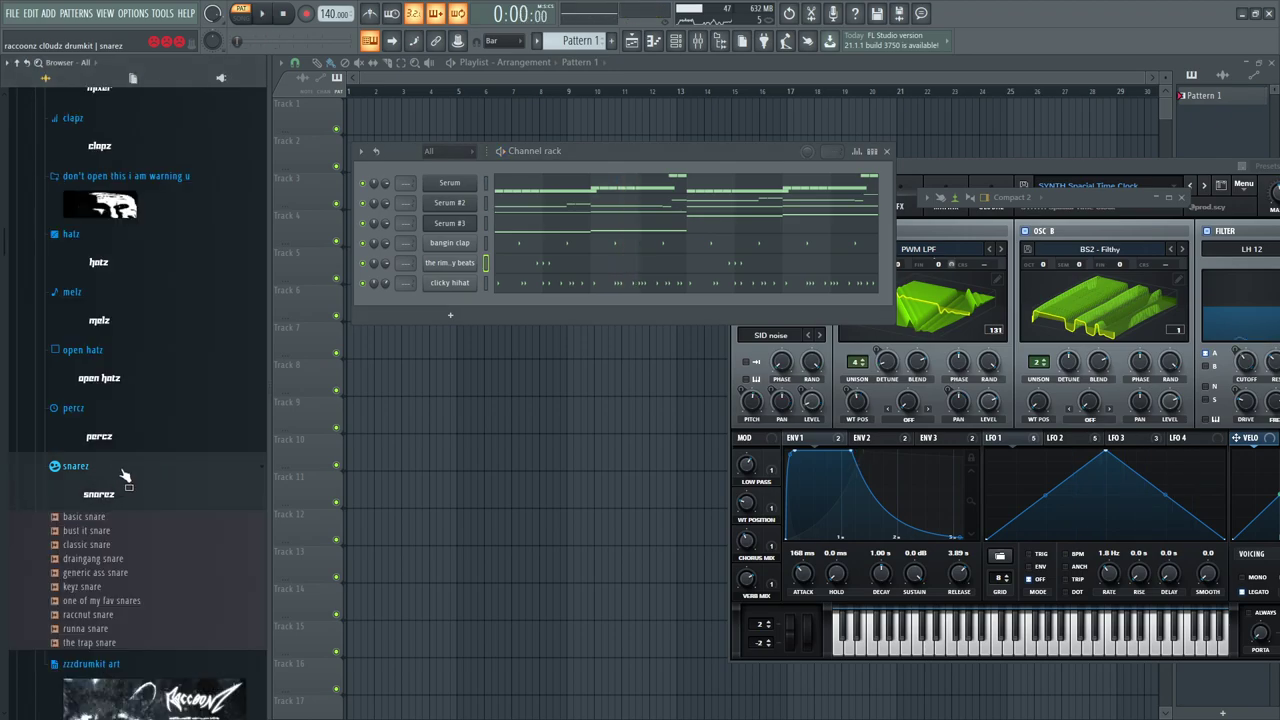
click(90, 517)
click(97, 532)
click(101, 546)
click(107, 561)
click(113, 575)
Replace the rim channel's sample with draingang snare and play the pattern
click(99, 559)
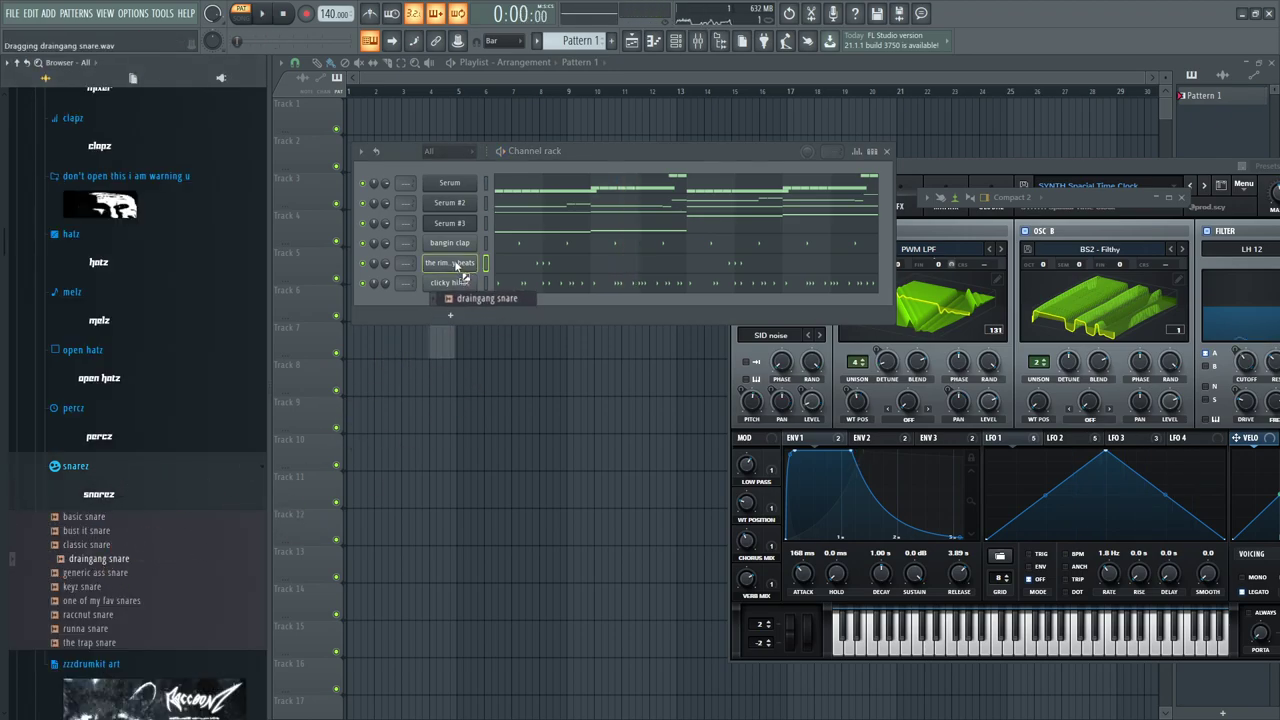
drag(455, 264, 455, 264)
key(space)
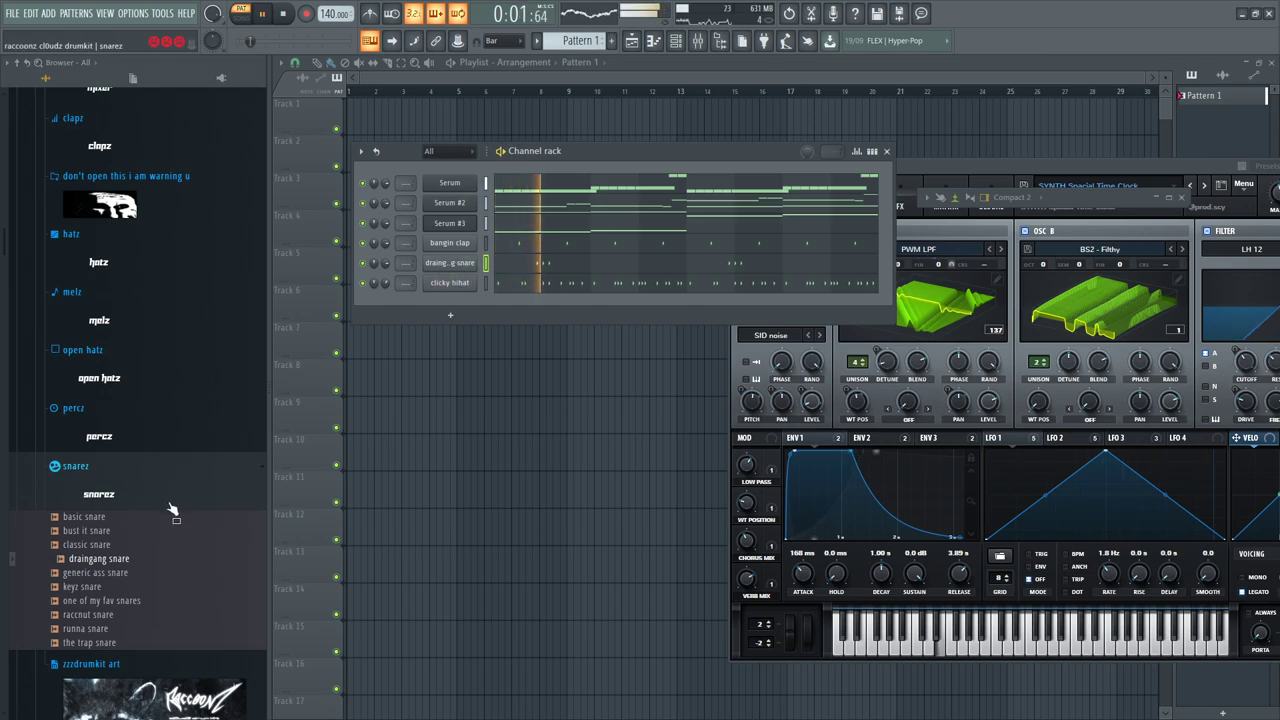
Set a partial fade-out on the draingang snare sample, and move its settings window below the channel rack
click(471, 268)
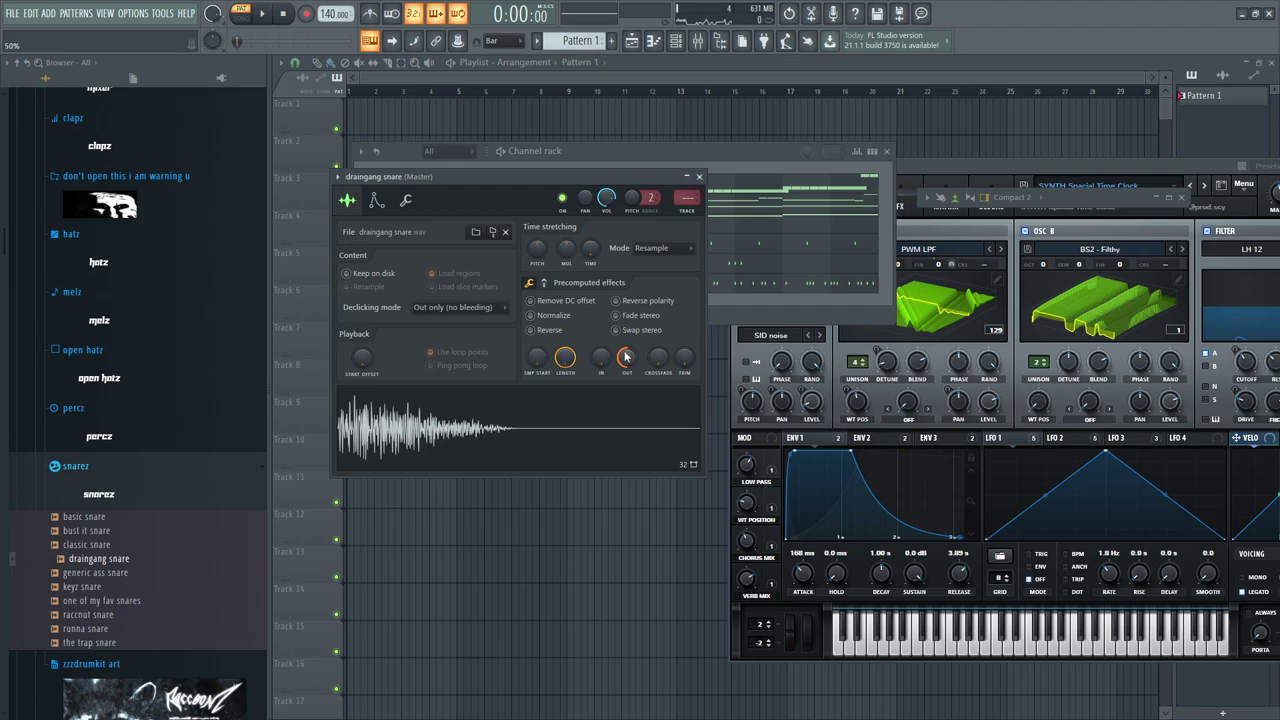
drag(625, 356, 625, 390)
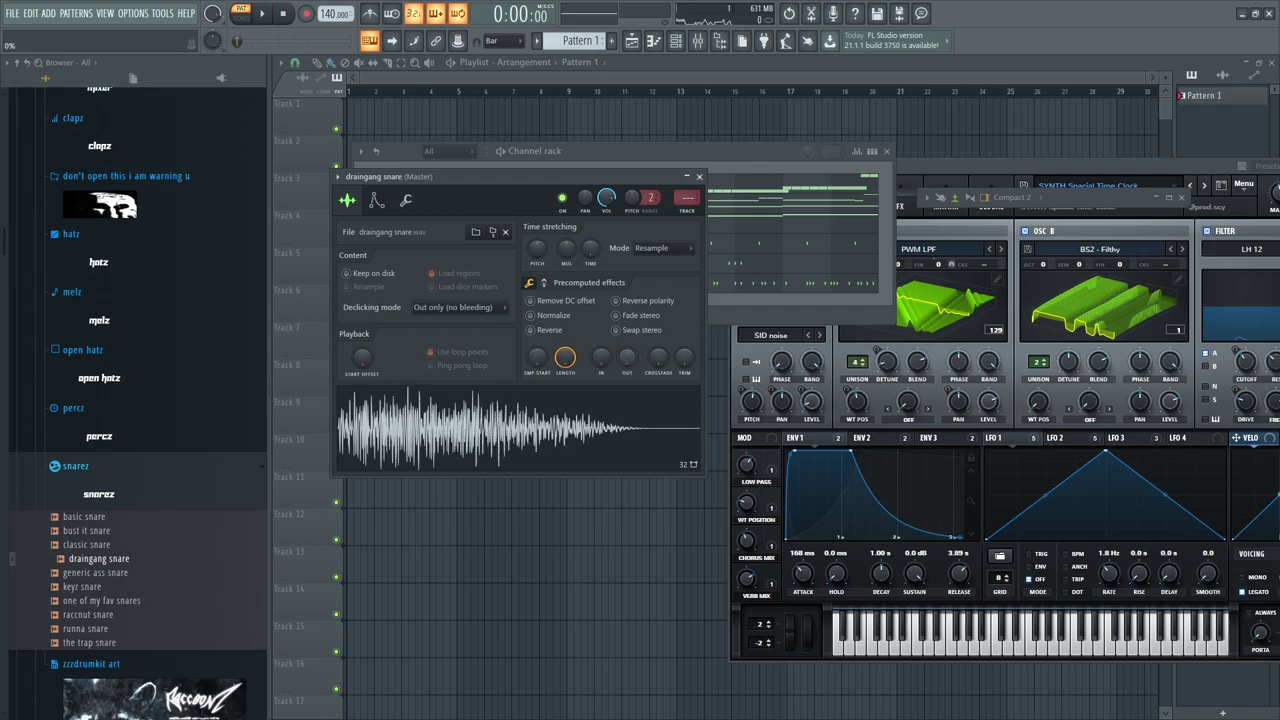
scroll(618, 361, up, 10)
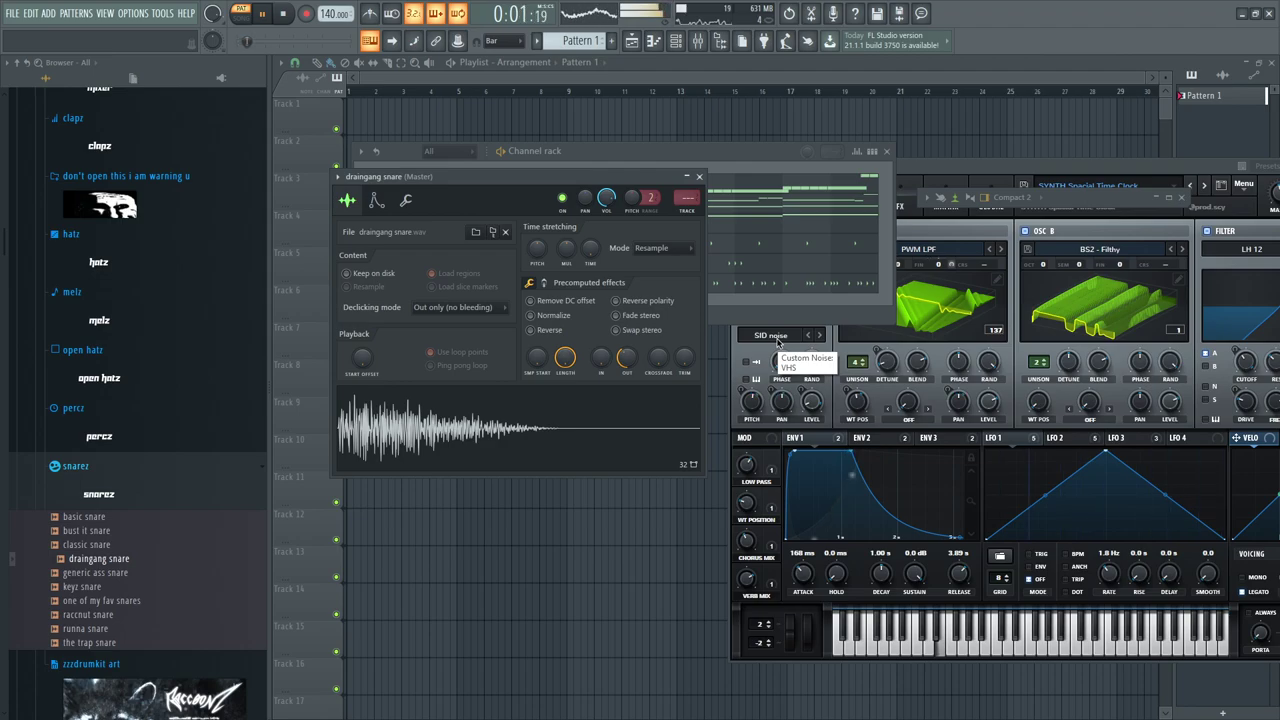
drag(466, 180, 467, 467)
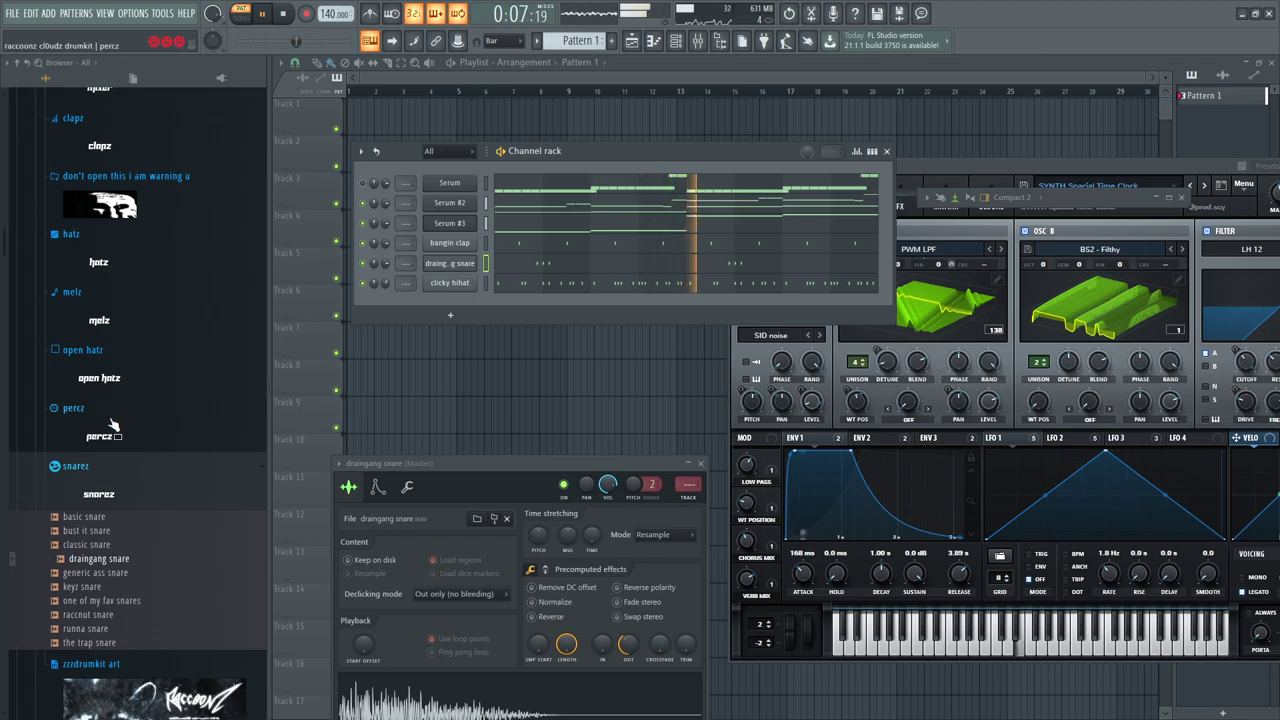
Browse the kit's iconic and spinz 808 folders, and add another edited spinz 808 as a channel above bangin clap
scroll(84, 322, up, 8)
click(87, 312)
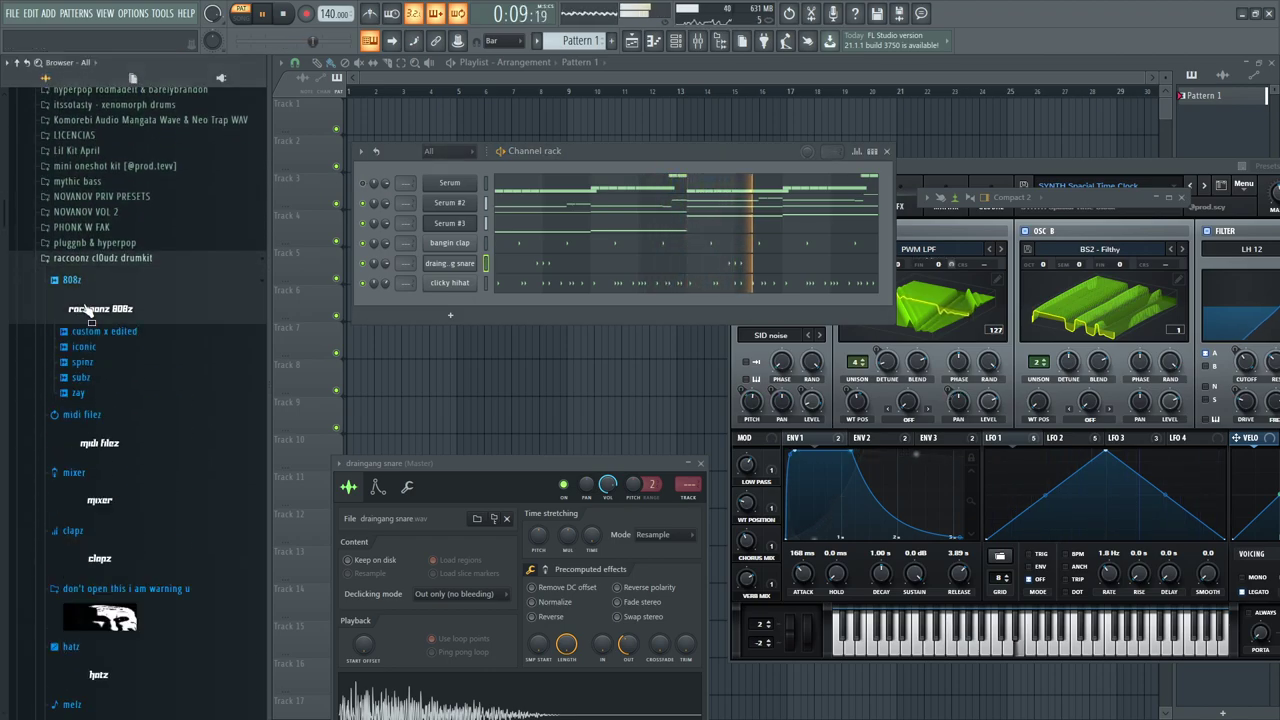
click(85, 347)
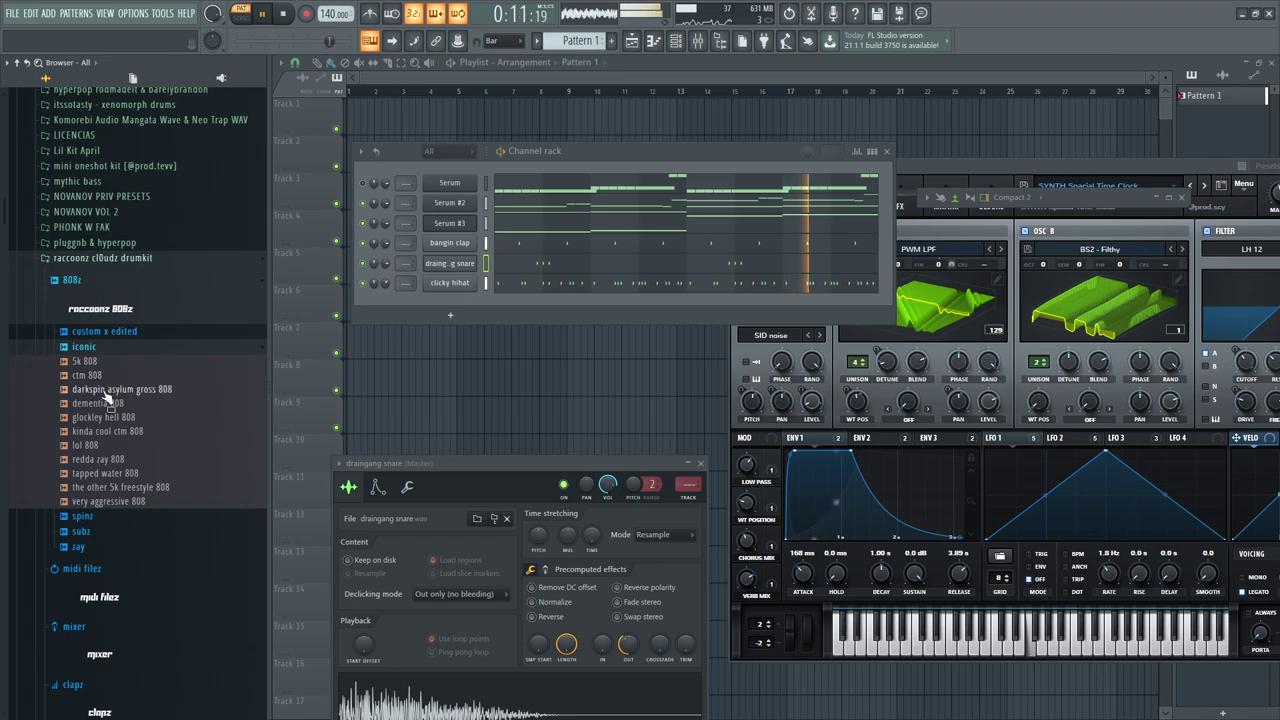
click(84, 346)
click(82, 362)
click(95, 391)
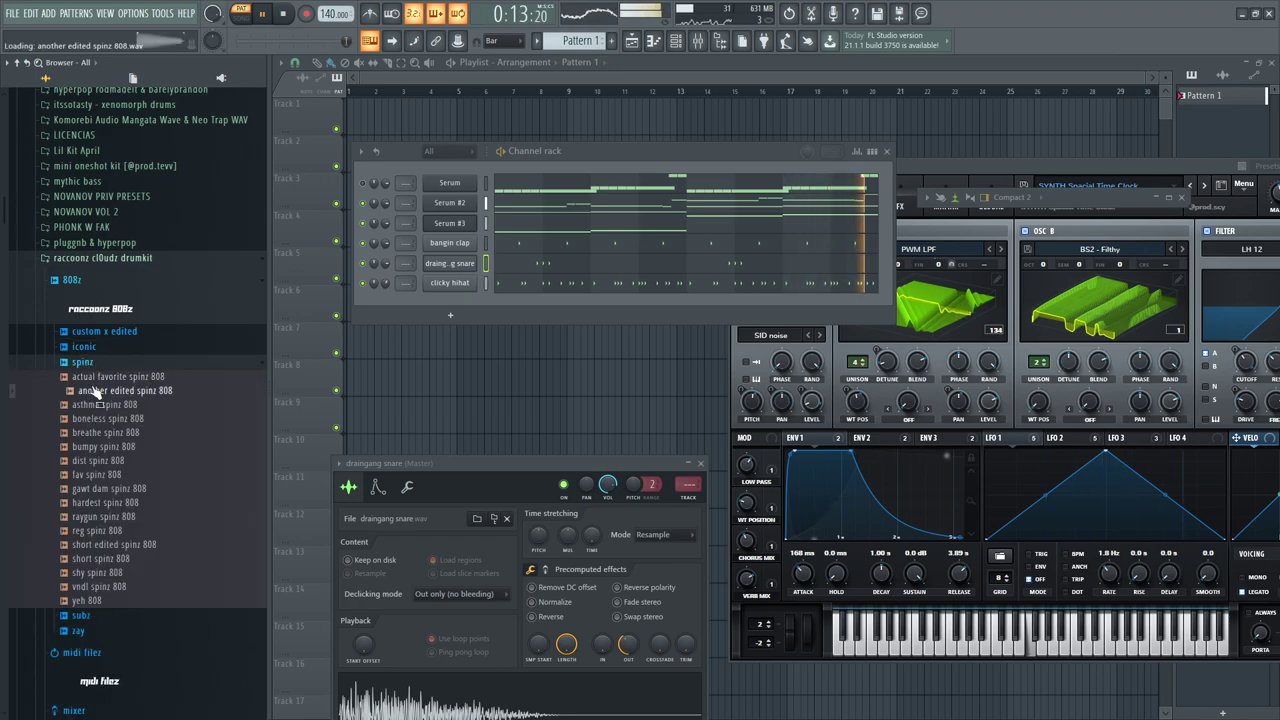
drag(97, 393, 450, 248)
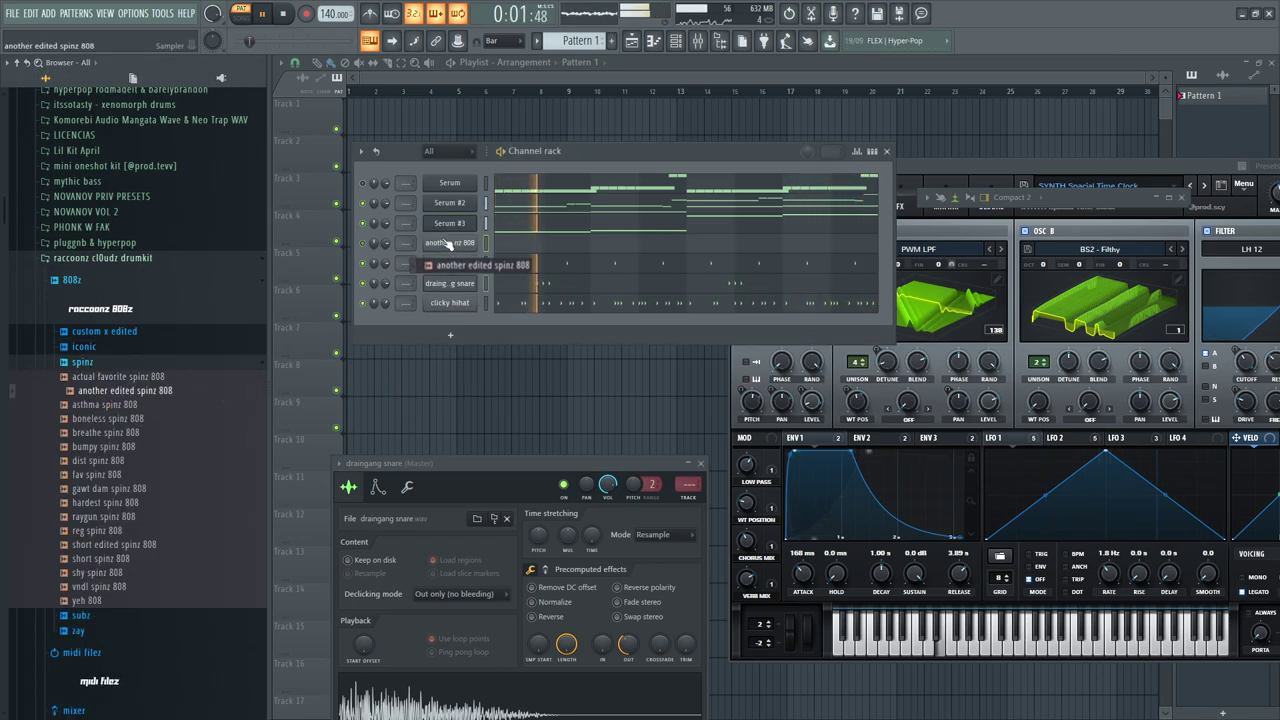
Place an E5 note at the start of the 808's piano roll, and open the 808's sample settings
right_click(456, 247)
click(506, 243)
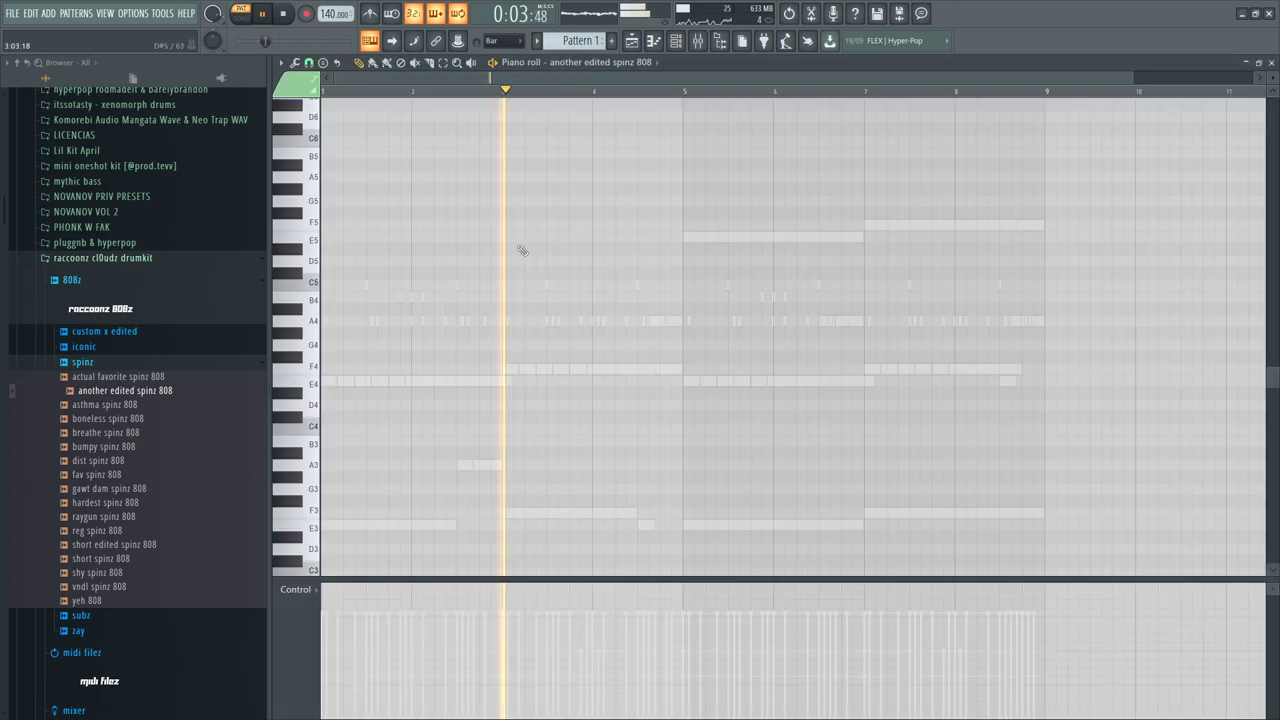
key(space)
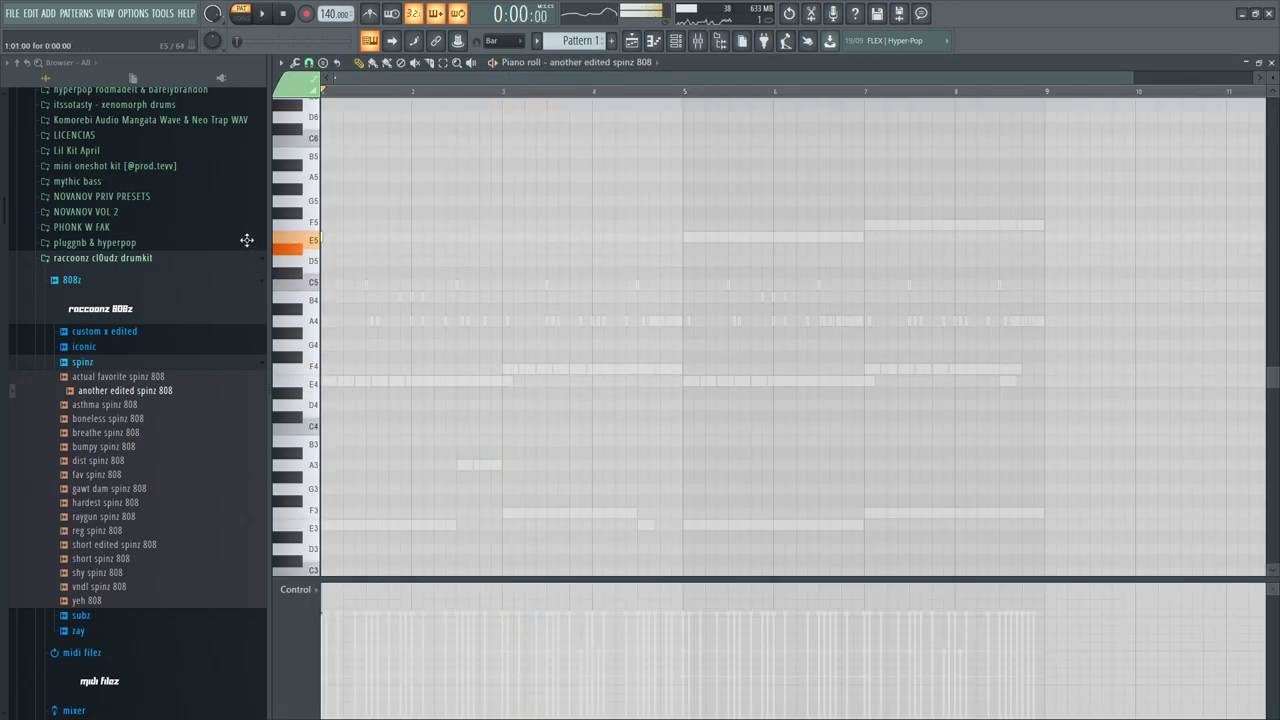
key(F6)
right_click(443, 228)
click(435, 245)
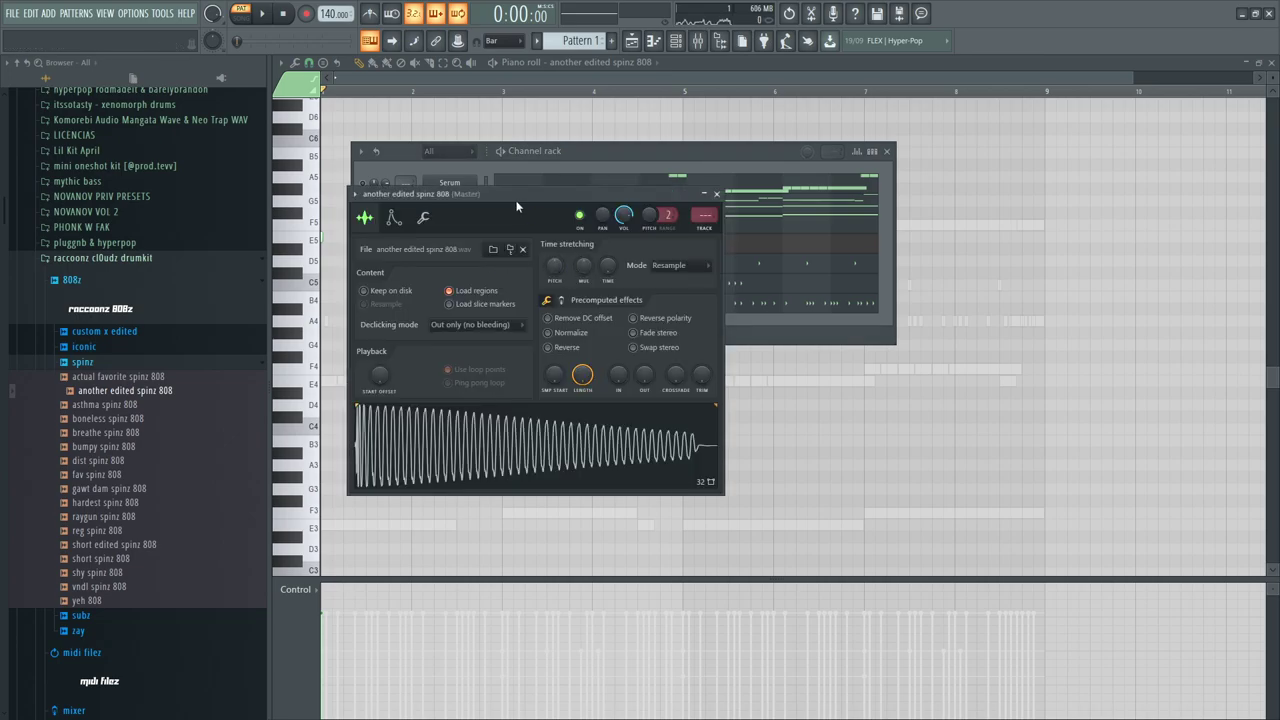
drag(516, 200, 616, 315)
Lay out three back-to-back E5 notes from bar 1 in the 808's piano roll and play the pattern
right_click(452, 248)
click(417, 275)
click(510, 249)
click(510, 249)
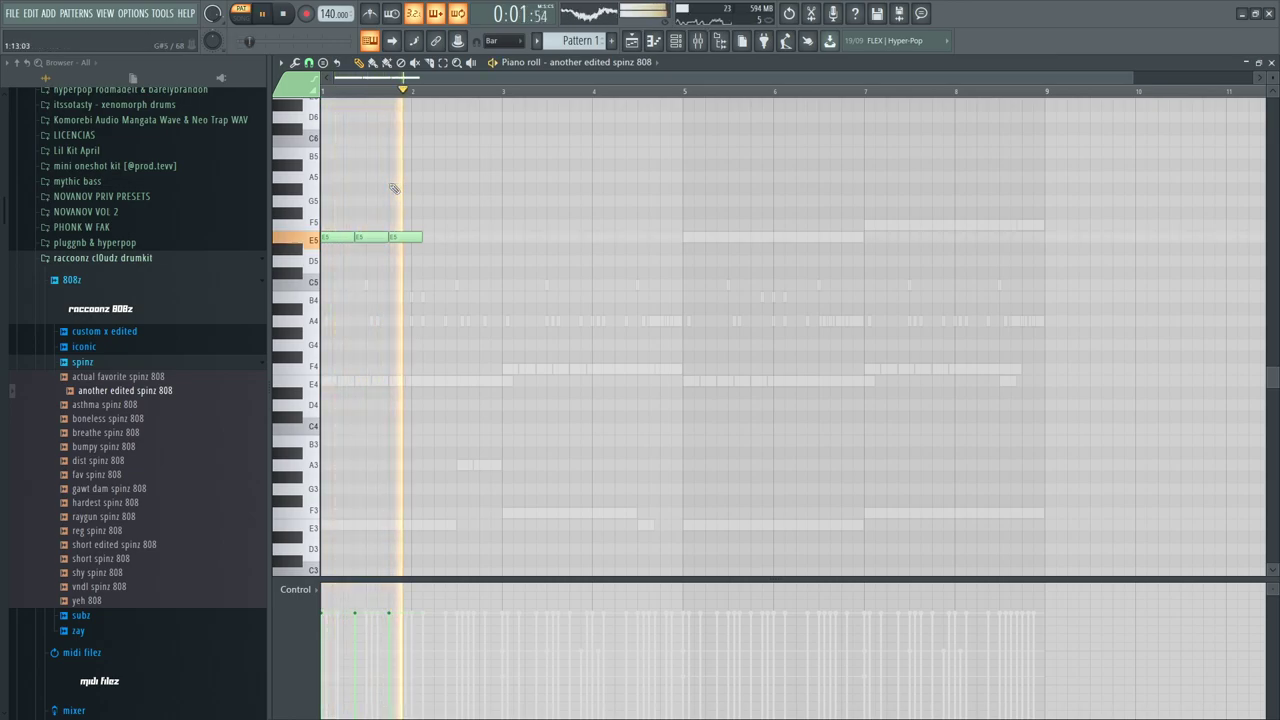
key(space)
key(space)
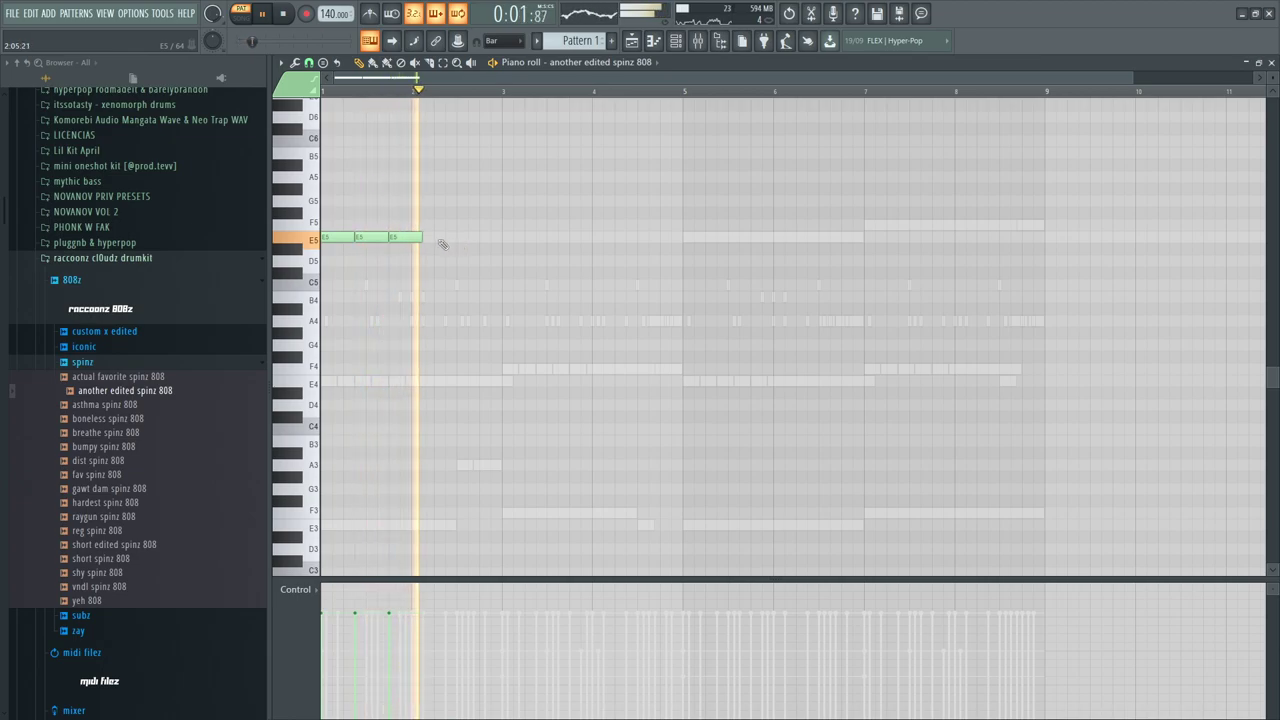
Add an E5 note at the end of bar 2, three F5 notes from bar 3, and two F5 notes ending bar 4
click(472, 237)
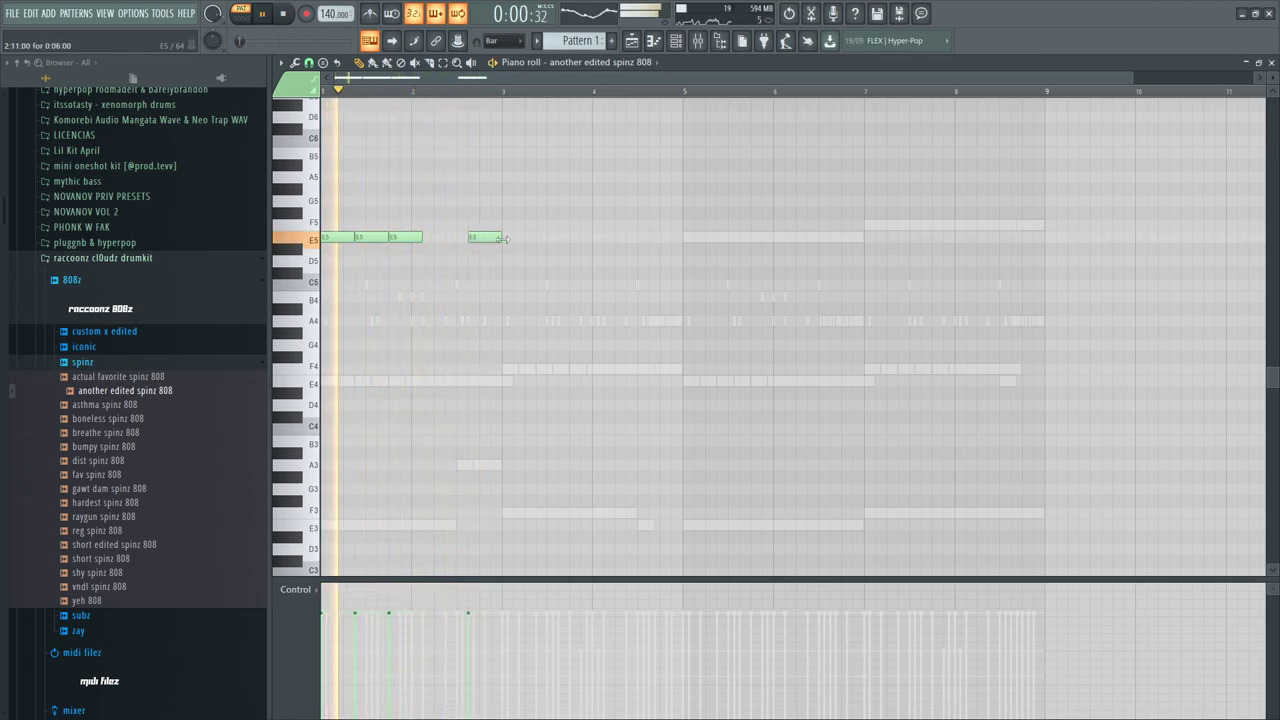
click(520, 225)
click(555, 225)
click(592, 225)
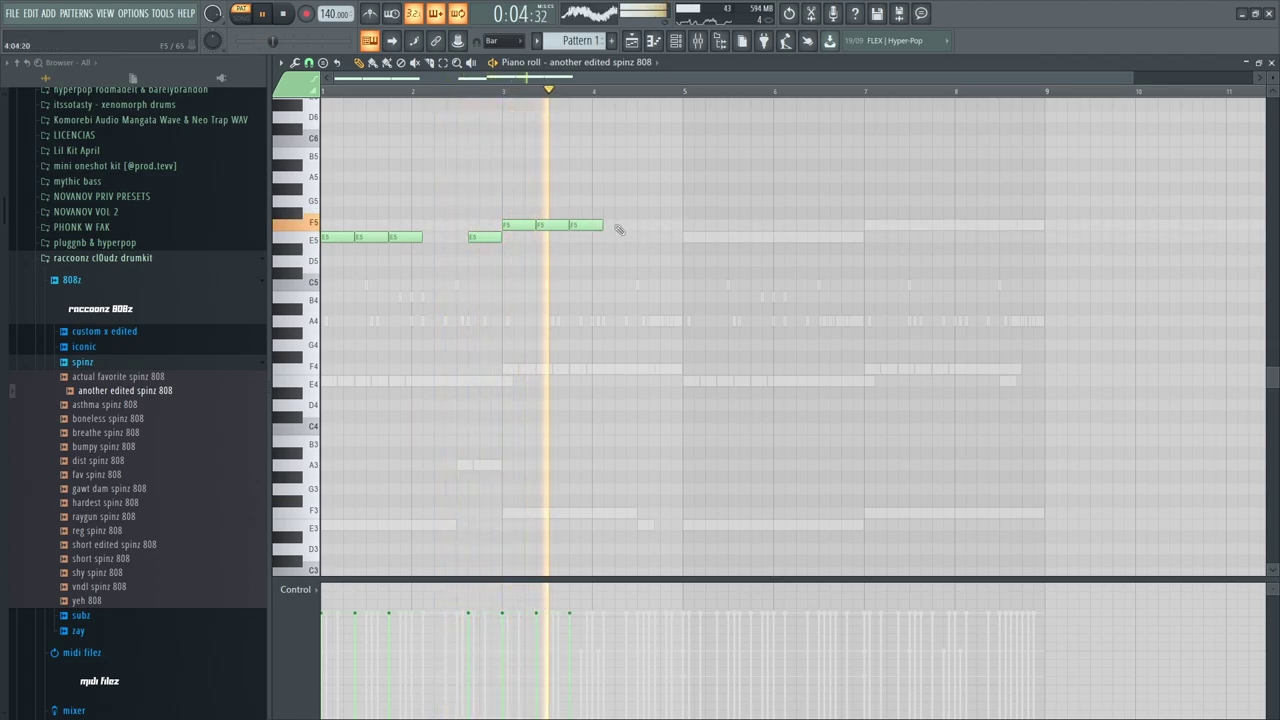
click(625, 225)
click(655, 225)
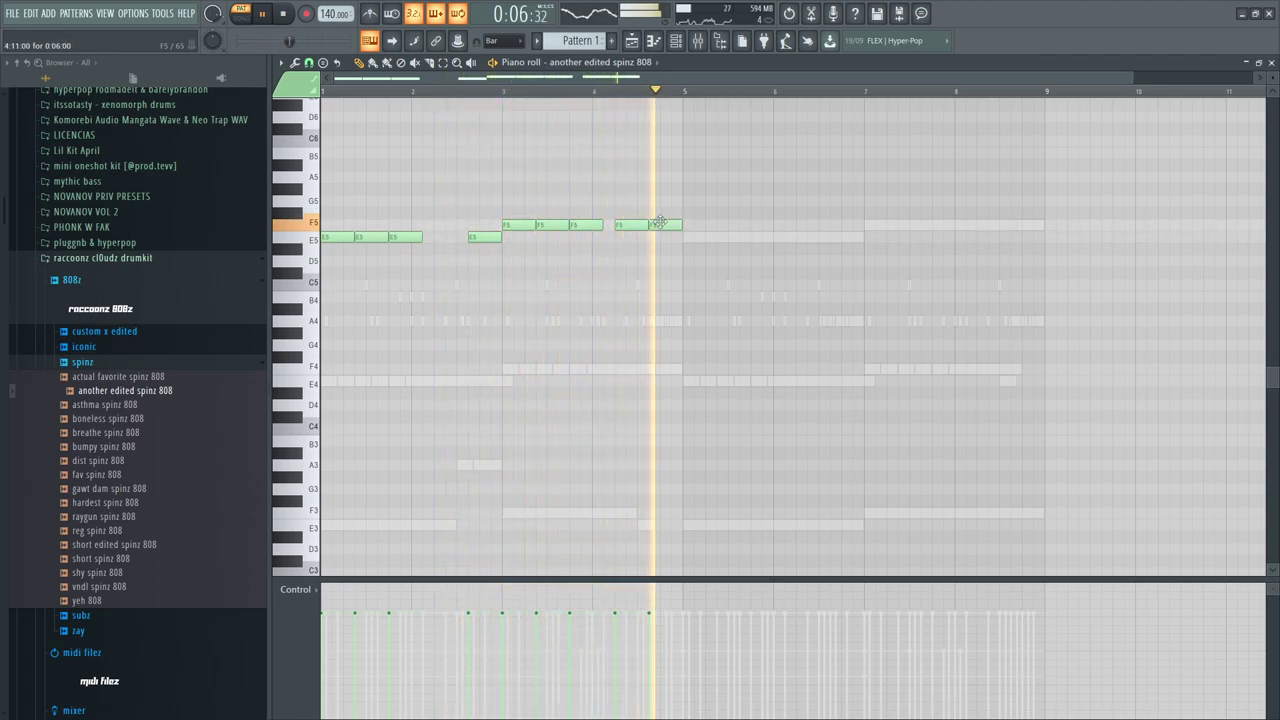
Raise the last 808 note of bar 4 to A5 and play the pattern
key(space)
drag(669, 224, 666, 181)
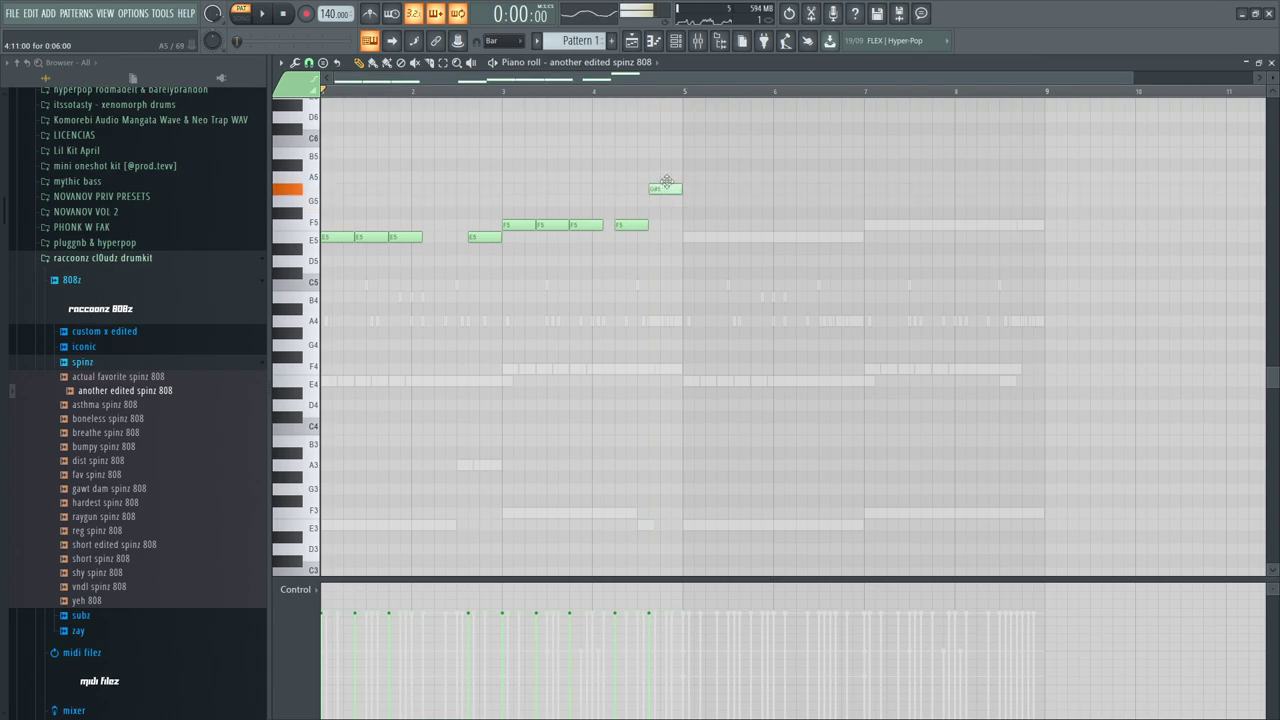
key(space)
Select the 808's first four bars, duplicate them into bars 5 to 8, clear the selection, and play the pattern
drag(682, 91, 46, 84)
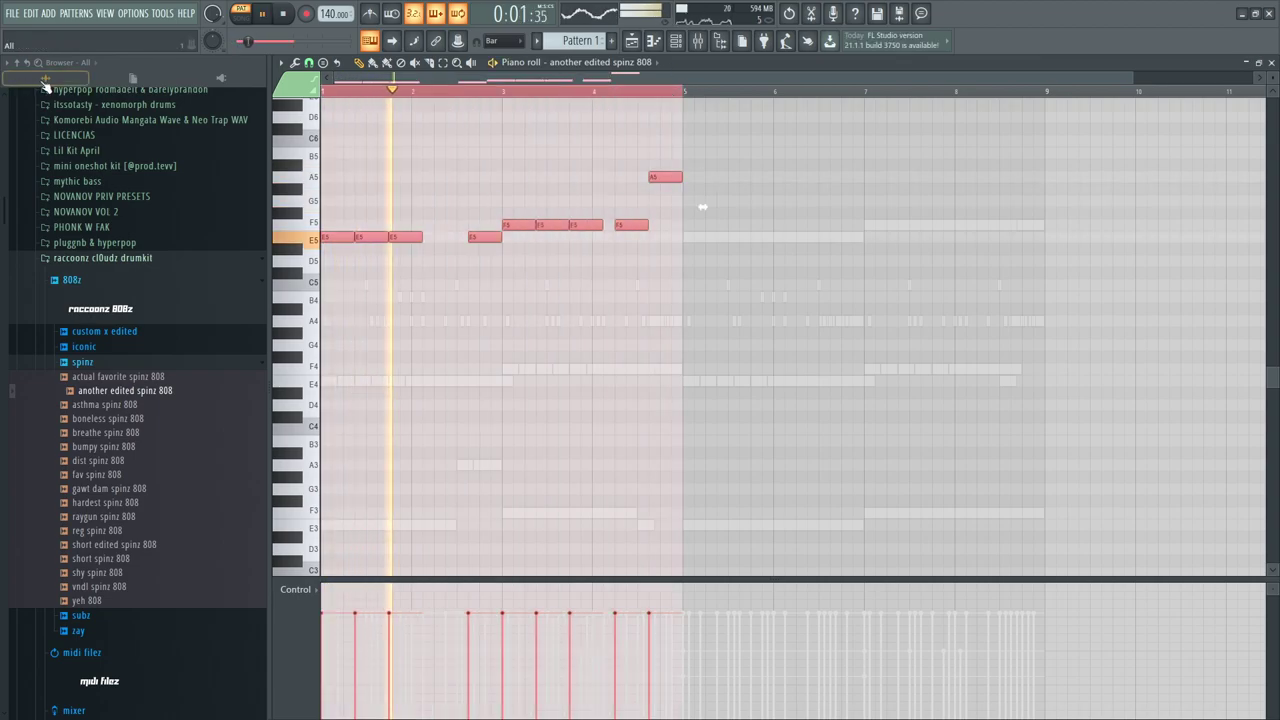
key(ctrl+b)
key(space)
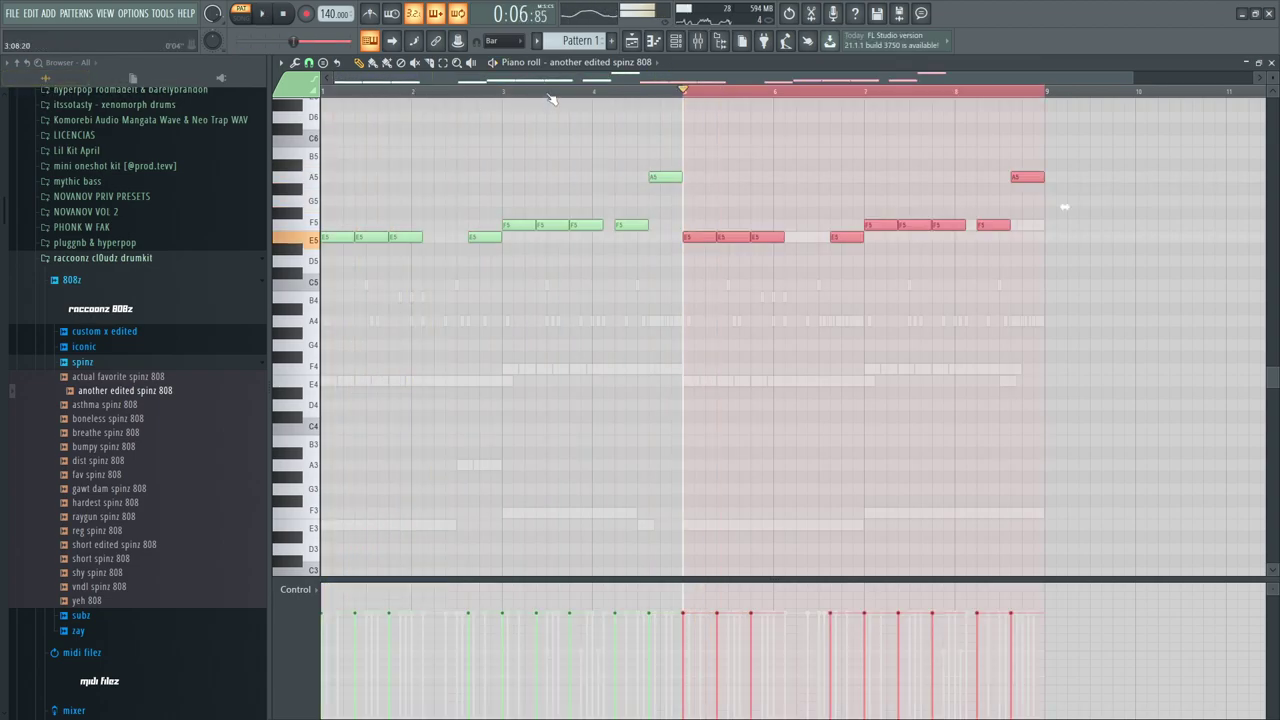
key(ctrl+d)
key(space)
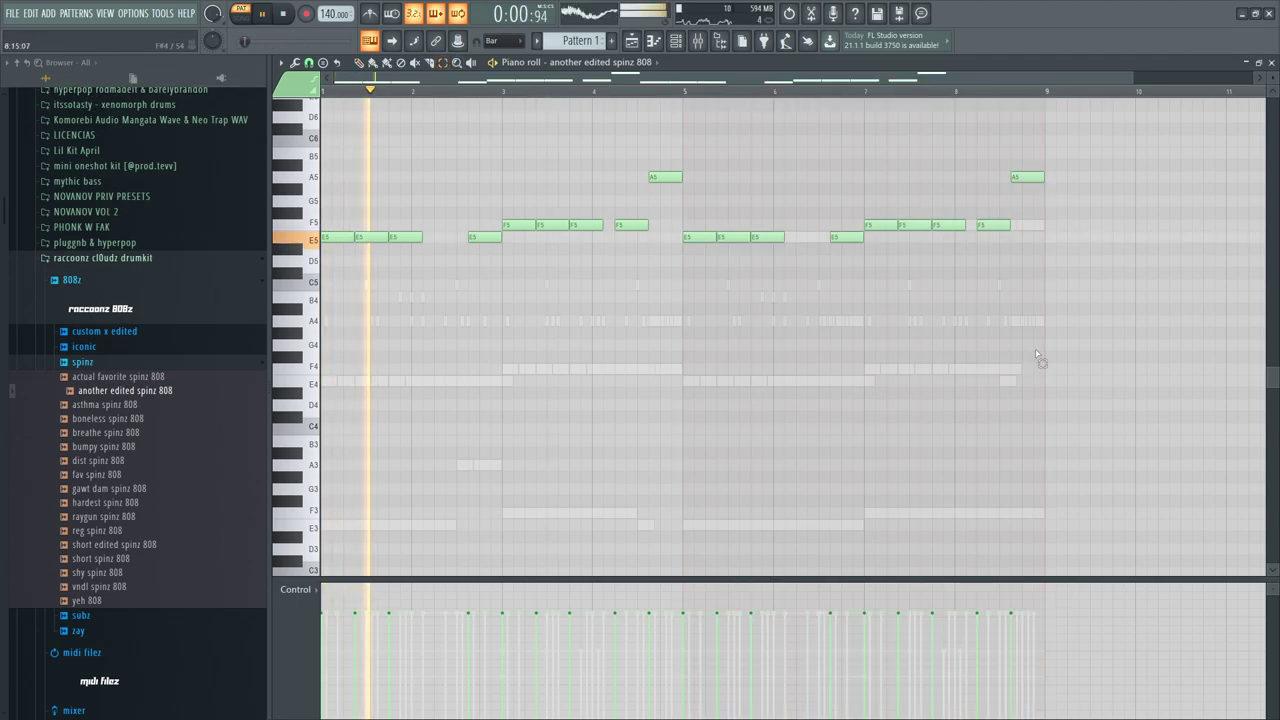
Try all 808 notes one octave higher during playback, and move them back down an octave
scroll(1065, 293, up, 2)
key(ctrl+a)
drag(1065, 293, 1065, 151)
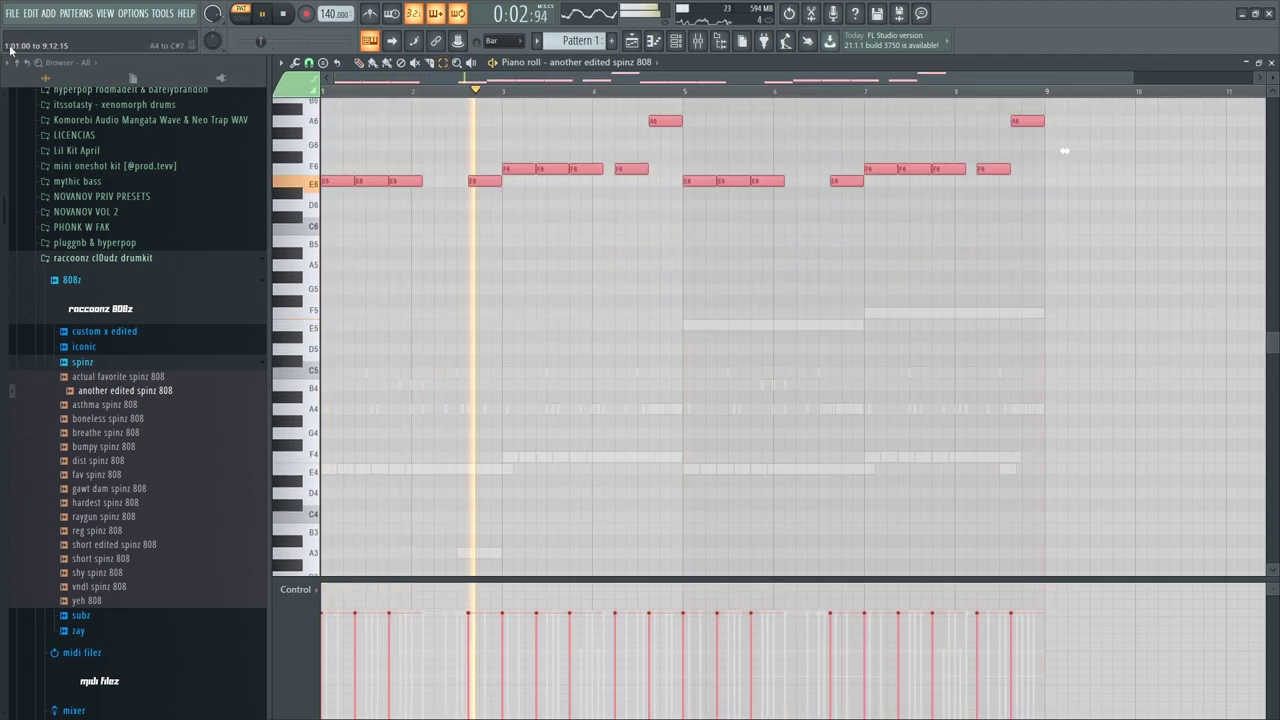
key(ctrl+Down)
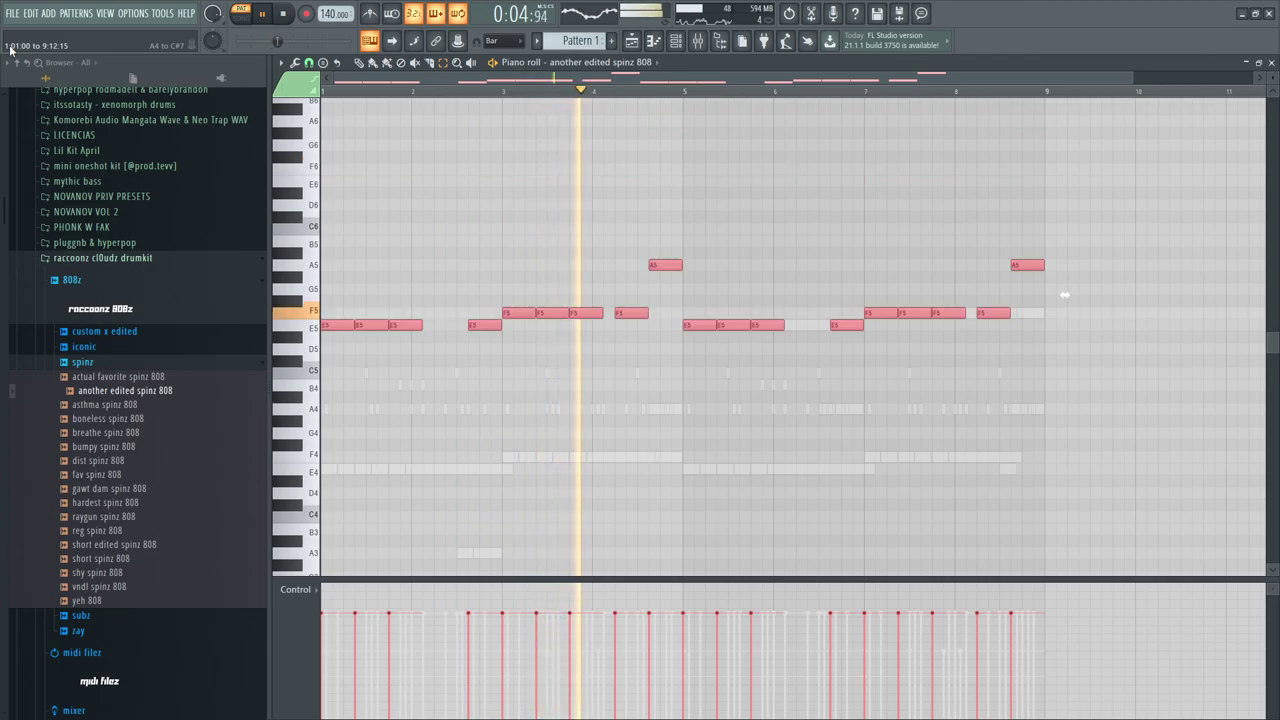
Raise the first two 808 notes of bar 5 one octave to E6 and replay the pattern
drag(655, 366, 1109, 314)
drag(711, 377, 751, 297)
key(ctrl+Up)
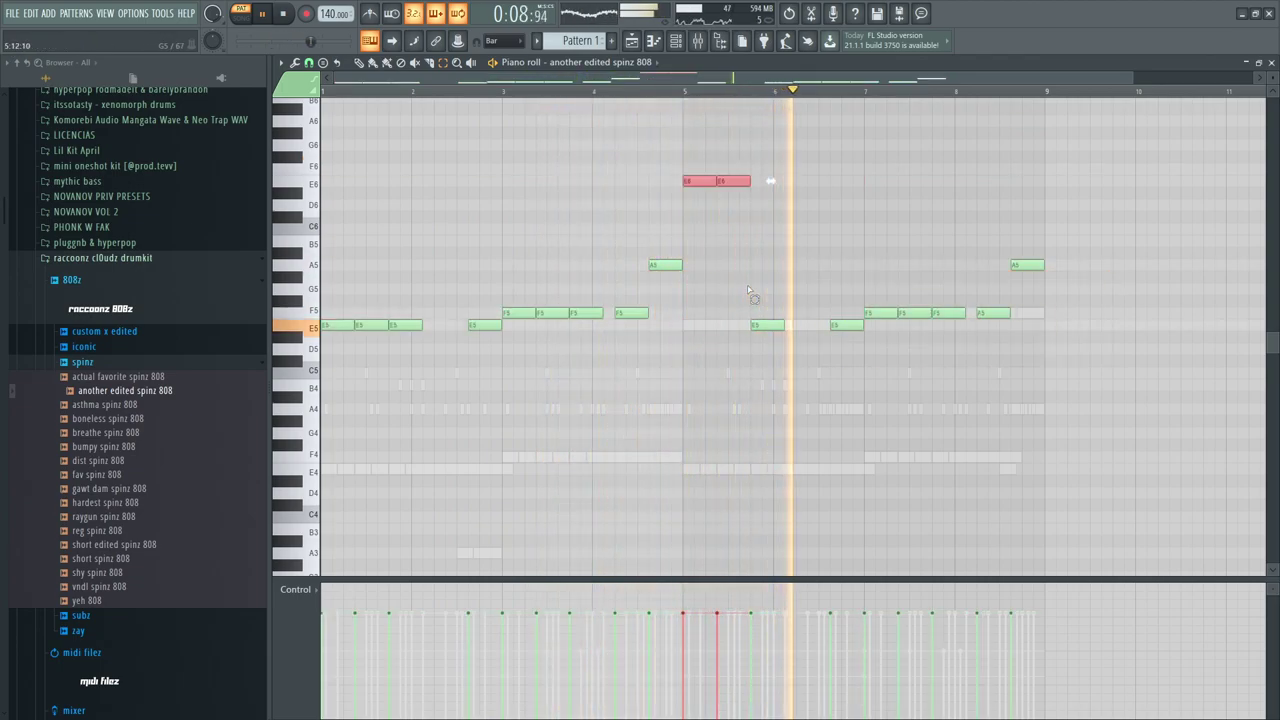
key(space)
key(space)
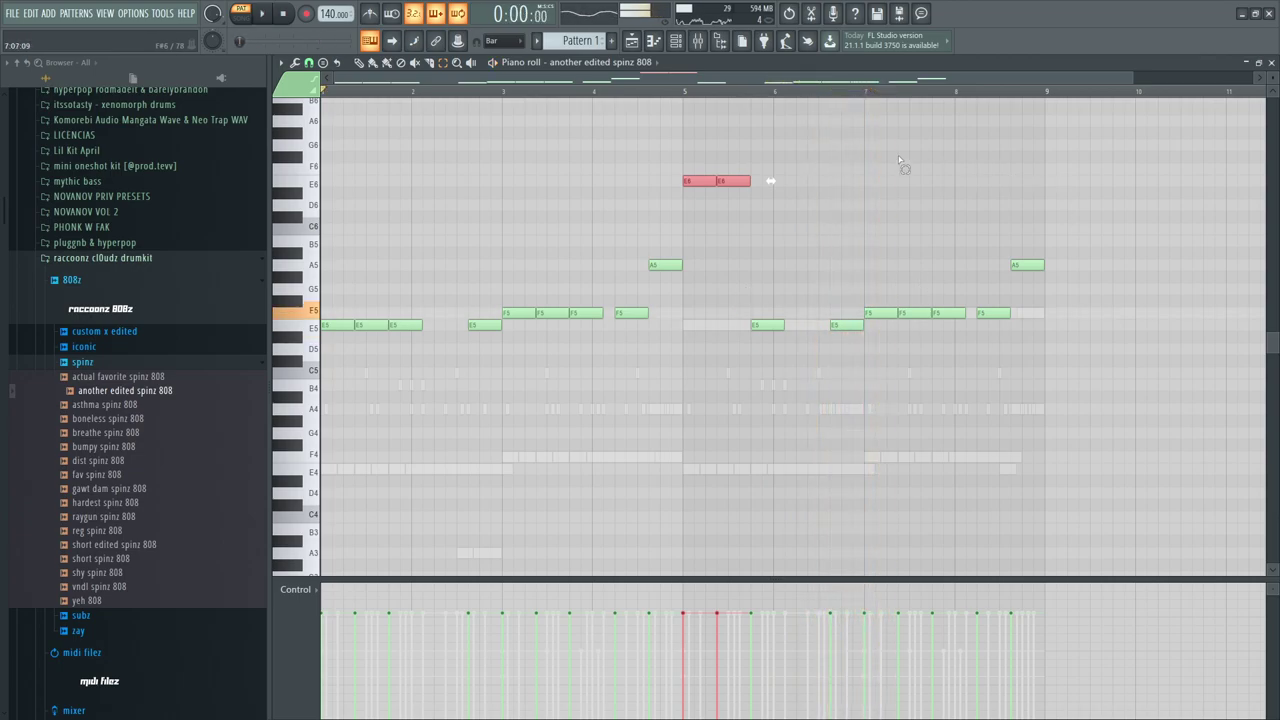
Delete the second F5 note of bar 7 and lengthen the first F5 to fill the gap
click(359, 63)
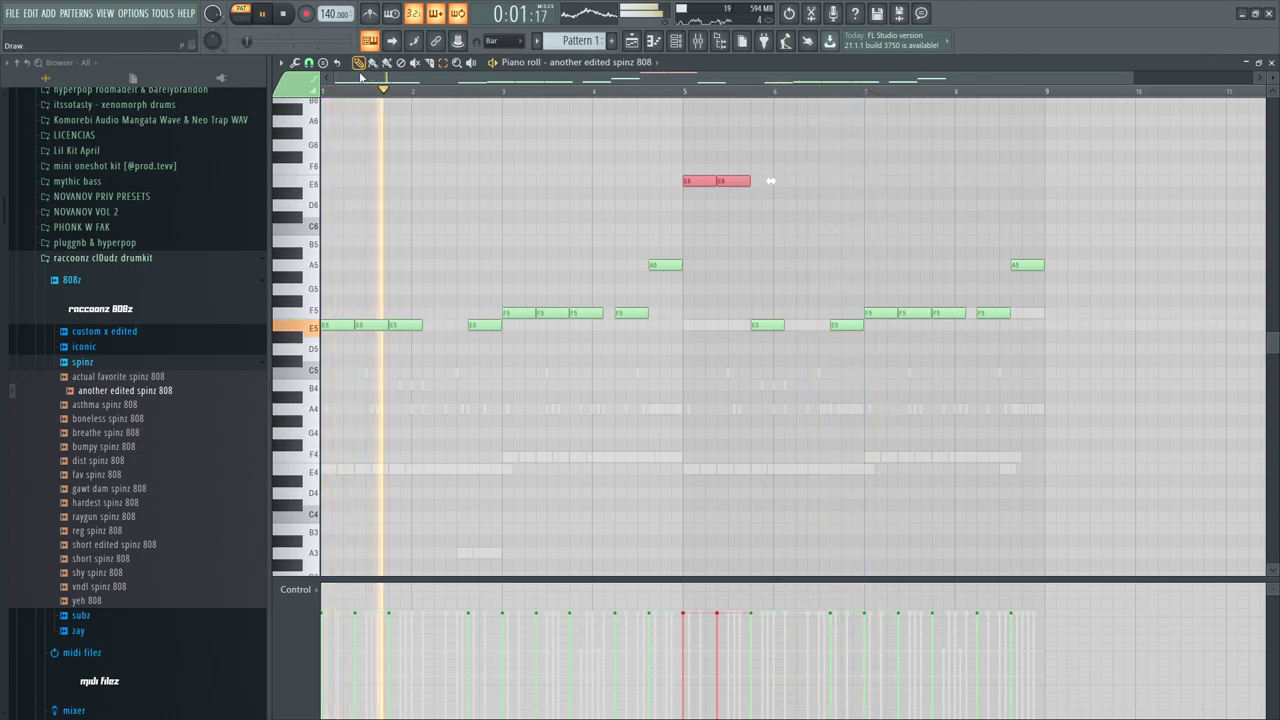
right_click(912, 313)
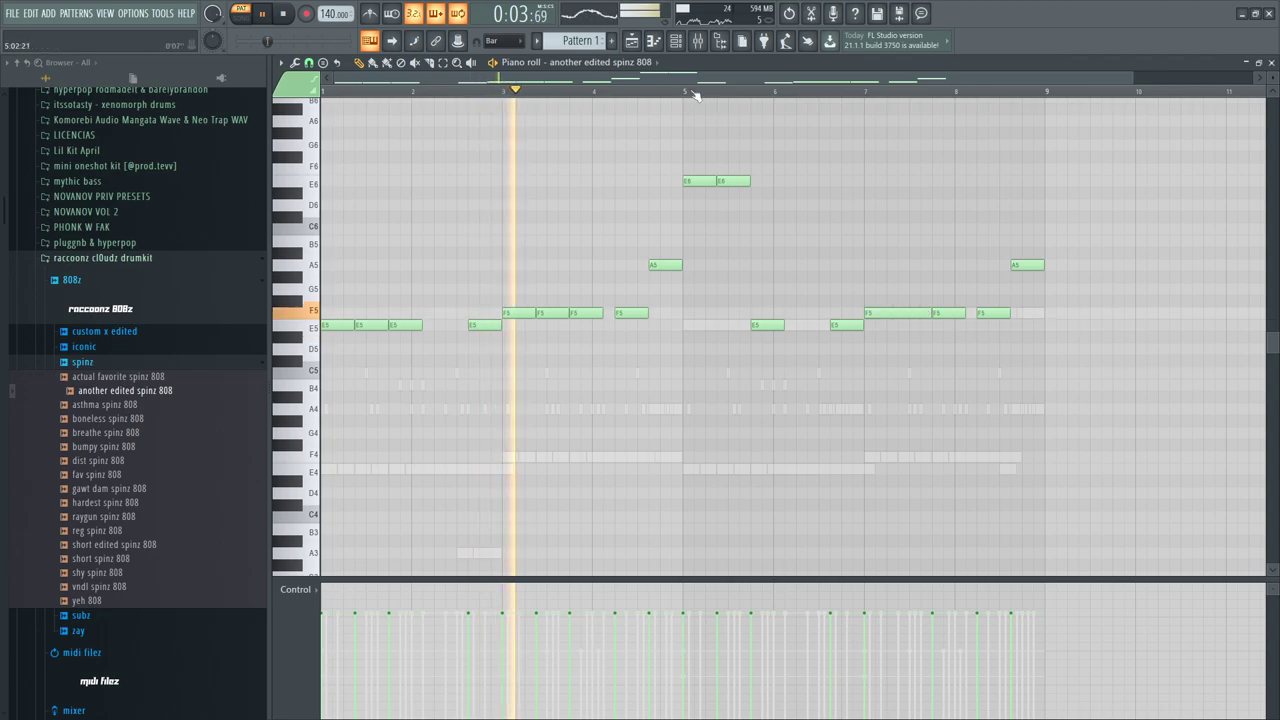
key(space)
Play the pattern from the channel rack while muting and unmuting the Serum #2 and Serum #3 channels for comparison
key(F6)
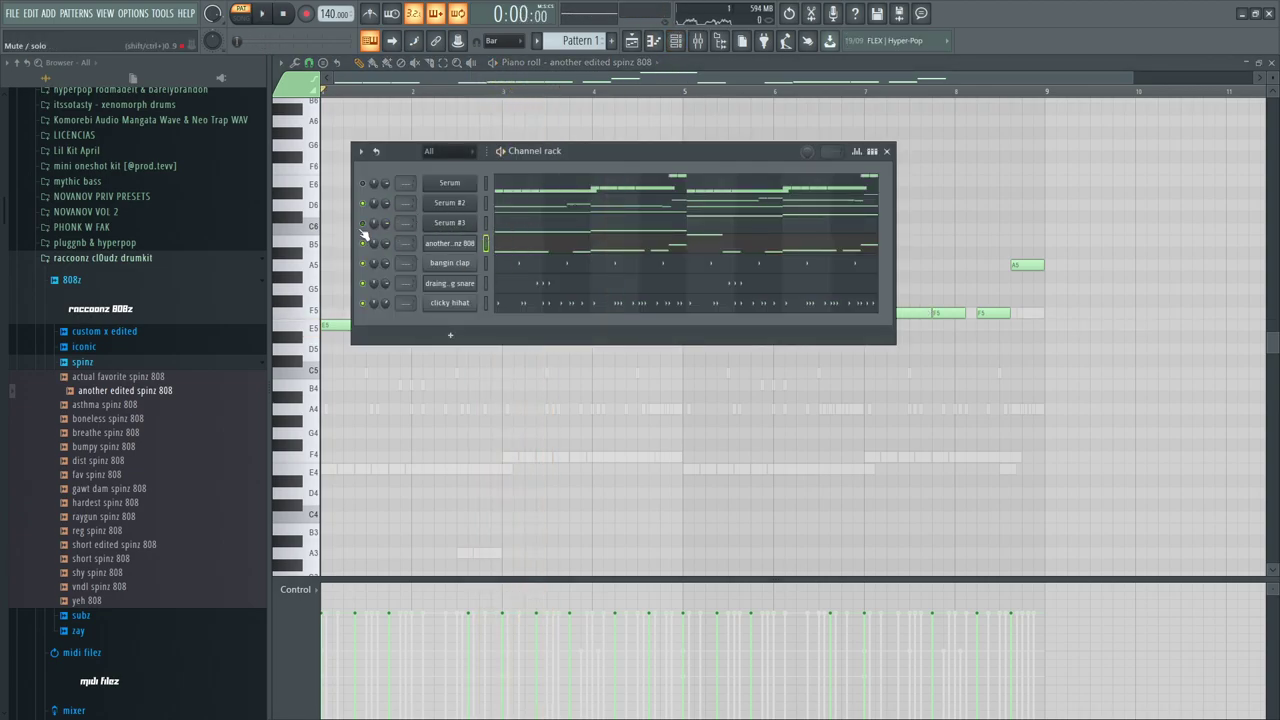
key(space)
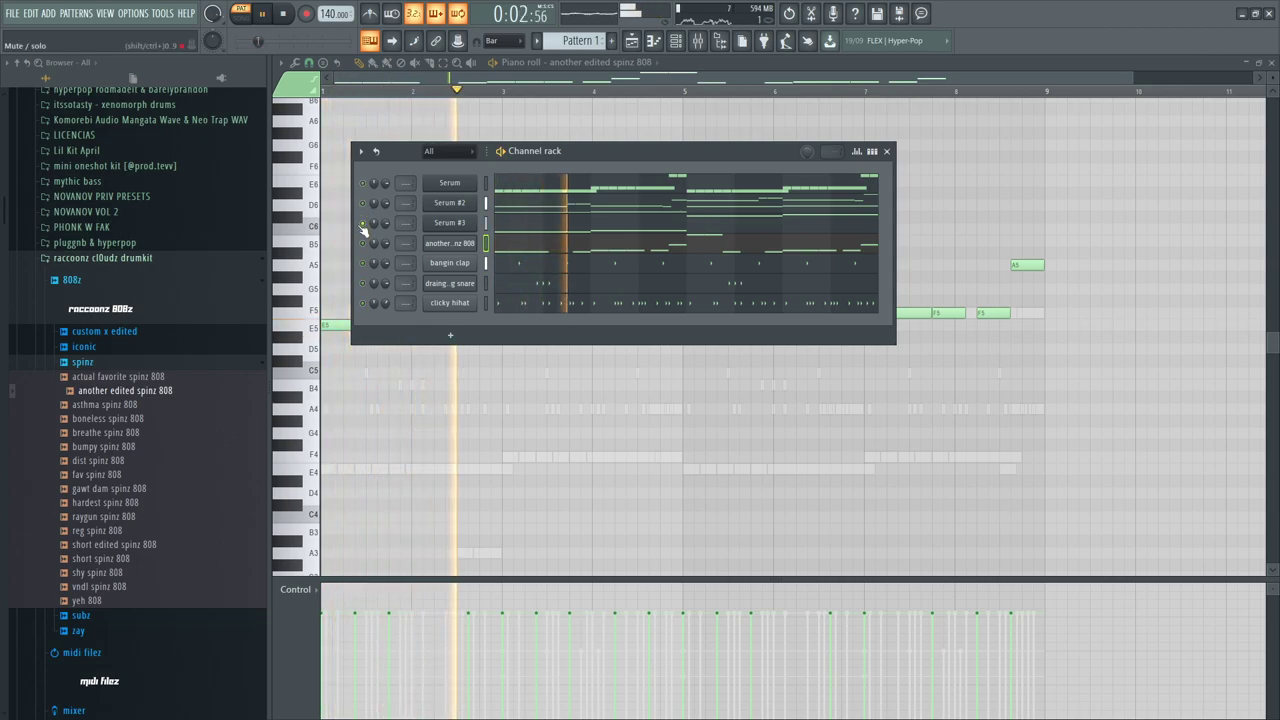
click(628, 250)
Change the Serum #3 preset to SYNTH Stops, play the pattern, and unmute Serum #2
click(457, 226)
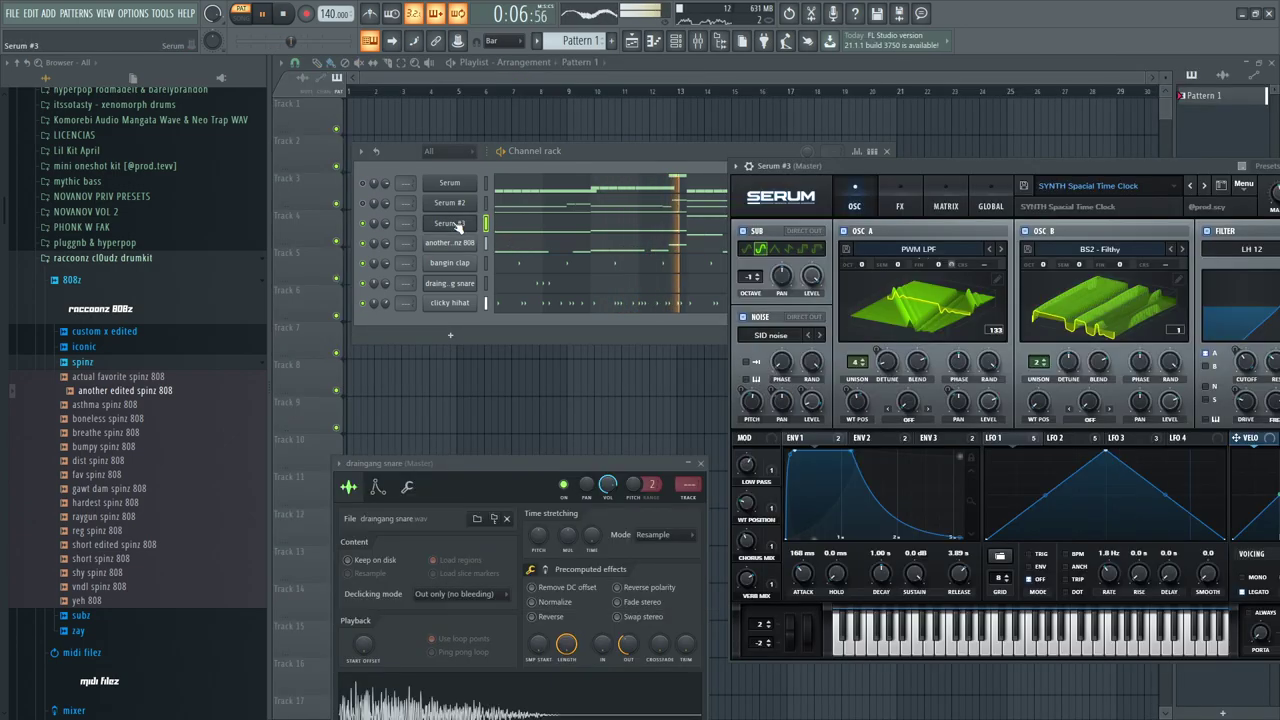
click(1204, 187)
drag(1059, 174, 879, 160)
click(1025, 172)
key(space)
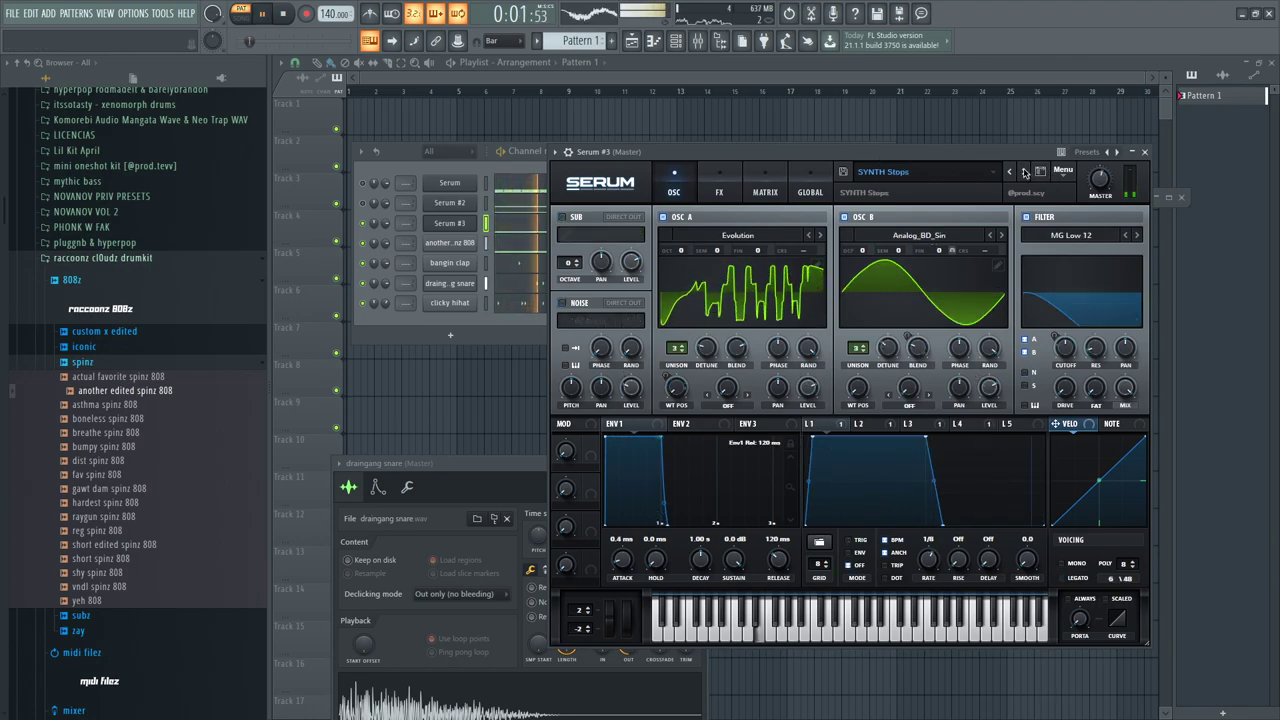
click(362, 203)
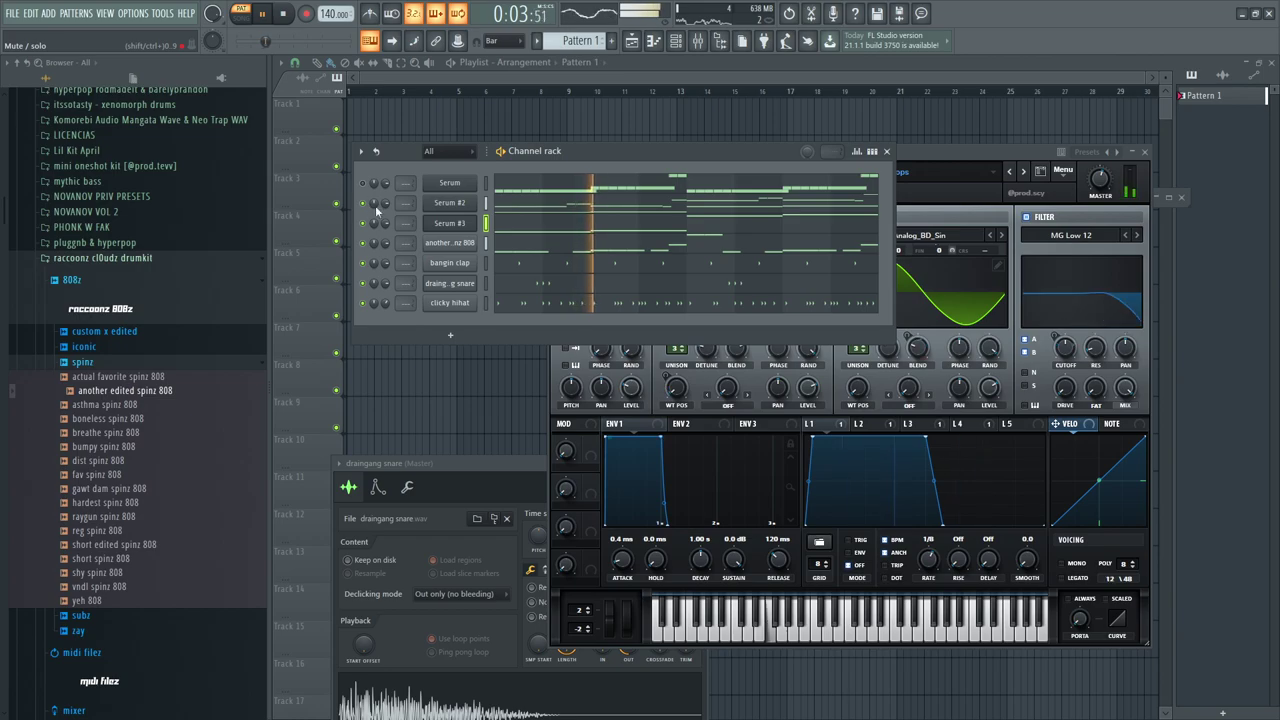
Lower the Serum #2 channel's volume to 61% while the pattern plays
scroll(387, 204, down, 4)
scroll(387, 204, down, 1)
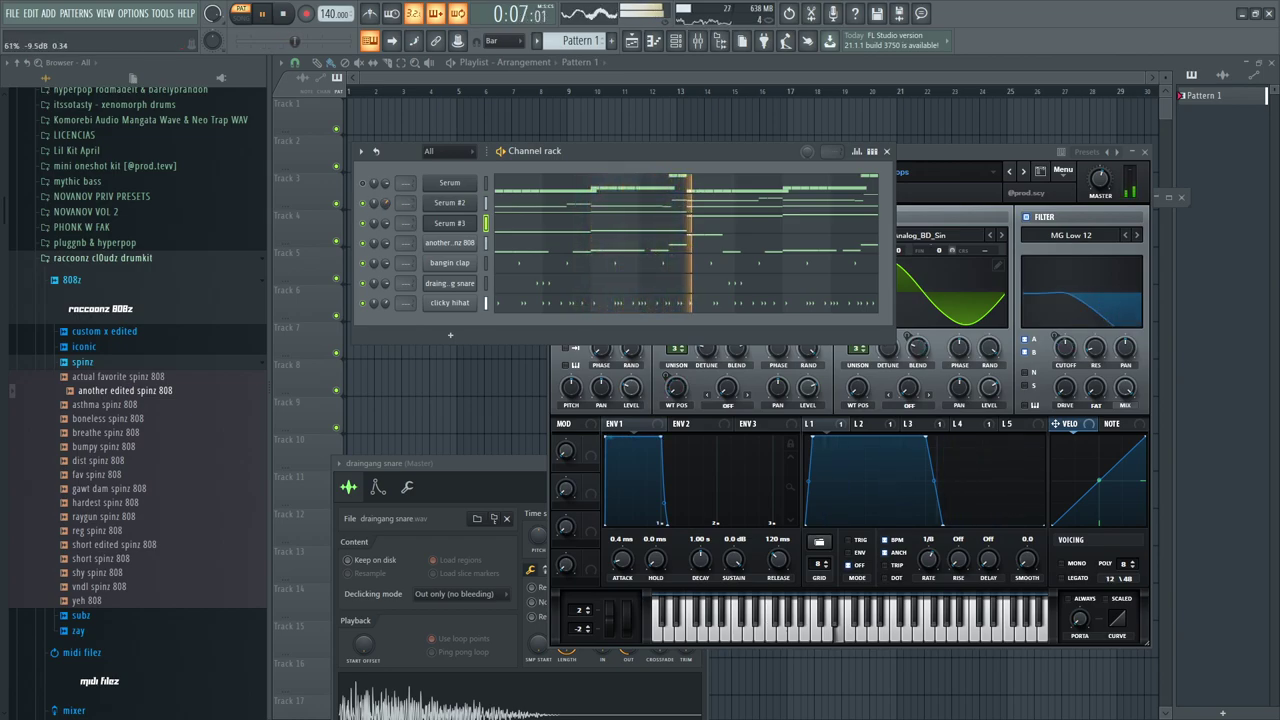
right_click(383, 244)
click(393, 256)
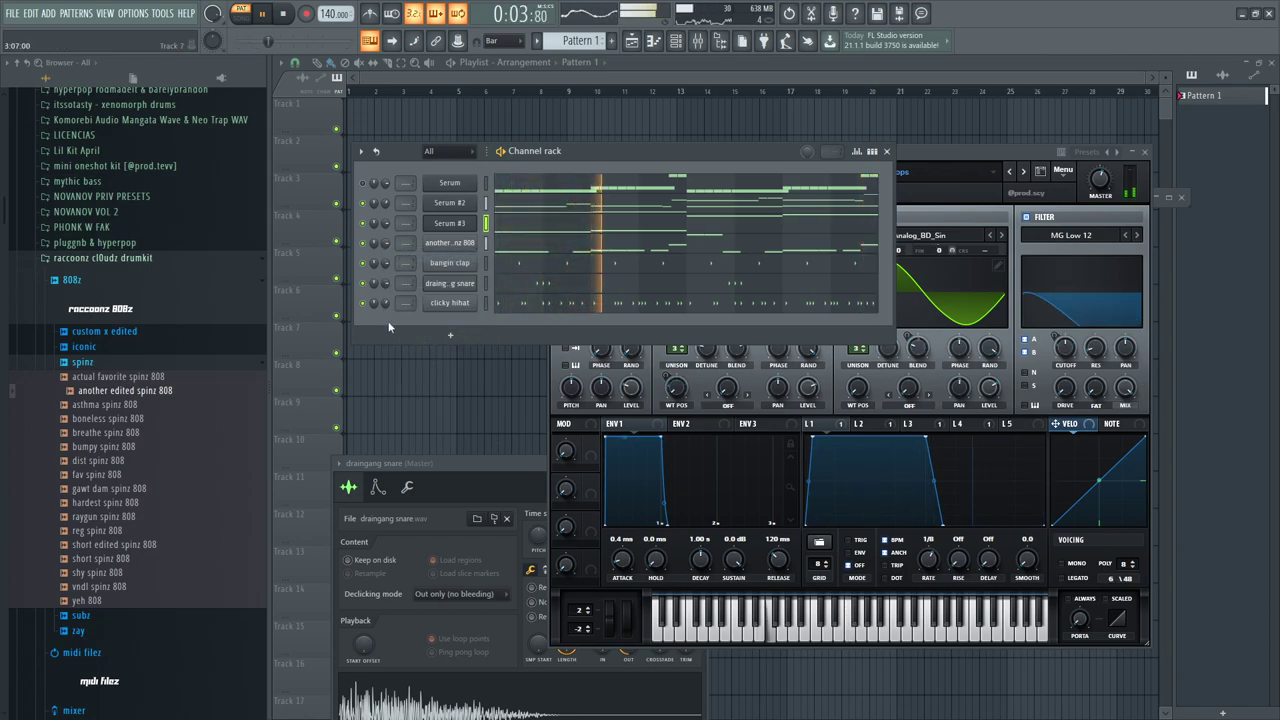
Try a cloned clicky hihat channel filled with evenly spaced steps while the original is muted, and delete the clone
right_click(450, 303)
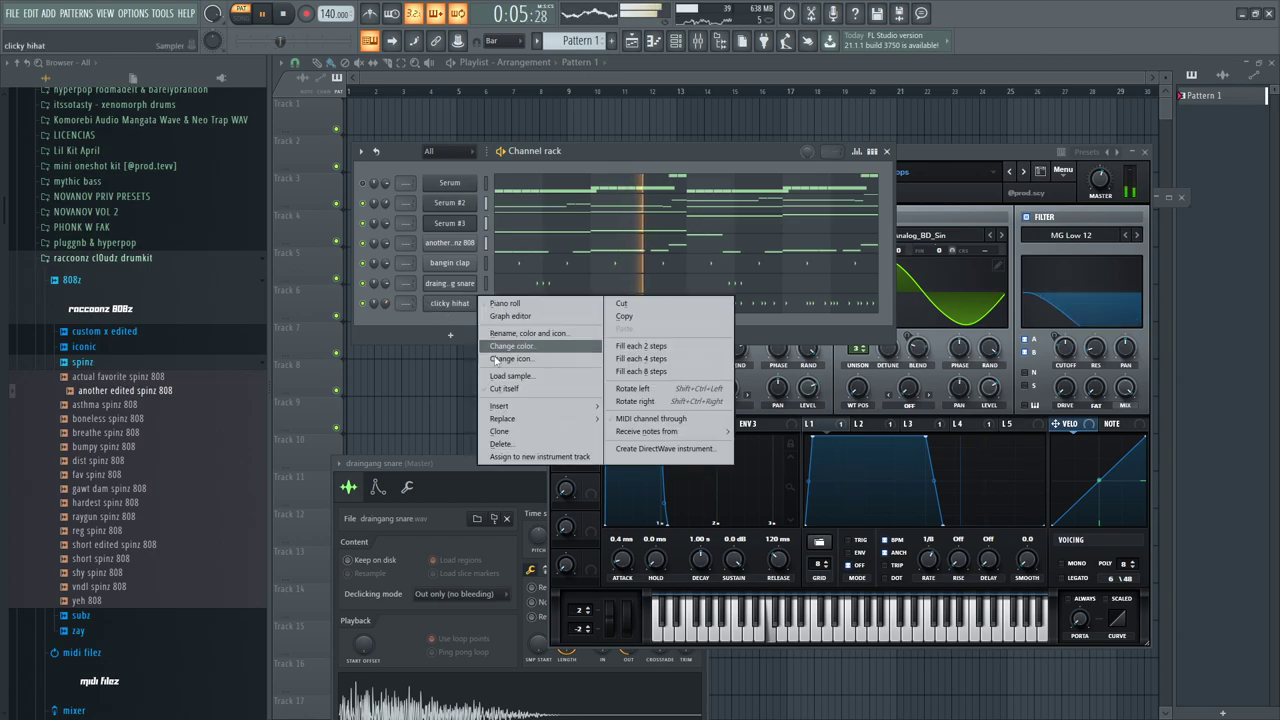
click(494, 431)
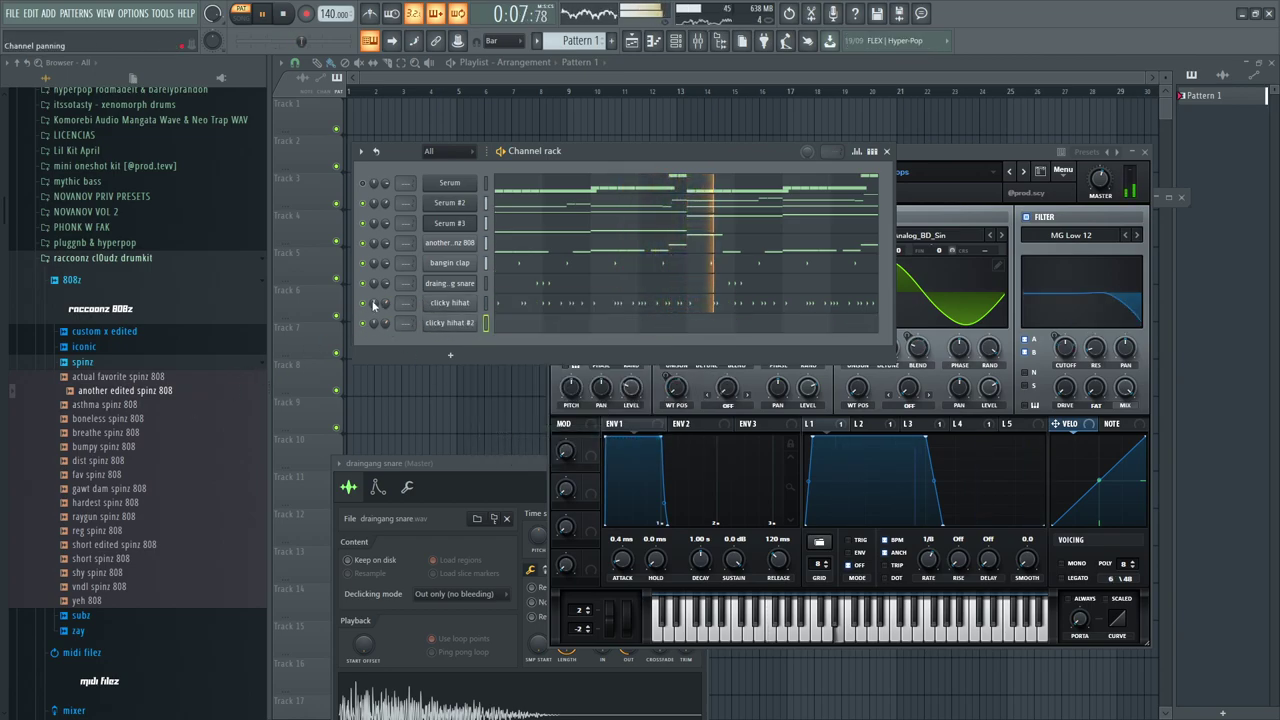
right_click(450, 320)
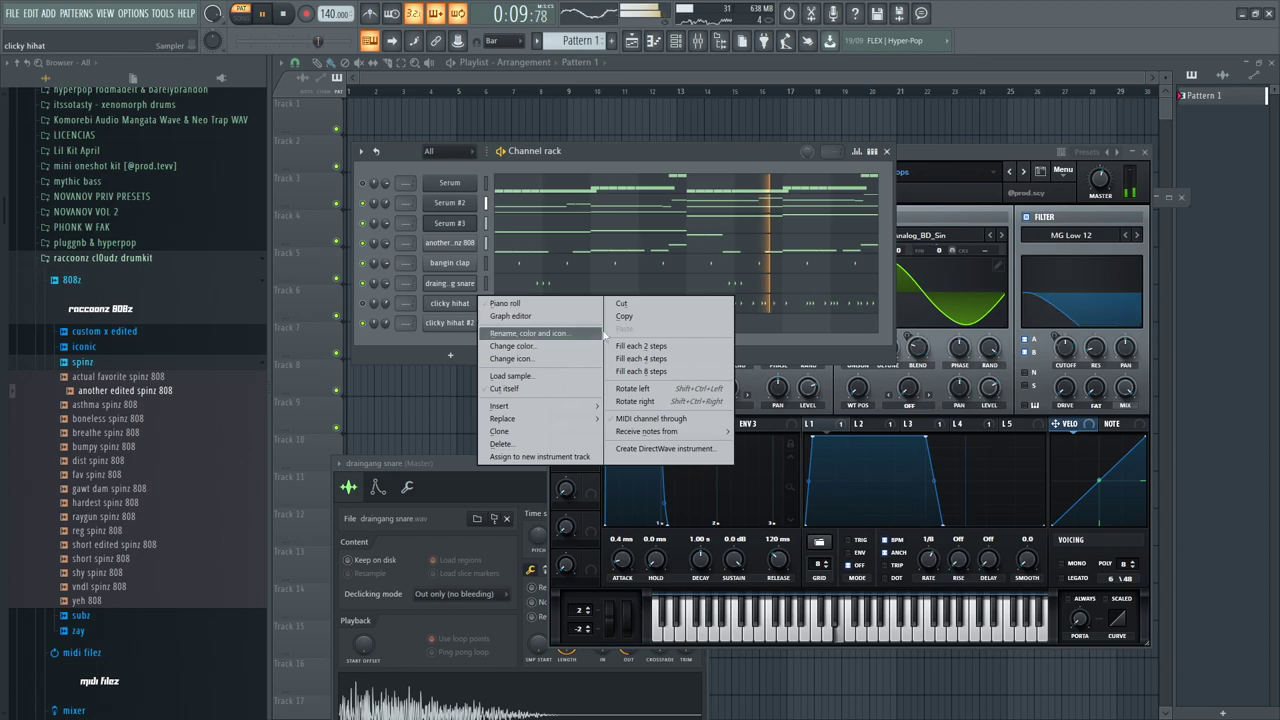
click(635, 365)
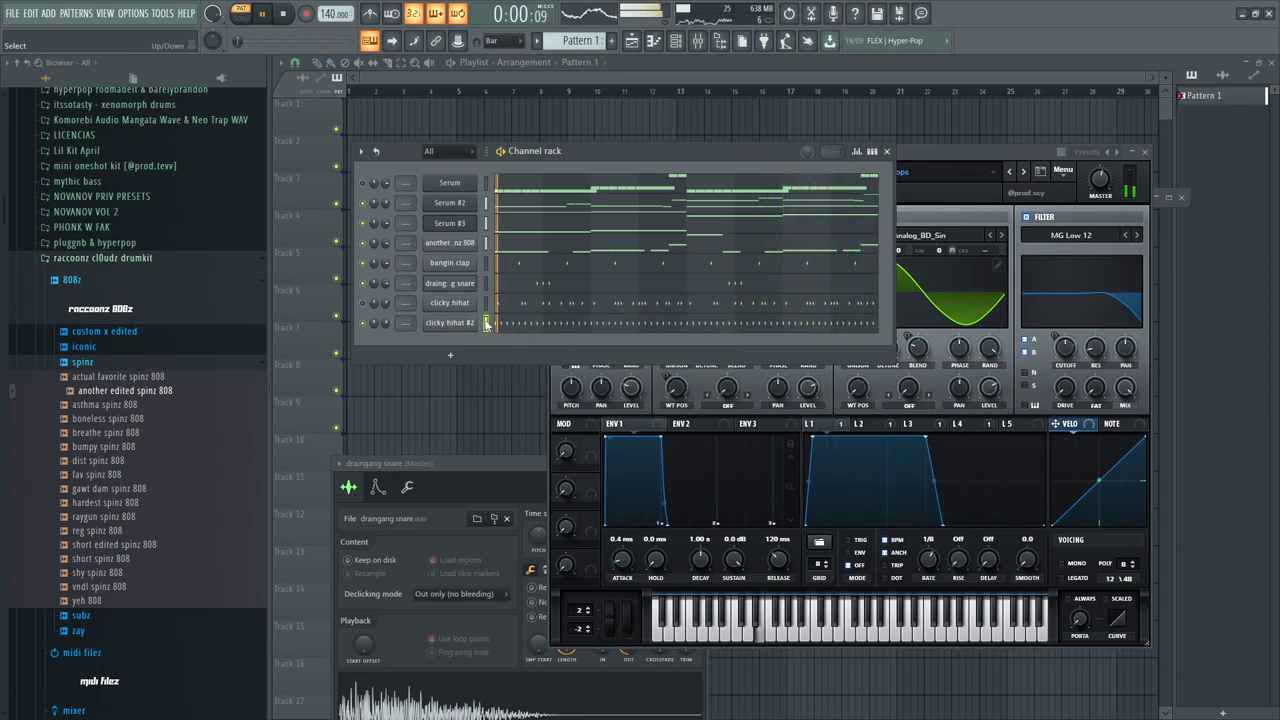
key(alt+Delete)
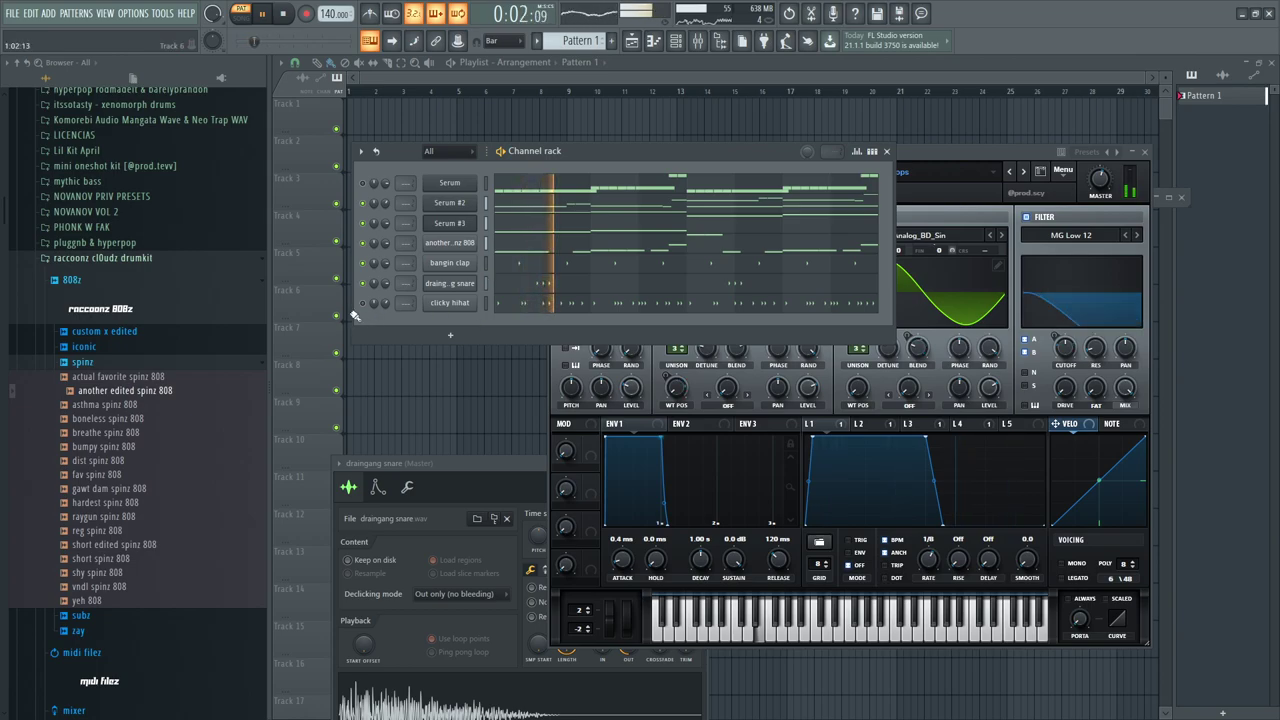
Audition samples in the hatz folder, replace the clicky hihat sample with eight hihat, and play the pattern
scroll(131, 386, down, 6)
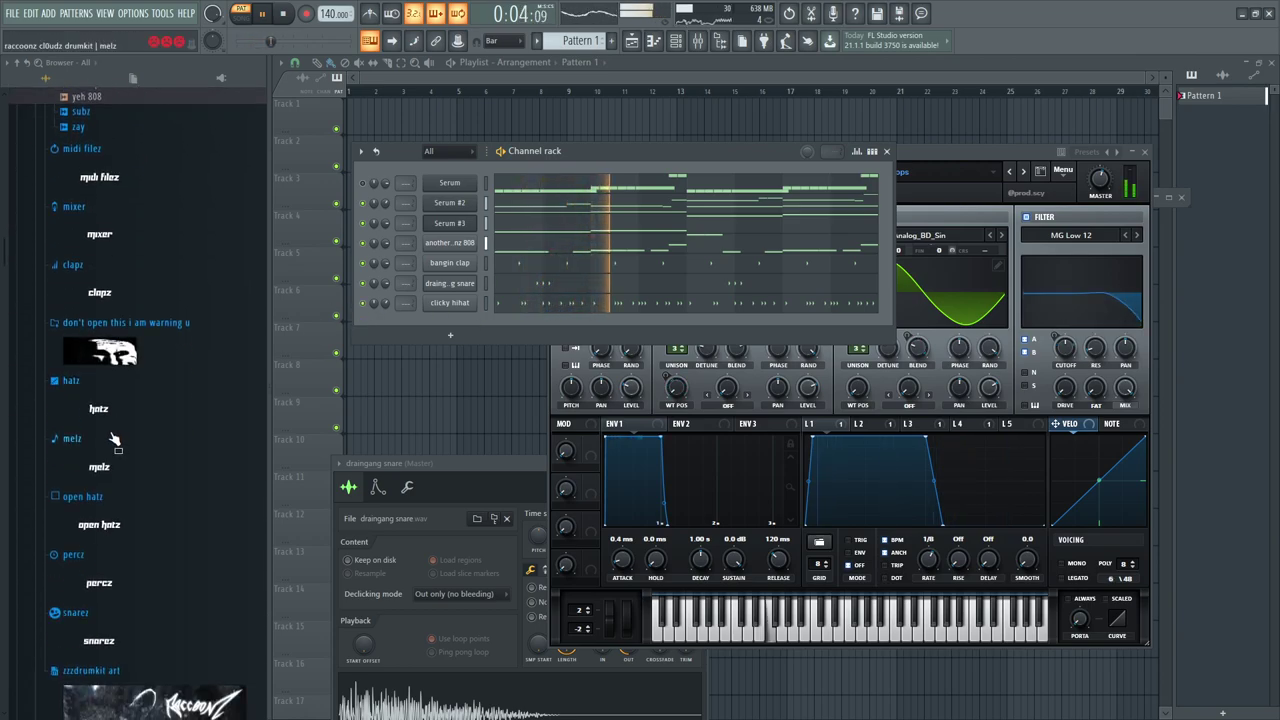
click(114, 438)
click(98, 408)
key(space)
right_click(89, 541)
click(77, 558)
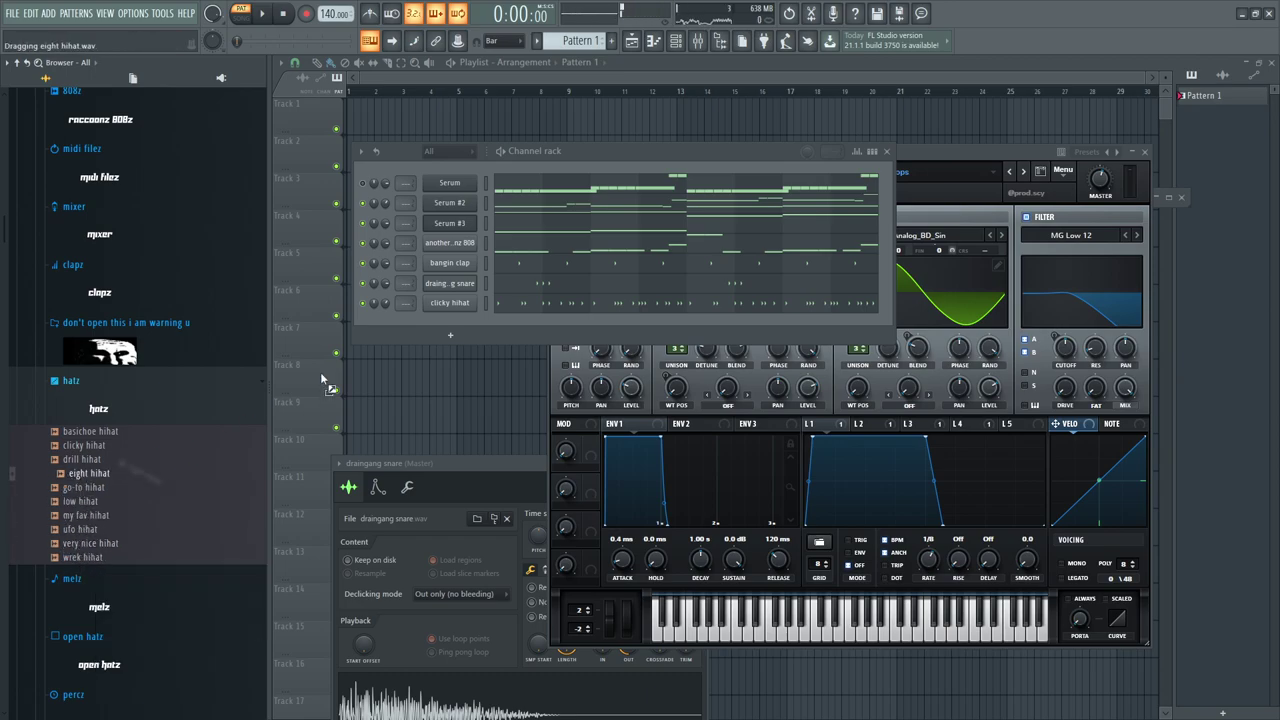
drag(443, 304, 445, 304)
key(space)
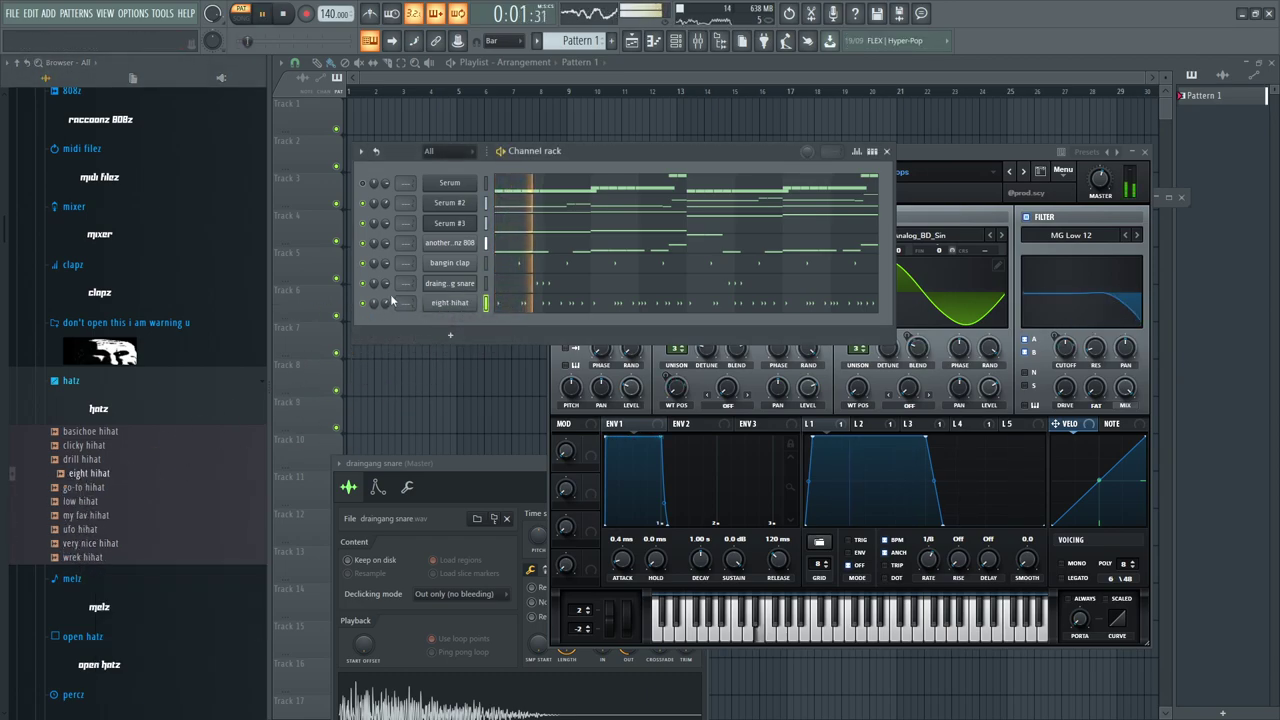
Audition drill hihat from the hatz folder in place of the eight hihat channel's sample
click(449, 304)
key(space)
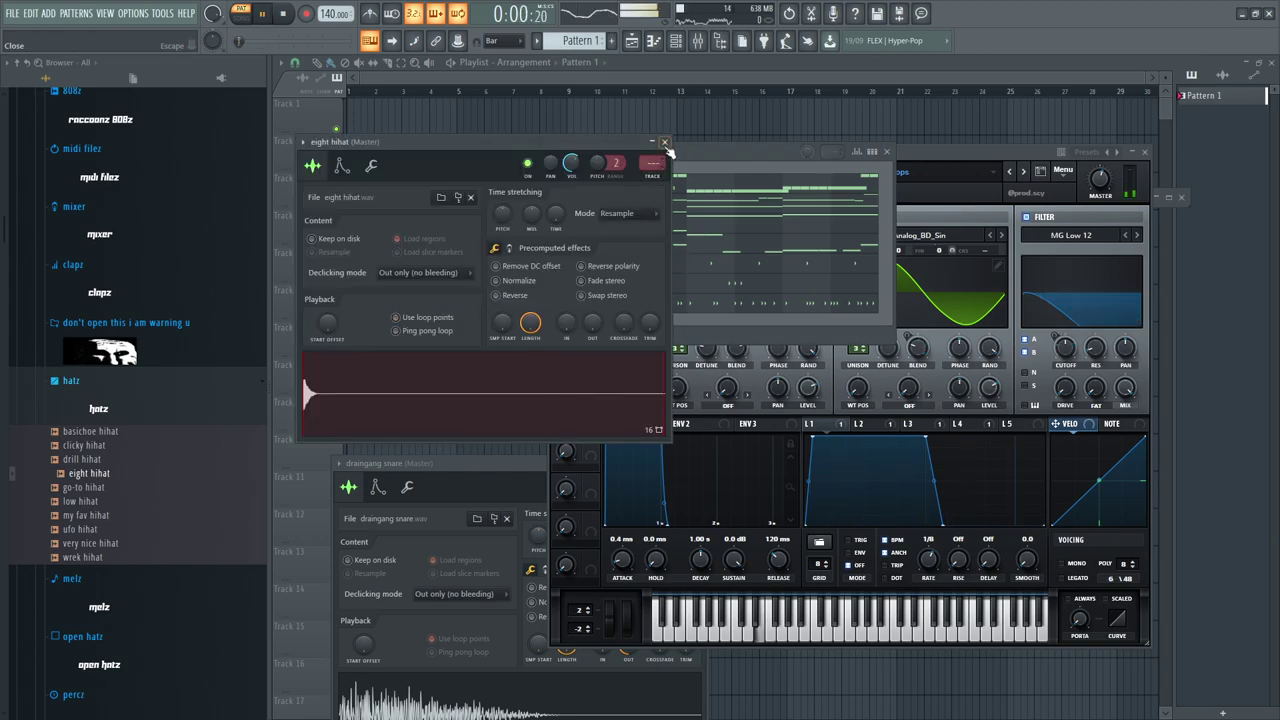
click(666, 145)
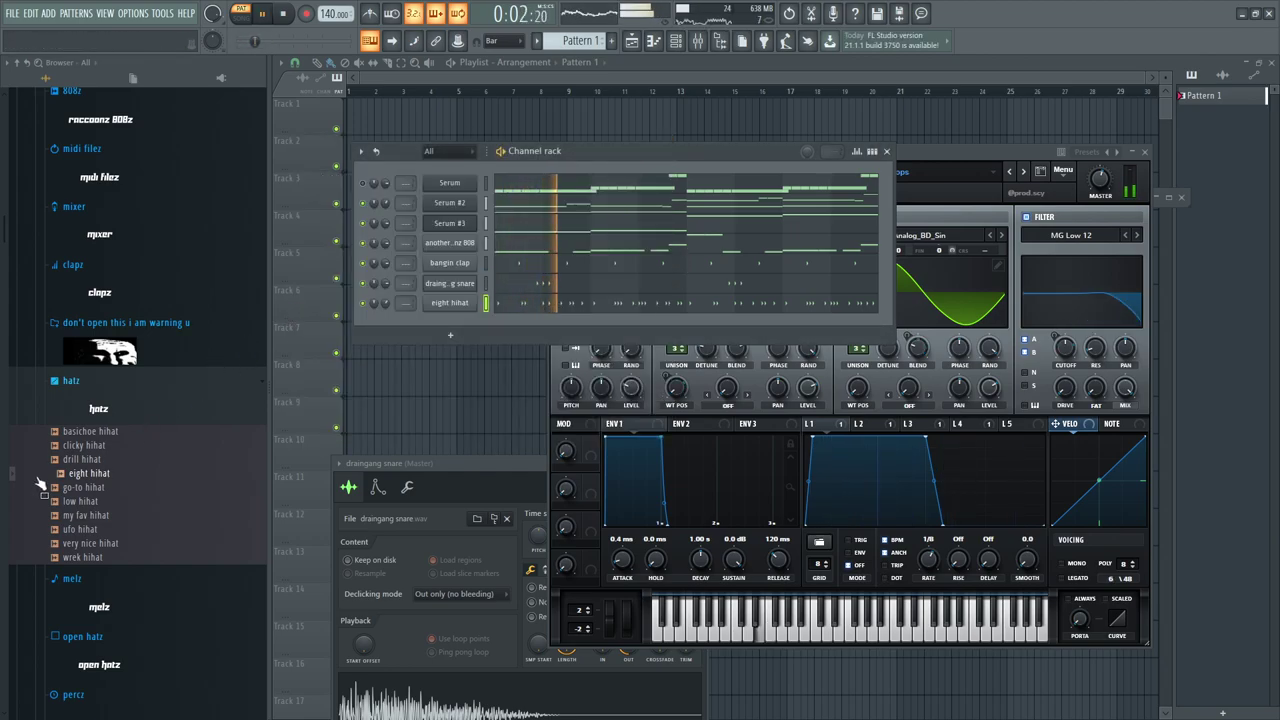
drag(78, 455, 450, 304)
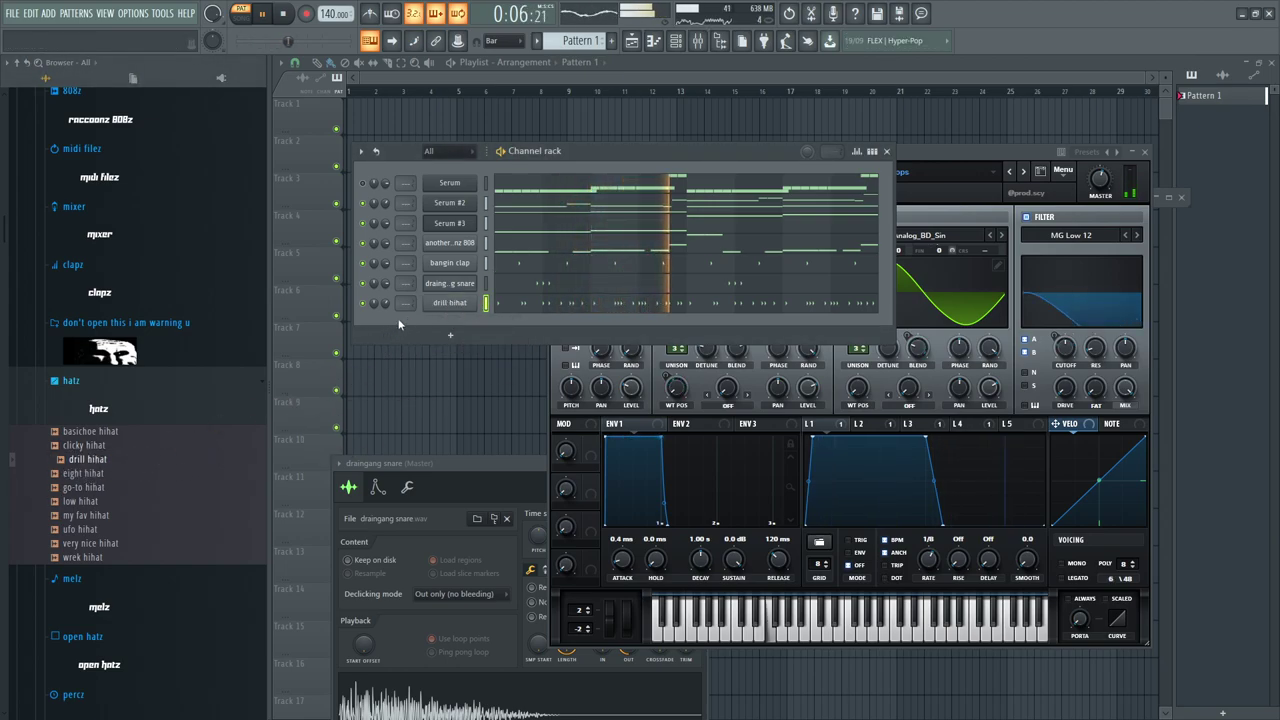
Replace the hi-hat channel's sample with clicky hihat, moving its sampler window away from the channel rack
click(451, 302)
drag(393, 142, 749, 526)
drag(84, 445, 452, 306)
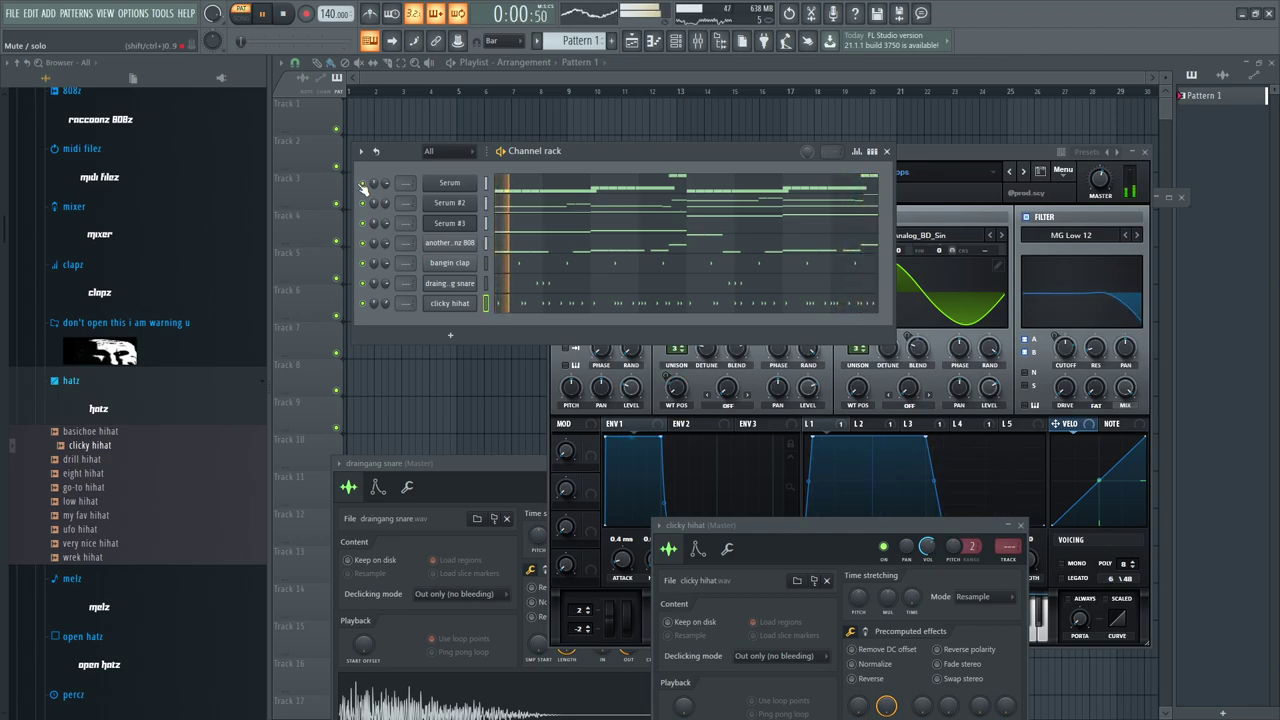
Mute the 808 channel and transpose all notes of the first Serum channel up one octave
click(363, 243)
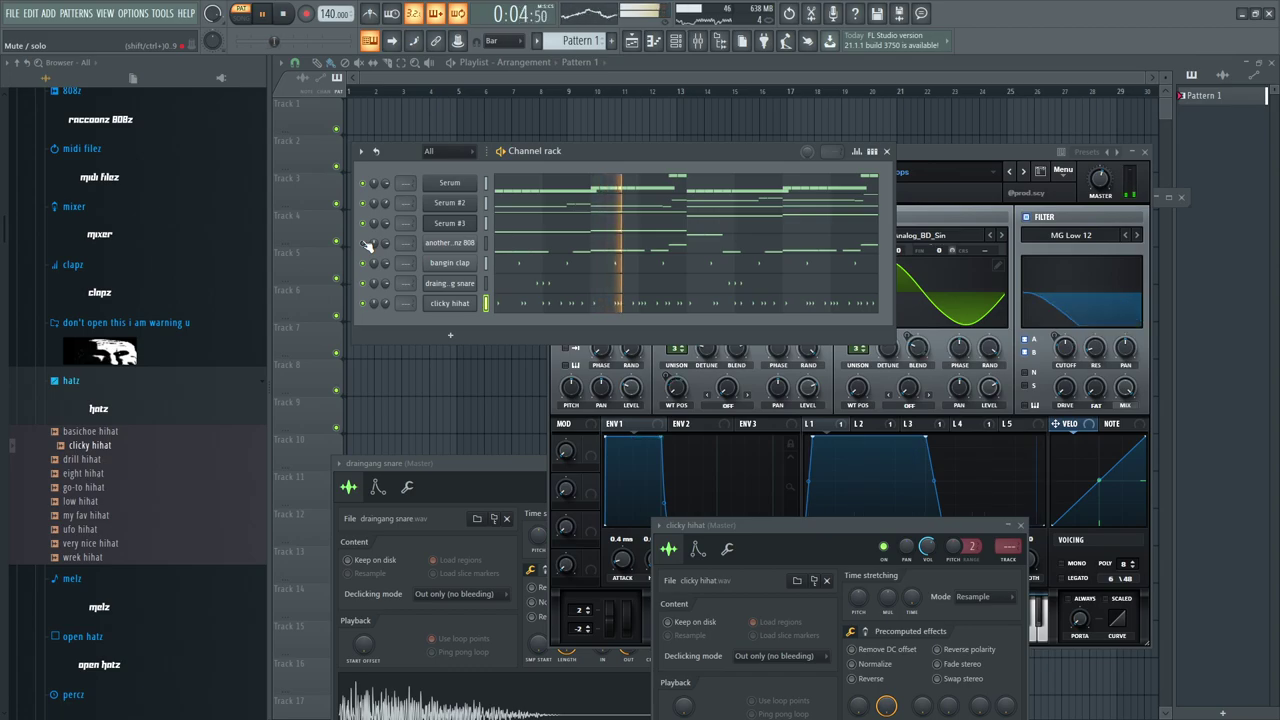
scroll(134, 334, up, 7)
click(536, 189)
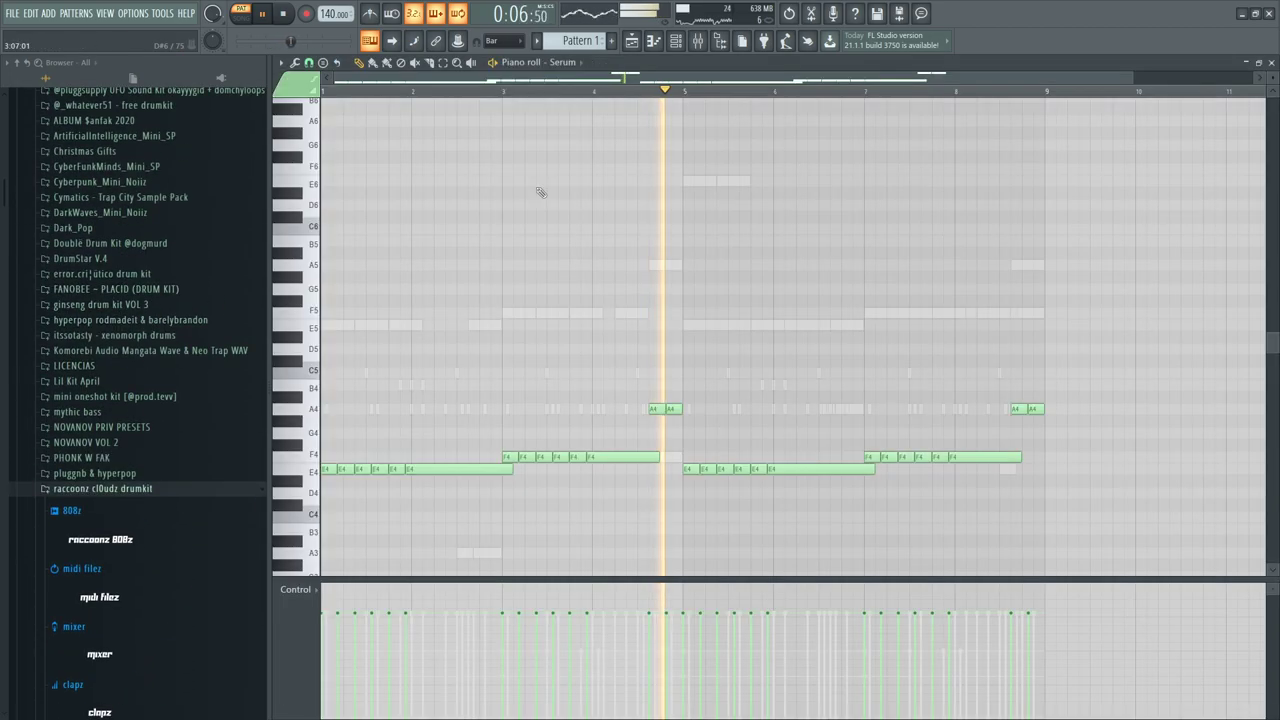
drag(1178, 328, 132, 655)
scroll(360, 494, up, 8)
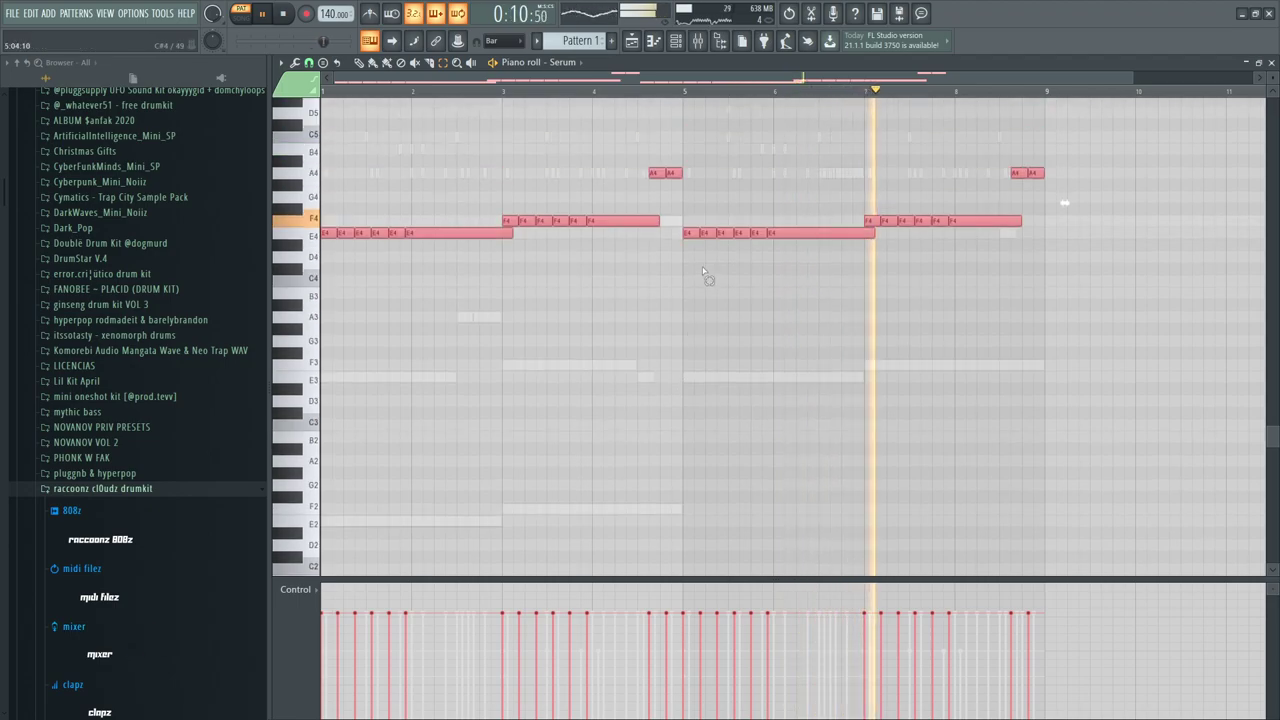
drag(1049, 487, 7, 294)
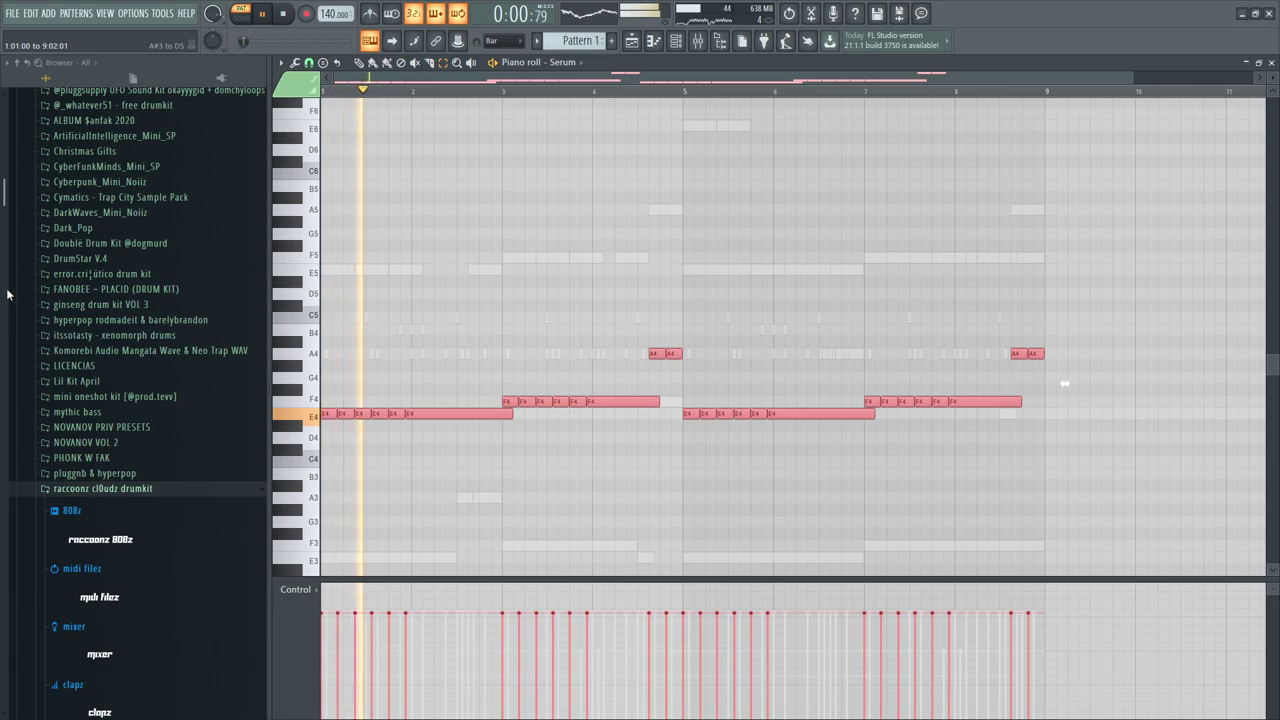
key(ctrl+Up)
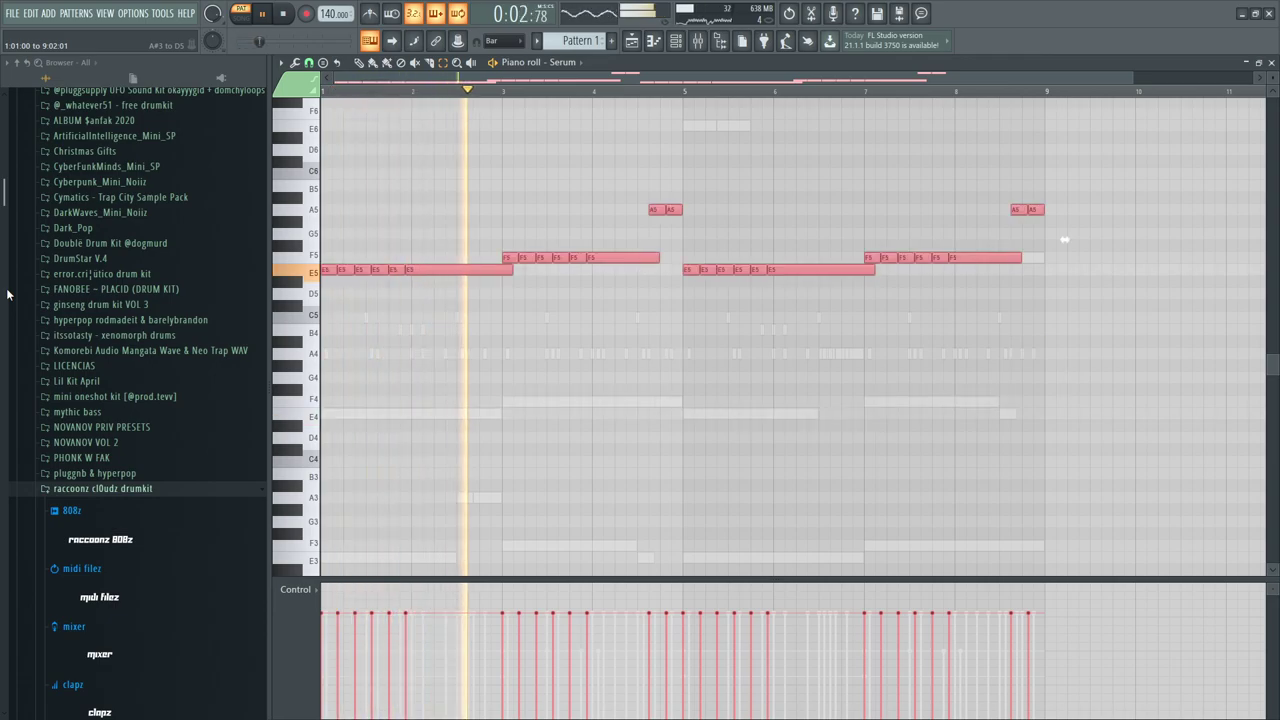
Return to the channel rack, set the first Serum channel's volume to 66%, and unmute the 808 channel
click(680, 47)
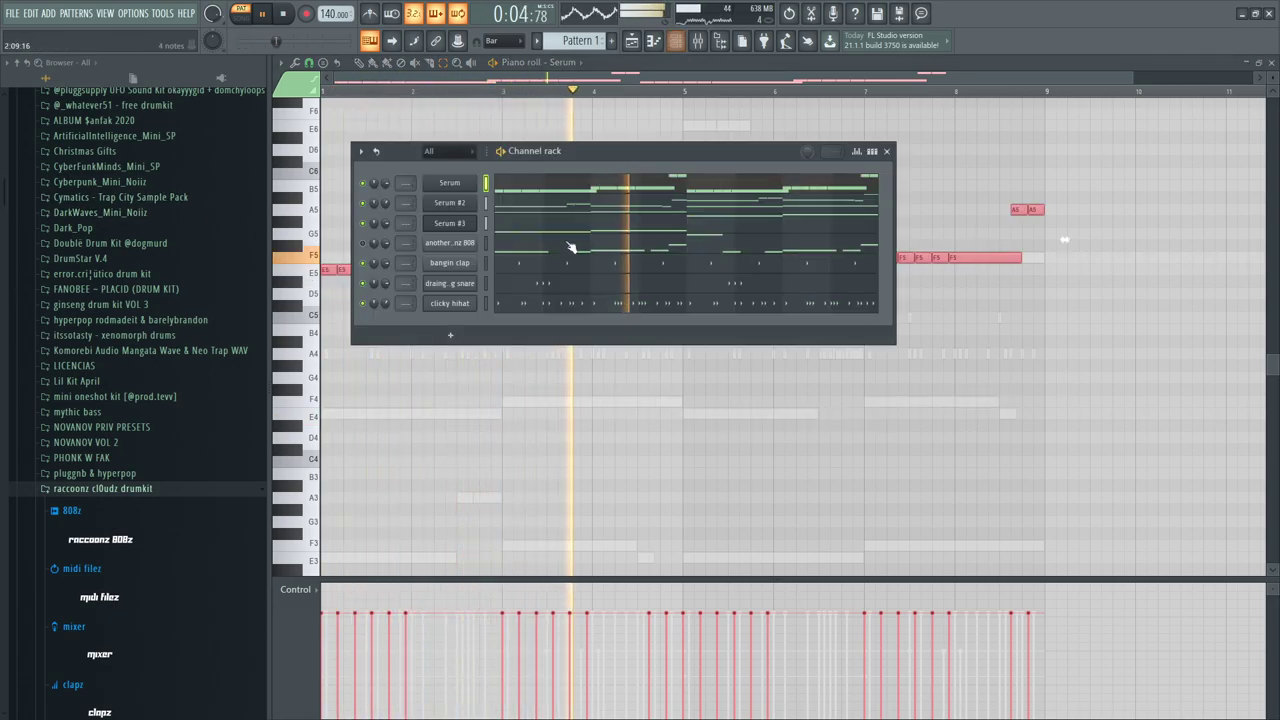
click(529, 189)
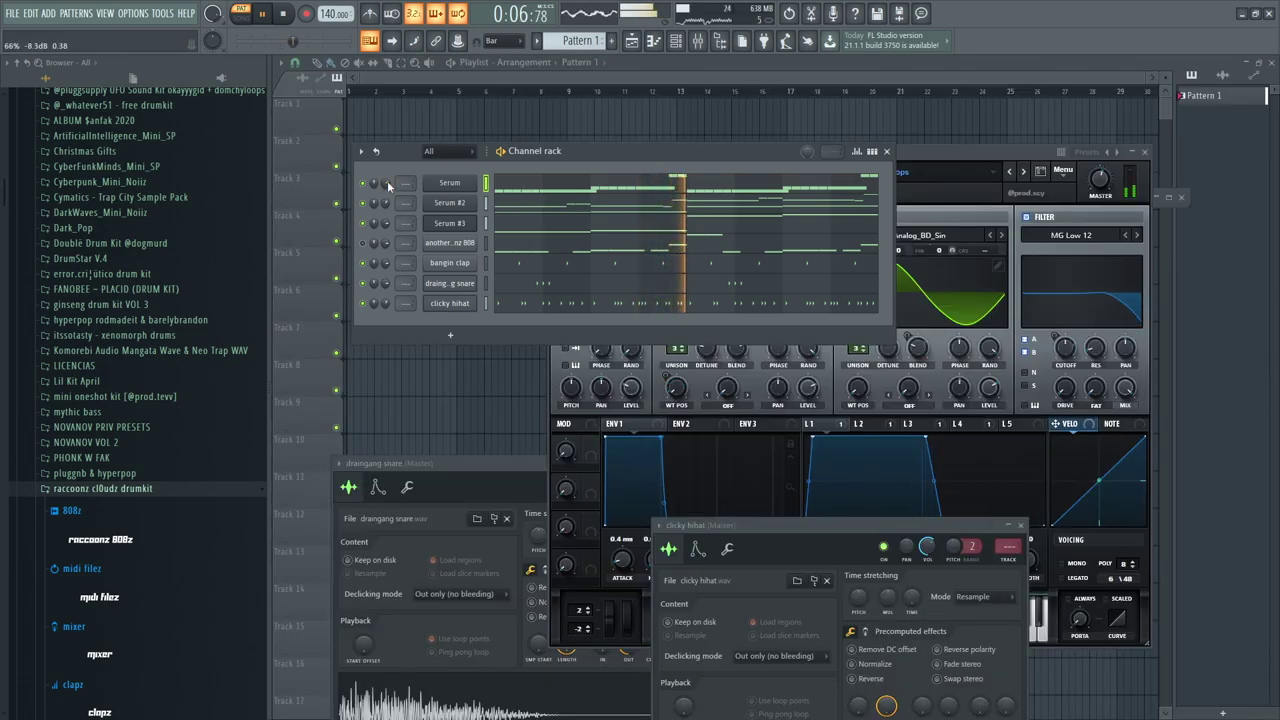
right_click(387, 185)
click(398, 191)
click(363, 243)
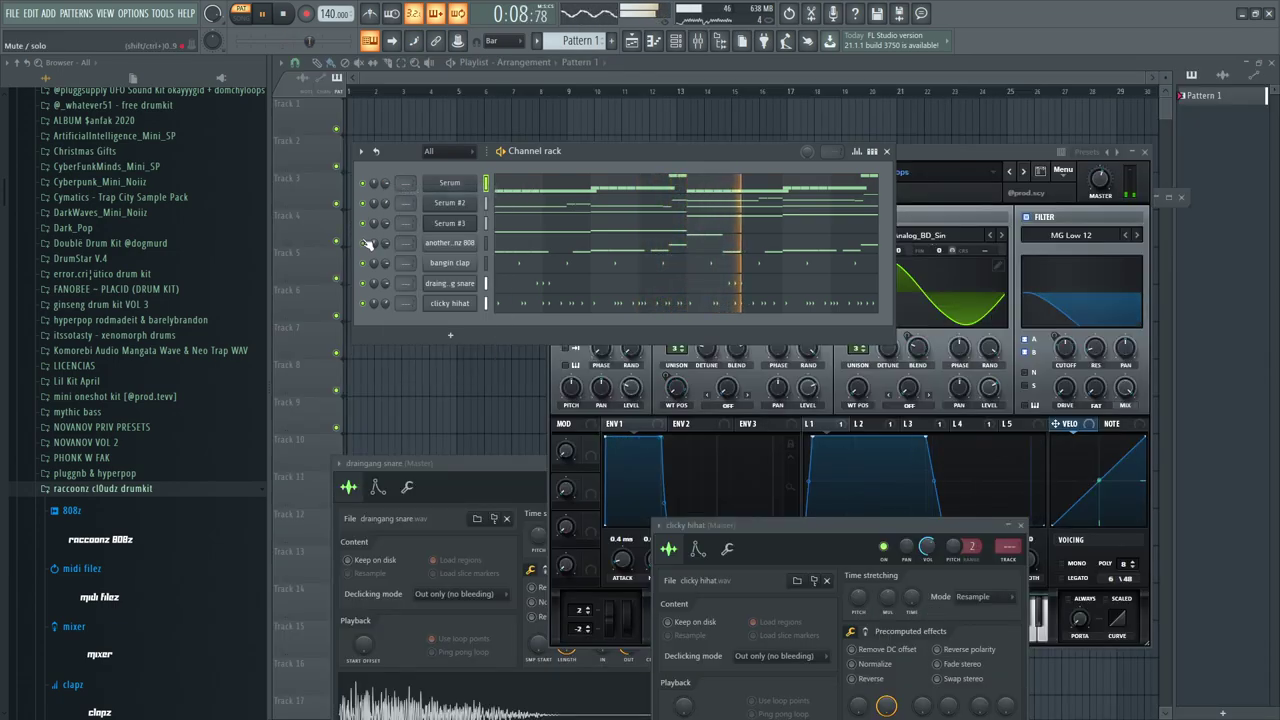
Lower the first Serum channel's volume to 59% and mute that channel
scroll(384, 185, down, 3)
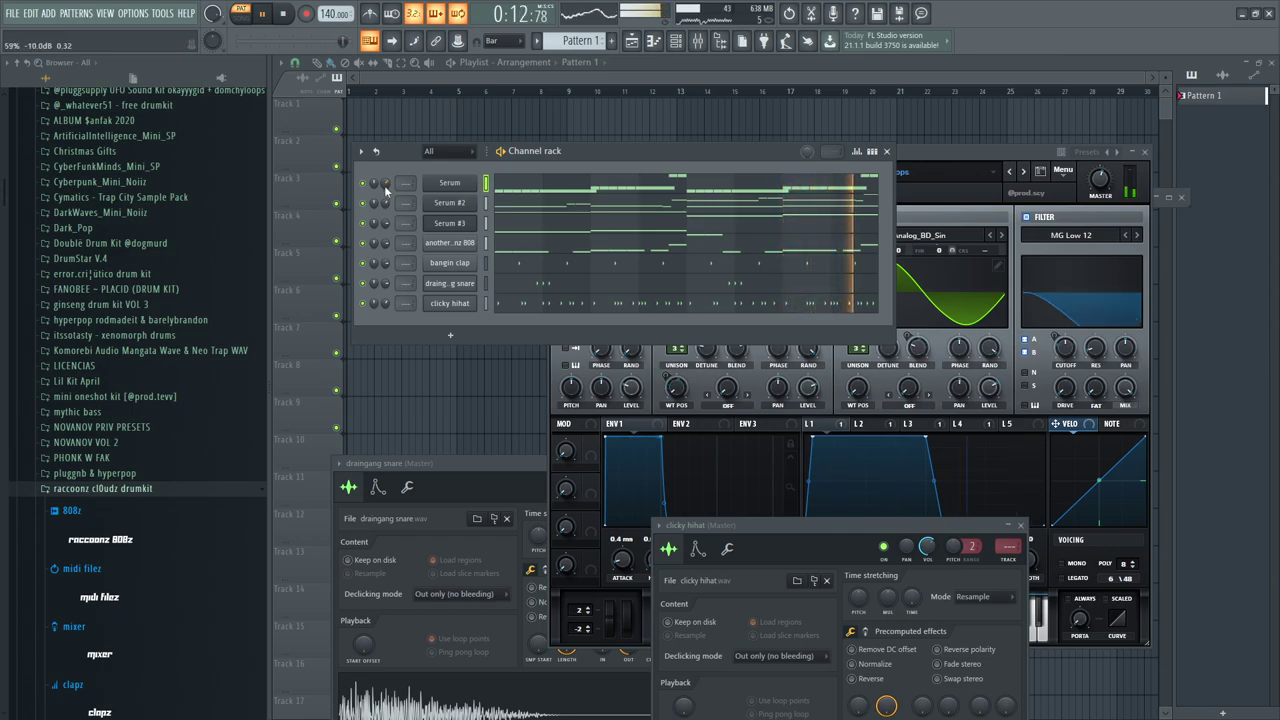
right_click(385, 186)
click(401, 196)
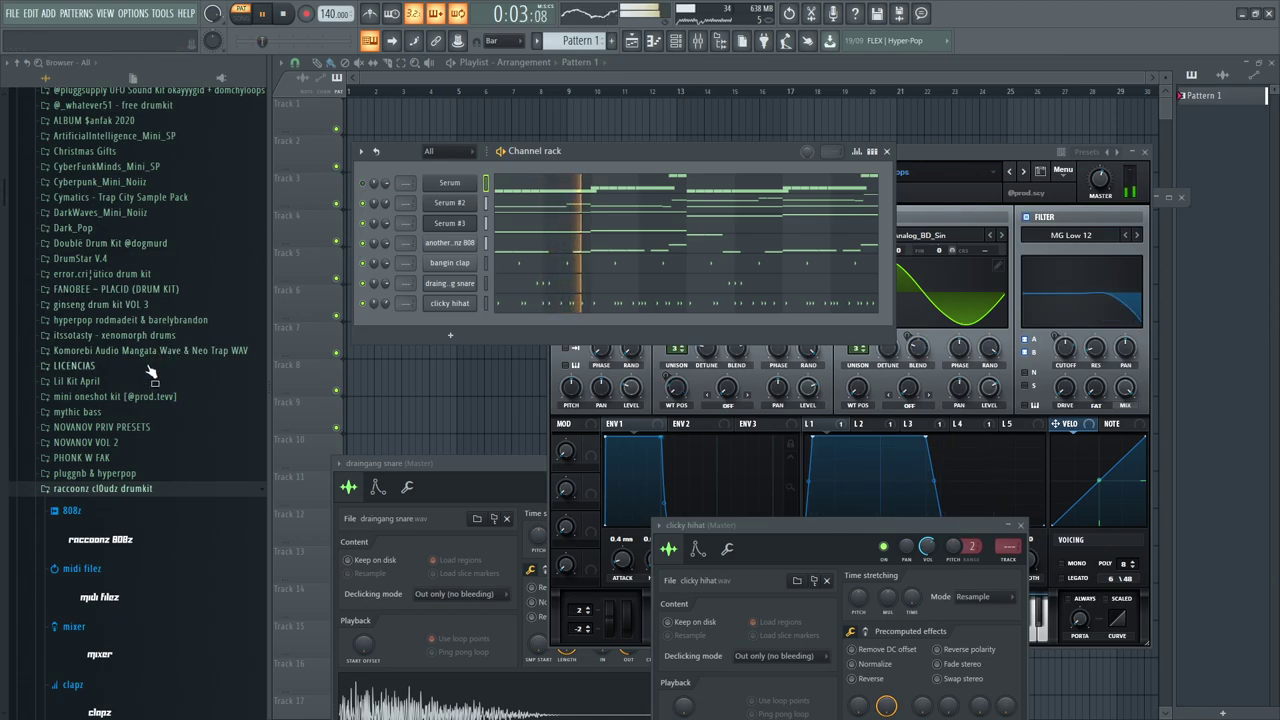
Stop playback and insert KICK 1 from the $anfak Personal DRUMKIT 2K19 KICKS folder as a channel above the 808
scroll(119, 386, up, 8)
scroll(118, 383, up, 12)
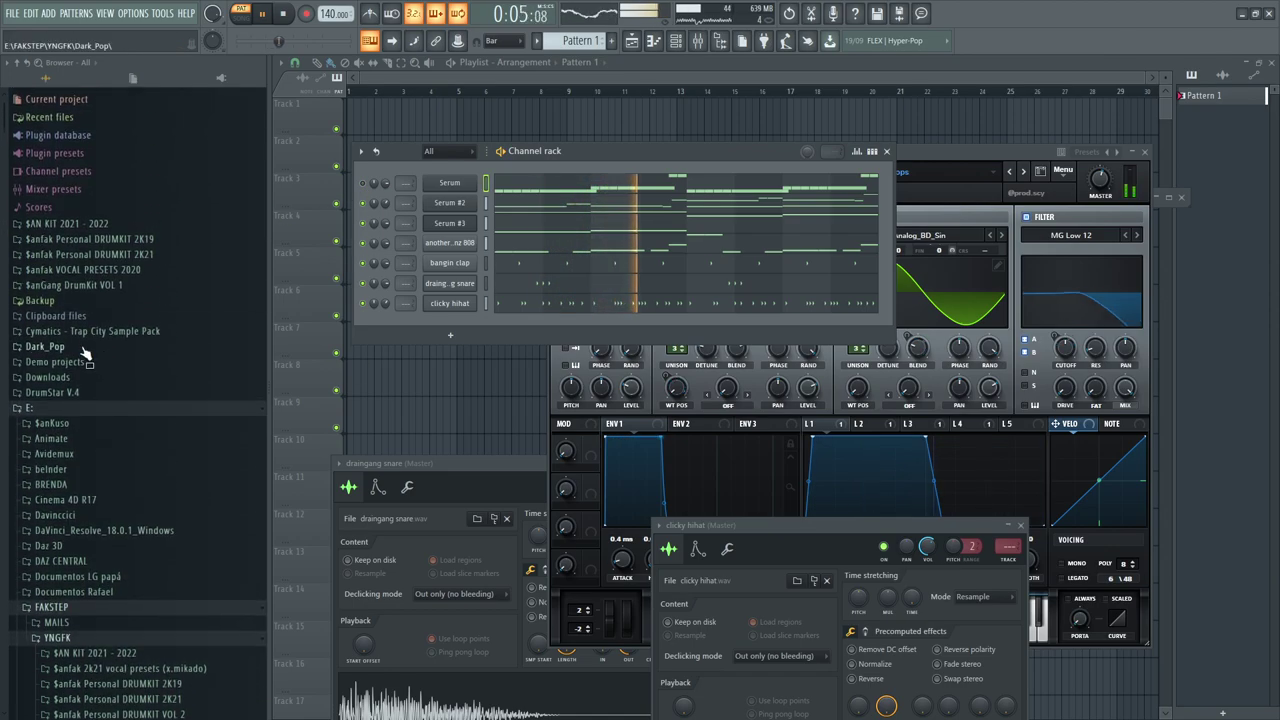
key(space)
click(92, 236)
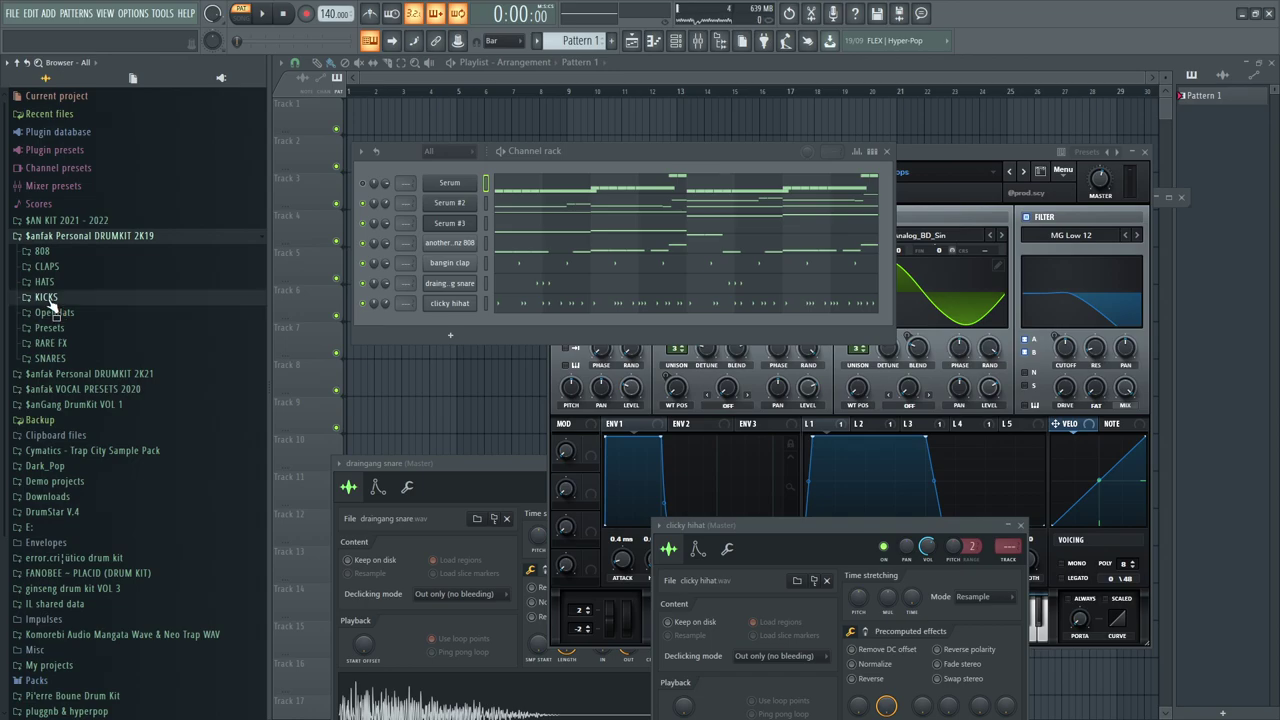
click(46, 298)
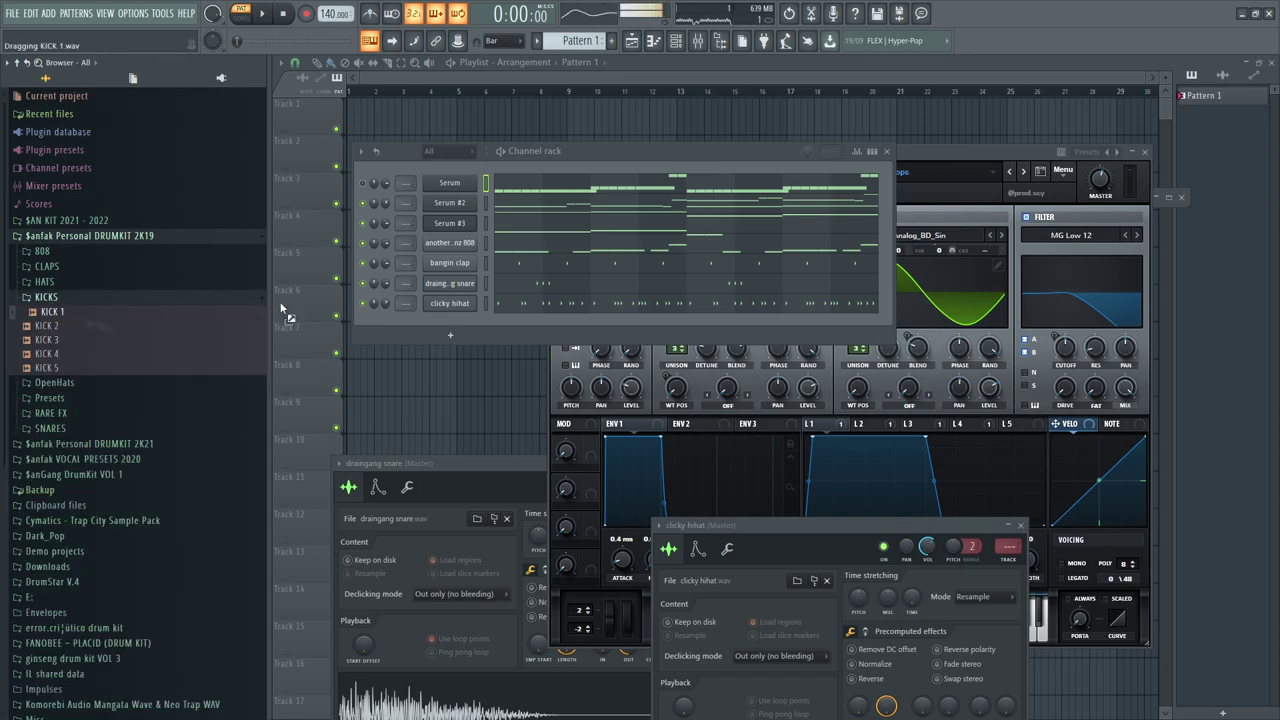
drag(453, 239, 455, 237)
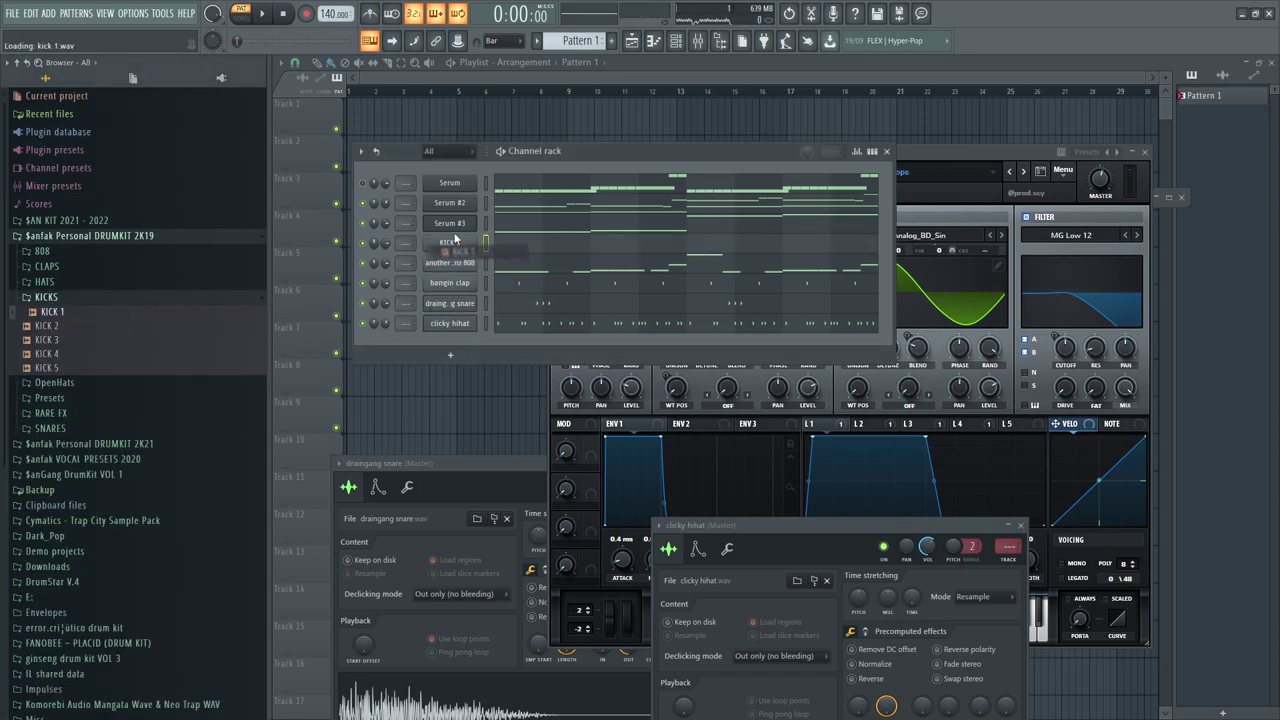
Place KICK 1 notes on C5 at the start of bar 1 and in the second half of bar 2
click(886, 152)
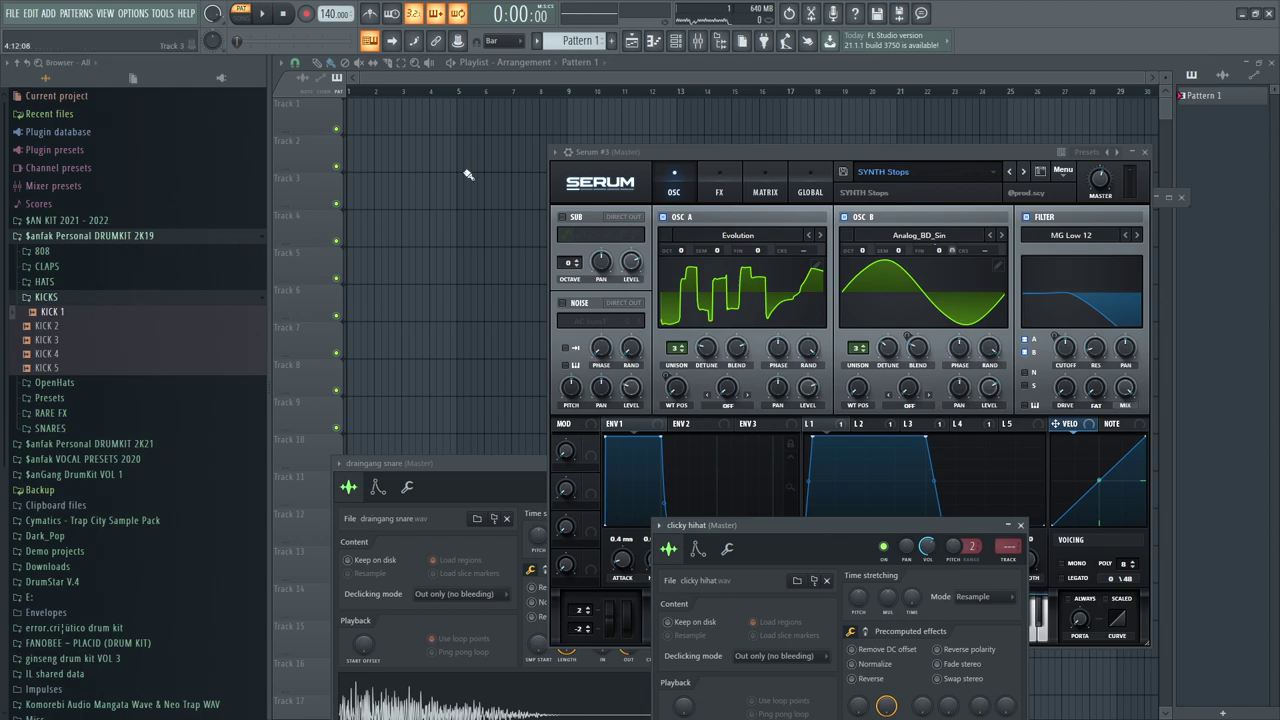
click(677, 47)
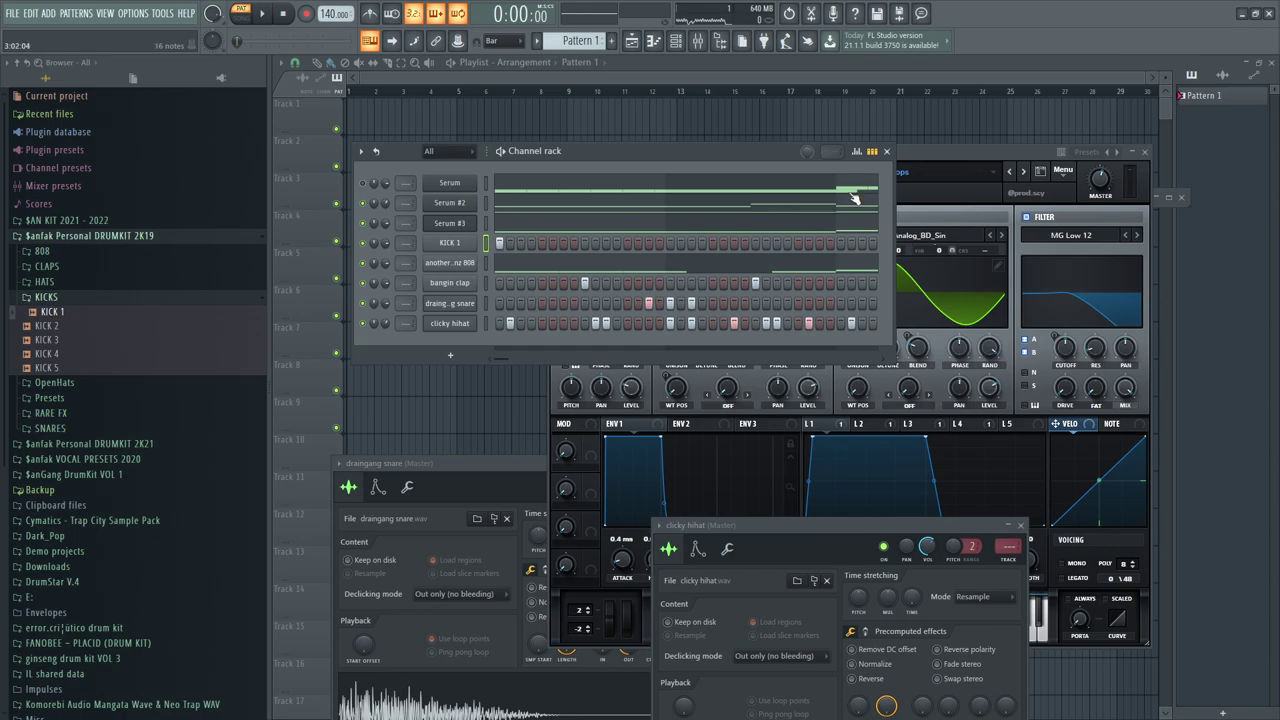
click(872, 153)
click(513, 244)
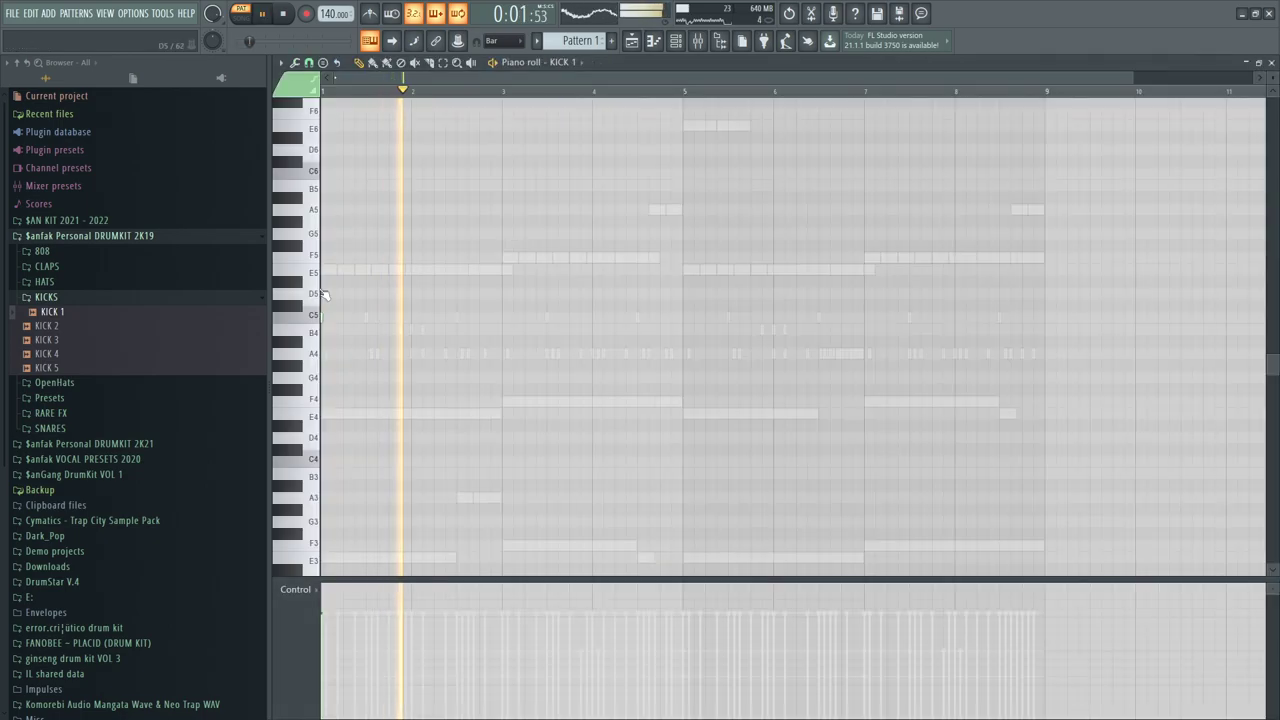
key(space)
key(space)
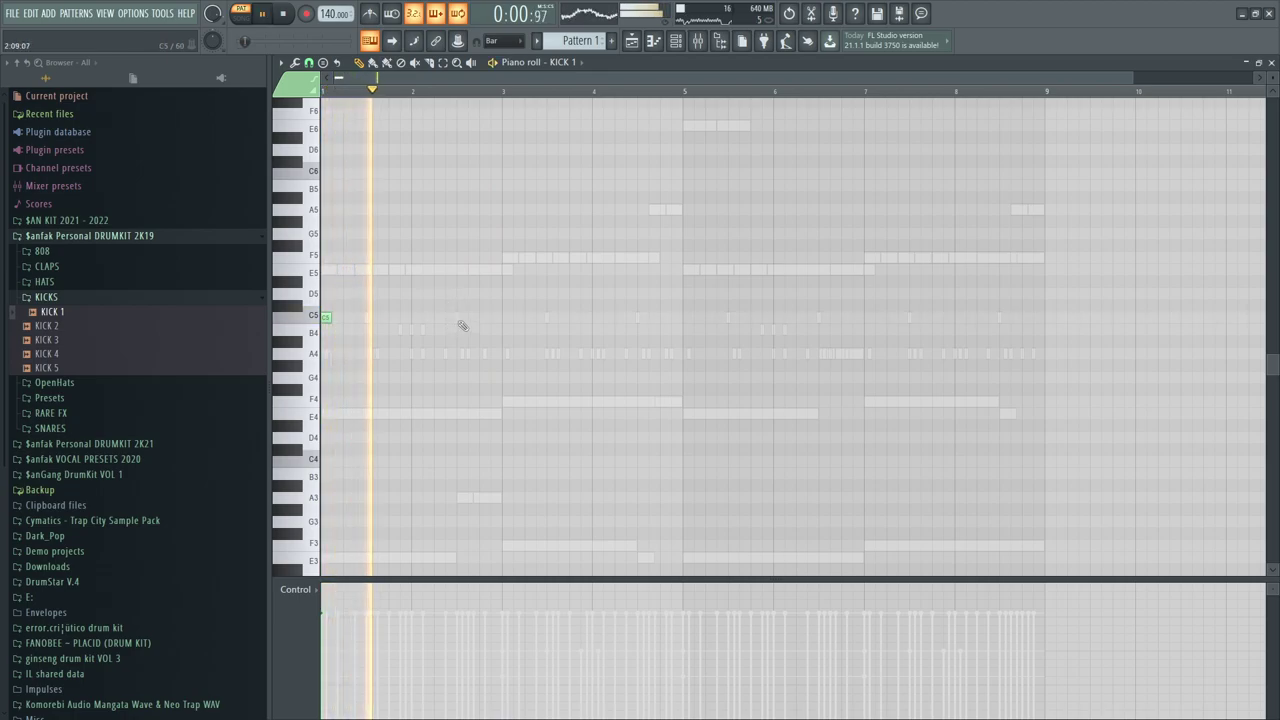
click(470, 318)
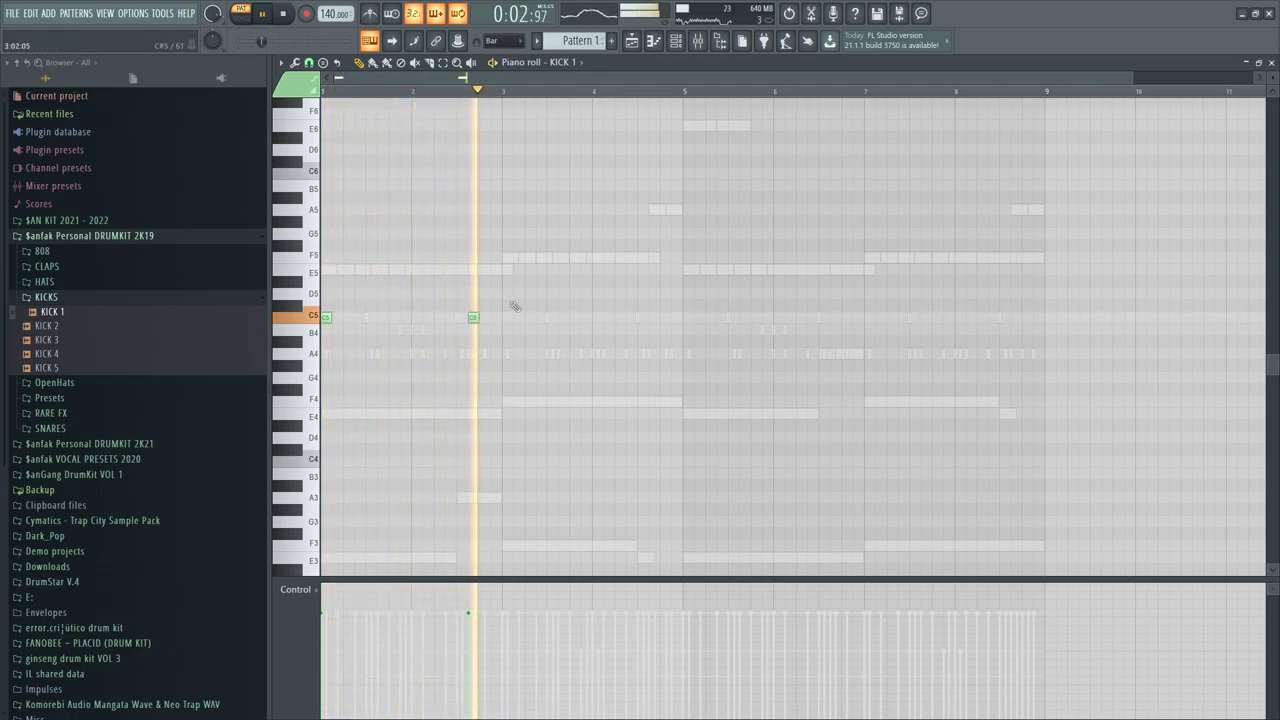
Duplicate the two-bar kick pattern three times to fill all eight bars
key(ctrl+a)
key(ctrl+b)
key(ctrl+b)
key(ctrl+b)
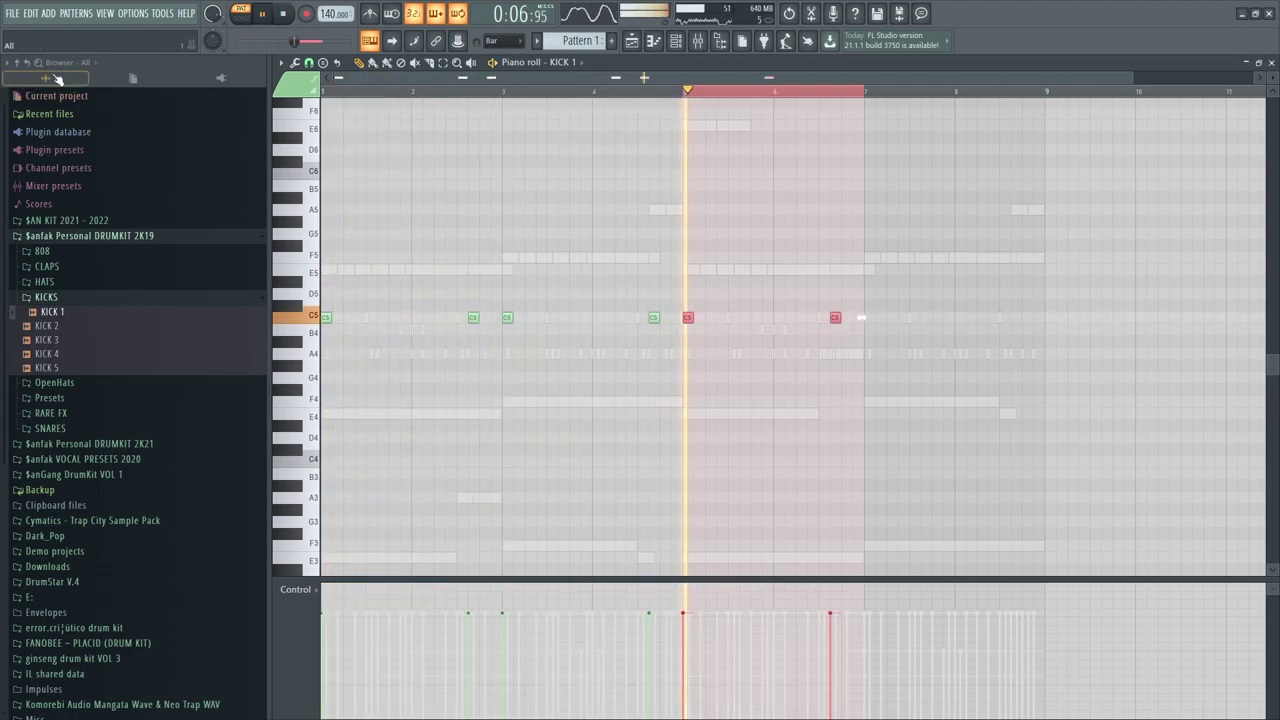
Return to the channel rack from the kick's piano roll and mute the first Serum channel
click(676, 41)
click(743, 250)
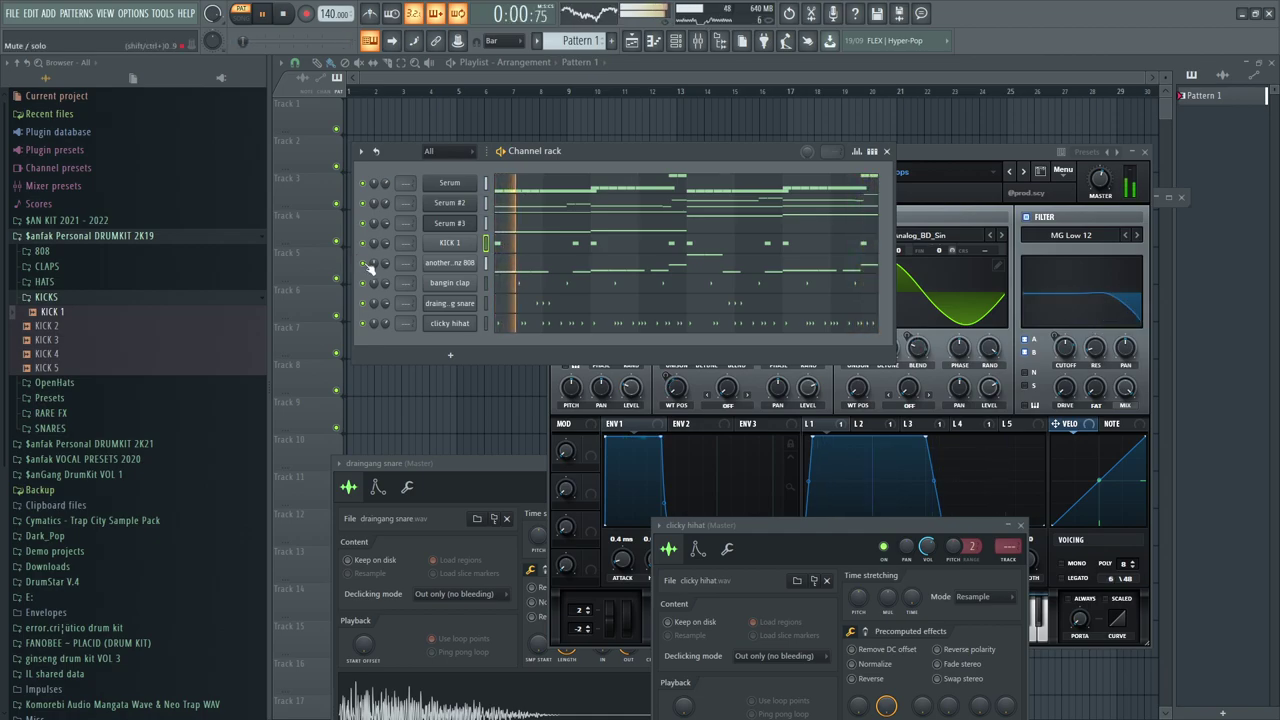
right_click(384, 184)
click(394, 191)
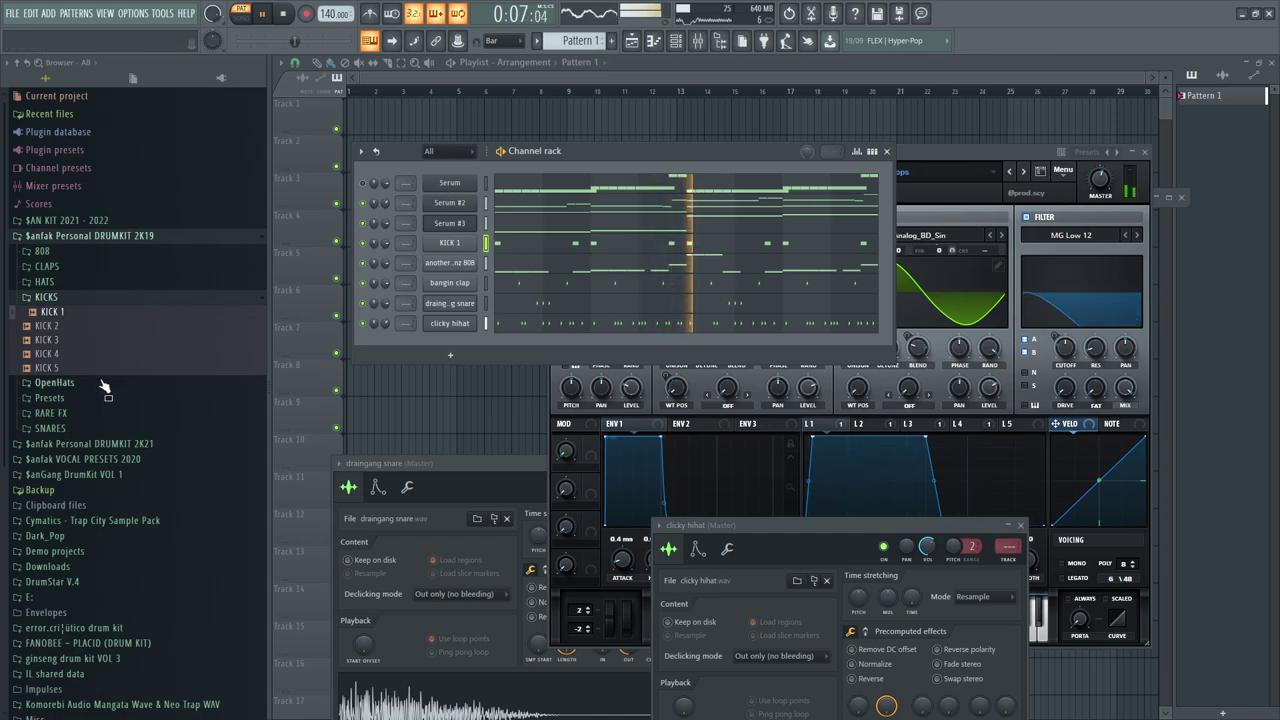
Add generic open hat from the raccoonz cl0udz drumkit's open hatz folder as a new channel below clicky hihat
scroll(88, 474, down, 4)
scroll(85, 460, up, 2)
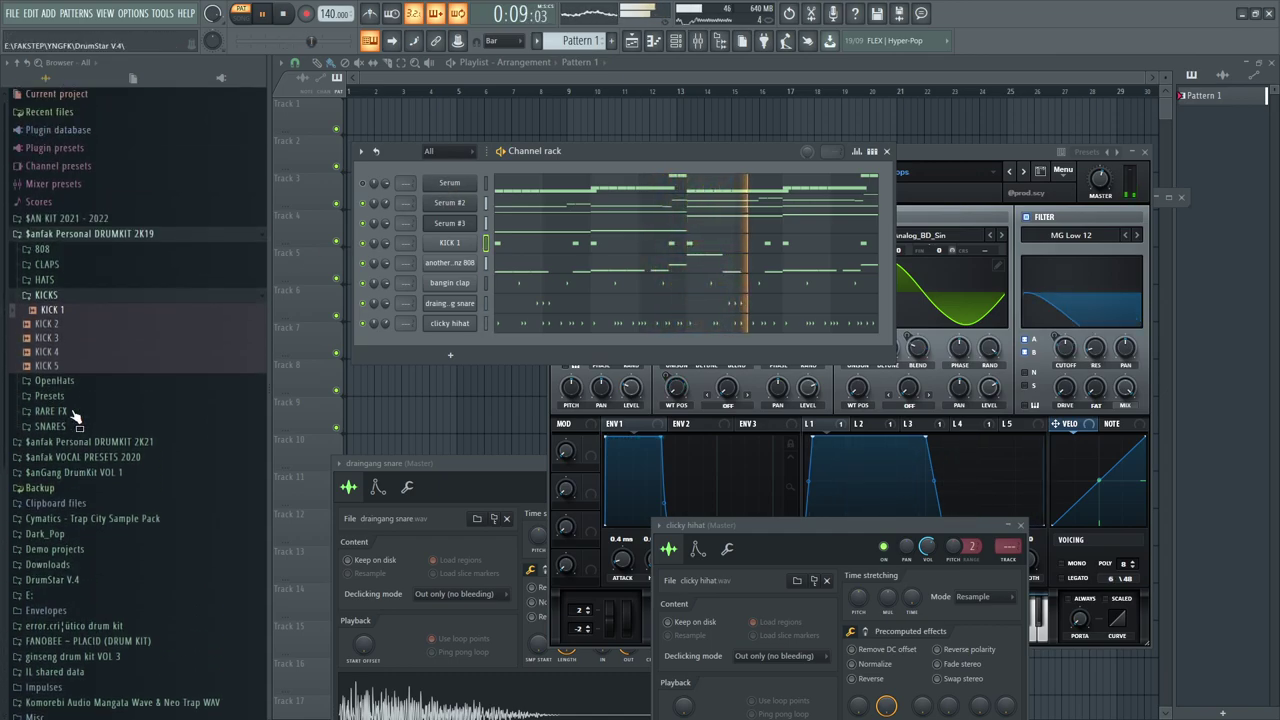
scroll(65, 410, down, 3)
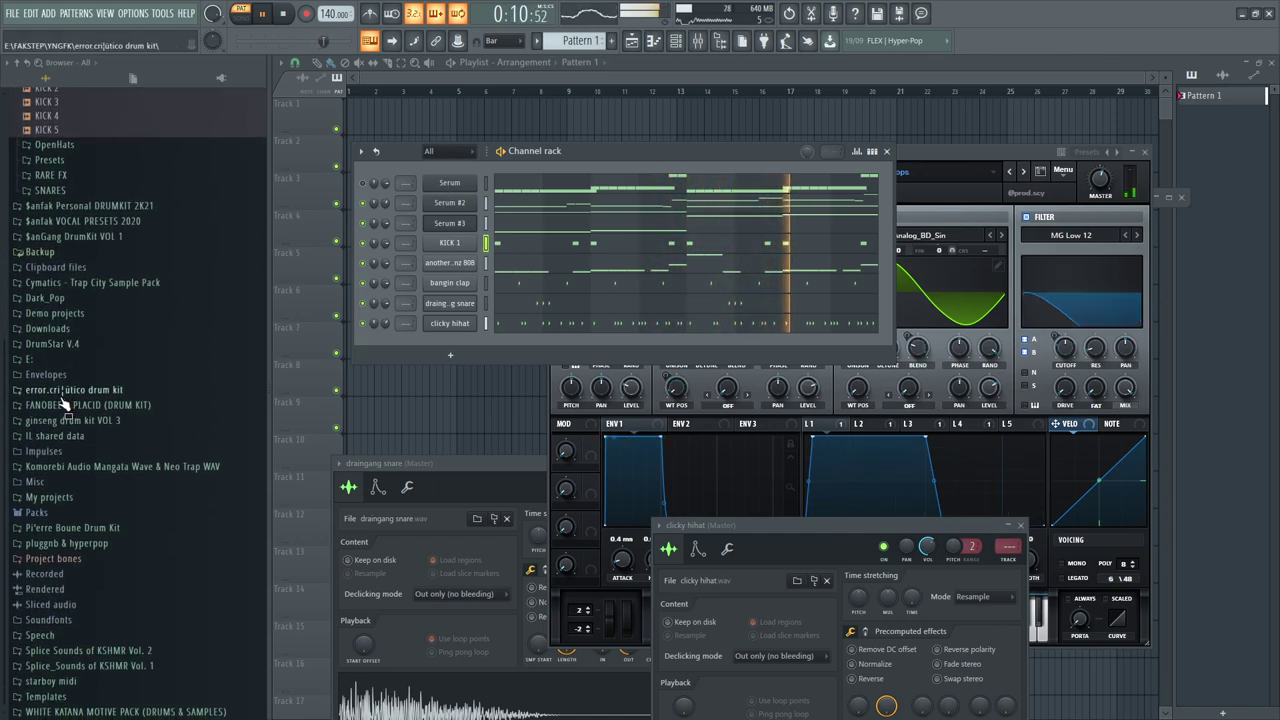
click(31, 361)
scroll(86, 430, down, 5)
scroll(78, 428, down, 10)
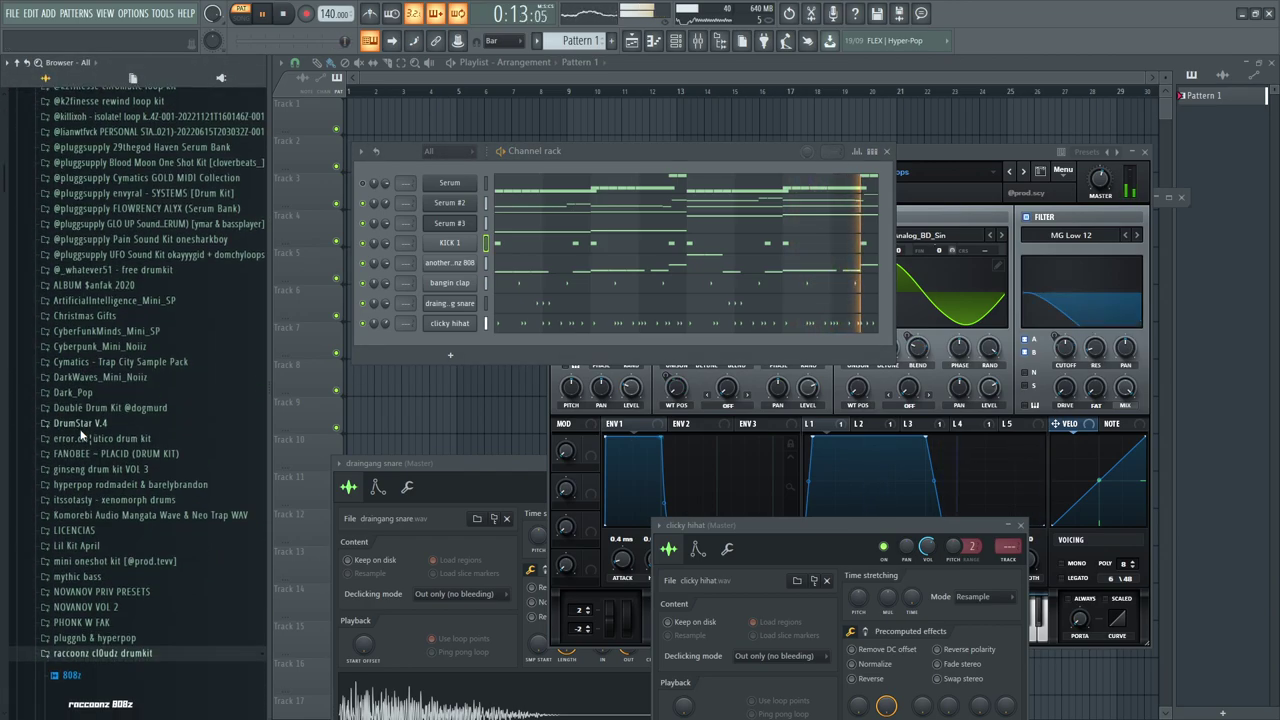
click(78, 385)
click(80, 390)
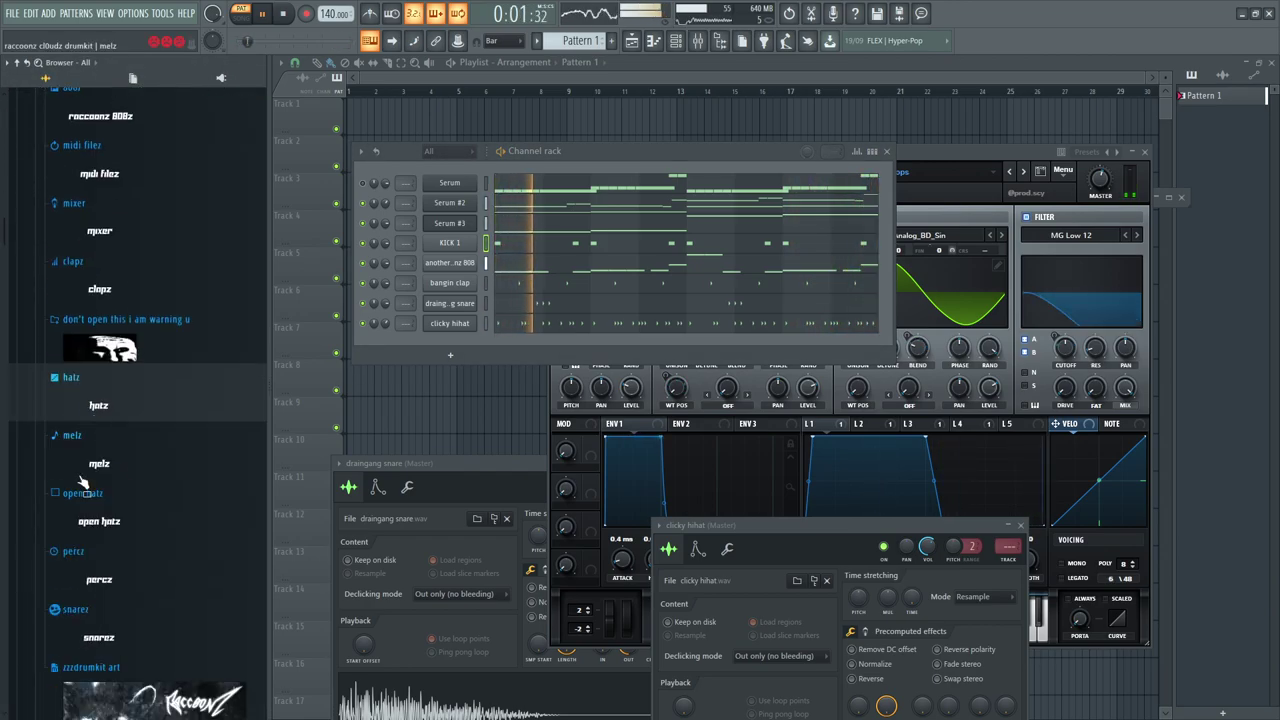
click(83, 493)
drag(95, 572, 450, 358)
Draw a four-bar E4 note from bar 1 for the generic open hat and duplicate it over bars 5 to 8
click(871, 151)
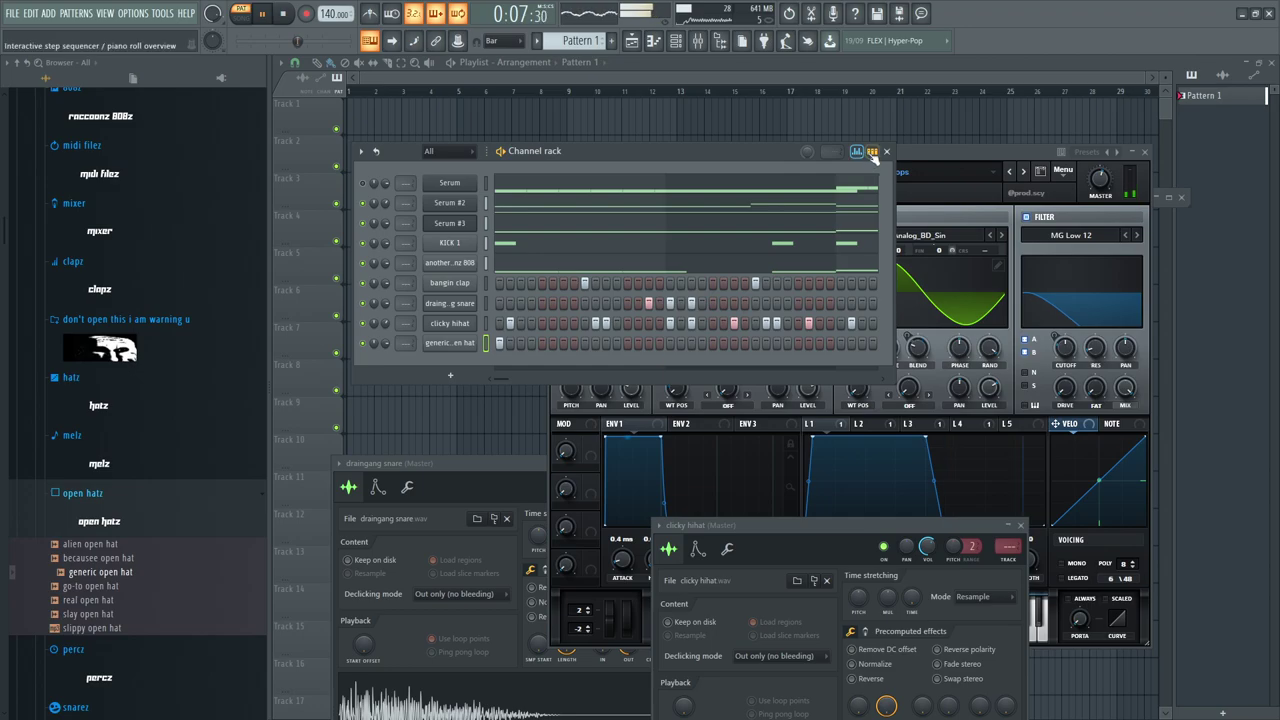
click(872, 152)
click(532, 347)
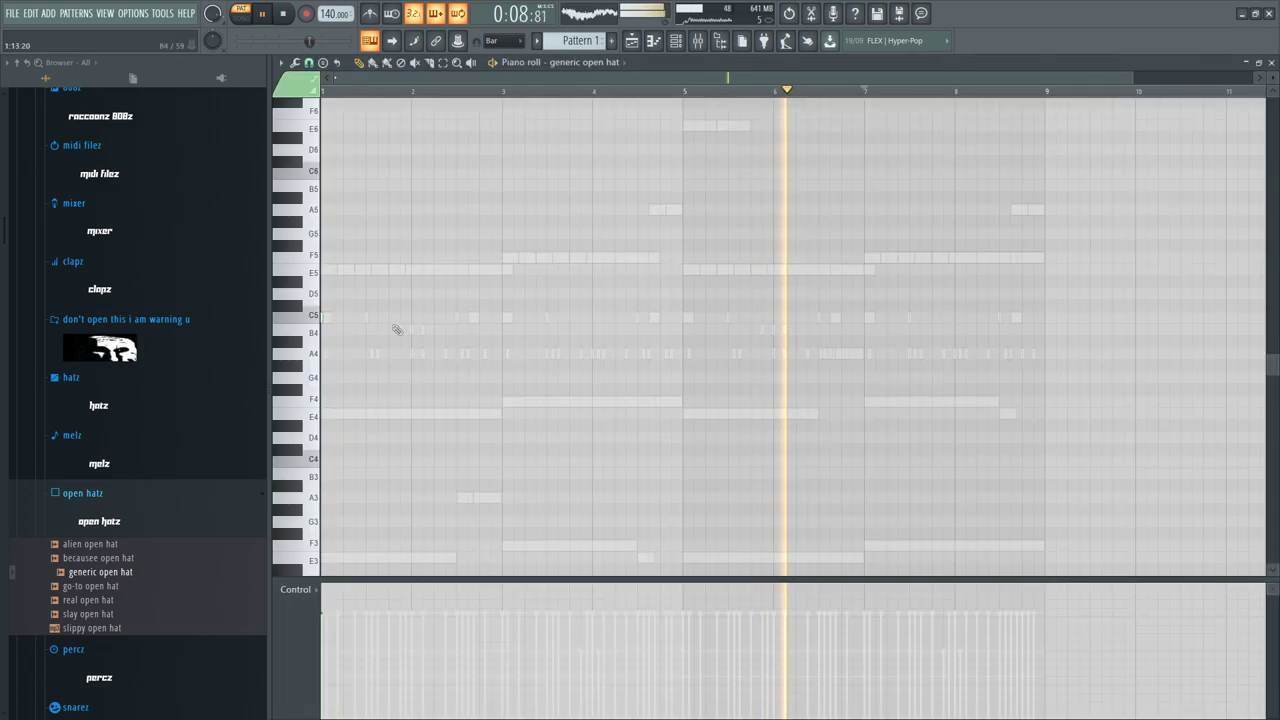
click(325, 318)
drag(357, 318, 686, 413)
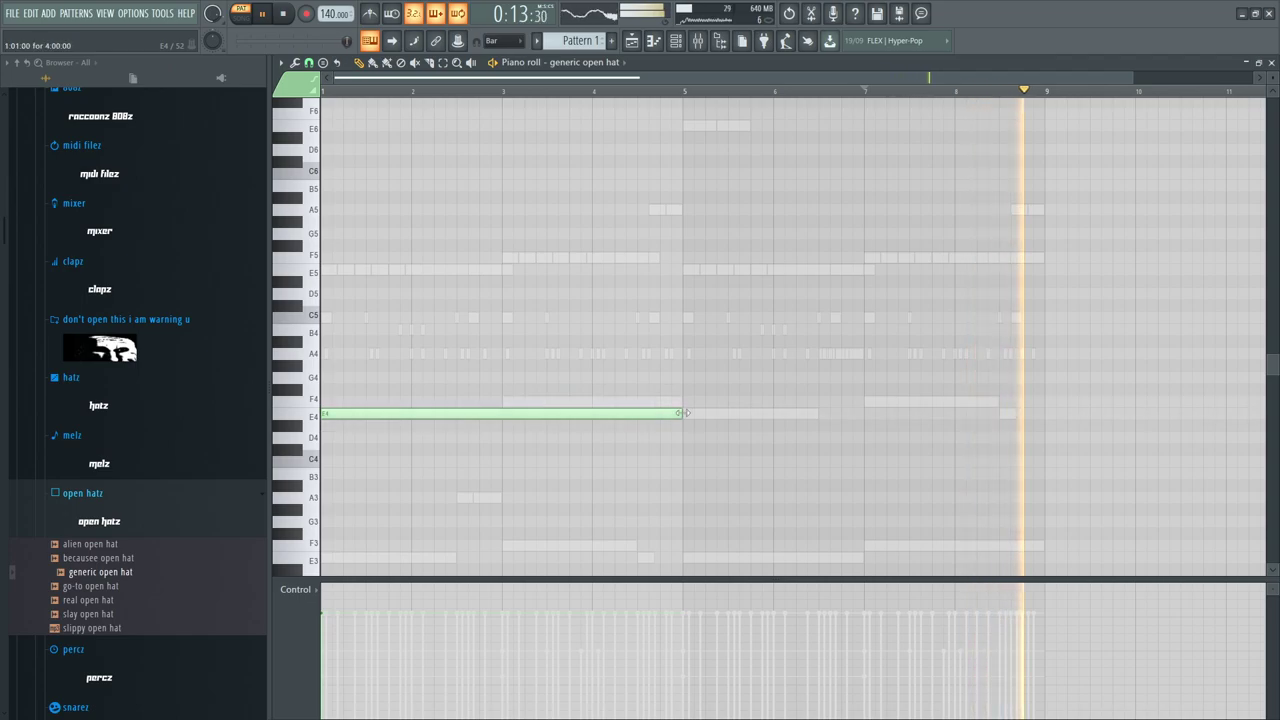
key(ctrl+b)
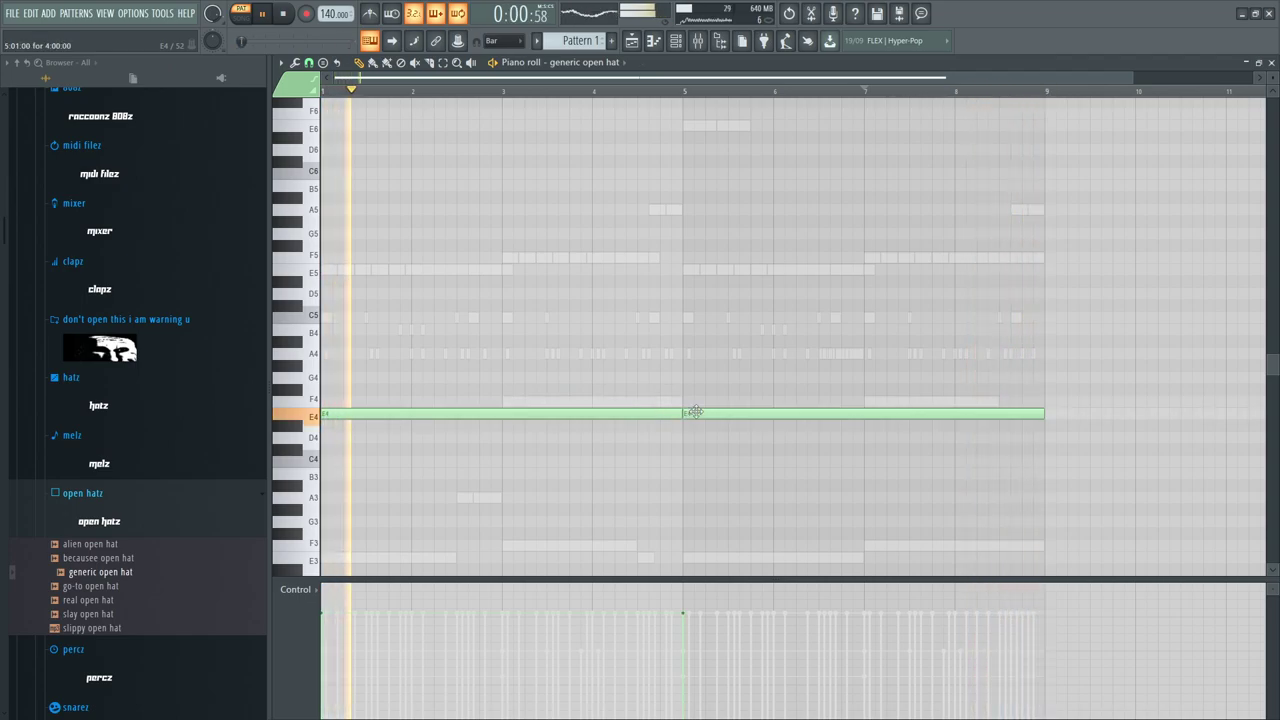
Turn off the use of loop points in the generic open hat channel's sampler settings
click(678, 41)
click(463, 343)
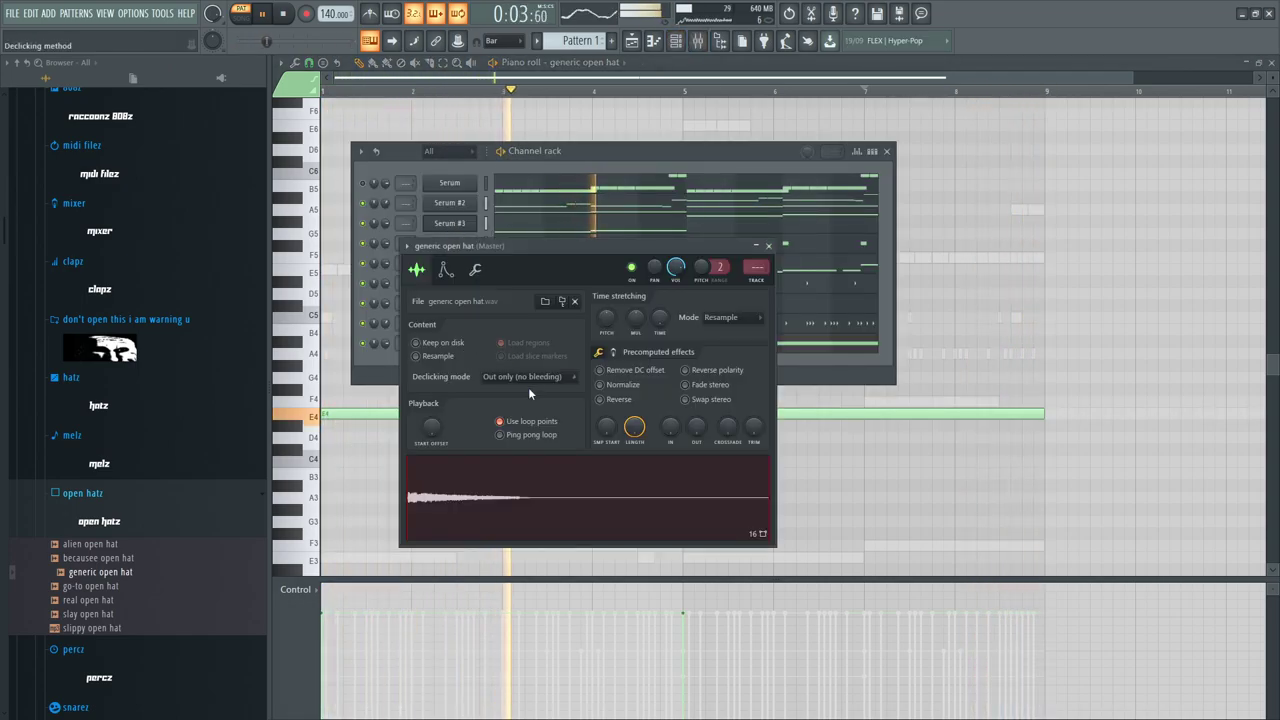
click(523, 421)
click(769, 246)
Select all nine channels, assign them to consecutive mixer tracks starting at insert 1 in the maximized mixer, and stop playback
double_click(486, 182)
click(700, 41)
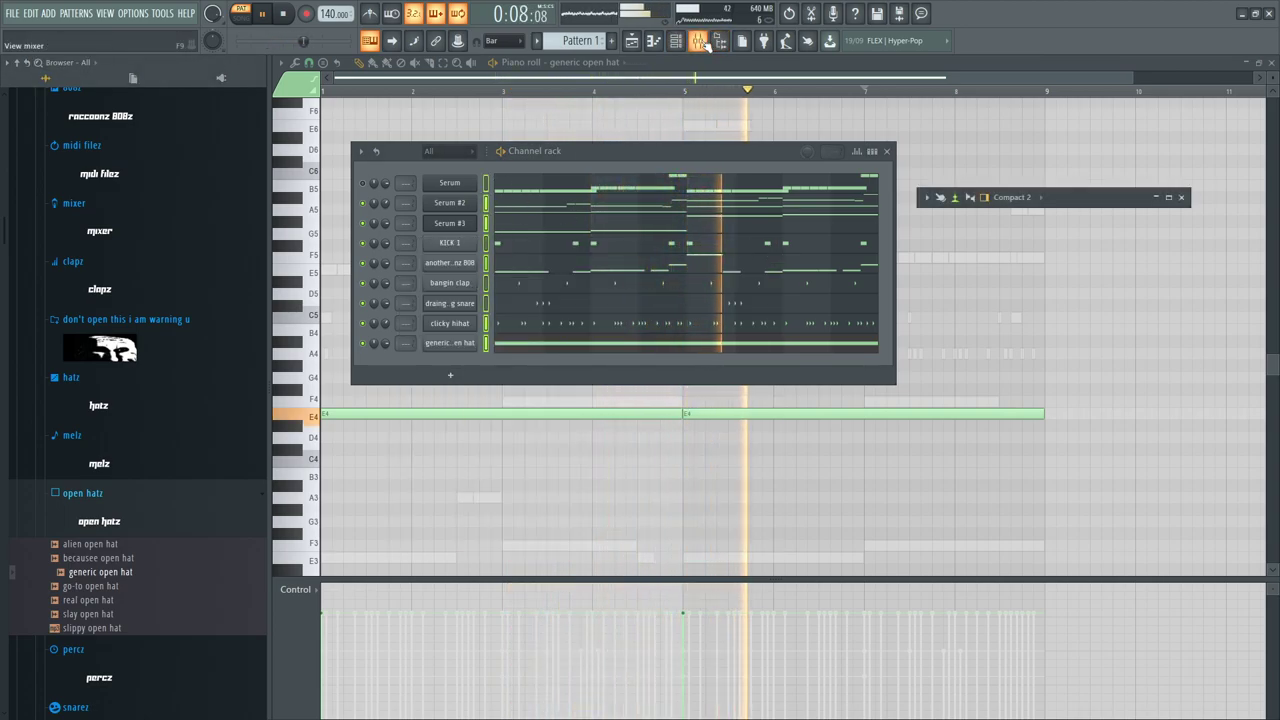
click(1169, 198)
right_click(316, 103)
mouse_move(400, 180)
click(527, 193)
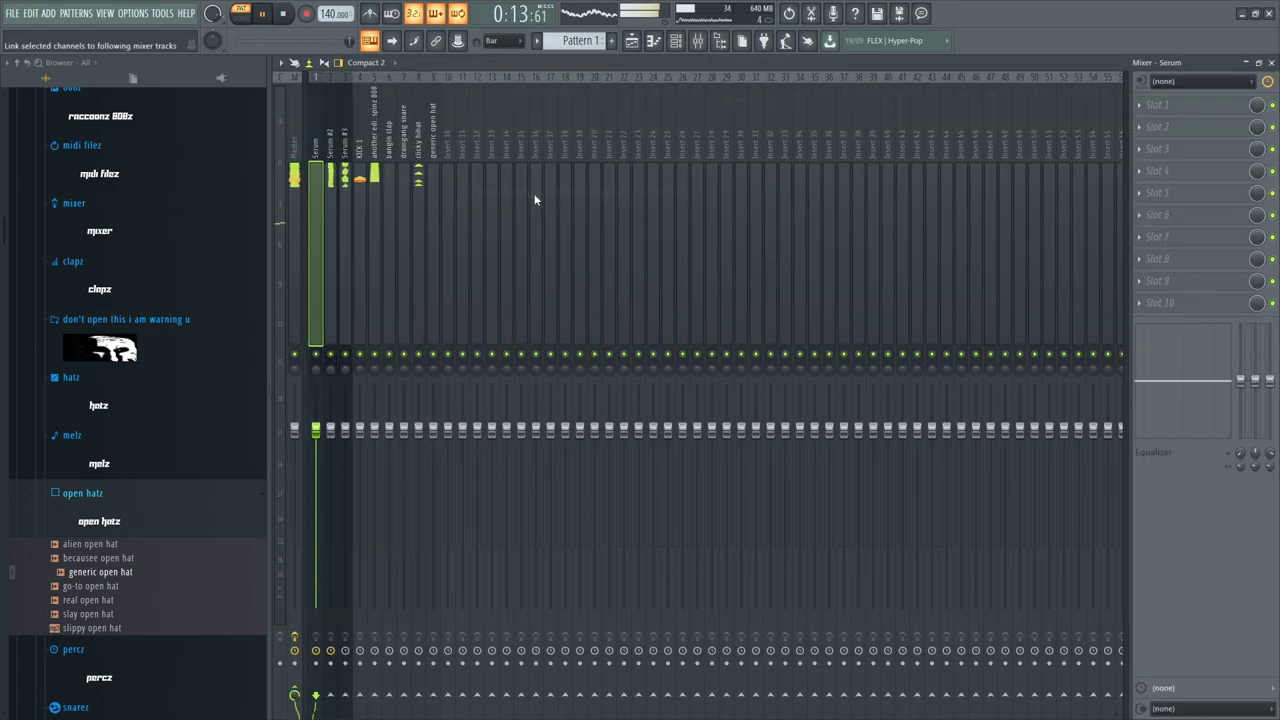
click(283, 16)
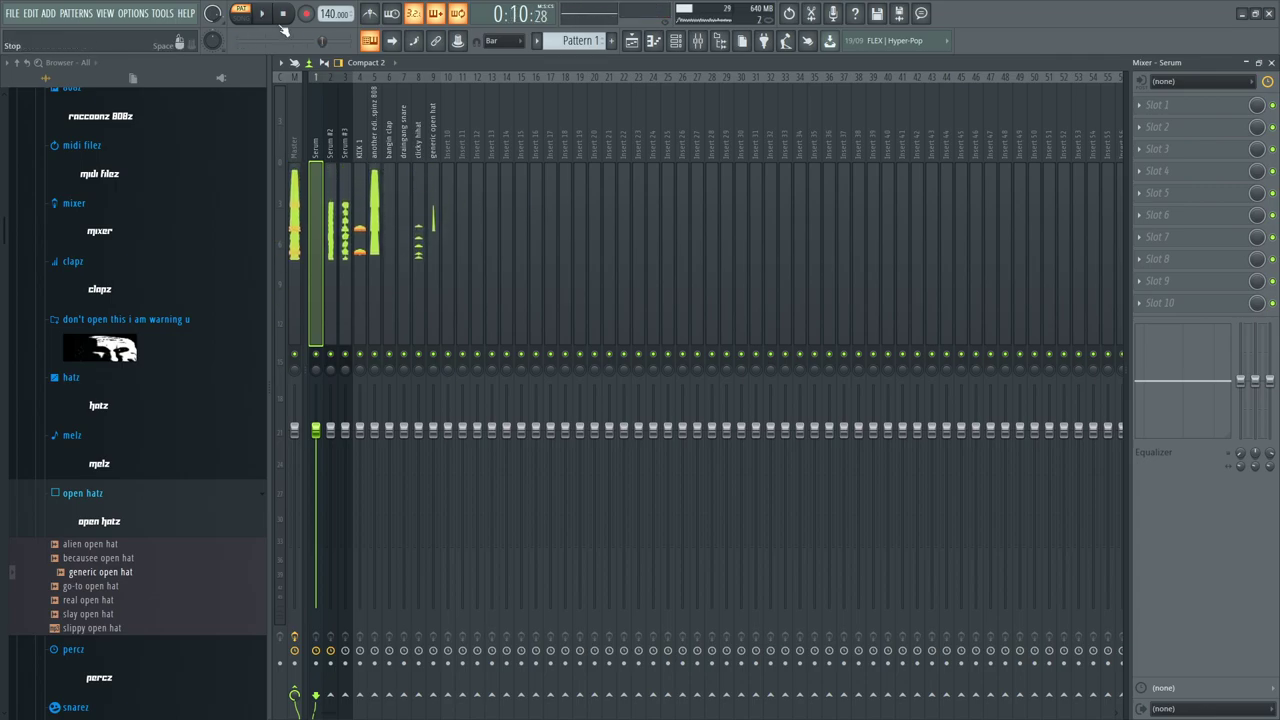
Unmute the first Serum channel in the channel rack, then solo and briefly audition its mixer track
key(F6)
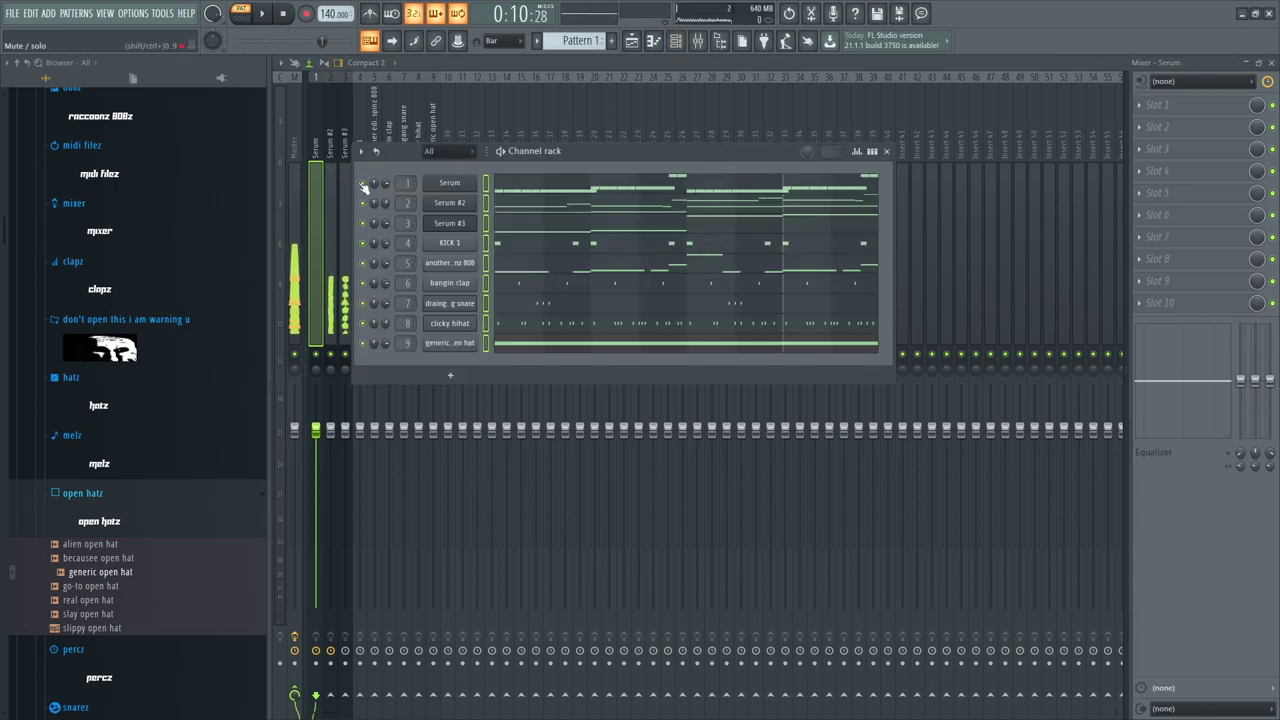
key(F6)
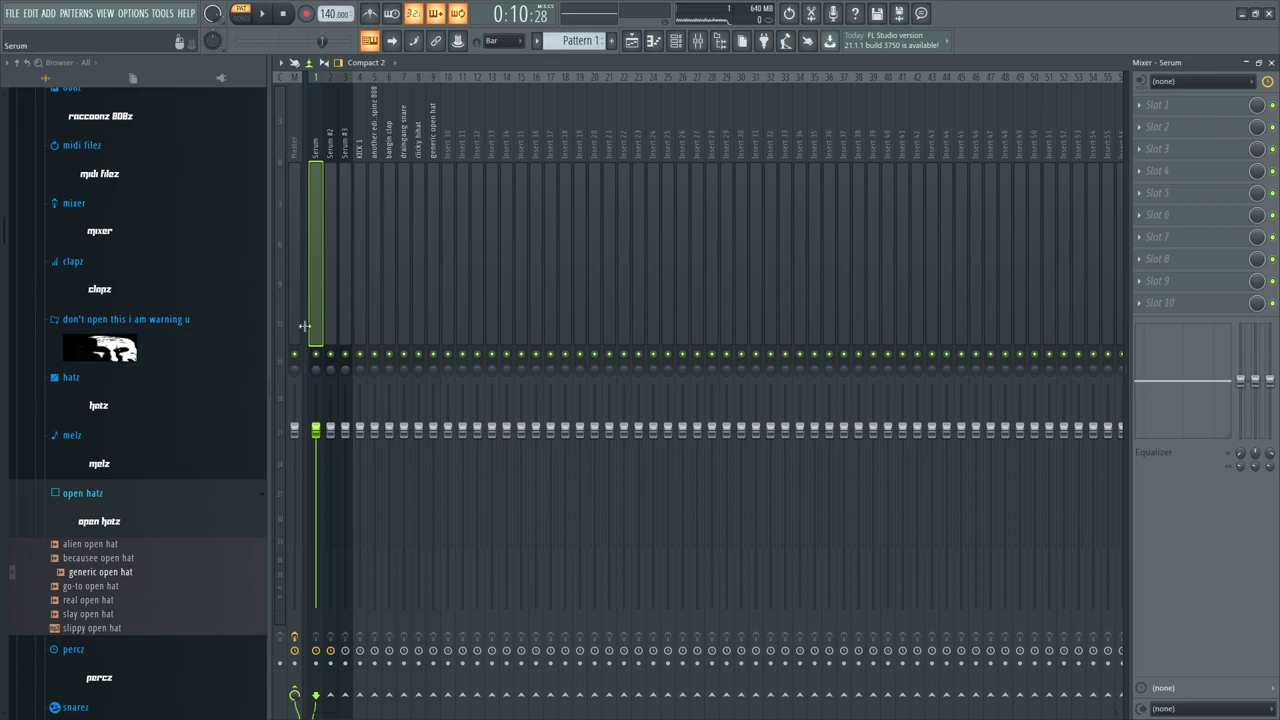
right_click(318, 355)
key(space)
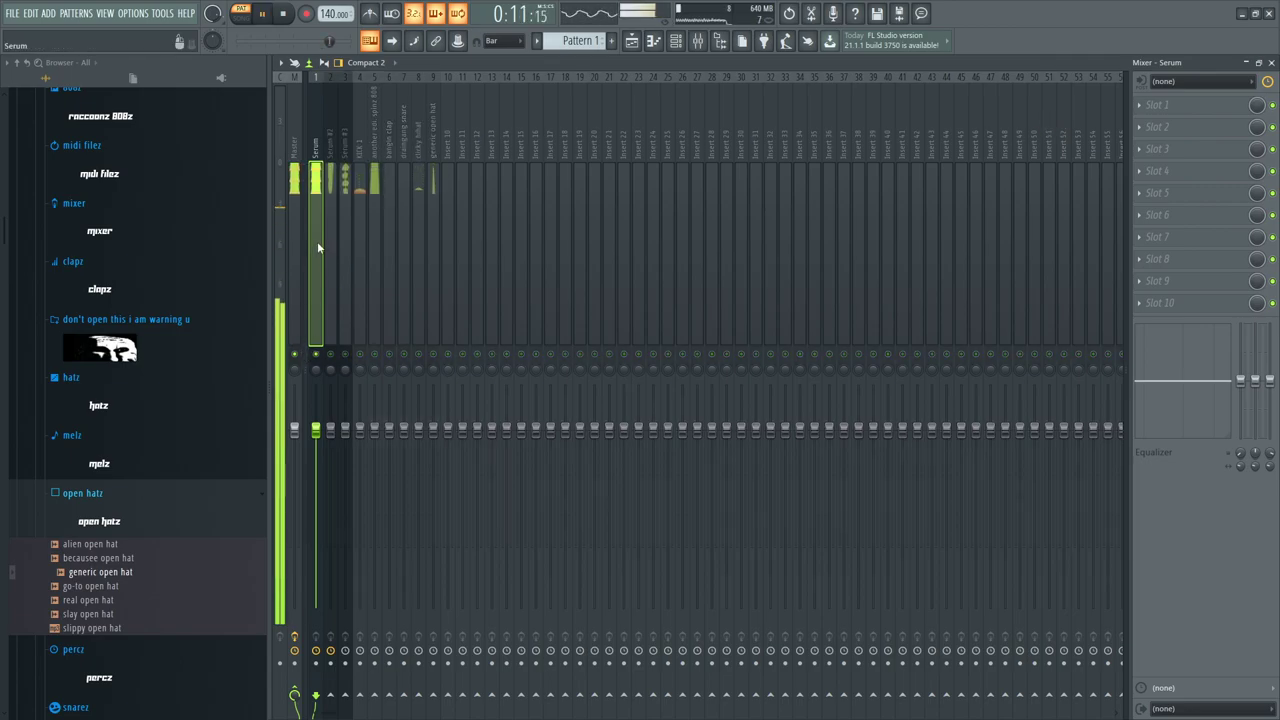
key(space)
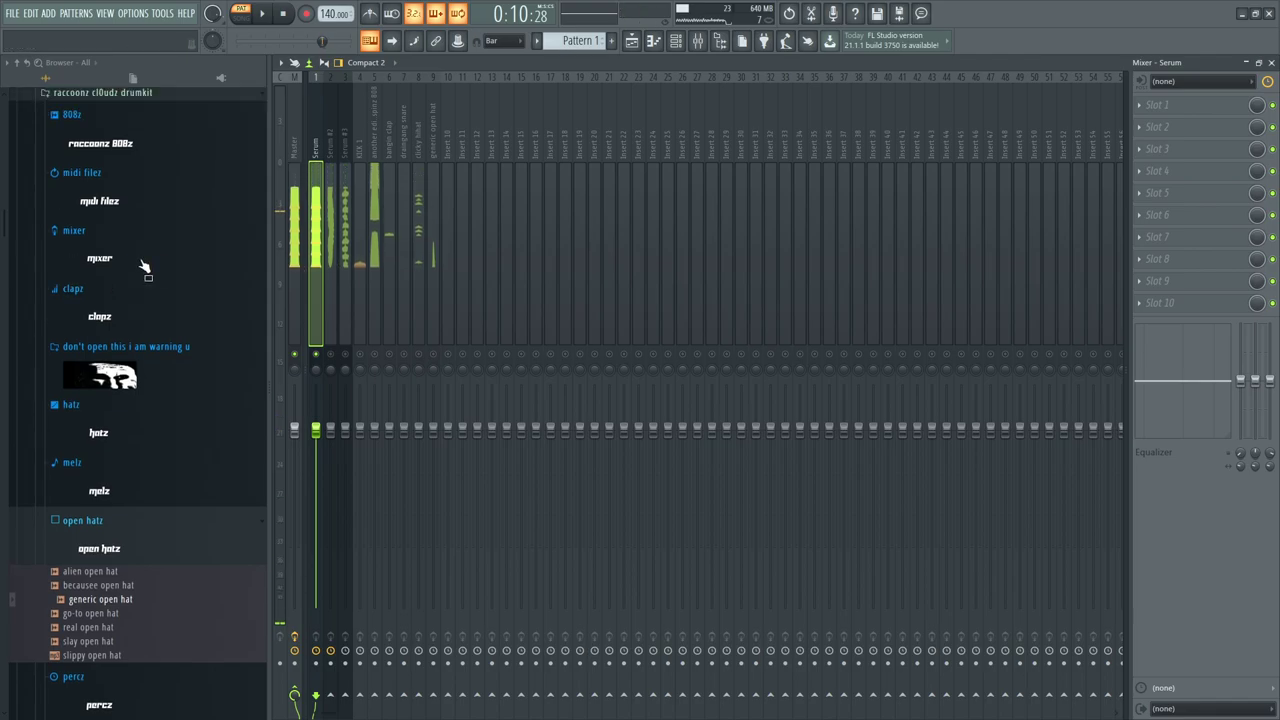
Load SUB 808 MIX 2K22 from the $AN KIT 2021 - 2022 presets folder onto the Serum mixer track and start playback
scroll(143, 266, up, 10)
scroll(140, 268, up, 12)
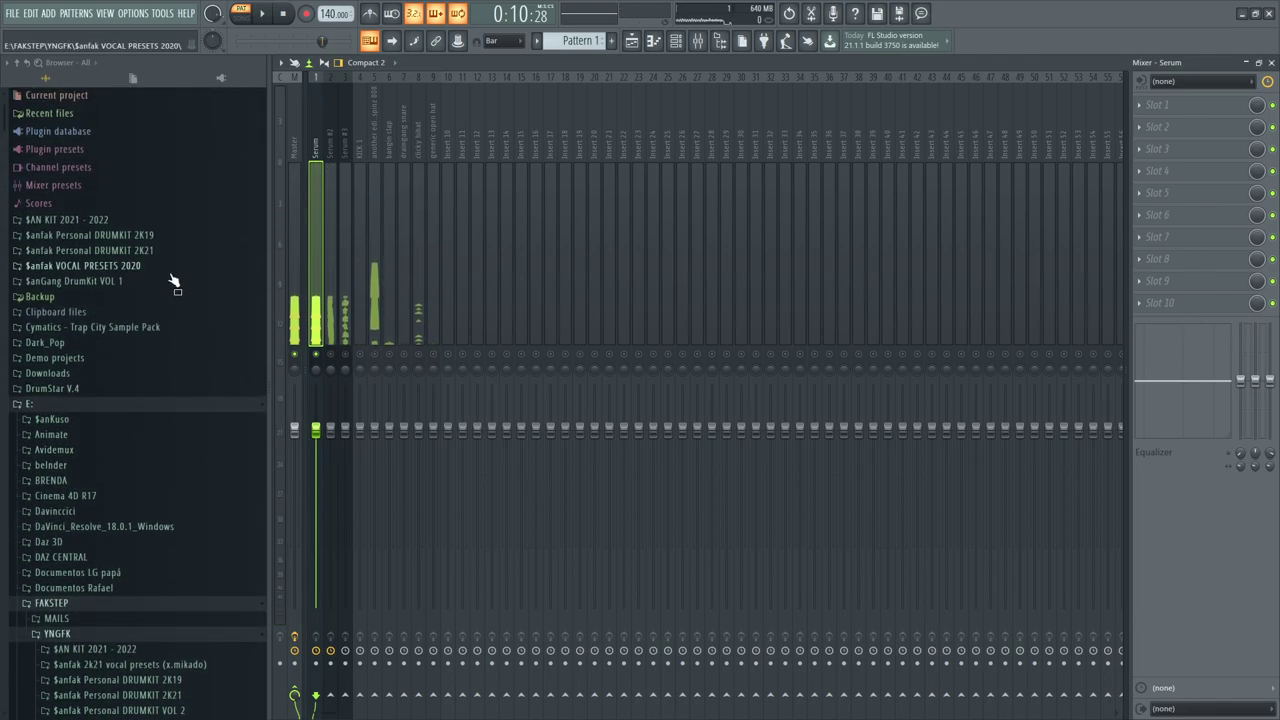
click(66, 221)
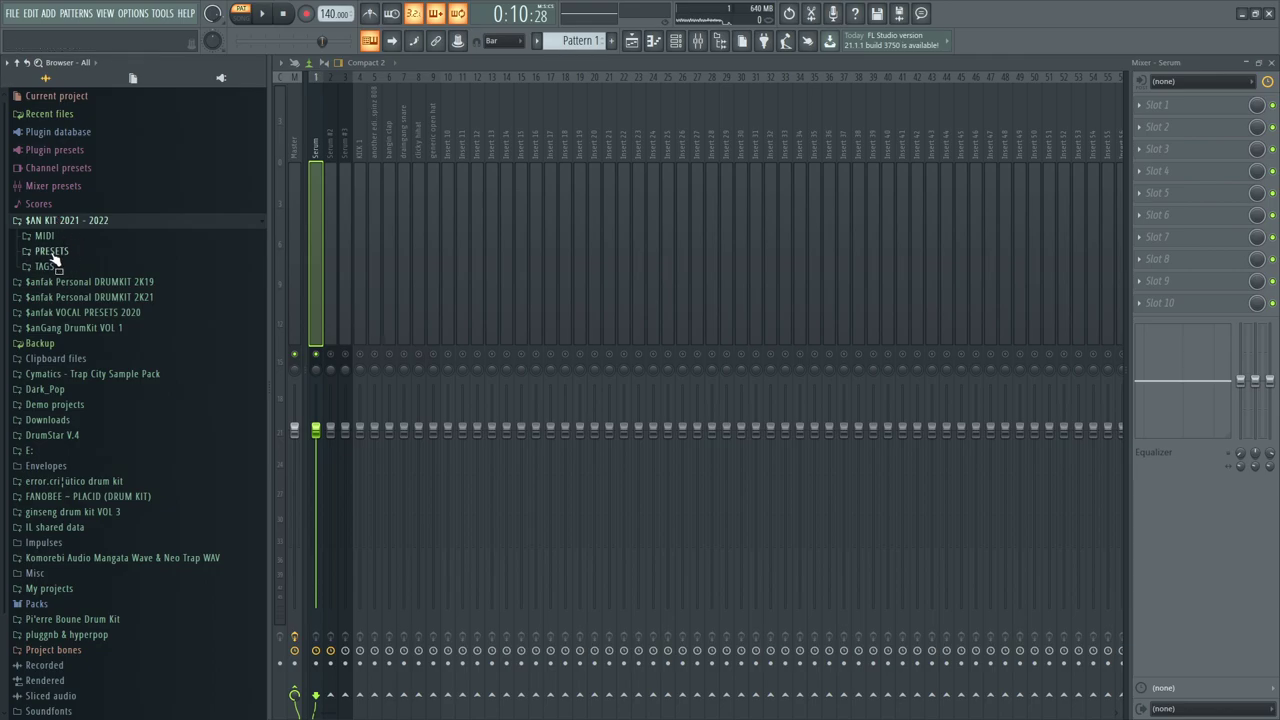
click(52, 251)
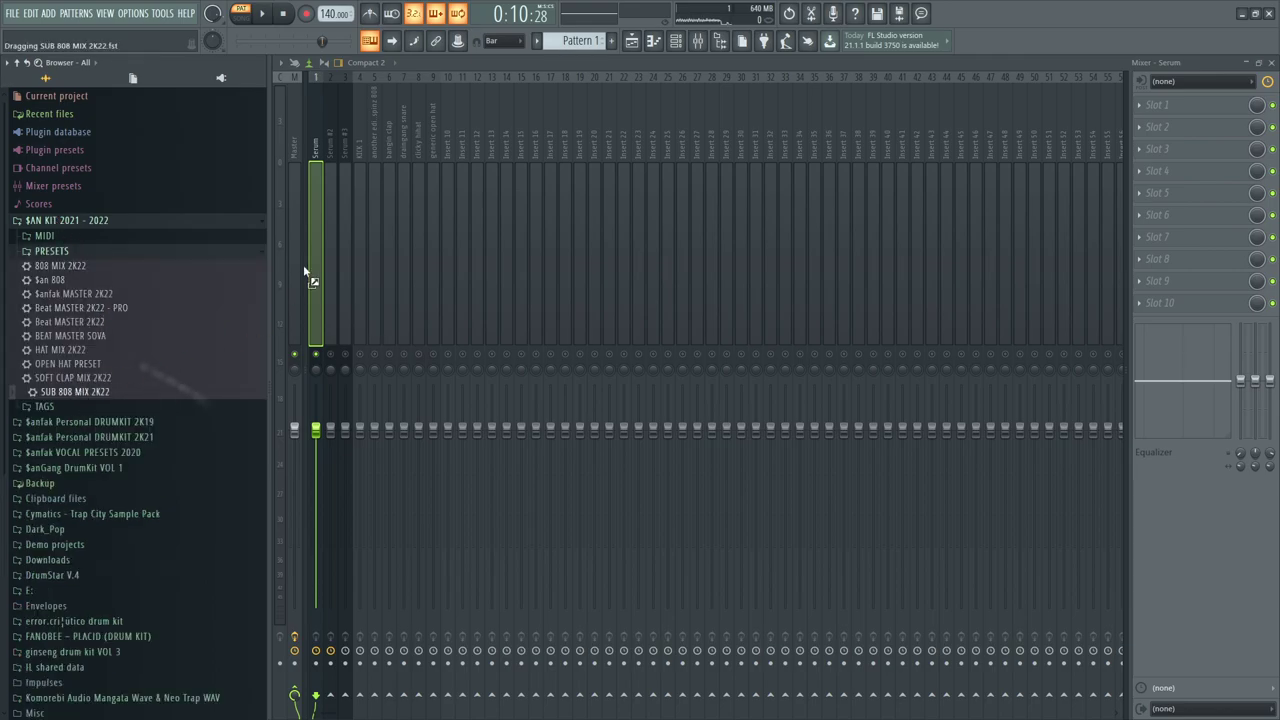
drag(313, 135, 315, 145)
key(space)
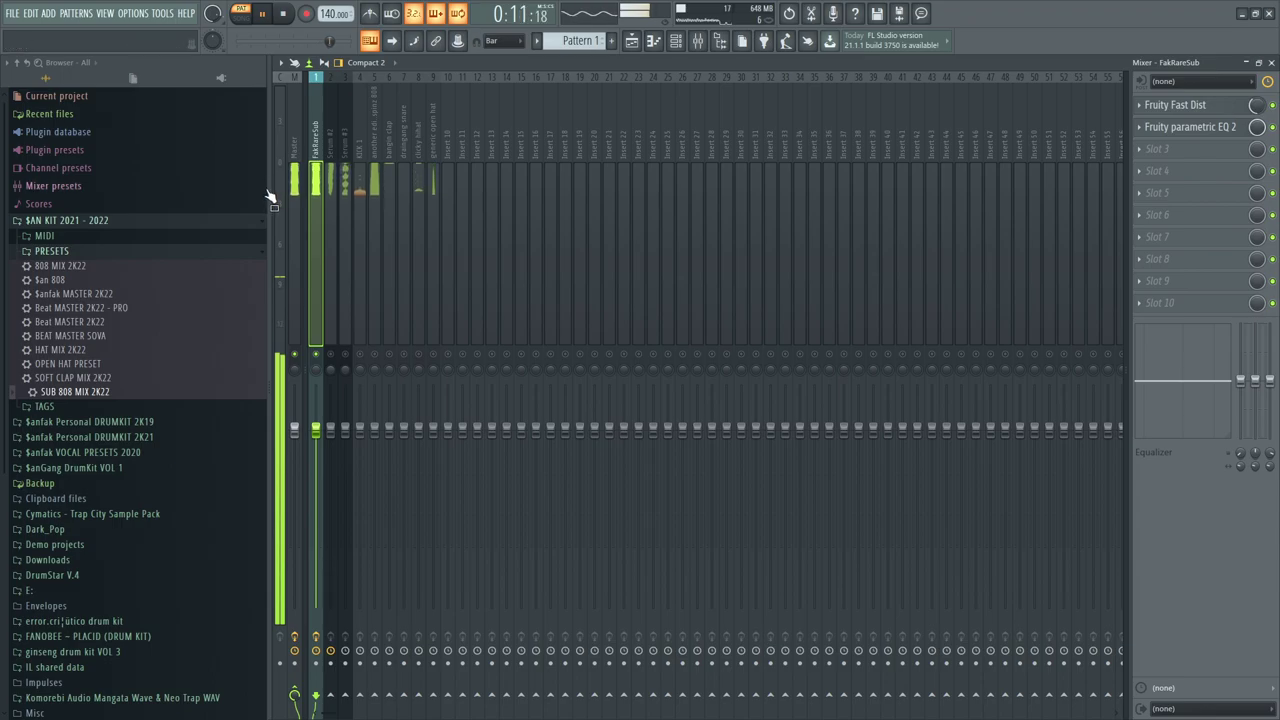
Inspect the Fruity Parametric EQ 2 curve loaded on the FakRareSub track
click(1180, 132)
click(1180, 132)
click(1180, 132)
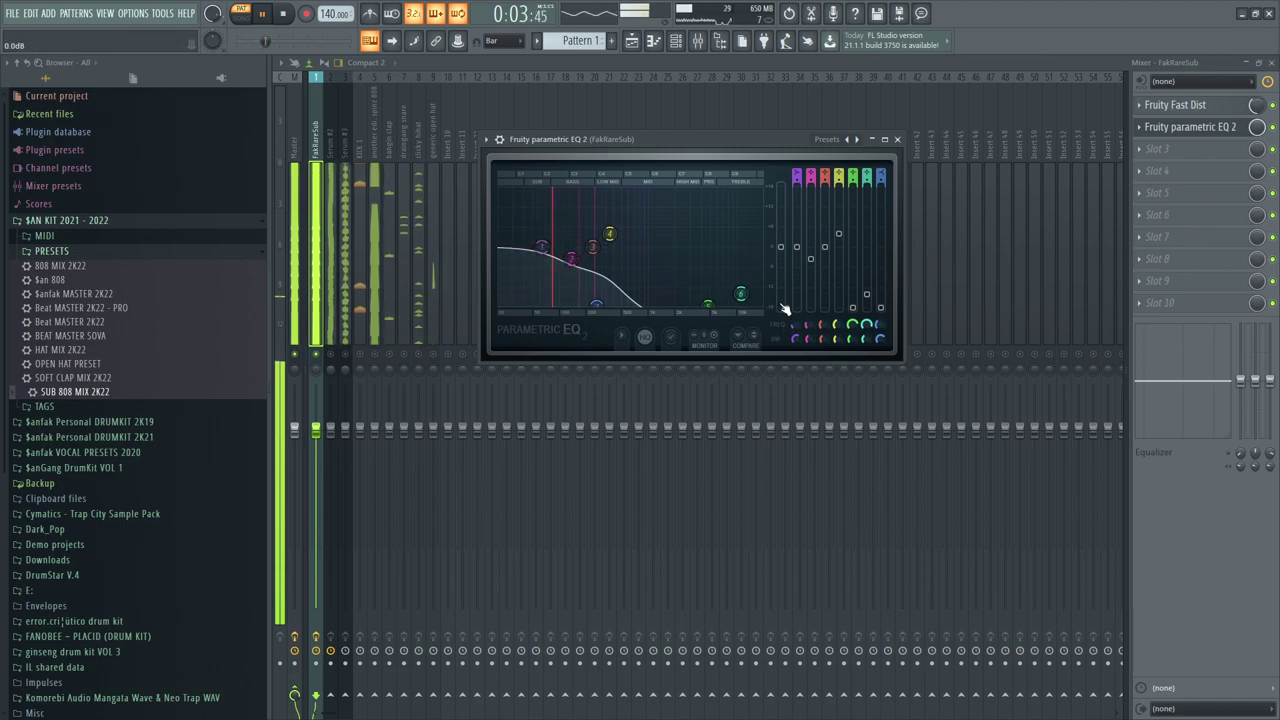
Audition the FakRareSub track together with the 808 on insert 5, check the master track, and stop playback
click(368, 355)
click(368, 355)
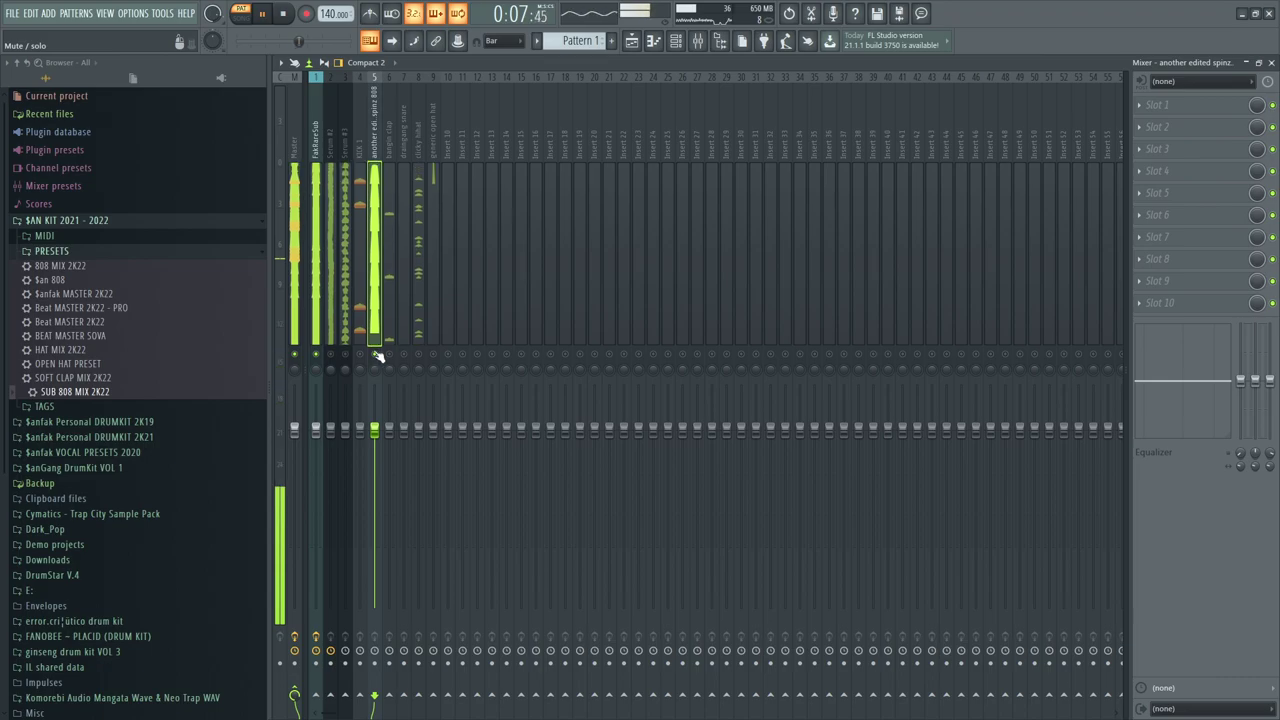
click(315, 335)
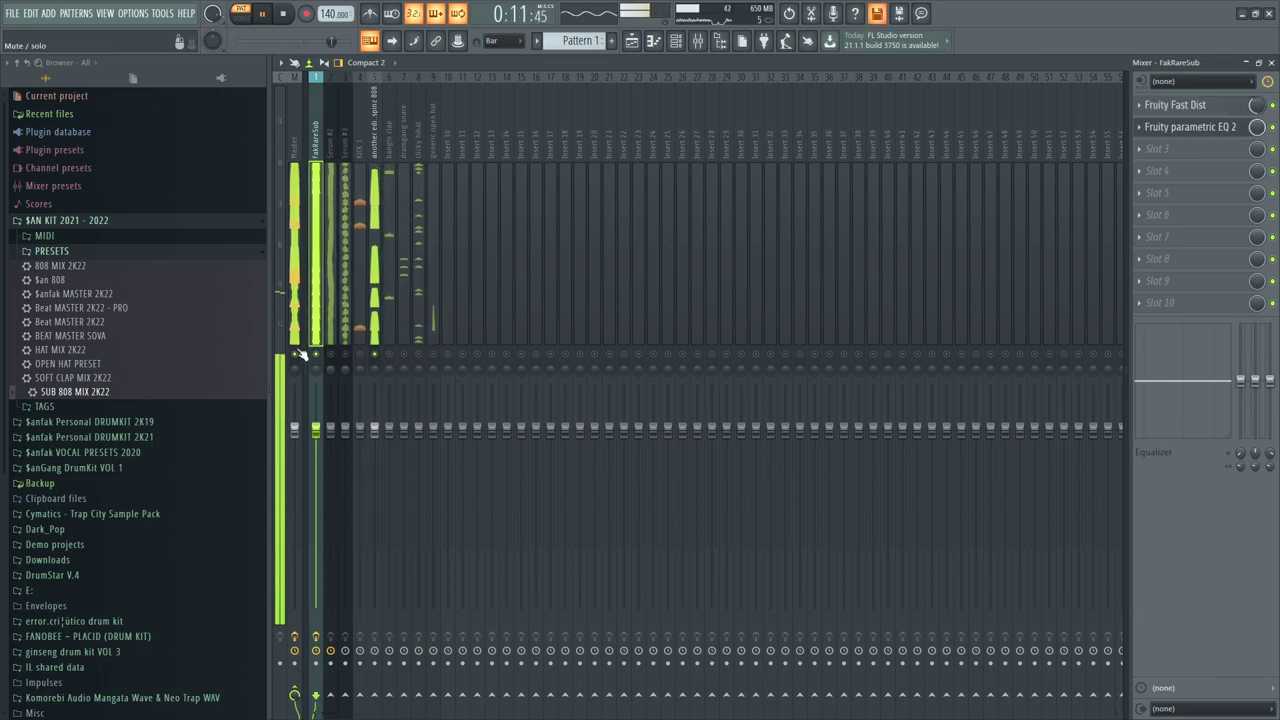
click(297, 347)
key(space)
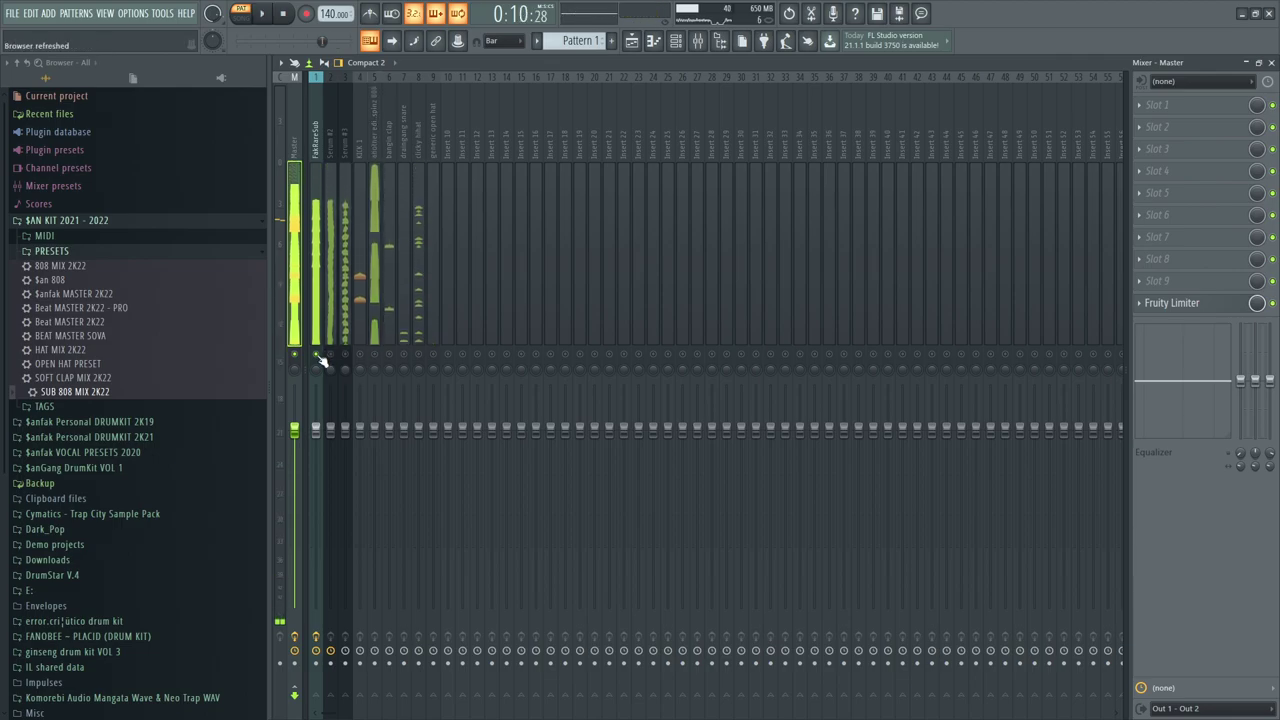
Try bypassing FakRareSub's slot 2 equalizer and adding a Fruity Parametric EQ 2 in slot 3 that cuts the lows and highs
click(313, 160)
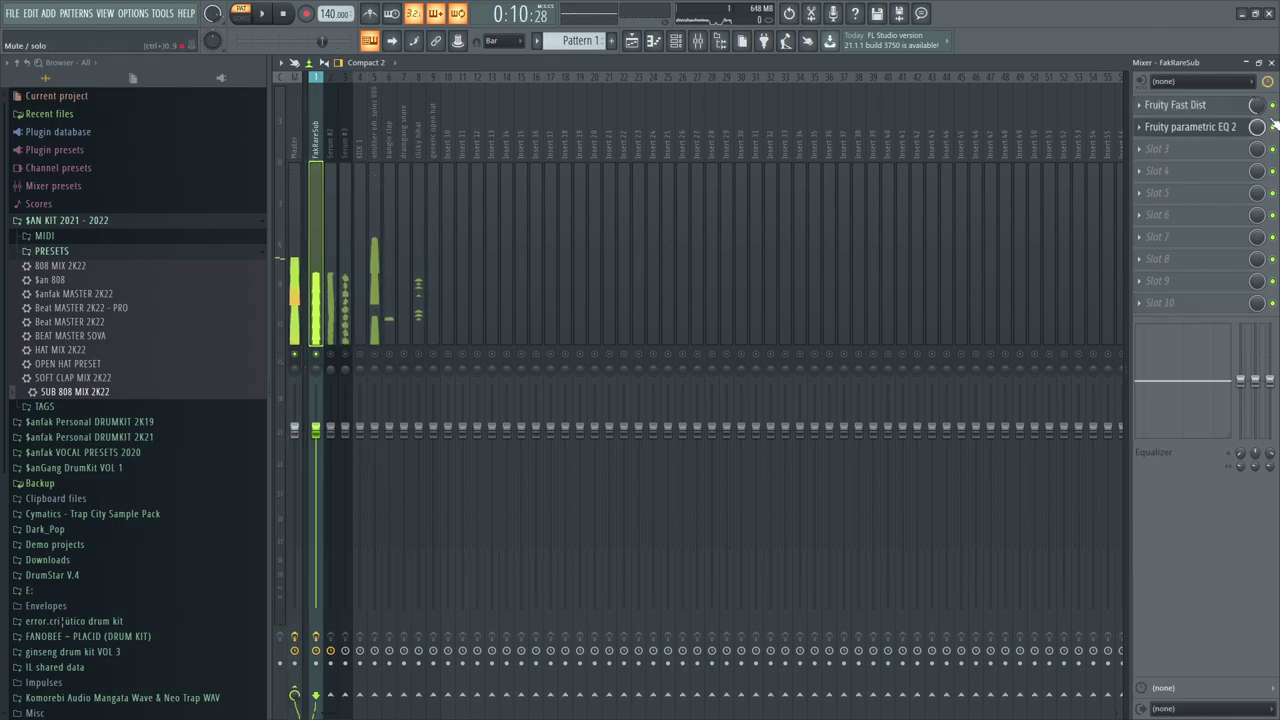
click(1156, 150)
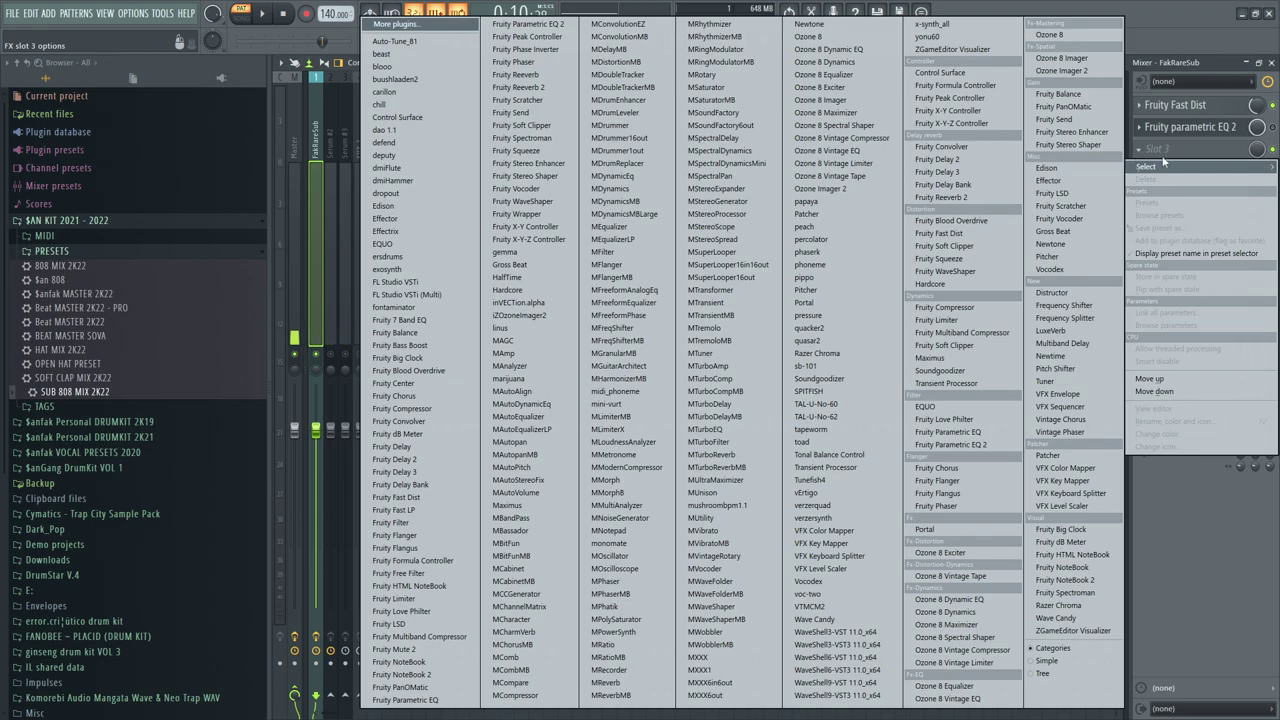
click(955, 444)
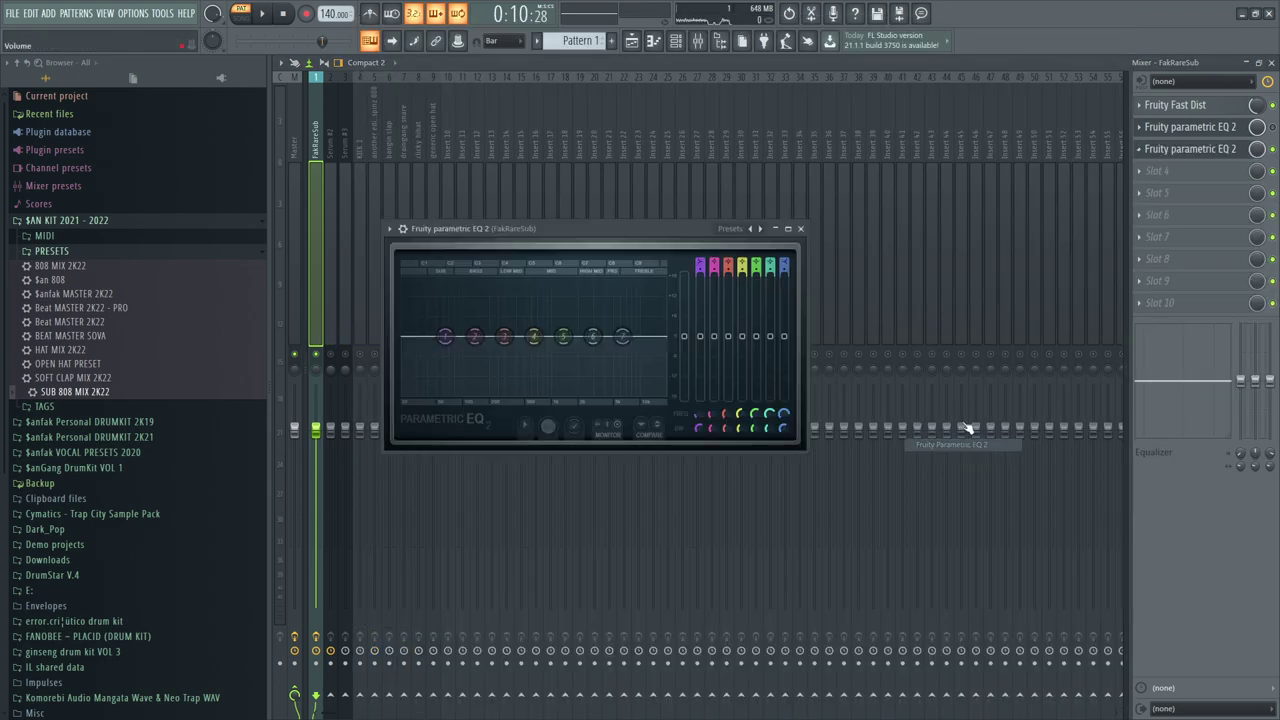
drag(622, 336, 557, 392)
drag(534, 336, 514, 365)
click(1208, 128)
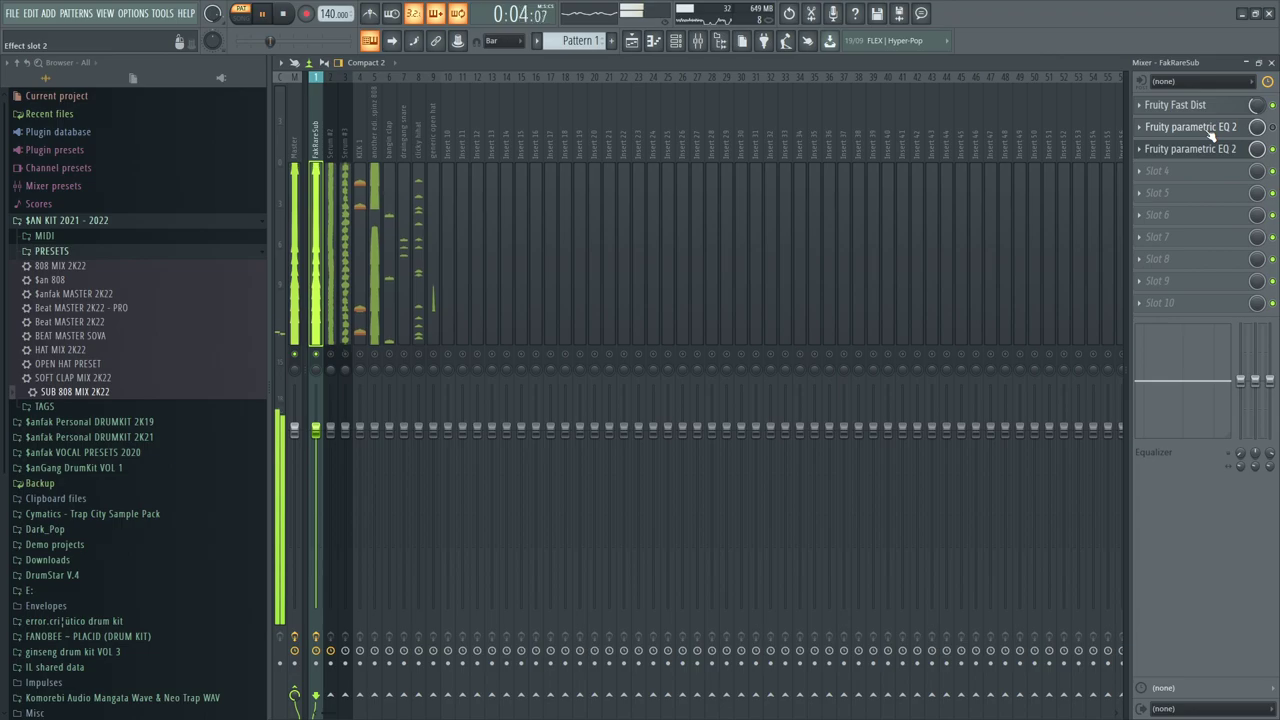
click(1211, 132)
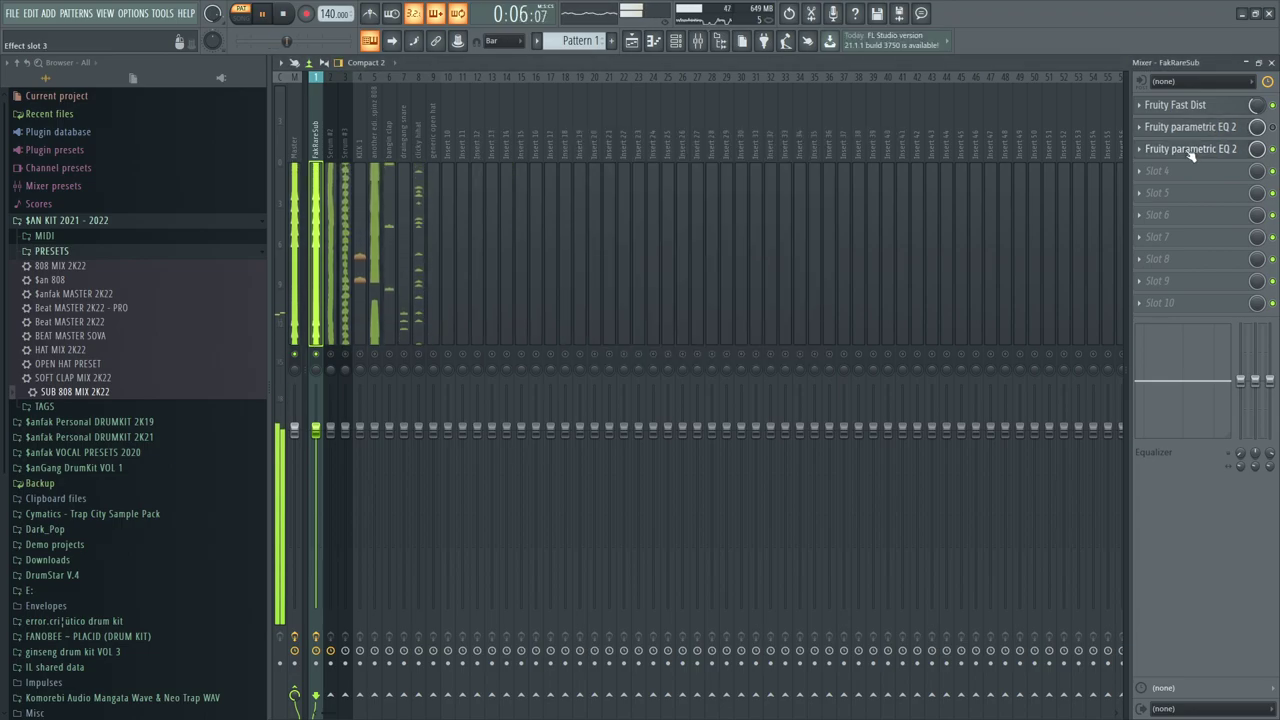
Reshape the slot 3 equalizer's bands, with band 1 at -18 dB near 84 Hz and band 7 at -18 dB near 207 Hz
click(1190, 152)
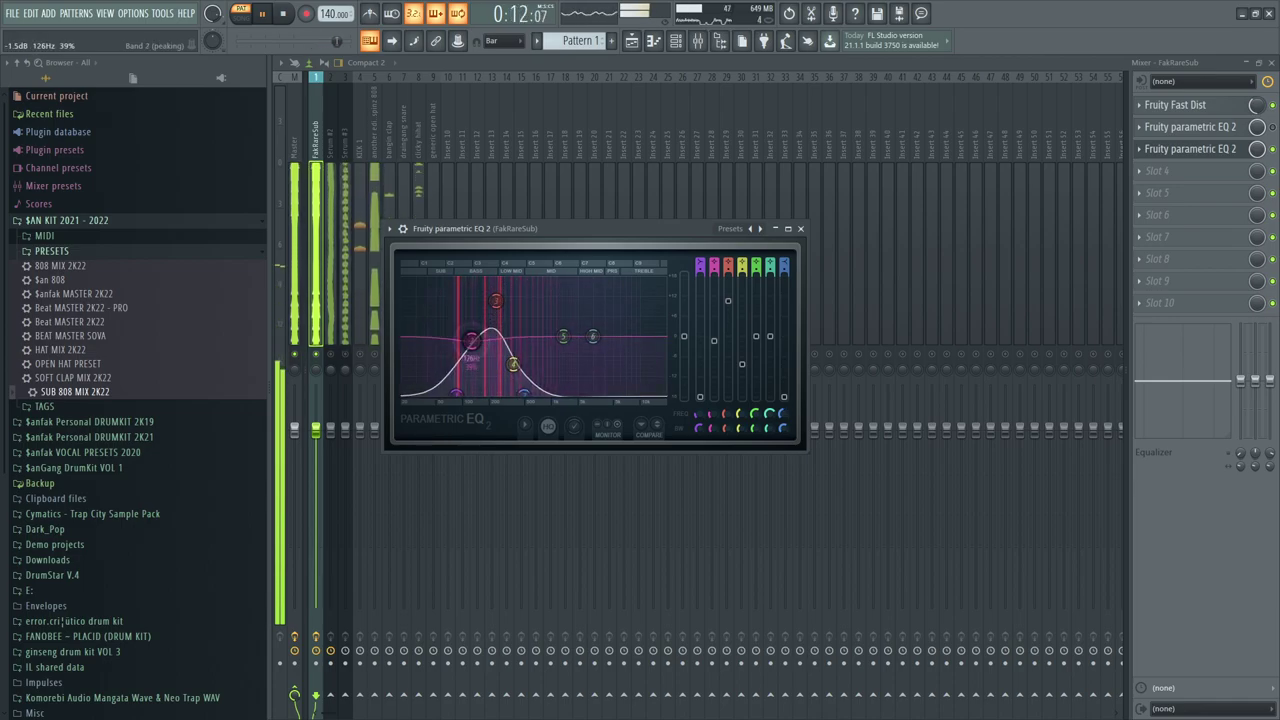
drag(558, 353, 547, 351)
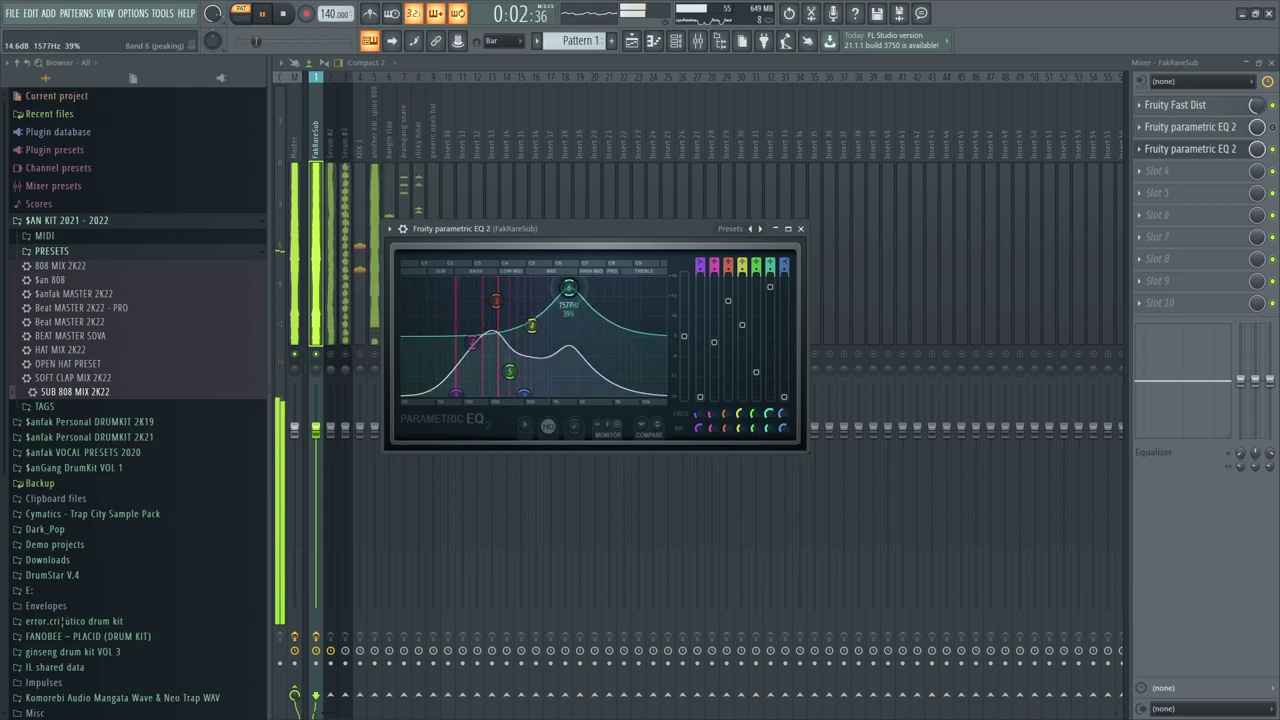
drag(491, 306, 466, 330)
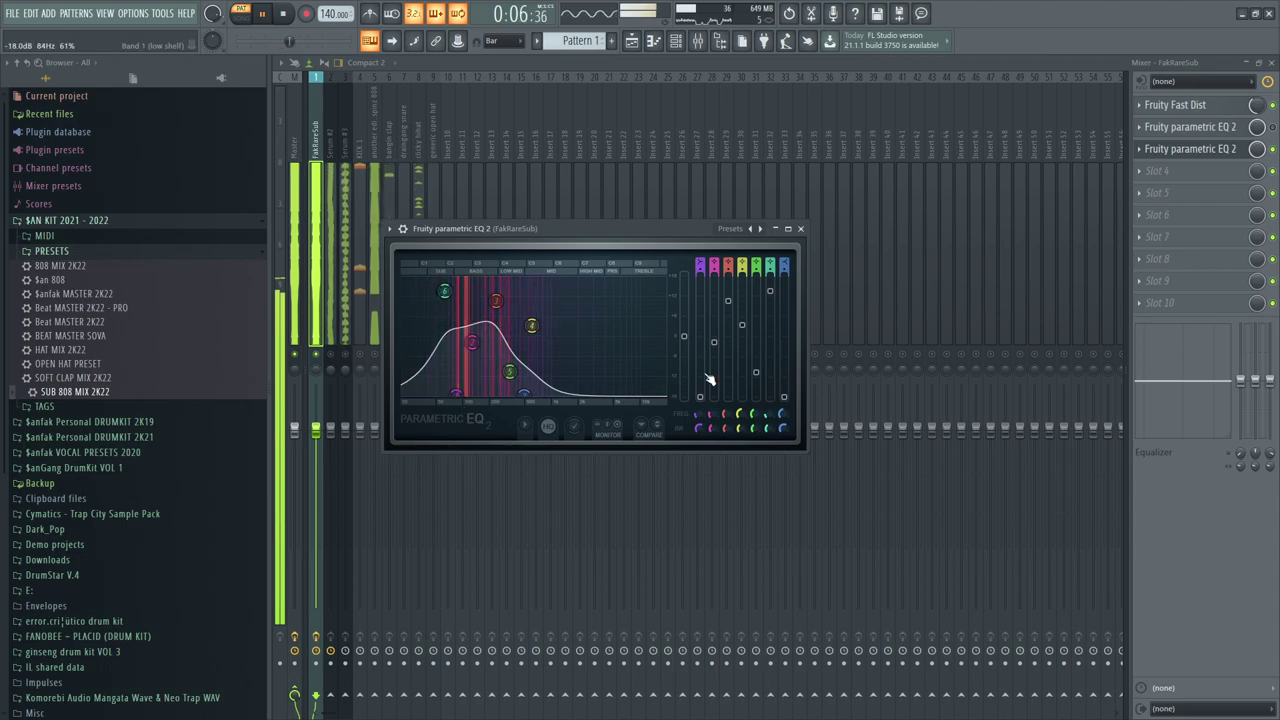
drag(691, 428, 691, 416)
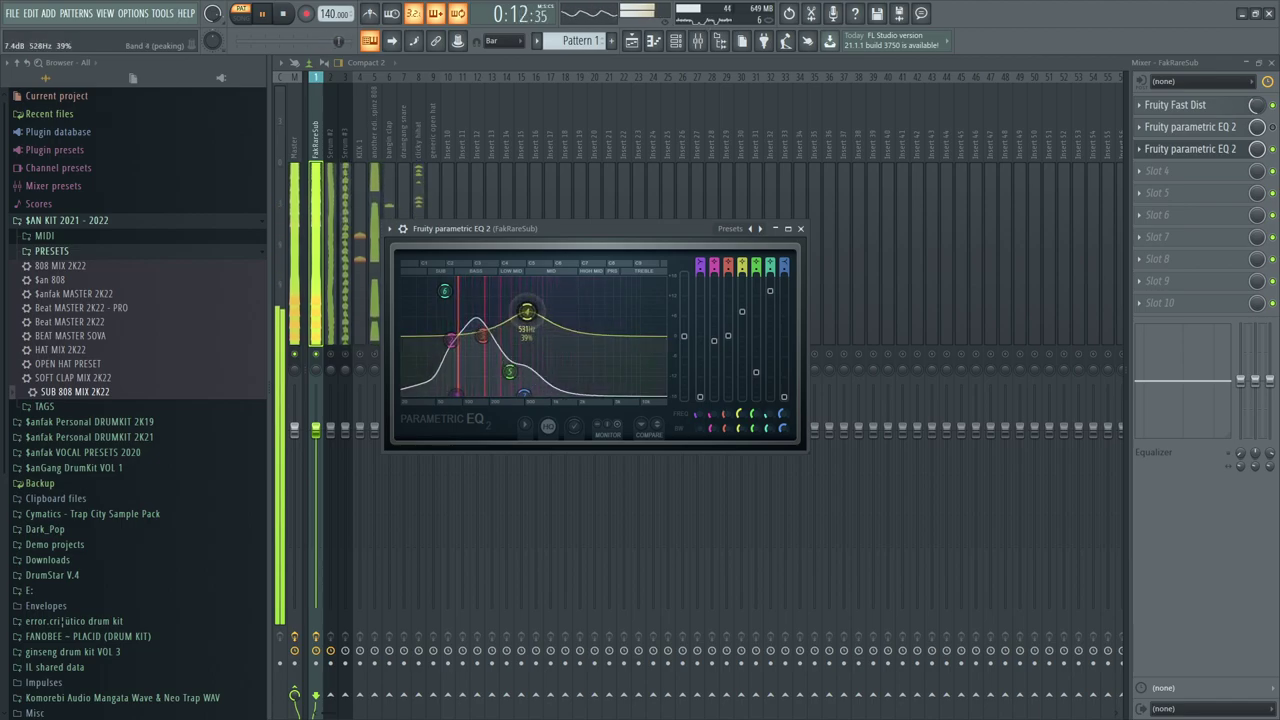
mouse_move(509, 371)
mouse_down()
mouse_move(551, 344)
mouse_move(490, 361)
mouse_up()
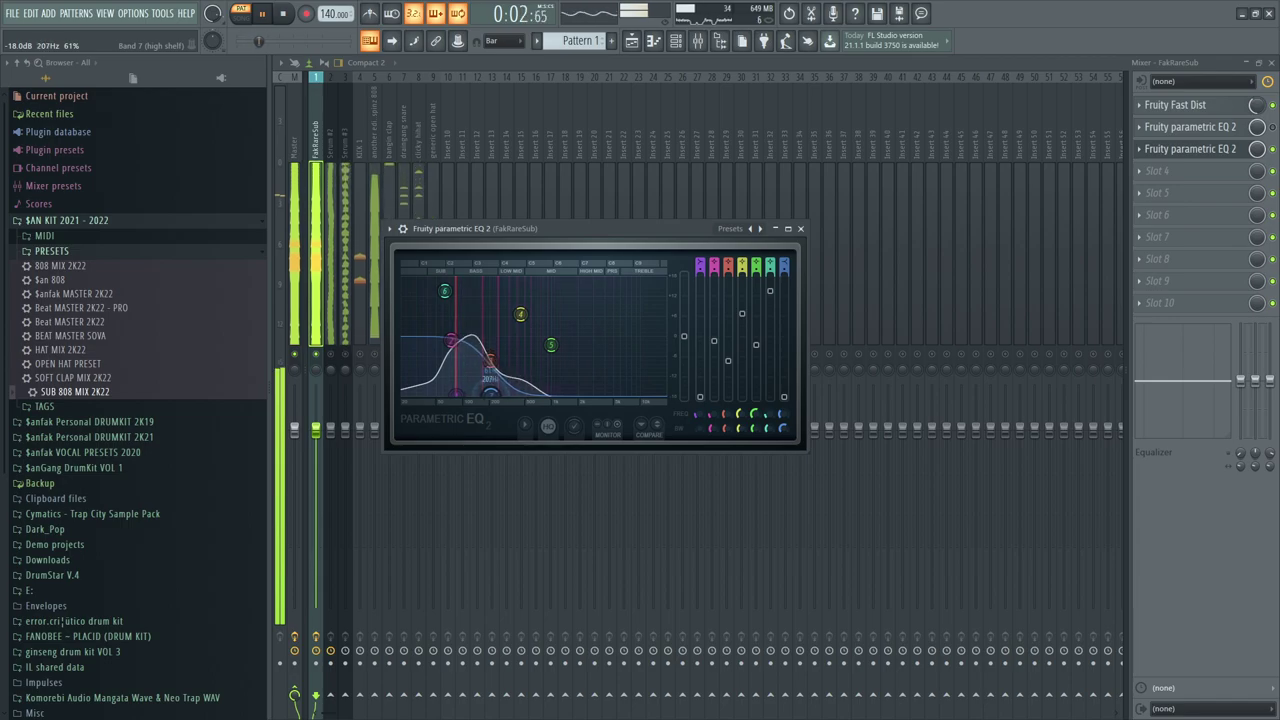
Check the slot 2 equalizer's curve against slot 3, then bypass slot 3 and re-enable slot 2 on FakRareSub
click(1193, 128)
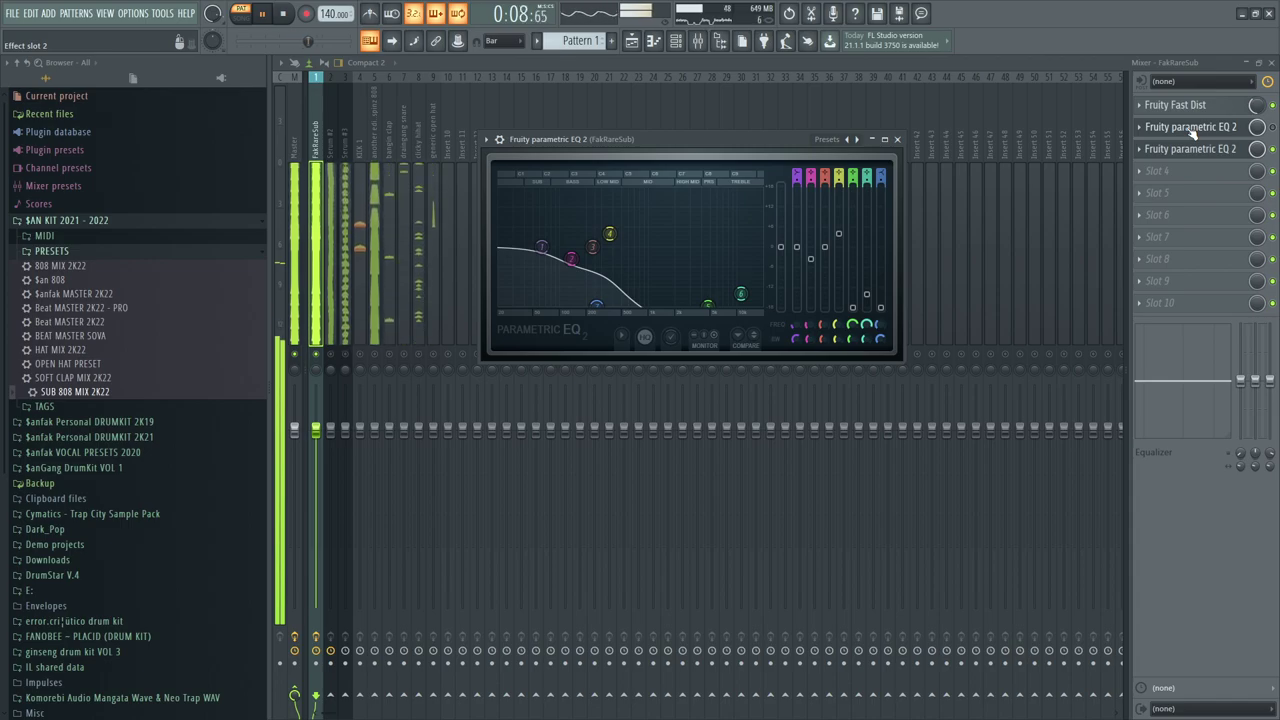
click(1191, 130)
click(1191, 130)
click(1265, 143)
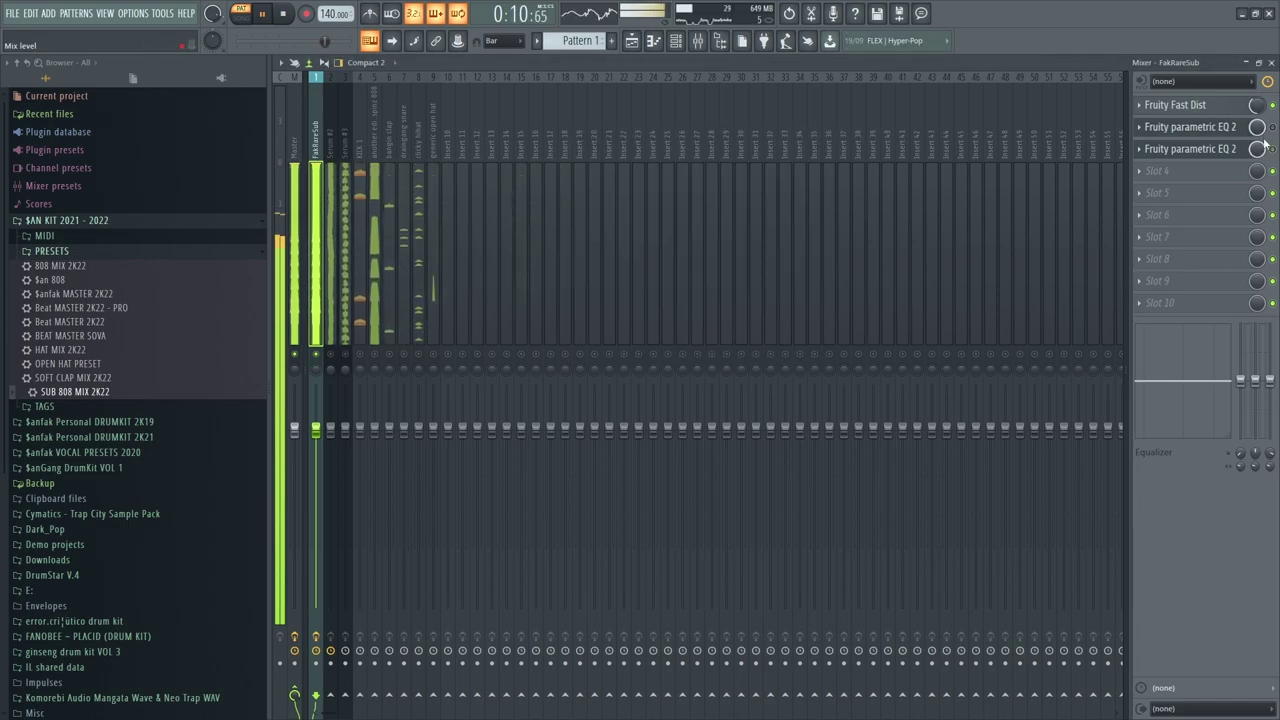
Try lowering band 1 of the slot 2 equalizer to its minimum to roll off the sub's lows, and stop playback
click(1214, 128)
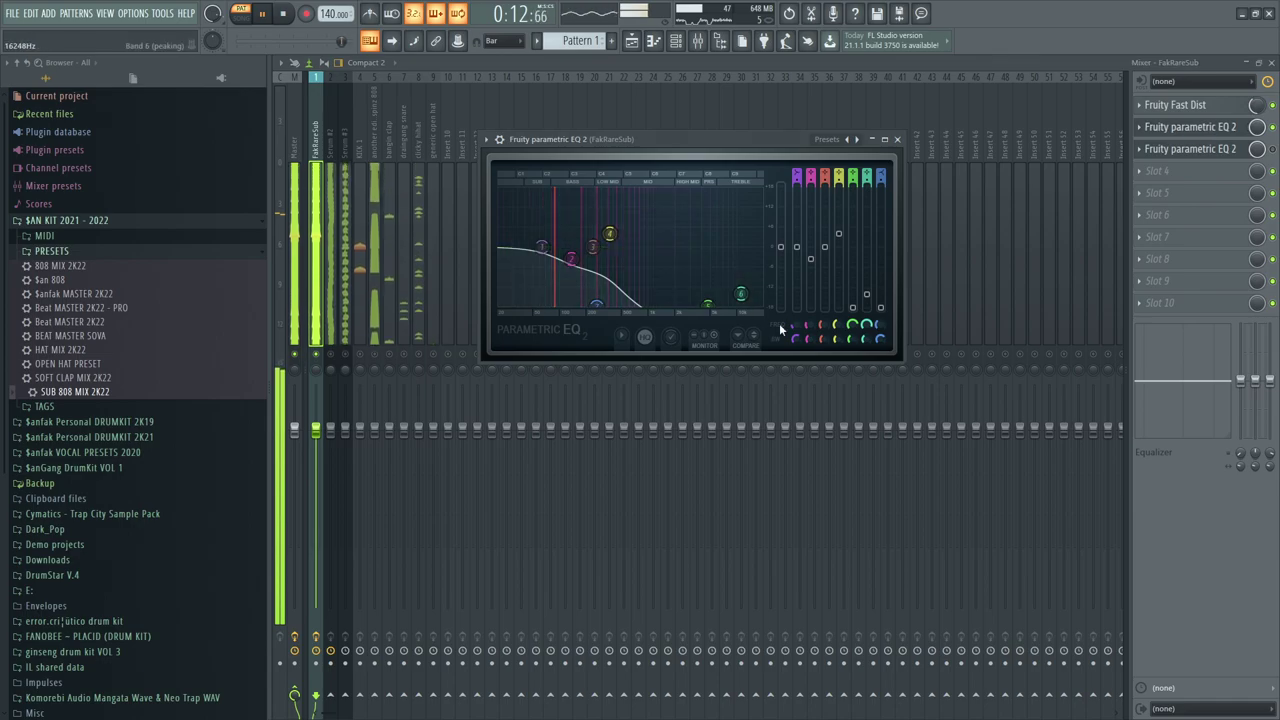
drag(794, 247, 797, 385)
mouse_move(547, 303)
mouse_down()
mouse_move(529, 303)
mouse_move(545, 303)
mouse_up()
key(space)
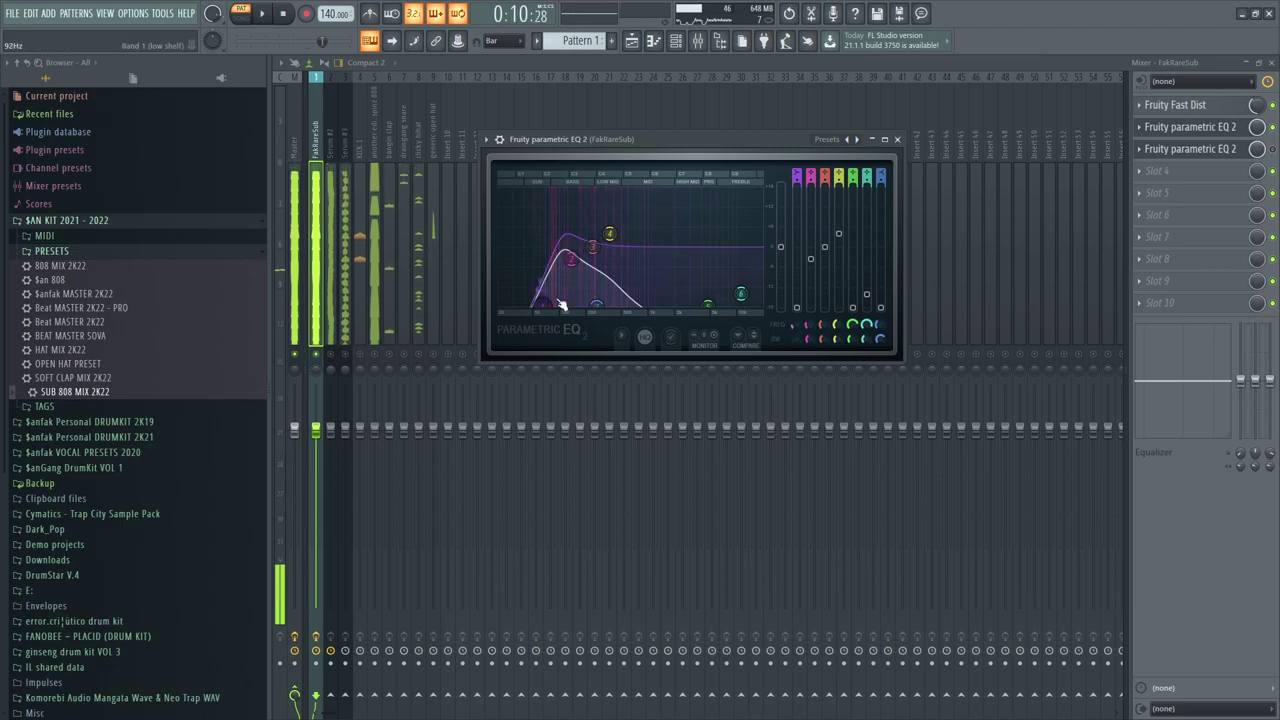
Unmute the 808 track on insert 5, load the $an 808 preset onto it, and play the beat
click(375, 354)
drag(62, 266, 73, 274)
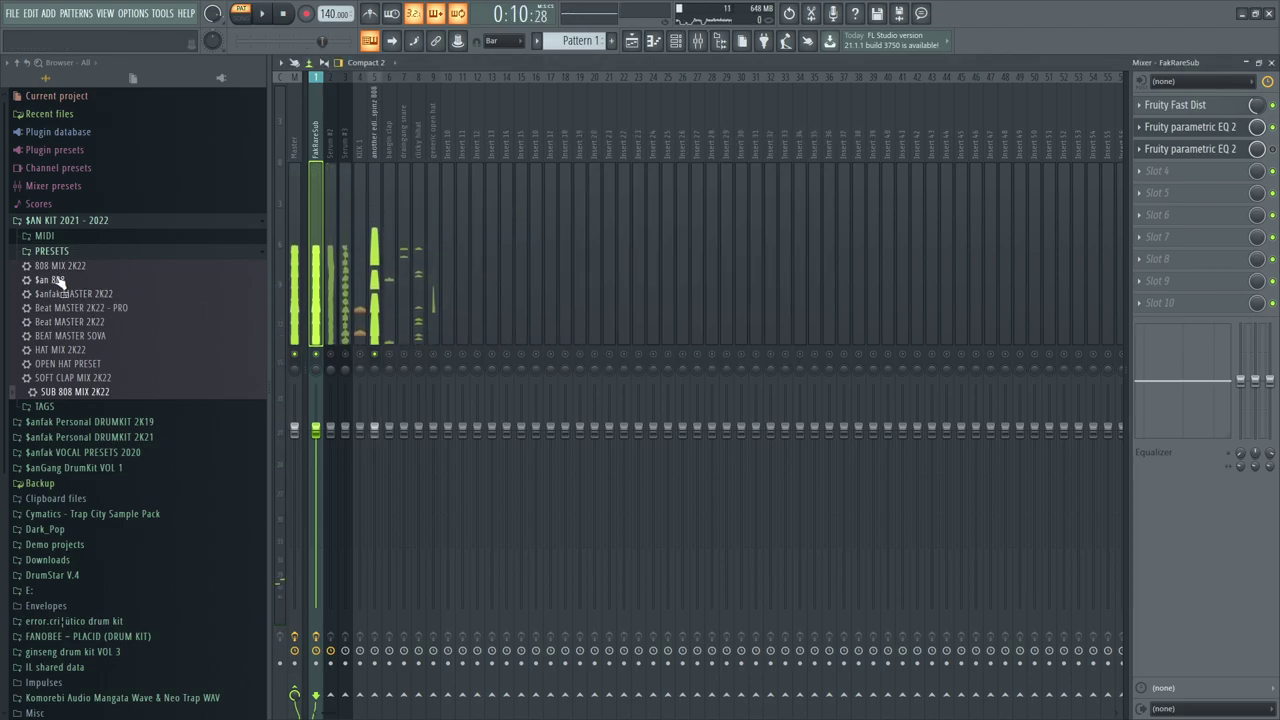
drag(368, 238, 367, 187)
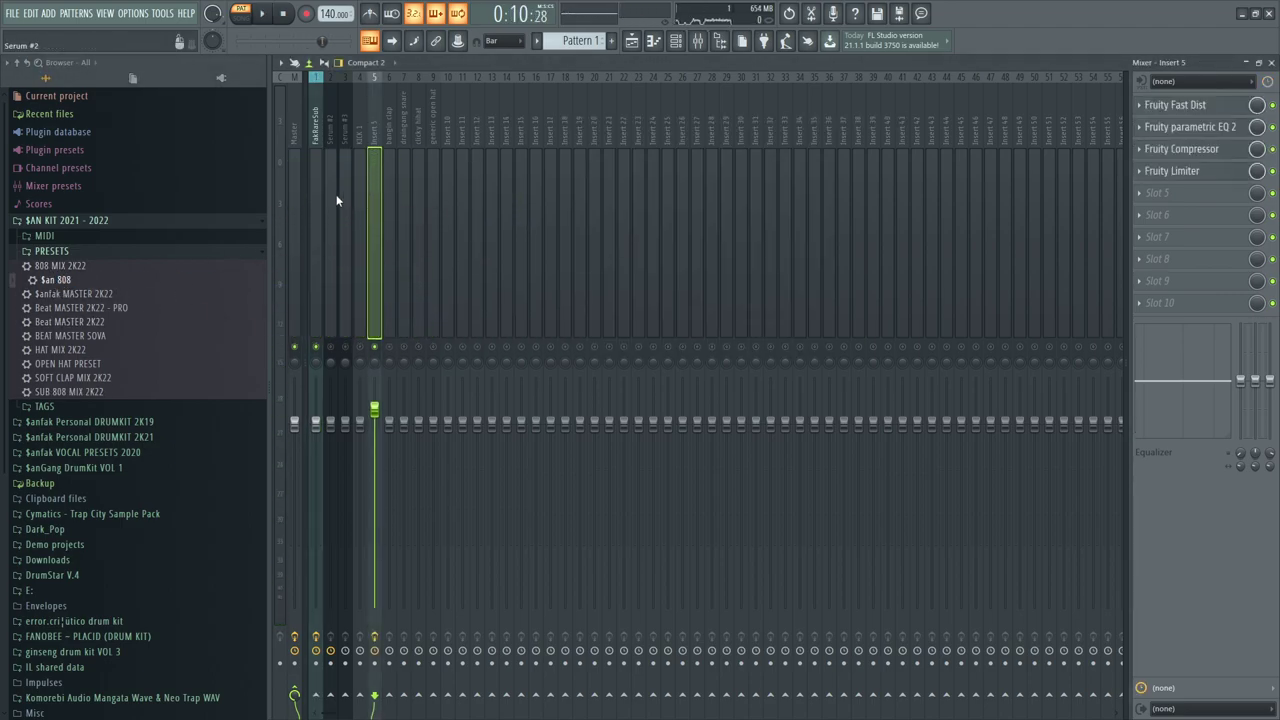
key(space)
Reload the SUB 808 MIX 2K22 preset onto the FakRareSub track, then select the 808's insert 5
click(316, 287)
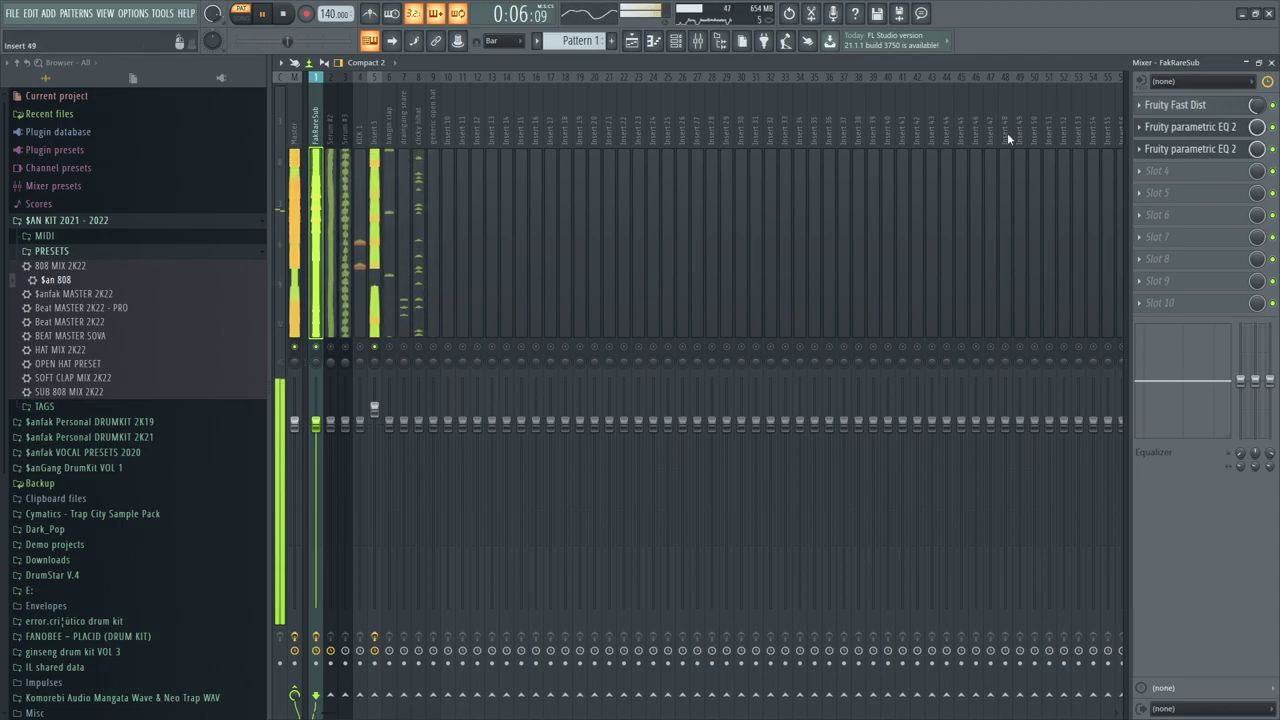
drag(95, 393, 316, 112)
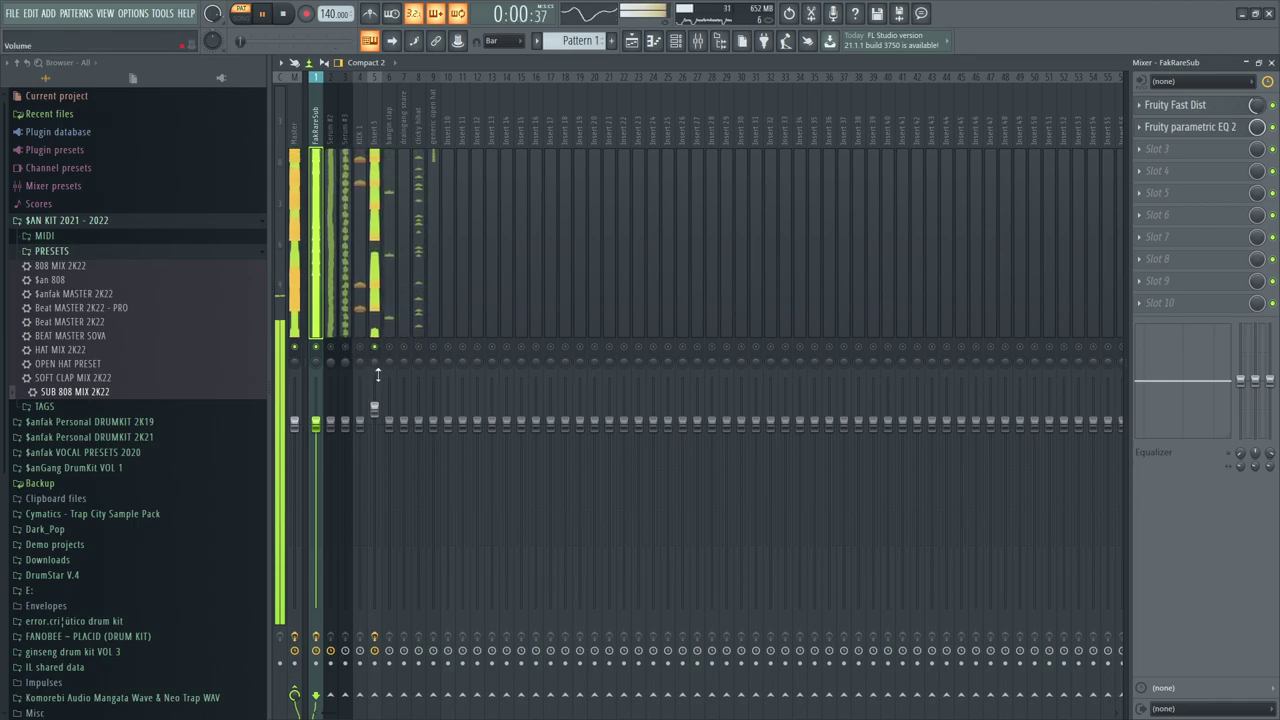
click(375, 322)
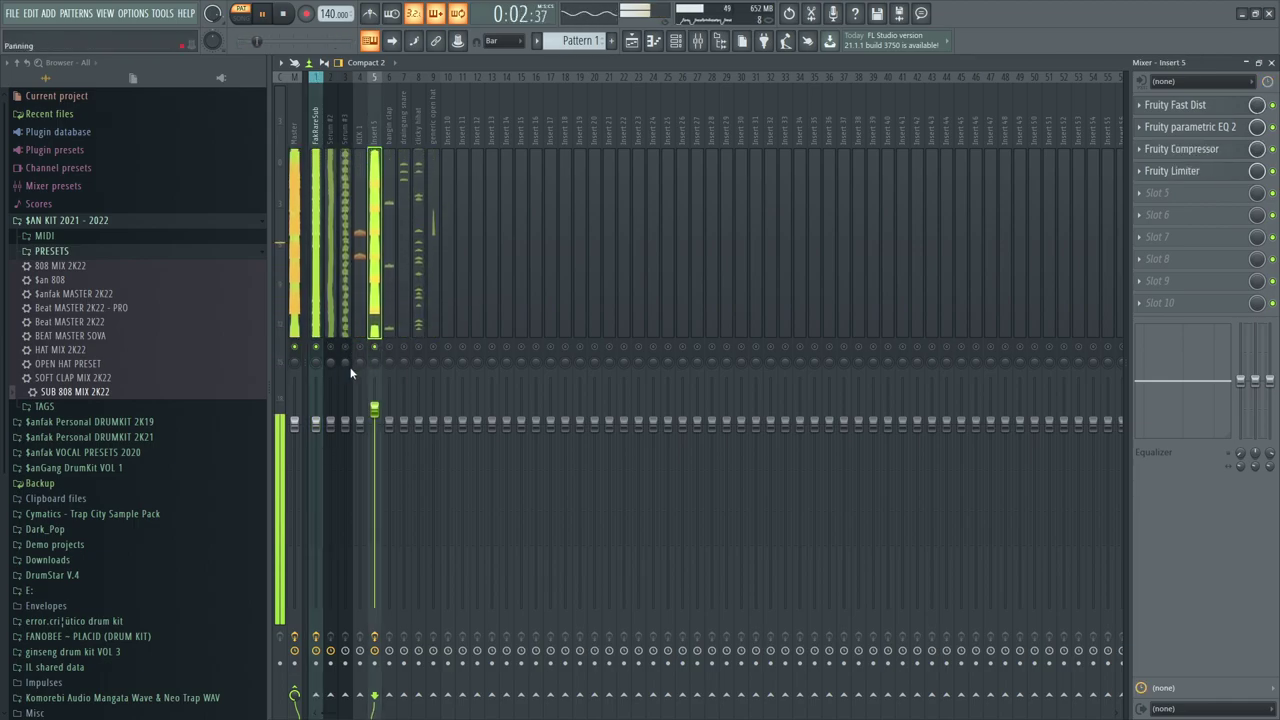
Play the beat and raise the FakRareSub track's volume to about 122% (4.9 dB)
click(328, 289)
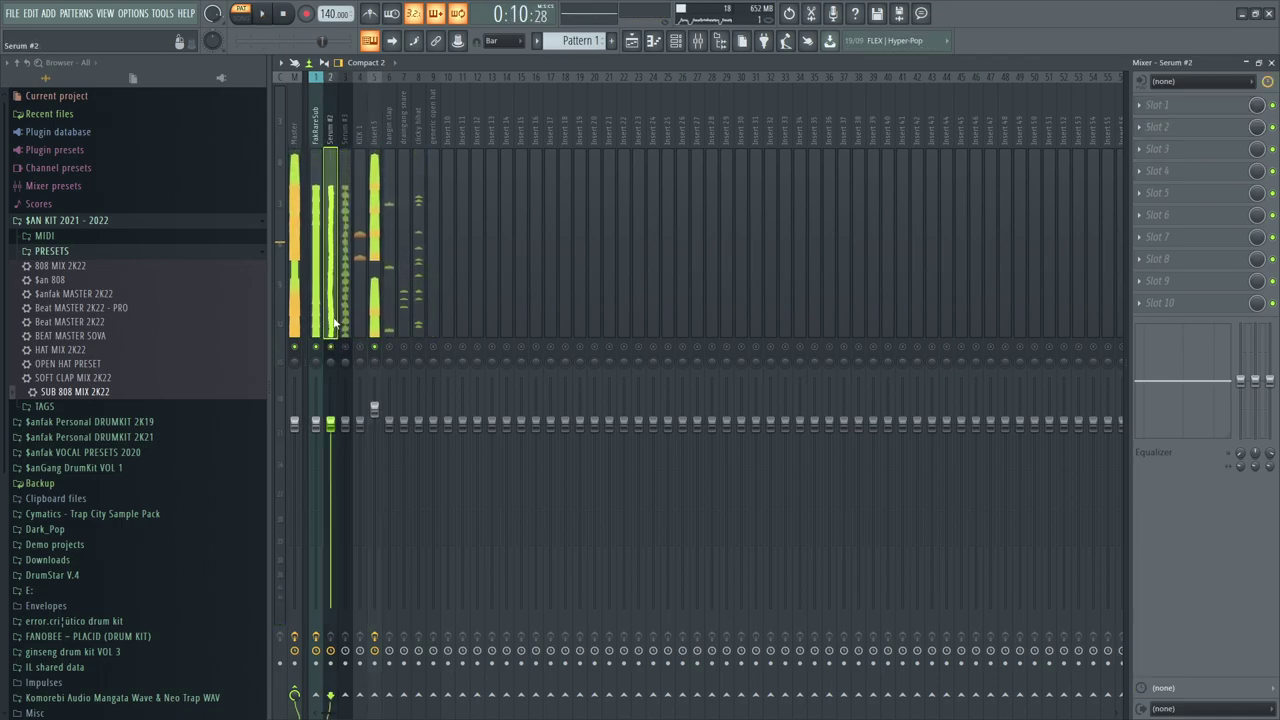
key(space)
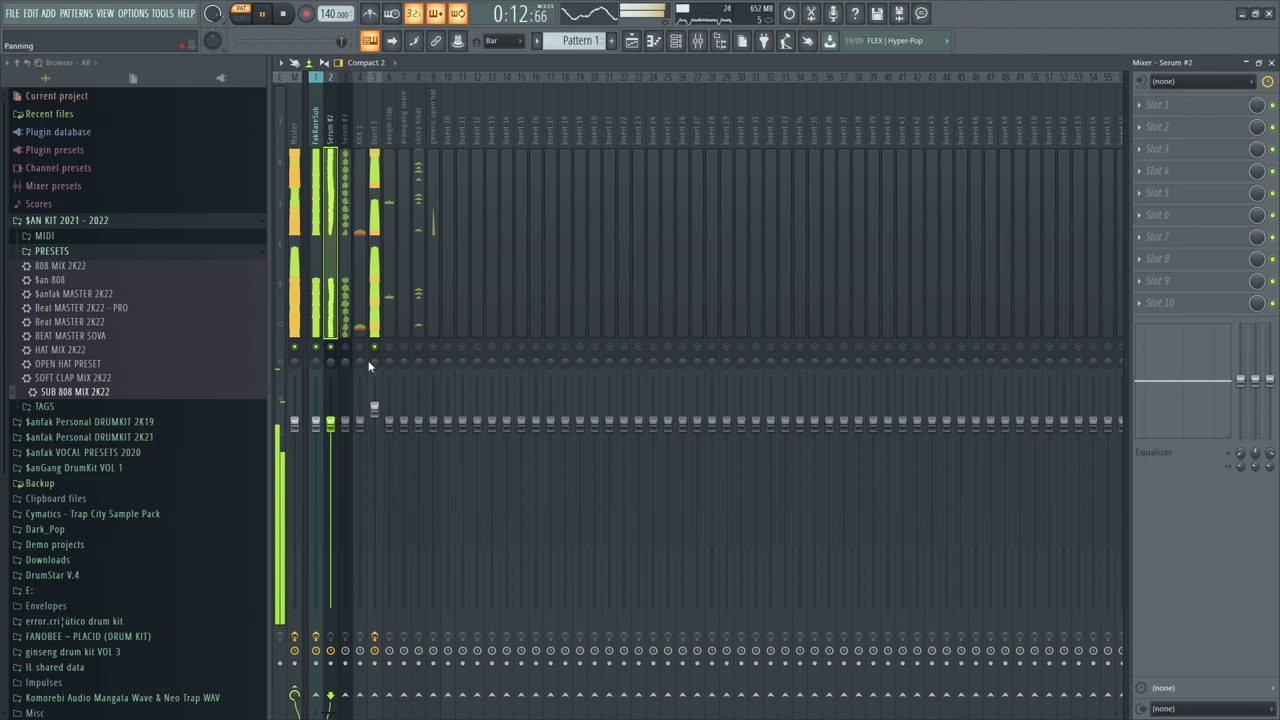
click(316, 338)
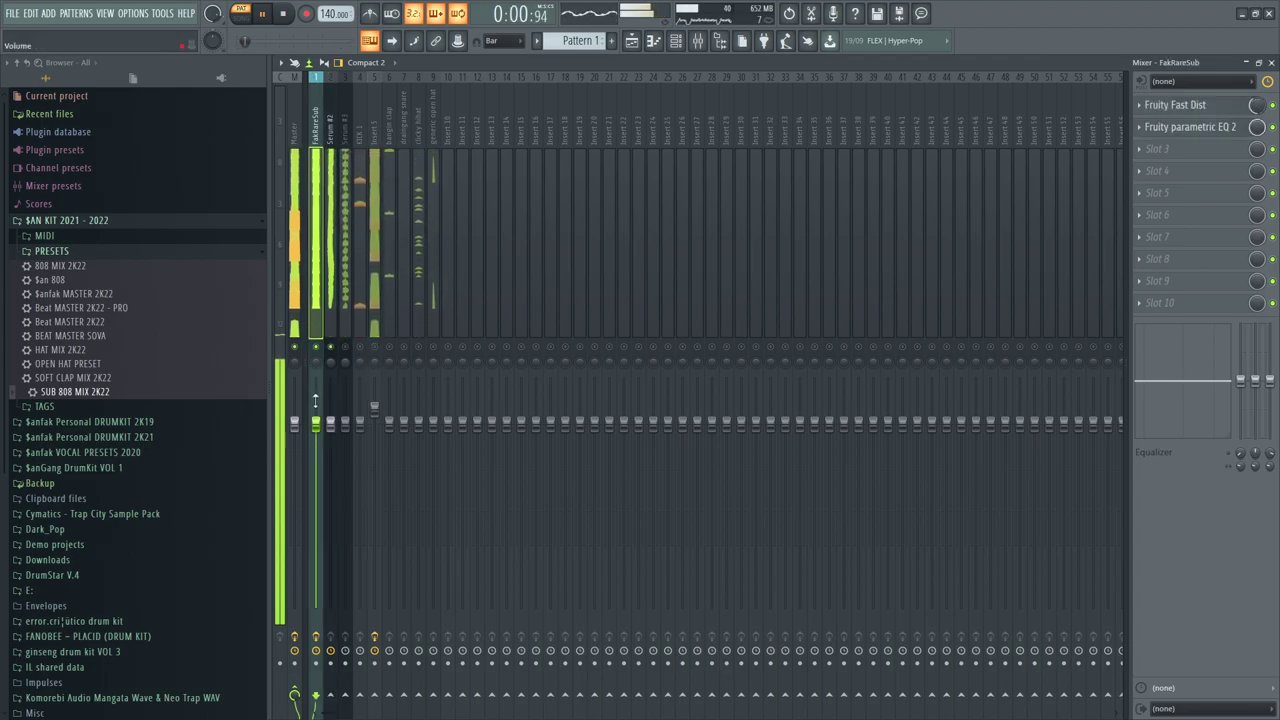
drag(316, 424, 316, 404)
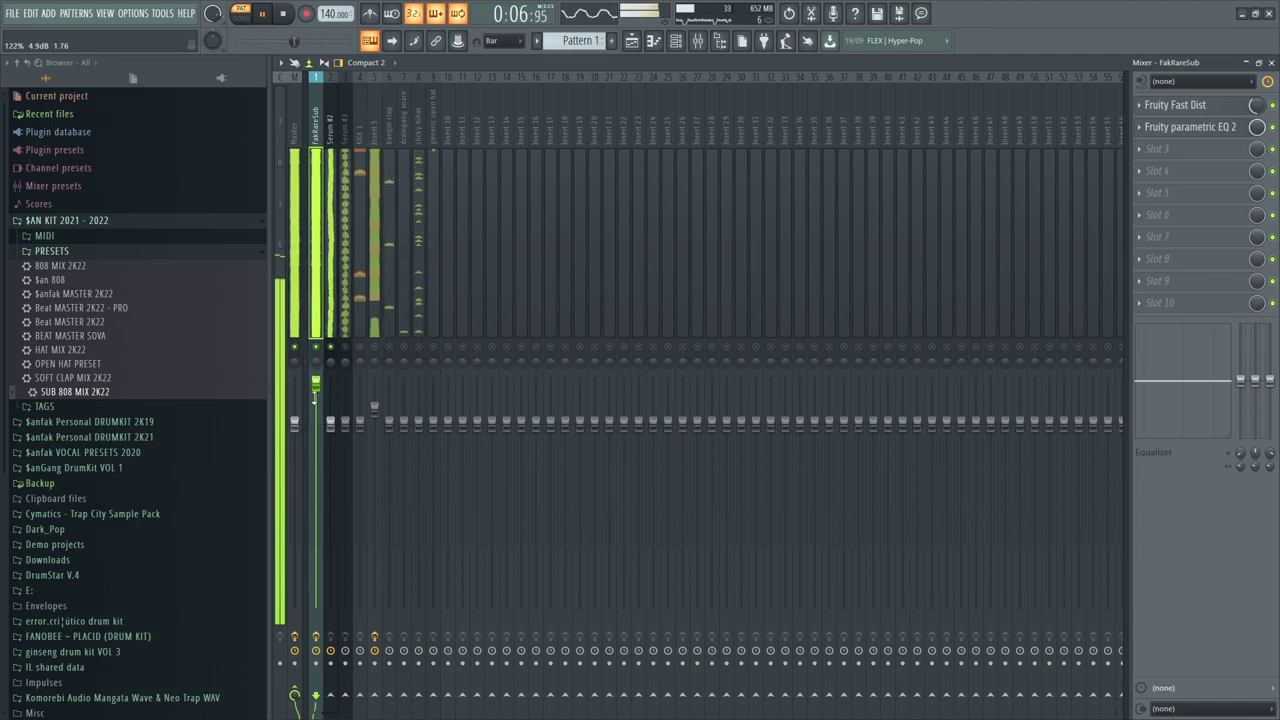
right_click(321, 398)
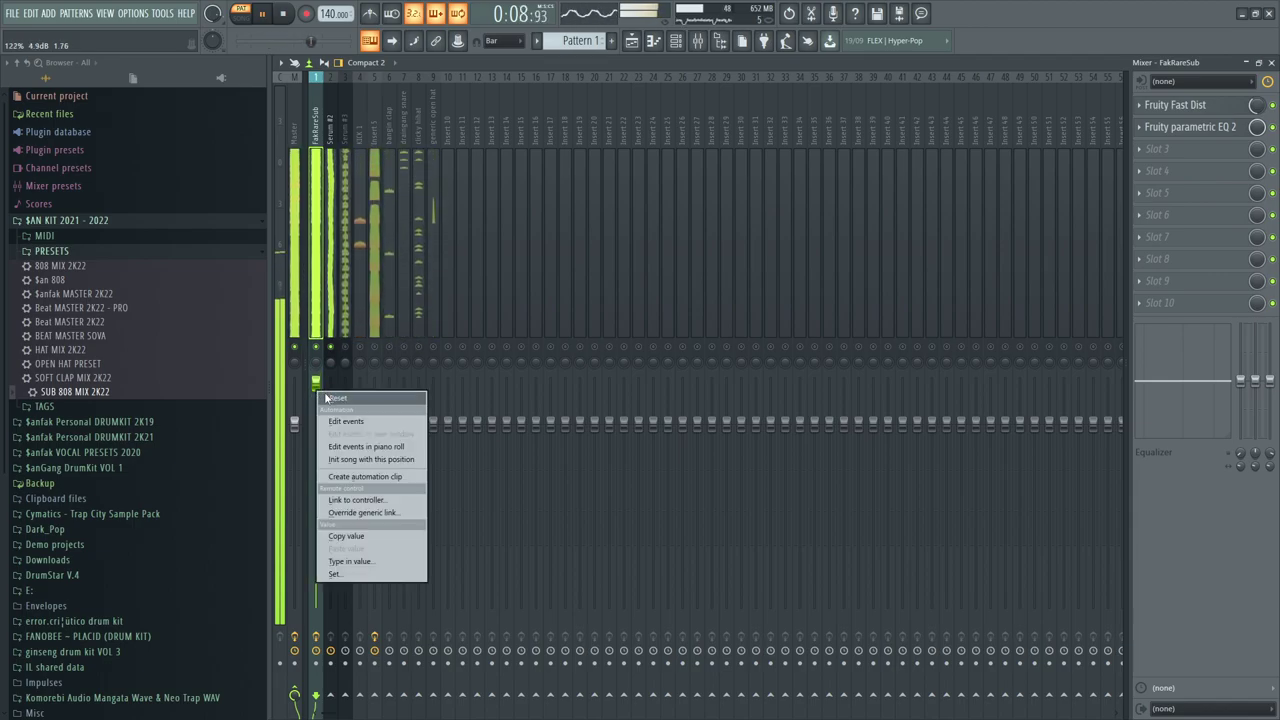
Add Fruity Parametric EQ 2 to slot 1 of Serum #2, cutting bands 1, 3, 5 and 6 and boosting bands 4 and 7
click(326, 313)
key(space)
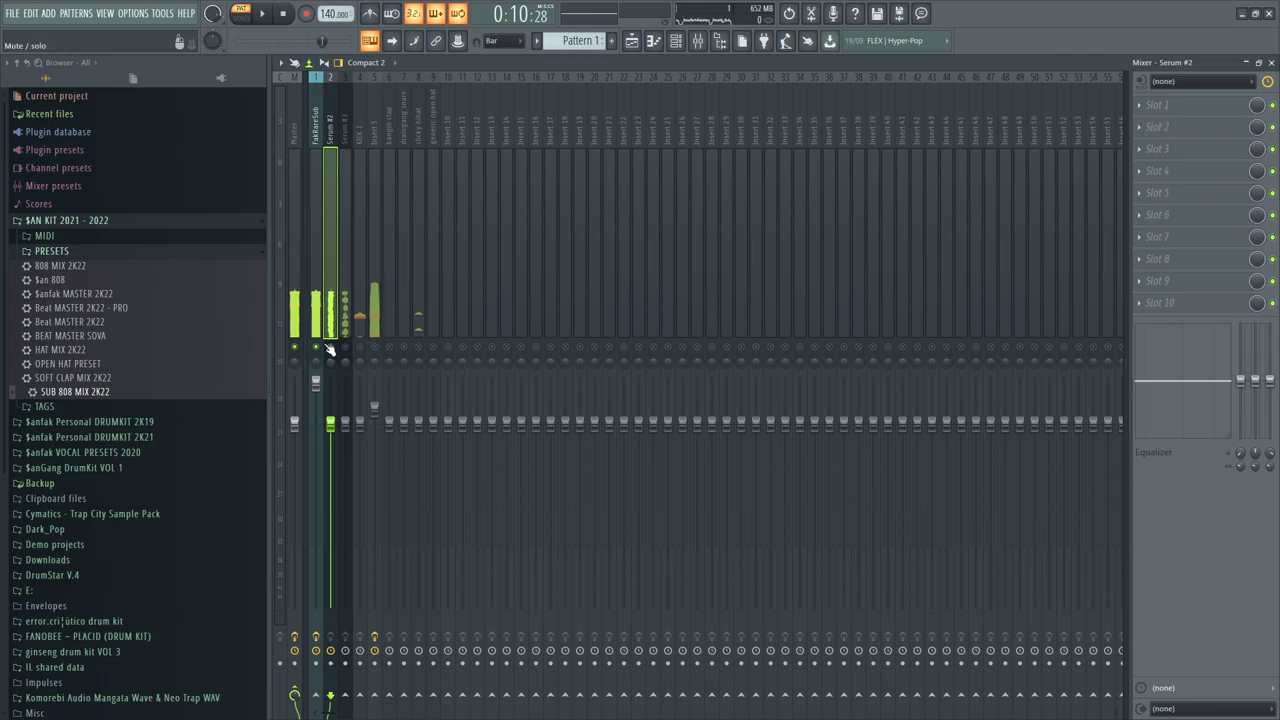
click(1160, 104)
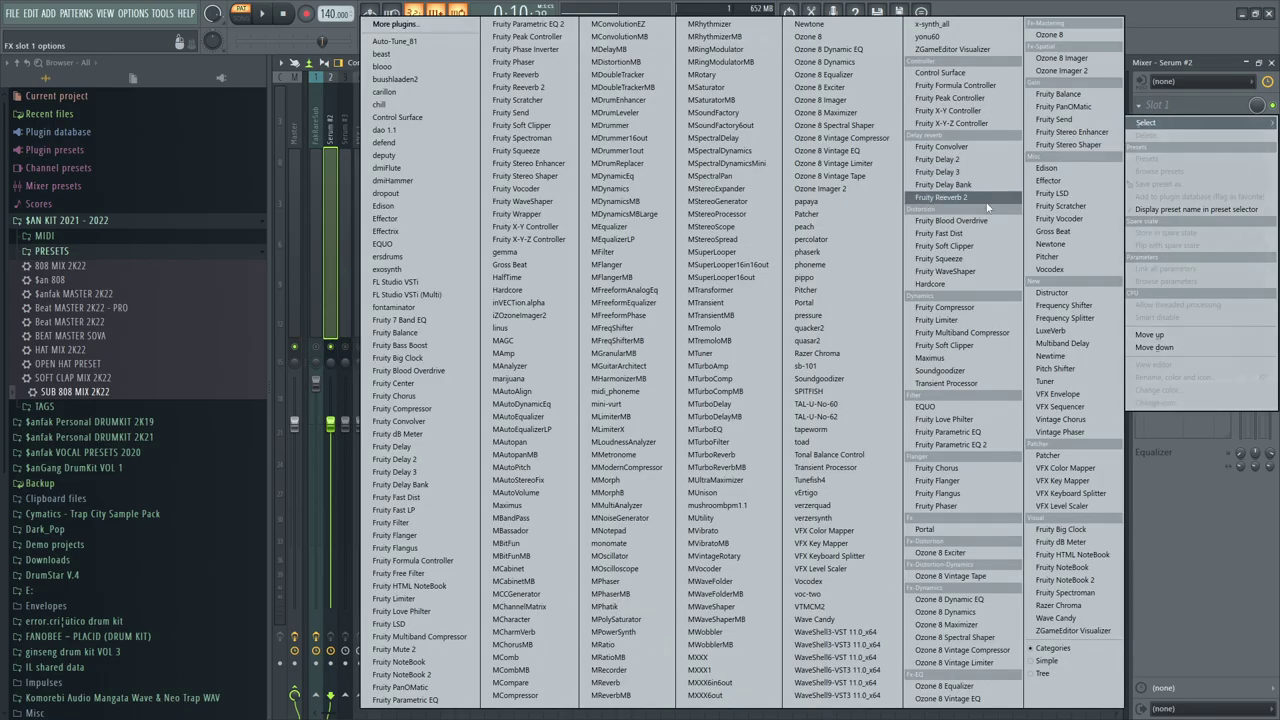
click(955, 444)
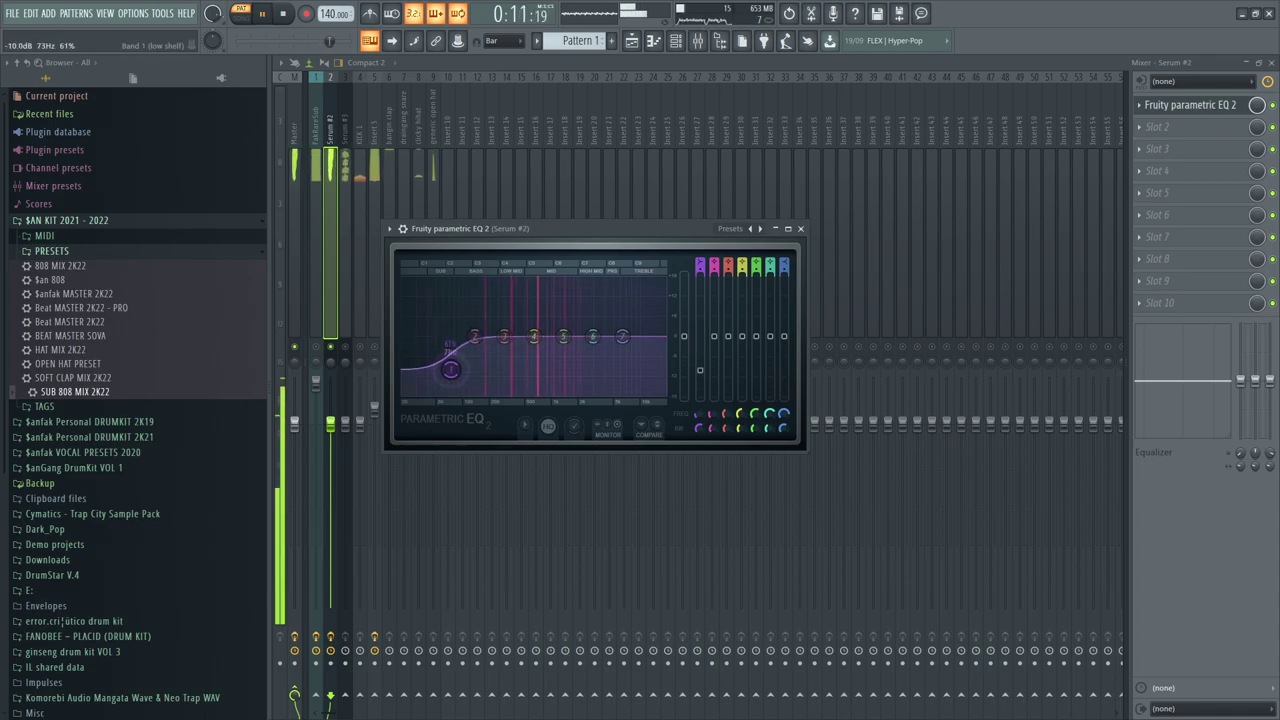
drag(501, 338, 505, 358)
drag(623, 336, 623, 321)
drag(593, 336, 593, 363)
drag(563, 336, 535, 324)
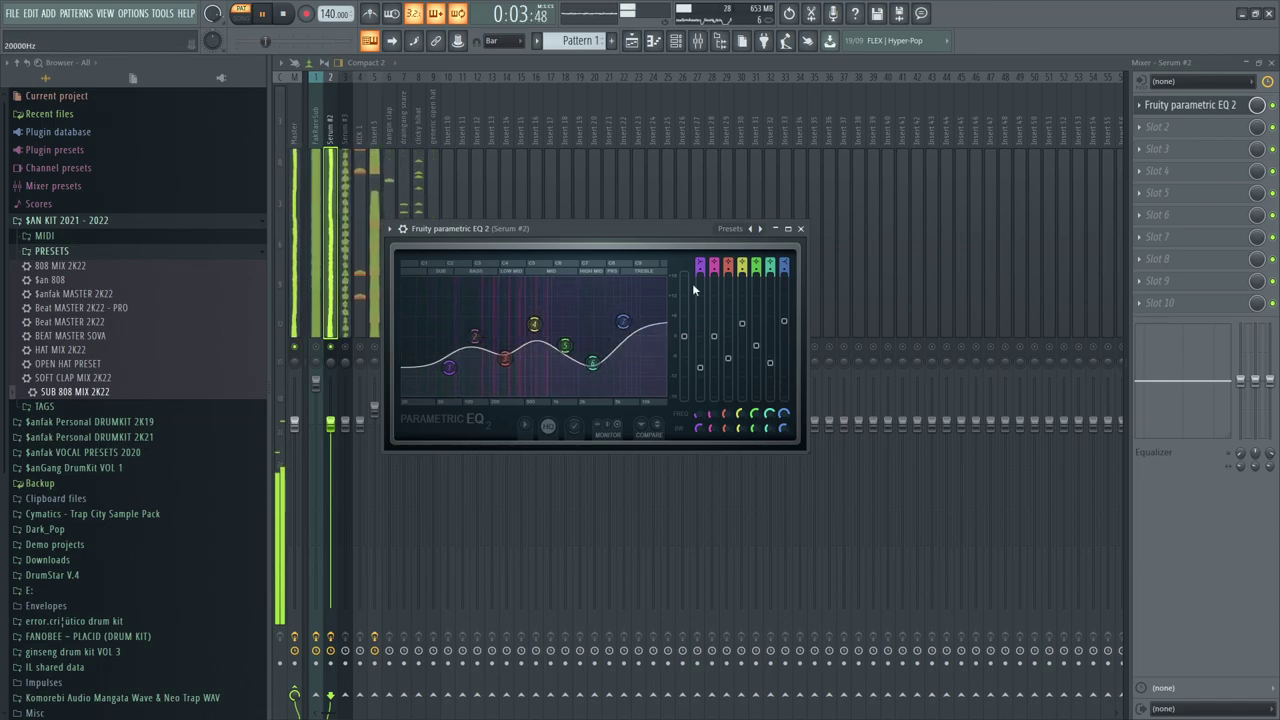
Load Fruity Flangus into slot 2 of the Serum #2 track and lower its mix level
click(1215, 127)
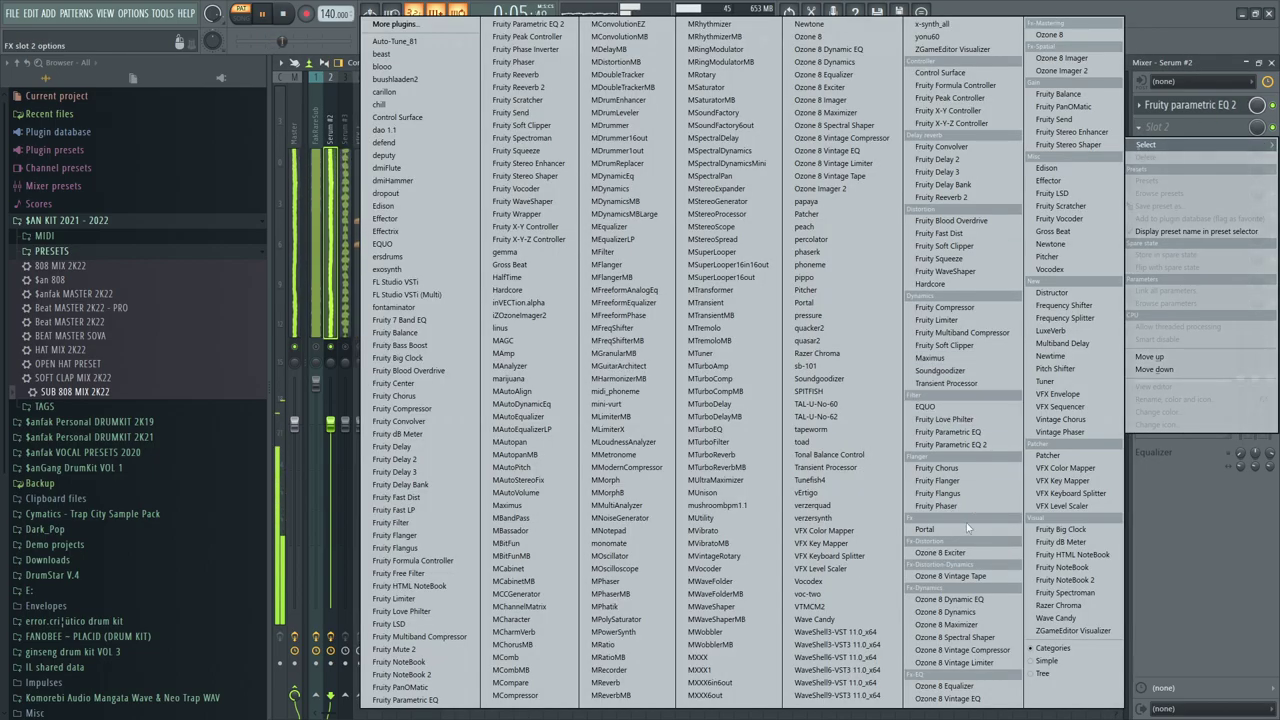
click(936, 494)
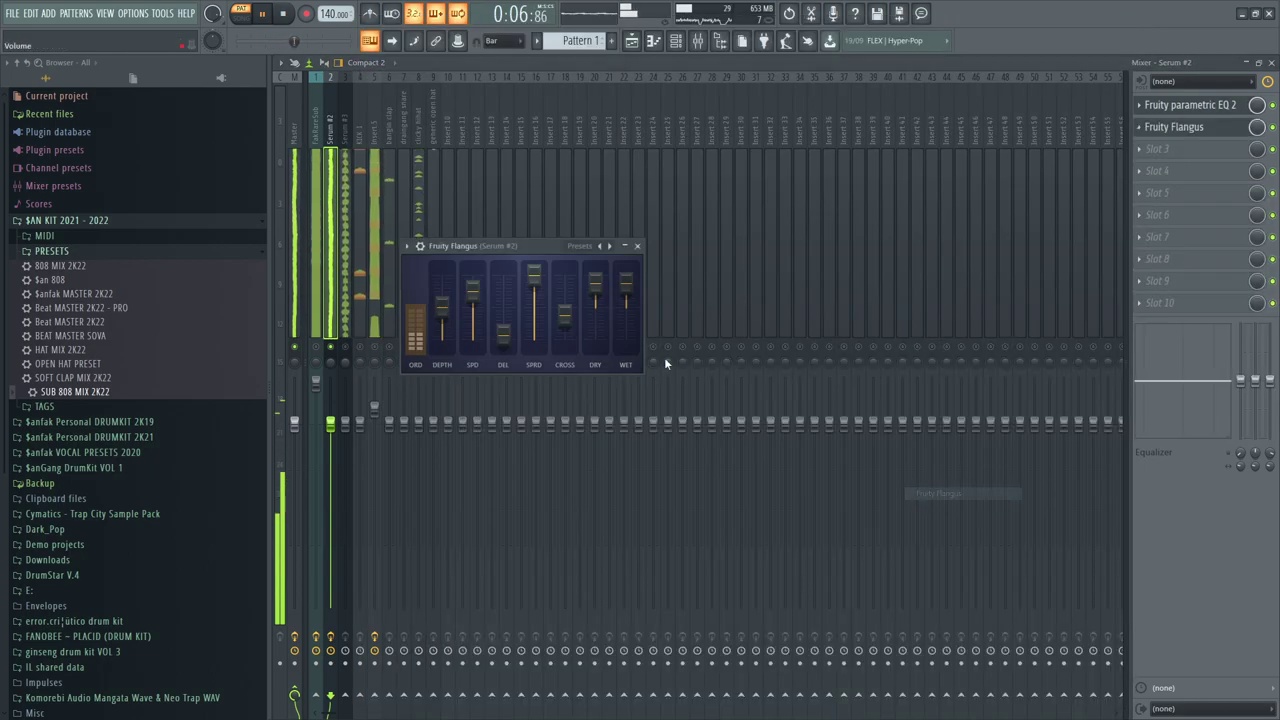
drag(1258, 128, 1258, 170)
Load Fruity Reeverb 2 into slot 3 of the Serum #2 track and reduce its mix level
click(1152, 149)
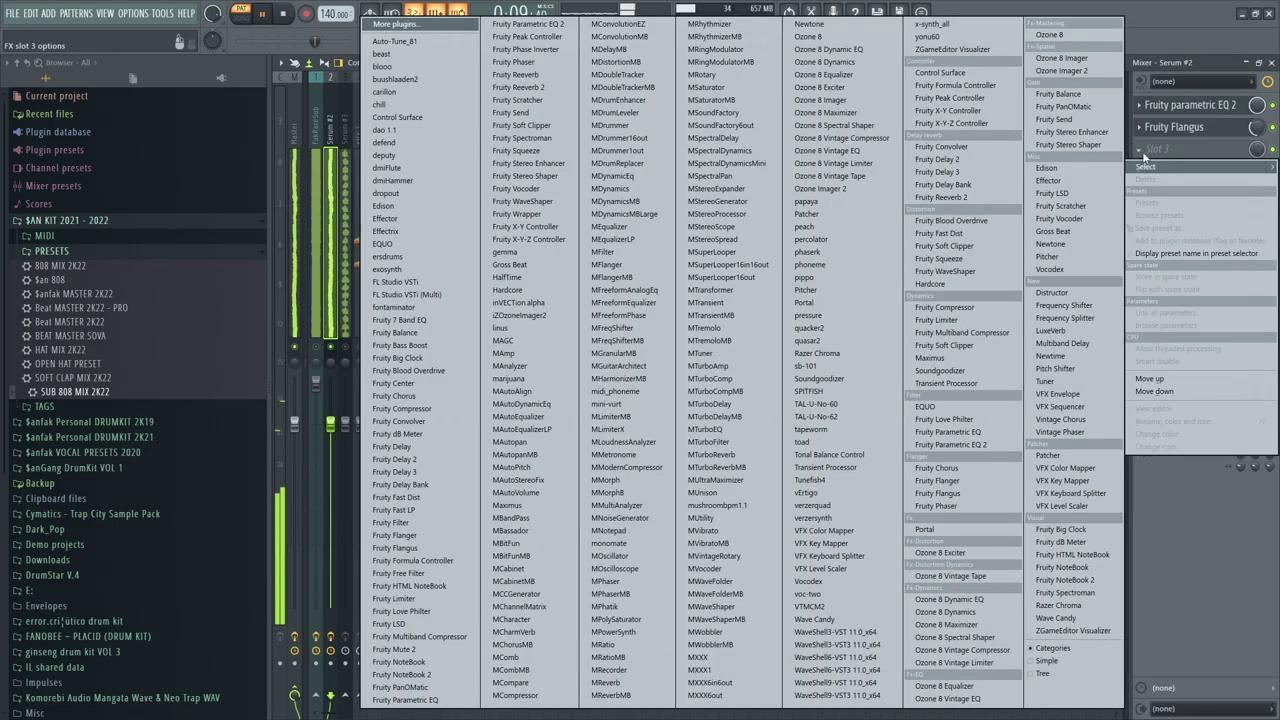
click(937, 197)
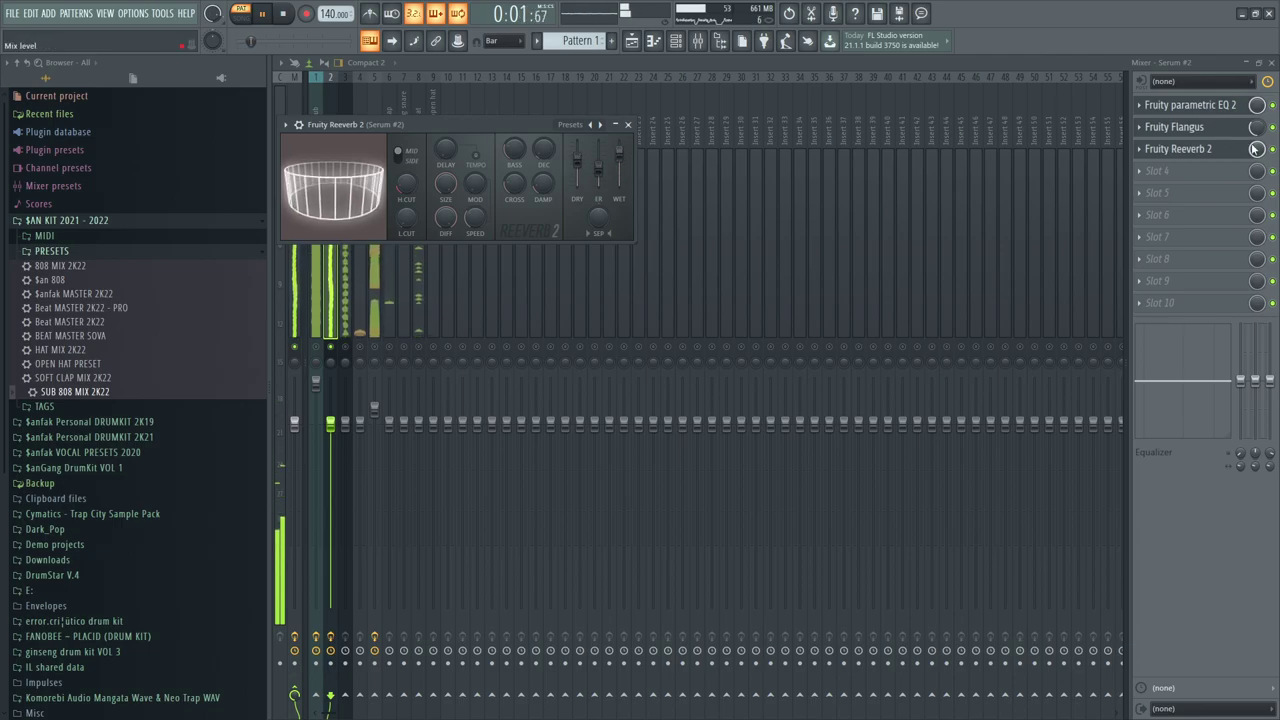
drag(1256, 148, 1256, 165)
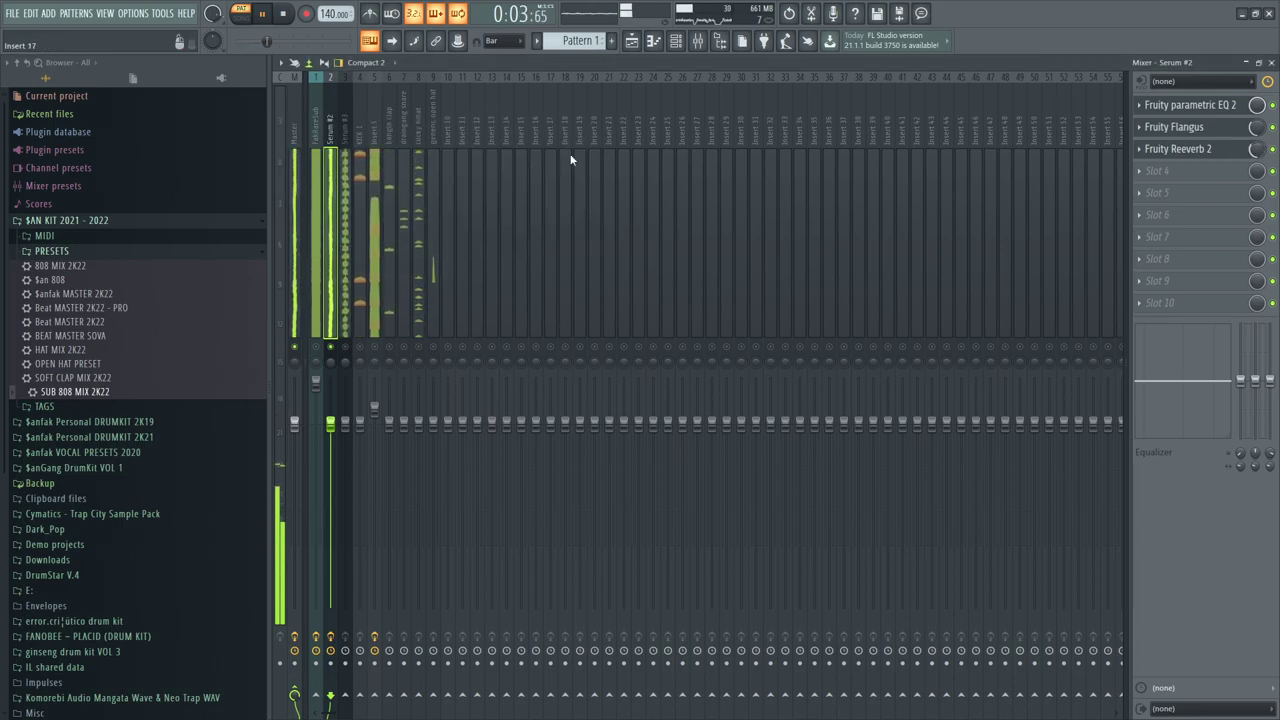
Load Gross Beat into Serum #2's slot 4 with the Sidechain volume envelope and lower its mix level while playing
click(1157, 171)
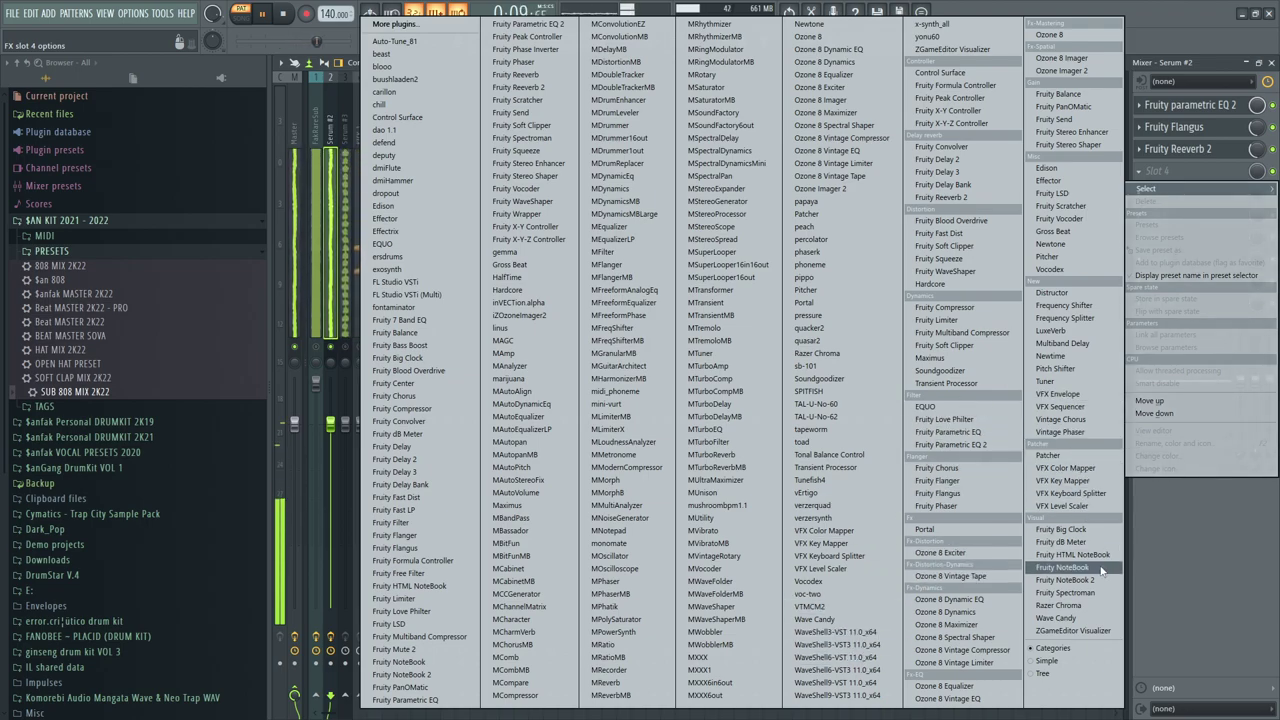
click(1060, 231)
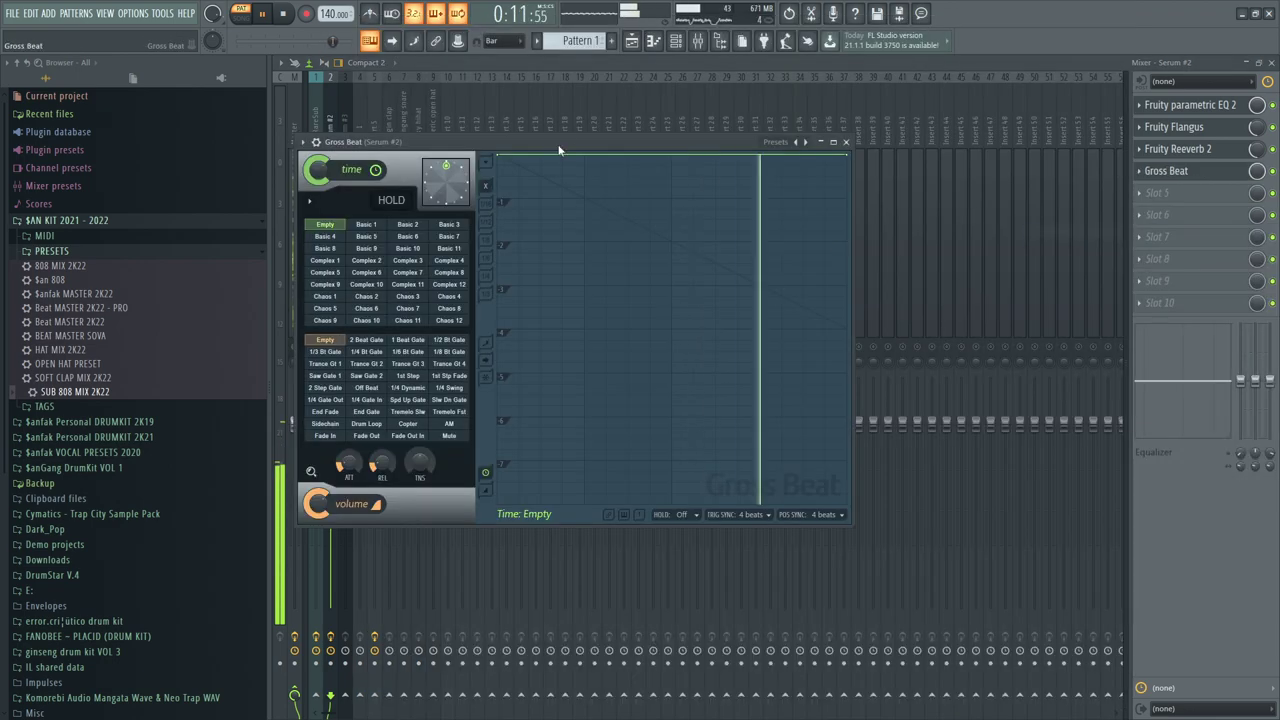
drag(580, 142, 854, 151)
click(640, 384)
click(638, 375)
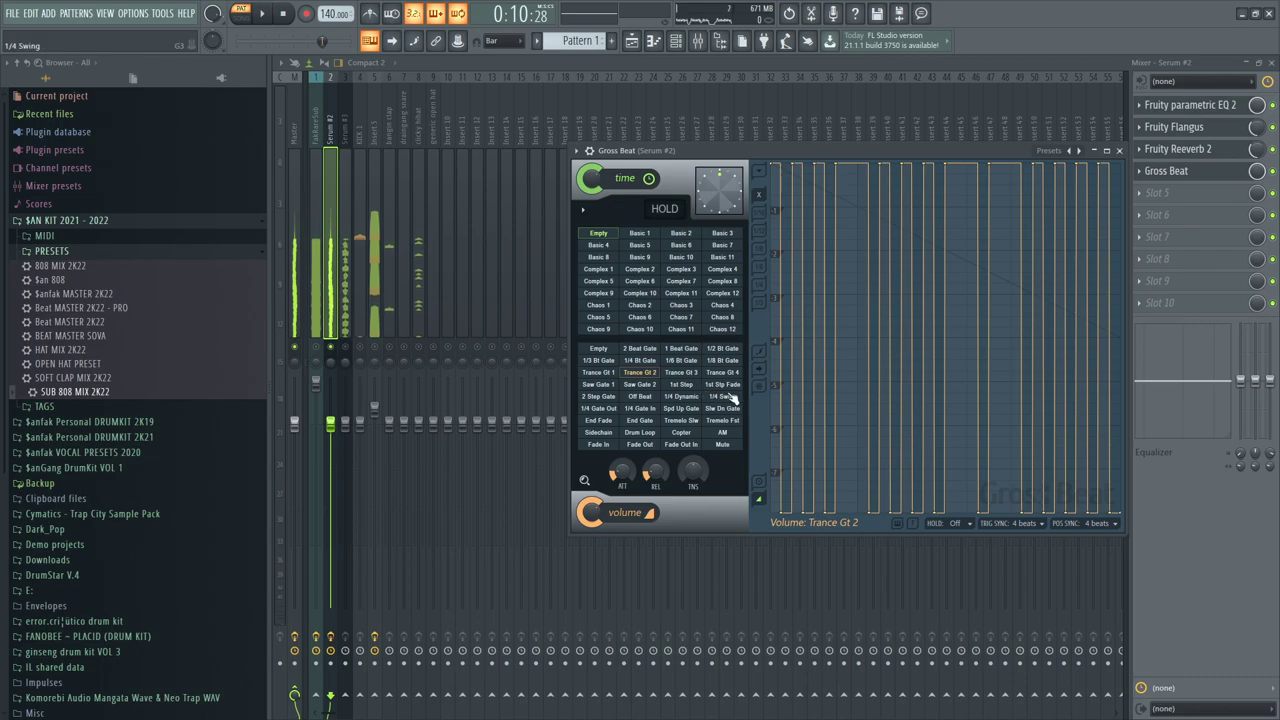
click(598, 433)
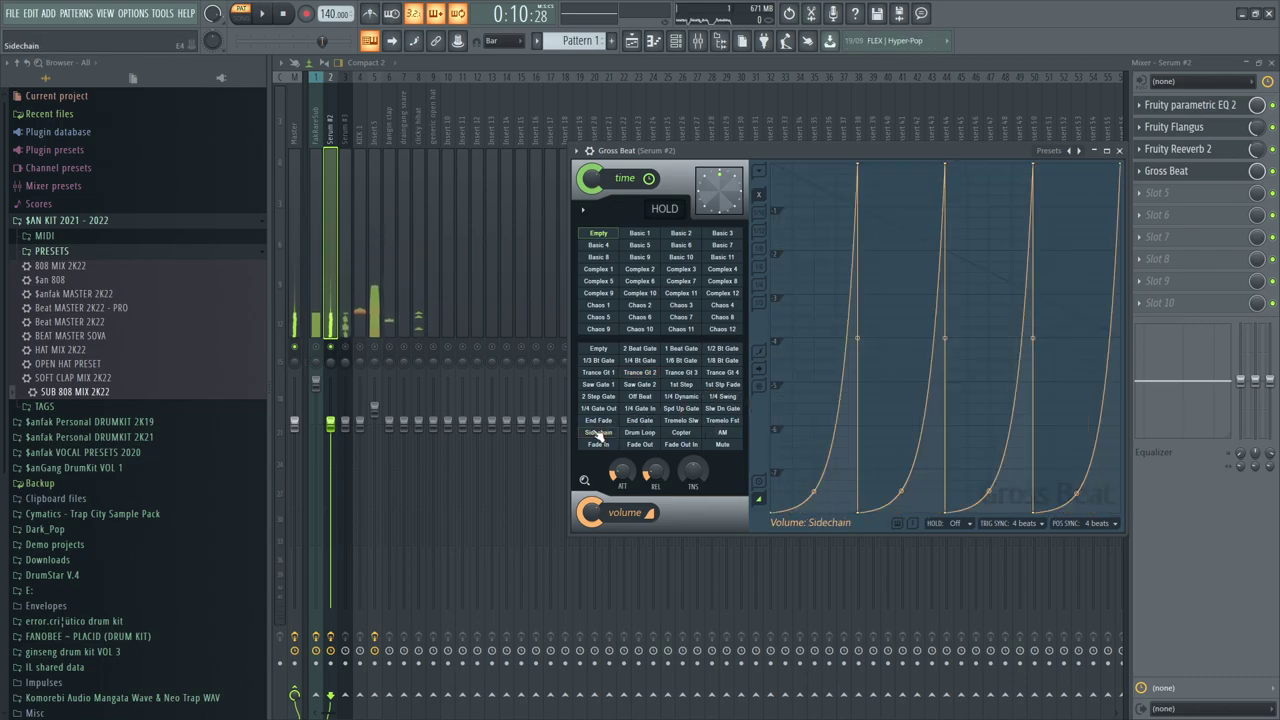
key(space)
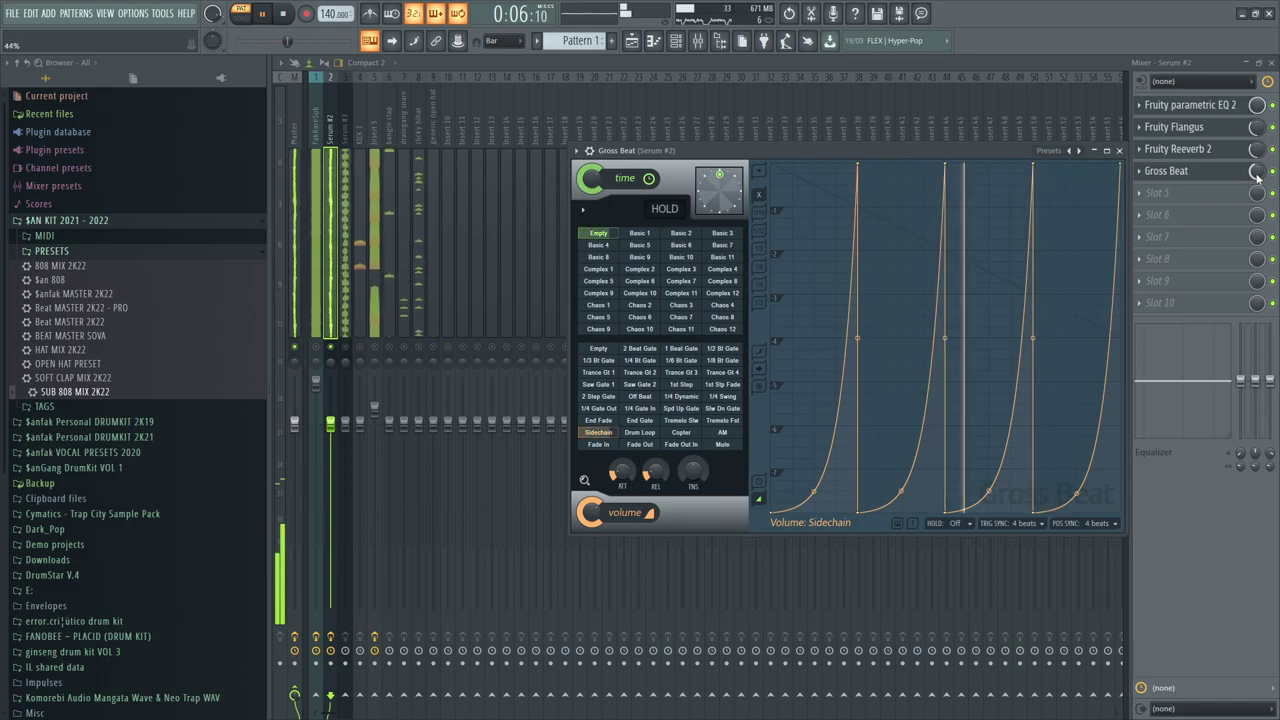
click(318, 166)
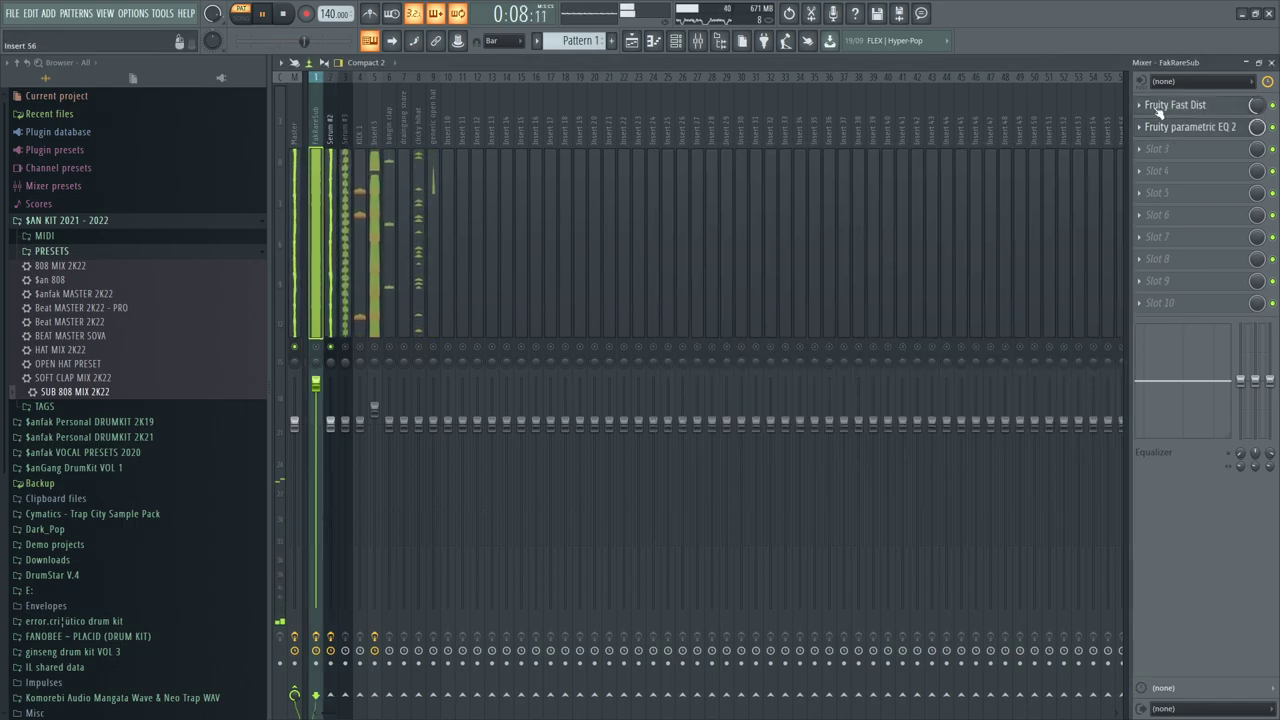
click(331, 118)
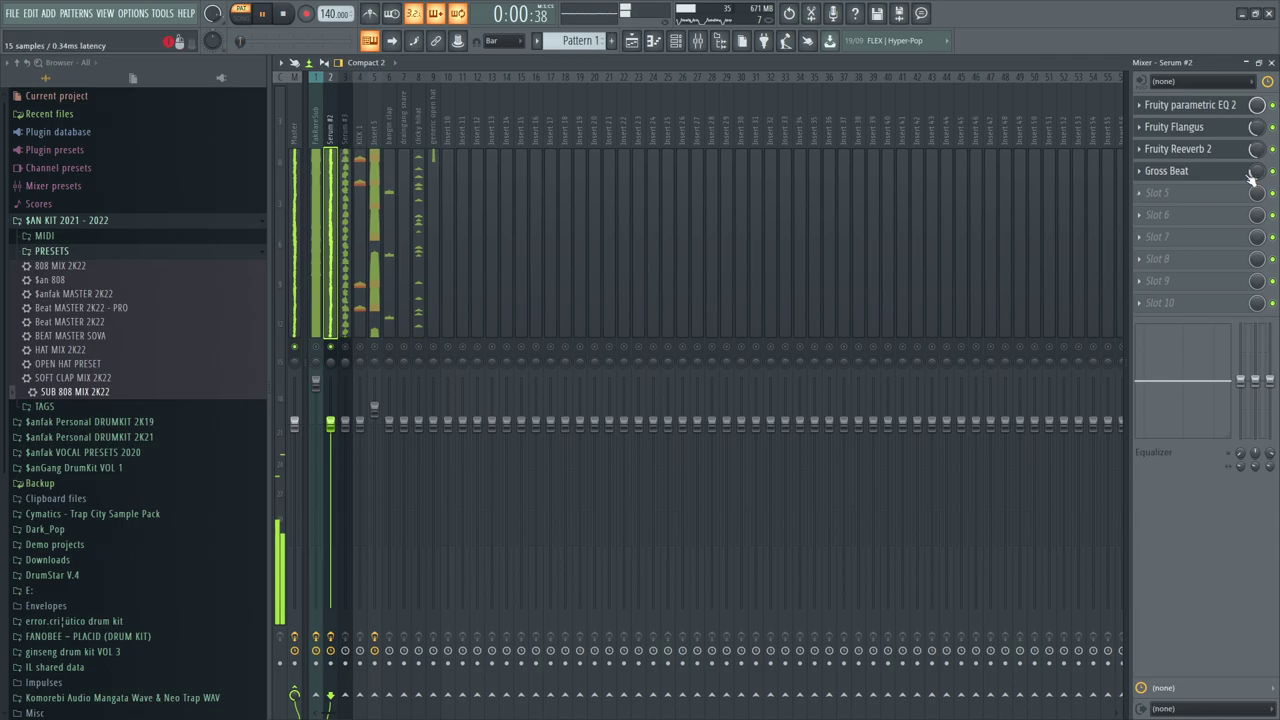
Load a second Gross Beat into slot 5 of Serum #2 with the Momentary preset and the X2 Speed time envelope
click(1177, 192)
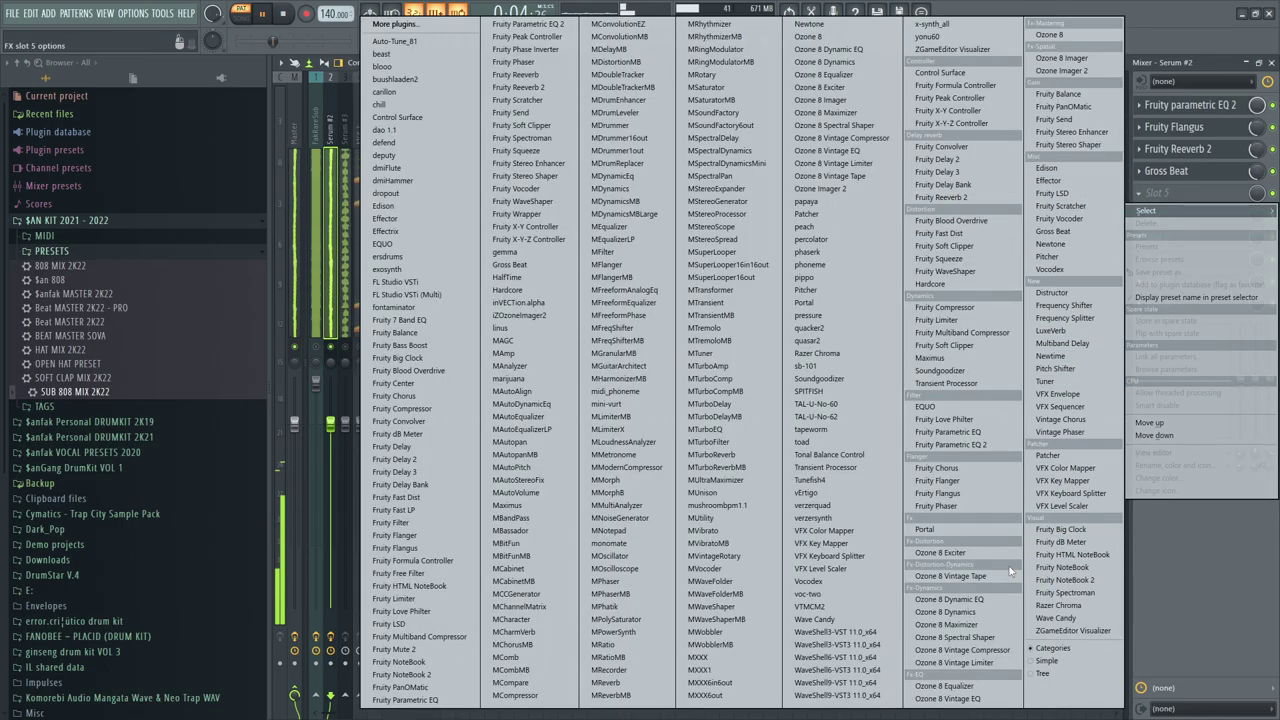
click(1055, 231)
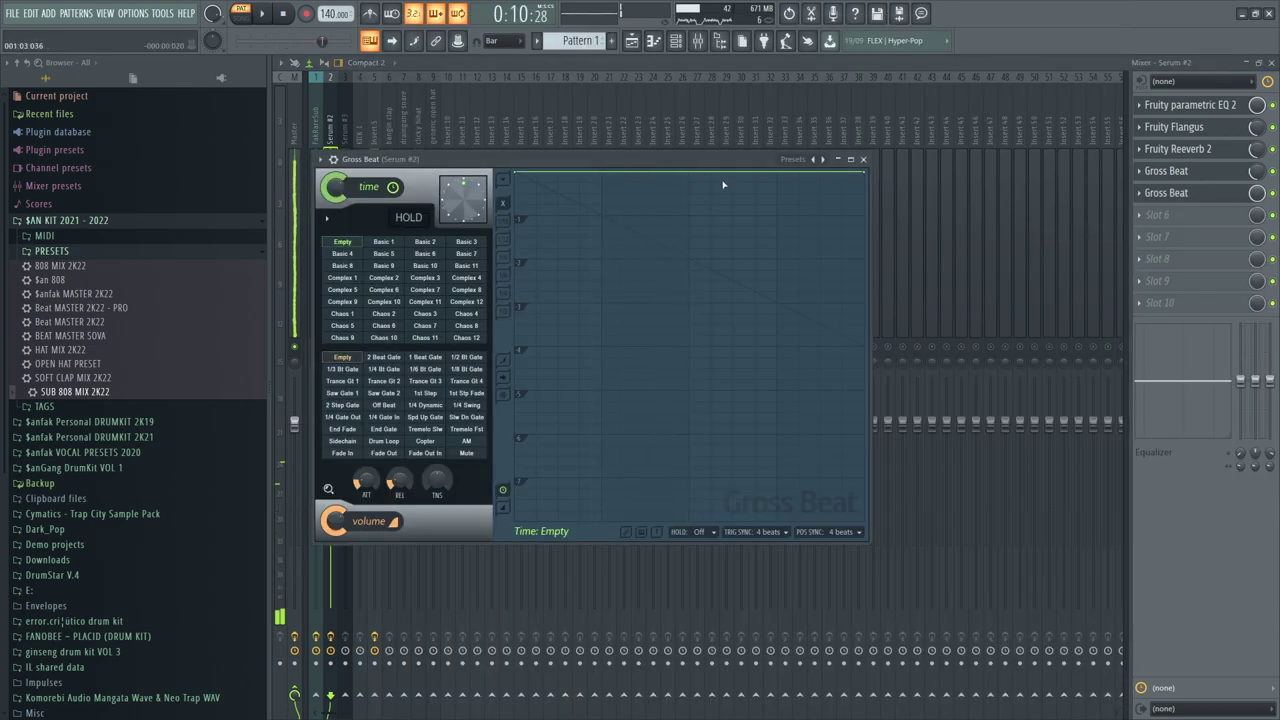
click(824, 160)
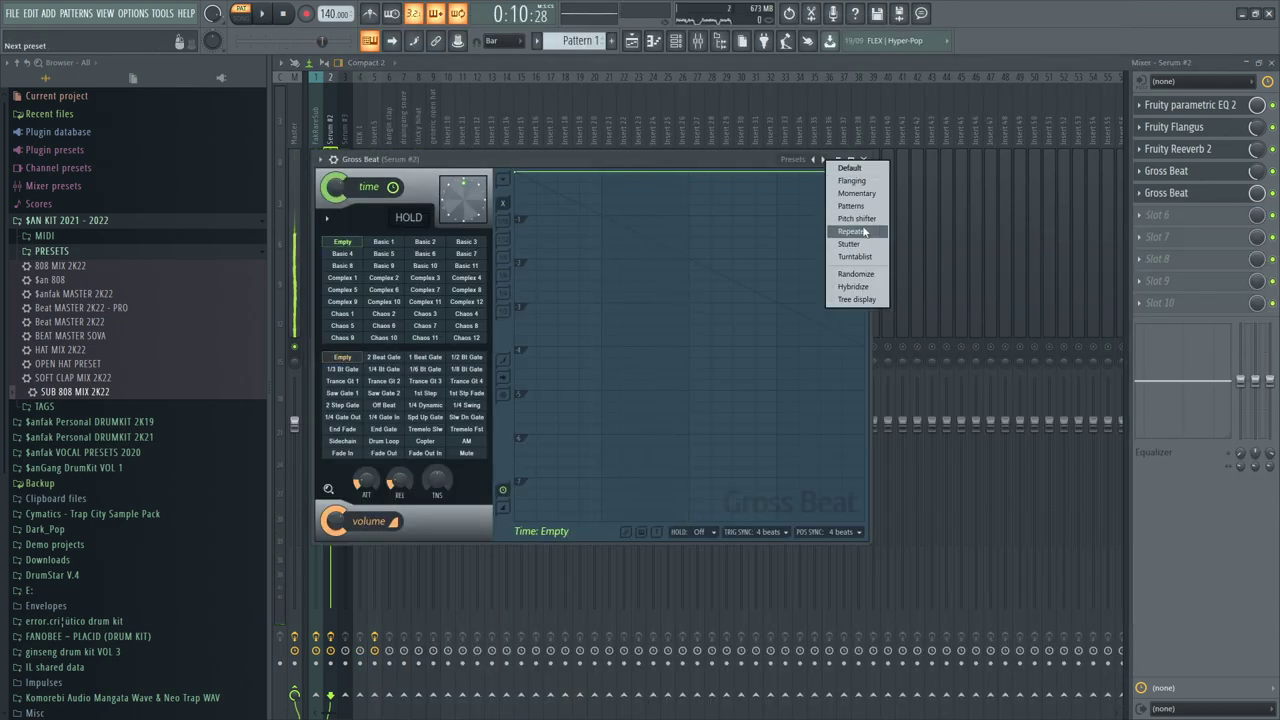
click(862, 195)
click(426, 326)
click(466, 326)
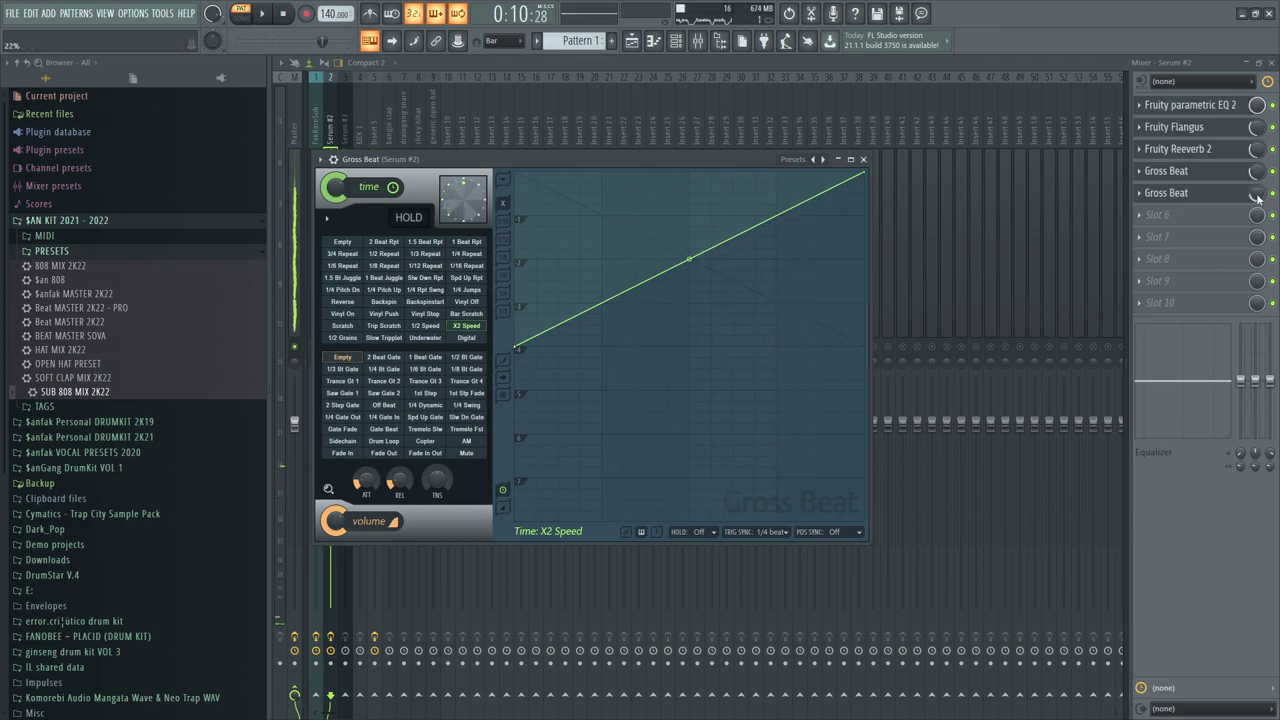
Play the beat and set the mix levels to 16% for the slot 5 Gross Beat and 34% for slot 4
key(space)
scroll(1258, 198, up, 4)
scroll(1258, 198, down, 3)
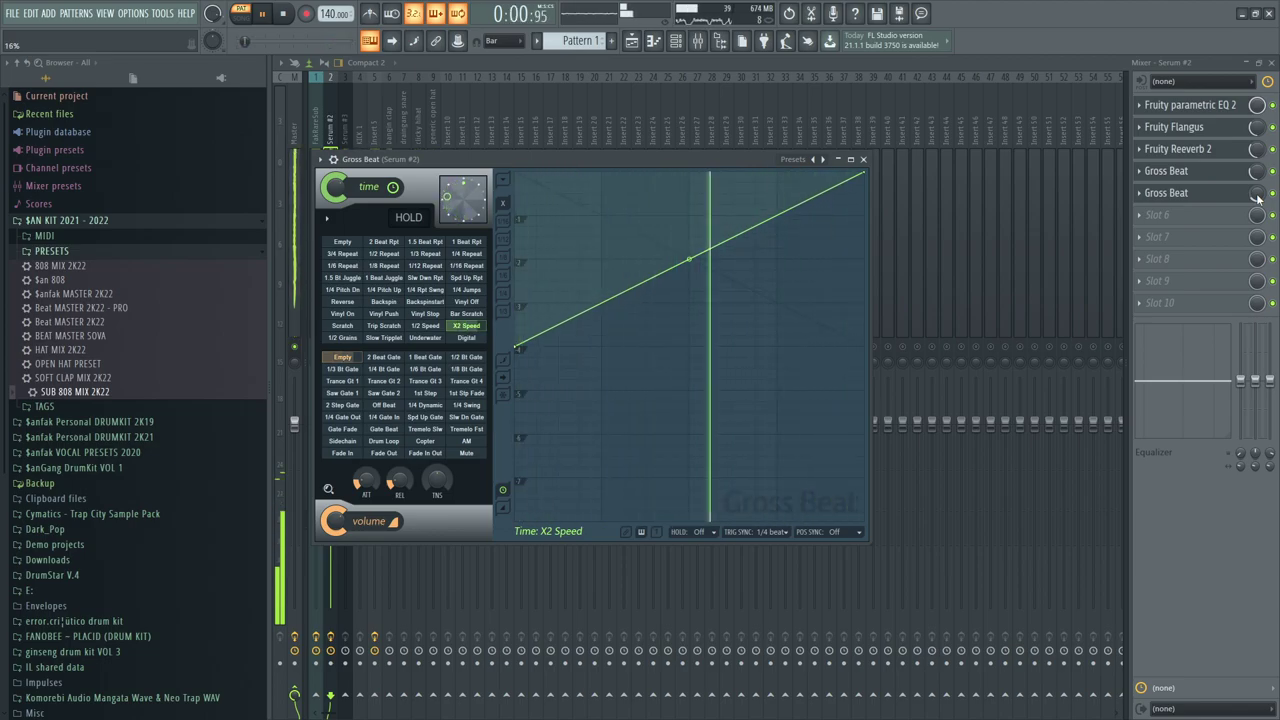
scroll(1258, 176, up, 2)
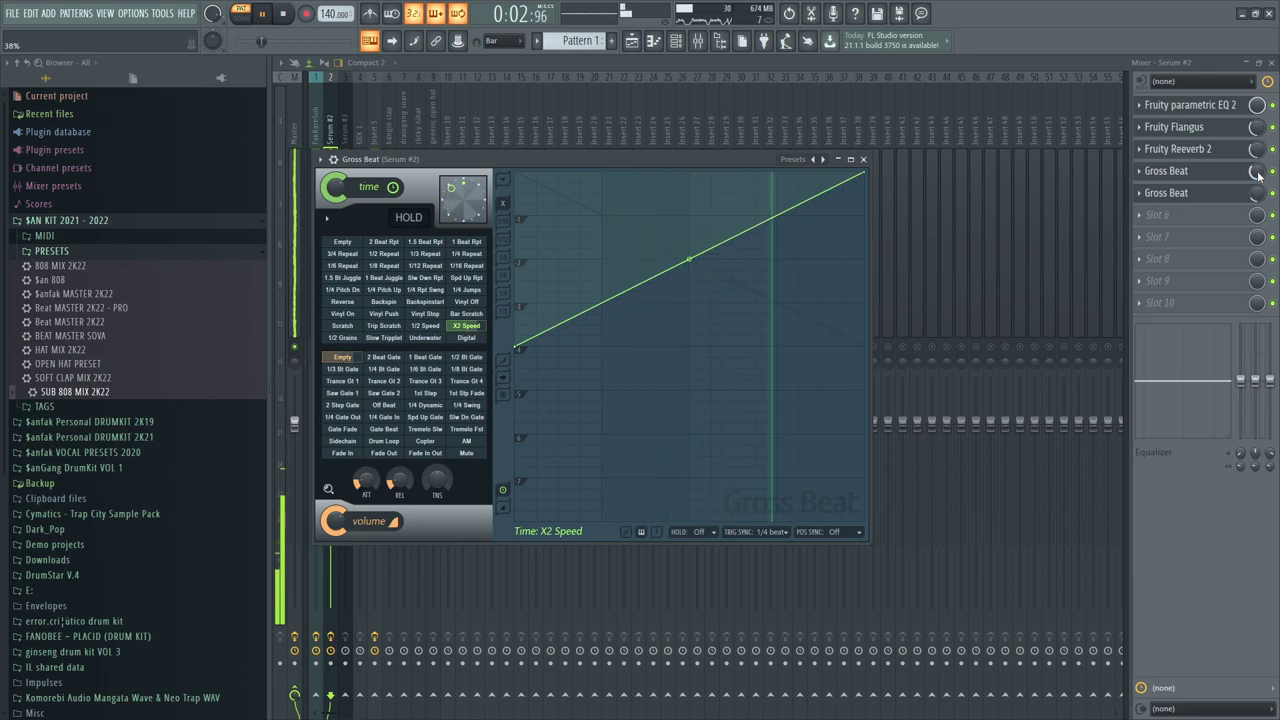
scroll(1258, 176, down, 1)
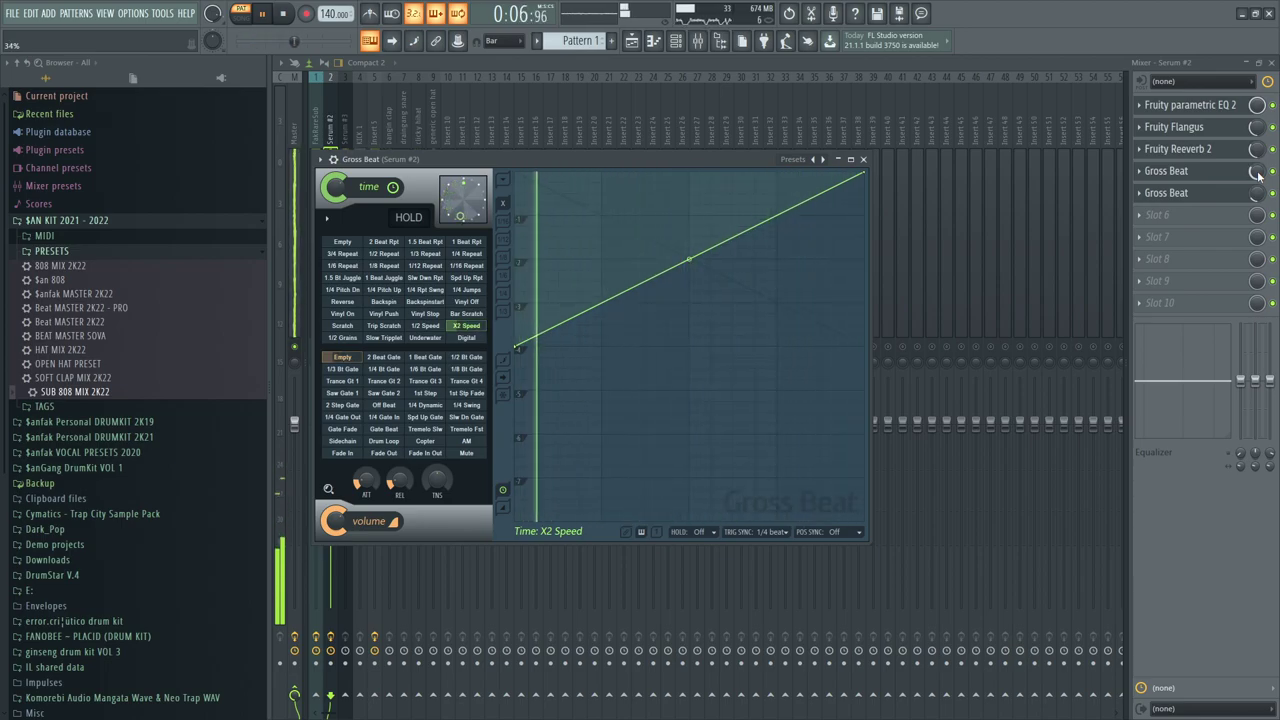
Open the slot 4 Gross Beat and try its tremolo, Drum Loop, Copter, End Gate, quarter-gate and Off Beat volume envelopes
click(1172, 171)
key(space)
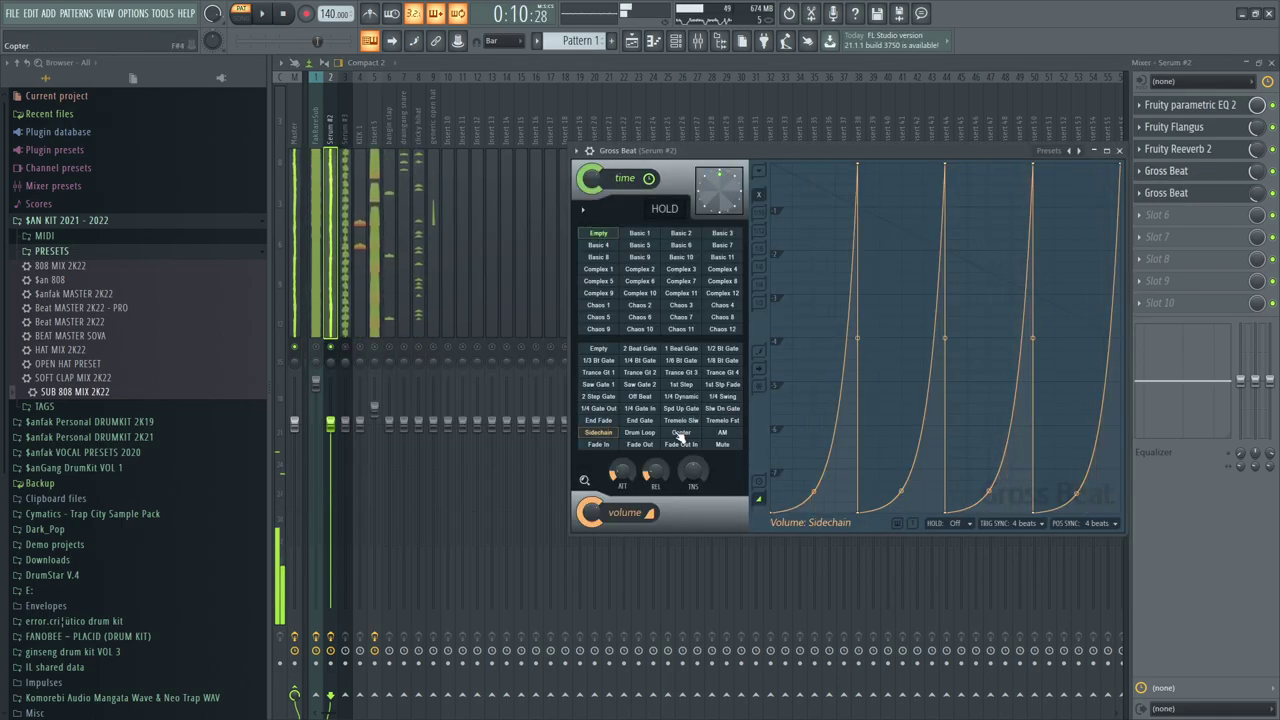
click(720, 423)
click(681, 421)
click(642, 433)
click(674, 433)
click(639, 420)
click(612, 409)
click(636, 408)
click(684, 400)
click(658, 397)
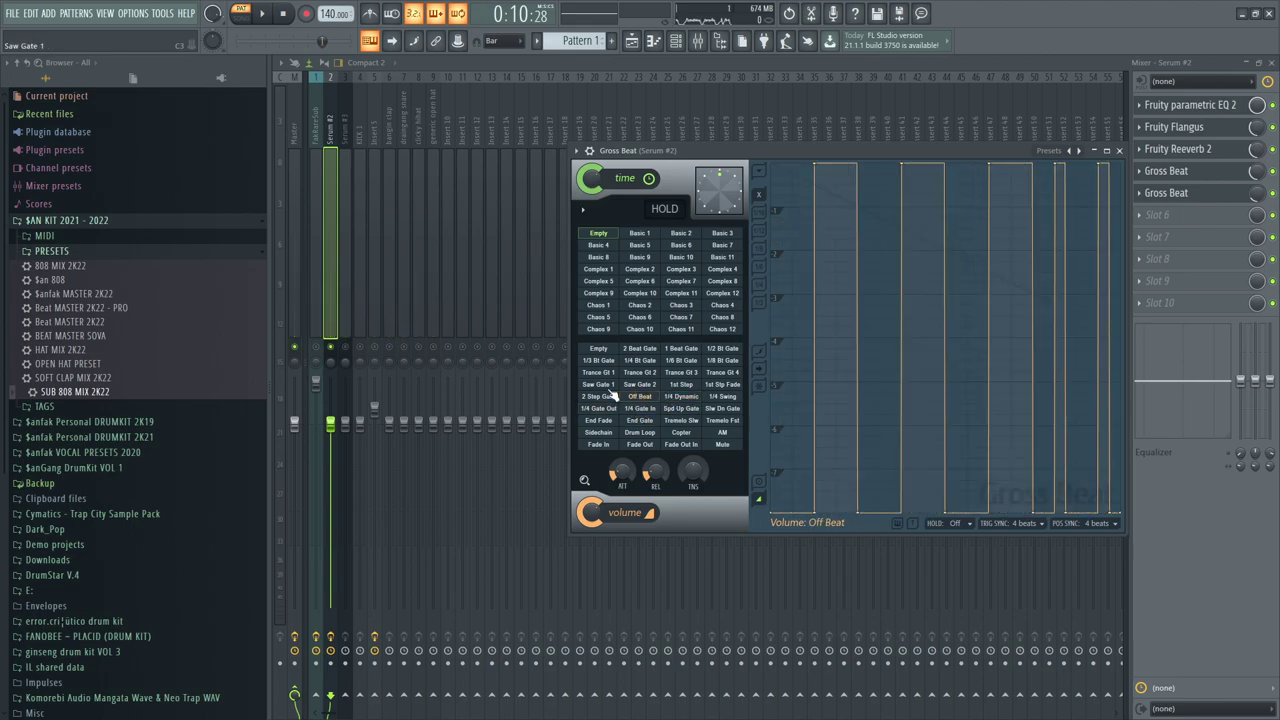
Audition the Saw Gate, Trance Gt, 1/8 Bt Gate and 1/6 Bt Gate volume envelopes on the slot 4 Gross Beat
click(606, 385)
click(648, 385)
click(614, 374)
click(640, 372)
key(space)
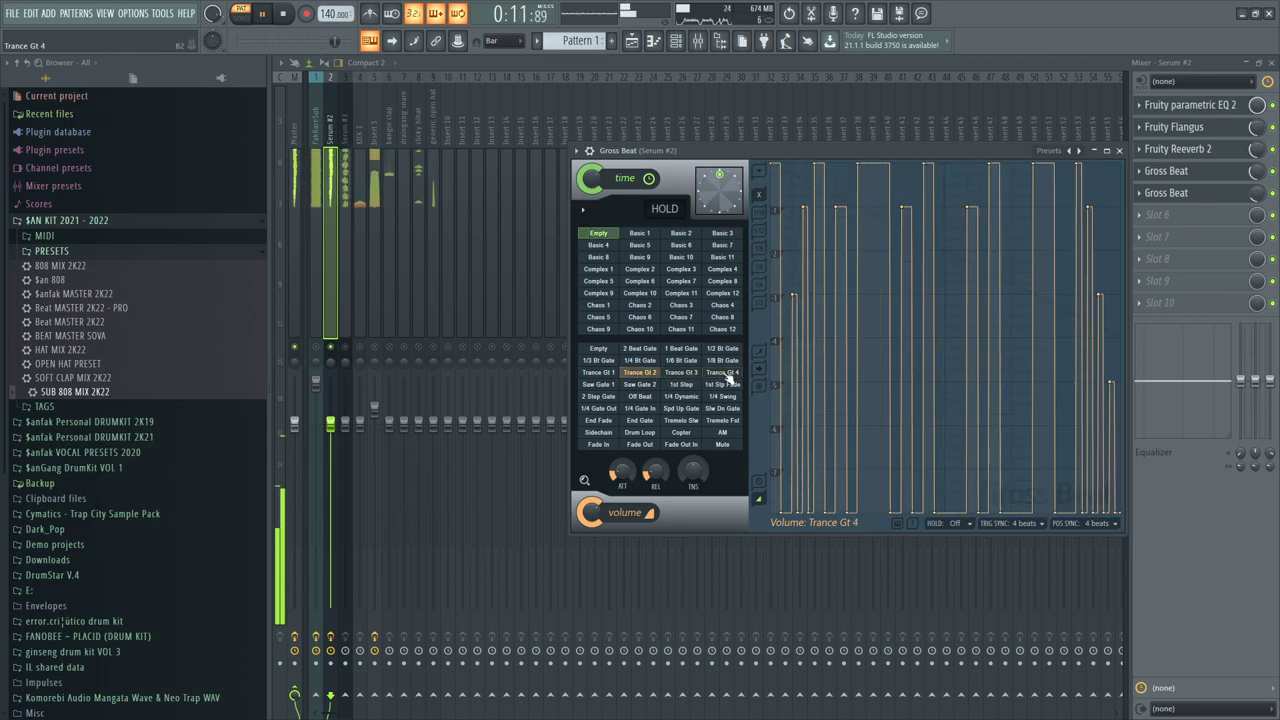
click(728, 362)
key(space)
click(679, 361)
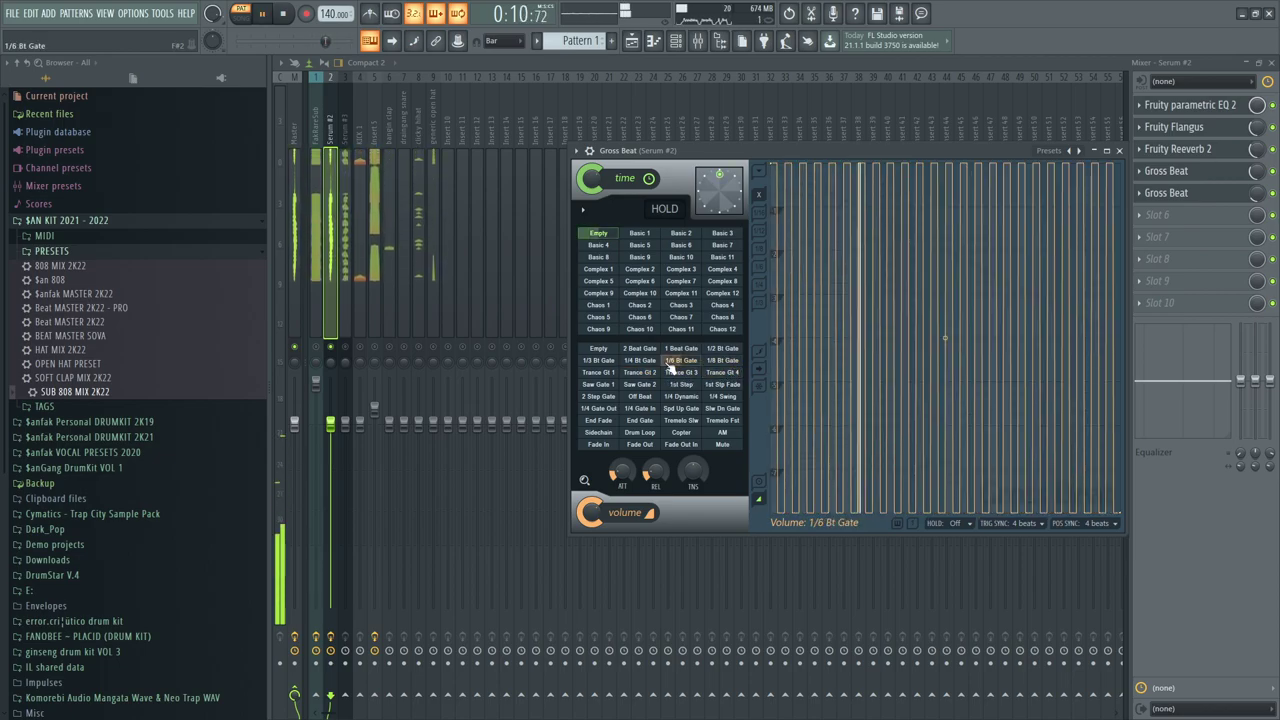
Set the slot 4 Gross Beat's volume envelope to 1 Beat Gate and adjust the slot 5 Gross Beat's mix level
click(640, 348)
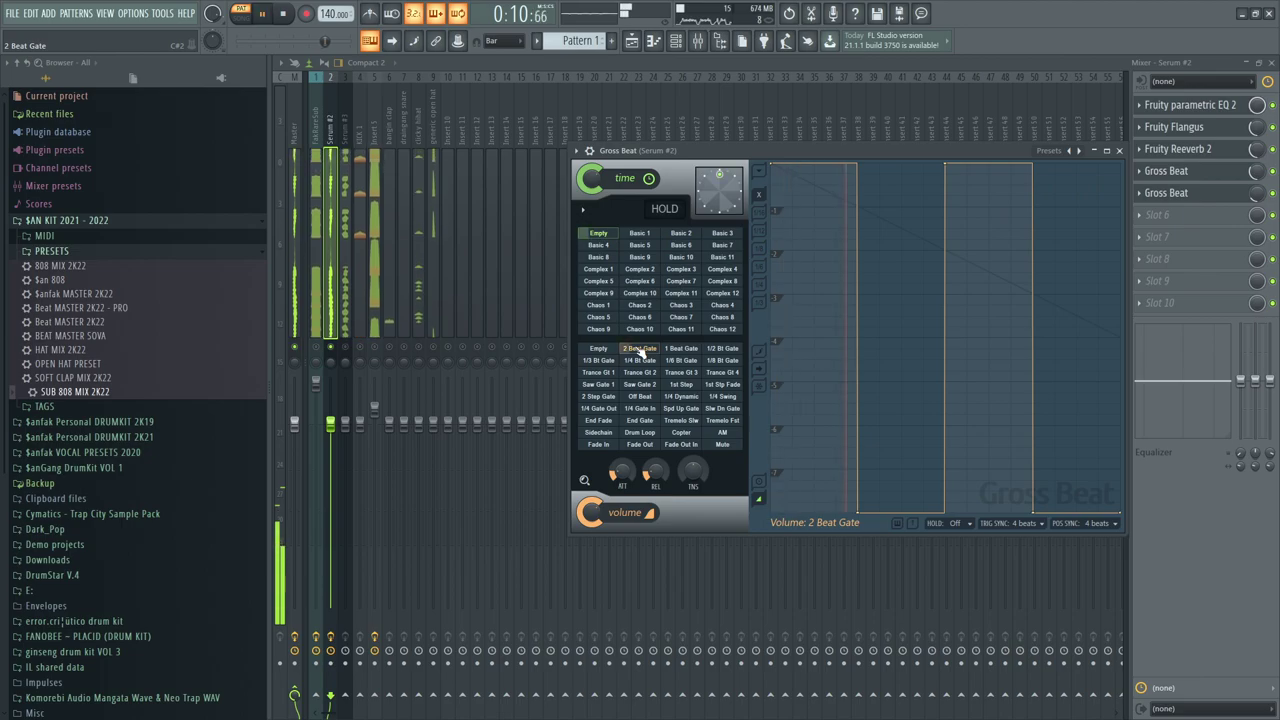
click(684, 350)
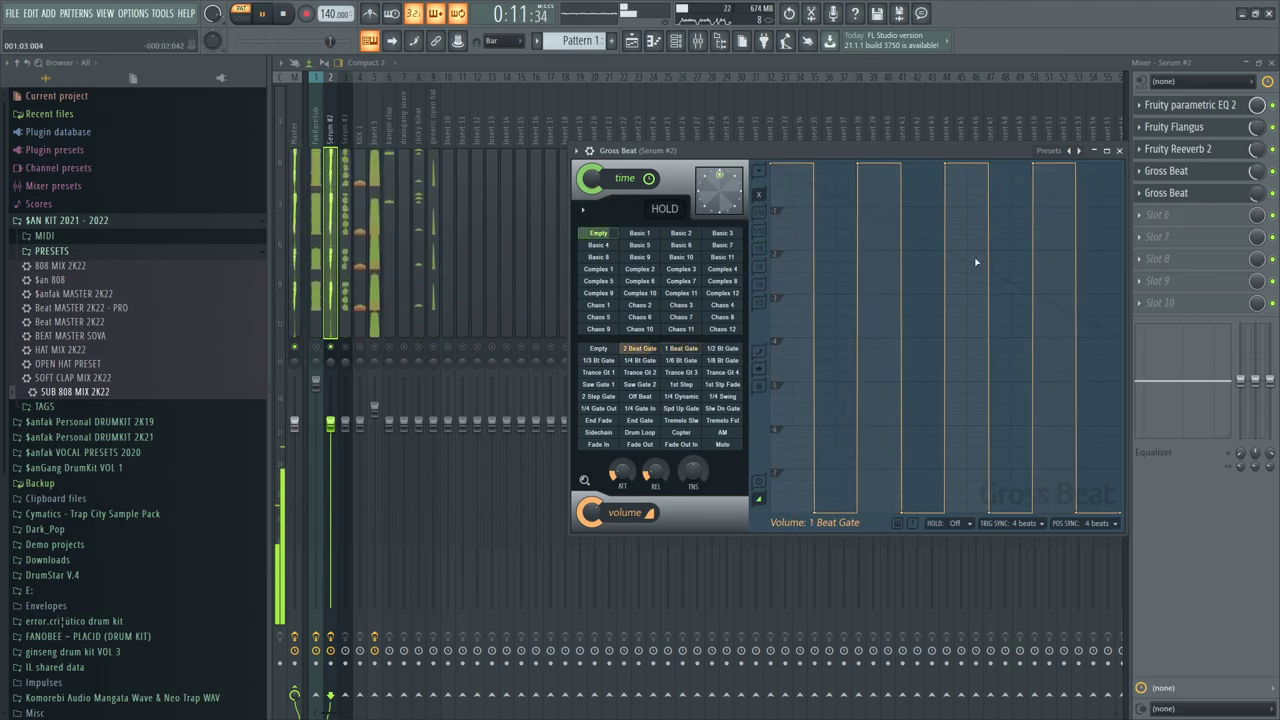
click(1257, 195)
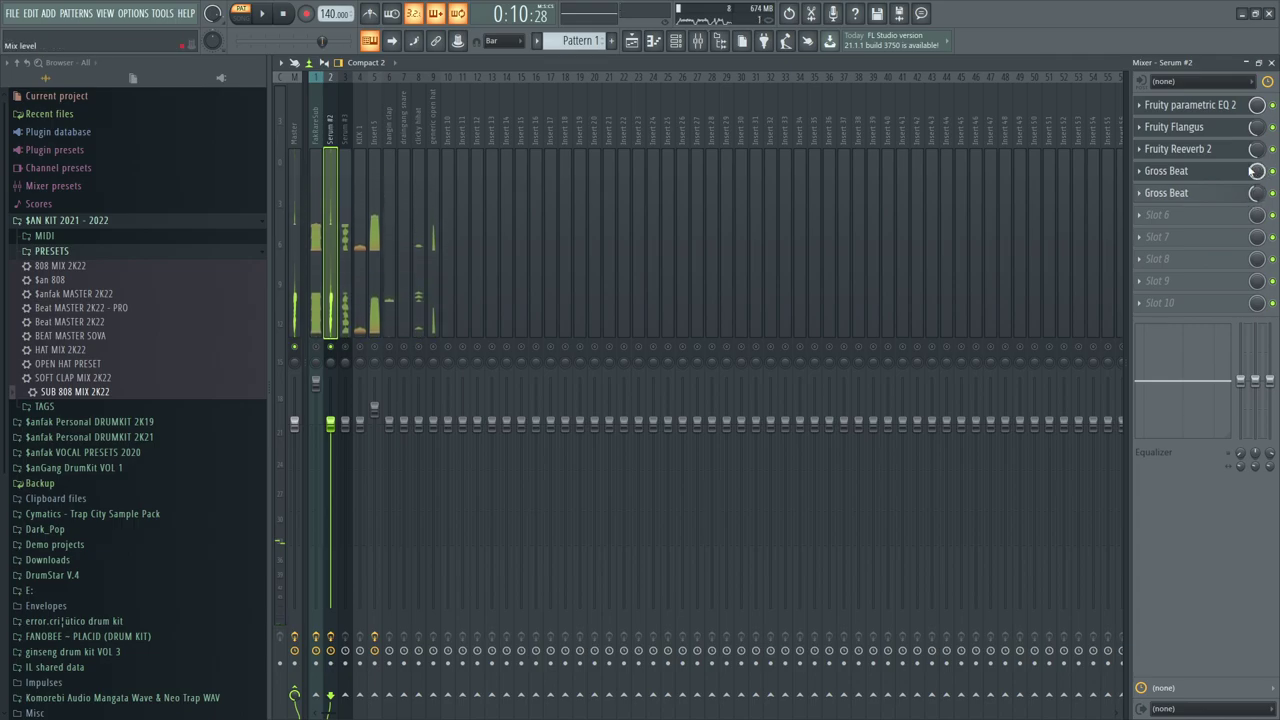
Try the 1/2 Bt Gate envelope on the slot 4 Gross Beat, lower its mix level, and set it back to 1 Beat Gate
click(1197, 178)
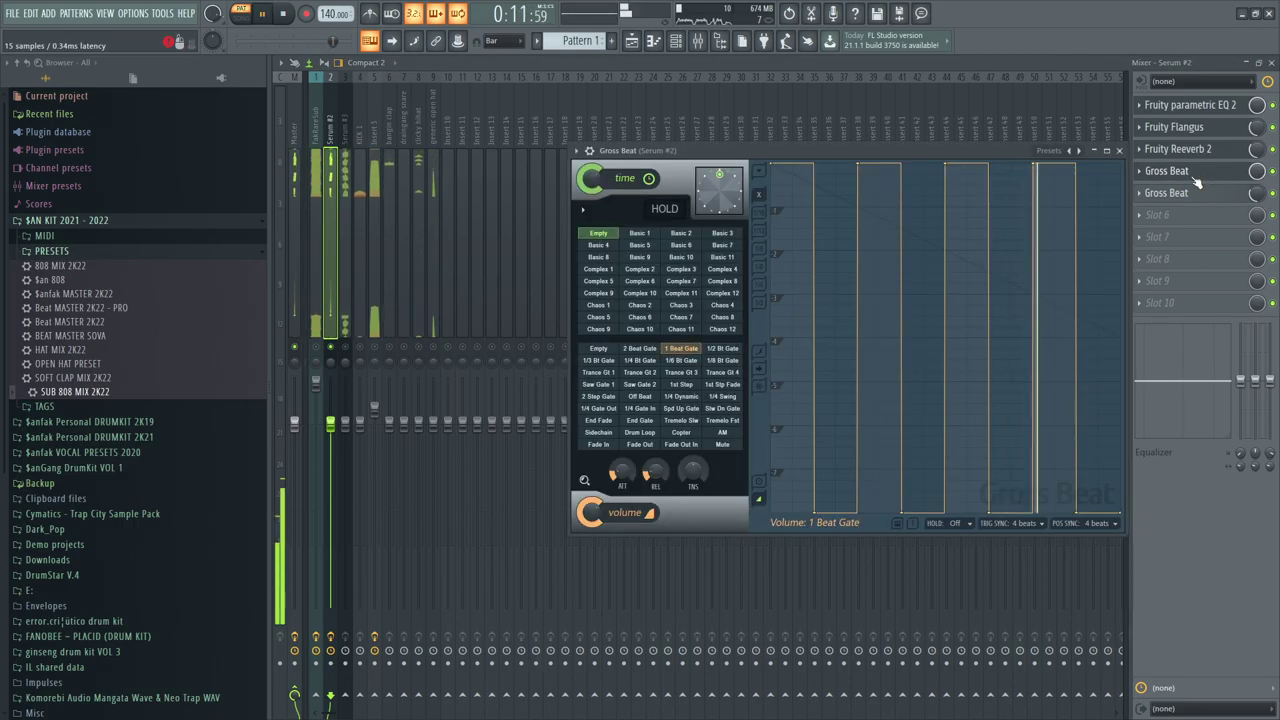
click(731, 350)
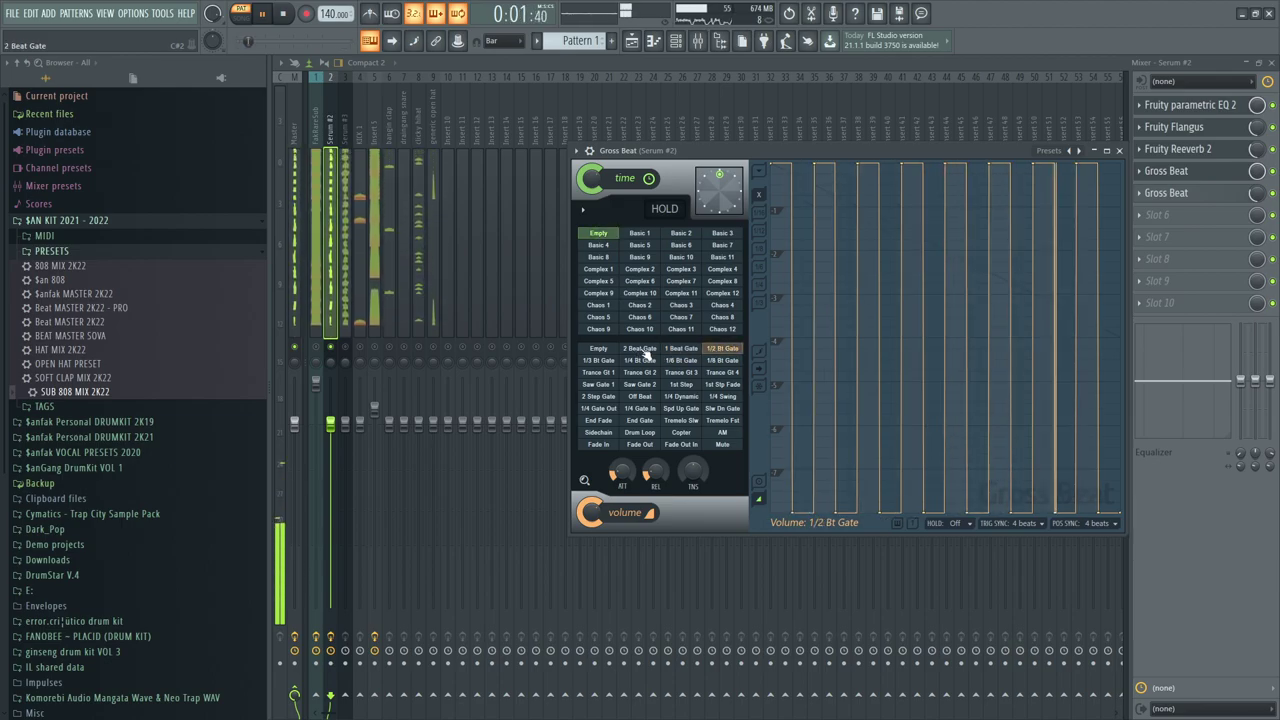
drag(1255, 172, 1255, 200)
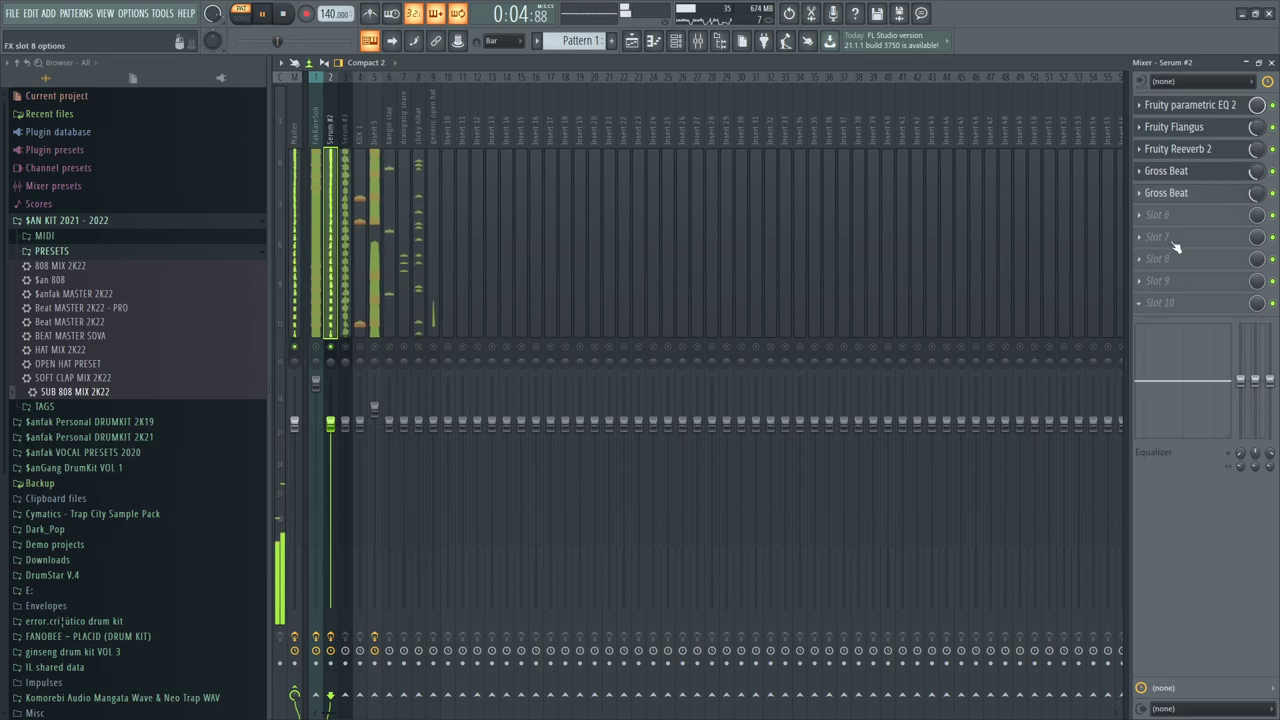
click(1168, 171)
click(680, 348)
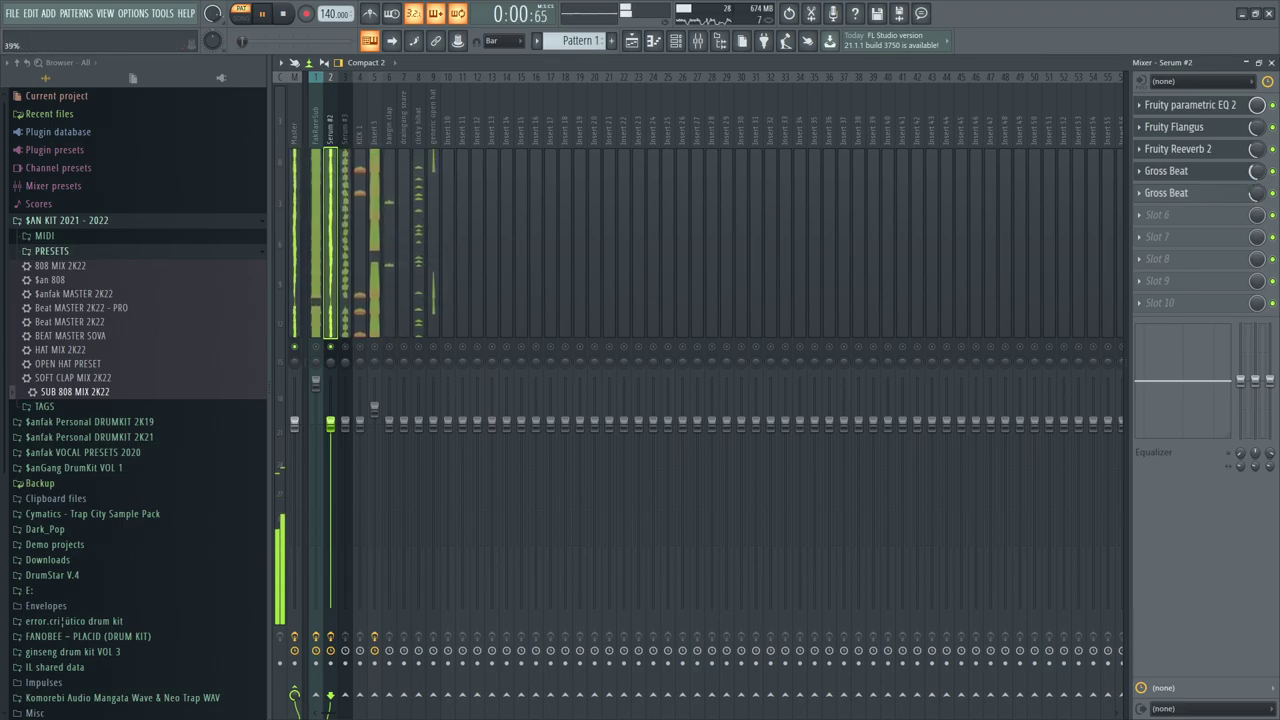
Add Fruity parametric EQ 2 to the Serum #3 track, cutting the lows and band 4 while boosting the upper bands
click(347, 322)
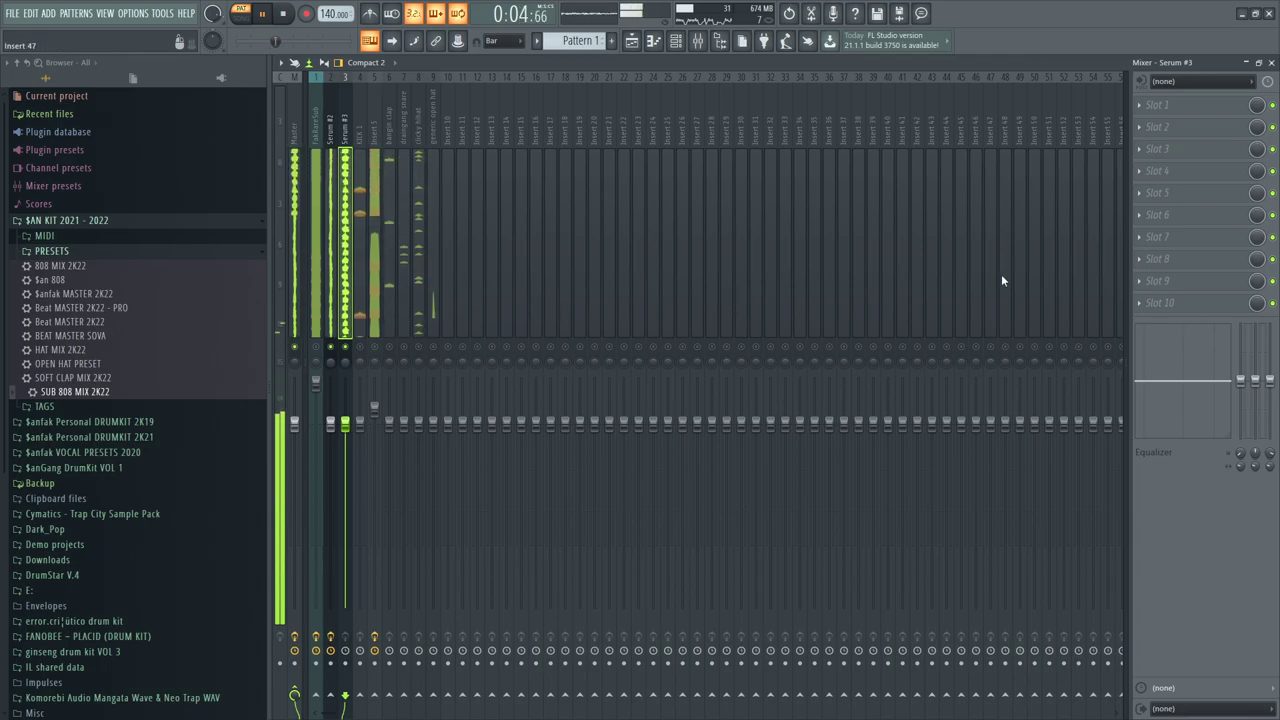
click(1153, 112)
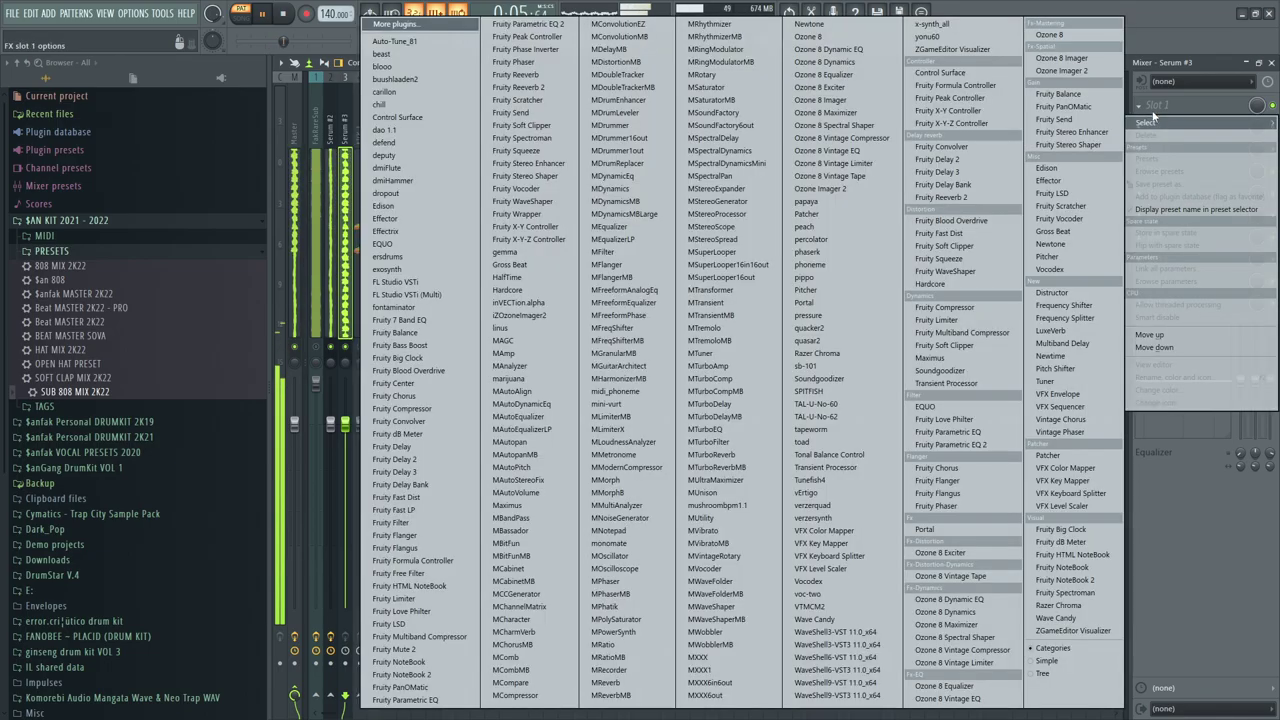
click(985, 444)
drag(370, 235, 379, 272)
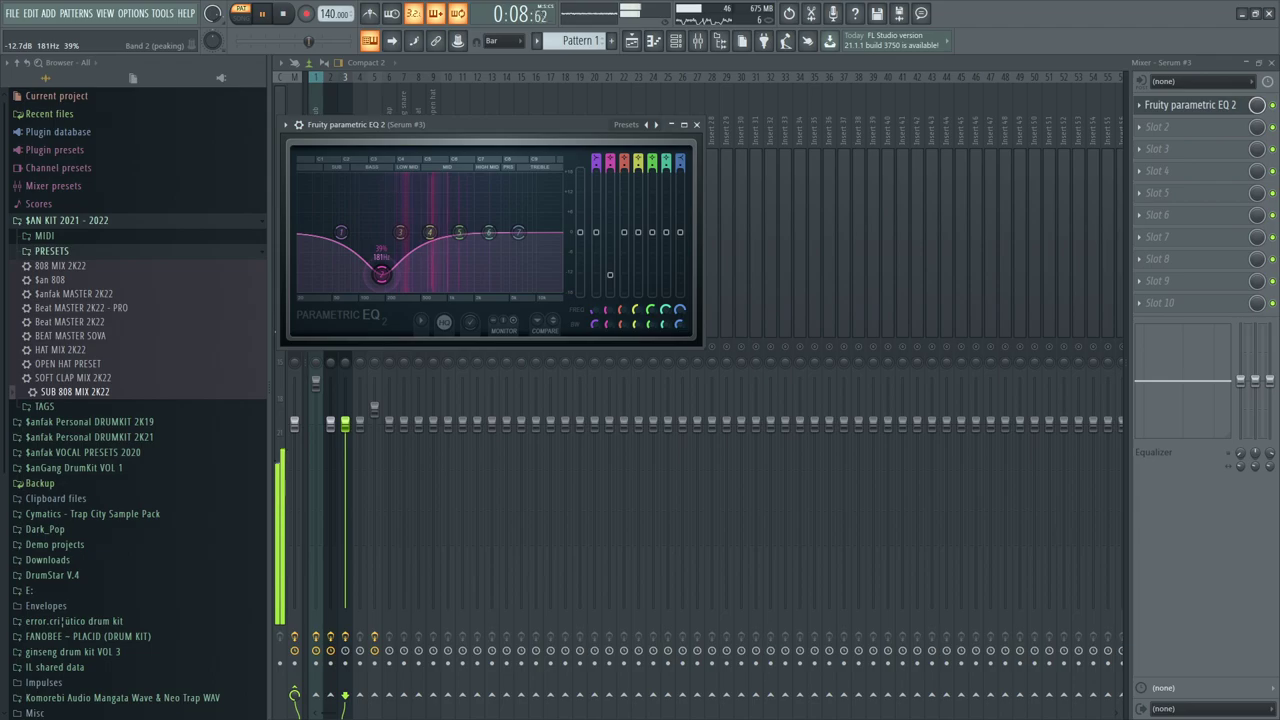
drag(491, 222, 438, 262)
click(490, 204)
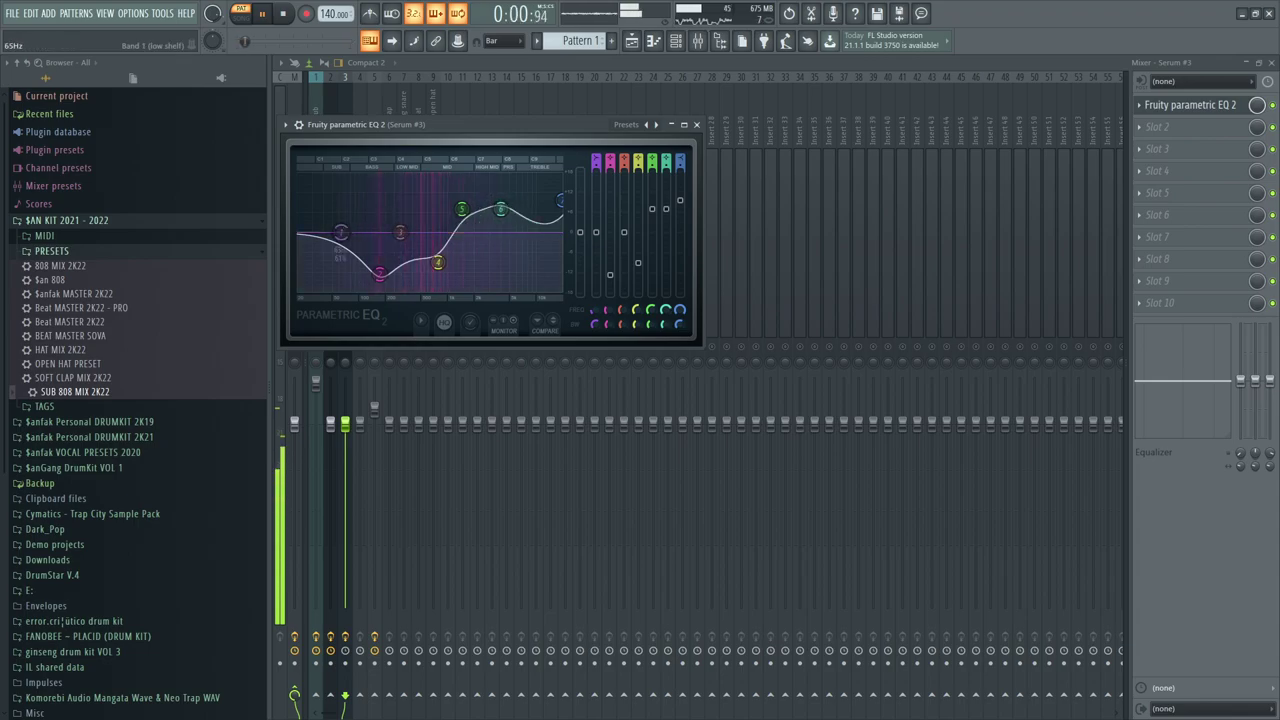
drag(341, 260, 385, 288)
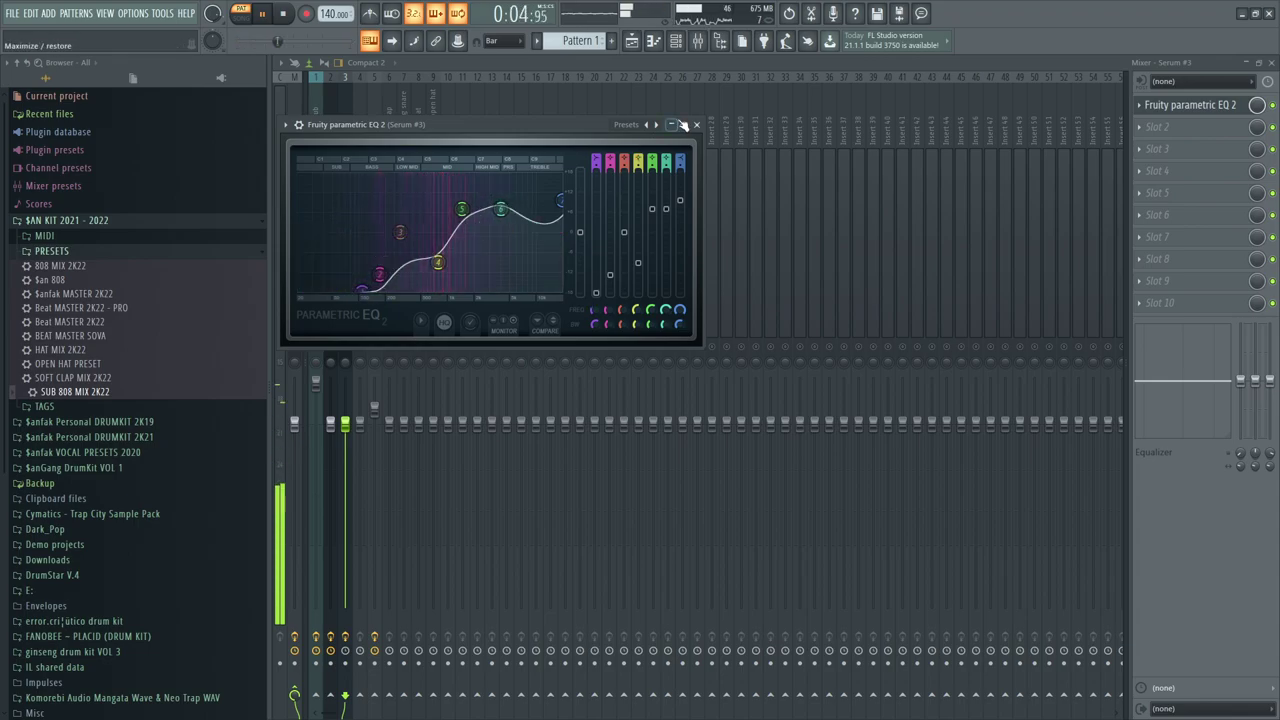
click(672, 125)
Add Fruity Reeverb 2 to slot 2 of Serum #3, raise its wet level and room size, and reduce its dry level and slot mix
click(1185, 127)
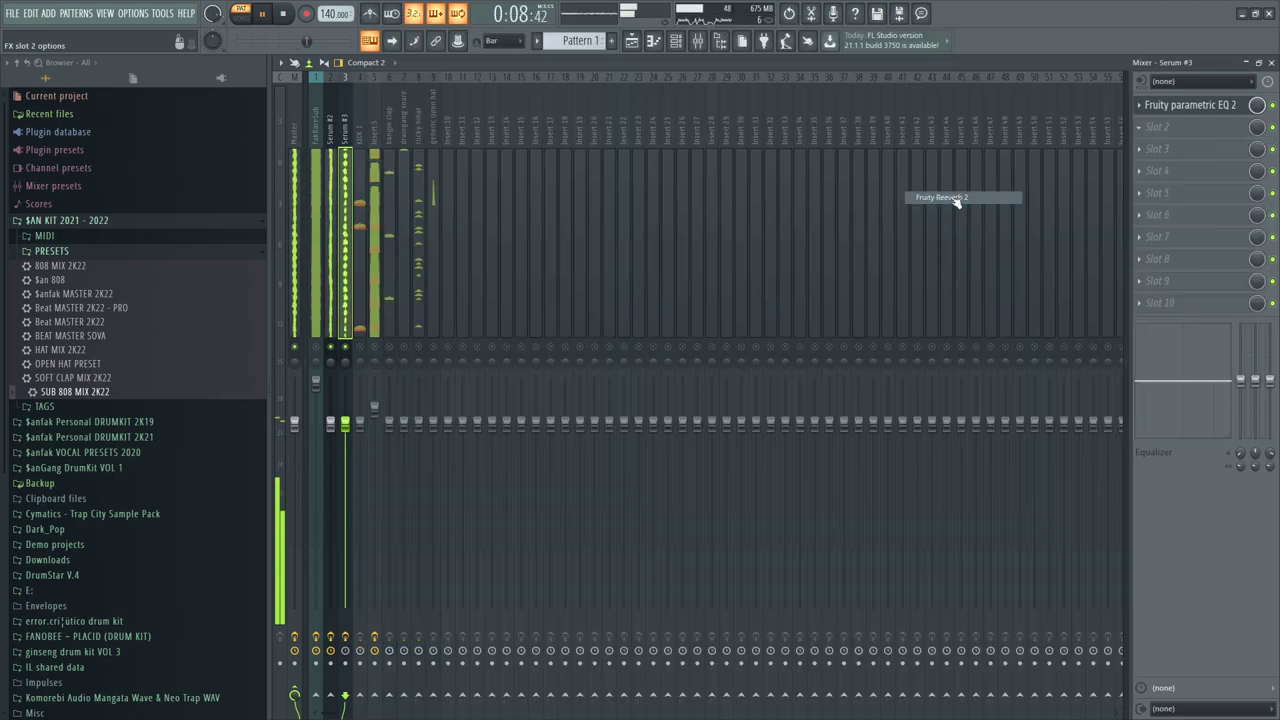
click(945, 197)
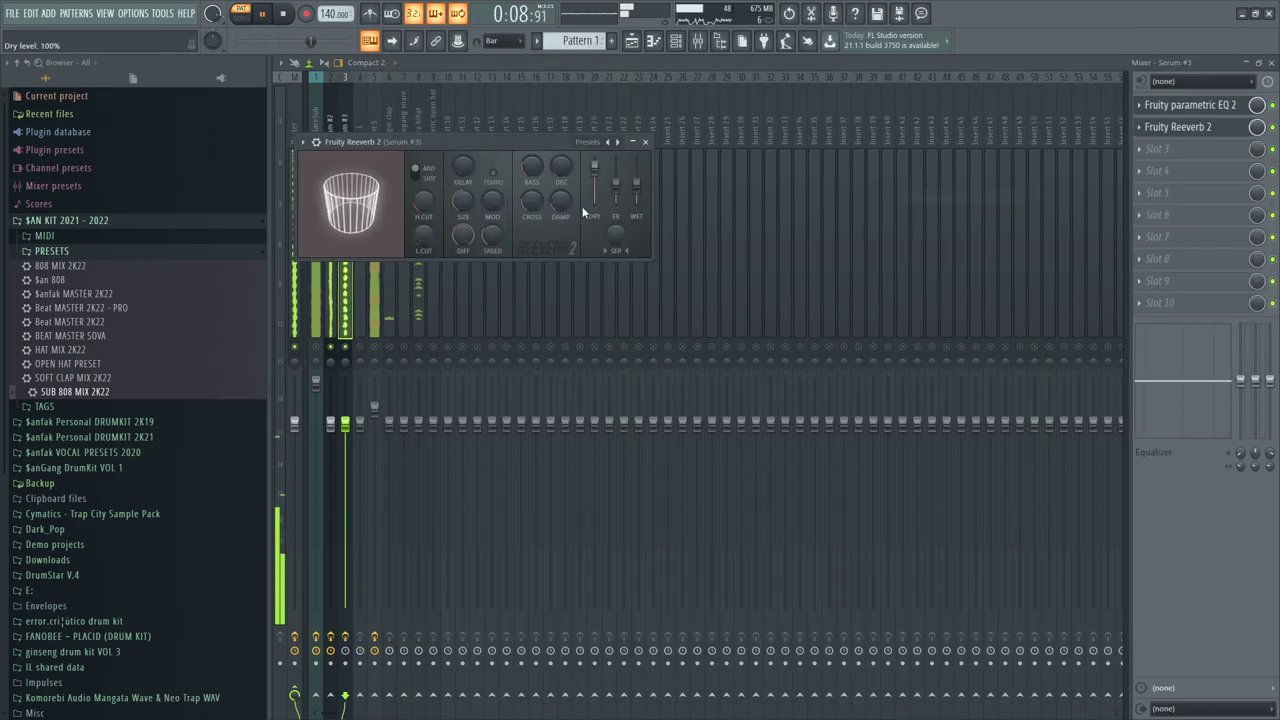
drag(638, 186, 638, 173)
drag(463, 201, 463, 172)
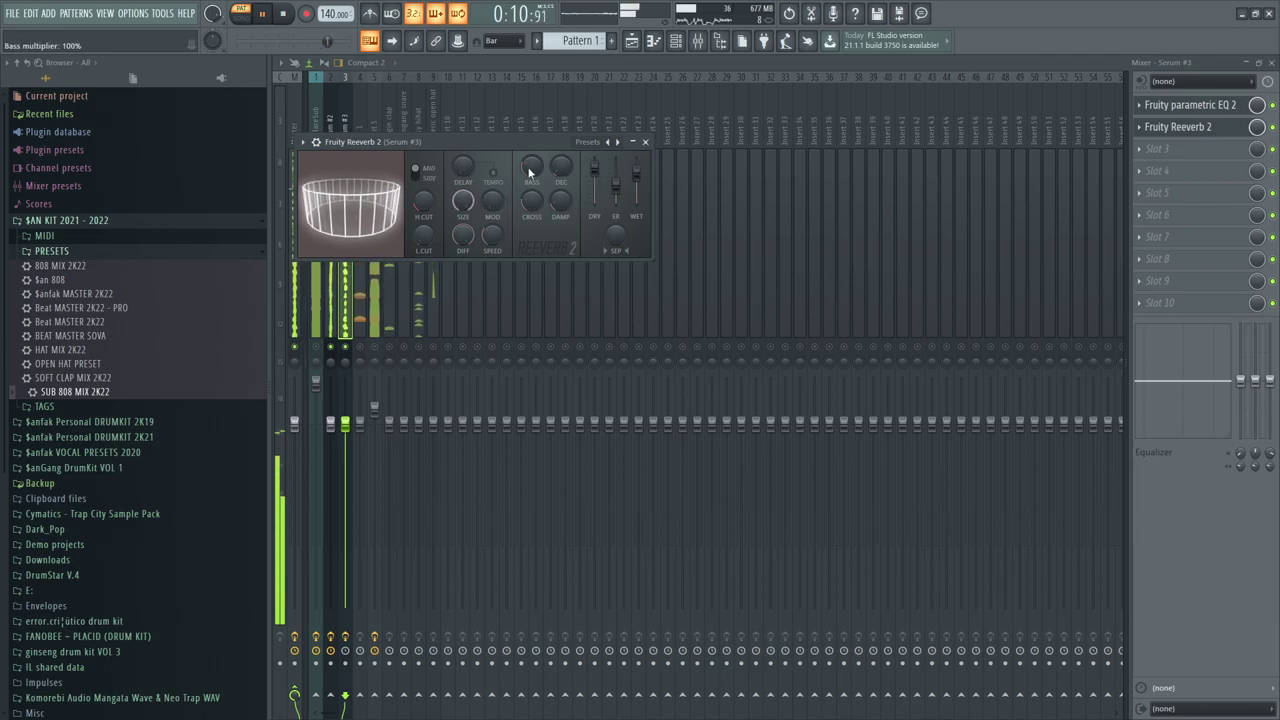
drag(598, 168, 598, 179)
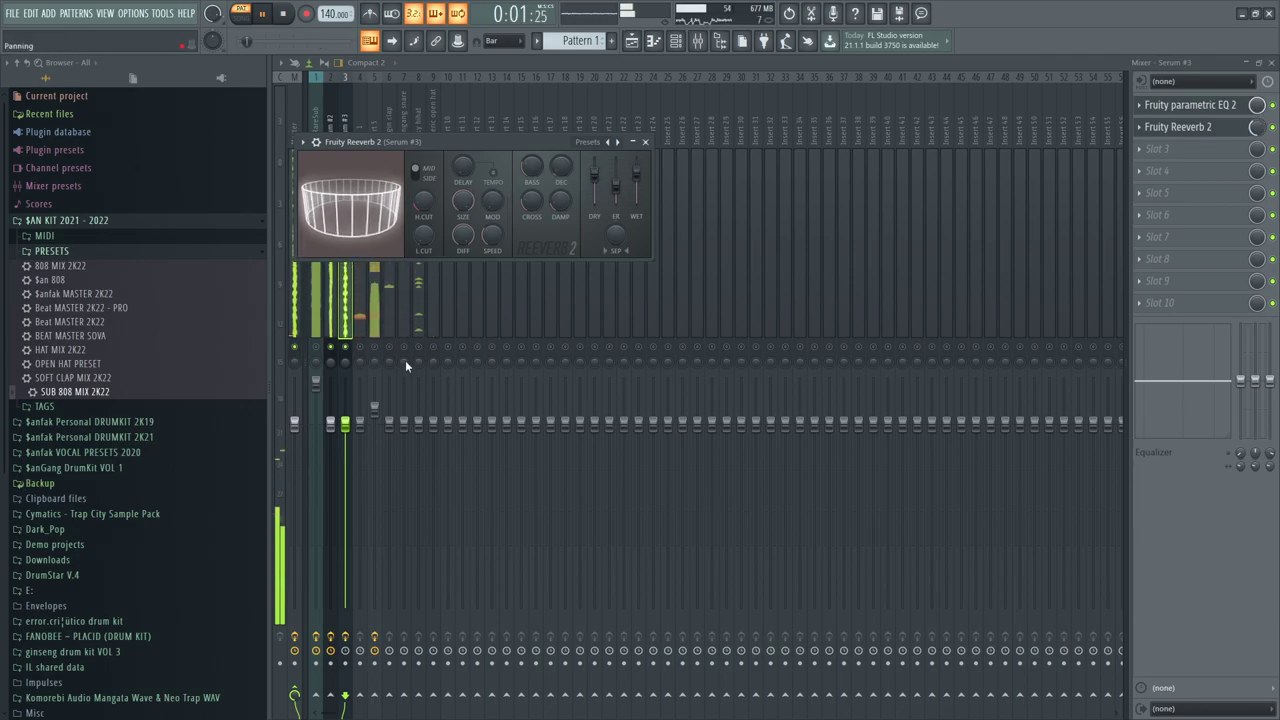
key(Escape)
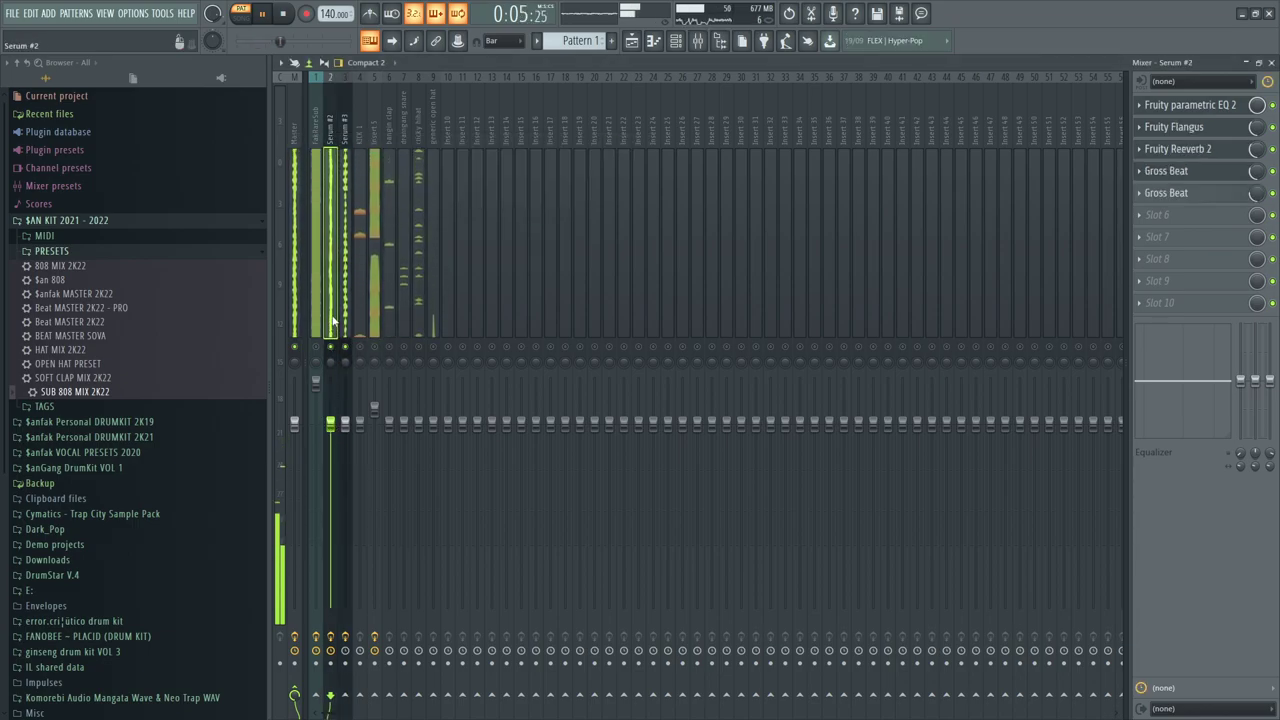
Lower the Serum #3 track's volume to 91%, then unmute the FakRareSub track and reset its volume to the default
drag(346, 424, 346, 431)
scroll(346, 435, down, 3)
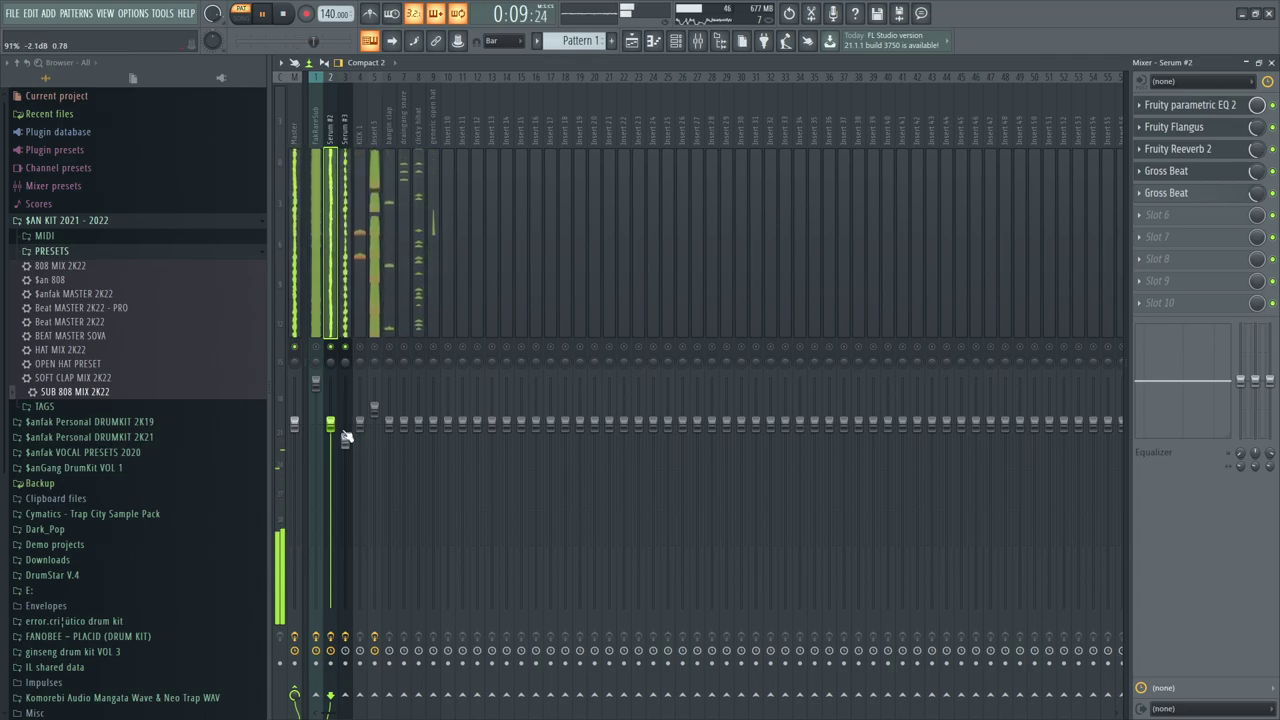
click(316, 388)
right_click(318, 390)
click(345, 396)
Raise the Serum #2 track's volume slightly
click(340, 312)
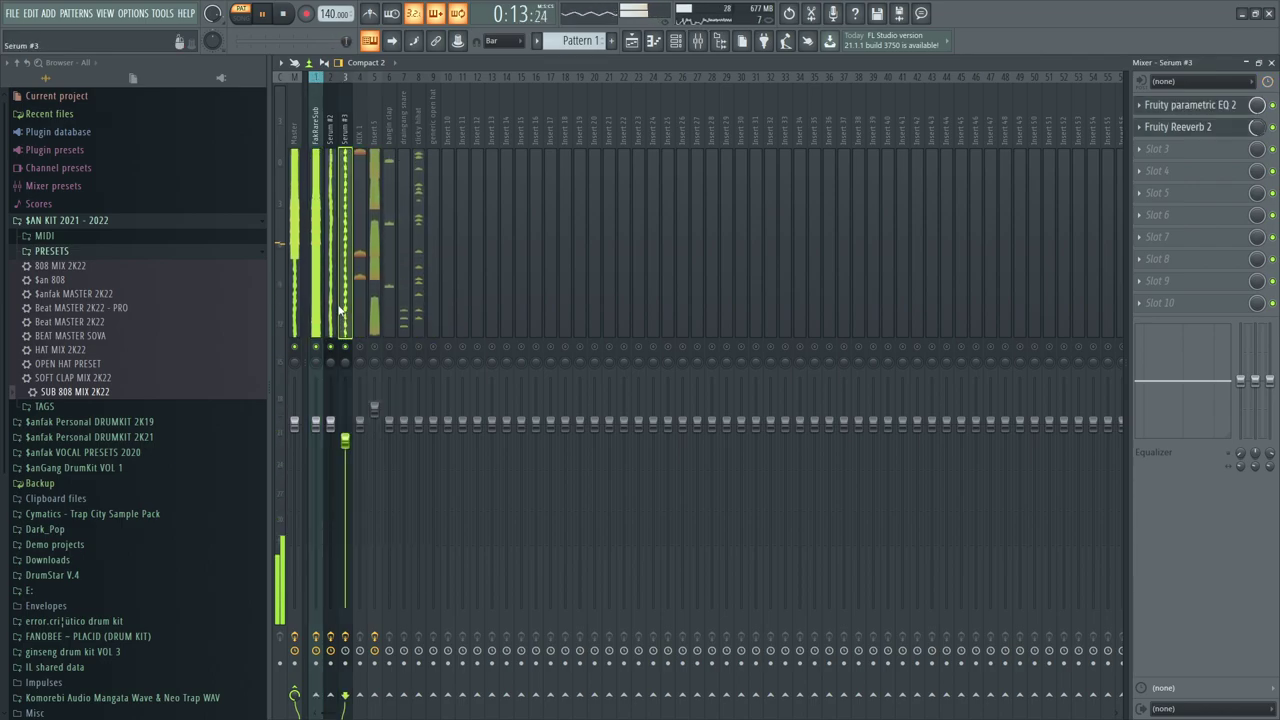
click(332, 310)
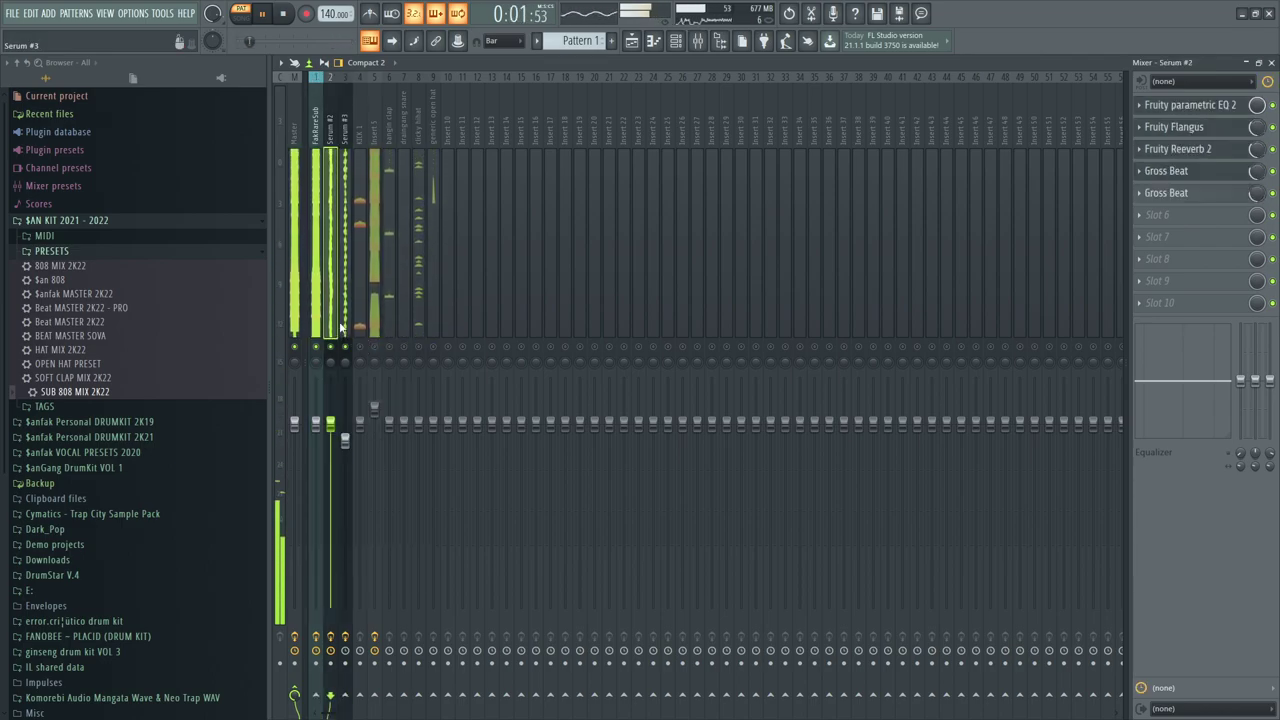
scroll(337, 431, up, 2)
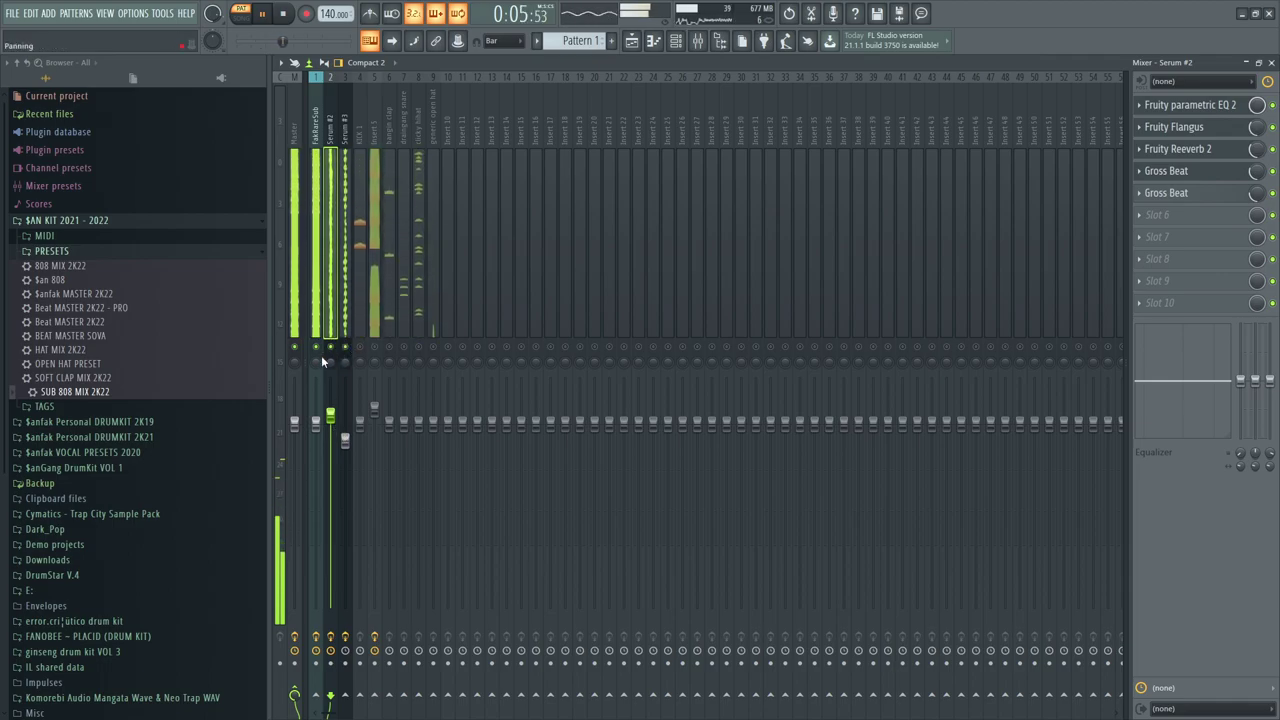
Move the Serum #3 EQ below the reverb and reshape it: band 1 cut at about 447 Hz, bands 4 and 7 raised, band 5 lowered
click(344, 334)
drag(1188, 105, 1203, 134)
click(1200, 130)
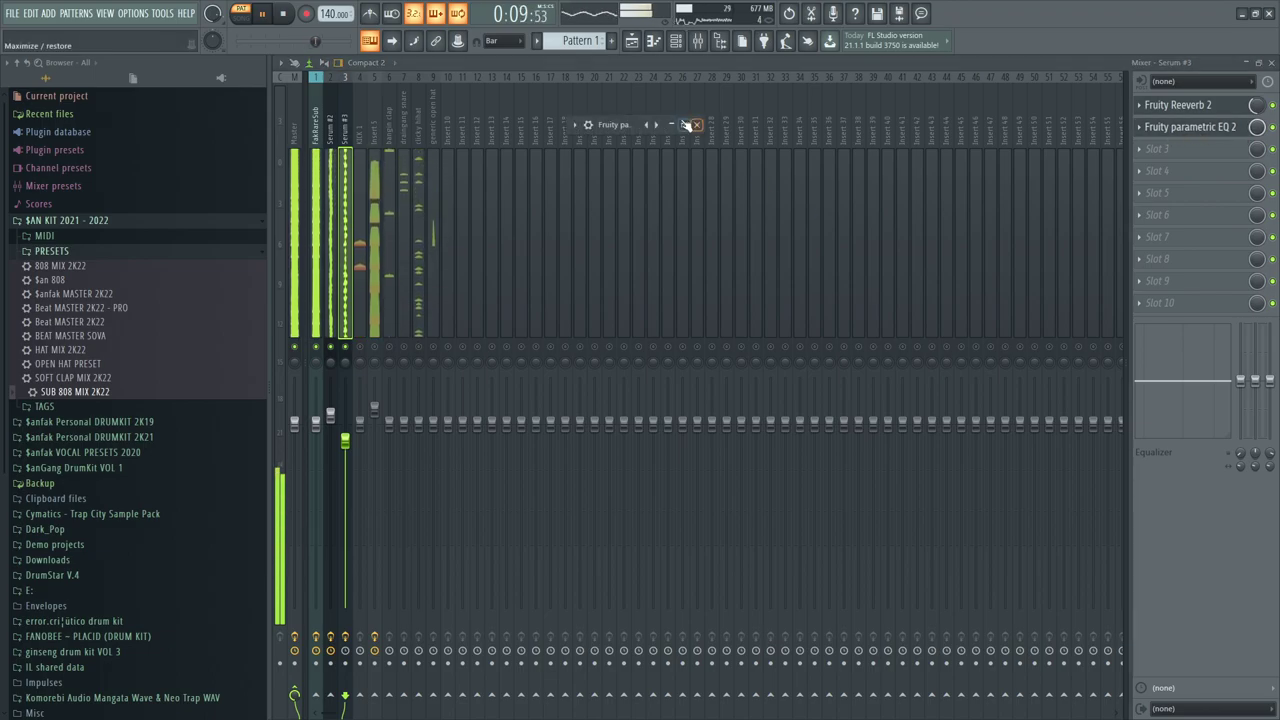
drag(368, 294, 422, 288)
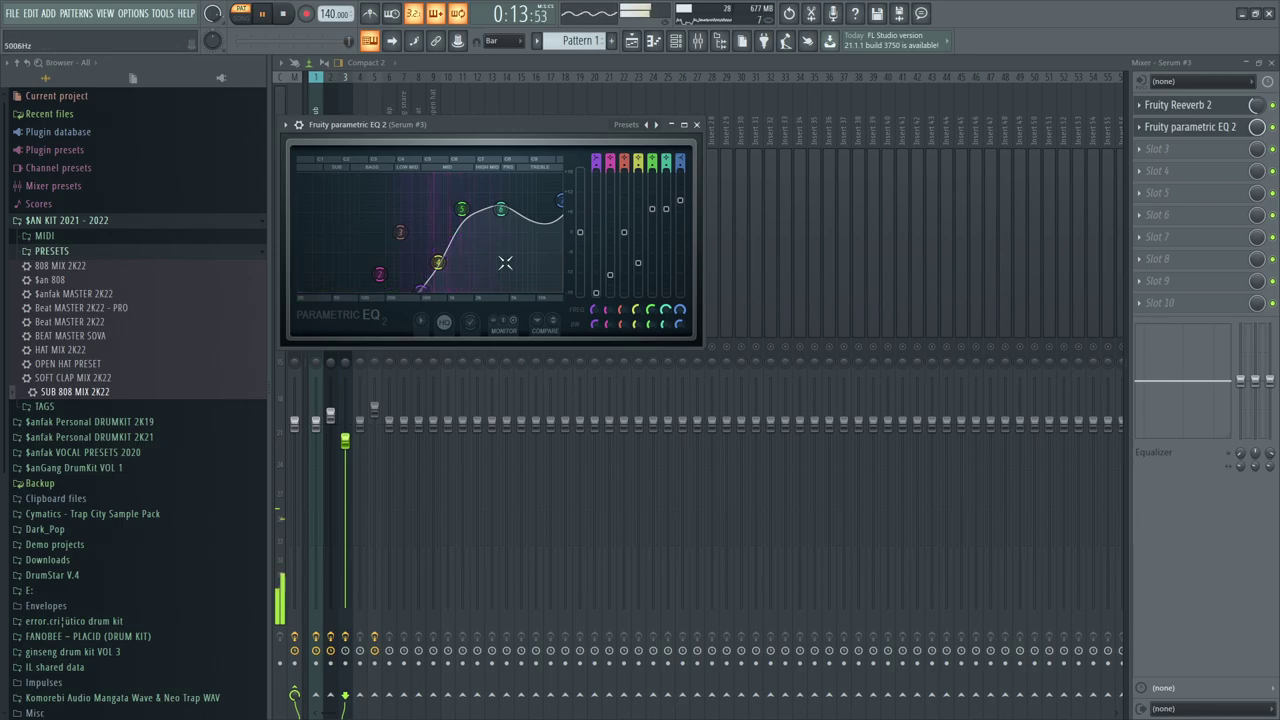
drag(440, 262, 442, 238)
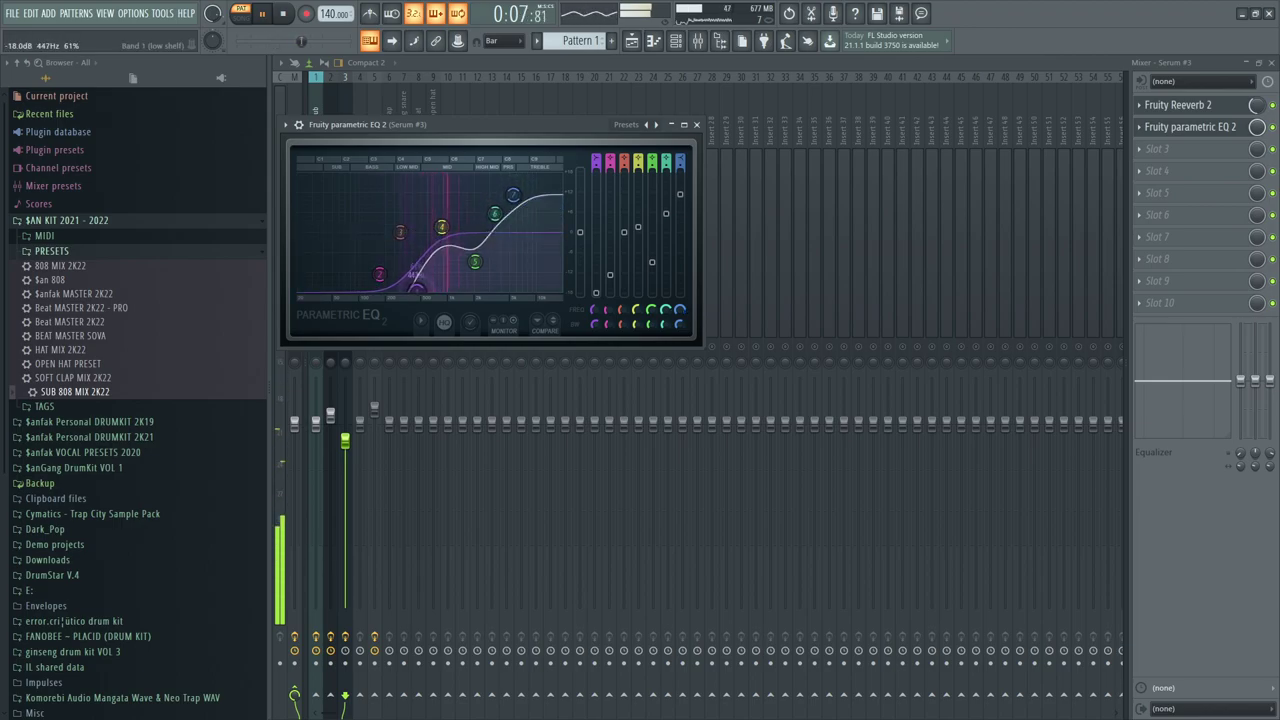
Reset the Serum #3 track's volume to the default and raise it above that level
right_click(343, 449)
click(354, 460)
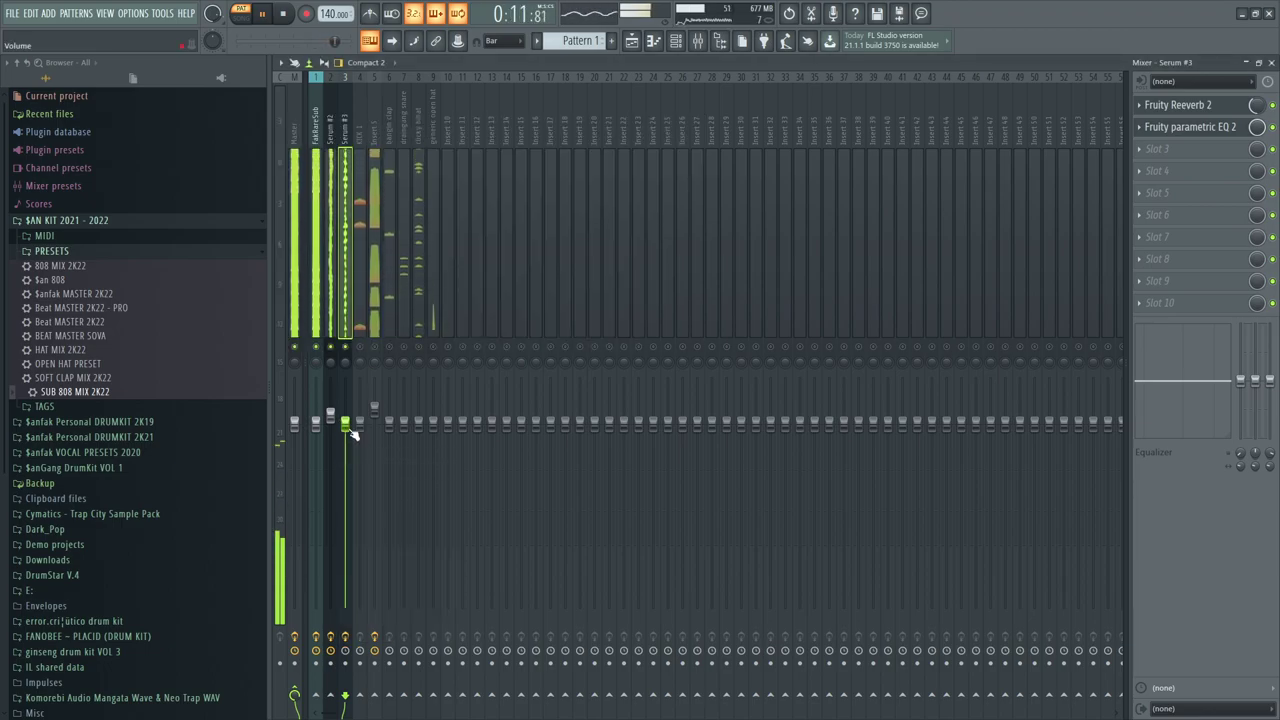
scroll(352, 434, up, 4)
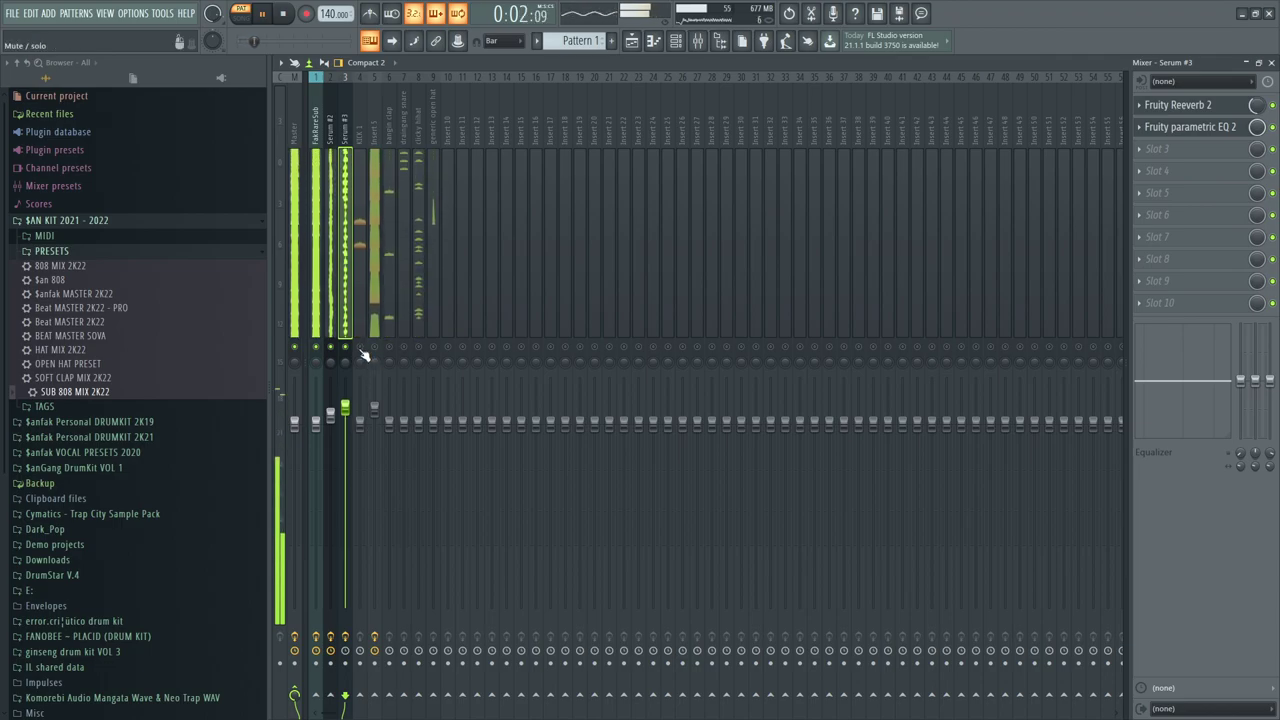
Unmute the KICK 1, Insert 5 and bangin clap tracks and lower the clap's volume slightly
click(375, 315)
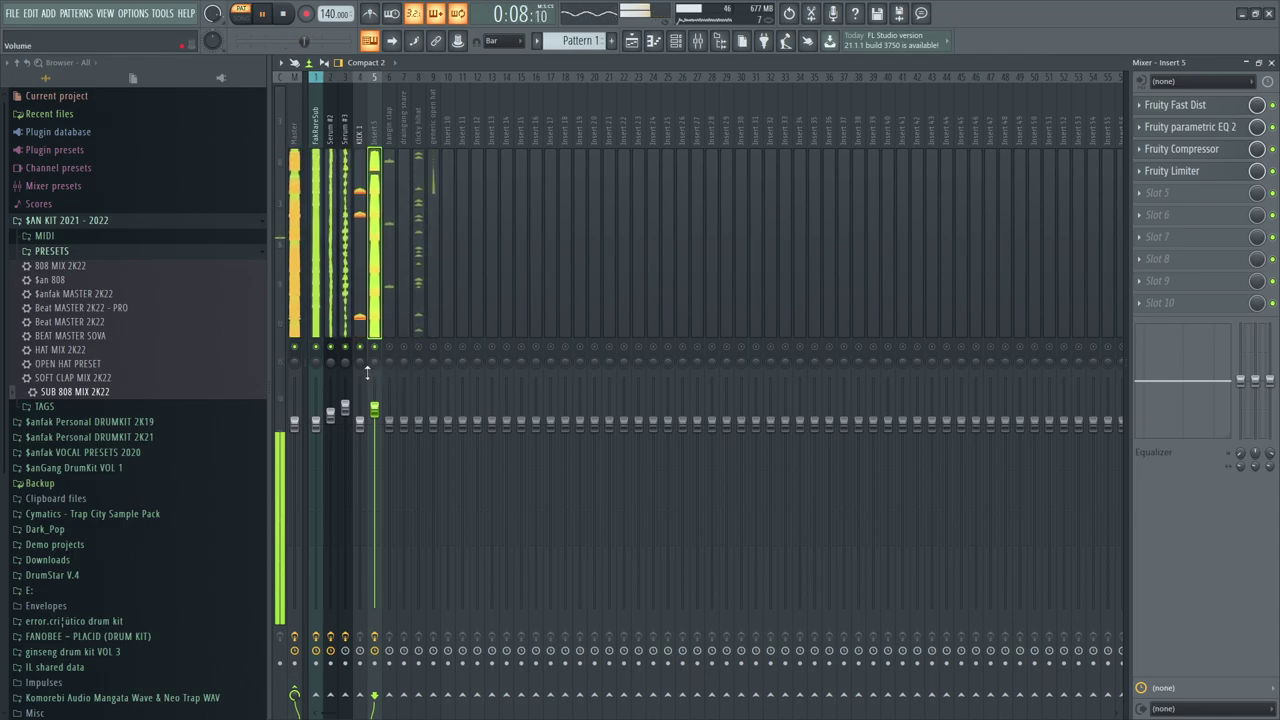
click(362, 438)
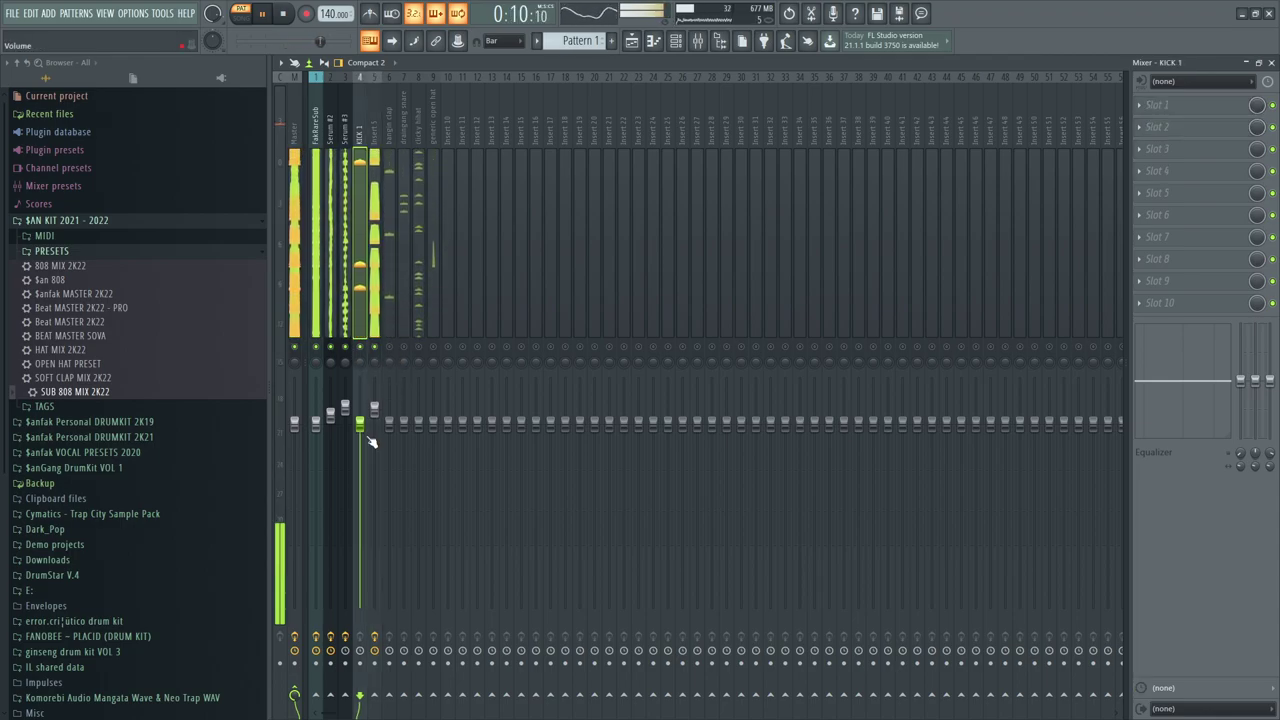
click(389, 313)
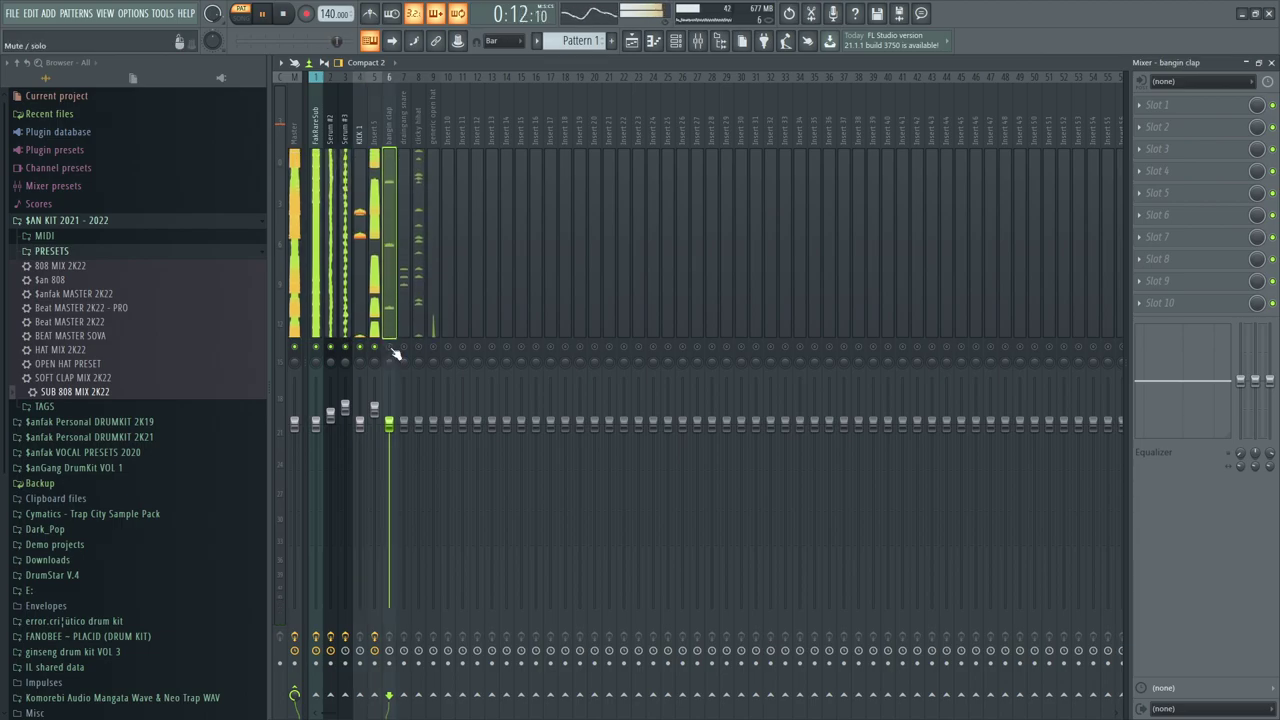
drag(390, 424, 390, 435)
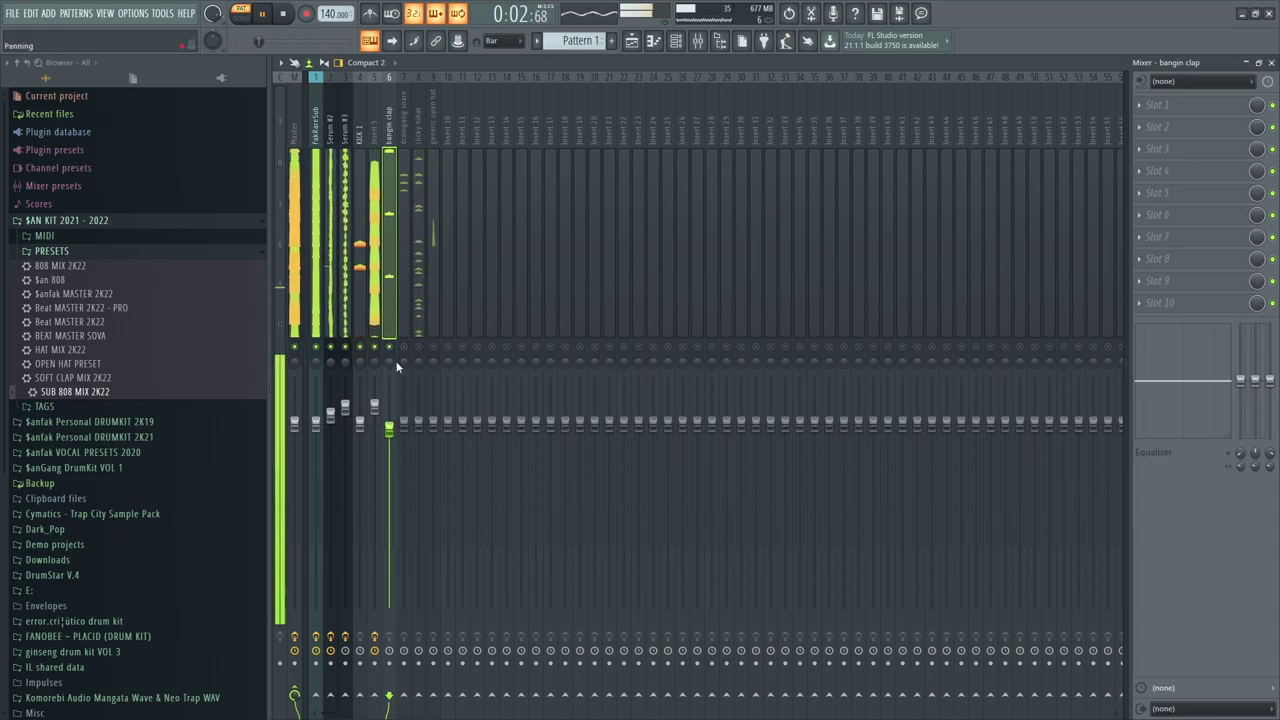
Unmute the draingang snare track and lower its volume to 86%
click(405, 428)
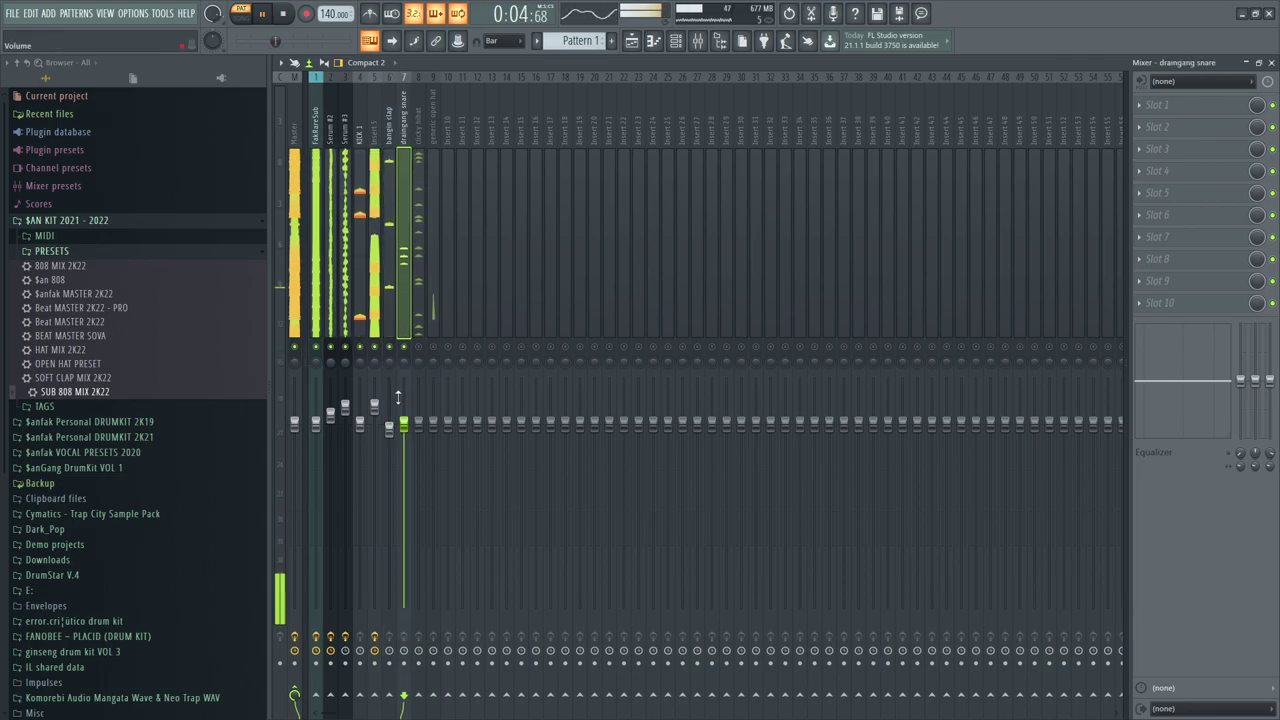
scroll(407, 430, down, 5)
scroll(405, 430, up, 1)
scroll(408, 457, down, 2)
scroll(407, 458, up, 1)
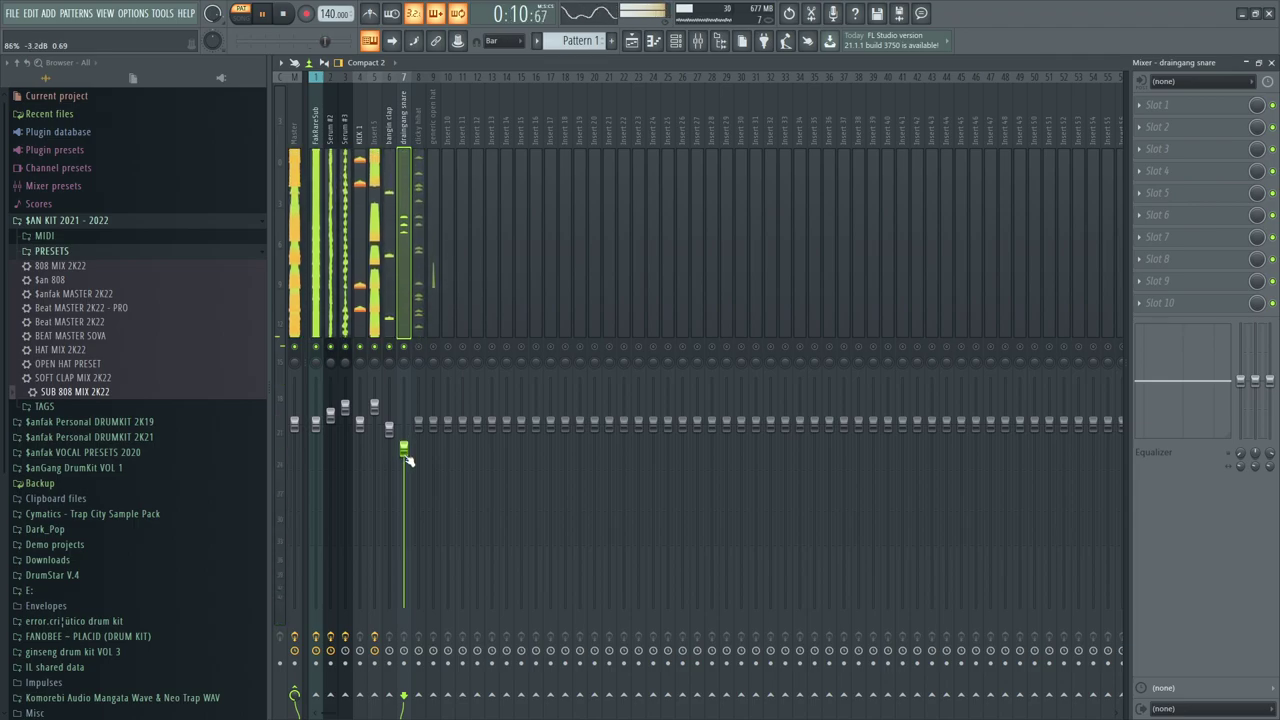
Apply HAT MIX 2K22 to the clicky hihat track and OPEN HAT PRESET to the generic open hat track, and lower the open hat's volume
click(423, 299)
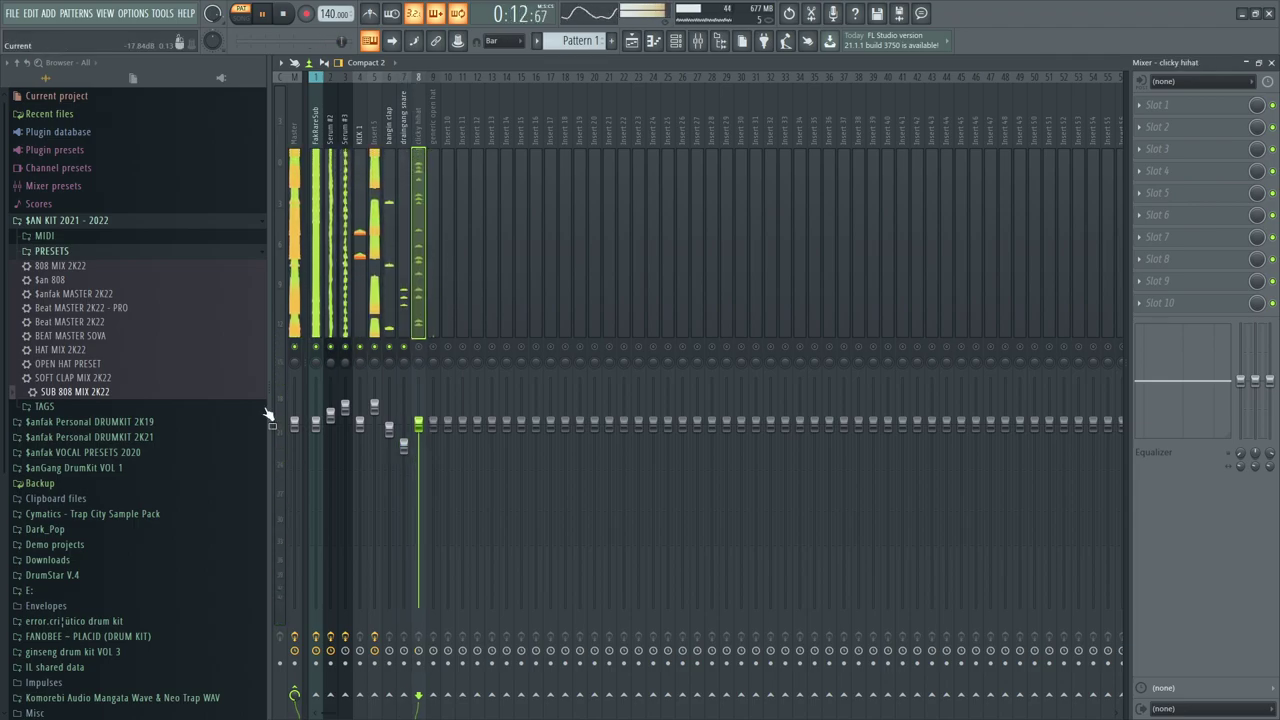
drag(60, 349, 424, 305)
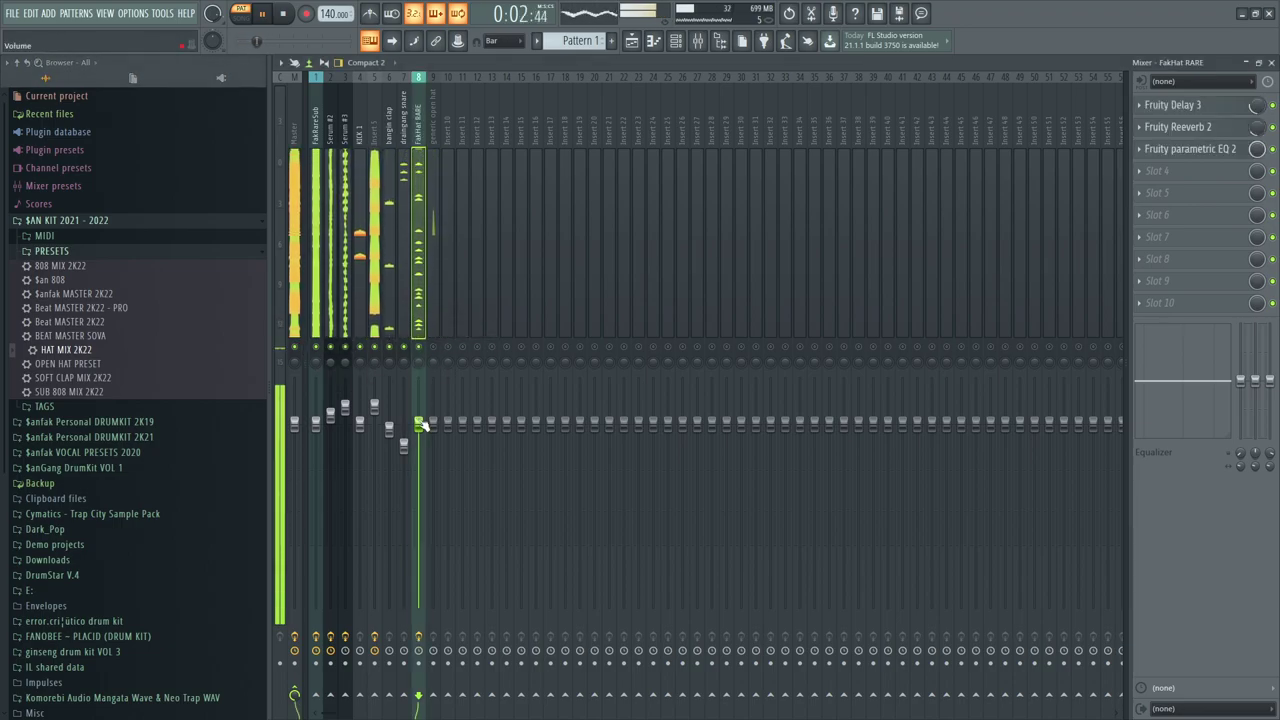
click(434, 296)
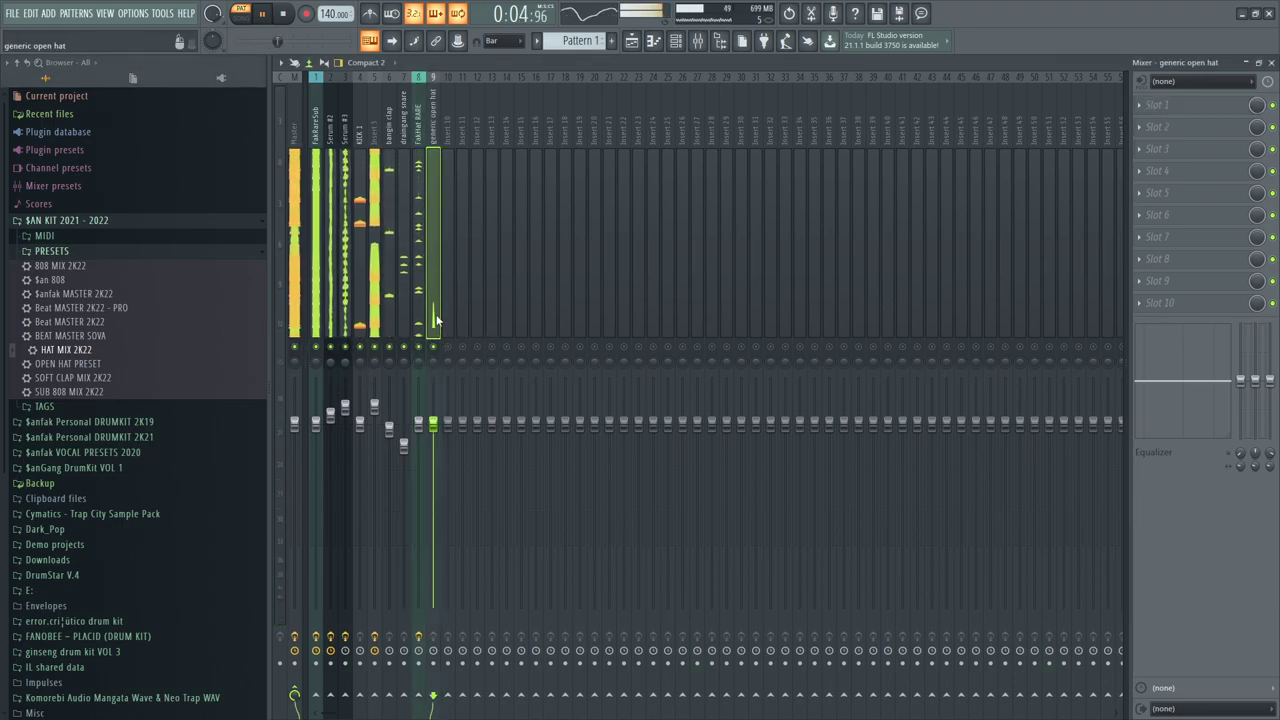
right_click(434, 330)
right_click(433, 346)
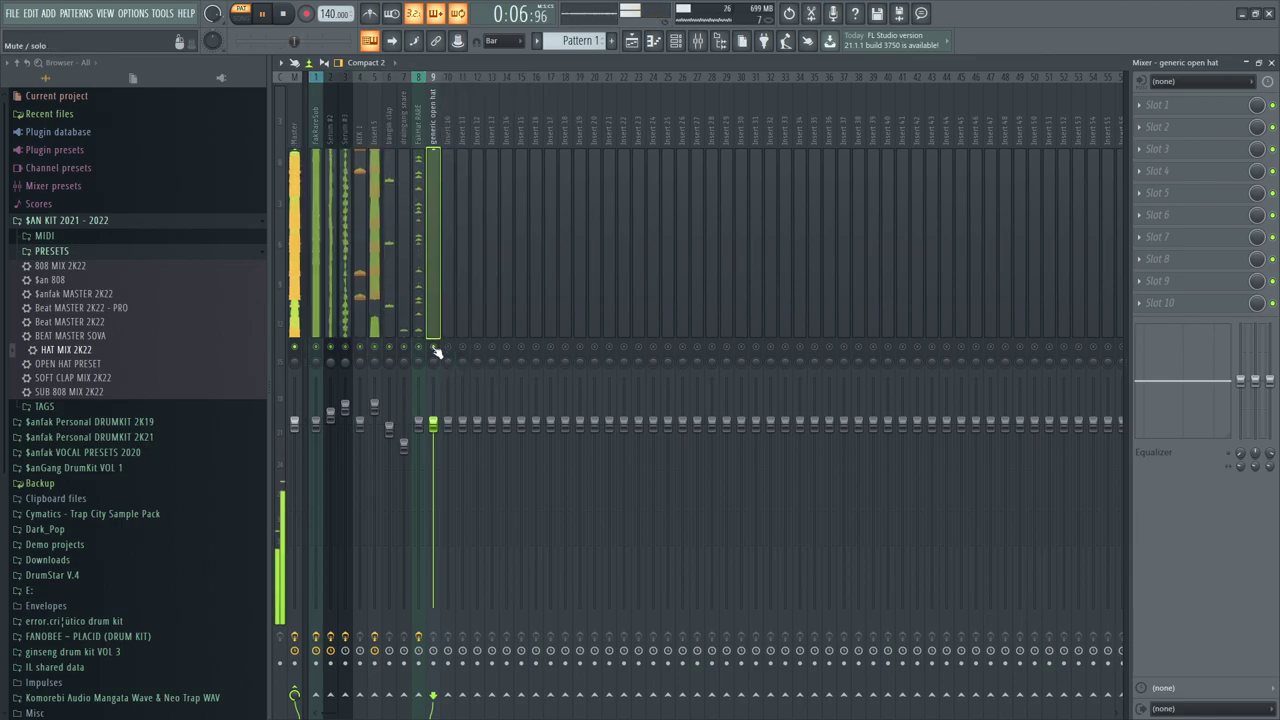
right_click(433, 346)
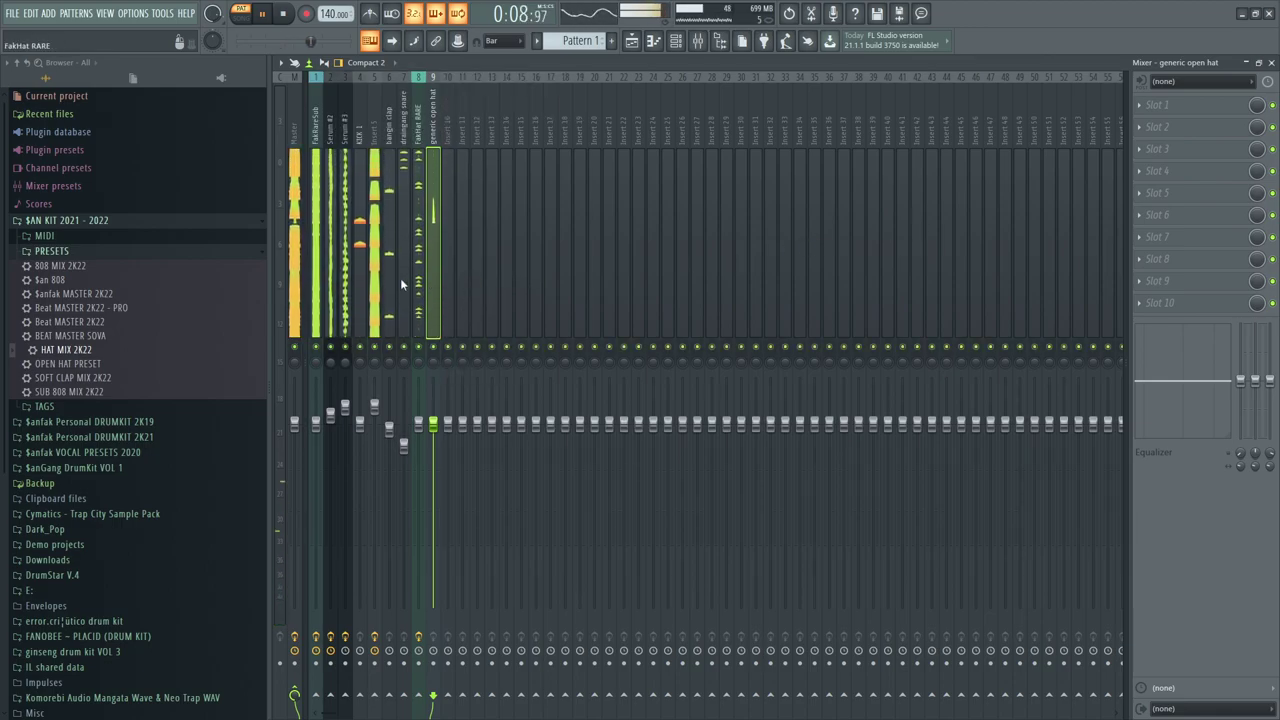
drag(70, 364, 434, 290)
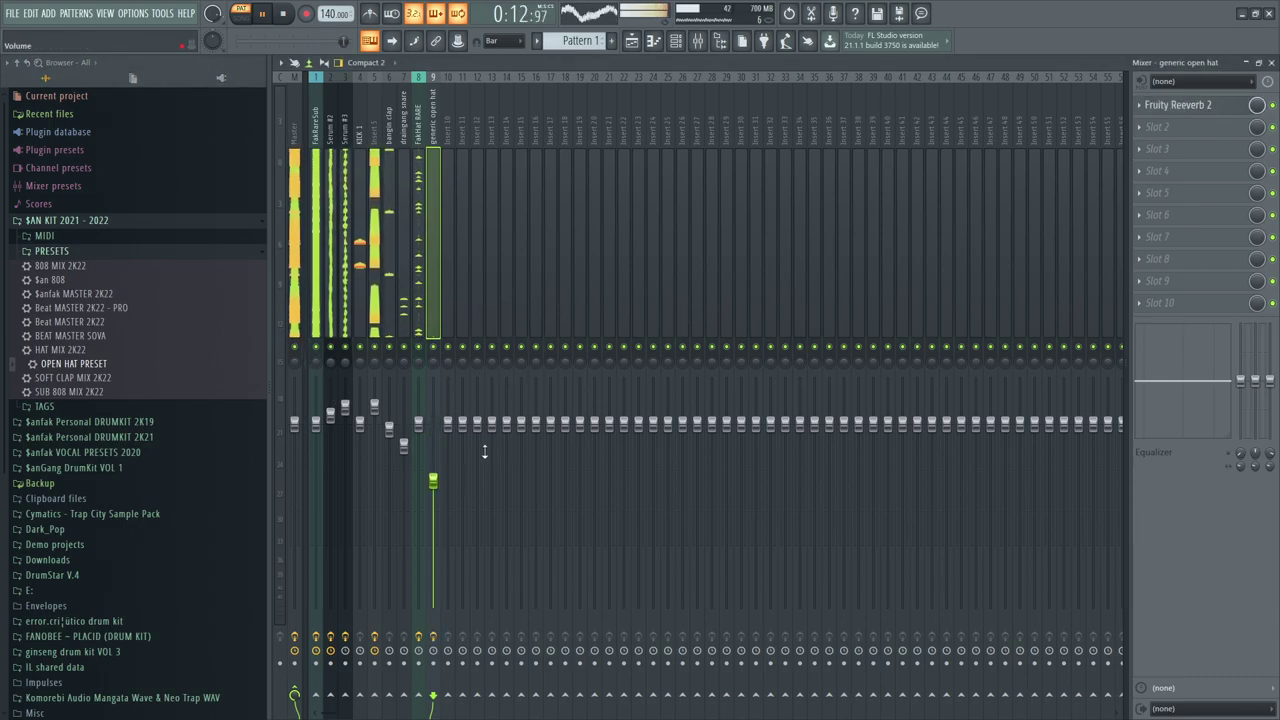
Raise the generic open hat track's volume to 92%
drag(434, 476, 434, 456)
right_click(435, 455)
click(445, 457)
scroll(438, 424, down, 2)
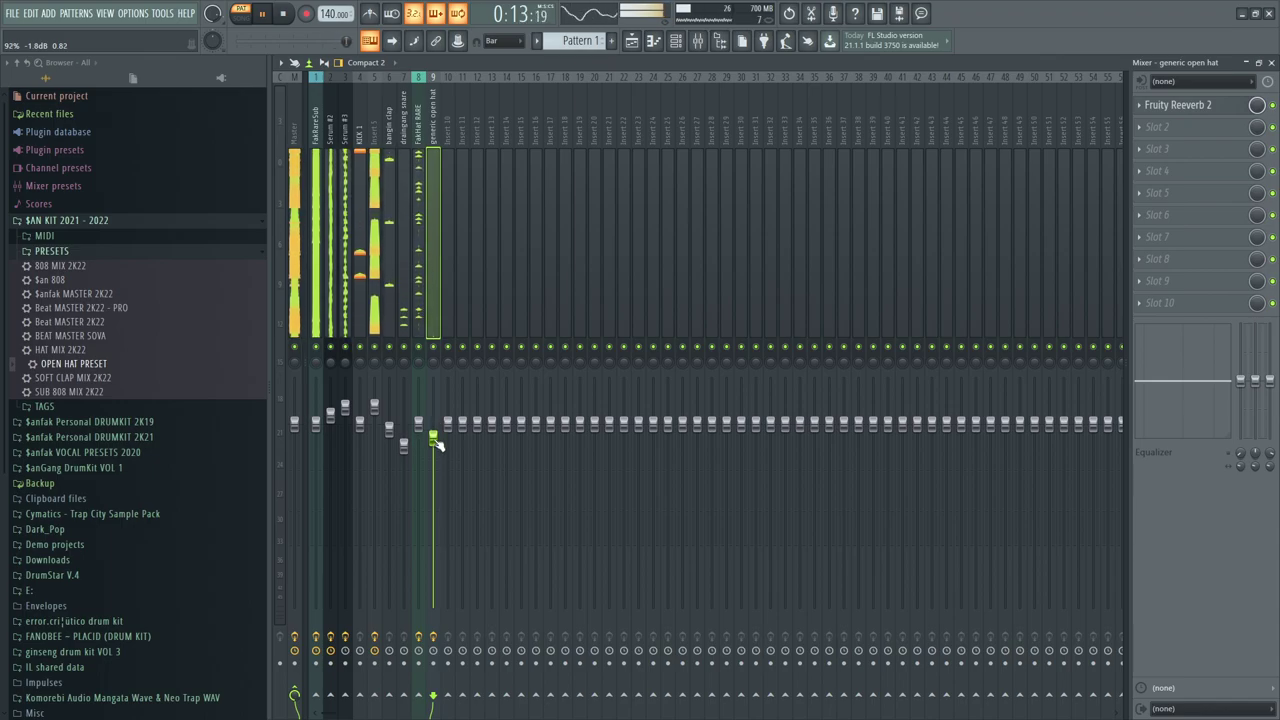
Open the playlist and split Pattern 1 by channel into separate patterns
click(631, 40)
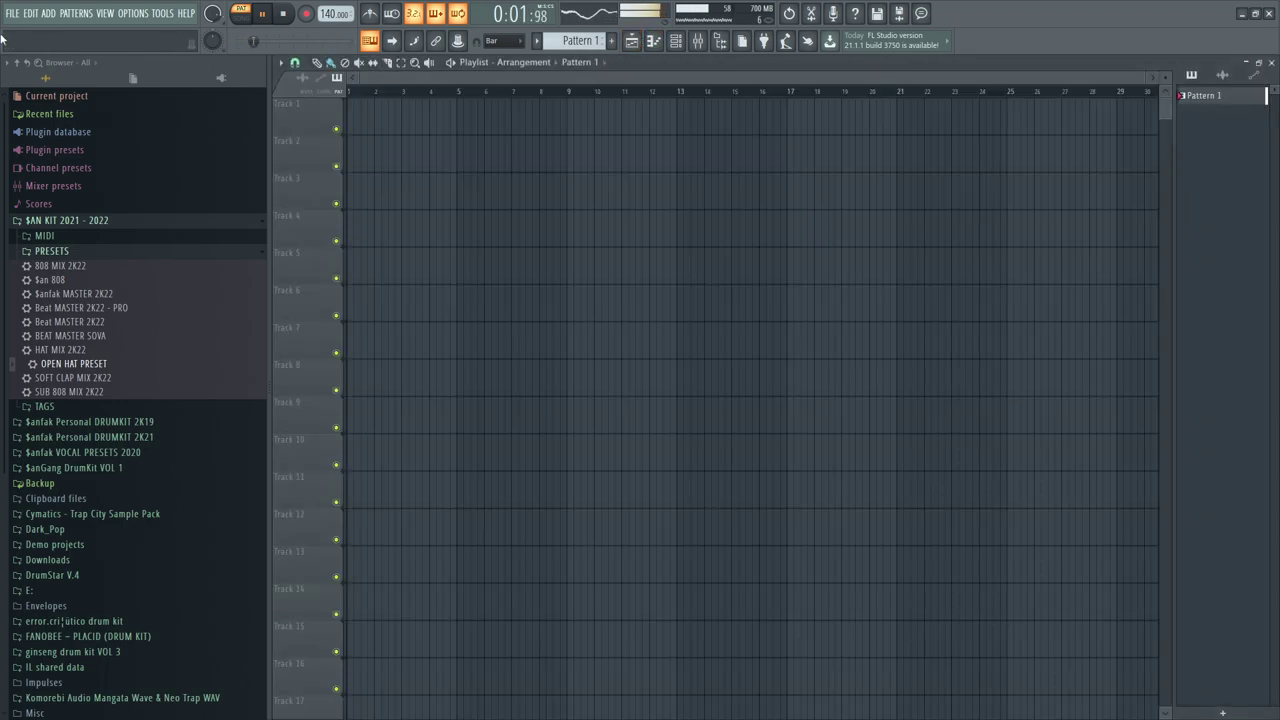
click(665, 45)
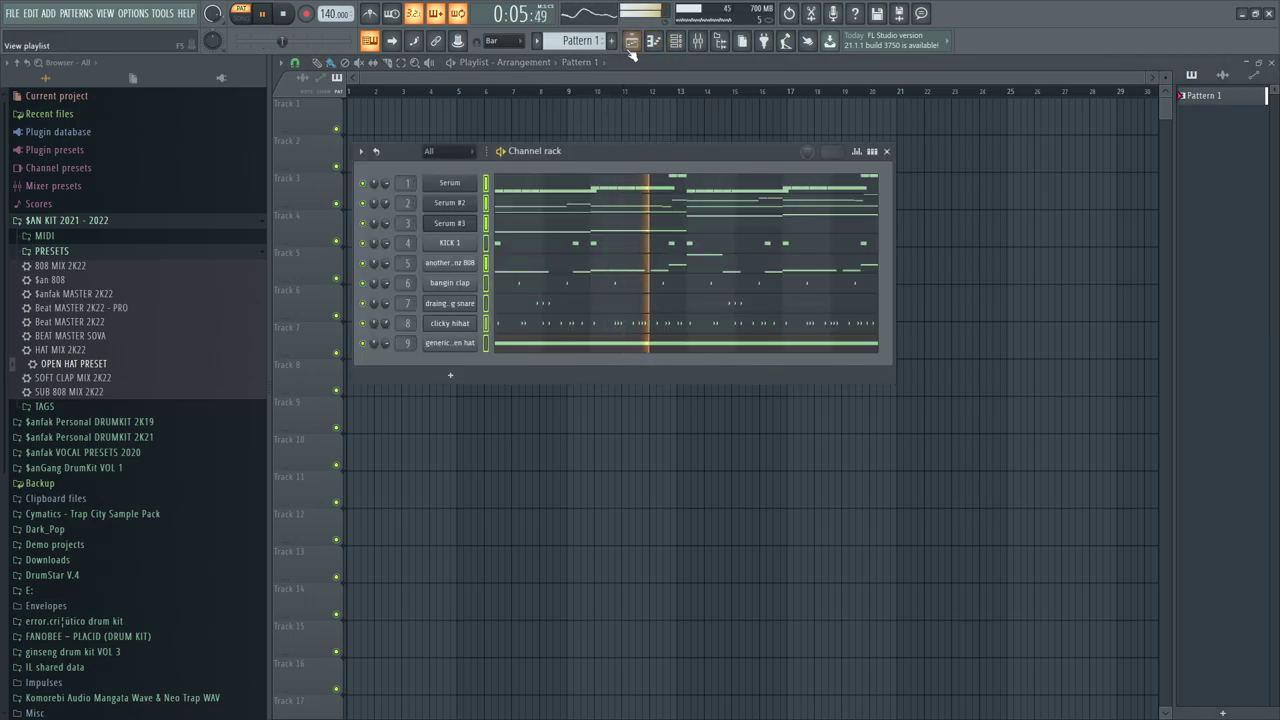
right_click(1222, 88)
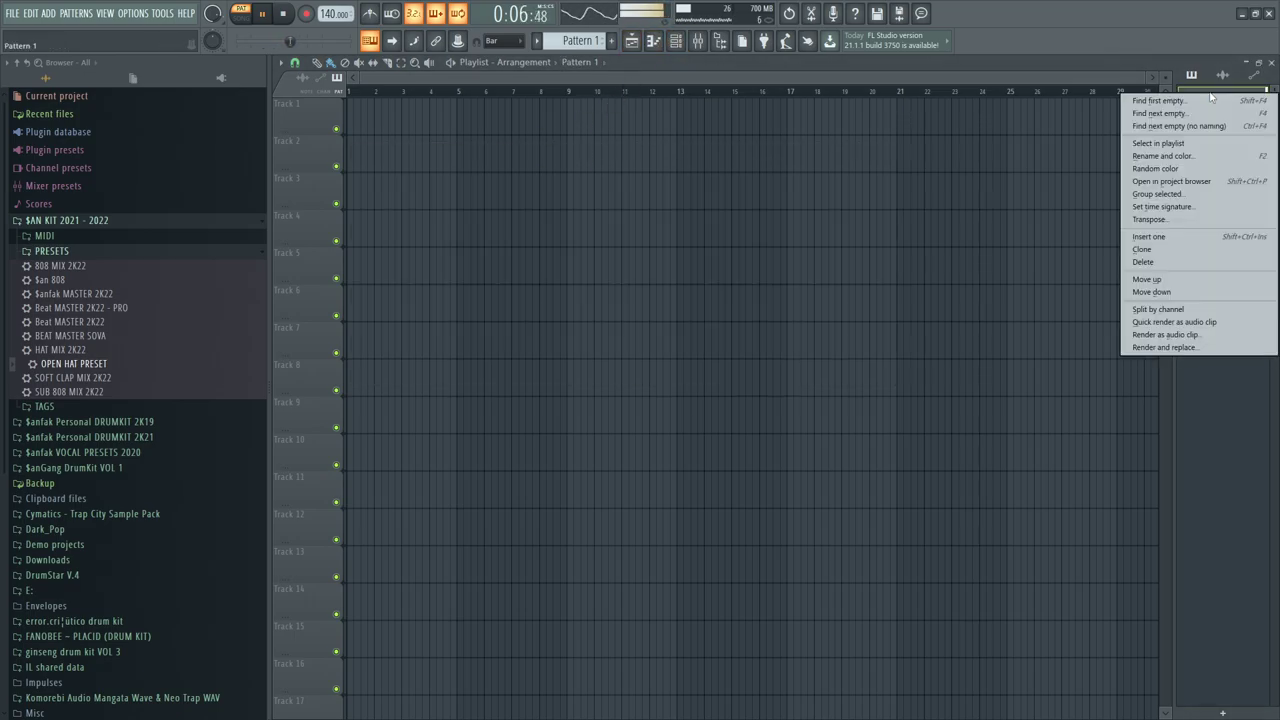
click(1160, 309)
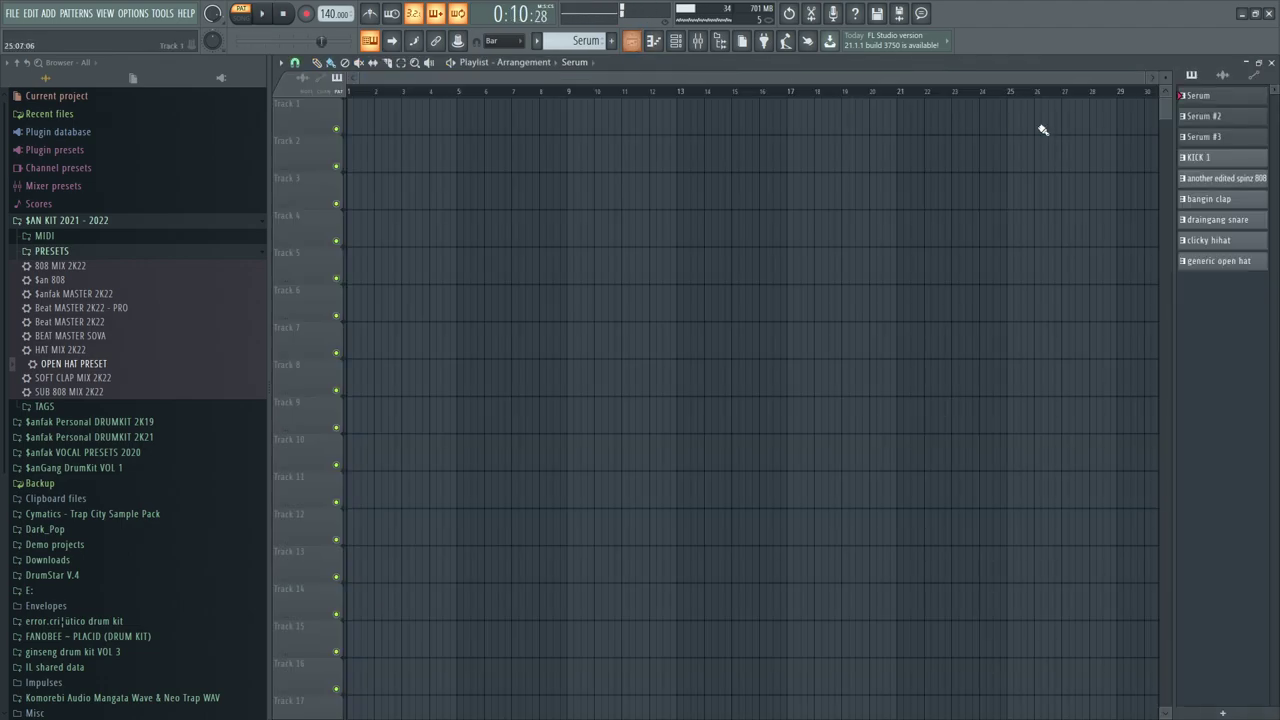
Place the Serum, Serum #2 and Serum #3 patterns at bar 1 on Tracks 1, 2 and 3
click(490, 124)
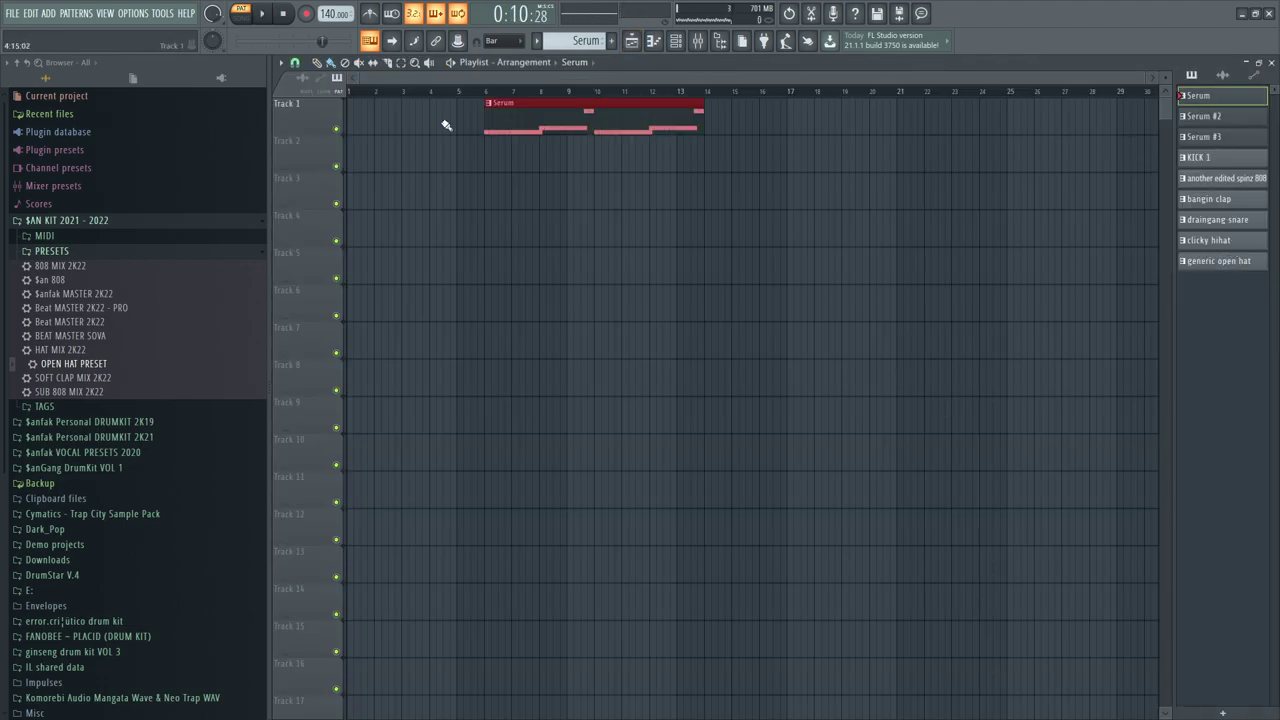
drag(589, 110, 401, 114)
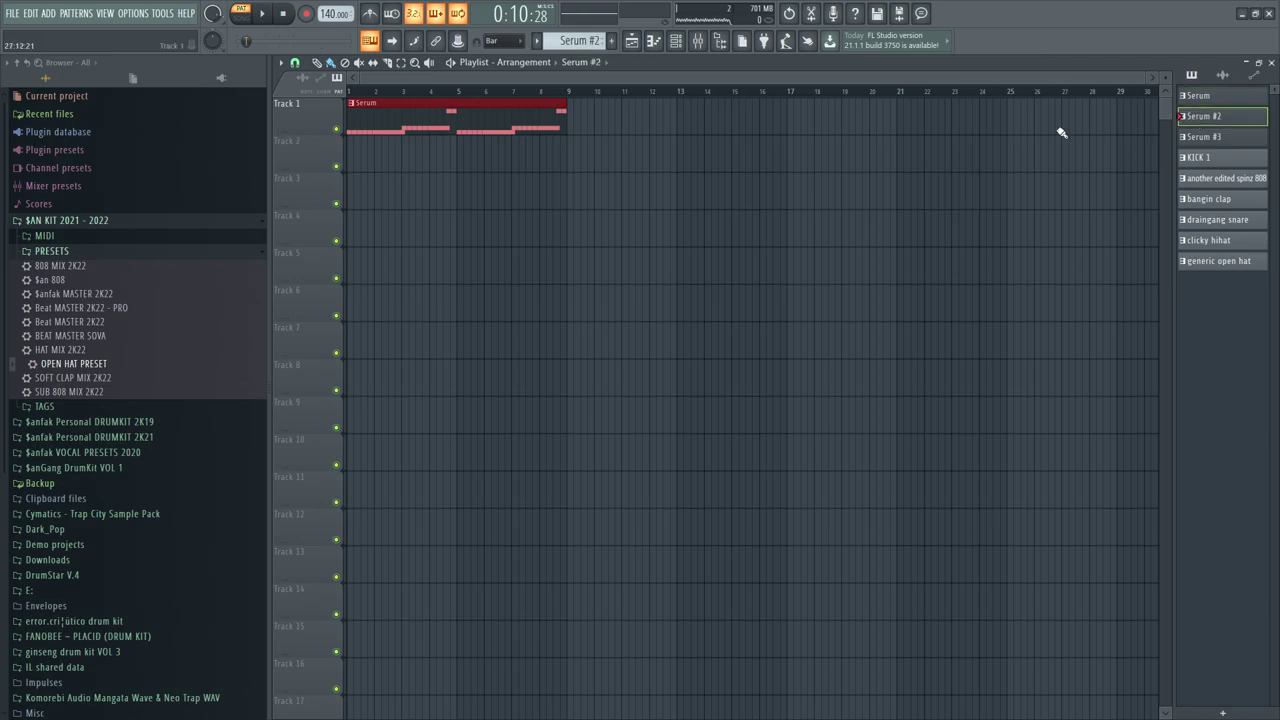
click(406, 168)
drag(406, 168, 351, 160)
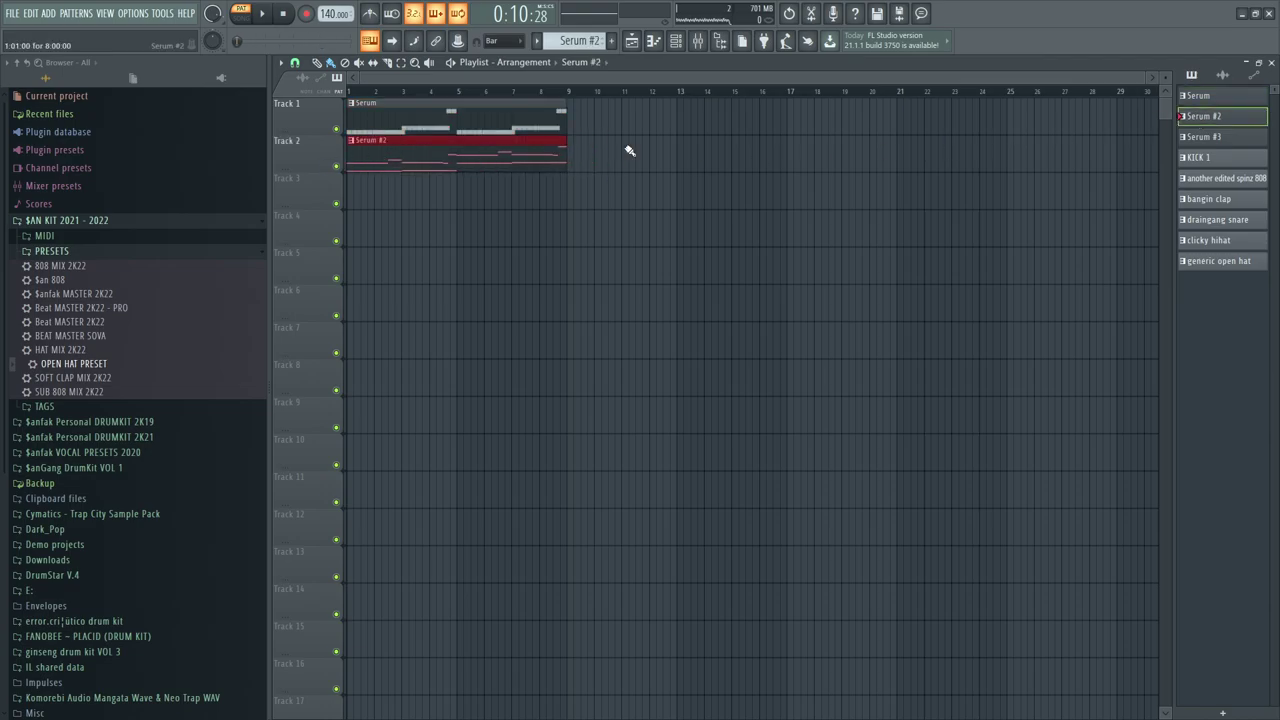
click(344, 197)
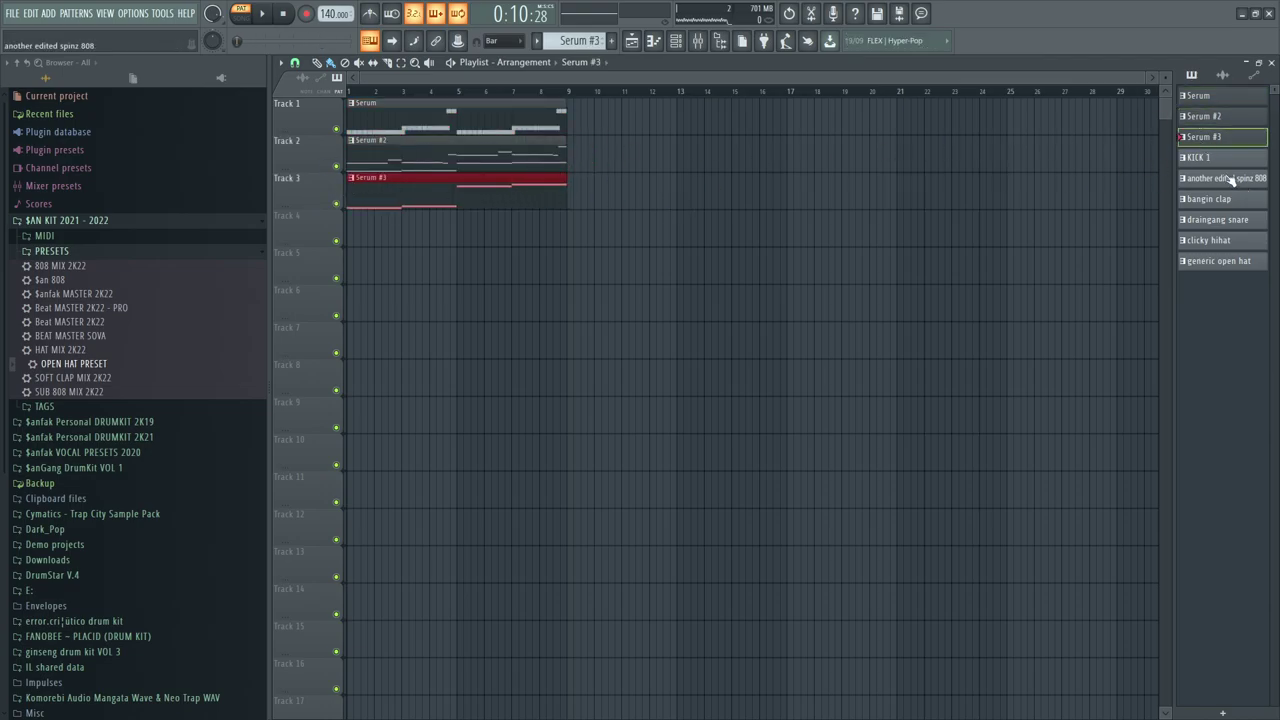
Place the KICK 1, another edited spinz 808 and bangin clap patterns at bar 1 on Tracks 4, 5 and 6
click(336, 241)
click(381, 230)
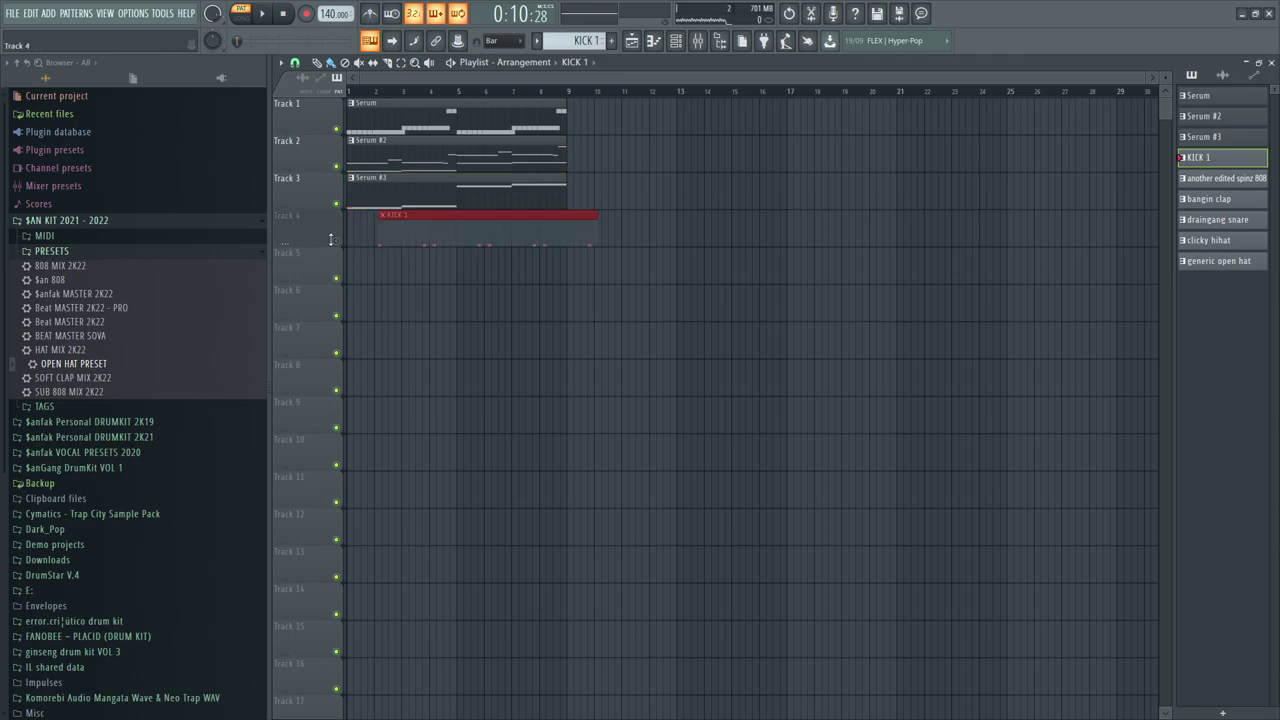
drag(341, 249, 349, 235)
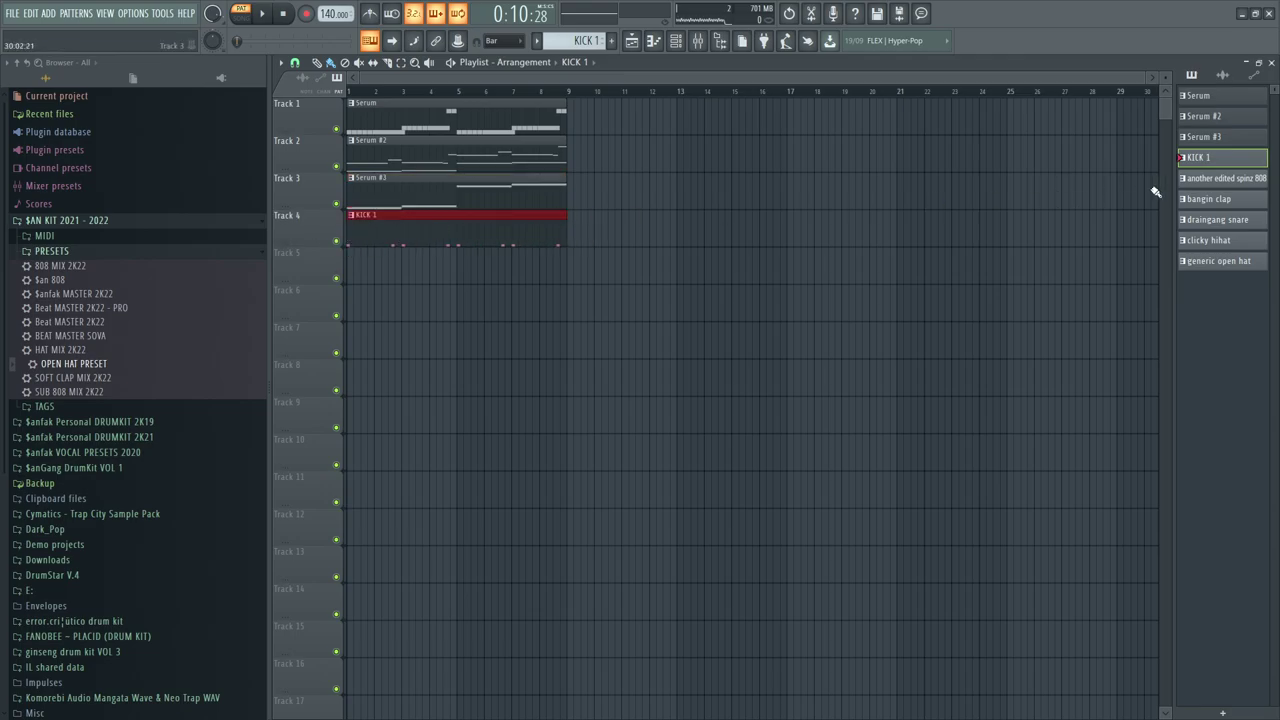
click(352, 270)
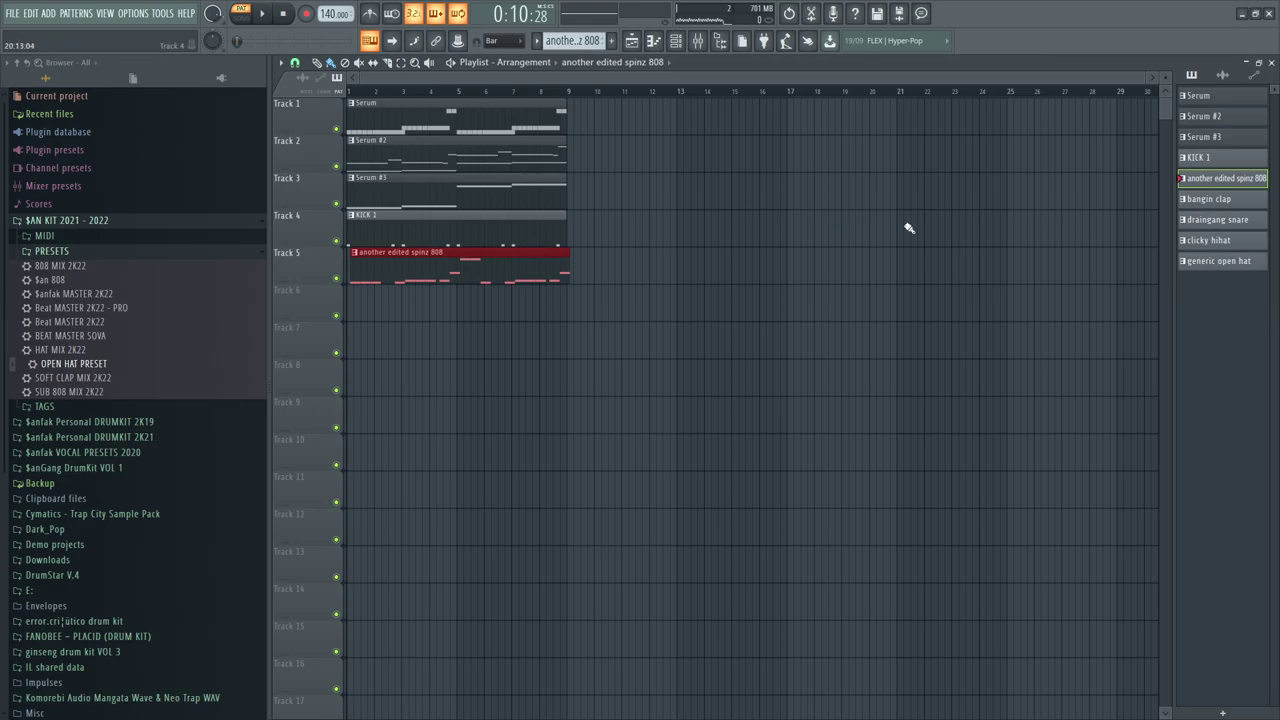
drag(421, 311, 479, 296)
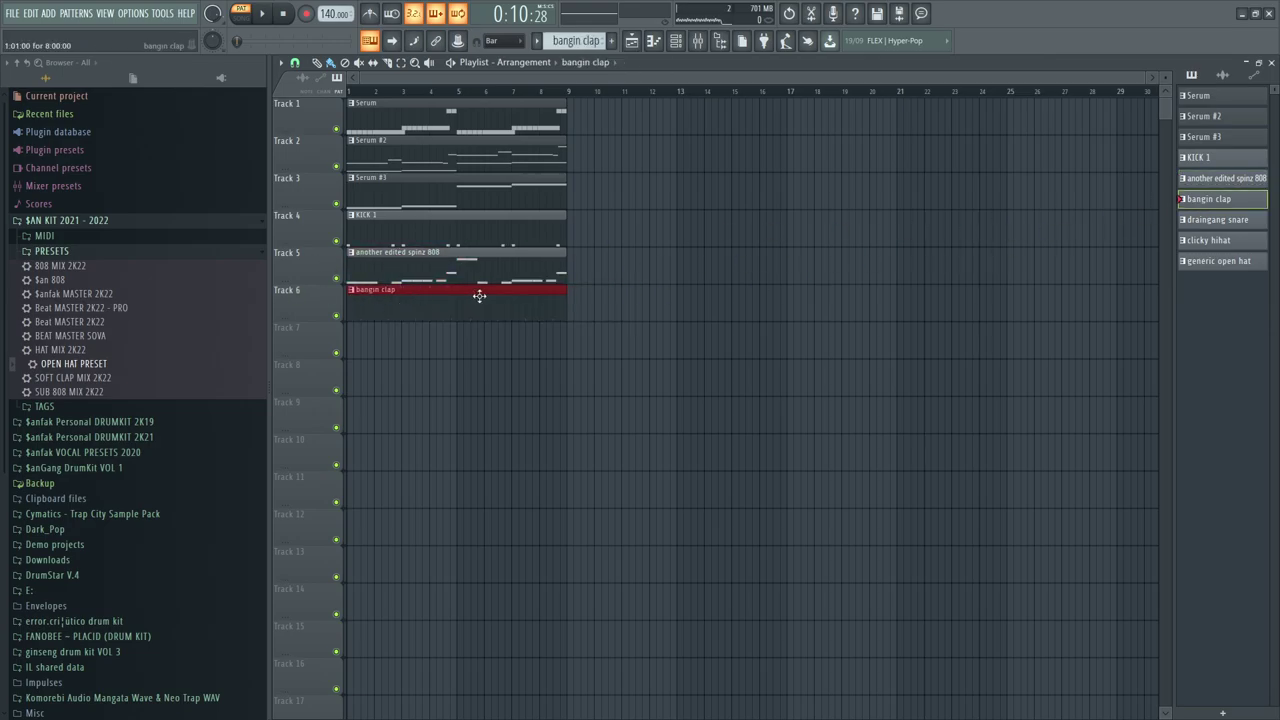
Set the playlist snap to Line and place draingang snare, clicky hihat and generic open hat at bar 1 on Tracks 7, 8 and 9
click(363, 343)
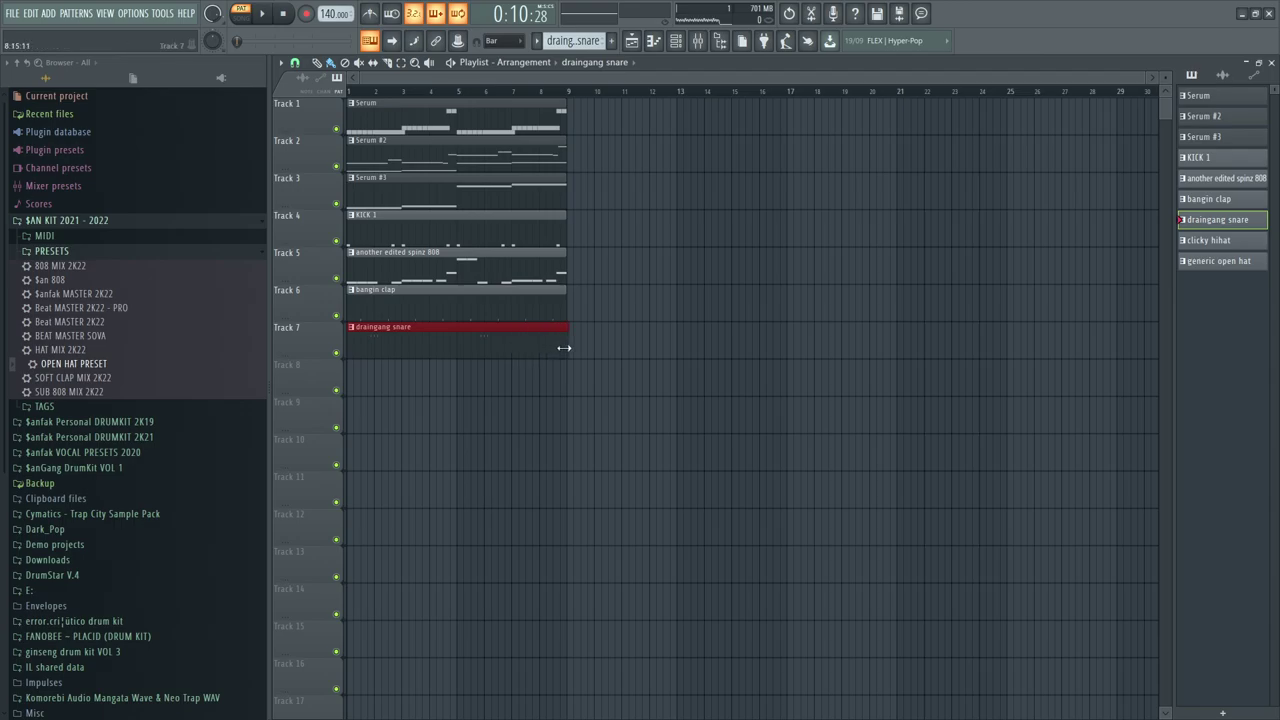
click(294, 62)
click(310, 117)
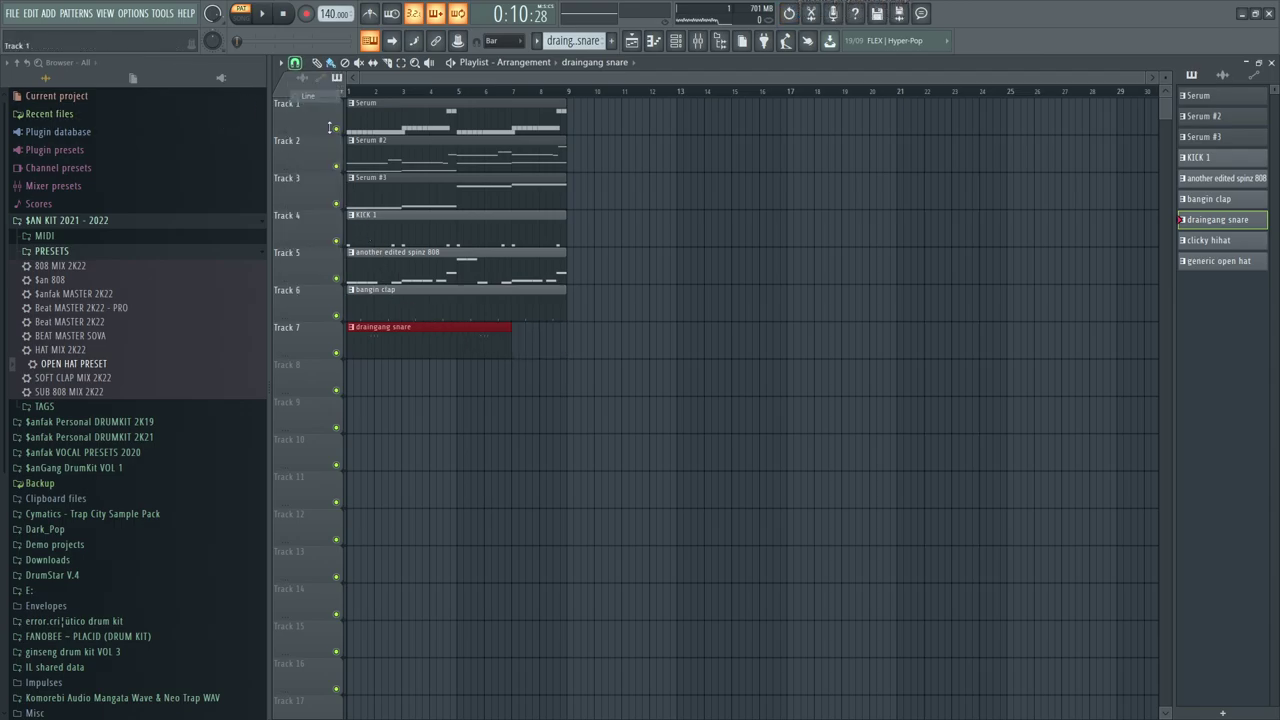
click(417, 300)
click(384, 268)
click(352, 140)
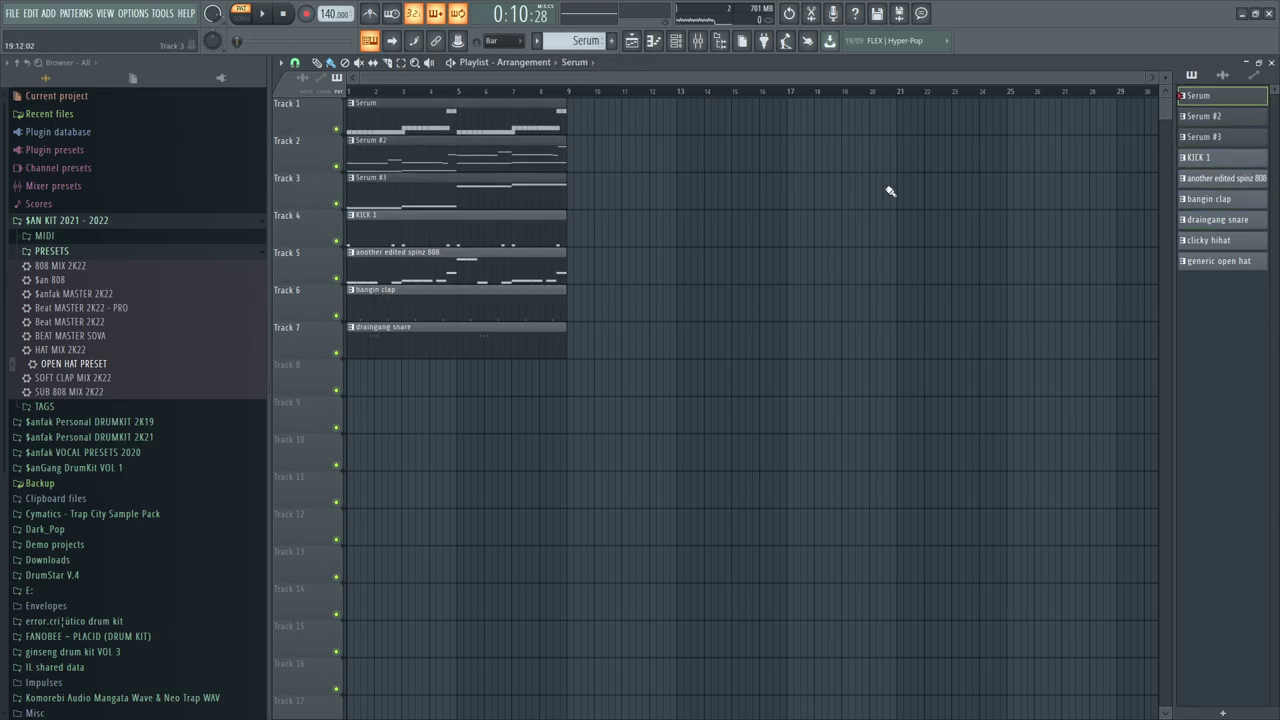
drag(1218, 241, 320, 370)
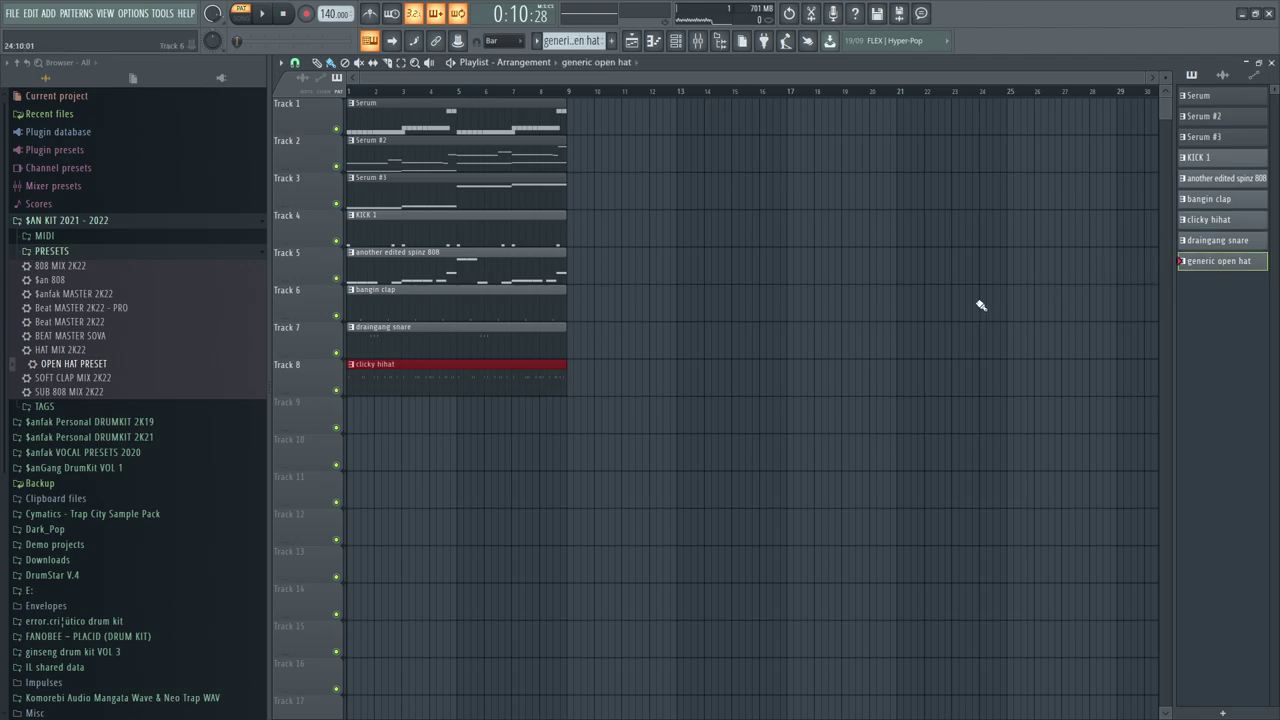
drag(412, 420, 369, 414)
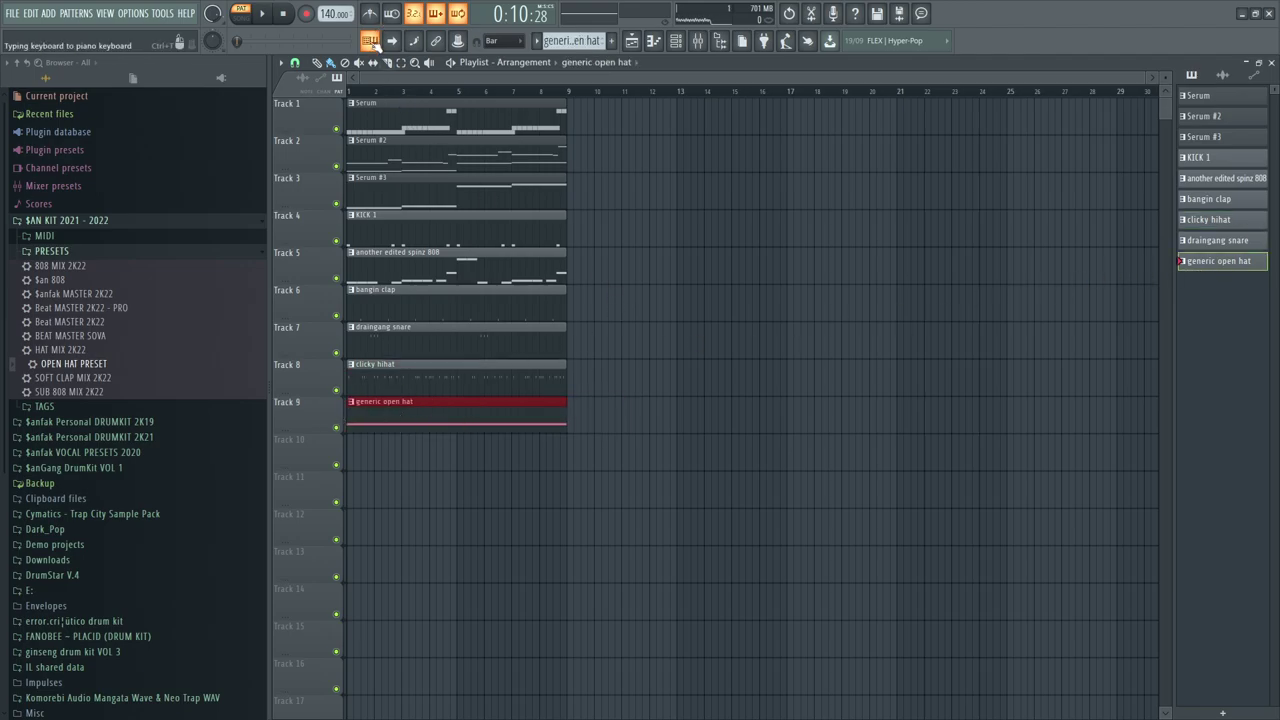
Select all nine pattern clips and duplicate them end to end until the arrangement reaches bar 89
drag(794, 543, 323, 78)
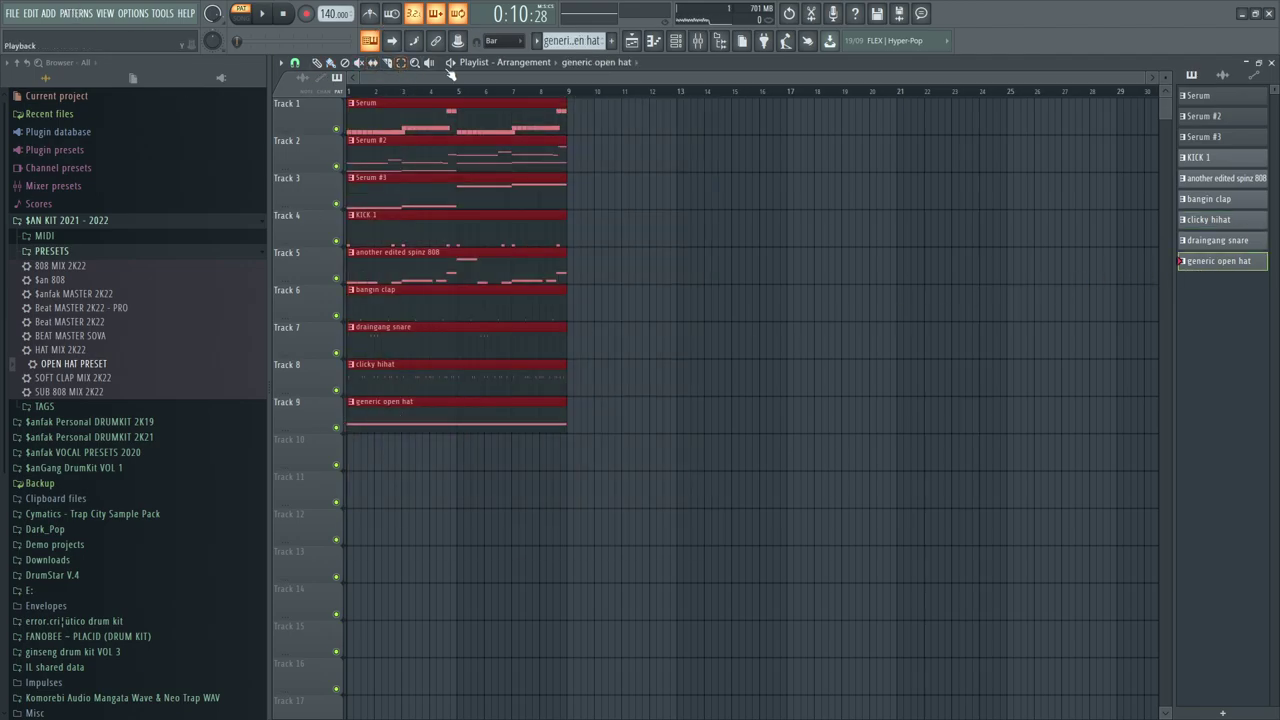
key(ctrl+b)
key(ctrl+b)
key(ctrl+b)
key(ctrl+b)
key(ctrl+b)
key(ctrl+b)
key(ctrl+b)
key(ctrl+b)
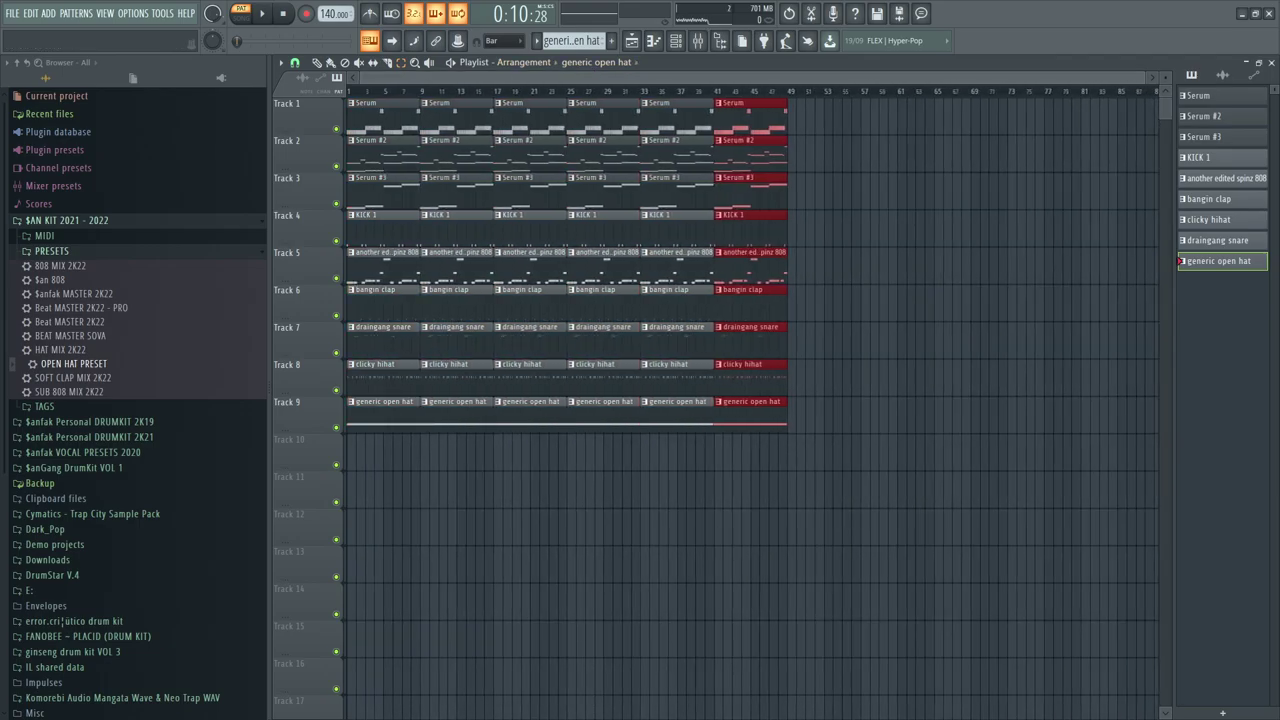
key(ctrl+b)
key(ctrl+b)
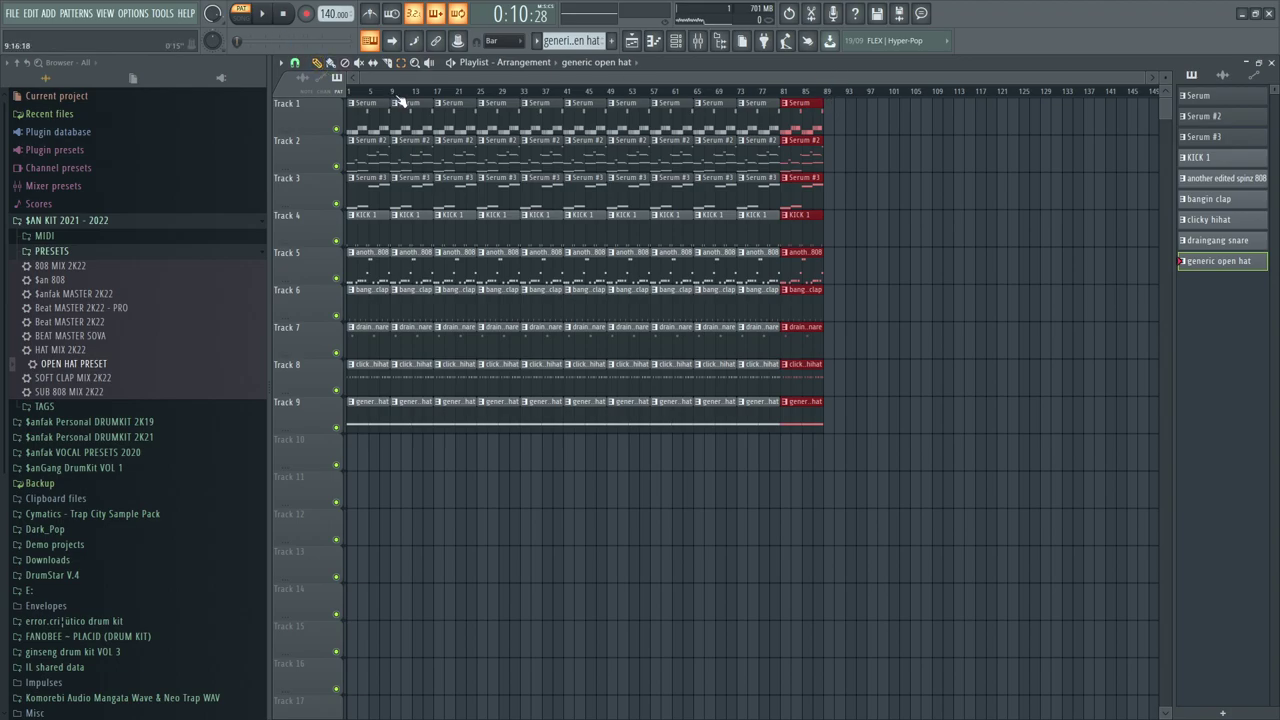
Deselect the clips, switch to song mode and start playback from the beginning
drag(397, 97, 220, 78)
key(ctrl+d)
key(space)
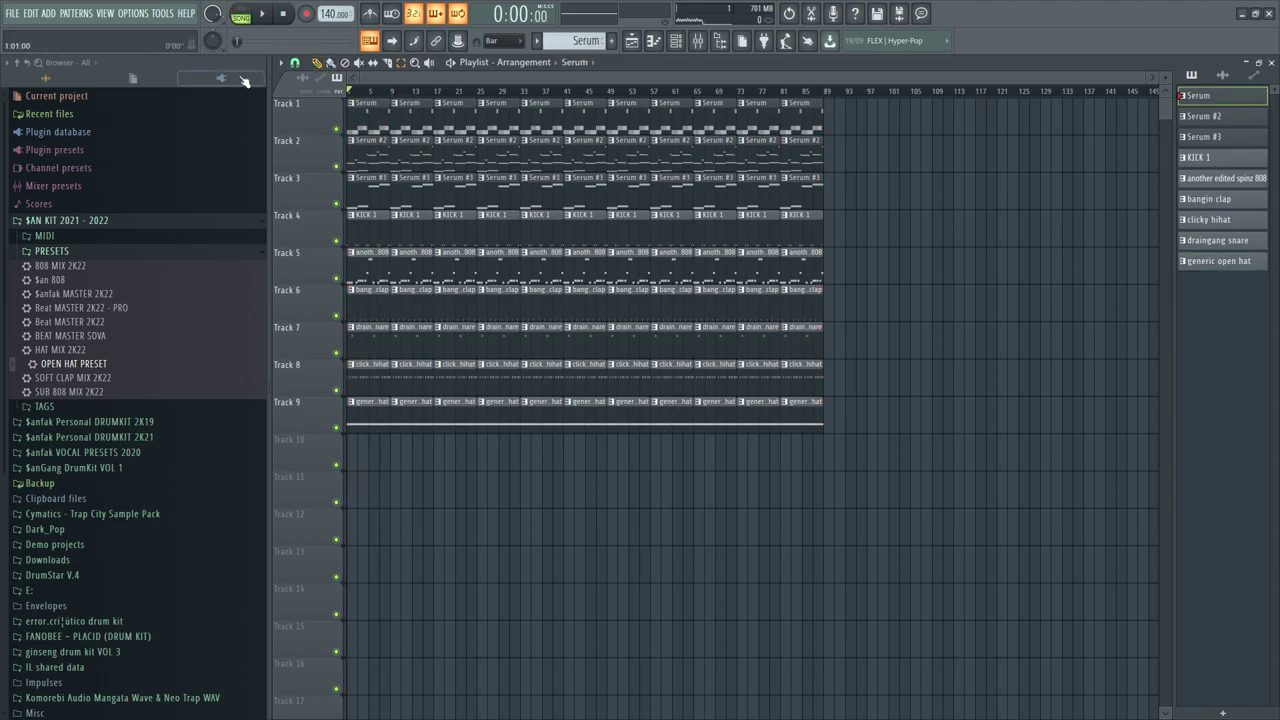
drag(1146, 78, 898, 78)
scroll(486, 76, down, 1)
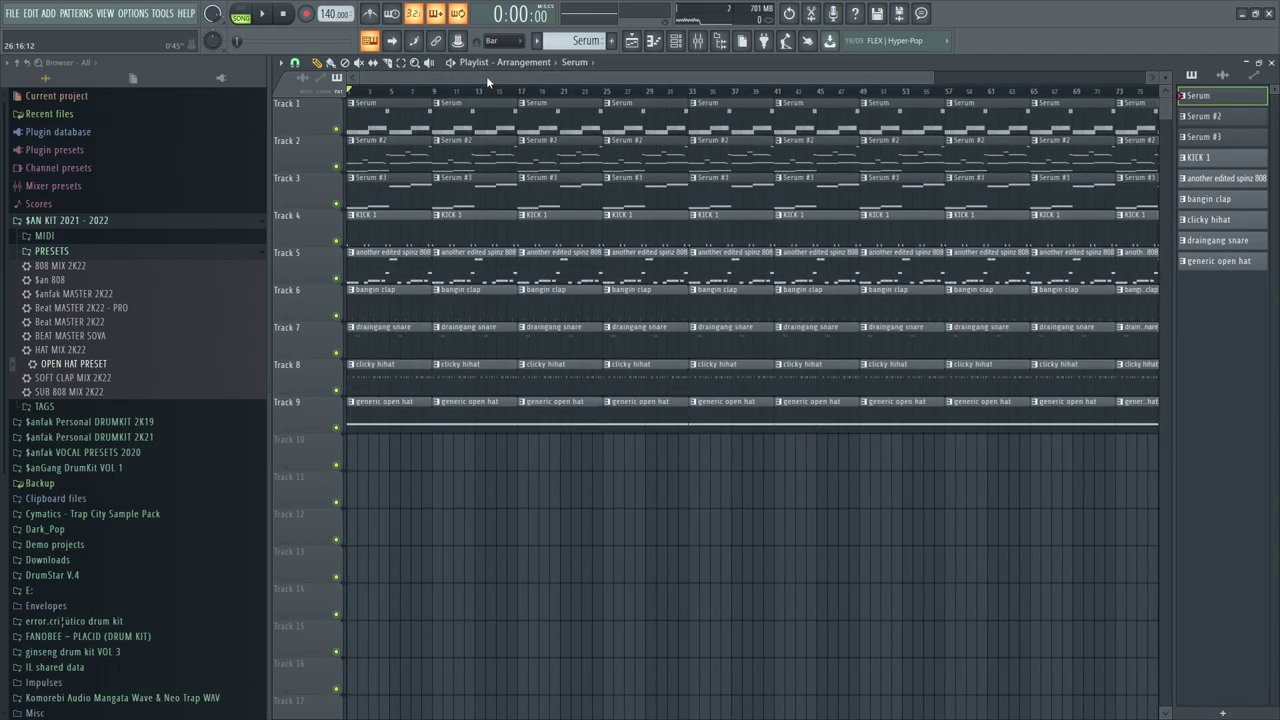
key(space)
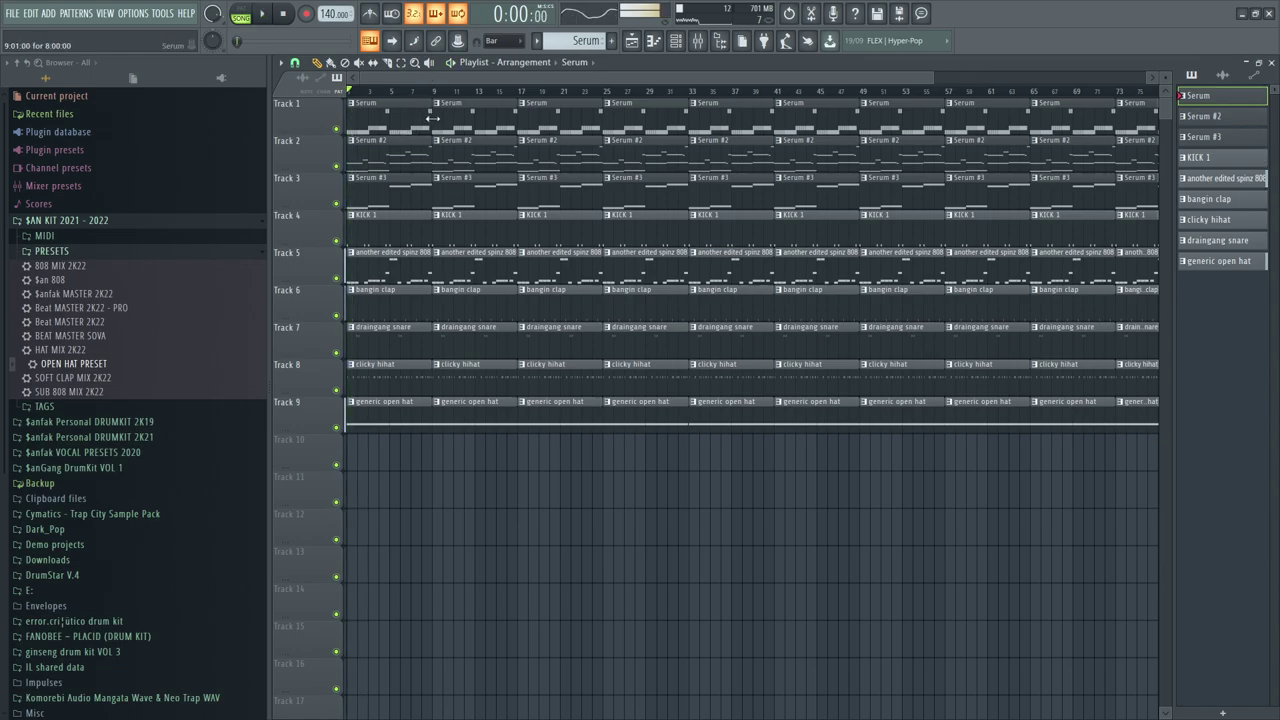
Delete every clip except Serum #2 from the first eight bars, and all drum and 808 clips starting at bar 9
right_click(388, 122)
drag(378, 220, 366, 480)
key(space)
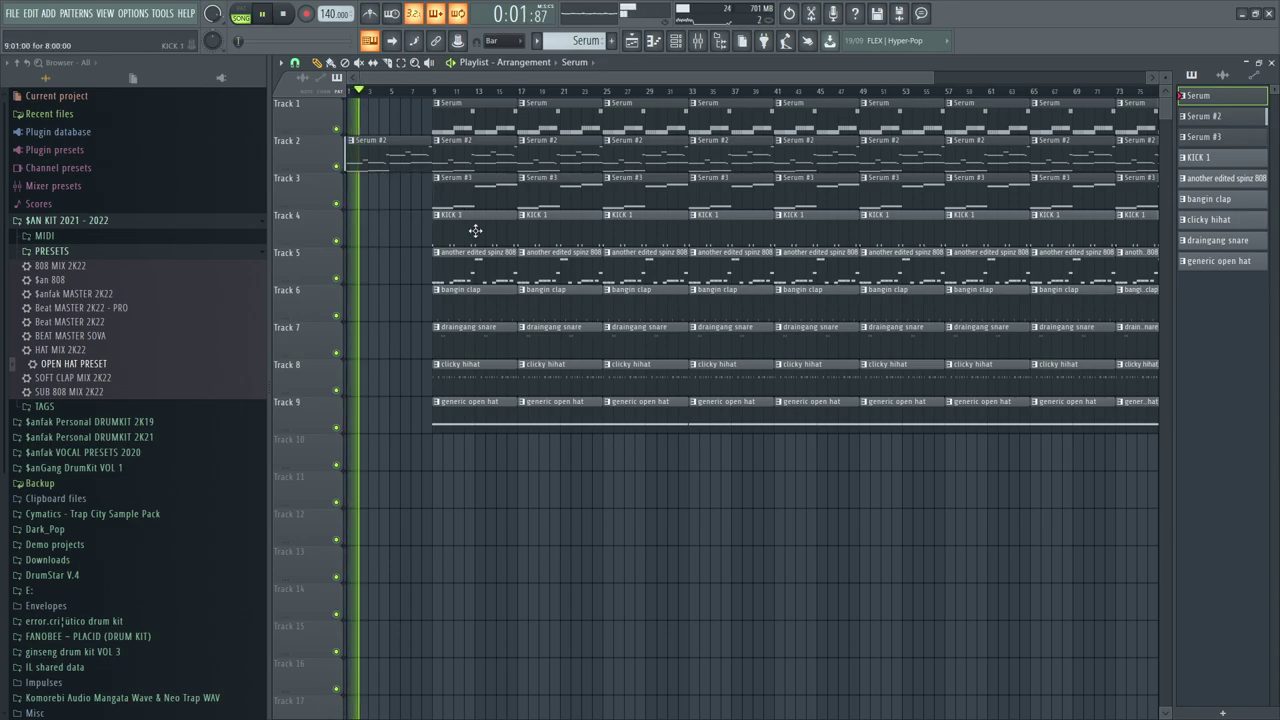
drag(475, 226, 443, 440)
key(Delete)
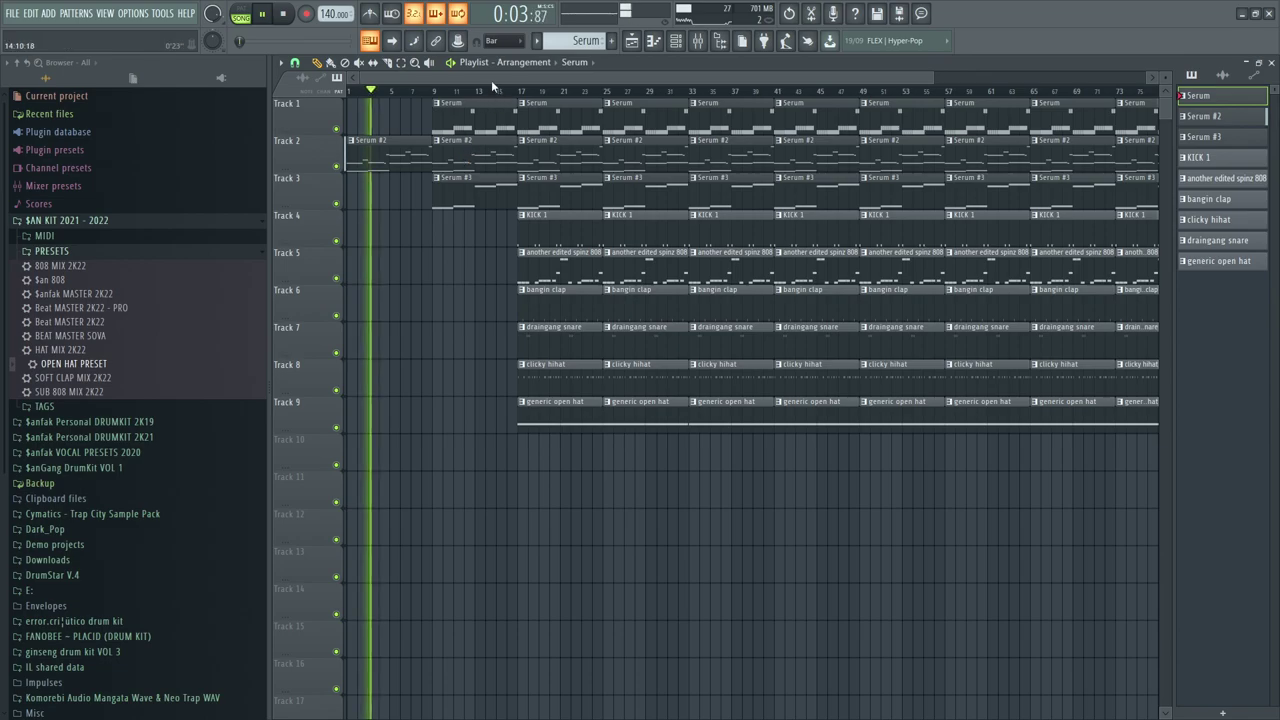
Delete the Serum clips at bars 17 and 25 and the draingang snare clip at bar 17
scroll(491, 86, down, 4)
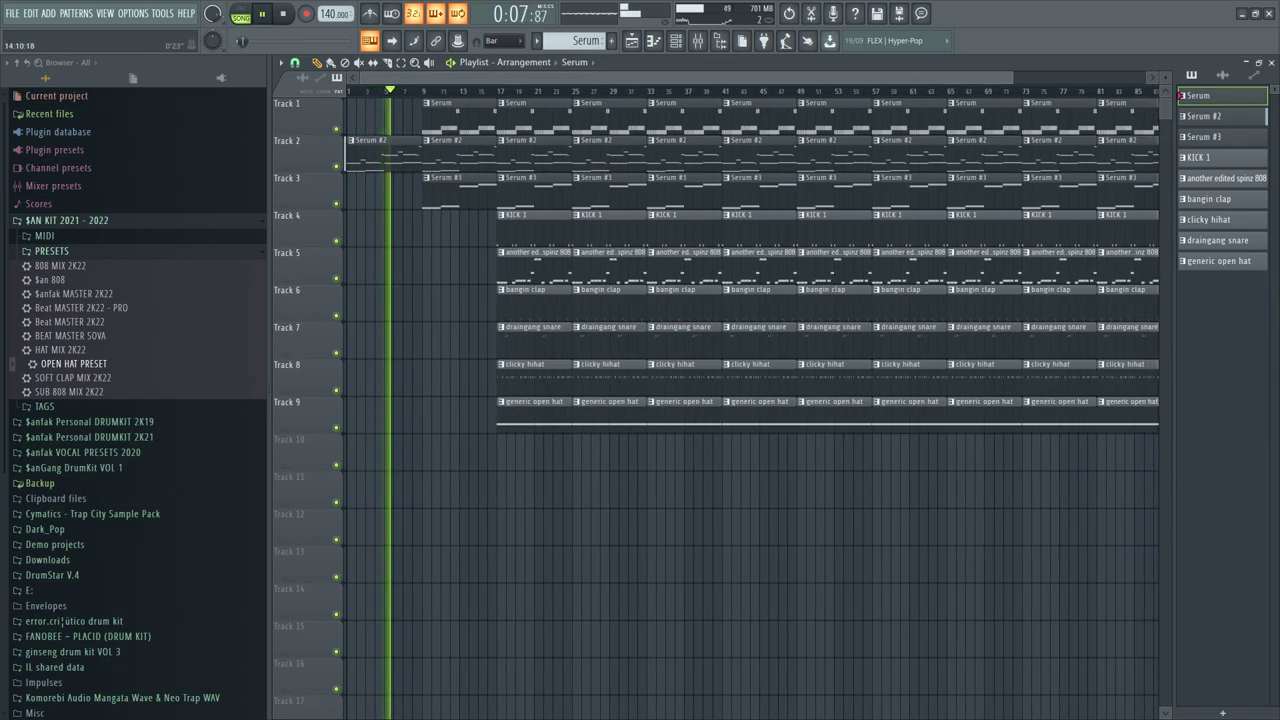
scroll(491, 86, down, 2)
scroll(491, 86, up, 2)
scroll(491, 86, down, 2)
scroll(491, 86, up, 1)
scroll(491, 86, up, 3)
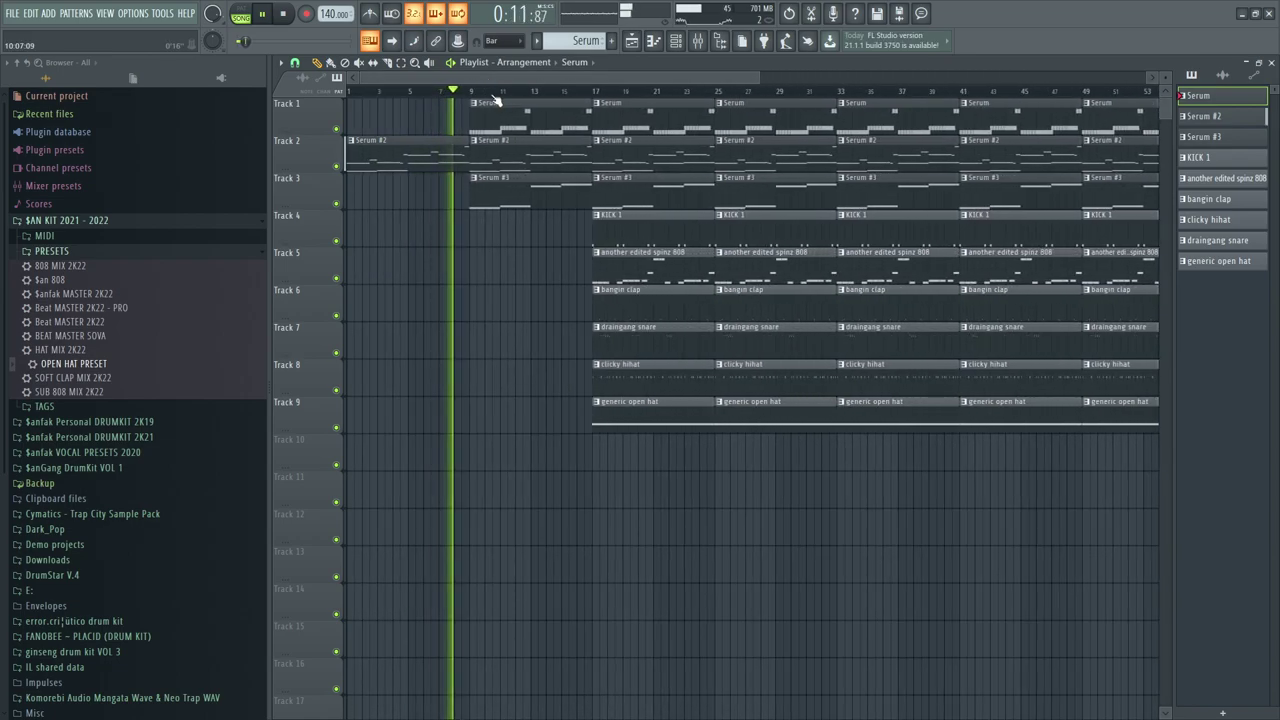
scroll(491, 88, up, 2)
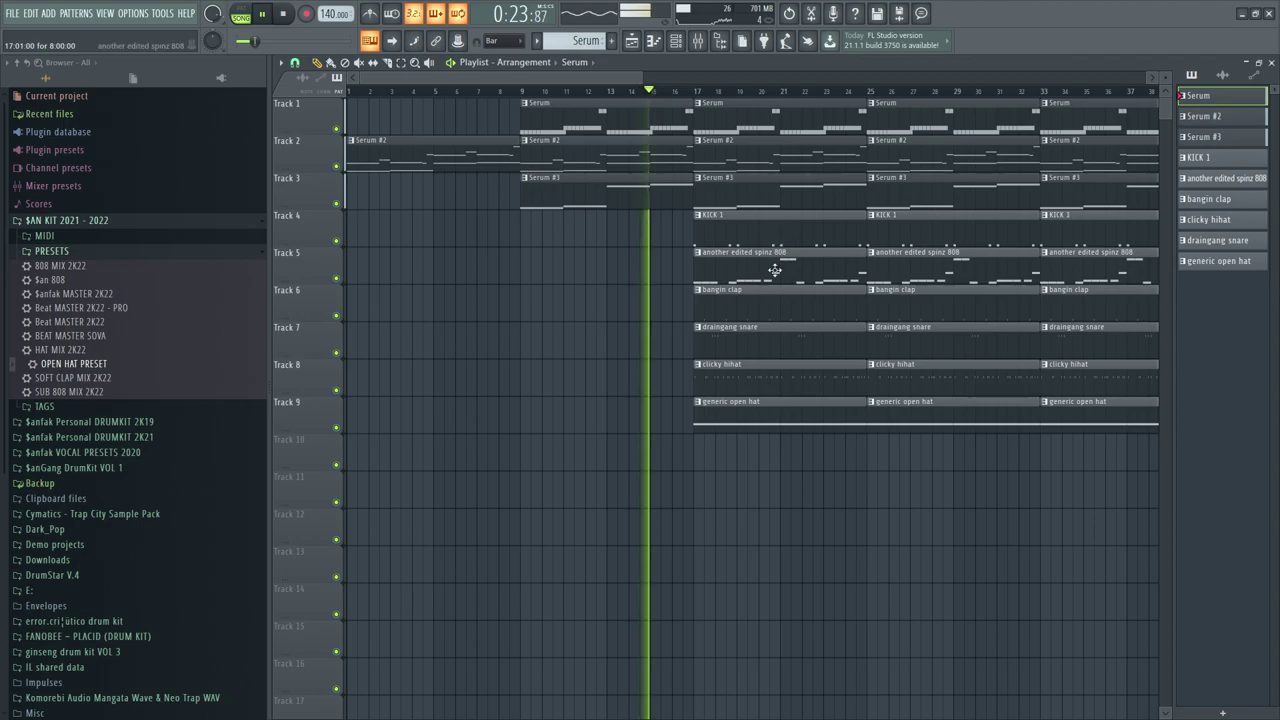
right_click(728, 127)
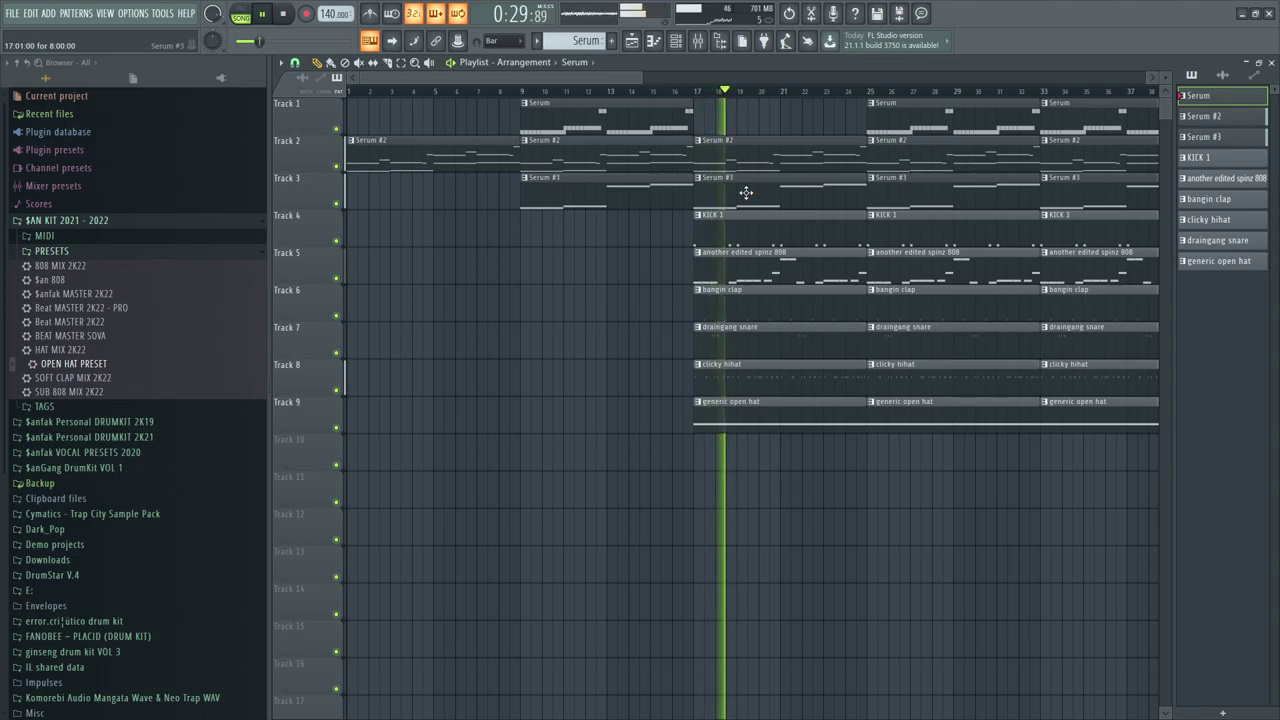
scroll(710, 340, down, 2)
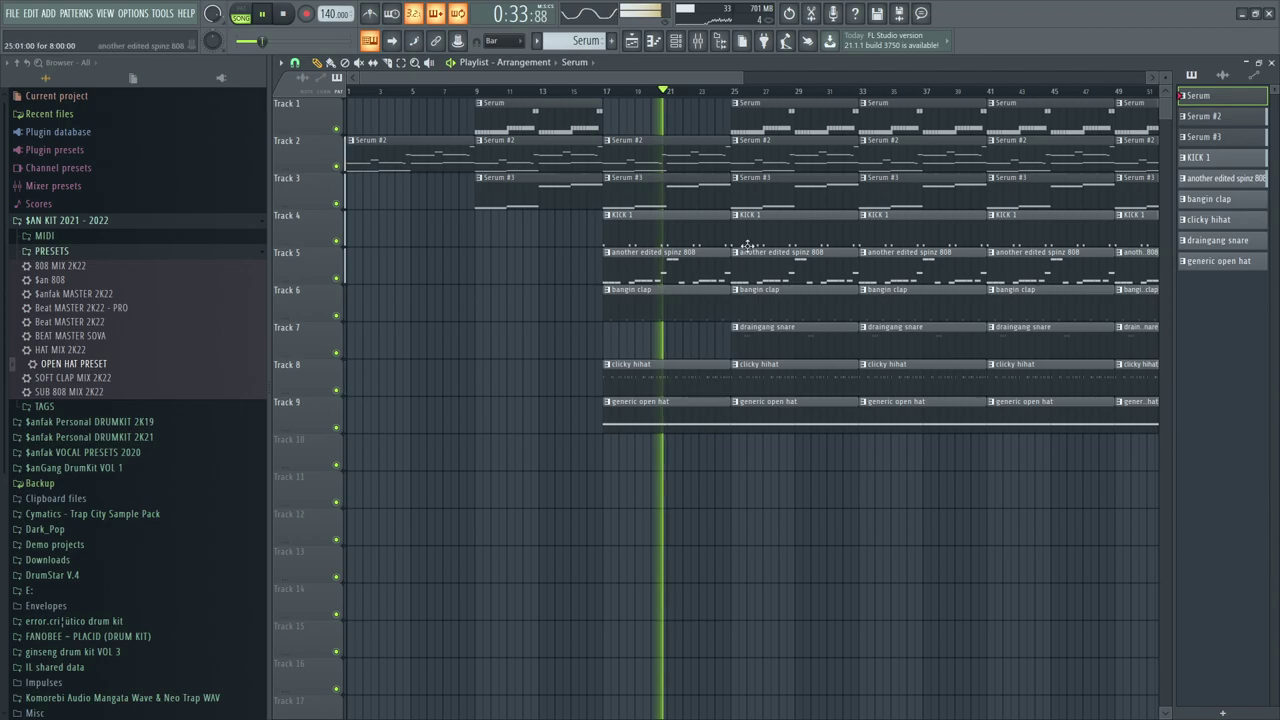
right_click(743, 132)
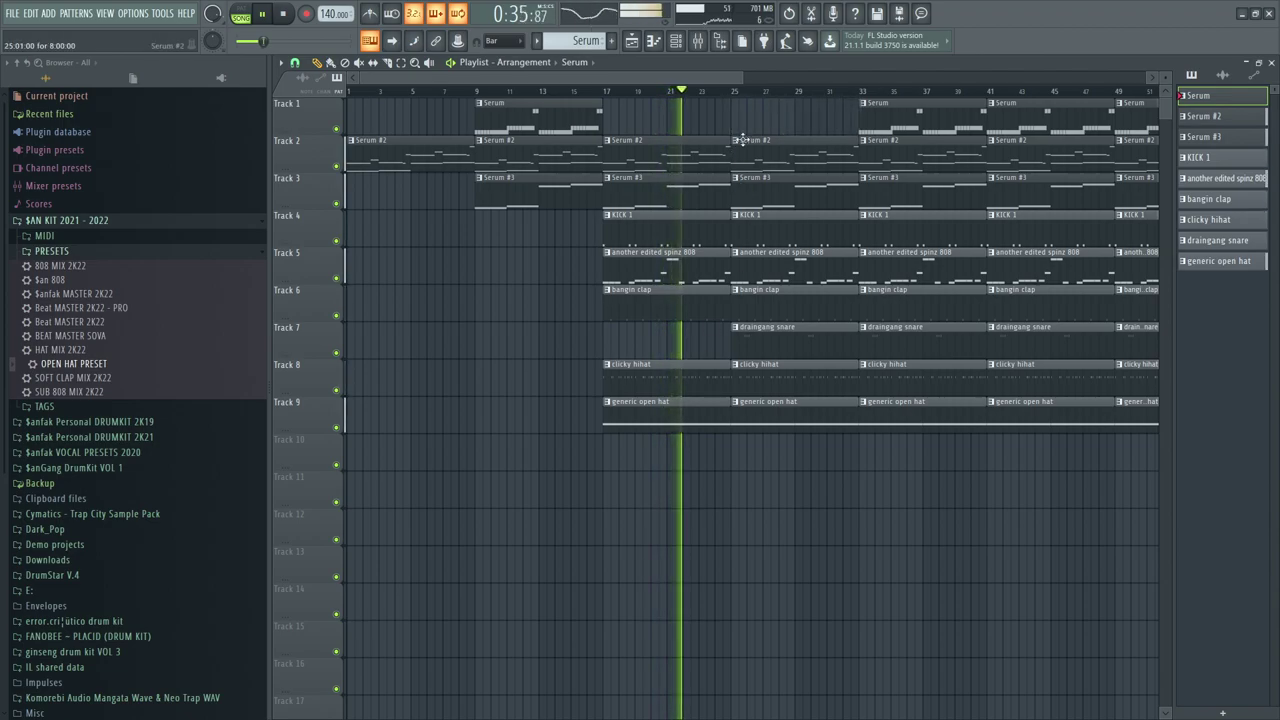
Delete the another edited spinz 808 and draingang snare clips at bar 33
drag(661, 79, 705, 79)
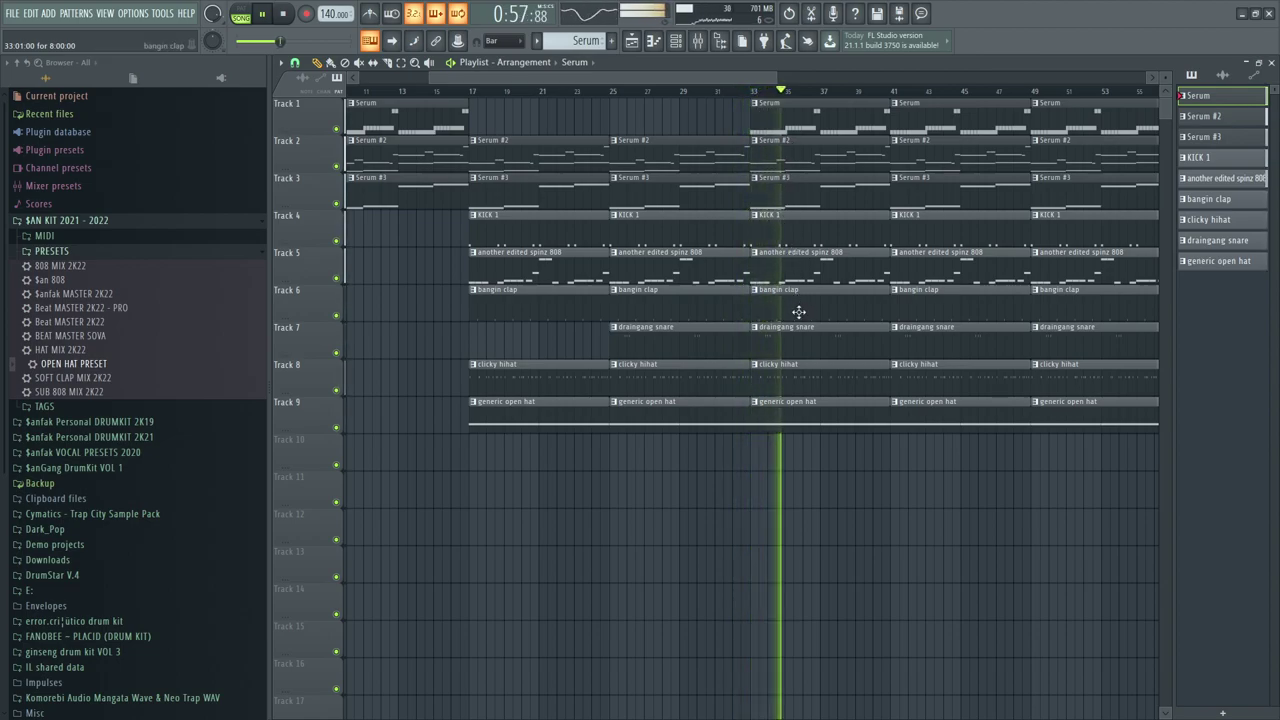
right_click(805, 272)
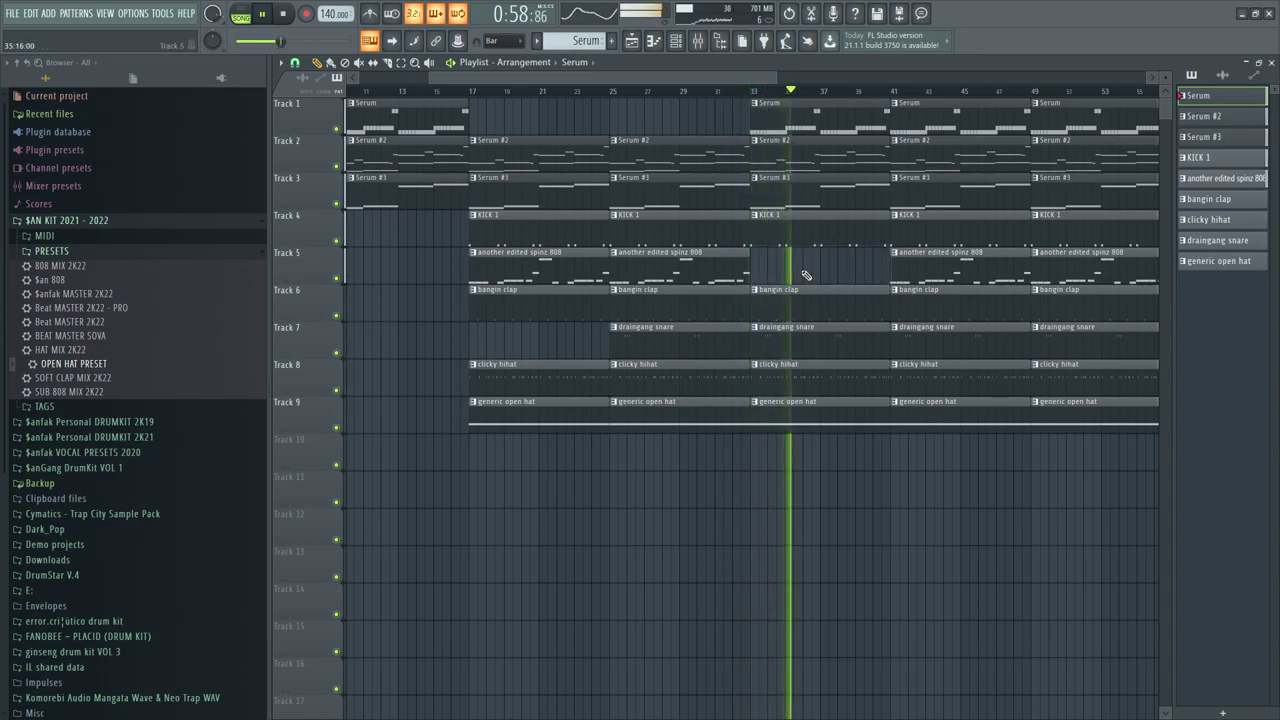
right_click(806, 345)
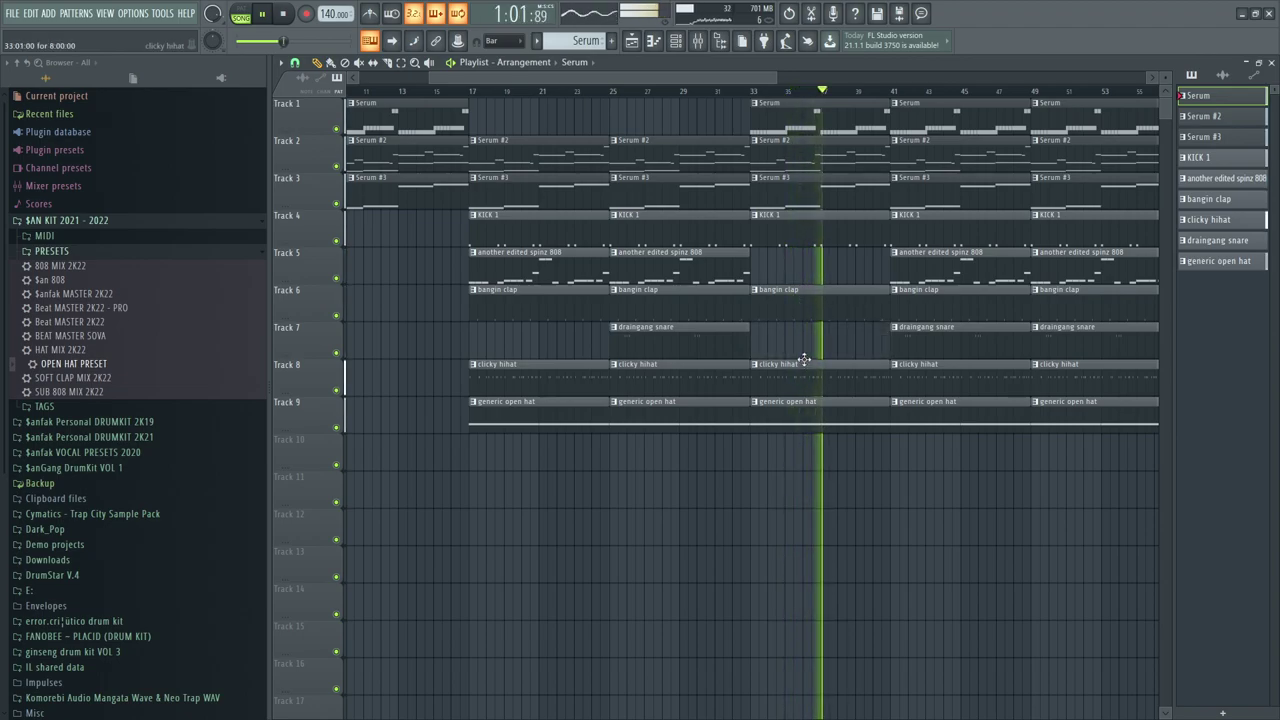
Delete the bangin clap clip at bar 33 and the another edited spinz 808 and clicky hihat clips at bar 41, and stop playback
right_click(811, 313)
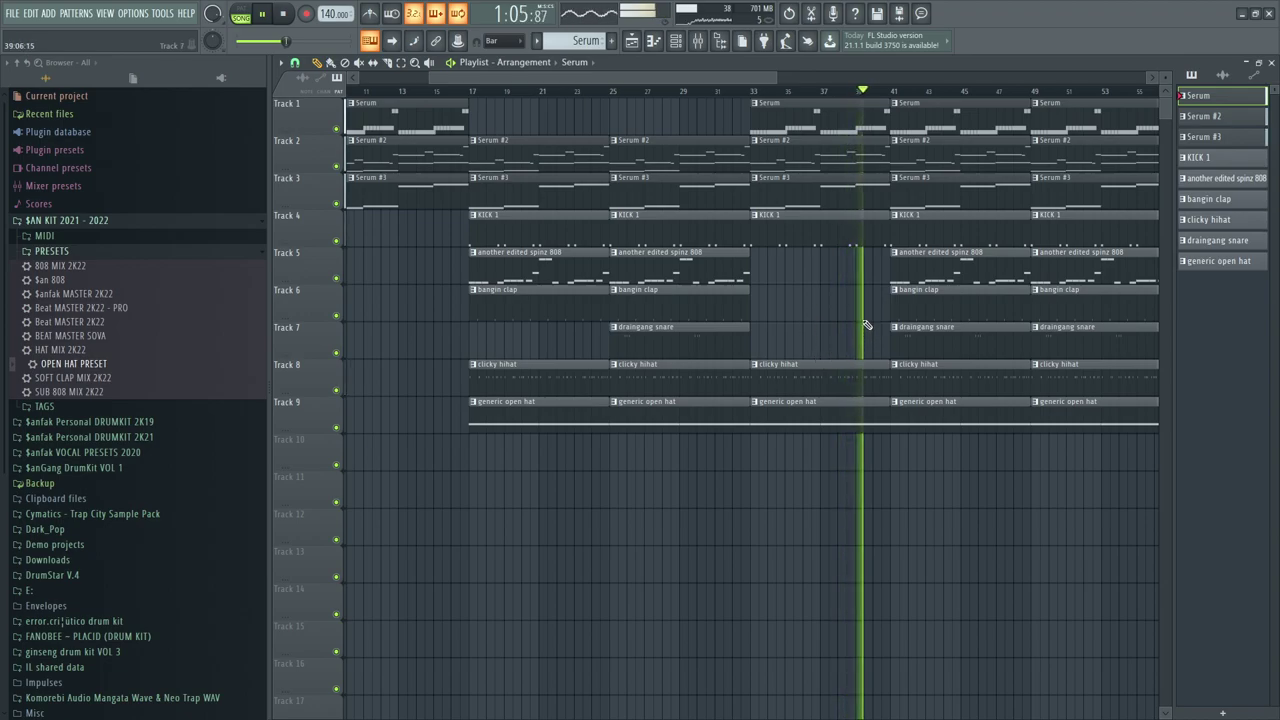
drag(606, 80, 658, 83)
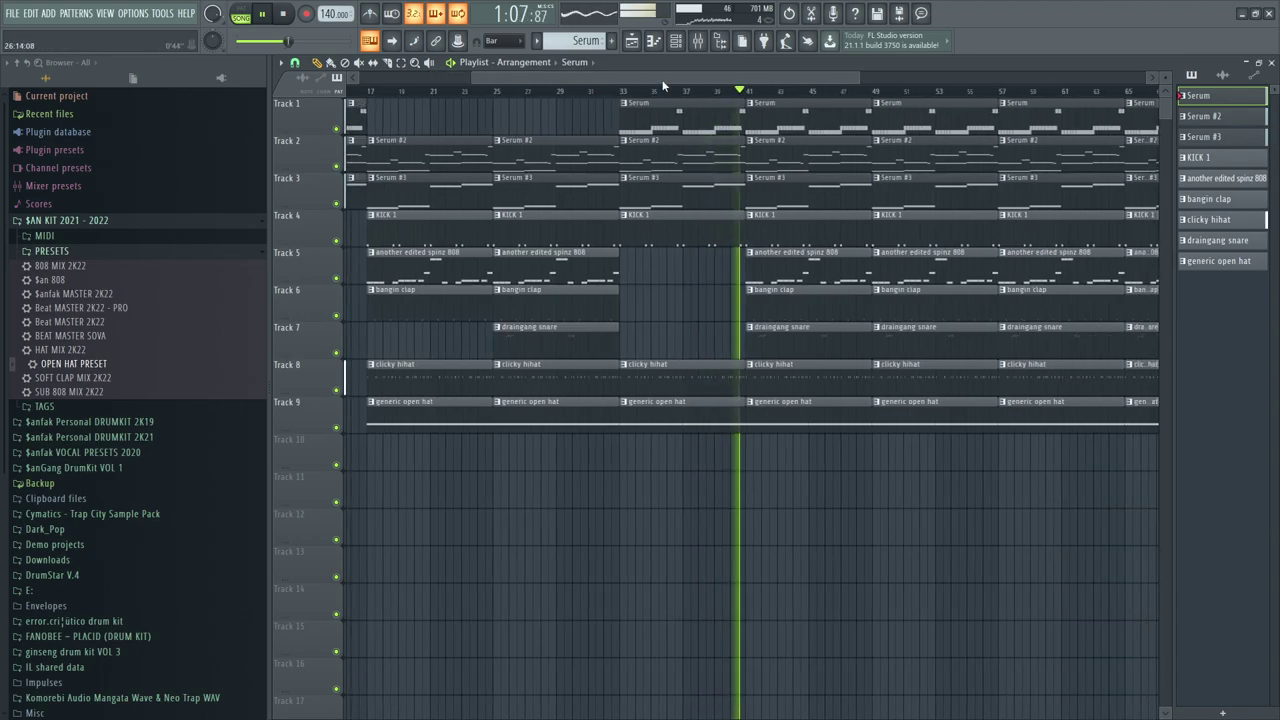
right_click(790, 268)
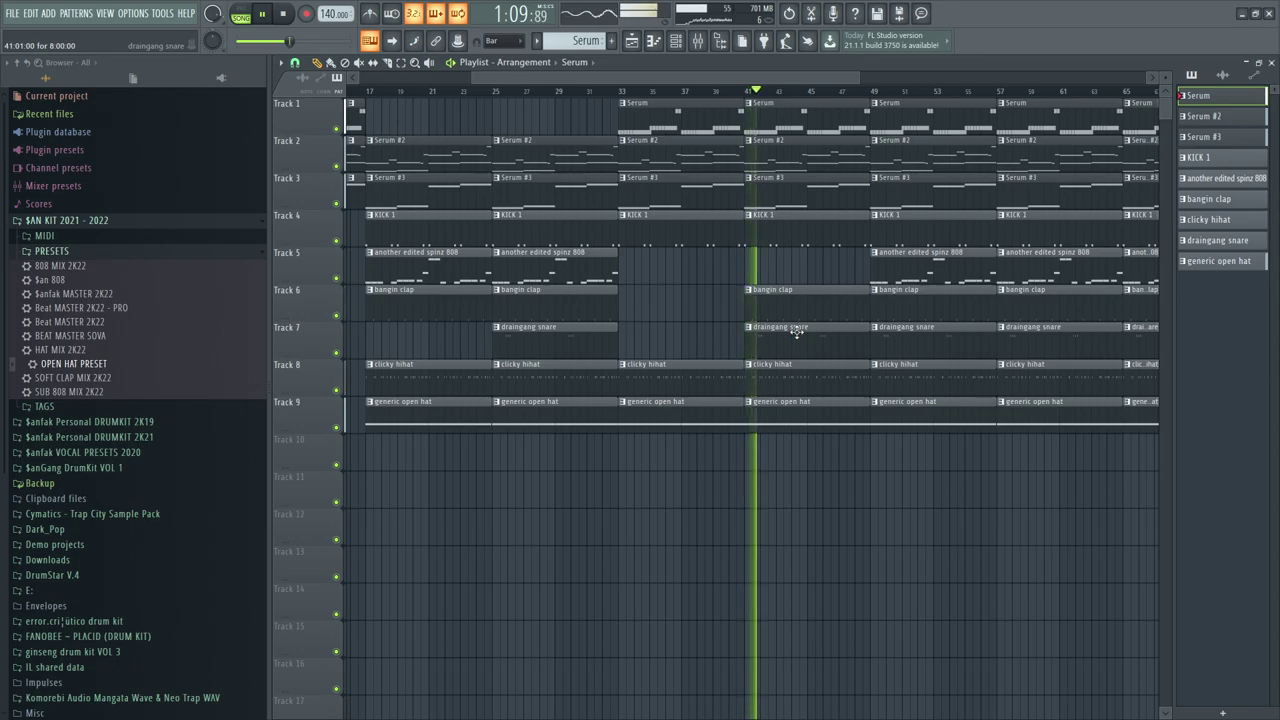
right_click(779, 312)
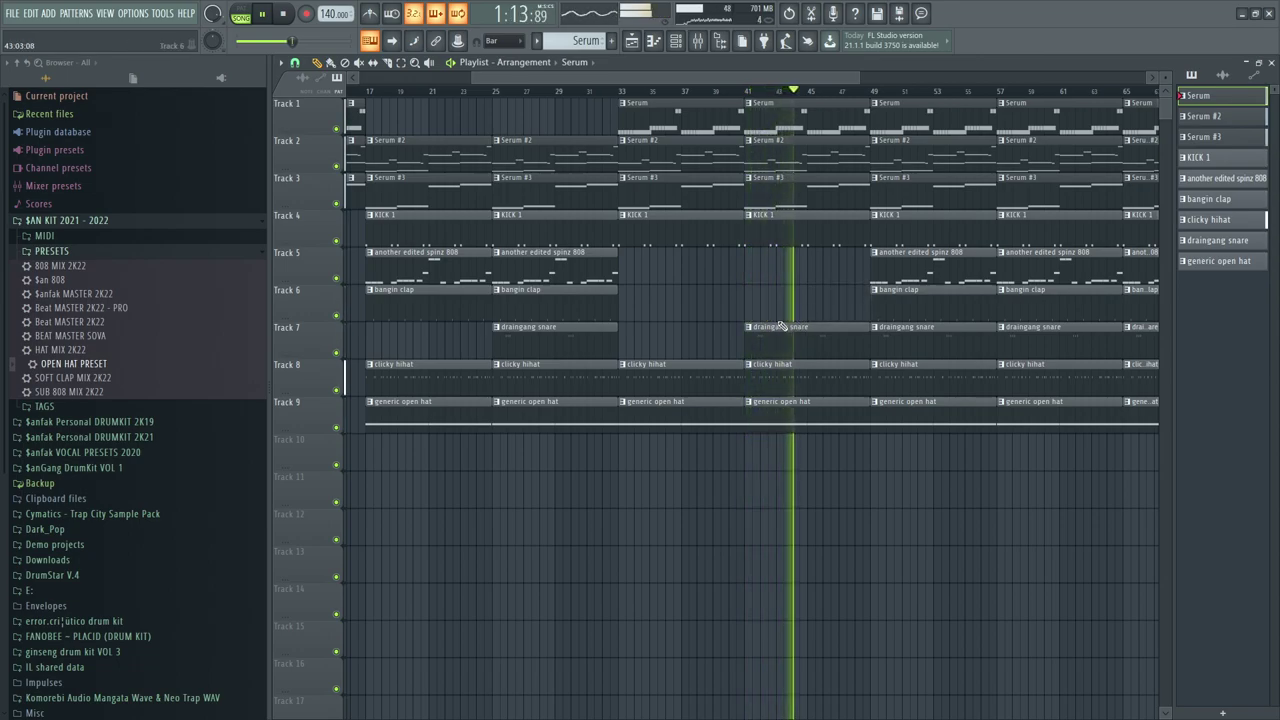
key(ctrl+z)
right_click(789, 388)
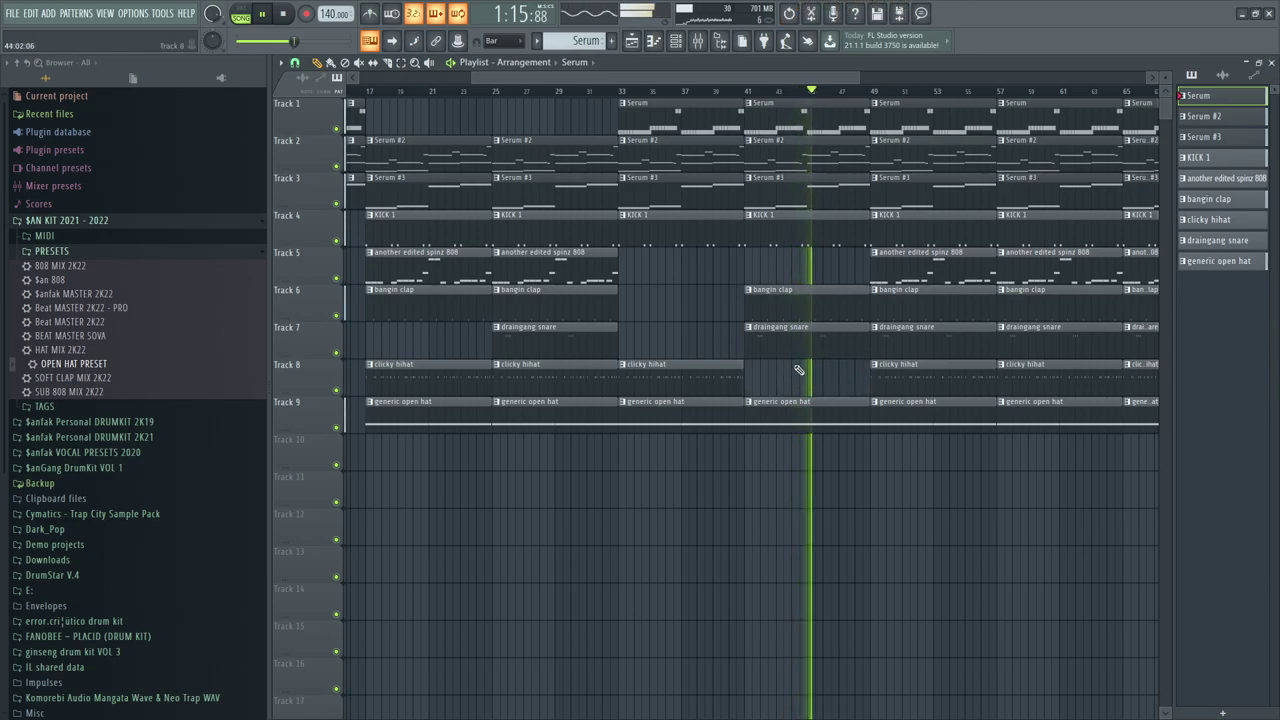
key(space)
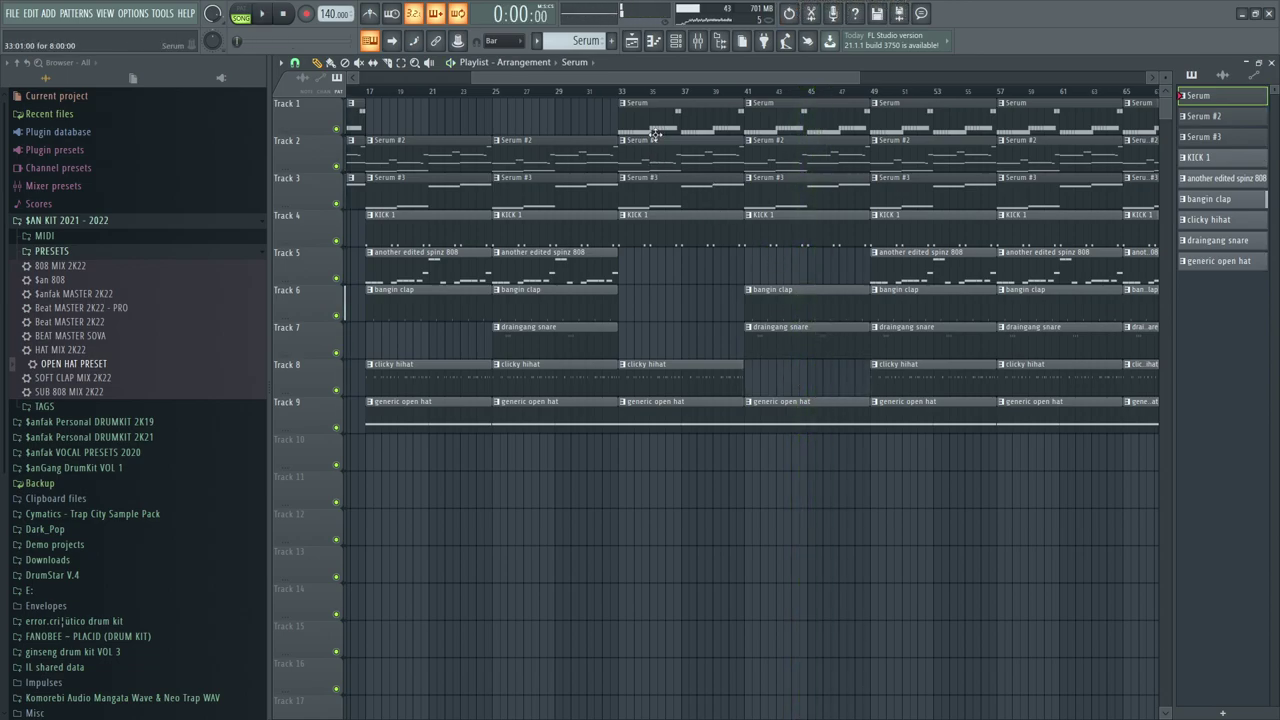
key(alt+Tab)
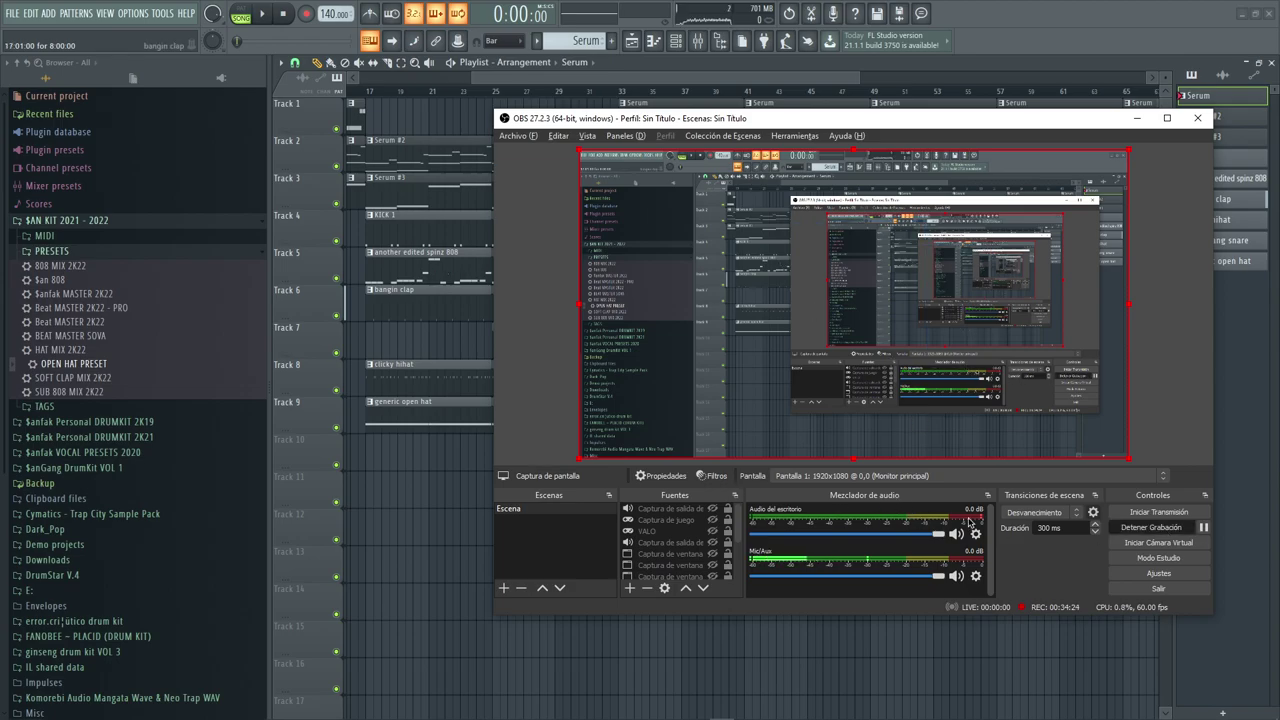
key(alt+Tab)
scroll(502, 92, down, 3)
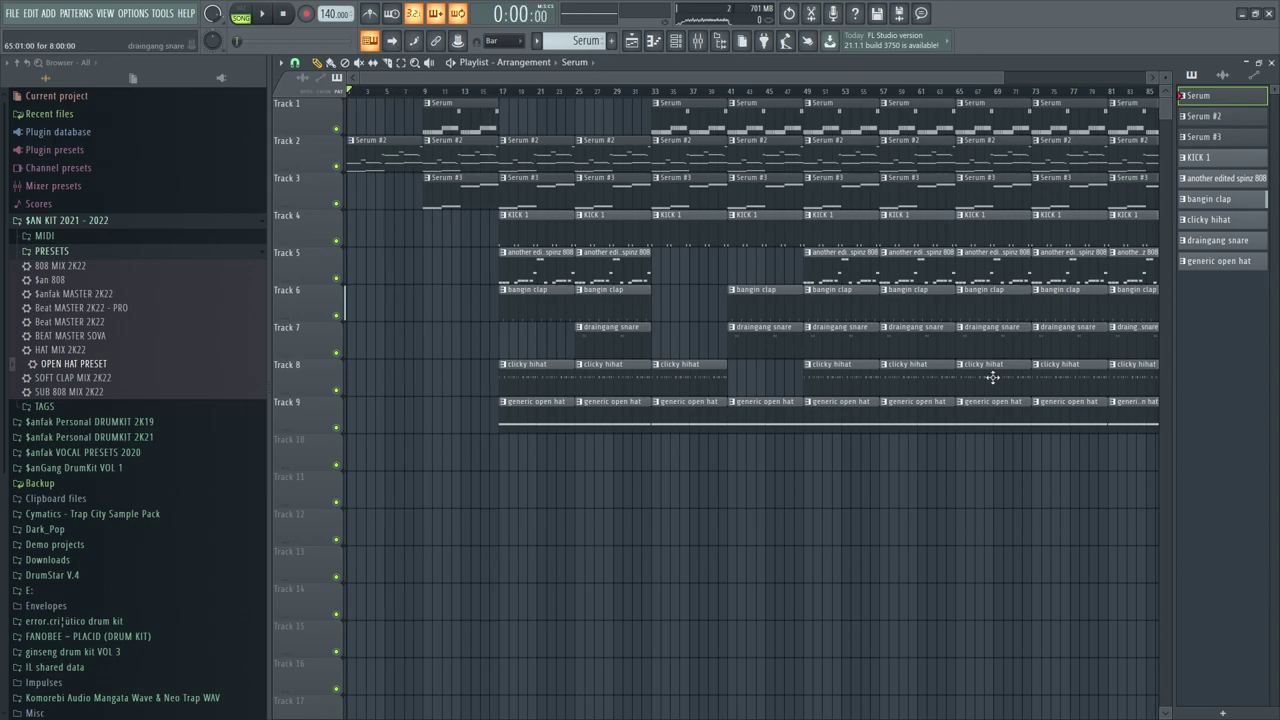
key(alt+Tab)
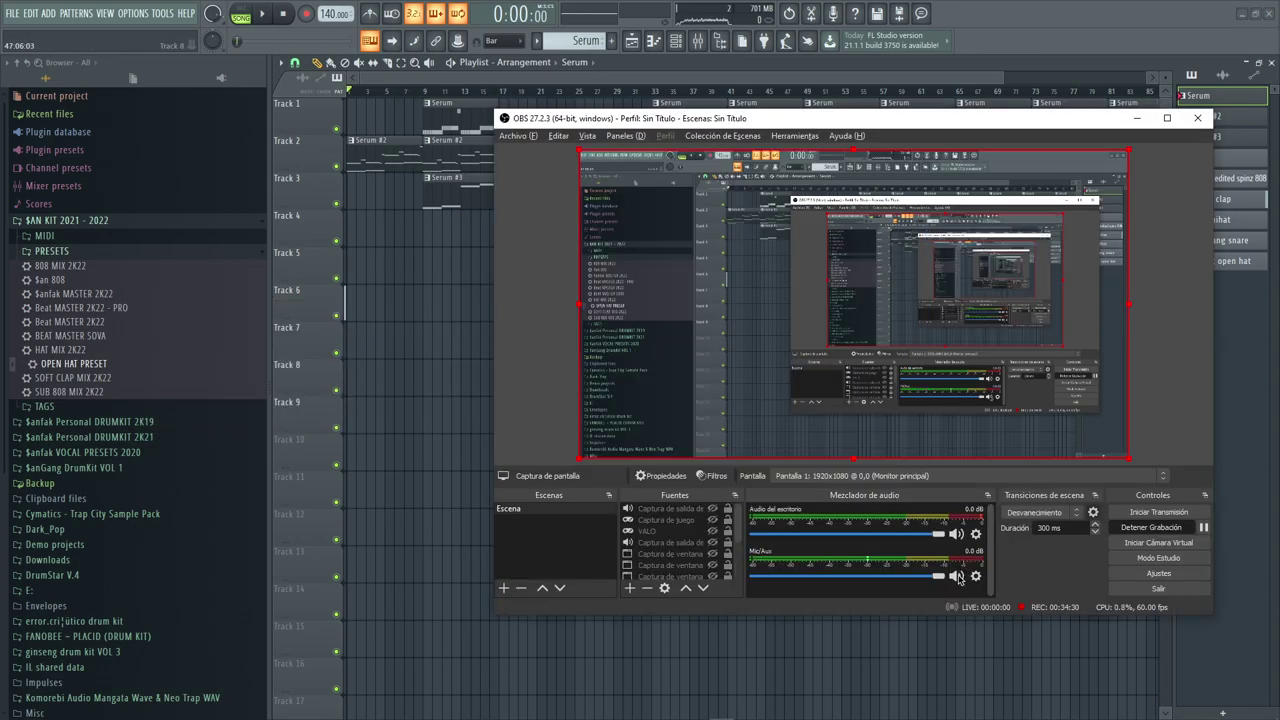
key(alt+Tab)
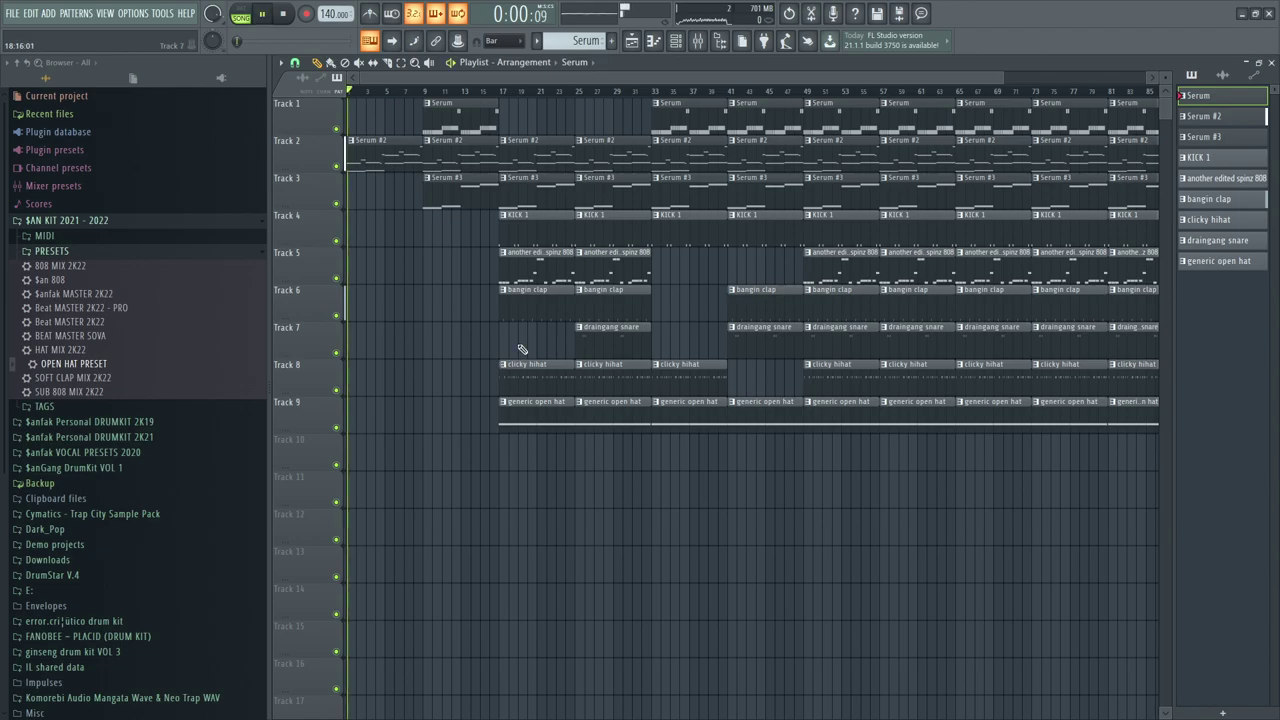
key(alt+Tab)
key(alt+Tab)
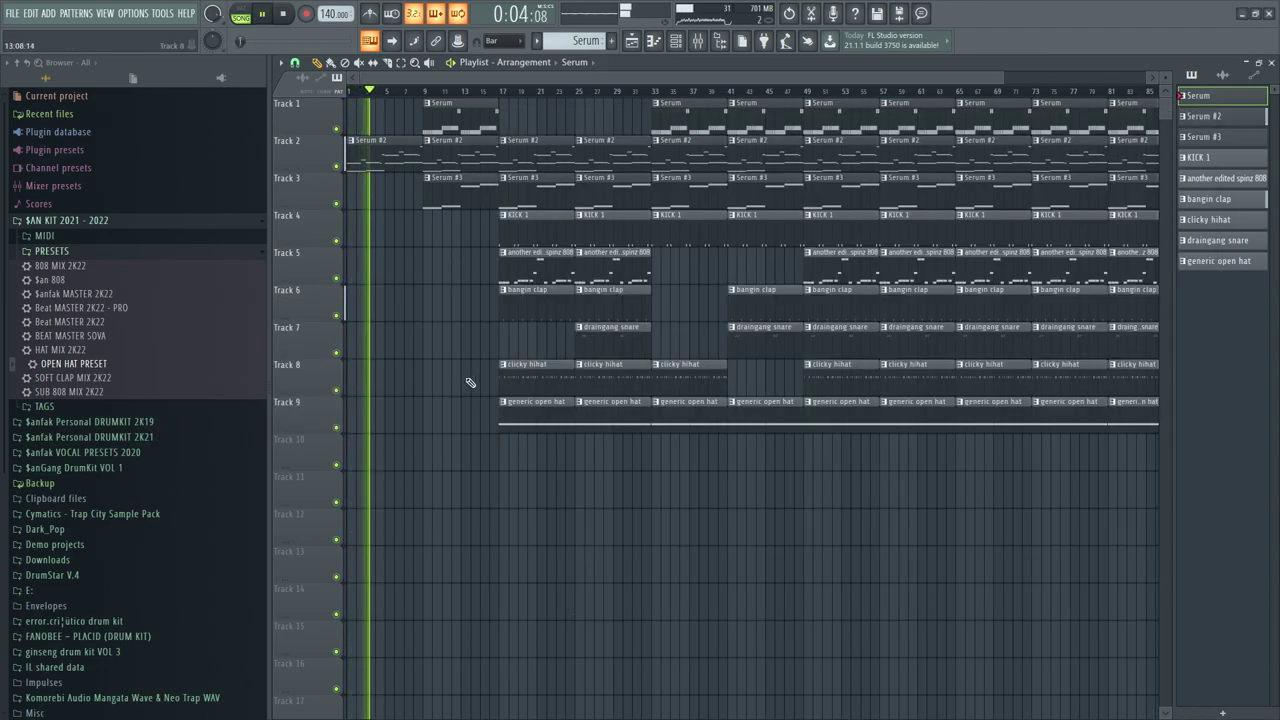
Replace the clips in bars 33 to 48 with two duplicates of the eight-bar section at bar 25, and deselect them
mouse_move(763, 452)
mouse_down()
mouse_move(710, 117)
mouse_move(671, 471)
mouse_up()
click(401, 62)
mouse_move(678, 136)
mouse_down()
mouse_move(613, 402)
mouse_move(614, 478)
mouse_up()
key(ctrl+b)
key(ctrl+b)
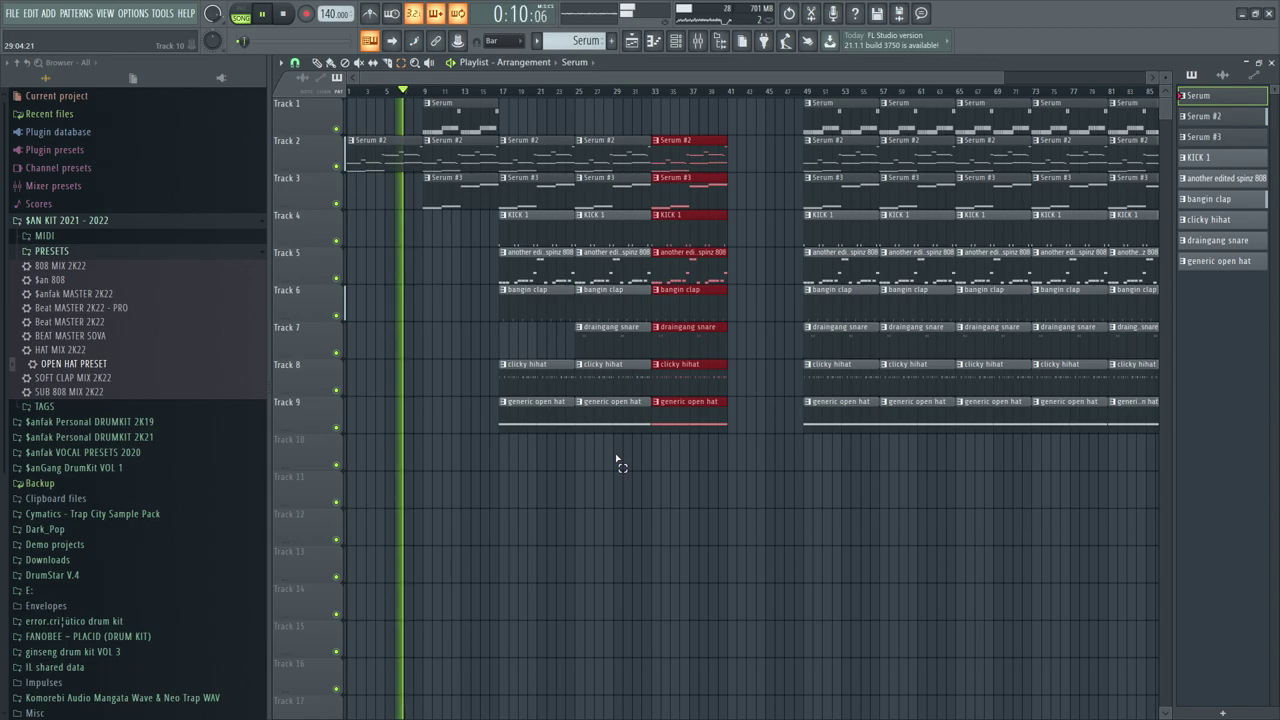
click(436, 378)
click(317, 63)
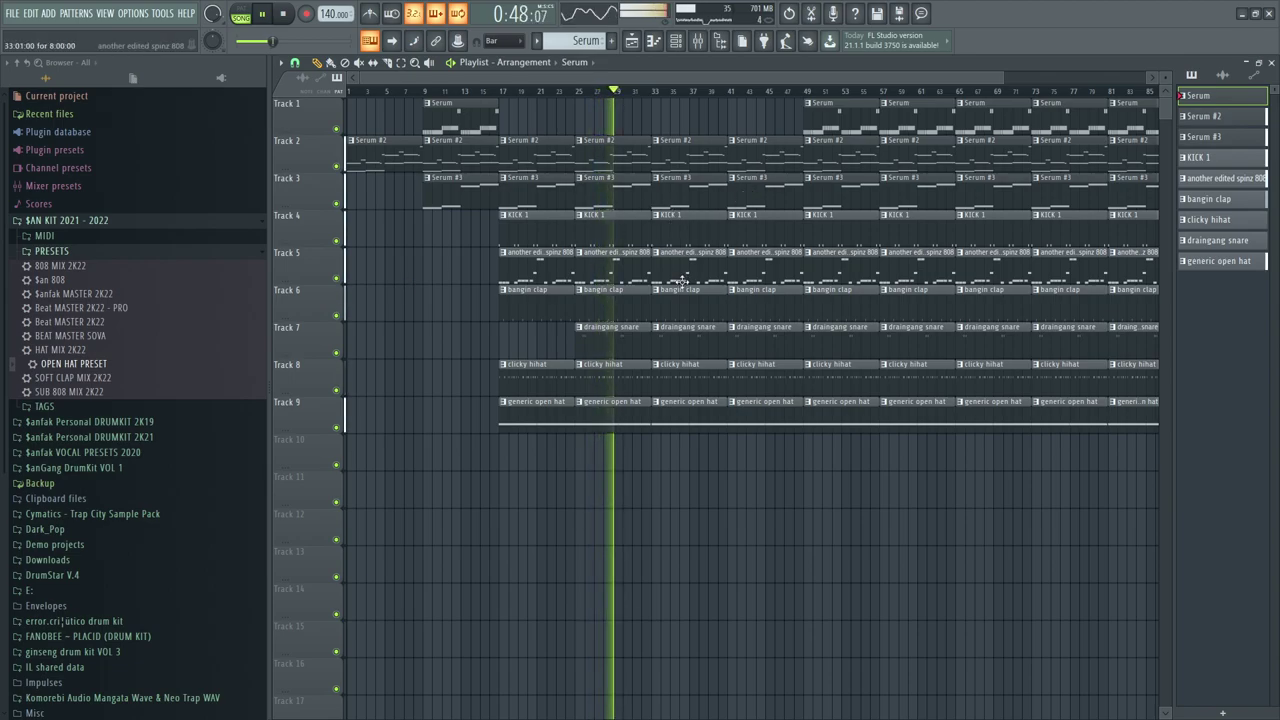
Delete the clicky hihat, draingang snare, bangin clap, another edited spinz 808 and KICK 1 clips at bar 33
right_click(690, 386)
right_click(687, 340)
right_click(688, 300)
right_click(688, 265)
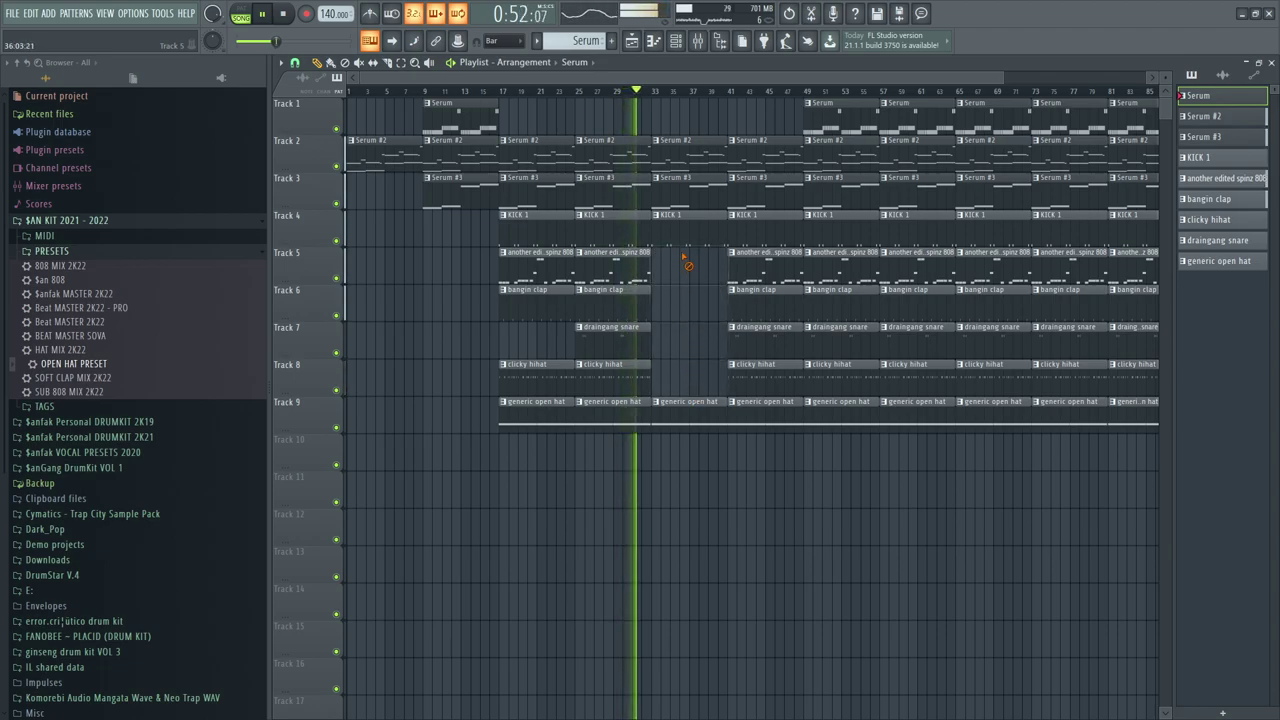
right_click(668, 222)
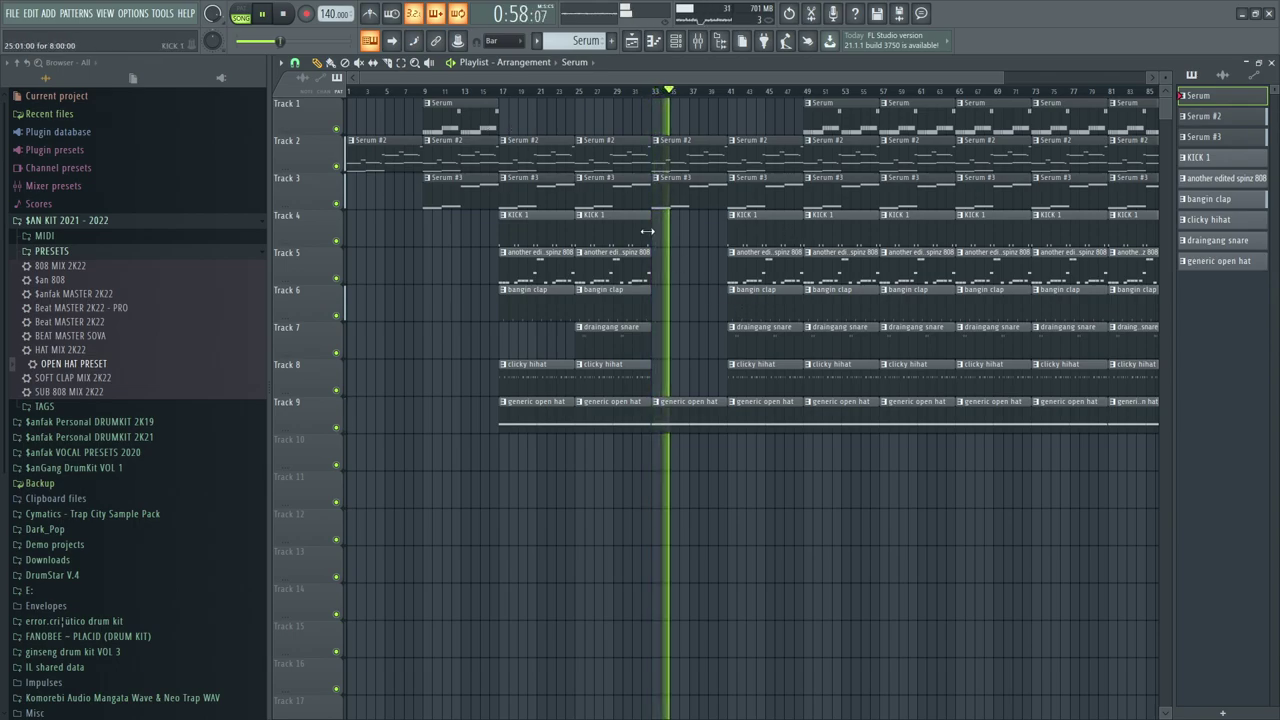
Duplicate the clips of bars 73 to 88 to bar 89, undo the stray paste at bar 1 and deselect the clips
scroll(542, 73, down, 2)
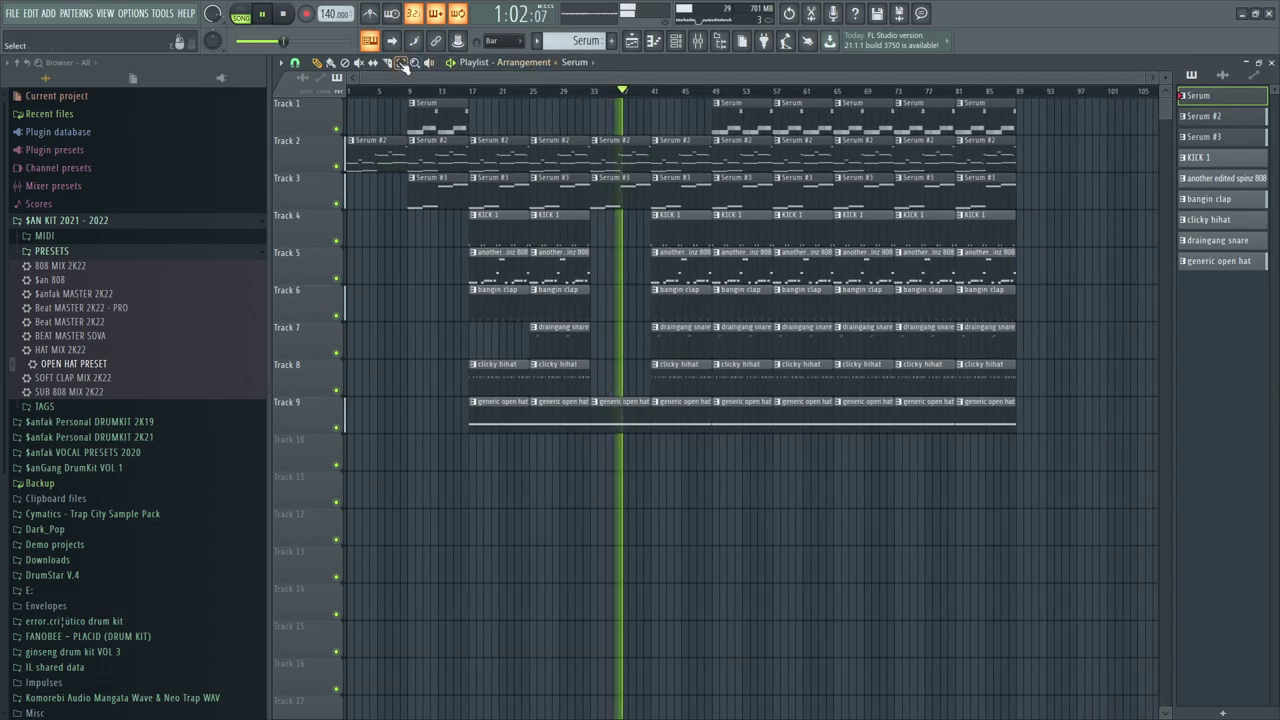
drag(1052, 496, 918, 126)
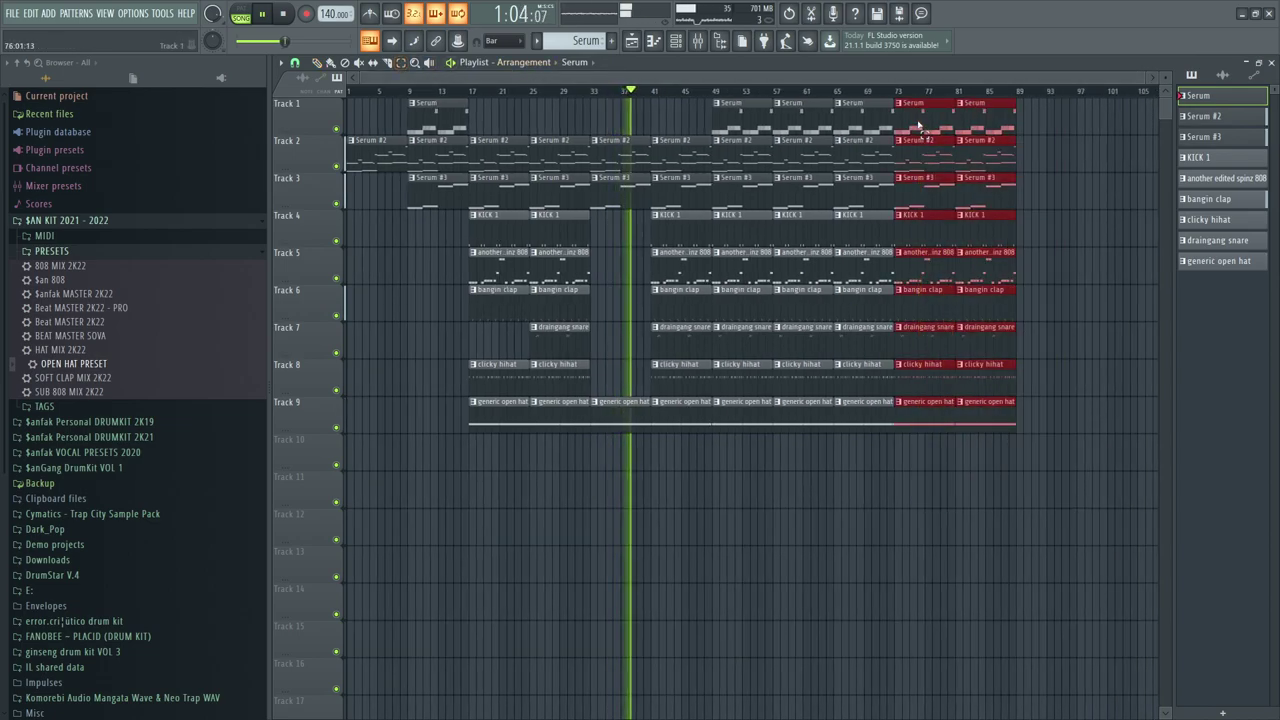
key(ctrl+b)
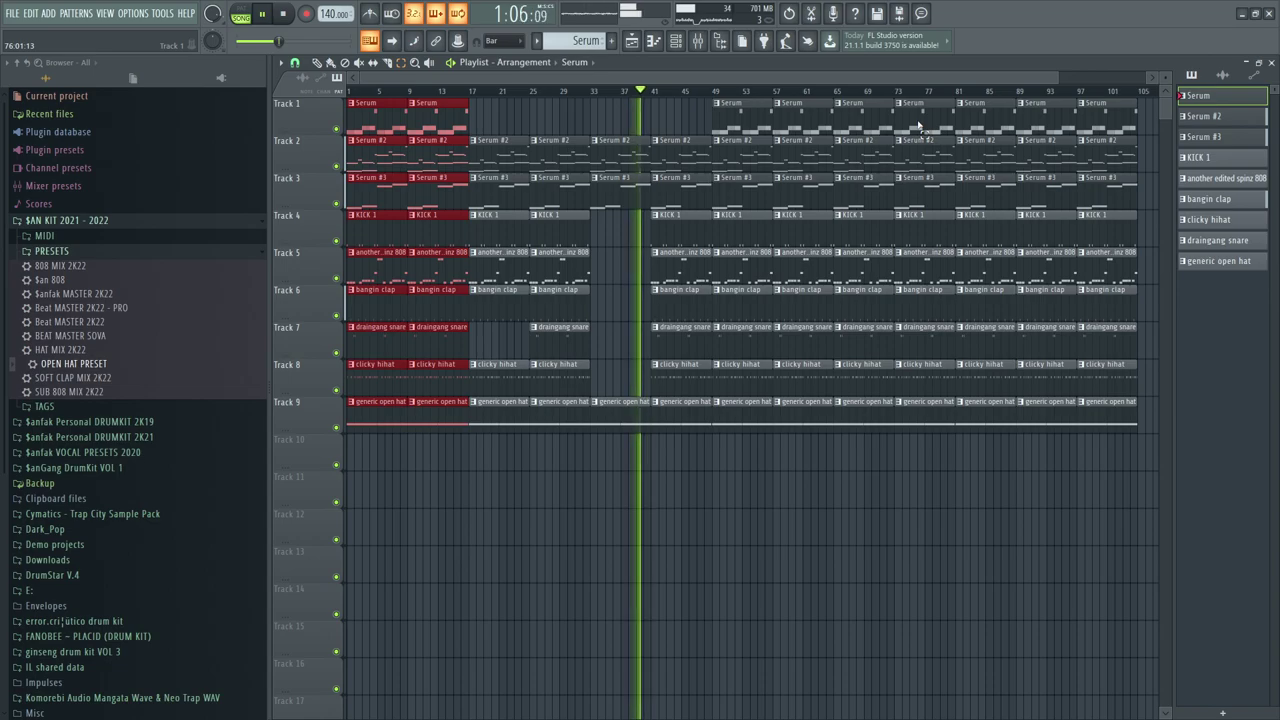
key(ctrl+z)
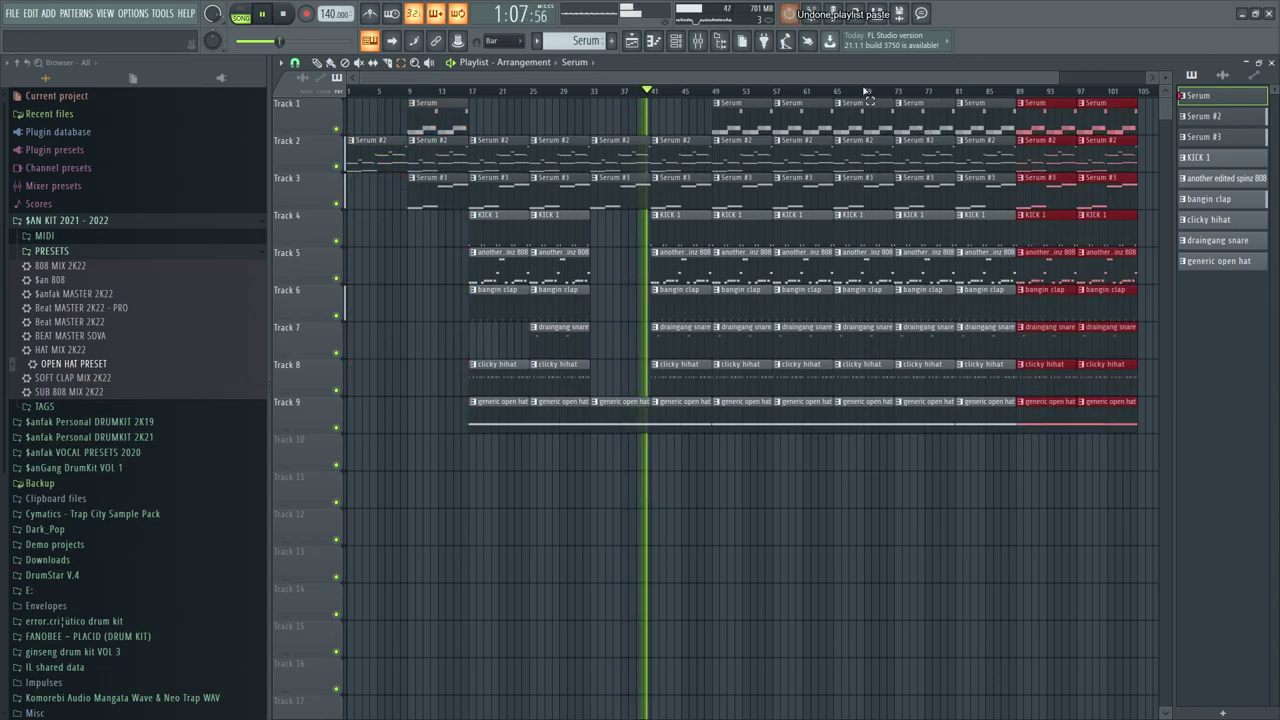
click(903, 524)
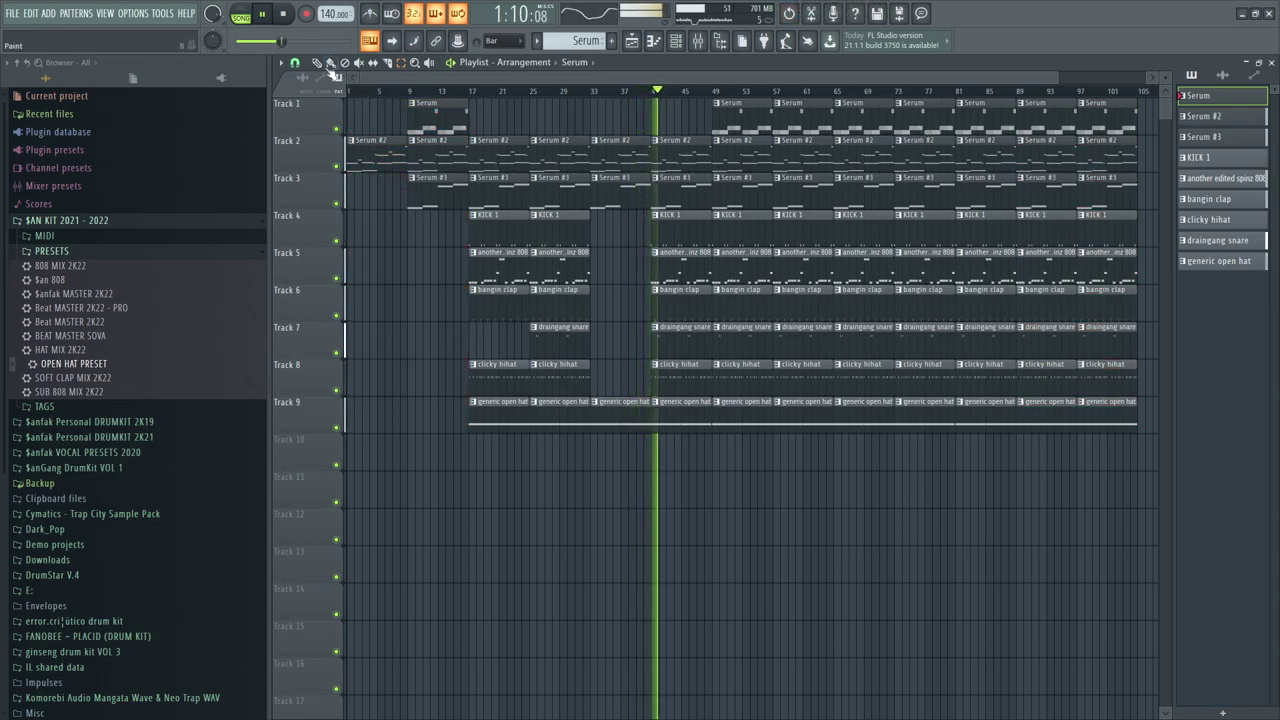
Add a Serum clip on Track 1 at bar 41 and trim the start of the bangin clap clip there to bar 42
click(673, 131)
scroll(650, 91, up, 3)
click(704, 91)
drag(706, 305, 722, 305)
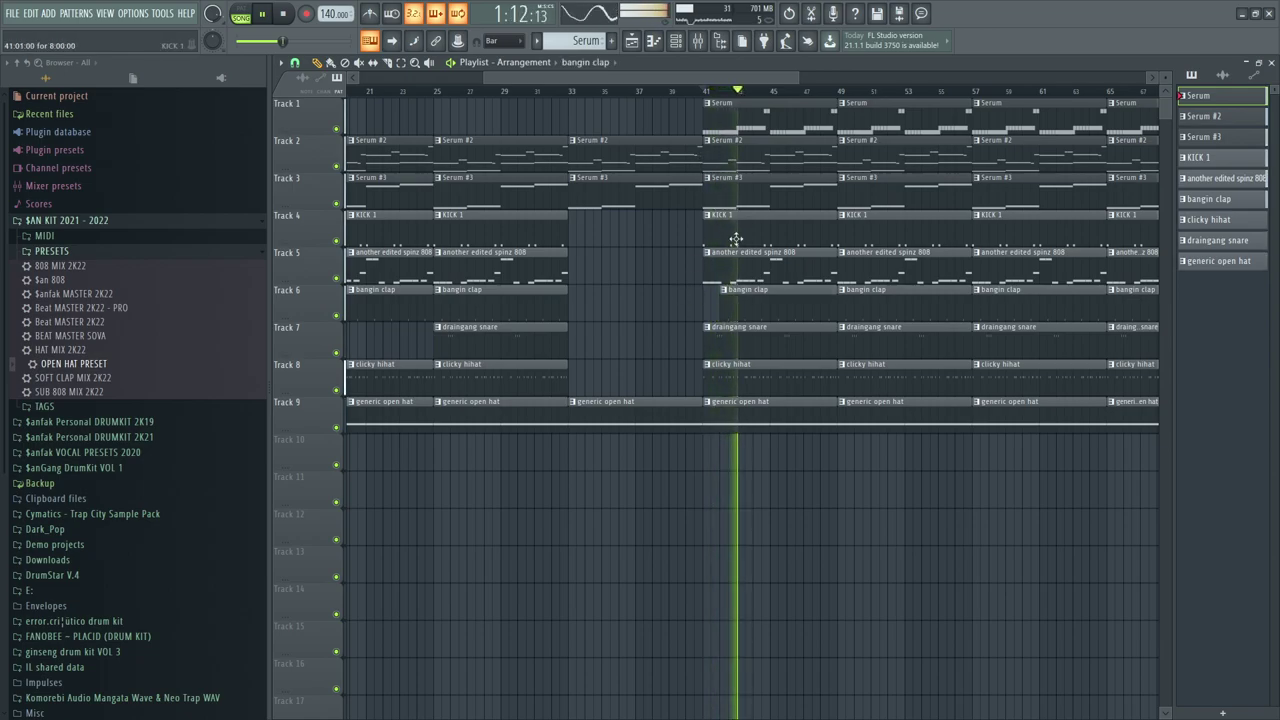
Trim the start of the another edited spinz 808 clip at bar 41 to bar 43 and shorten the Serum clip to end at bar 43
right_click(714, 266)
click(684, 91)
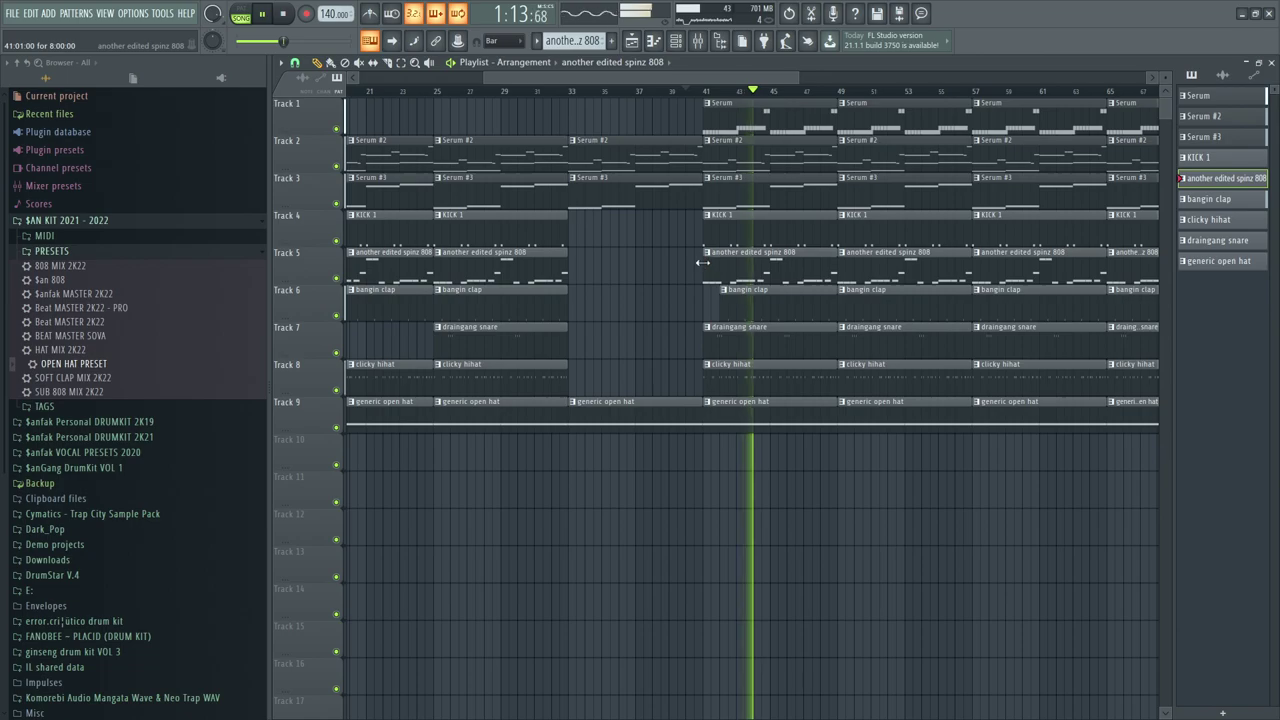
double_click(846, 266)
click(674, 44)
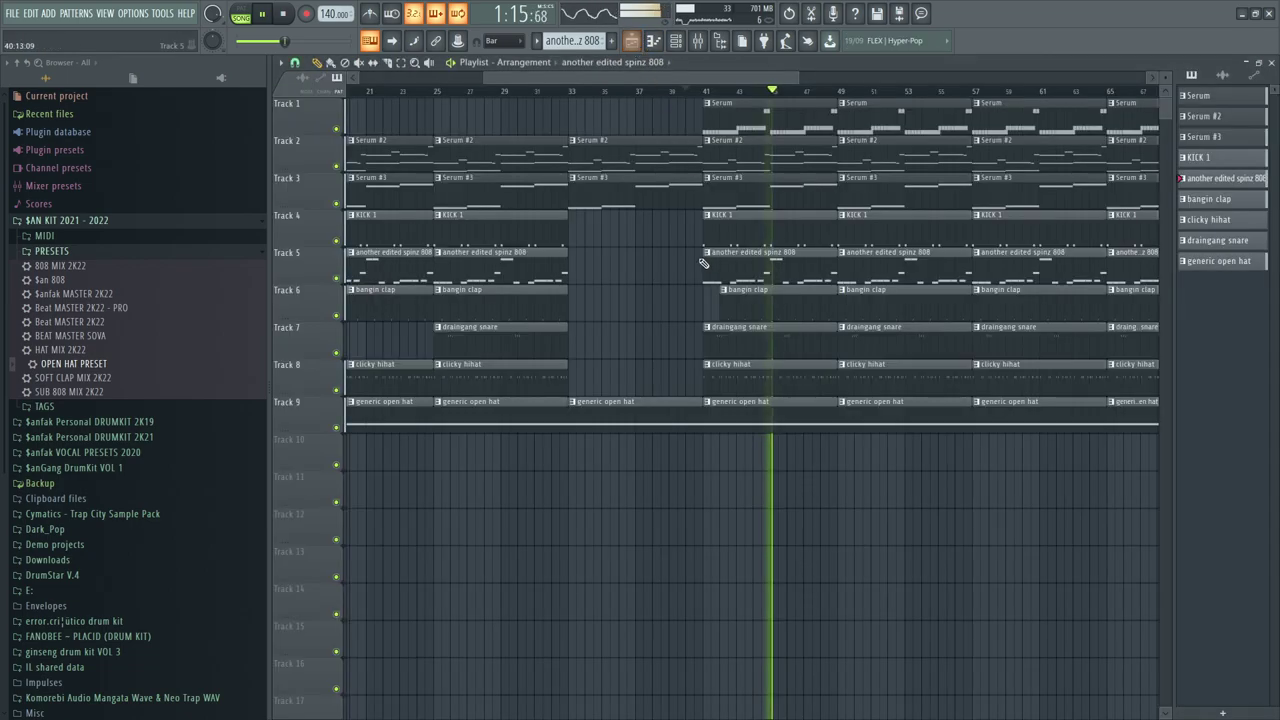
mouse_move(738, 258)
mouse_down()
mouse_move(709, 259)
mouse_move(733, 266)
mouse_up()
key(space)
key(space)
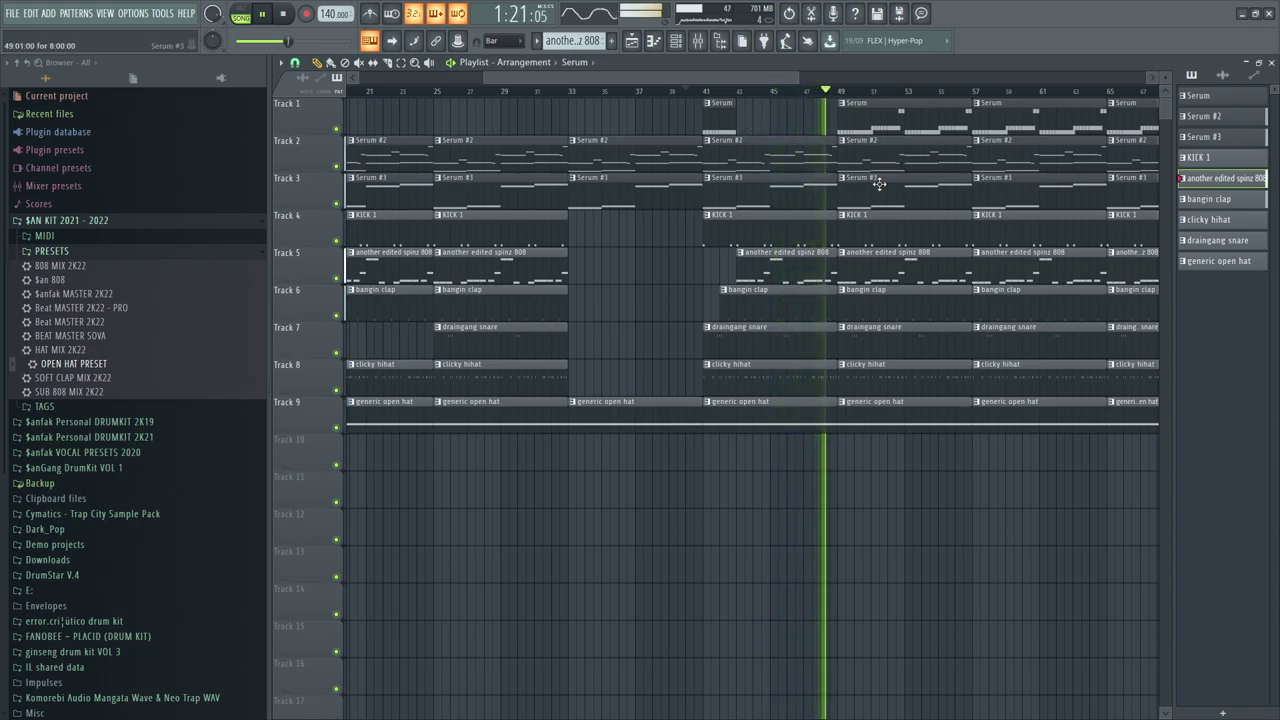
Delete the bangin clap, draingang snare and clicky hihat clips at bar 49
right_click(894, 300)
right_click(894, 340)
right_click(872, 375)
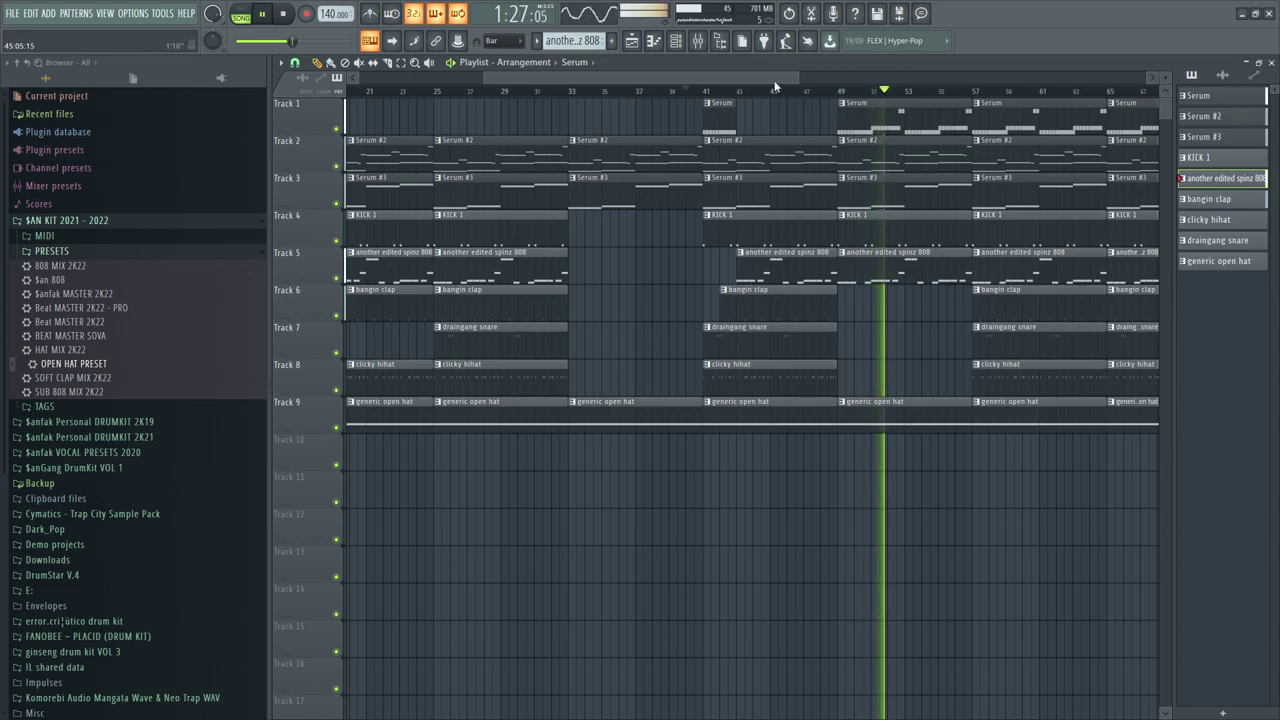
Delete the draingang snare and Serum clips at bar 57
scroll(774, 88, down, 5)
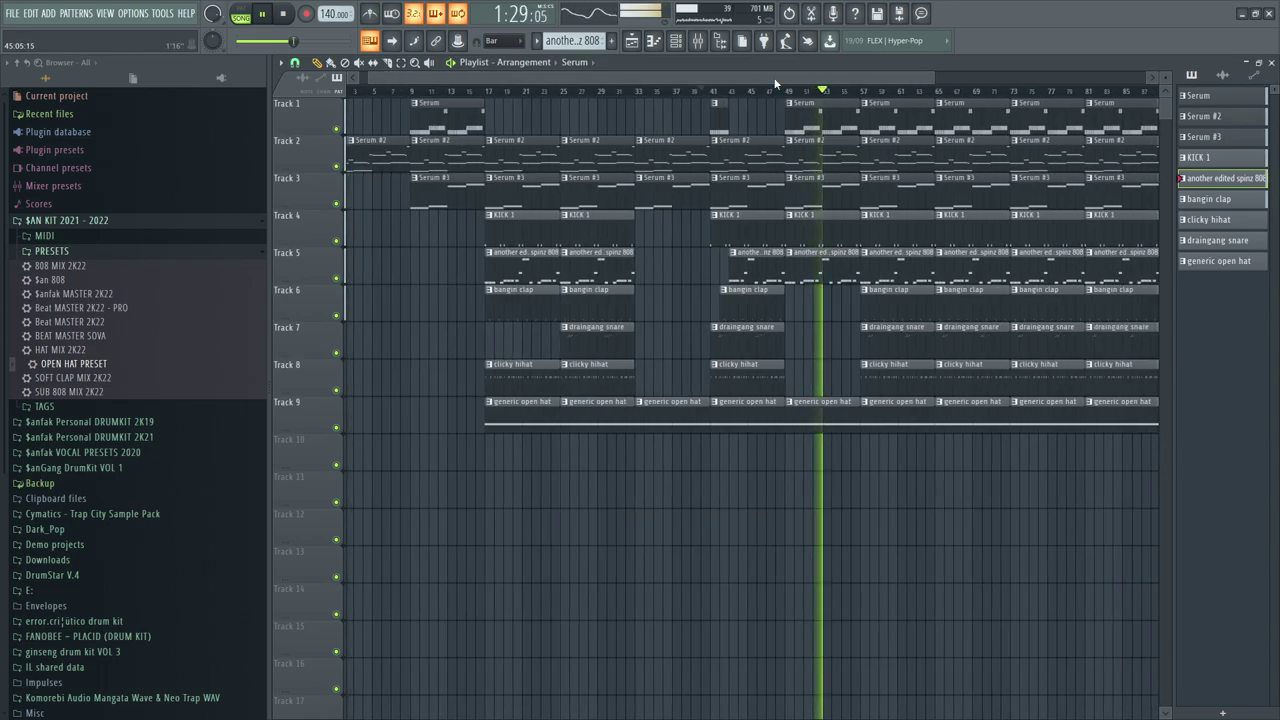
right_click(880, 346)
right_click(895, 128)
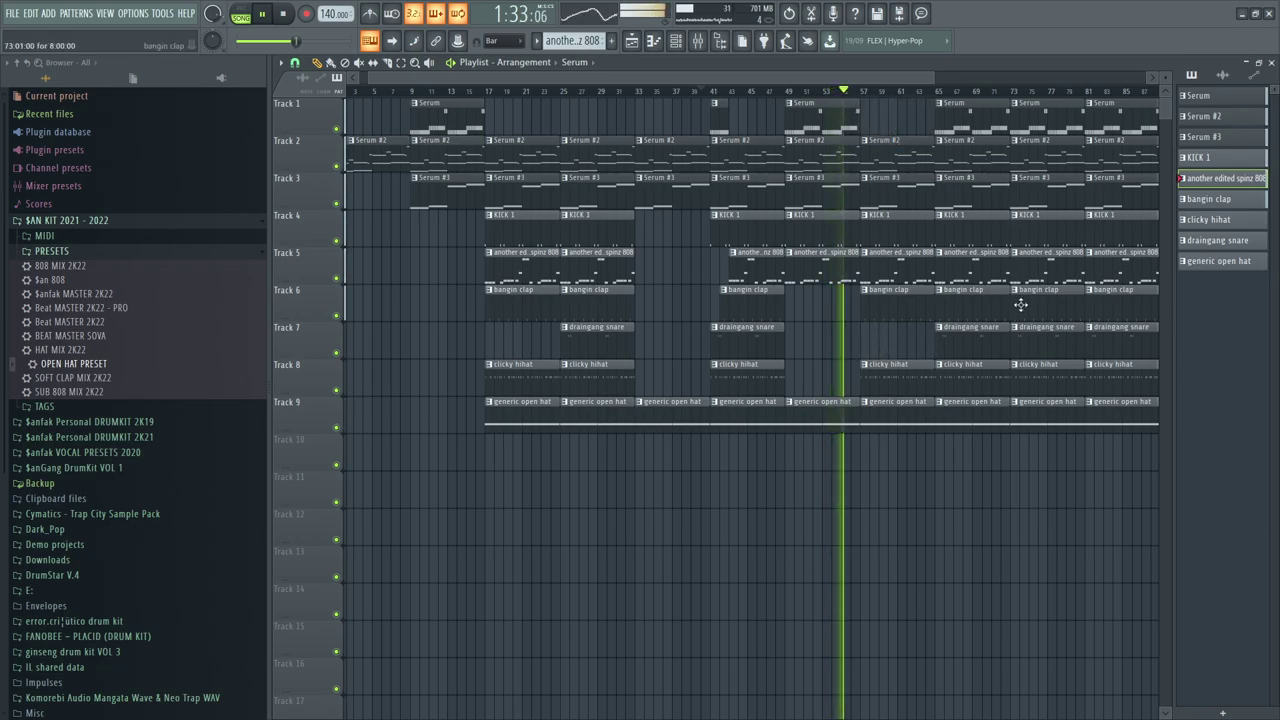
Delete the Serum, KICK 1, another edited spinz 808, bangin clap, draingang snare and clicky hihat clips at bar 65
right_click(962, 128)
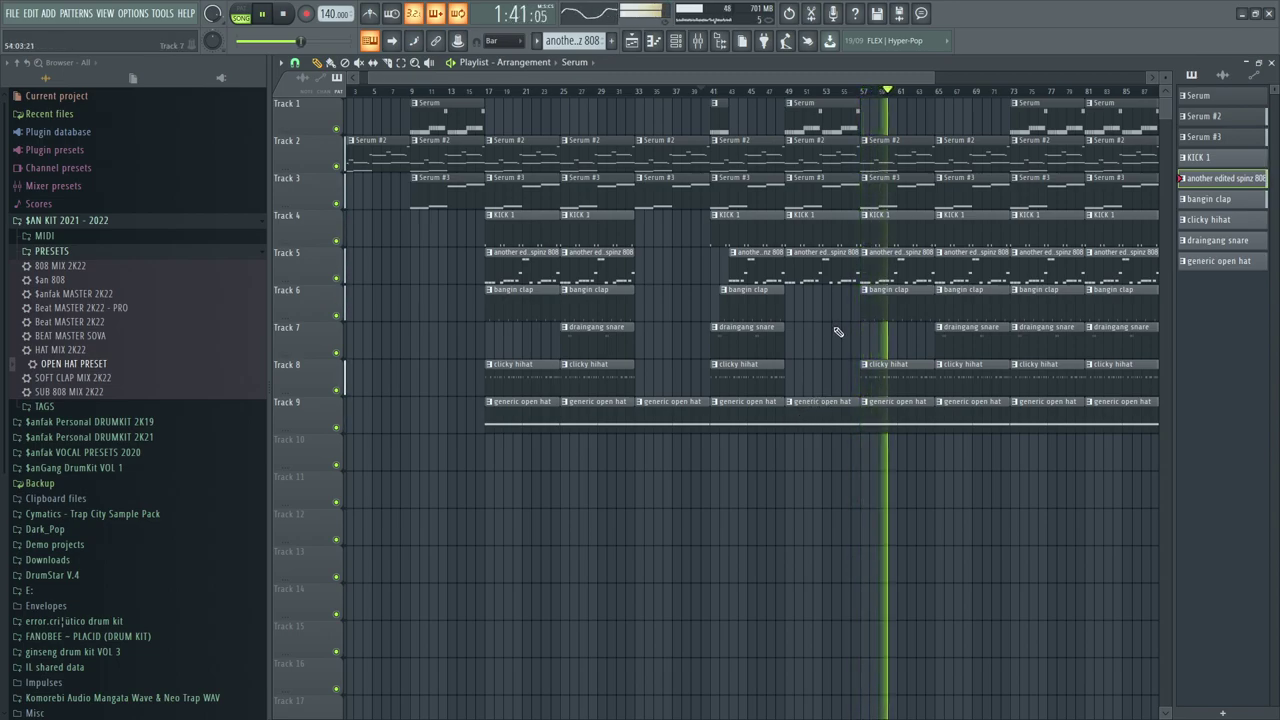
right_click(957, 233)
right_click(959, 270)
right_click(961, 305)
right_click(963, 337)
right_click(971, 377)
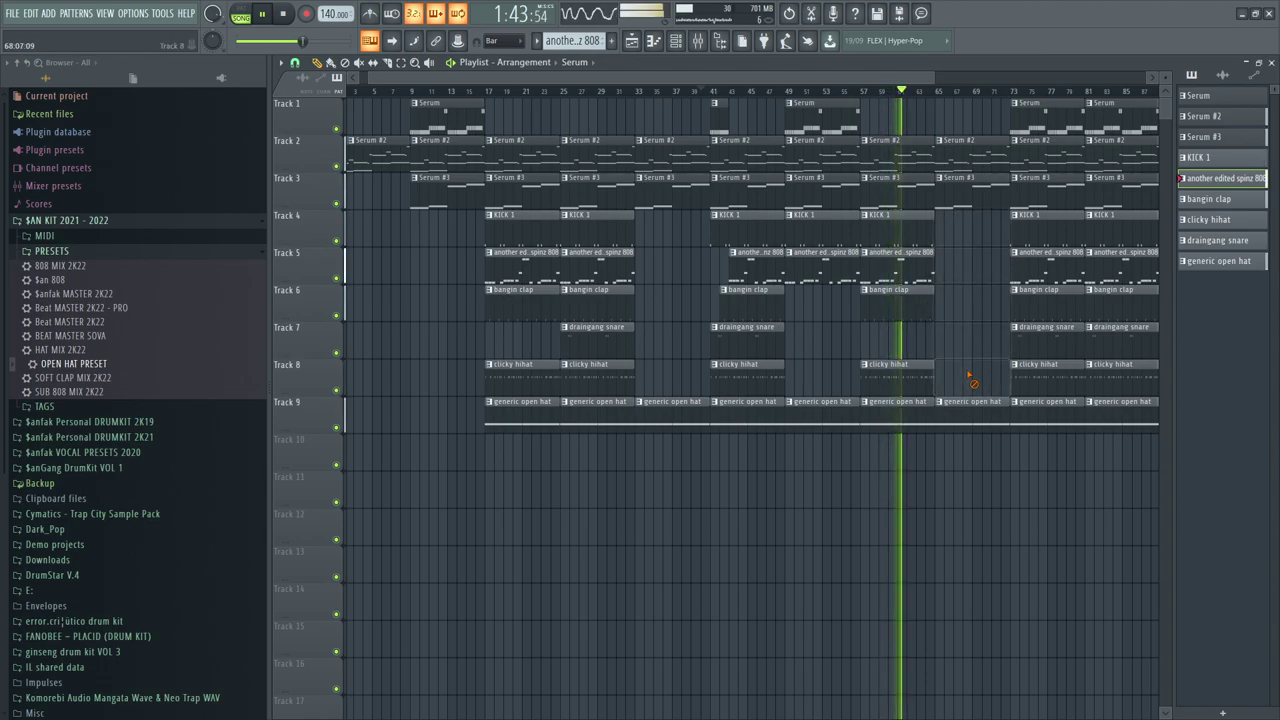
Delete all clips on Tracks 2 to 9 in the eight-bar section at bar 25
right_click(594, 150)
right_click(594, 187)
right_click(595, 224)
right_click(595, 261)
right_click(596, 298)
right_click(596, 335)
right_click(597, 372)
right_click(597, 409)
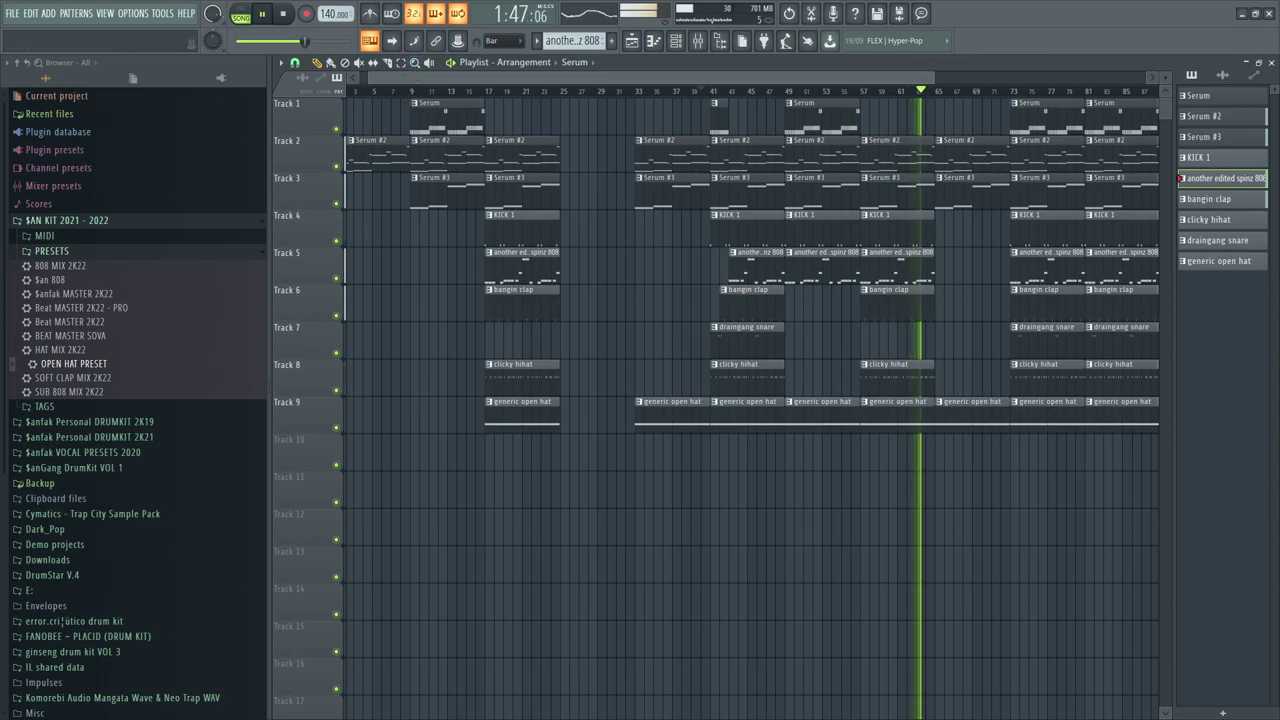
Delete every clip on all tracks from bar 57 to the end of the arrangement
scroll(407, 78, down, 3)
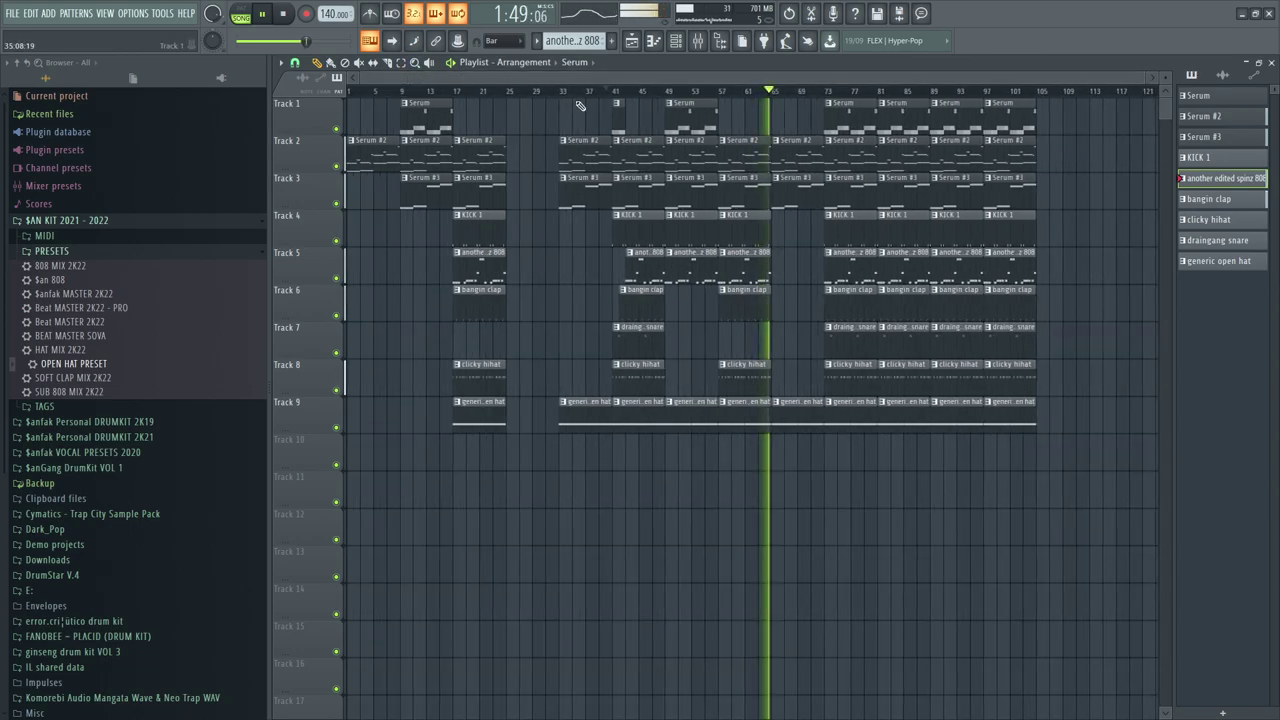
right_click(749, 136)
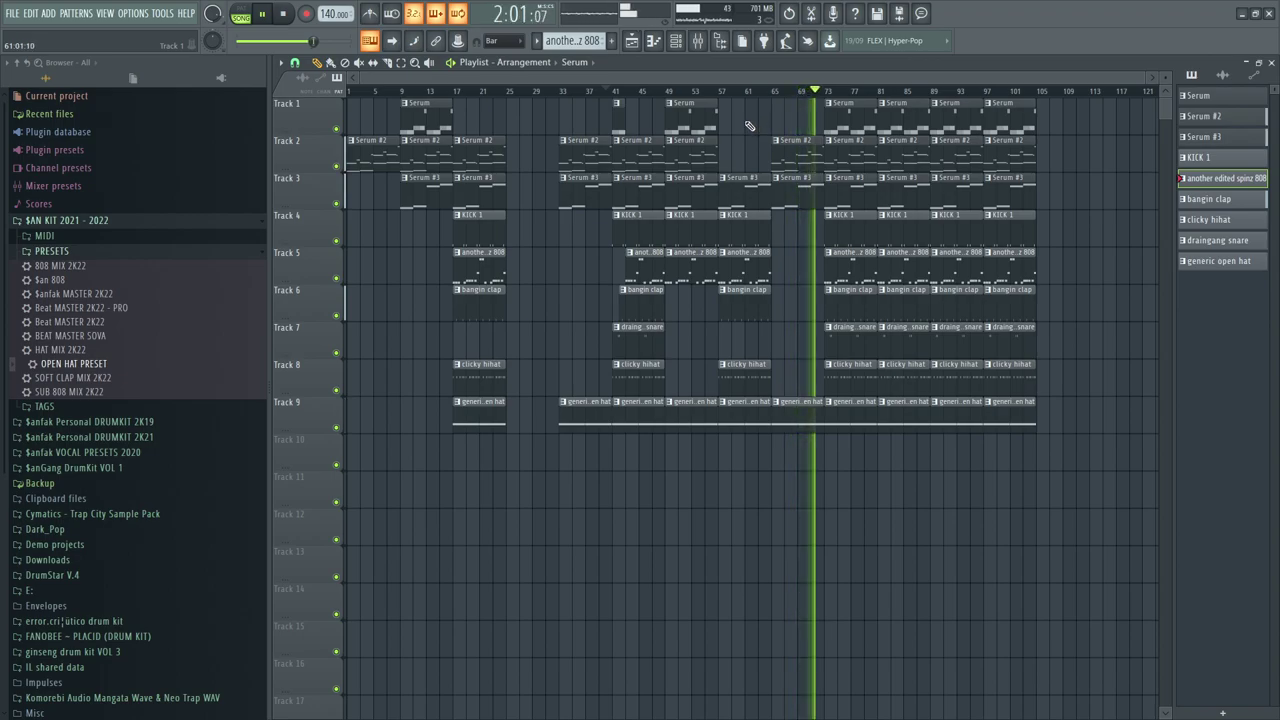
right_click(745, 185)
right_click(745, 222)
right_click(745, 260)
right_click(745, 297)
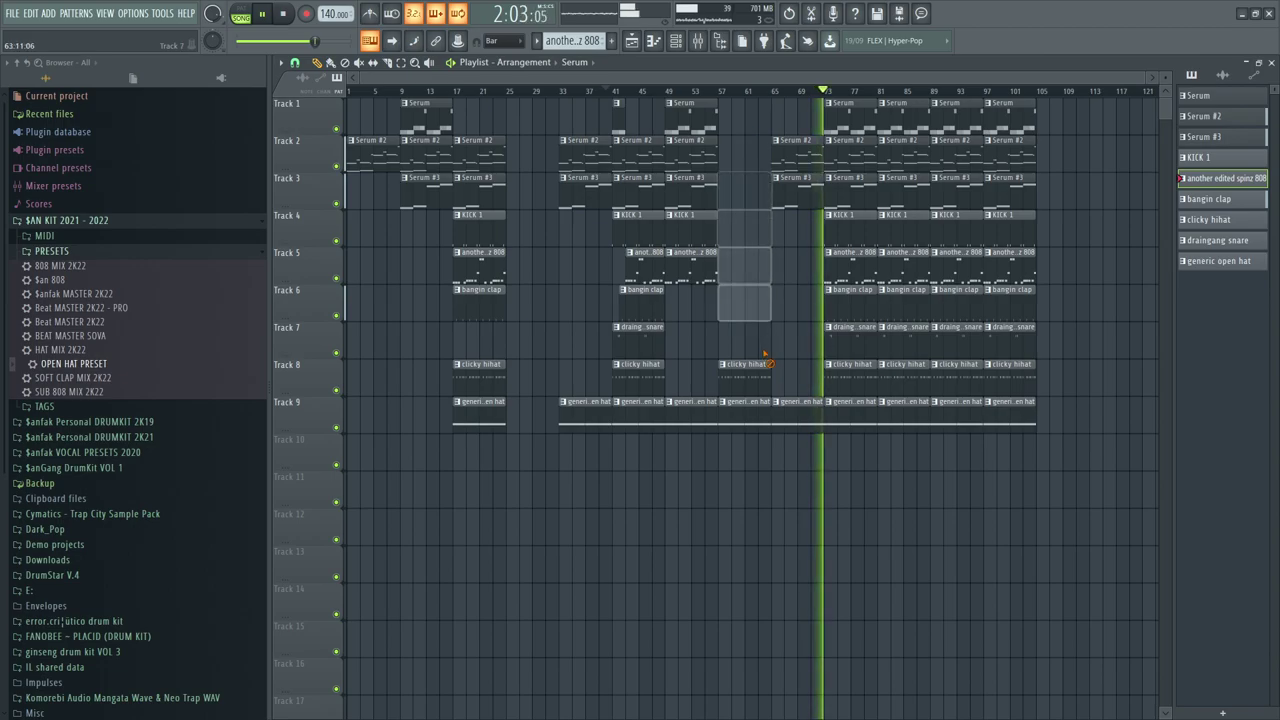
right_click(745, 376)
right_click(745, 413)
right_click(796, 413)
right_click(796, 185)
right_click(850, 376)
right_click(850, 260)
right_click(850, 413)
right_click(903, 120)
right_click(936, 196)
right_click(956, 260)
right_click(956, 413)
right_click(1010, 116)
right_click(1014, 183)
right_click(1010, 222)
right_click(1010, 297)
right_click(1010, 413)
Stop playback and move all clips from bar 33 onward eight bars earlier, closing the gap at bar 25
click(401, 63)
key(space)
drag(823, 507, 532, 88)
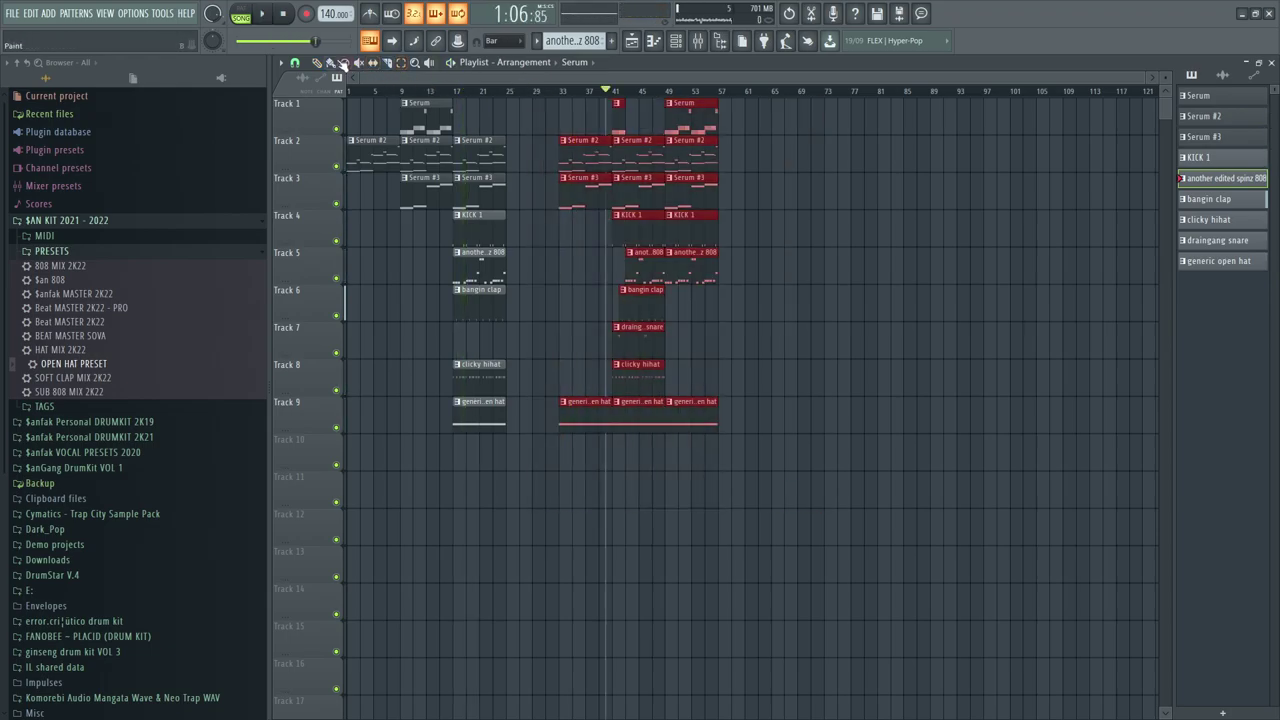
click(575, 157)
drag(791, 508, 555, 98)
drag(567, 163, 535, 158)
Duplicate all clips from bar 17 to bar 41 on every track, placing the copy at bar 49
drag(455, 91, 480, 93)
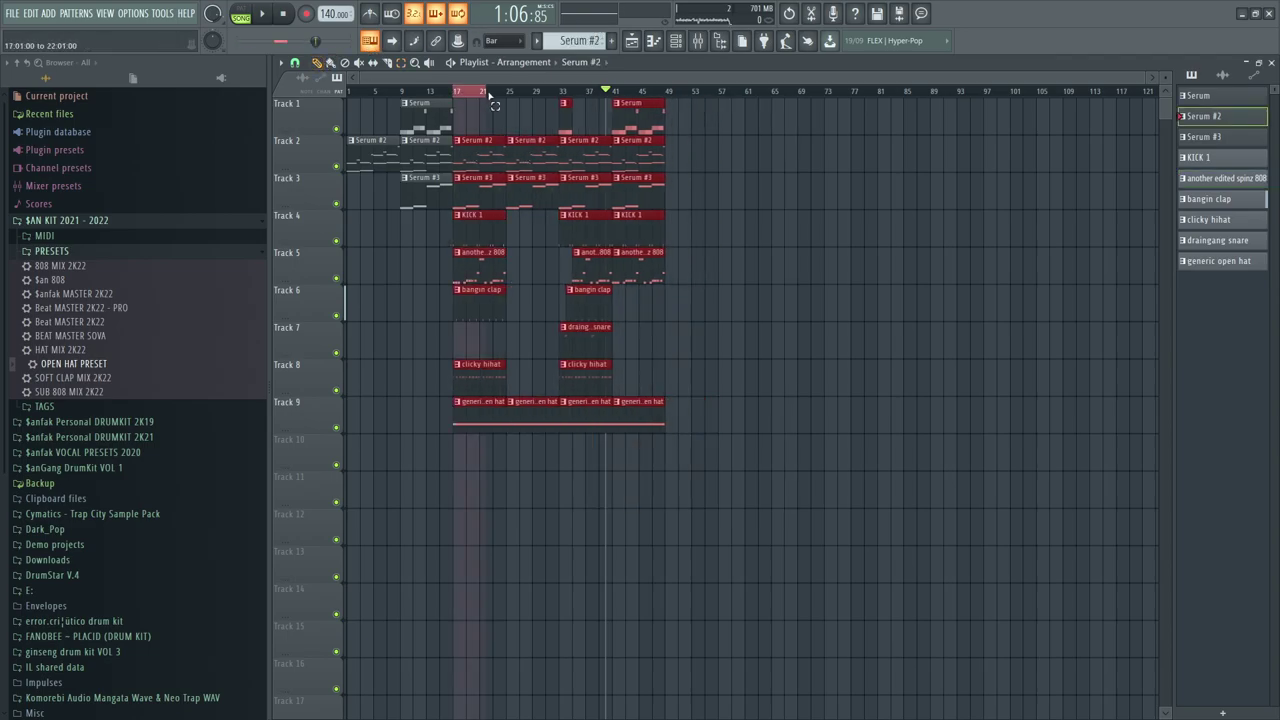
drag(617, 111, 548, 91)
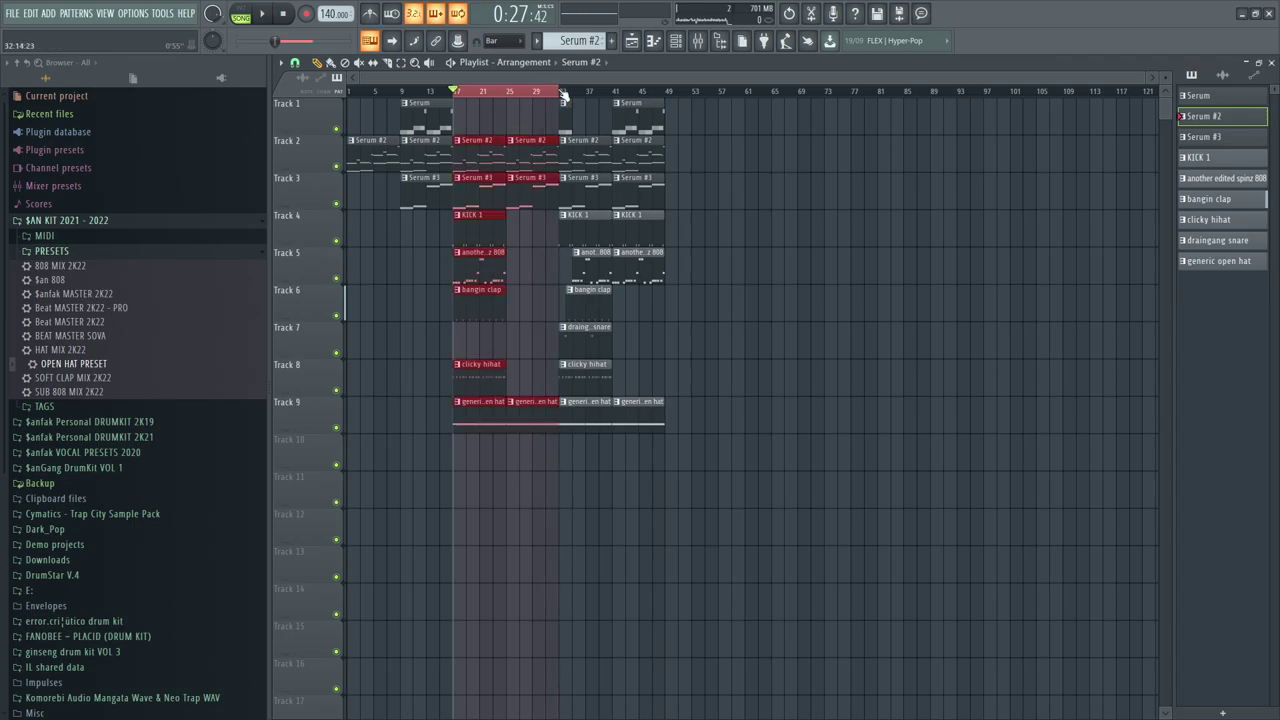
drag(563, 101, 620, 106)
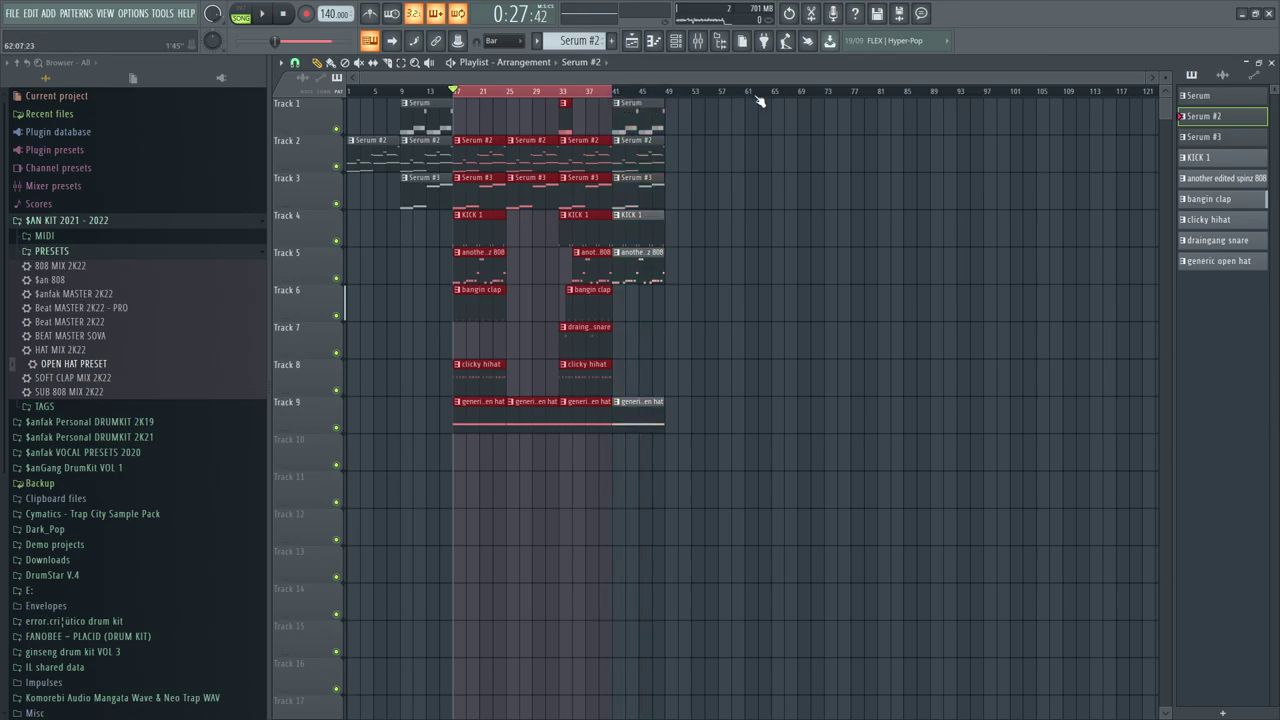
ctrl+click(669, 93)
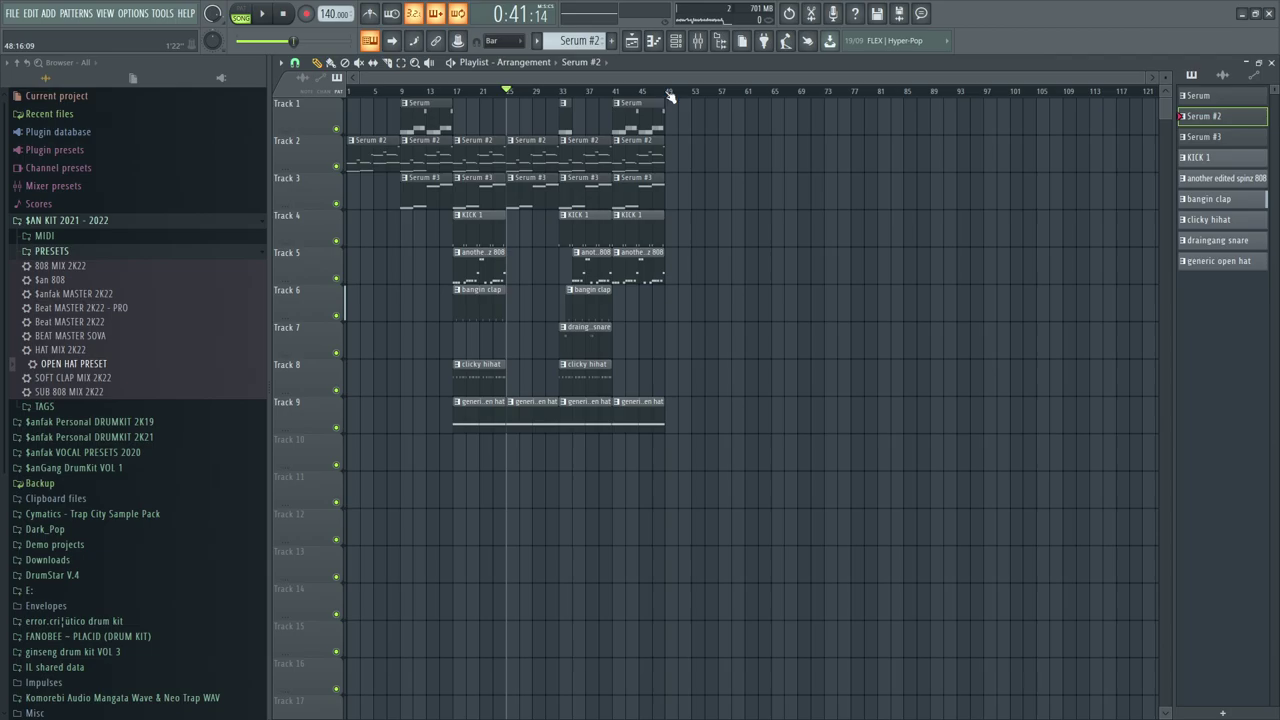
click(663, 94)
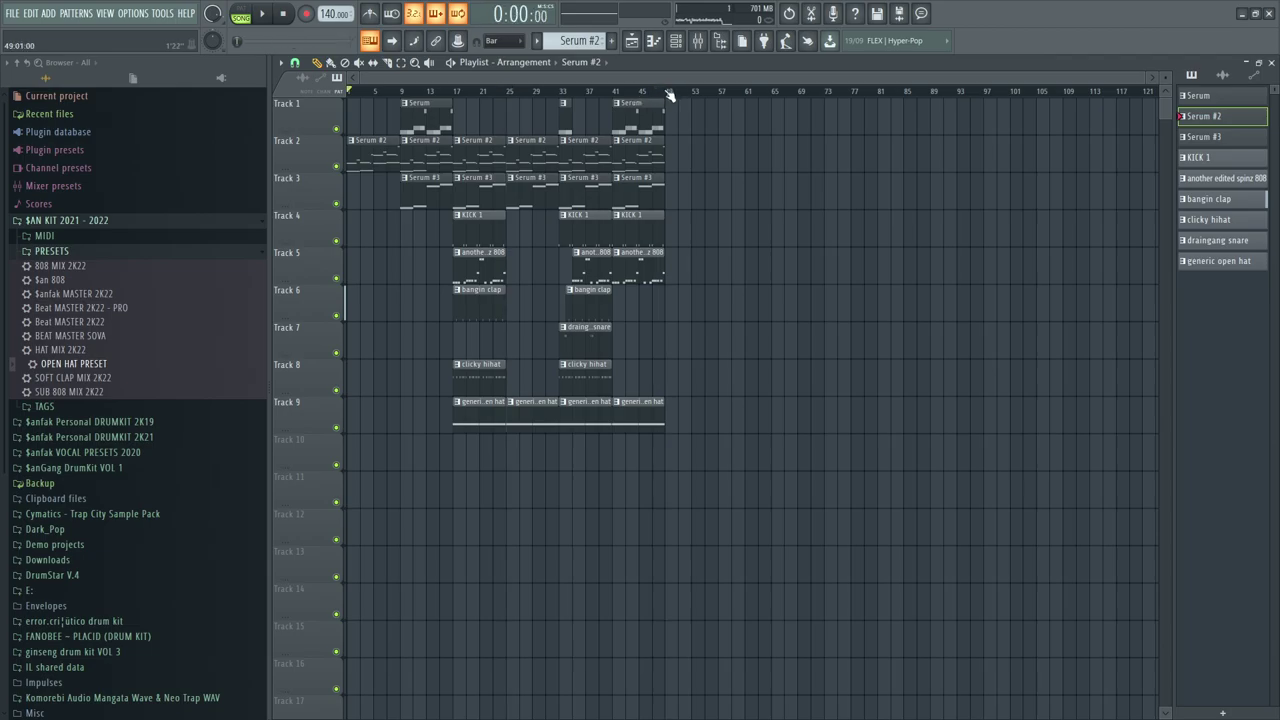
key(ctrl+v)
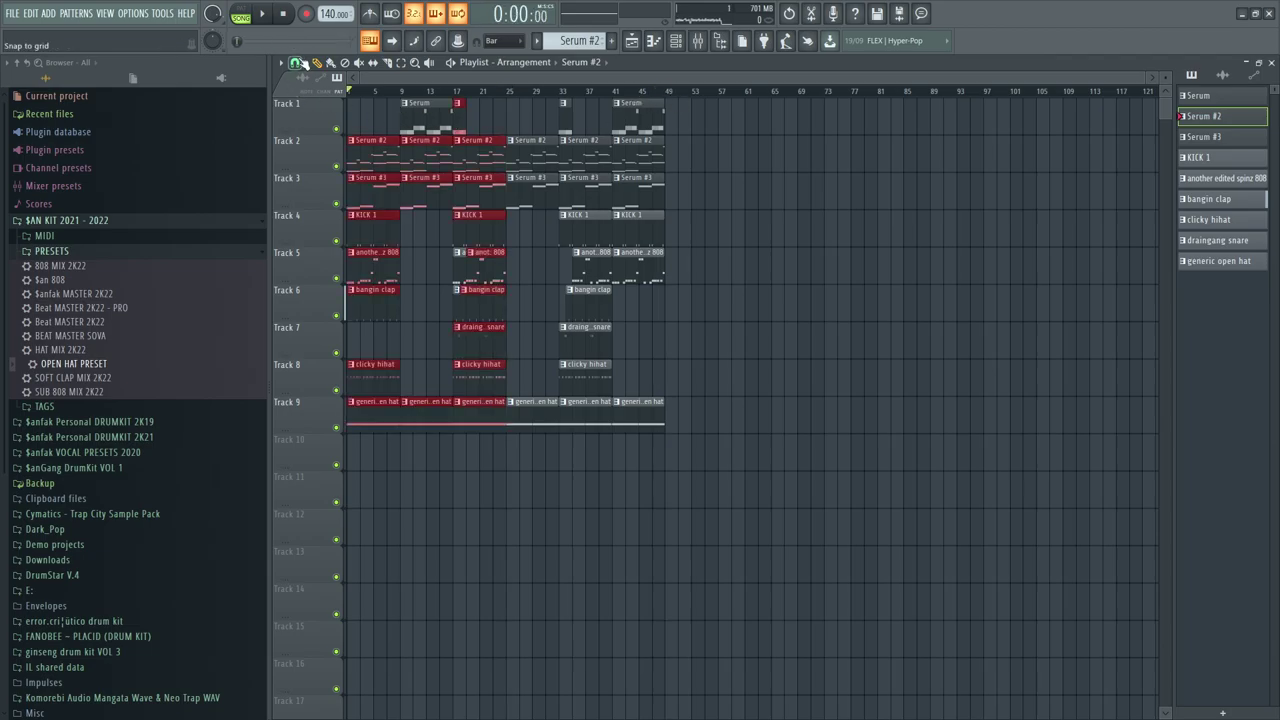
drag(366, 150, 691, 148)
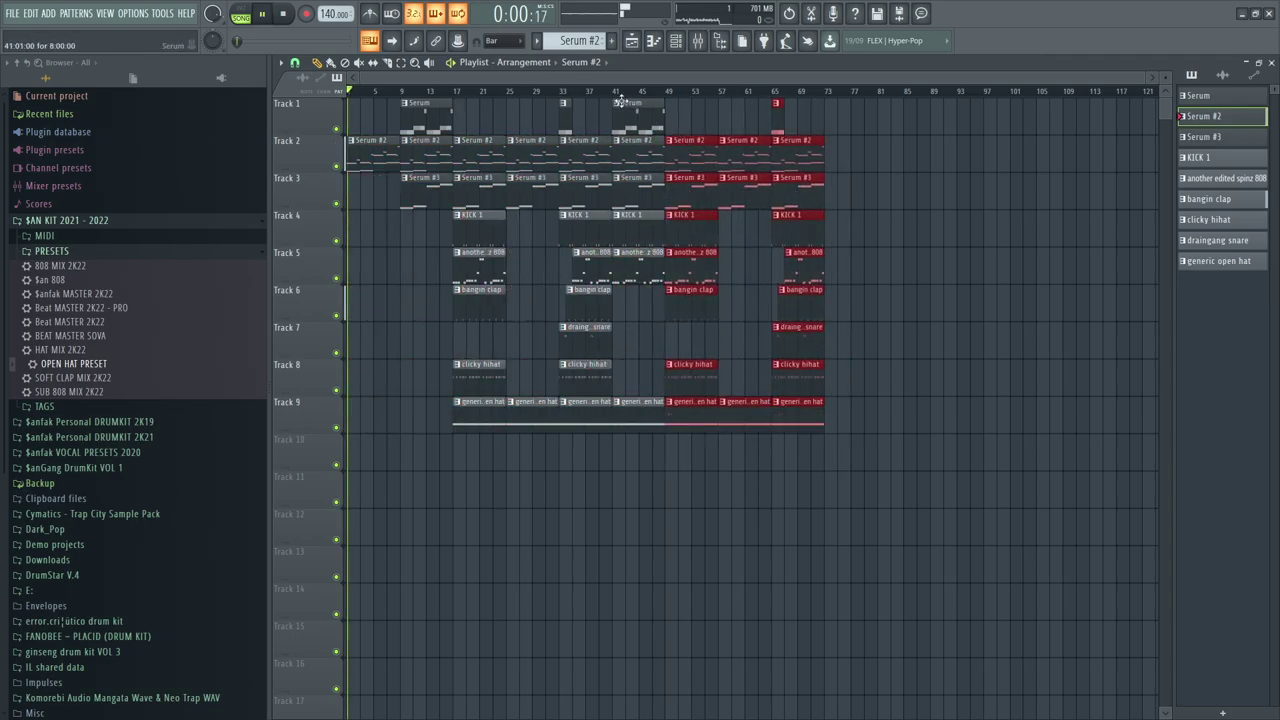
ctrl+click(911, 240)
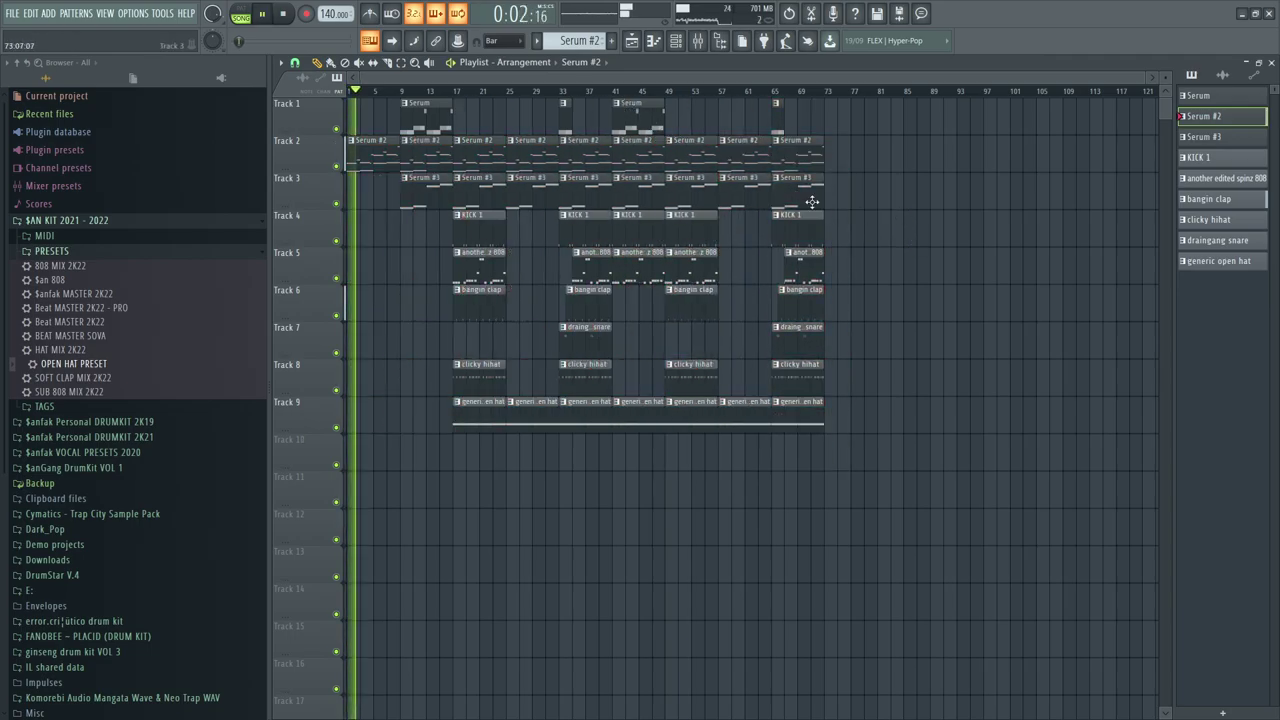
key(alt+Tab)
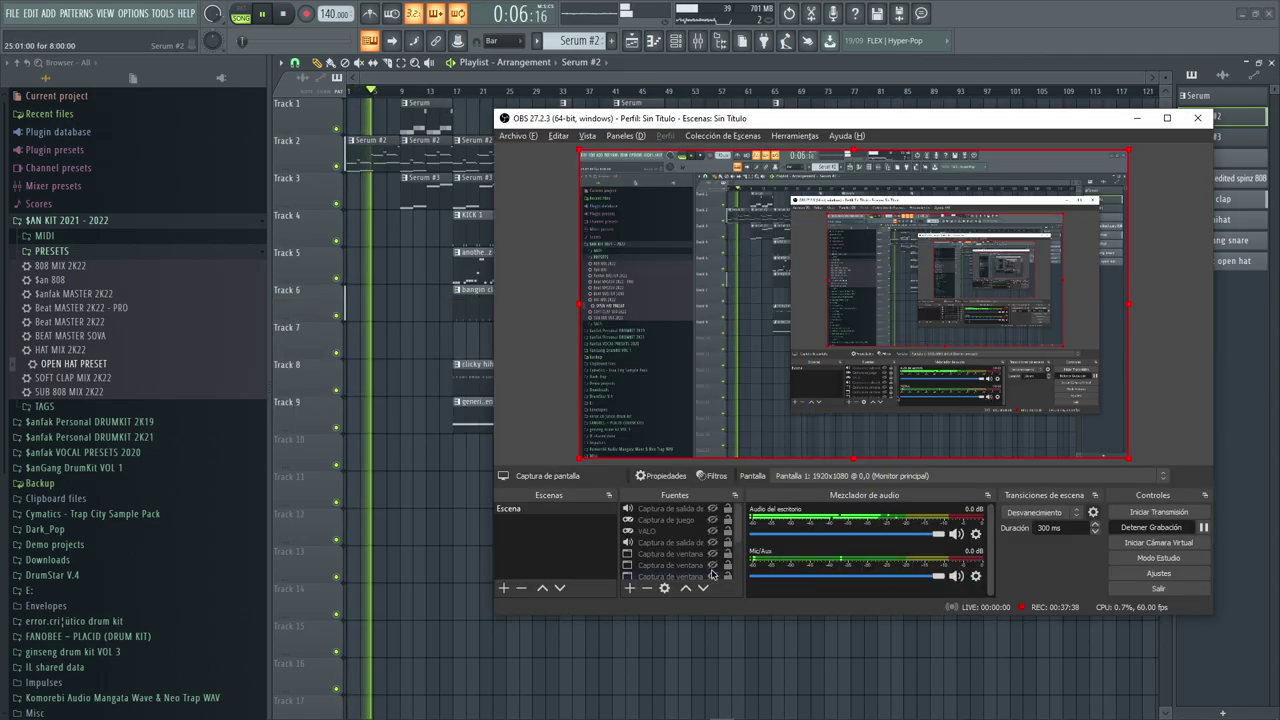
key(alt+Tab)
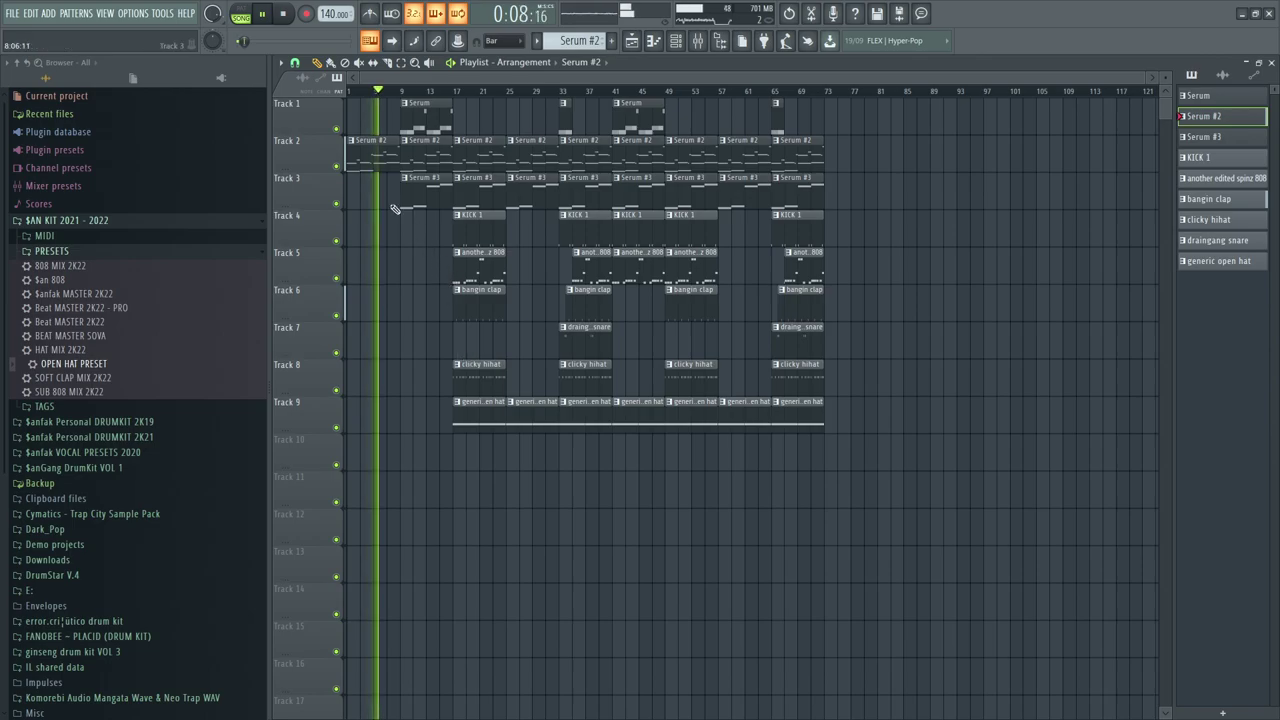
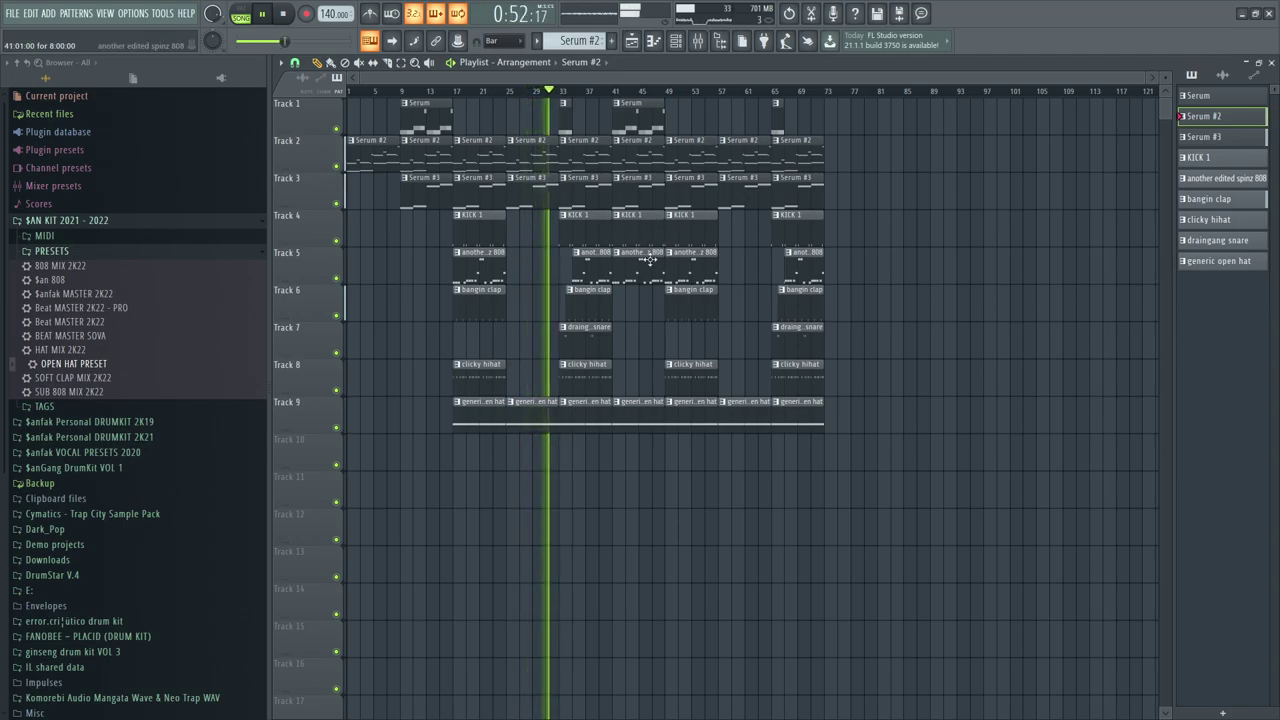
Delete the KICK 1 clip at bar 41, and add Serum #2, Serum #3 and Serum clips at bar 73 on their own tracks
right_click(641, 242)
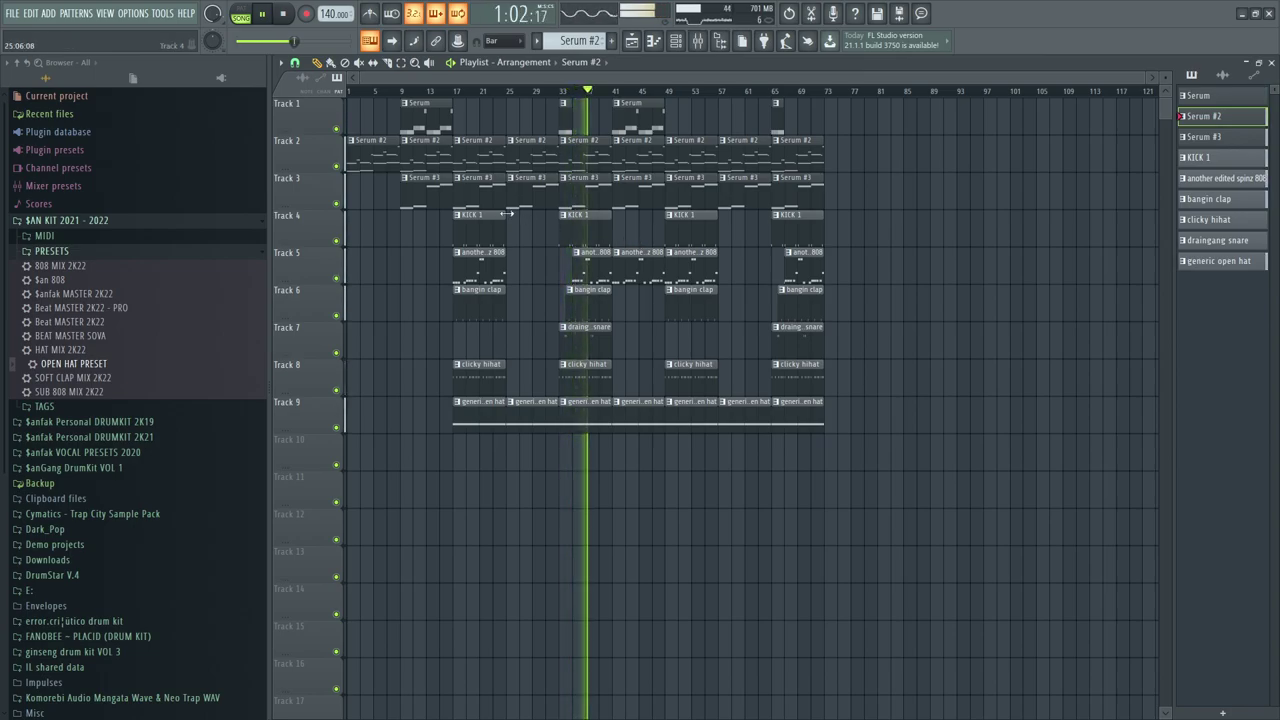
click(836, 159)
click(431, 190)
click(836, 193)
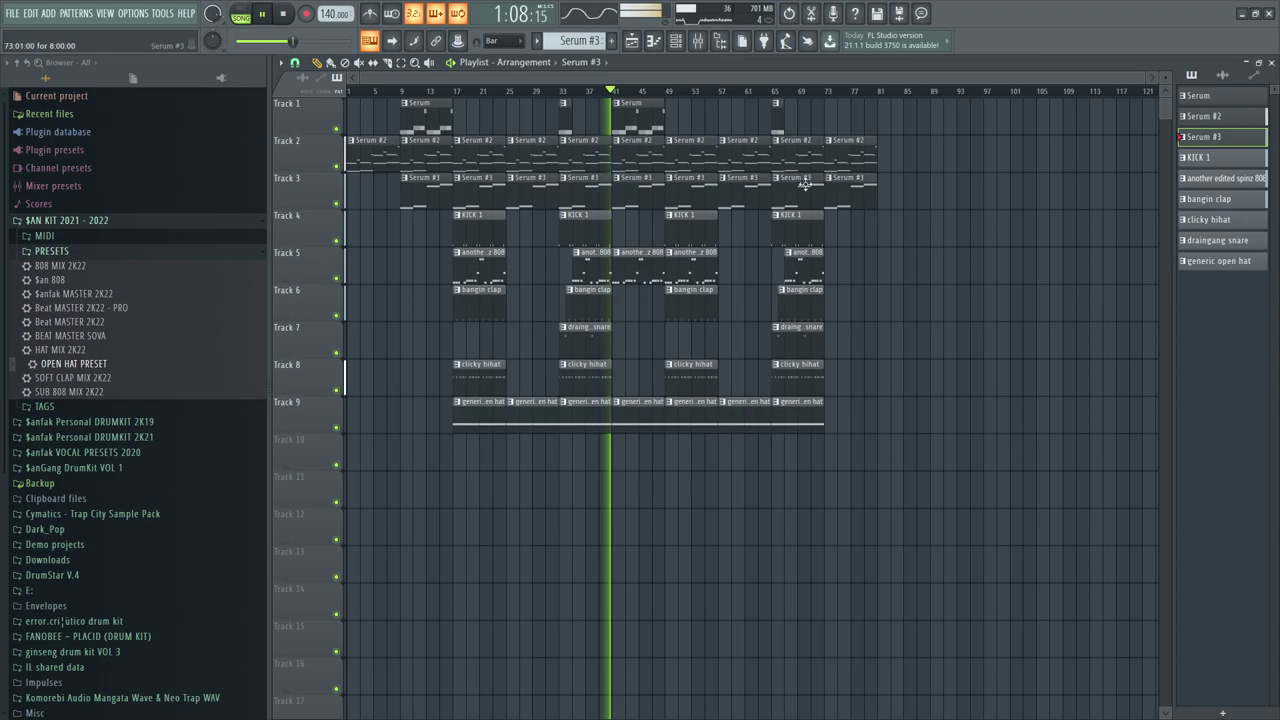
click(777, 110)
click(830, 111)
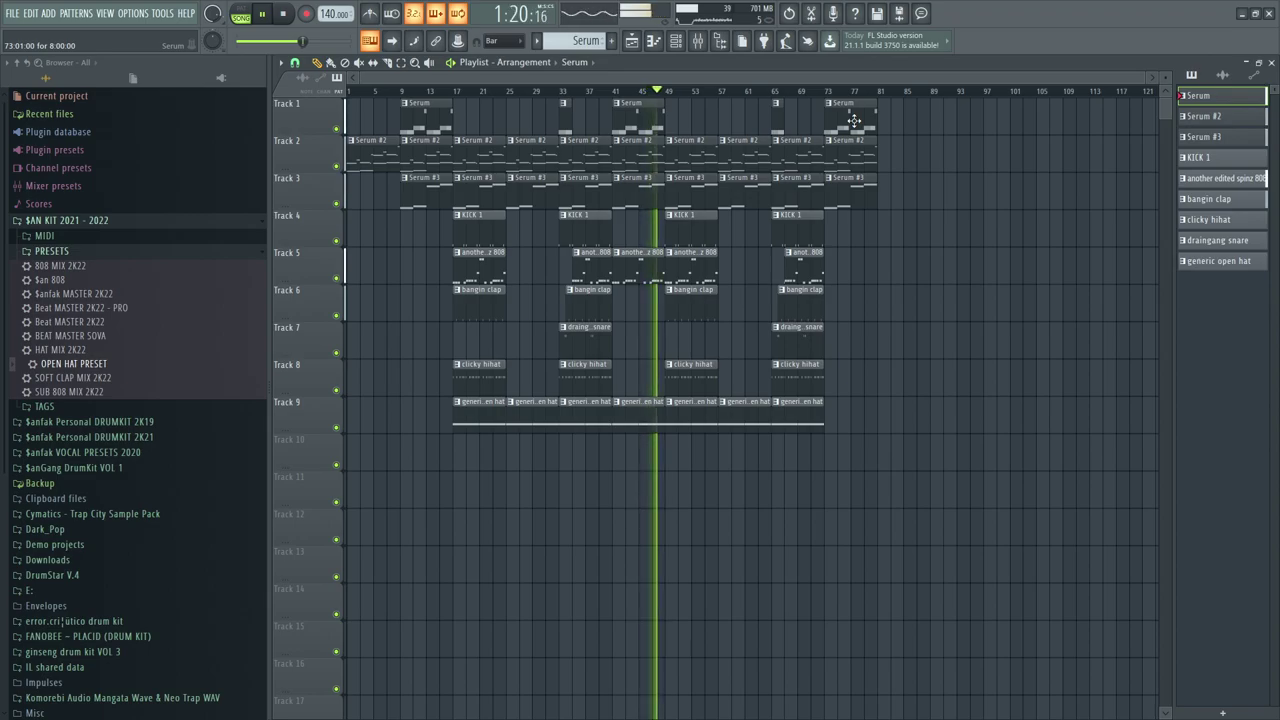
Start saving the project in the SONGS files folder, taking $ANFAK RARE 471.flp as the basis for the file name
key(ctrl+s)
scroll(246, 320, down, 15)
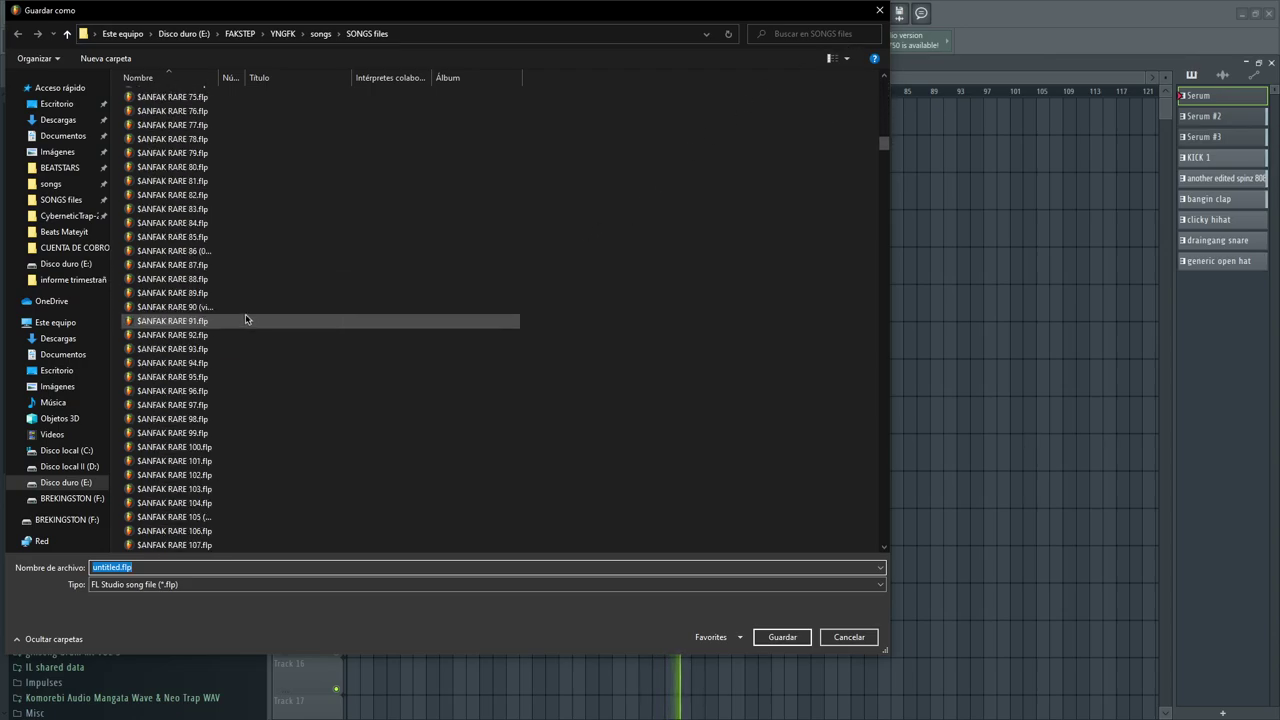
scroll(246, 320, down, 13)
scroll(246, 320, down, 13)
scroll(246, 320, down, 20)
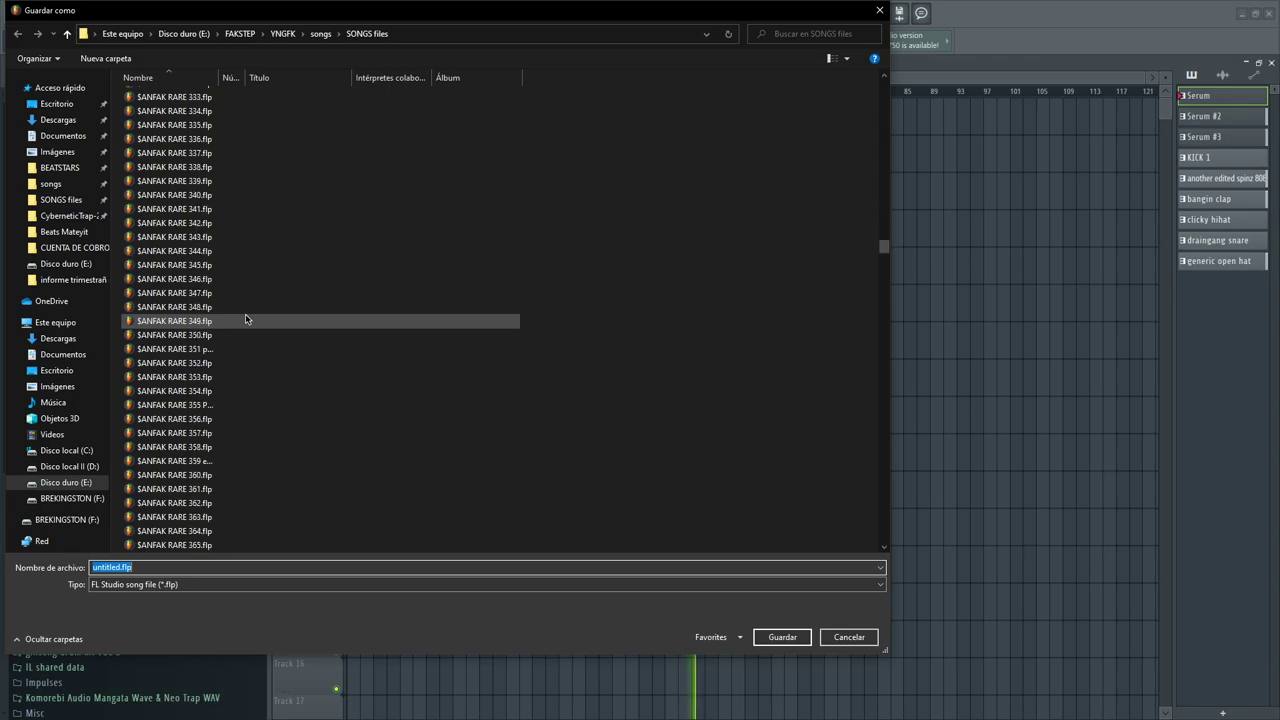
scroll(246, 320, down, 20)
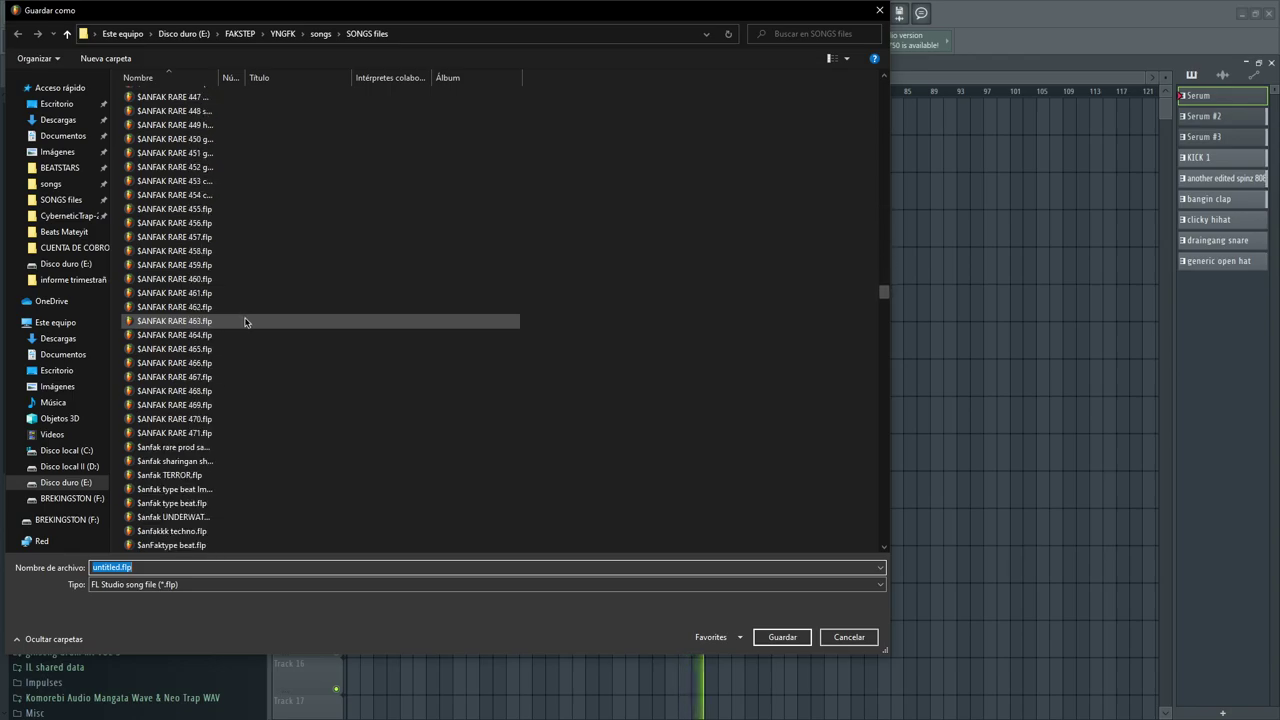
click(237, 349)
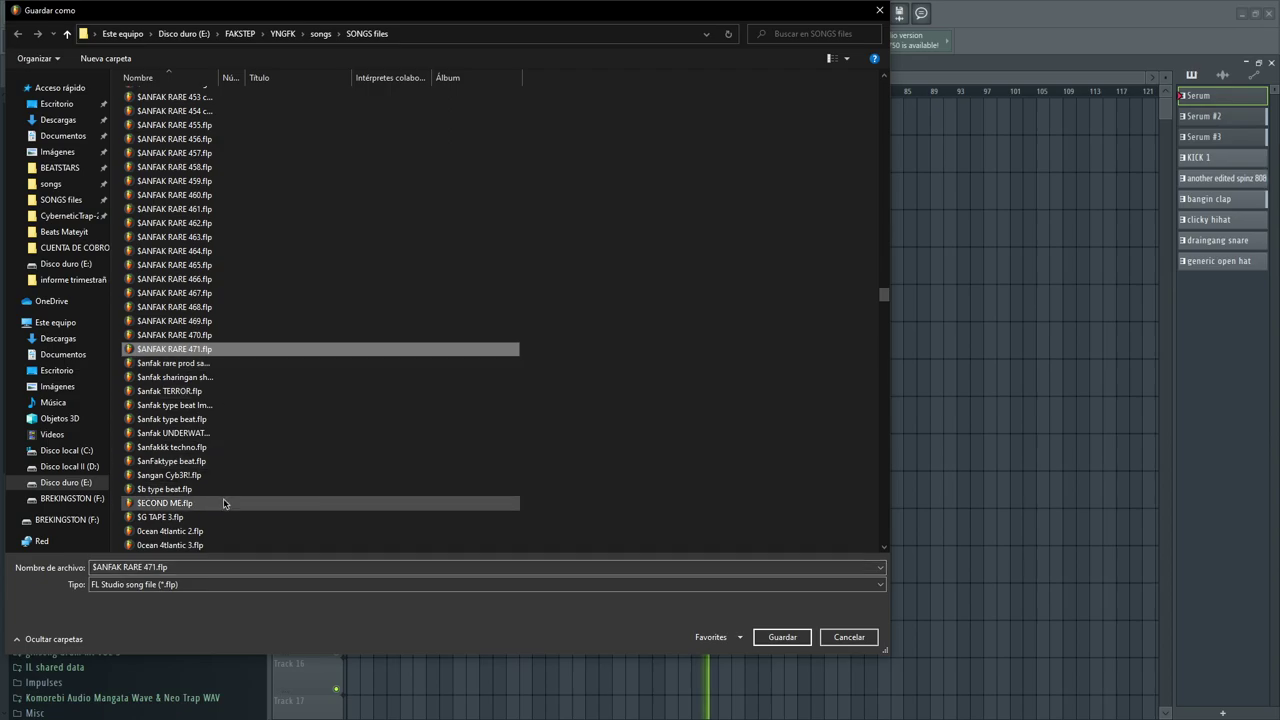
Change the file name to $ANFAK RARE 472 and save the project
click(183, 570)
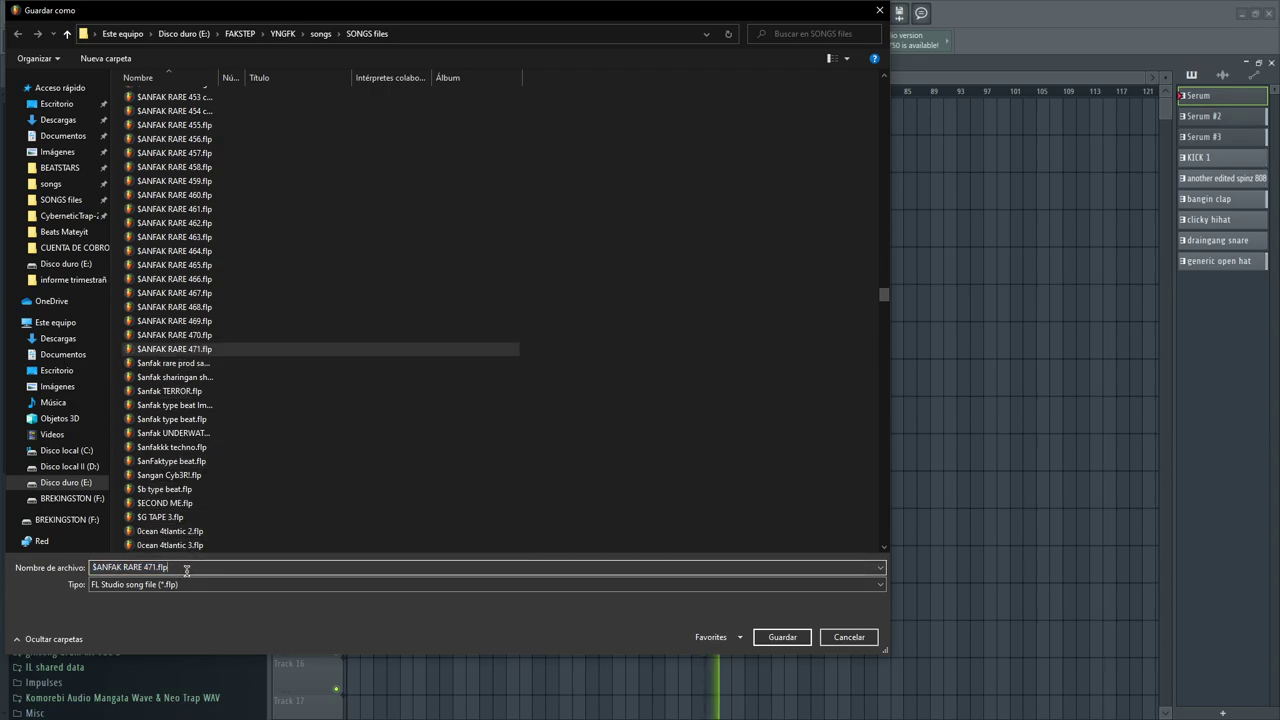
key(BackSpace)
key(BackSpace)
key(BackSpace)
key(BackSpace)
key(BackSpace)
text(2)
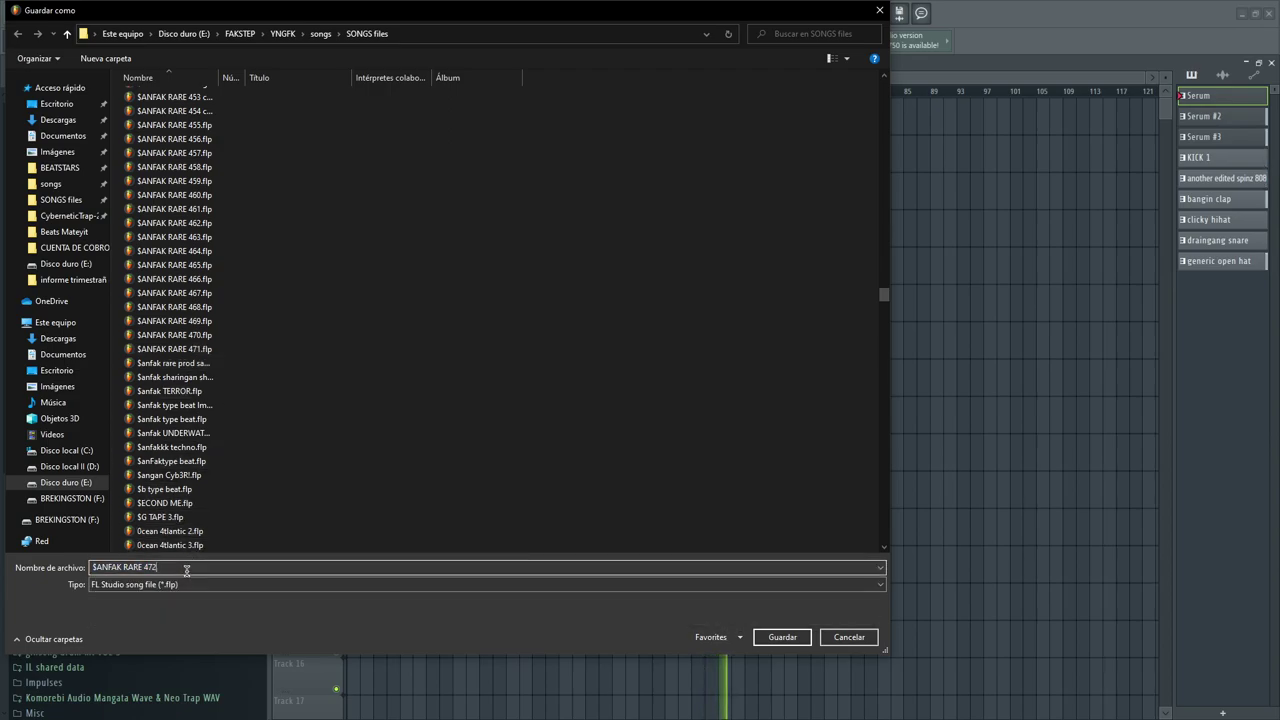
key(Return)
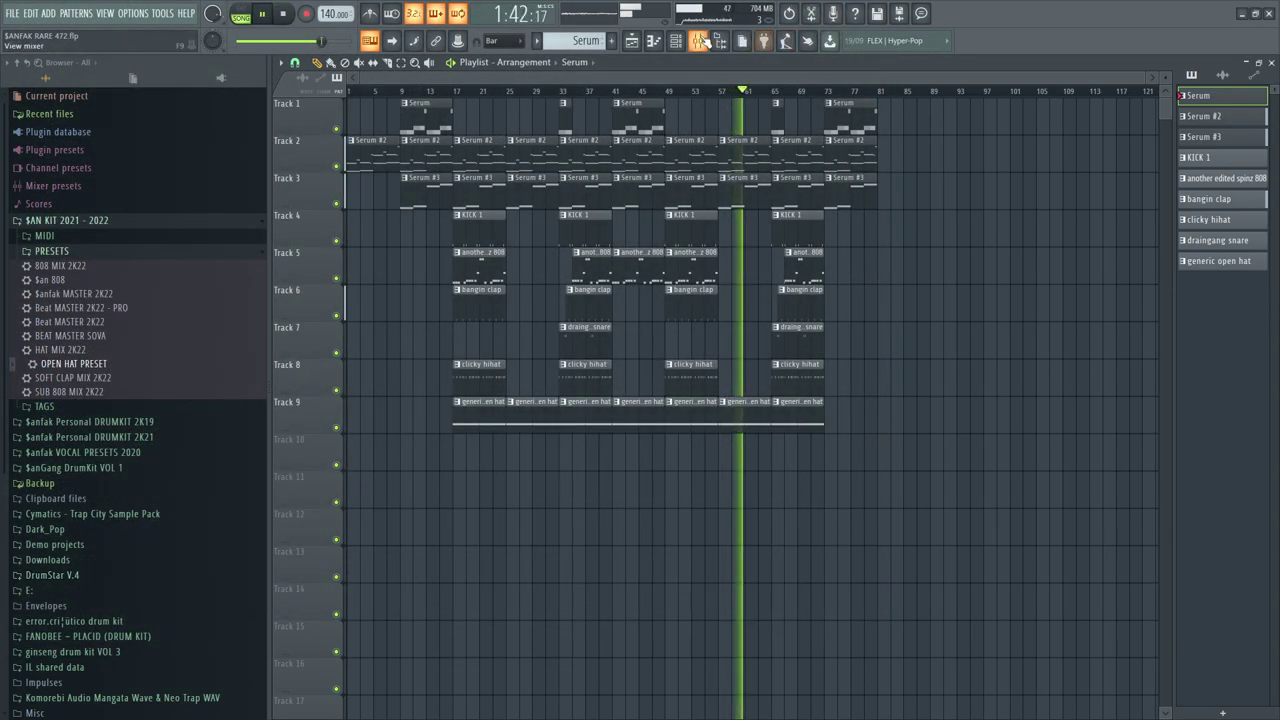
Pan the Serum #3 mixer track 61% right and the FakRareSub track to the left, and save the project
scroll(912, 131, up, 3)
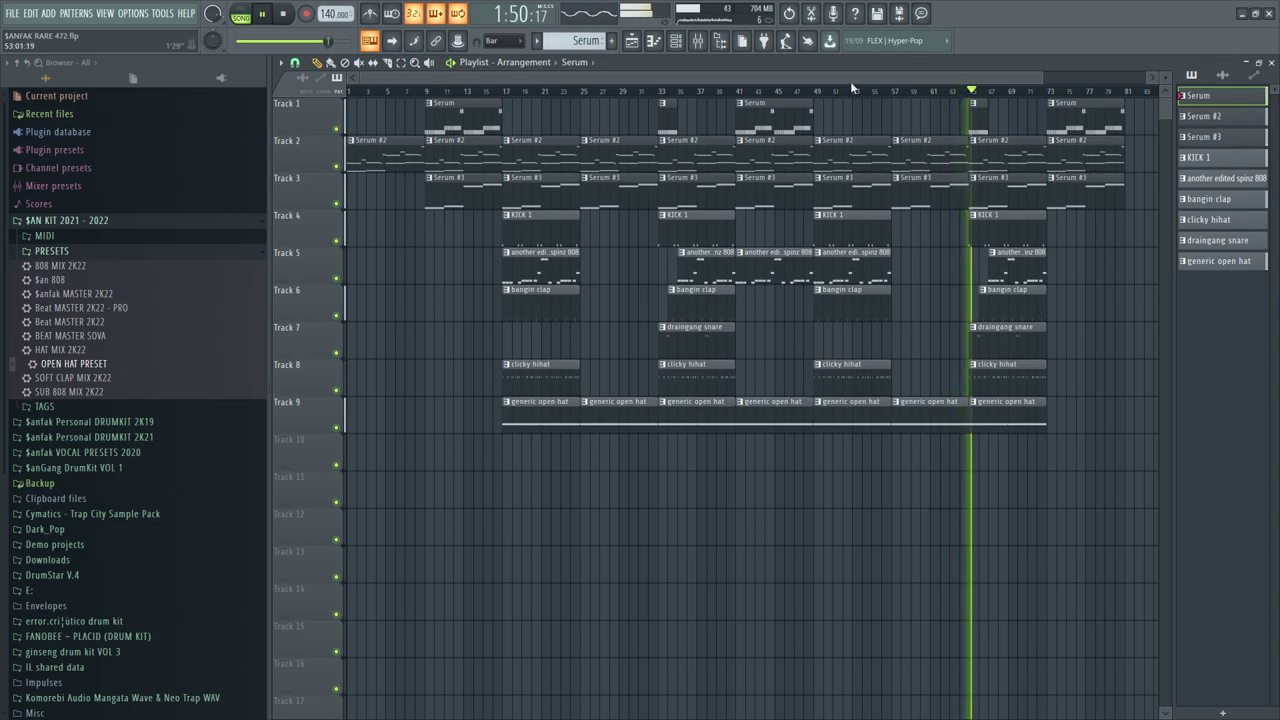
click(697, 40)
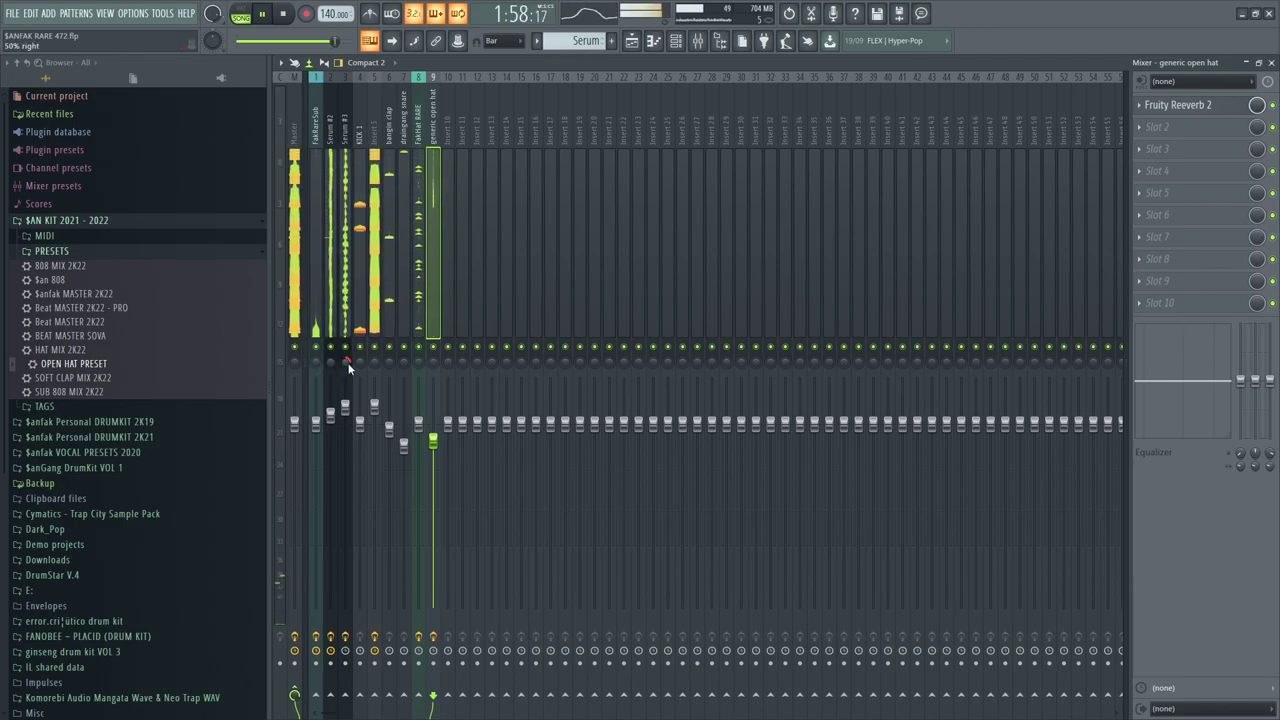
drag(348, 366, 340, 347)
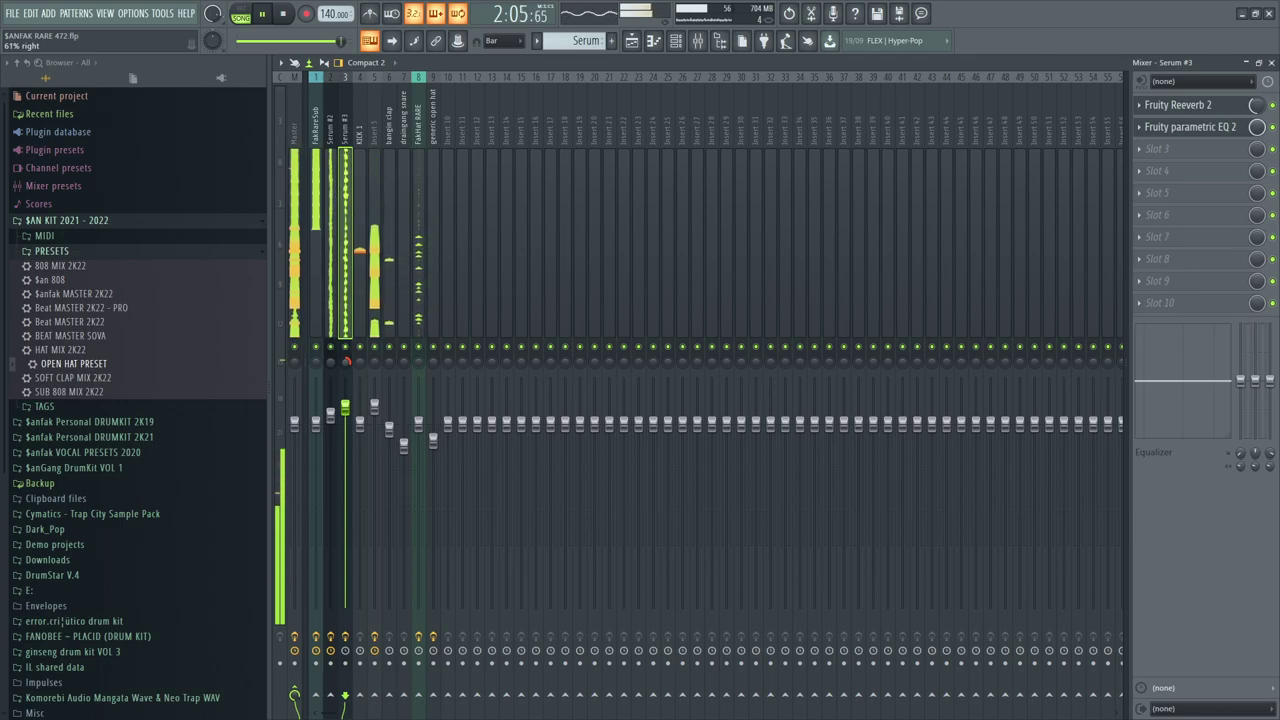
click(316, 363)
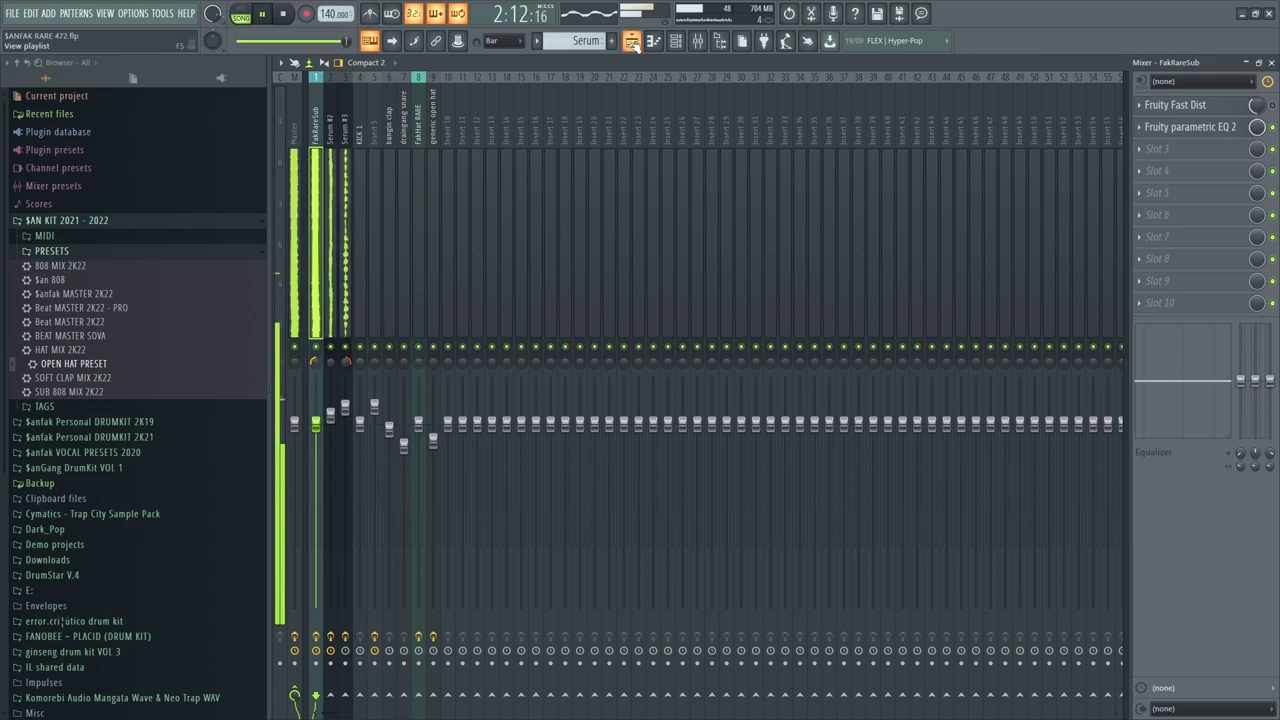
click(14, 14)
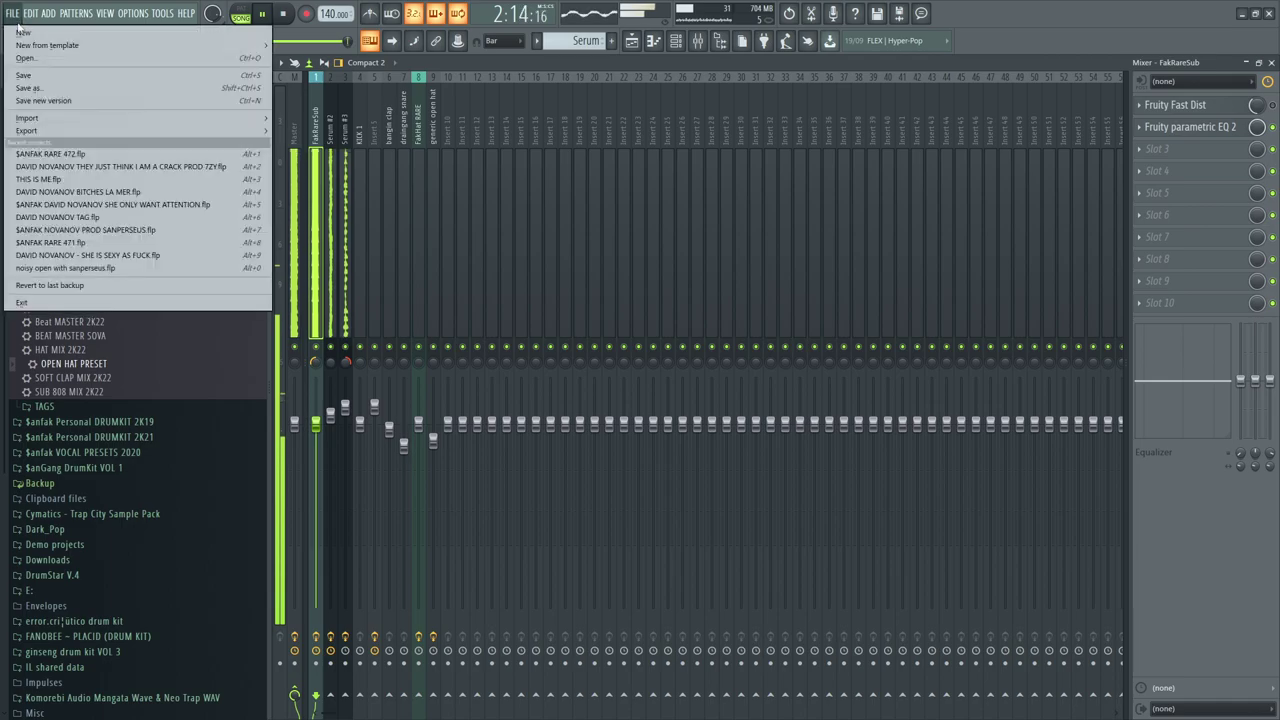
click(27, 76)
Extend Track 2 in the playlist with another Serum #2 clip at bar 81
click(638, 44)
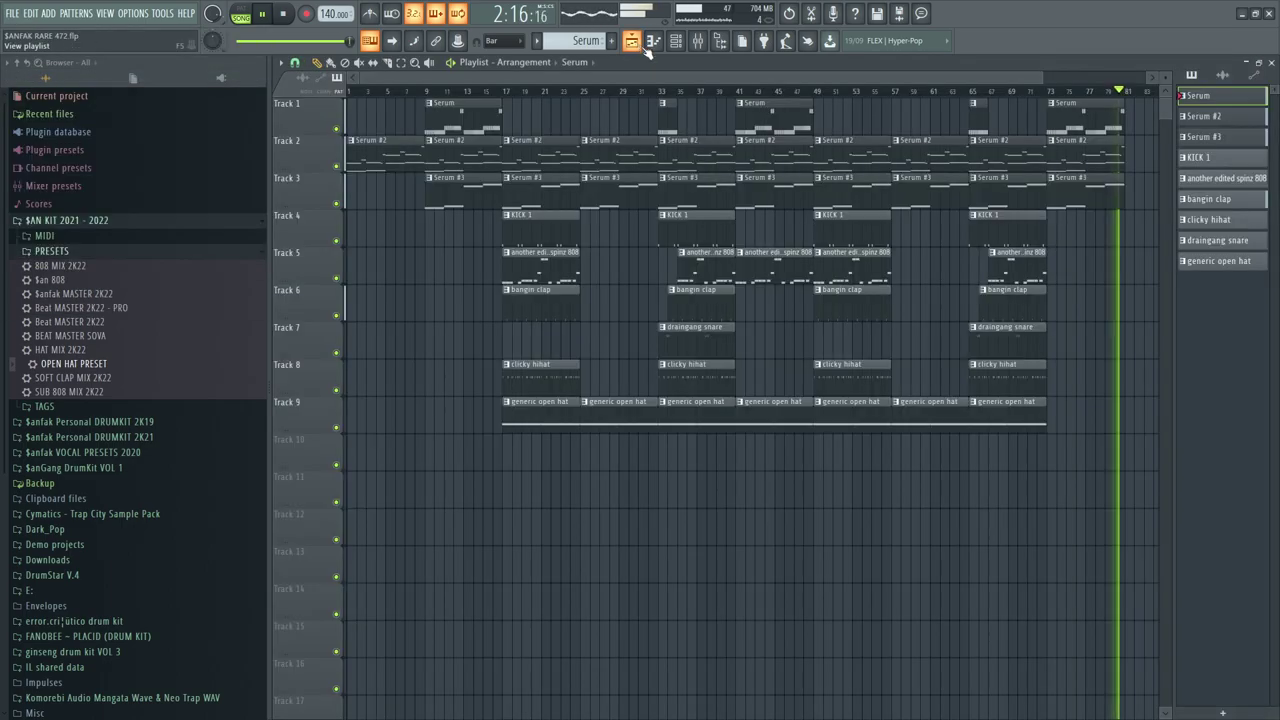
click(1116, 160)
click(1136, 160)
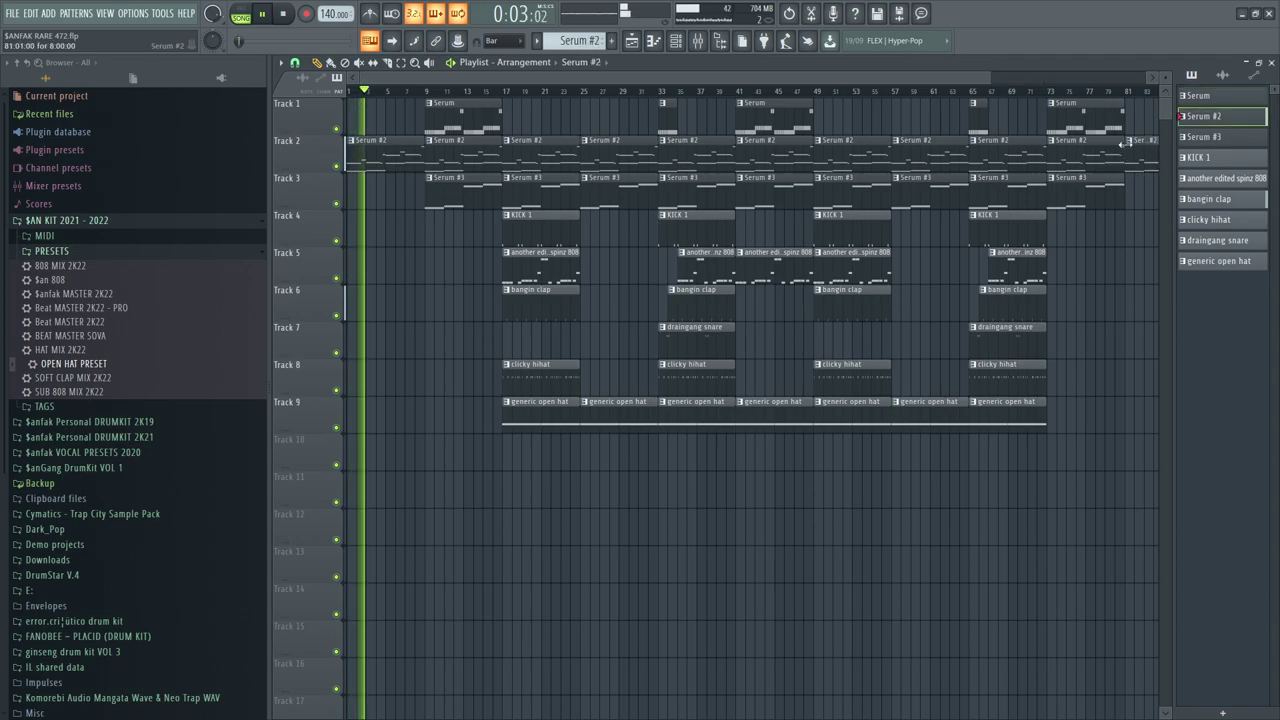
Create an automation clip for the Master track's volume and show it in the playlist
scroll(791, 79, down, 2)
click(696, 44)
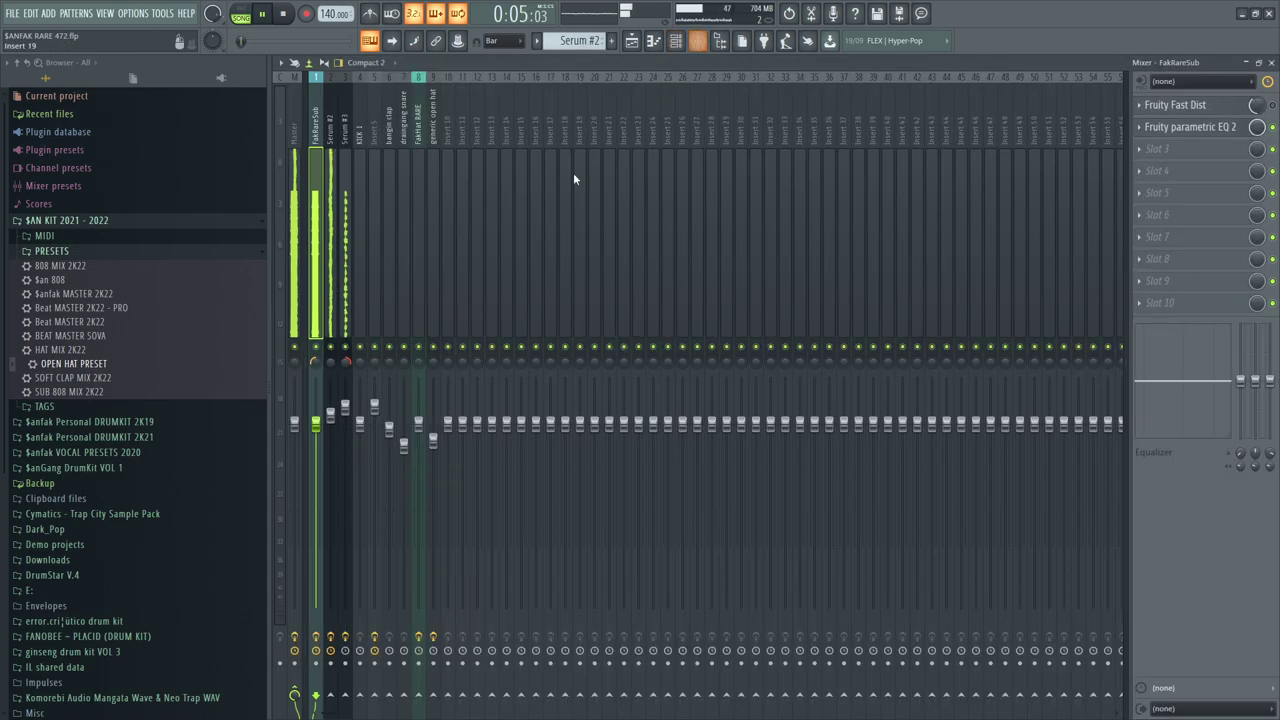
right_click(296, 433)
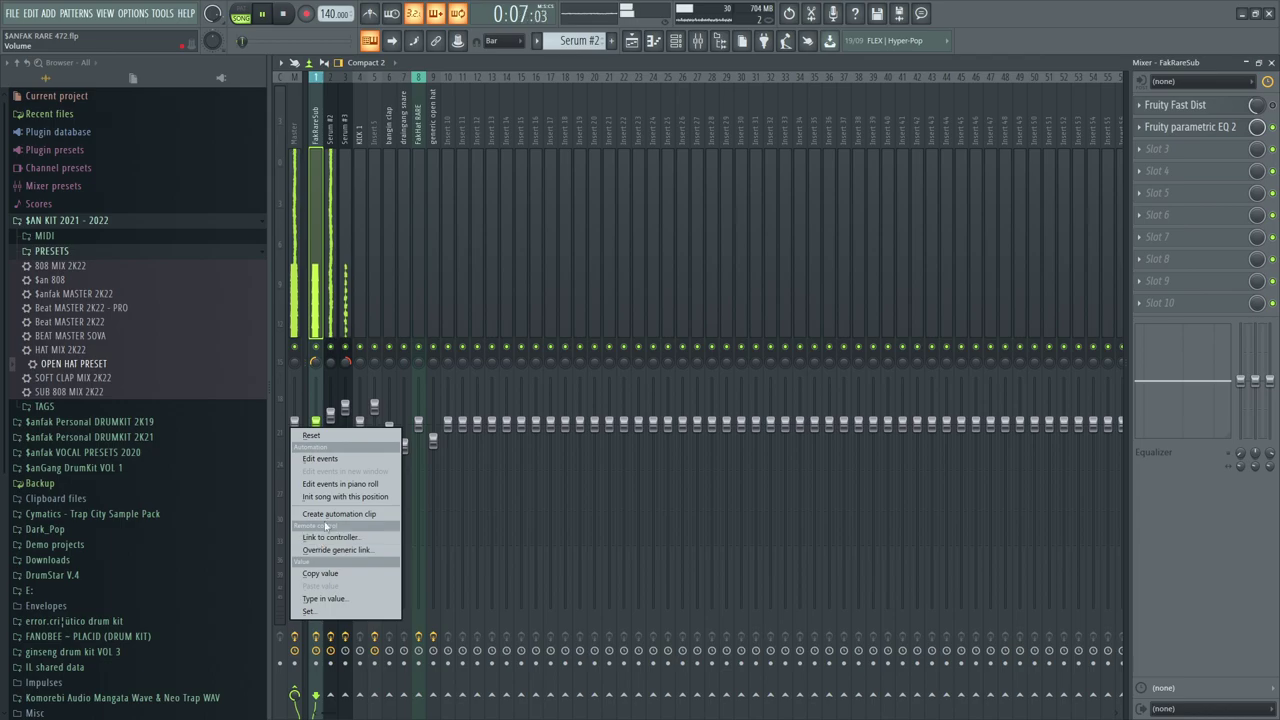
click(327, 515)
click(631, 42)
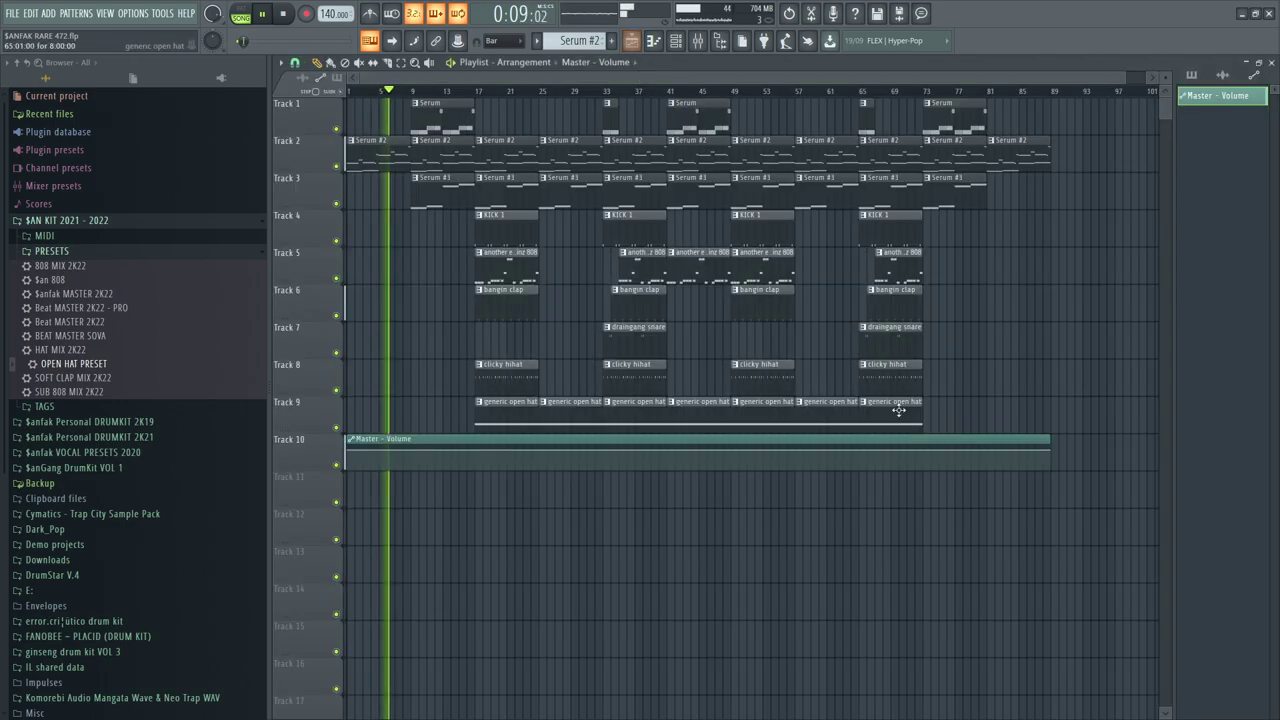
Shape a fade-out in the Master - Volume automation from 80% at bar 81 to the minimum at bar 89, and stop playback
right_click(1051, 451)
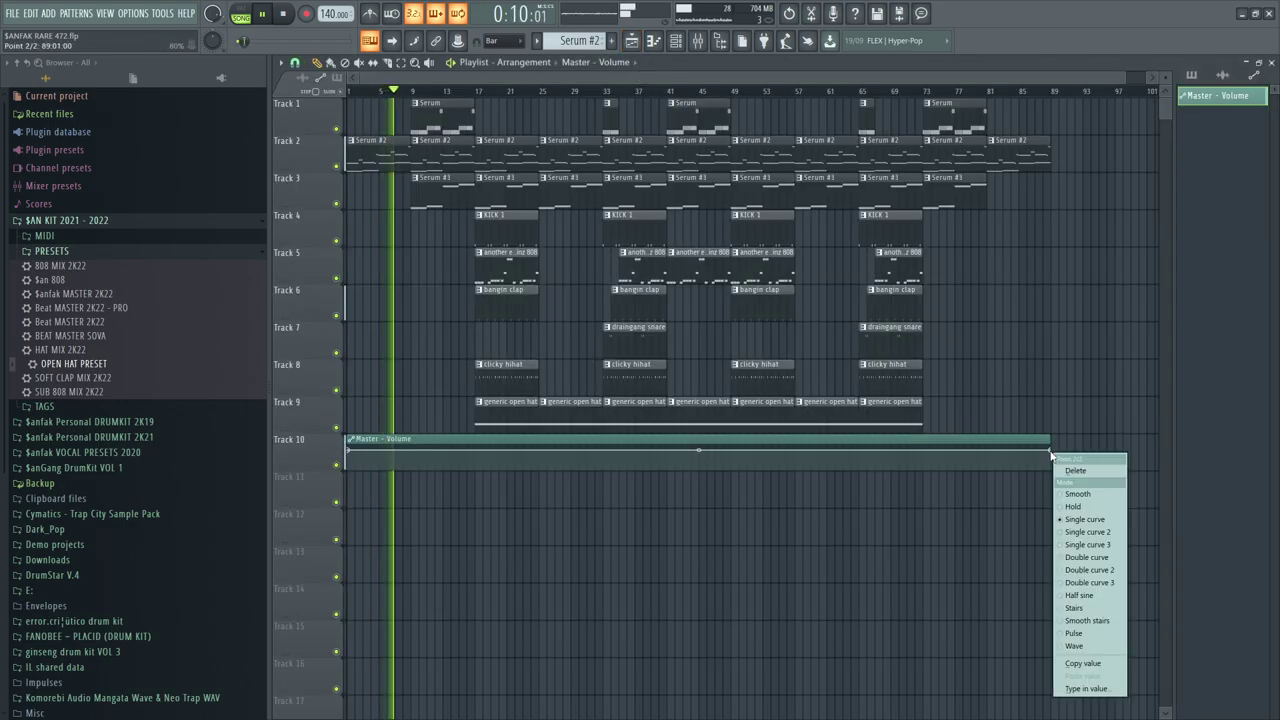
click(1083, 663)
right_click(990, 453)
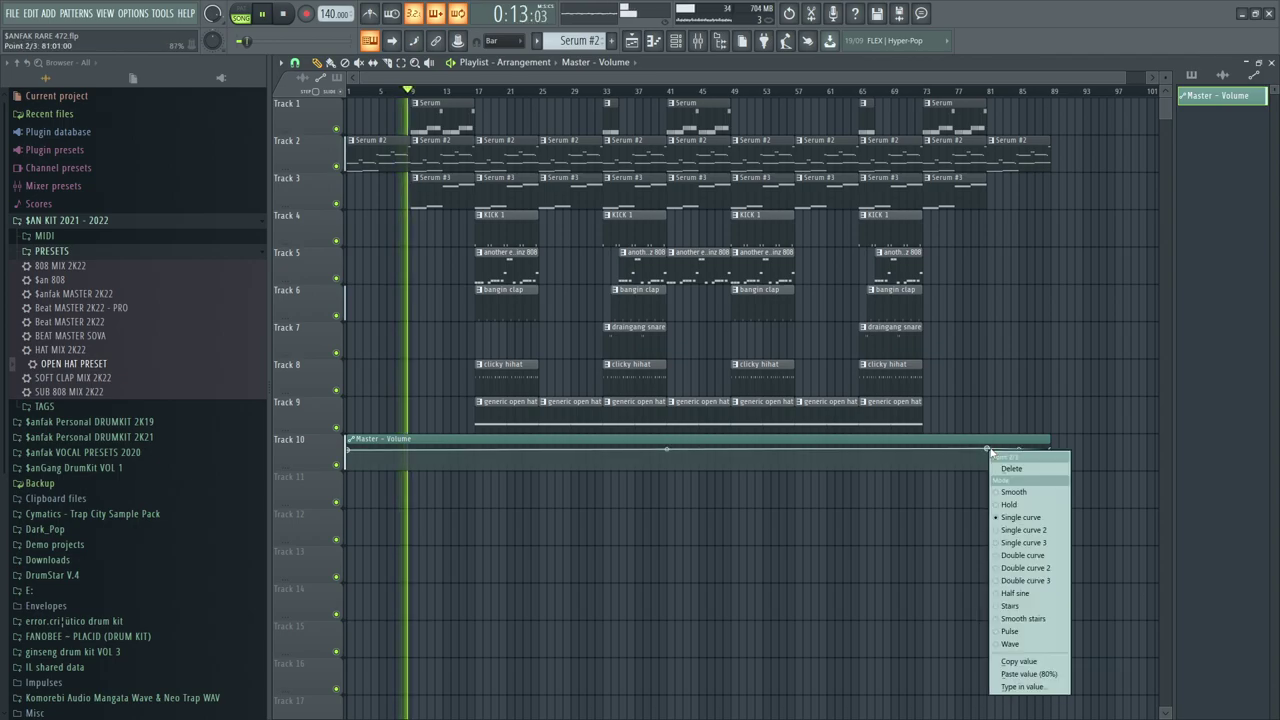
click(1025, 675)
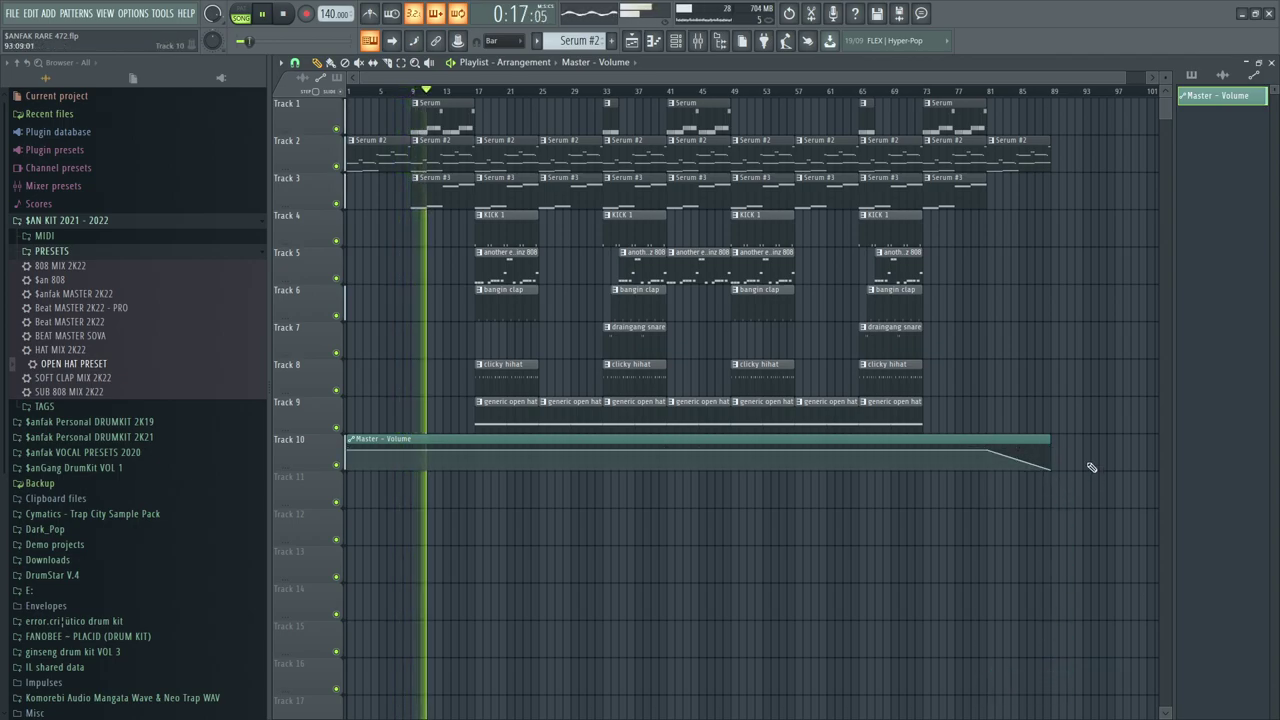
key(space)
key(space)
key(space)
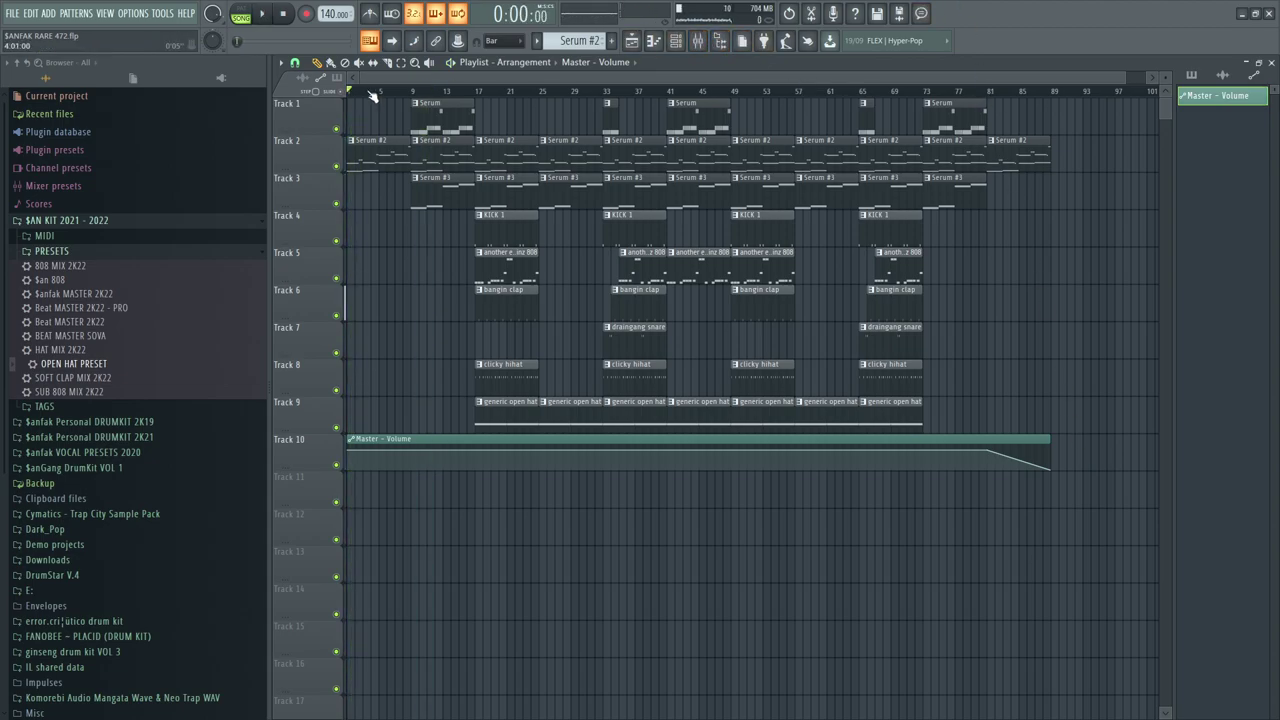
Place the "you are now listening to a sangang exclusive" tag from the $anfak Personal DRUMKIT 2K21 TAGS folder at bar 1 of Track 6
click(44, 406)
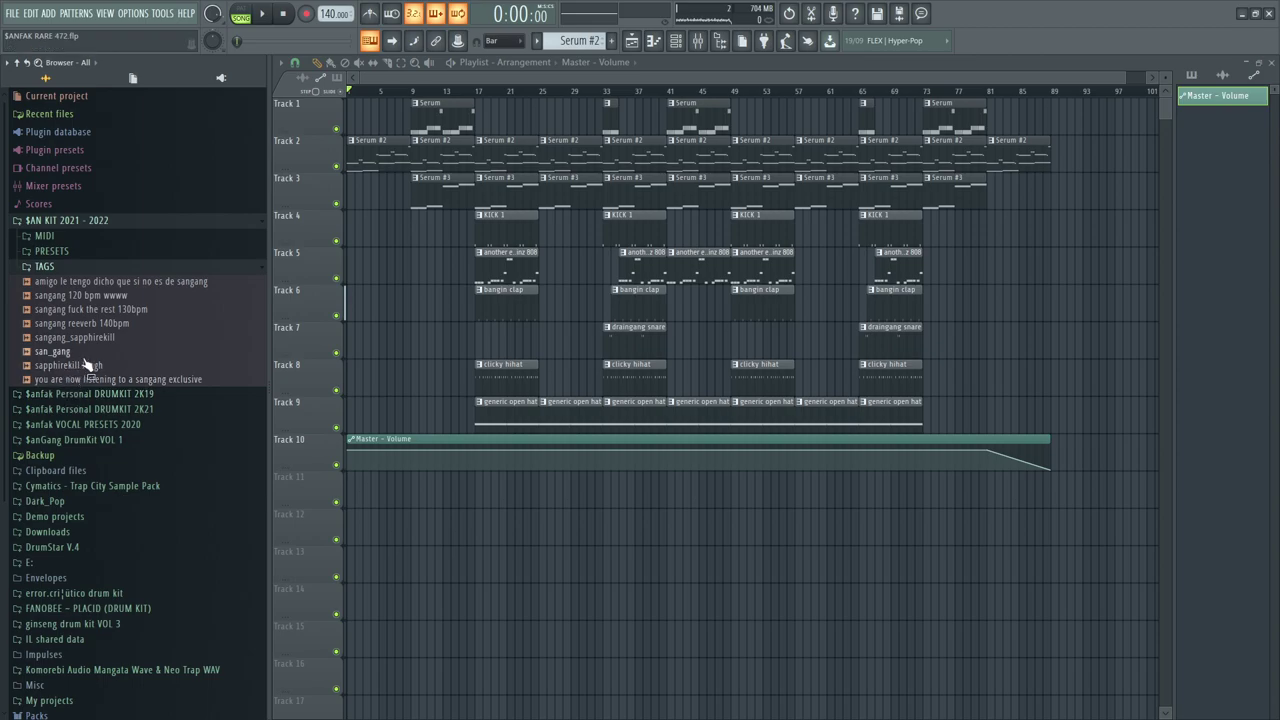
click(109, 280)
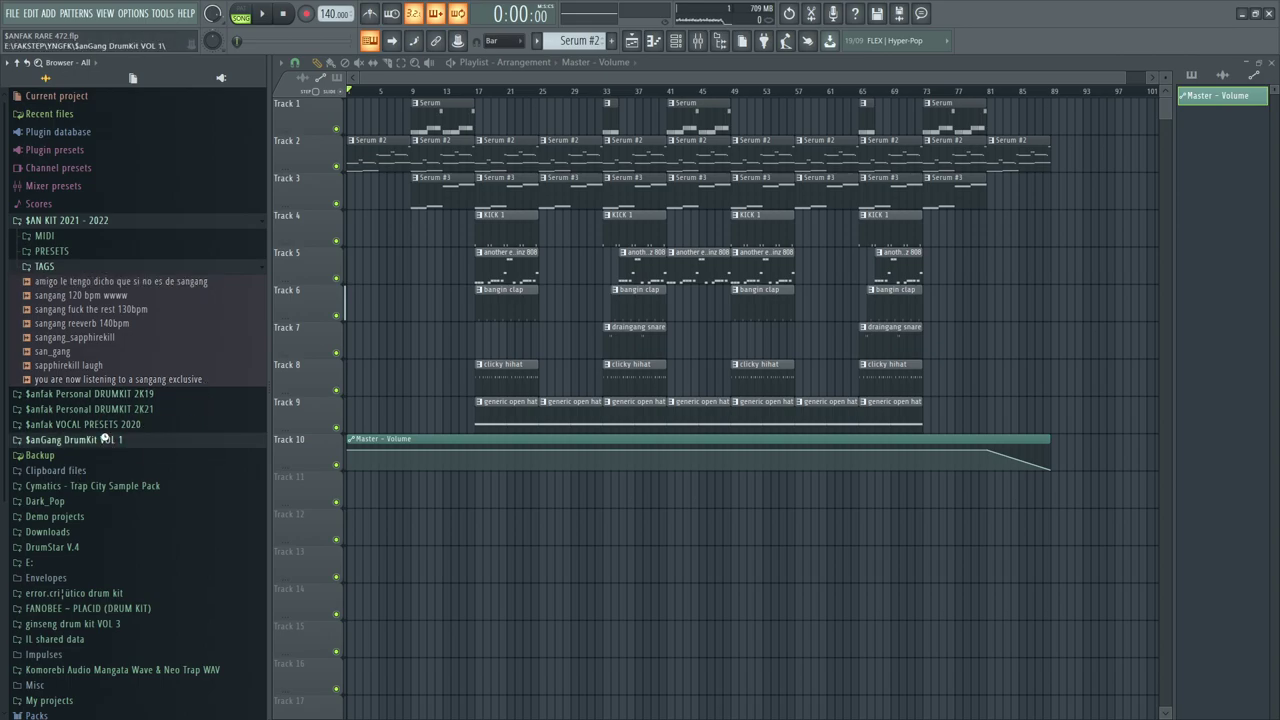
click(152, 439)
click(113, 268)
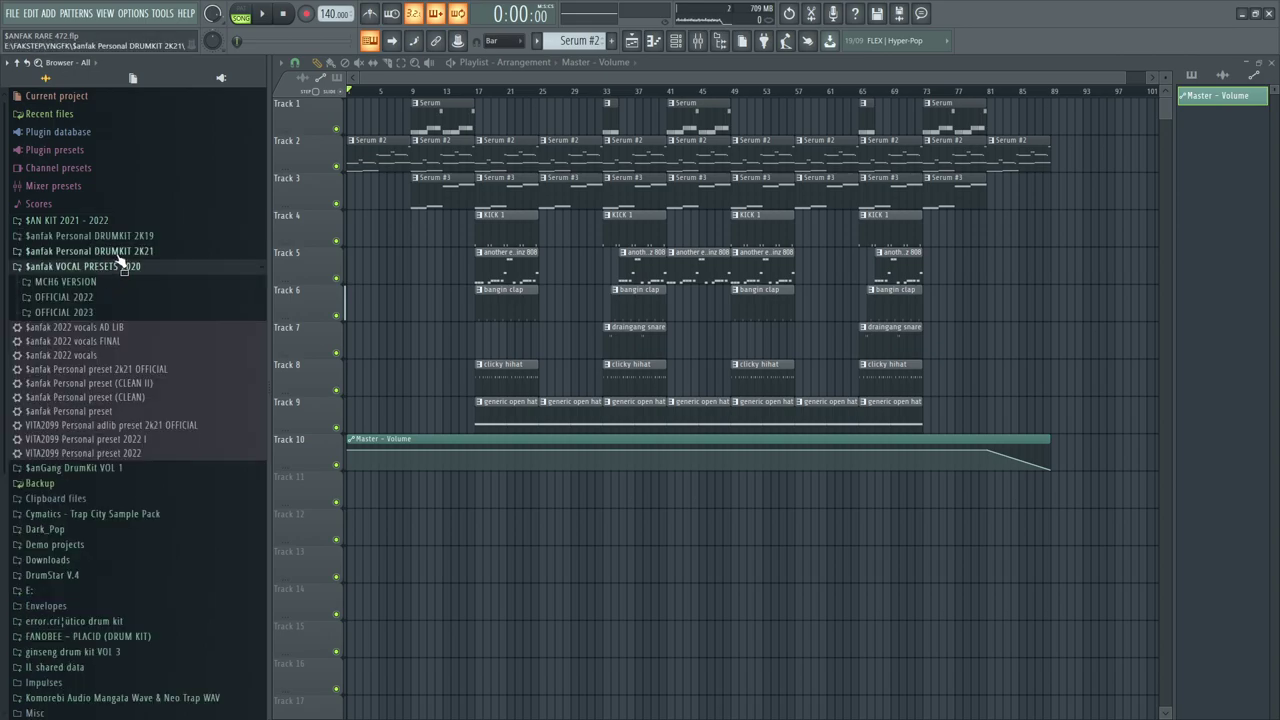
click(118, 252)
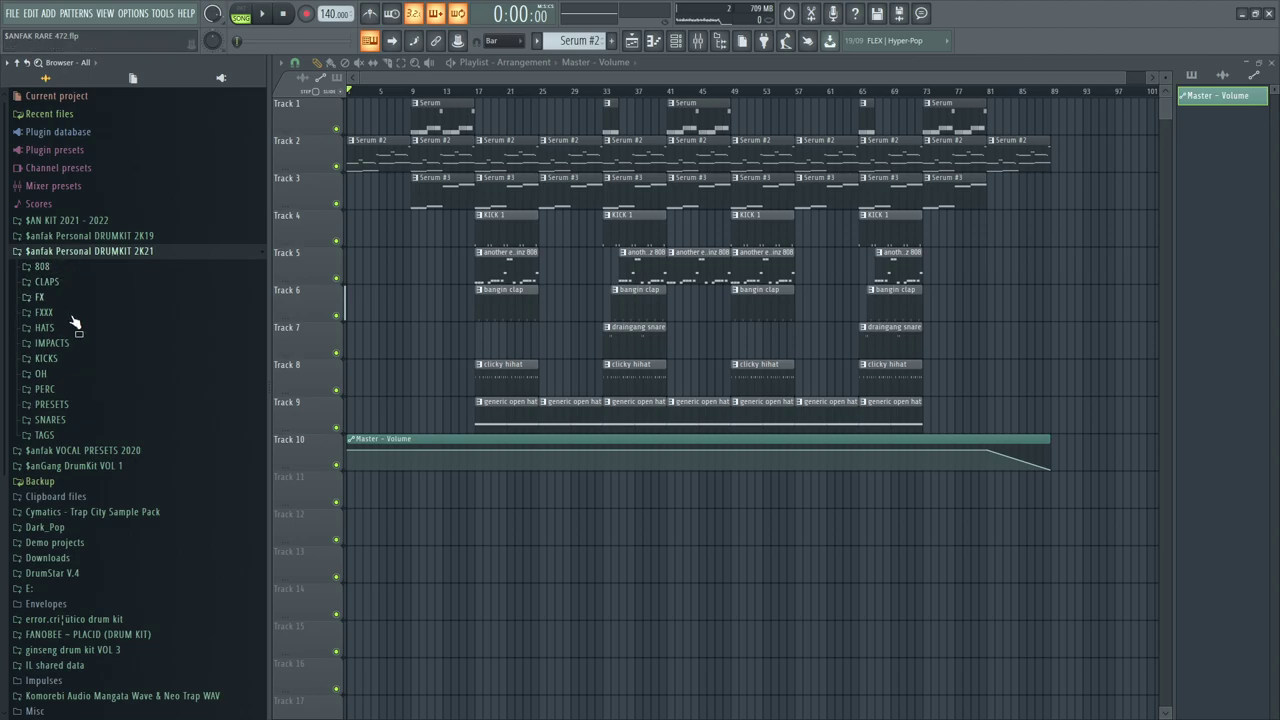
click(50, 436)
drag(143, 450, 386, 295)
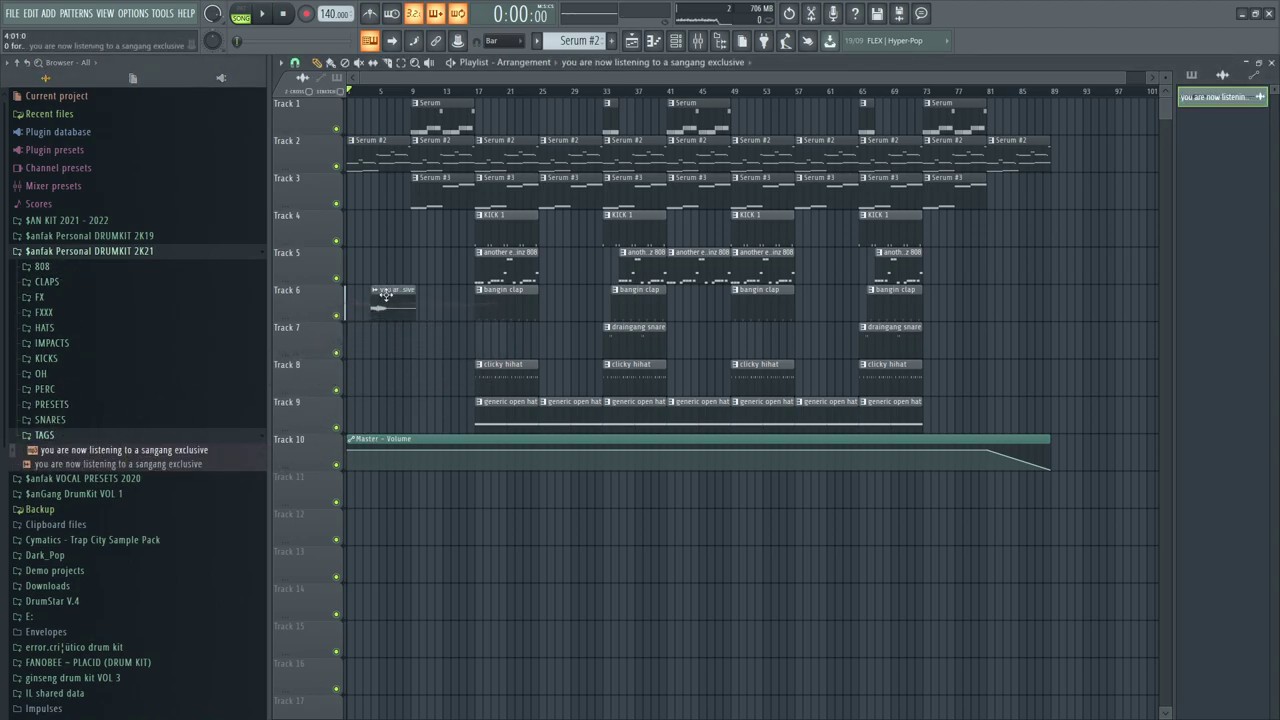
click(88, 255)
Play the song, add a second copy of the tag at bar 81 on Track 6, and enlarge the playlist tracks' height
key(space)
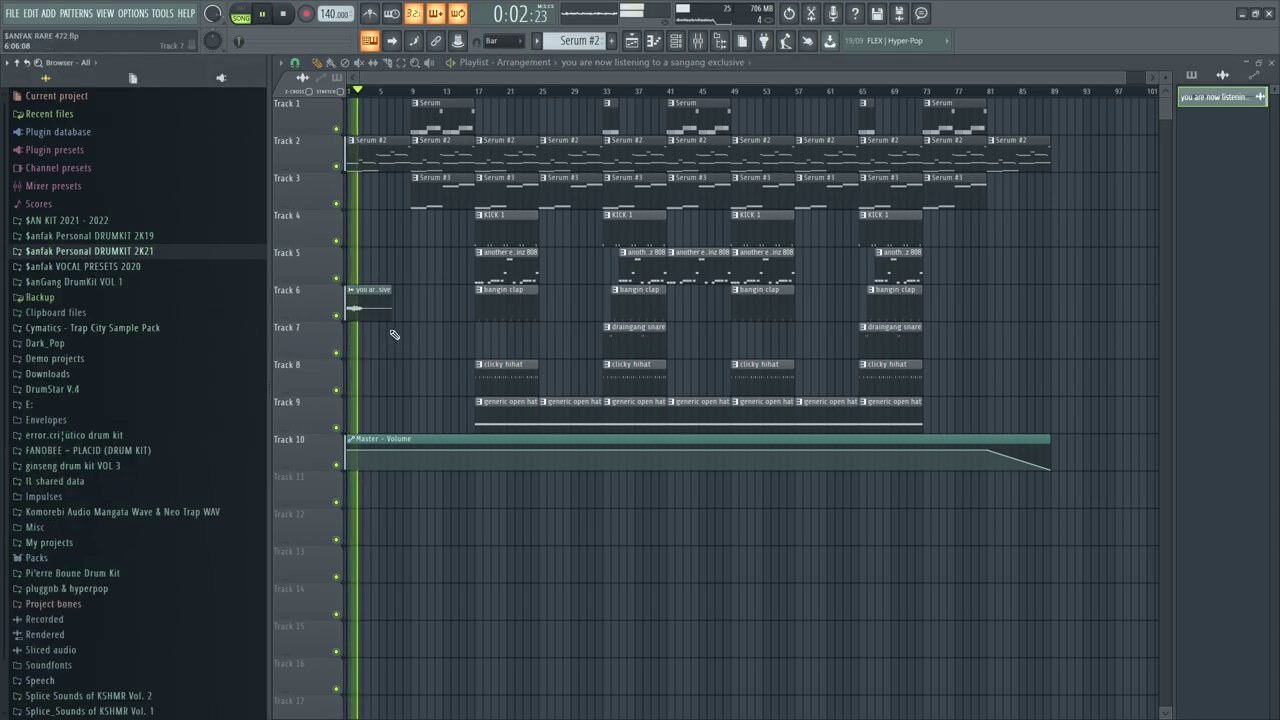
click(991, 298)
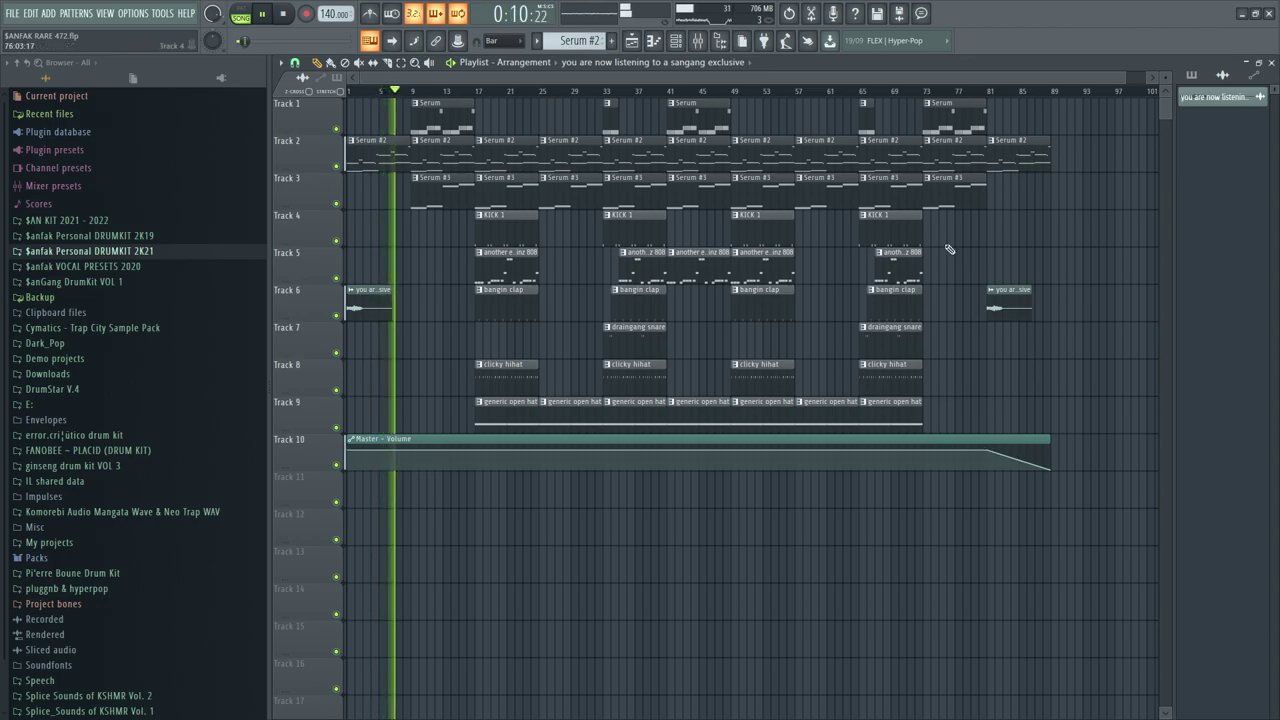
drag(1165, 78, 1163, 118)
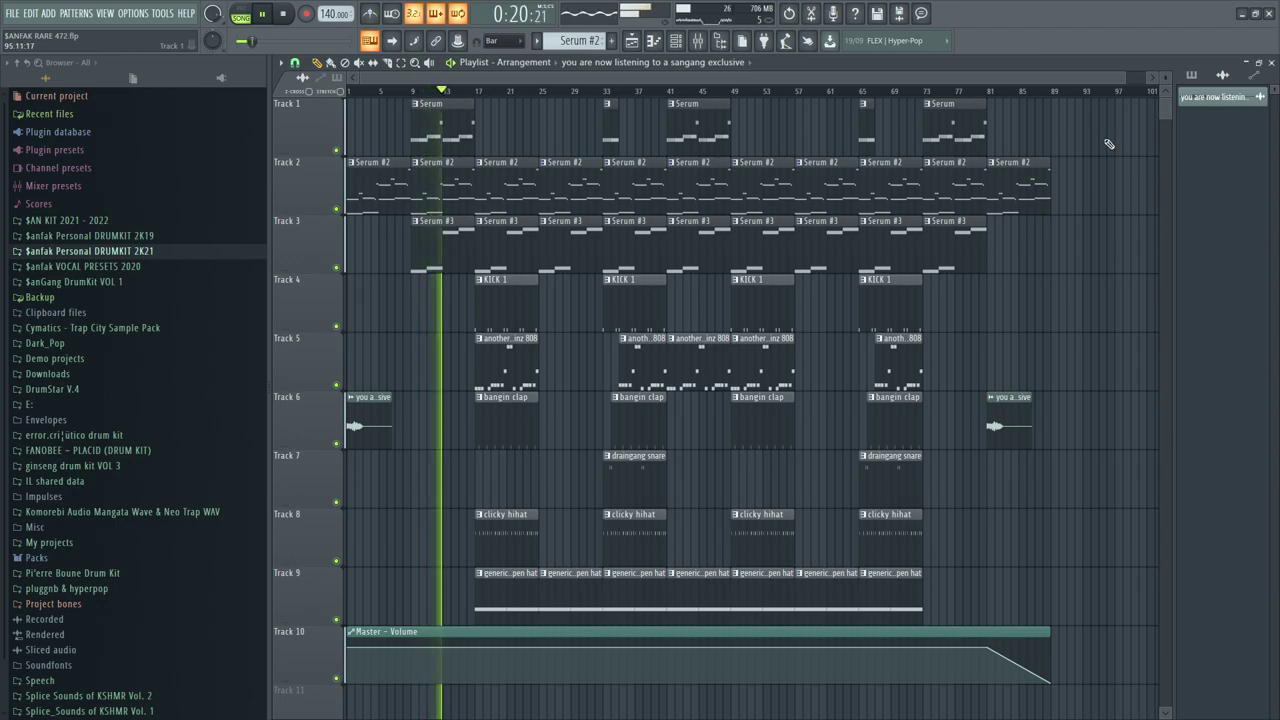
Set the panning of the Serum #3 mixer track to 80% right
click(697, 42)
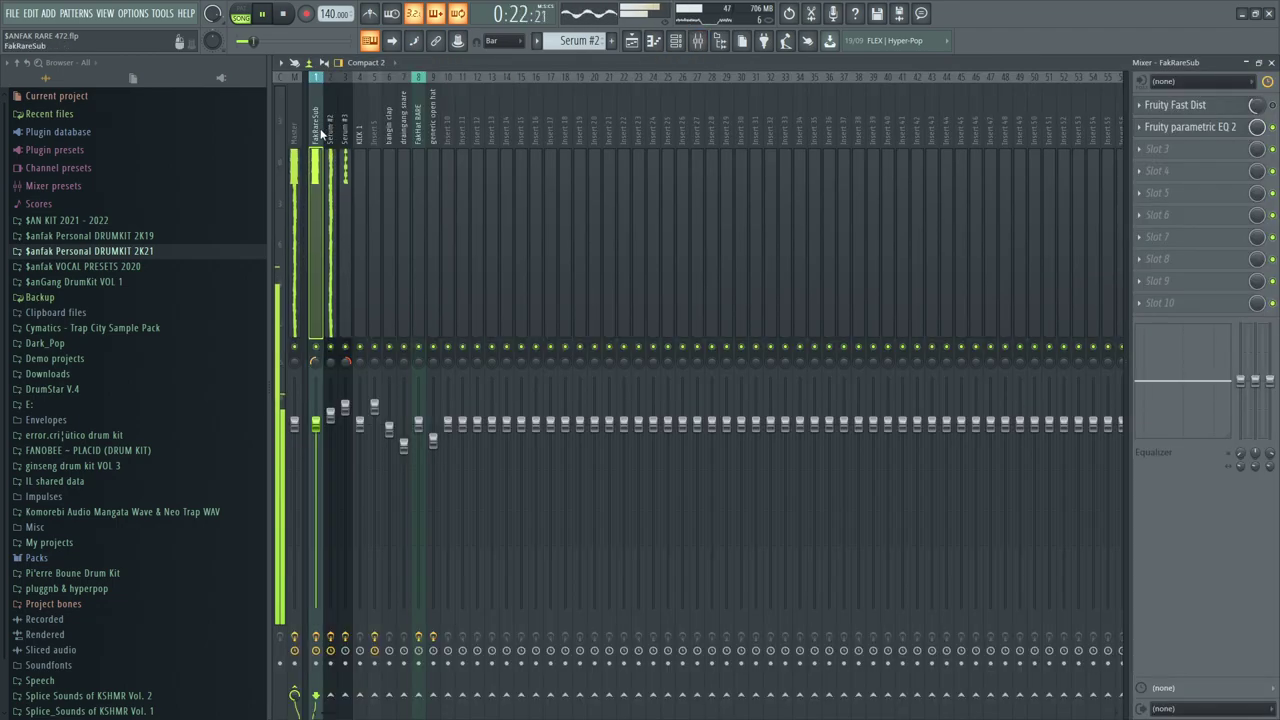
click(345, 130)
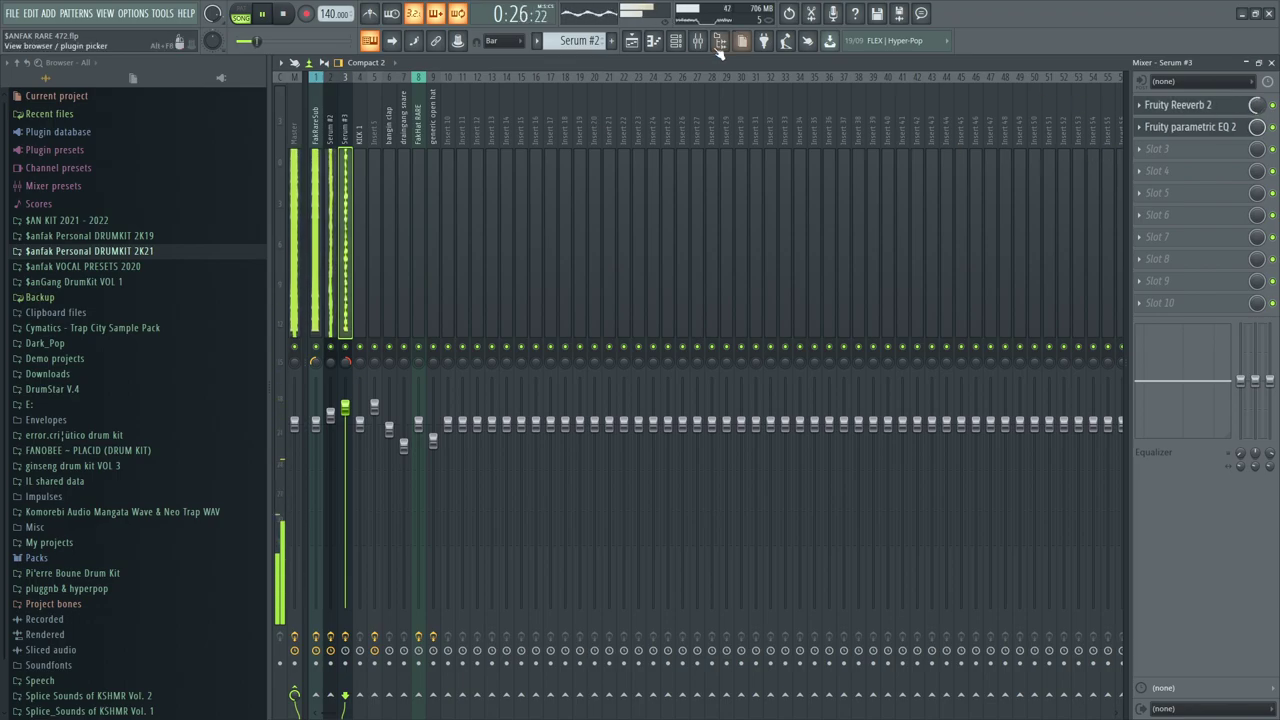
click(631, 40)
click(697, 41)
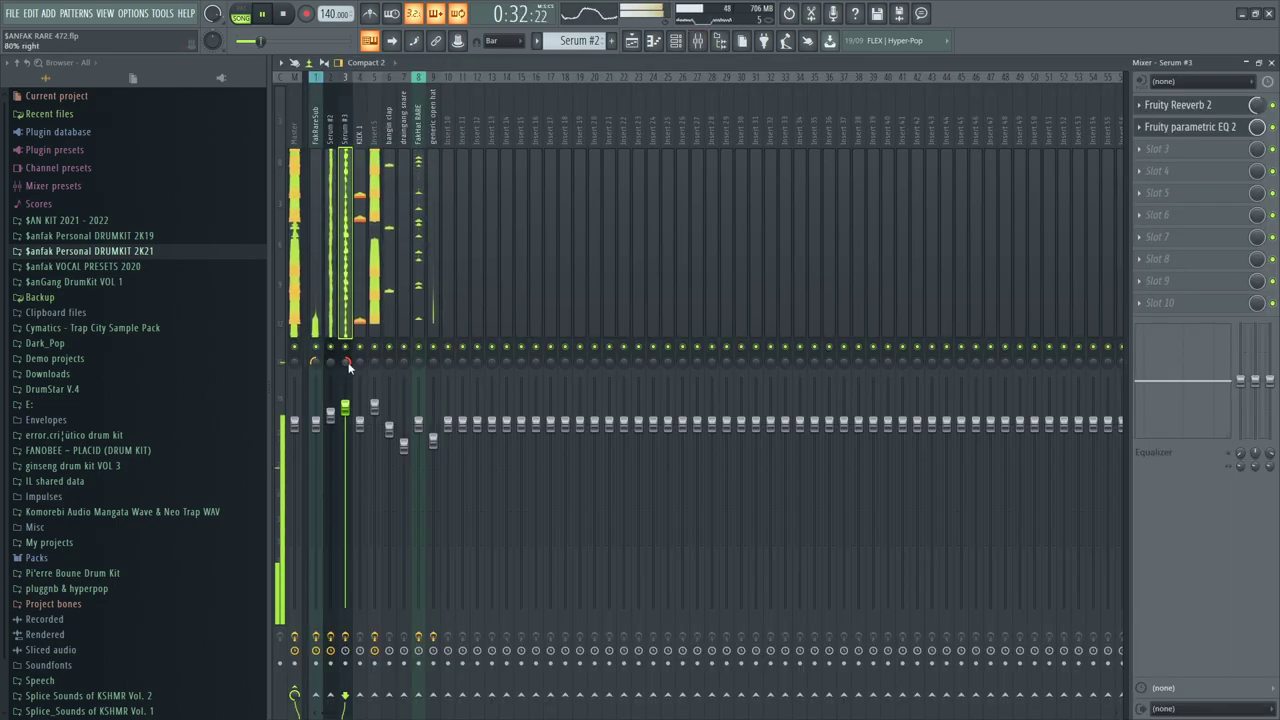
click(12, 13)
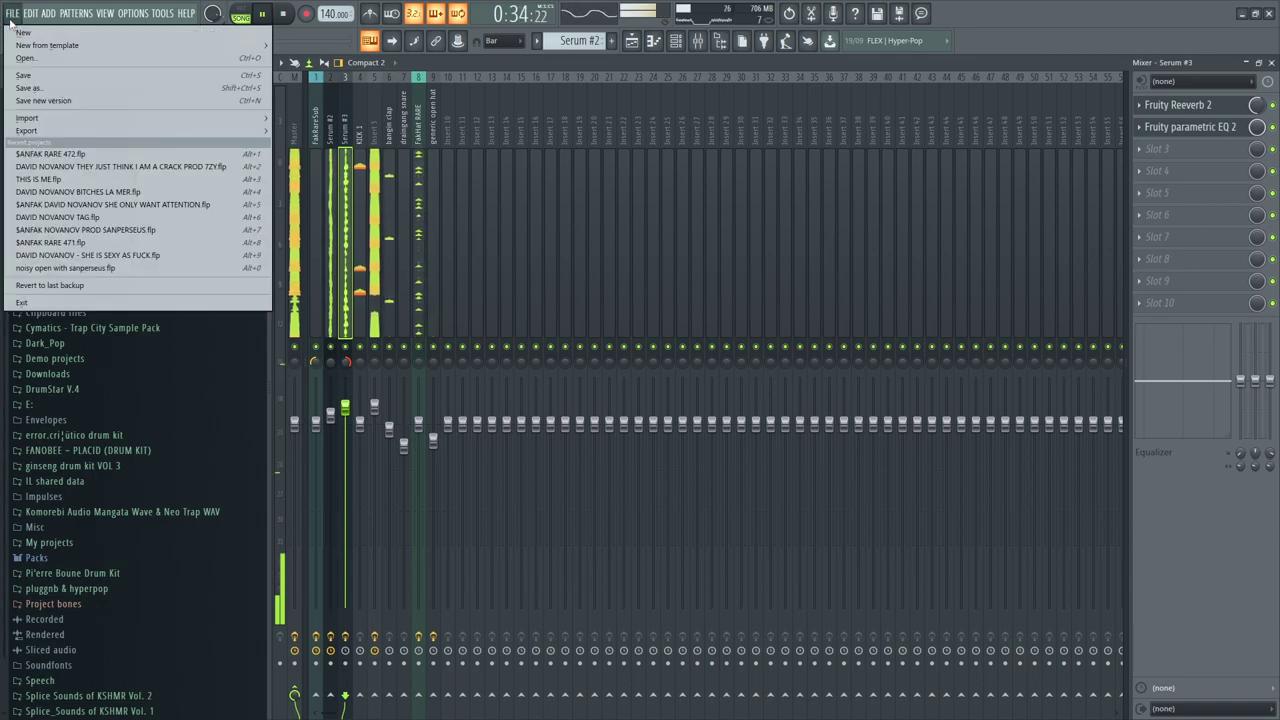
click(632, 41)
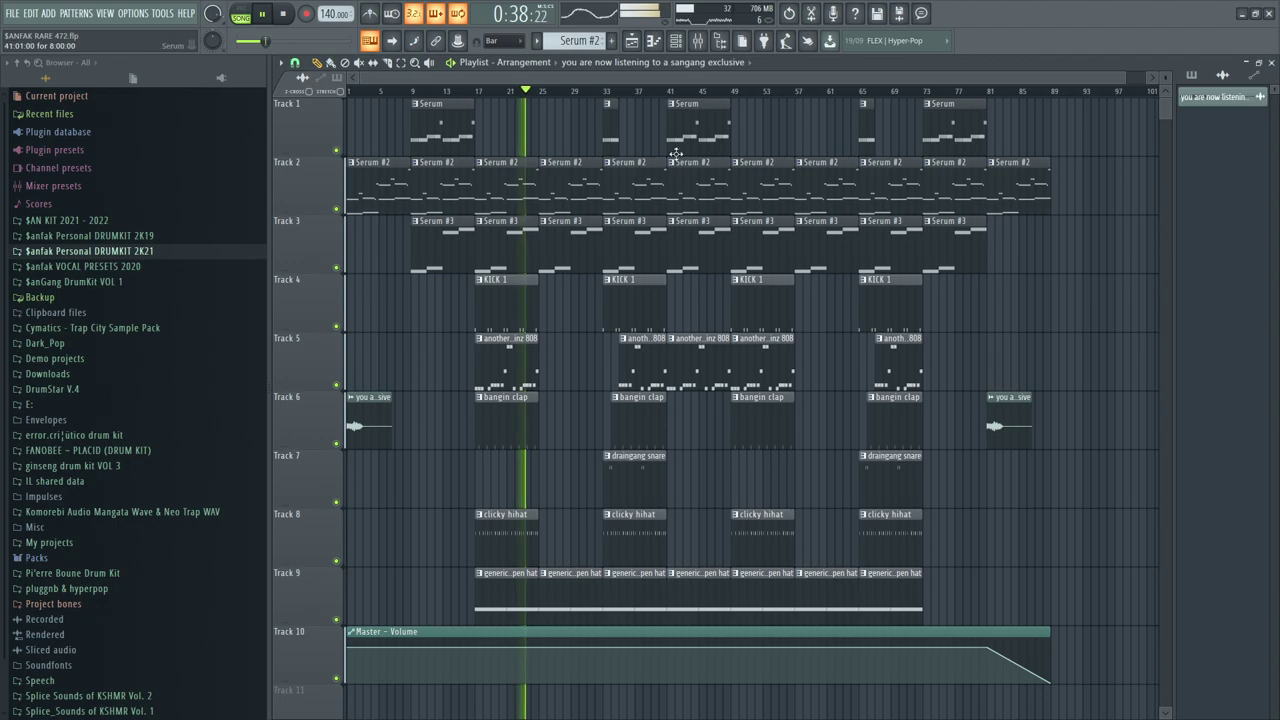
Lower the FakHat RARE mixer track's volume to 94% (-1.4 dB)
click(697, 41)
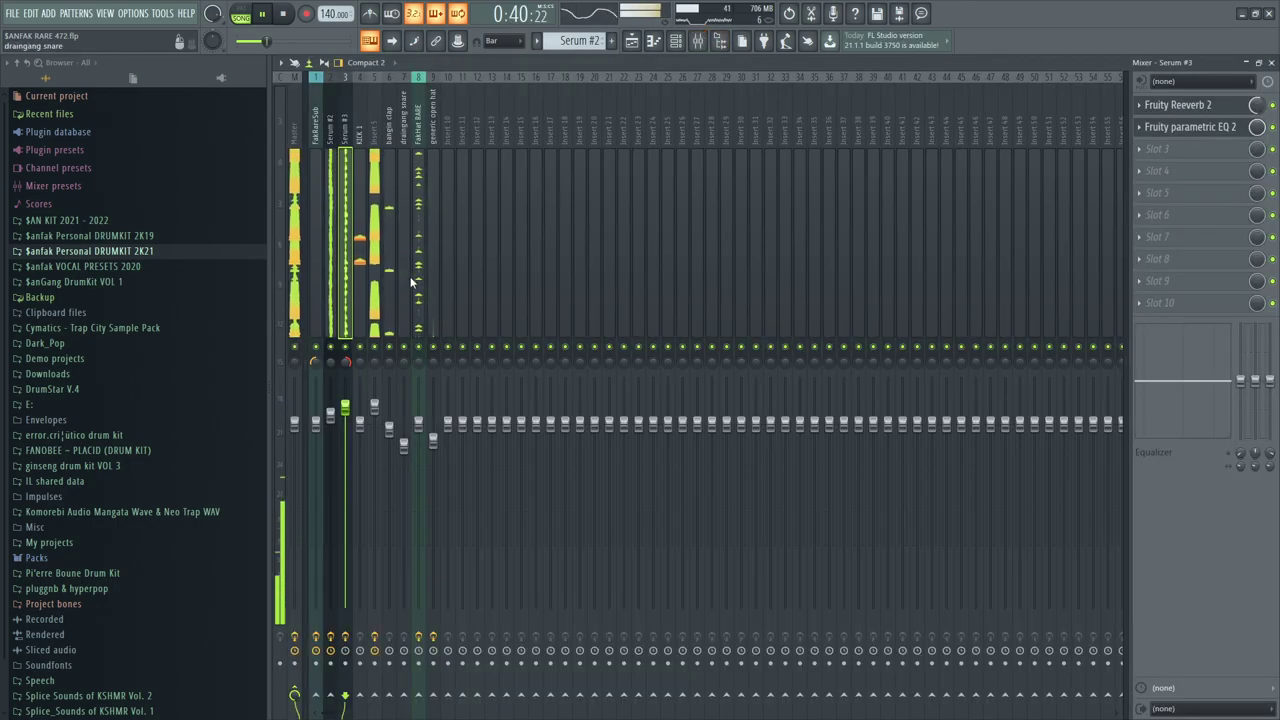
click(410, 278)
scroll(420, 440, down, 3)
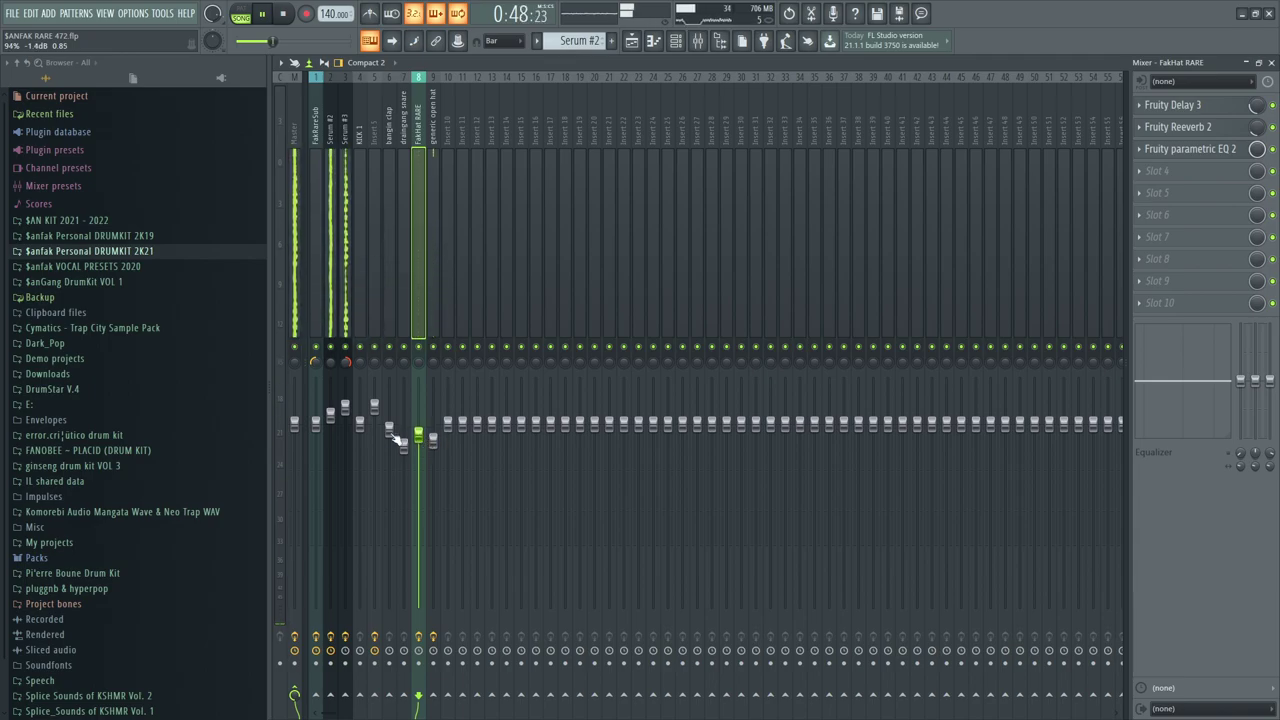
Load the BEAT MASTER SOVA preset from the $AN KIT 2021 - 2022 PRESETS folder onto the Master mixer track
click(84, 222)
click(50, 251)
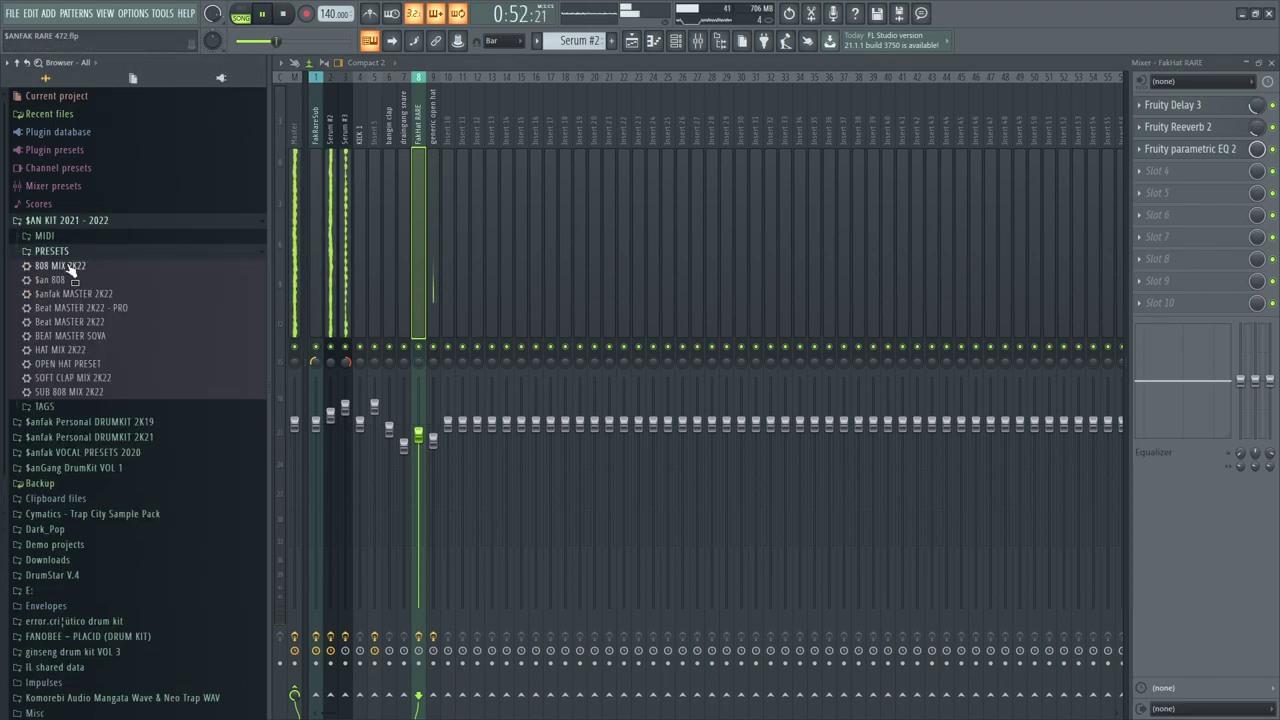
drag(70, 336, 292, 235)
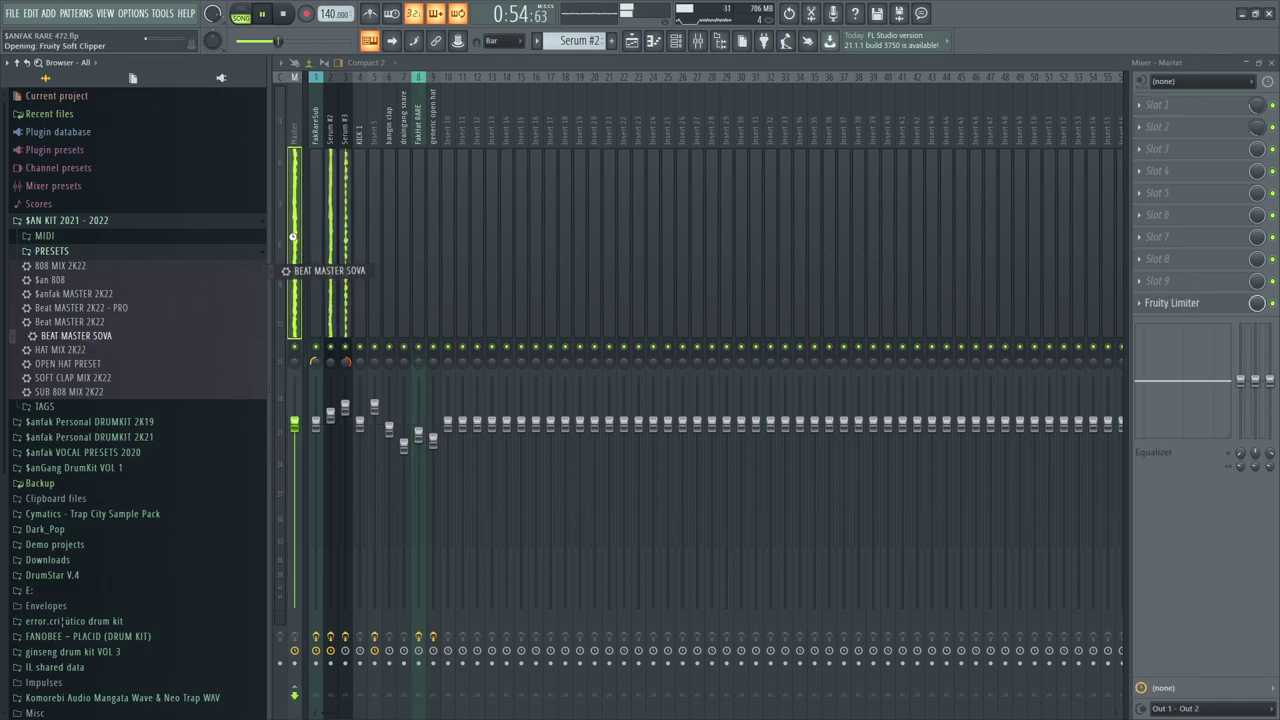
Lower the FakHat RARE mixer track to 85% (-3.6 dB) and the KICK 1 track to 86% (-3.2 dB)
click(417, 256)
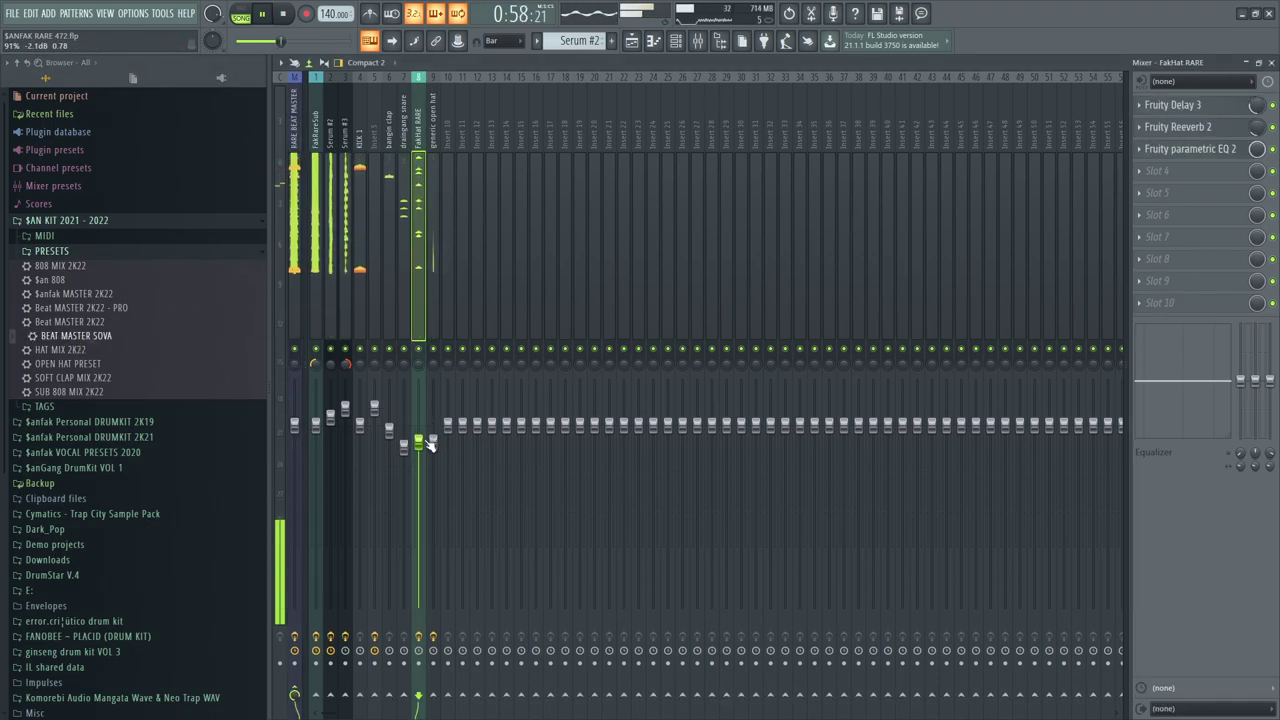
scroll(428, 444, down, 3)
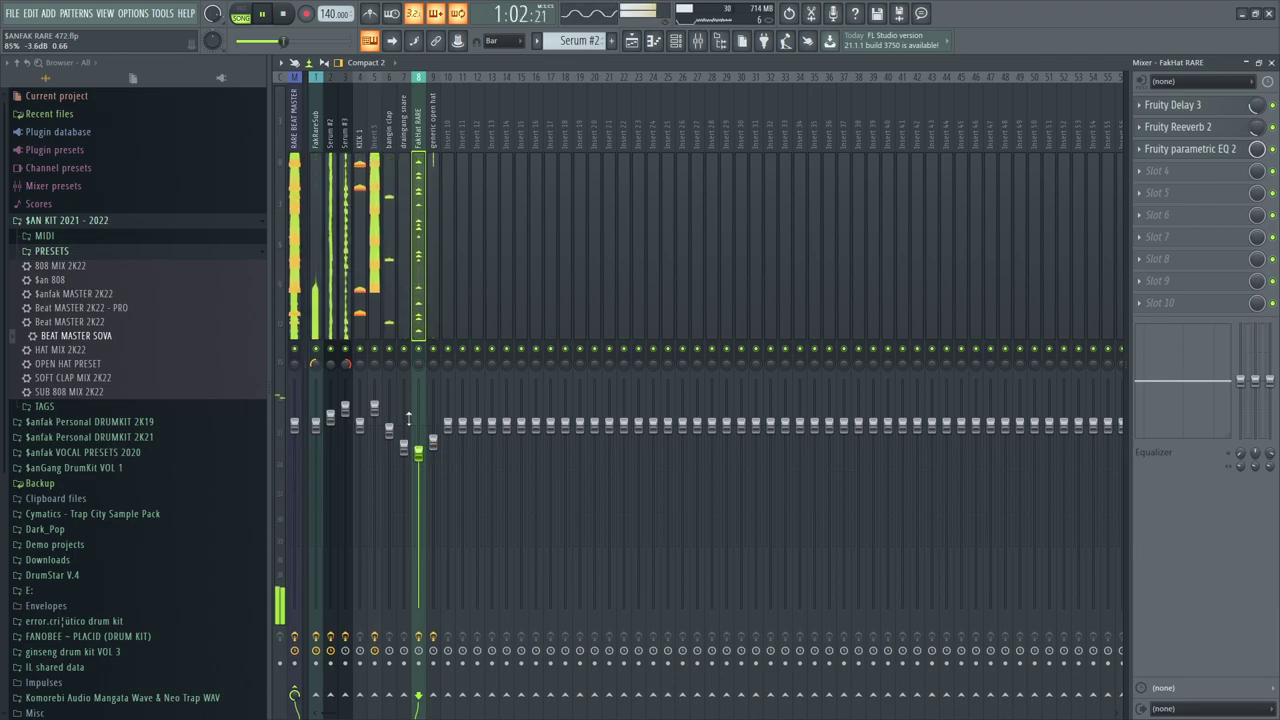
click(365, 310)
drag(362, 424, 364, 436)
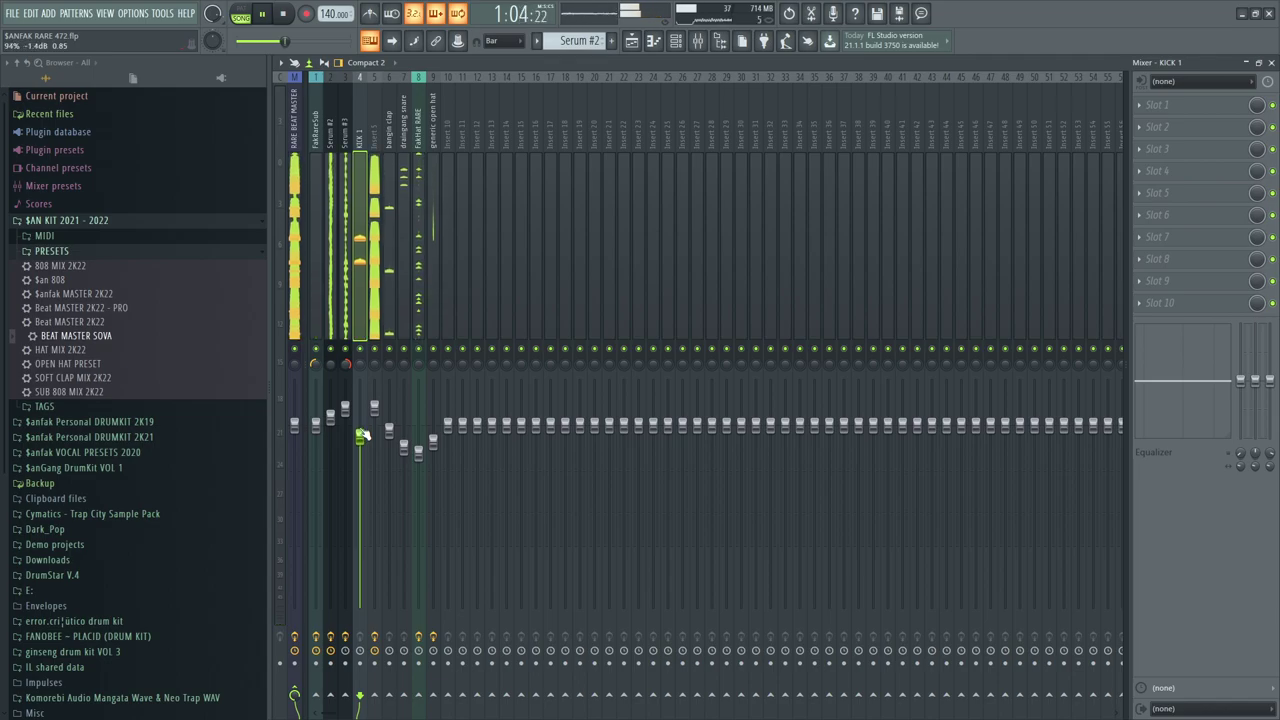
scroll(364, 436, down, 4)
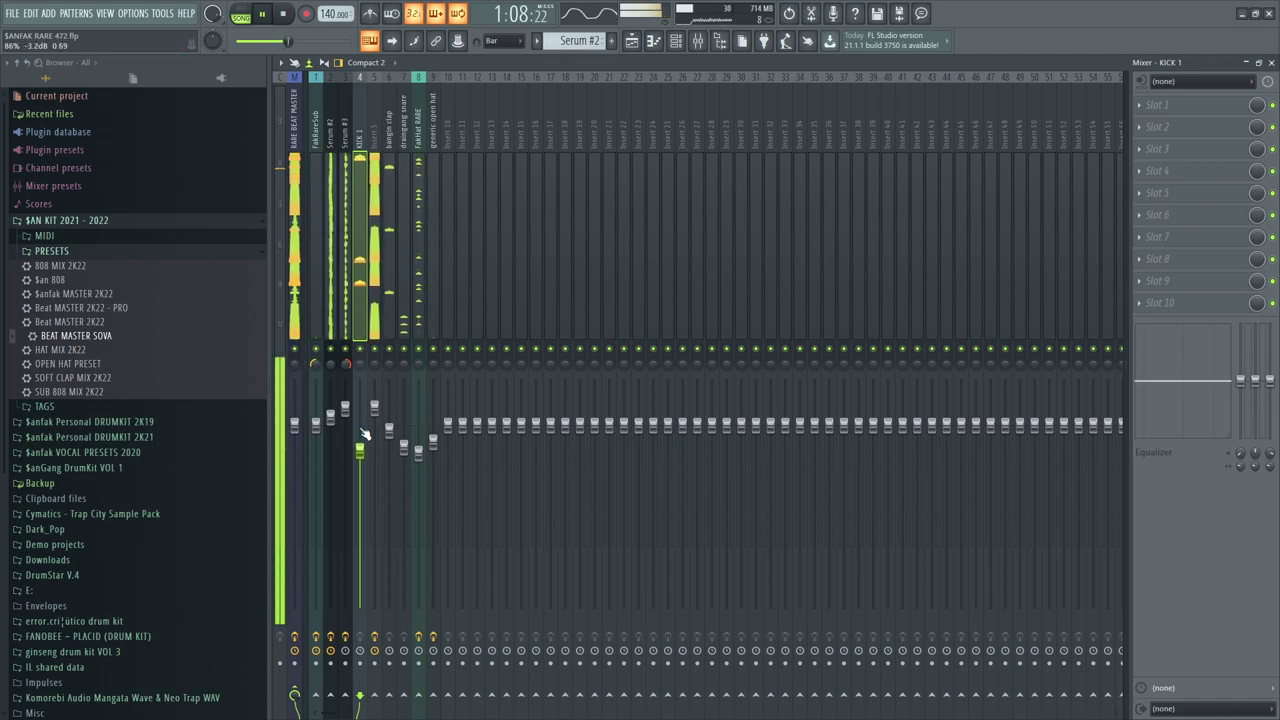
Listen to the arrangement while checking the master and kick tracks in the mixer and the playlist, and stop playback
click(303, 269)
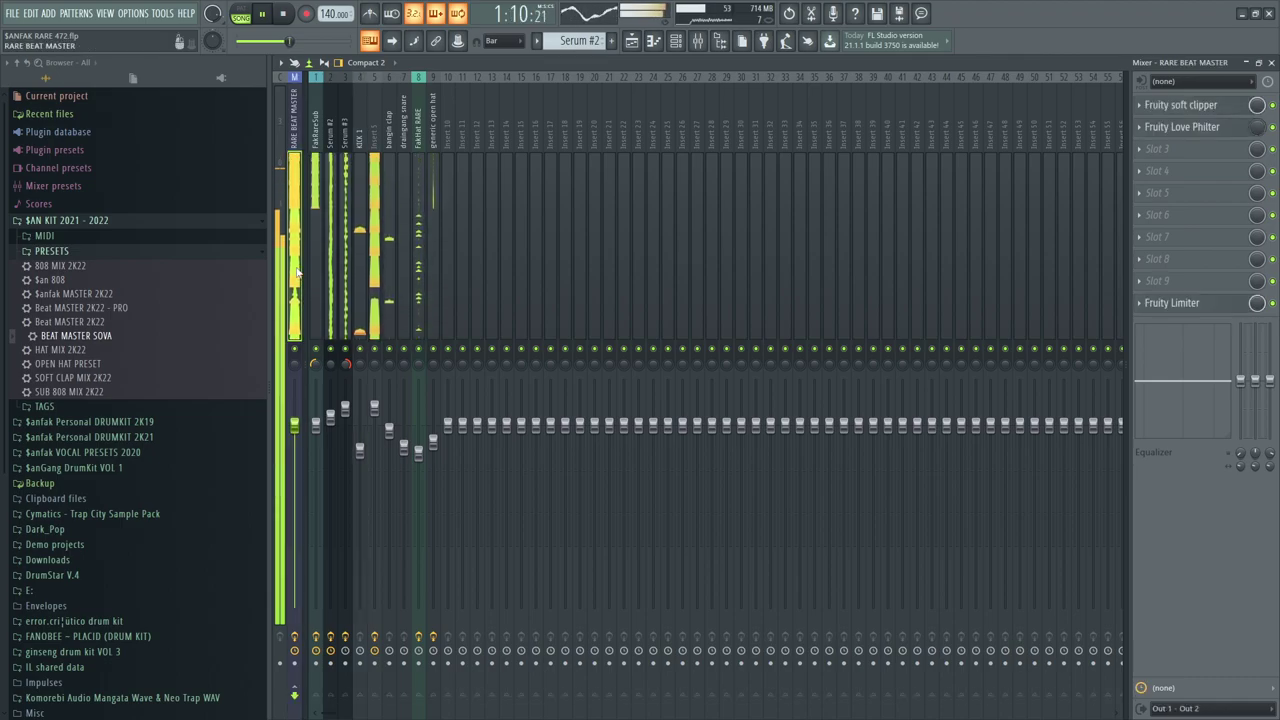
click(358, 254)
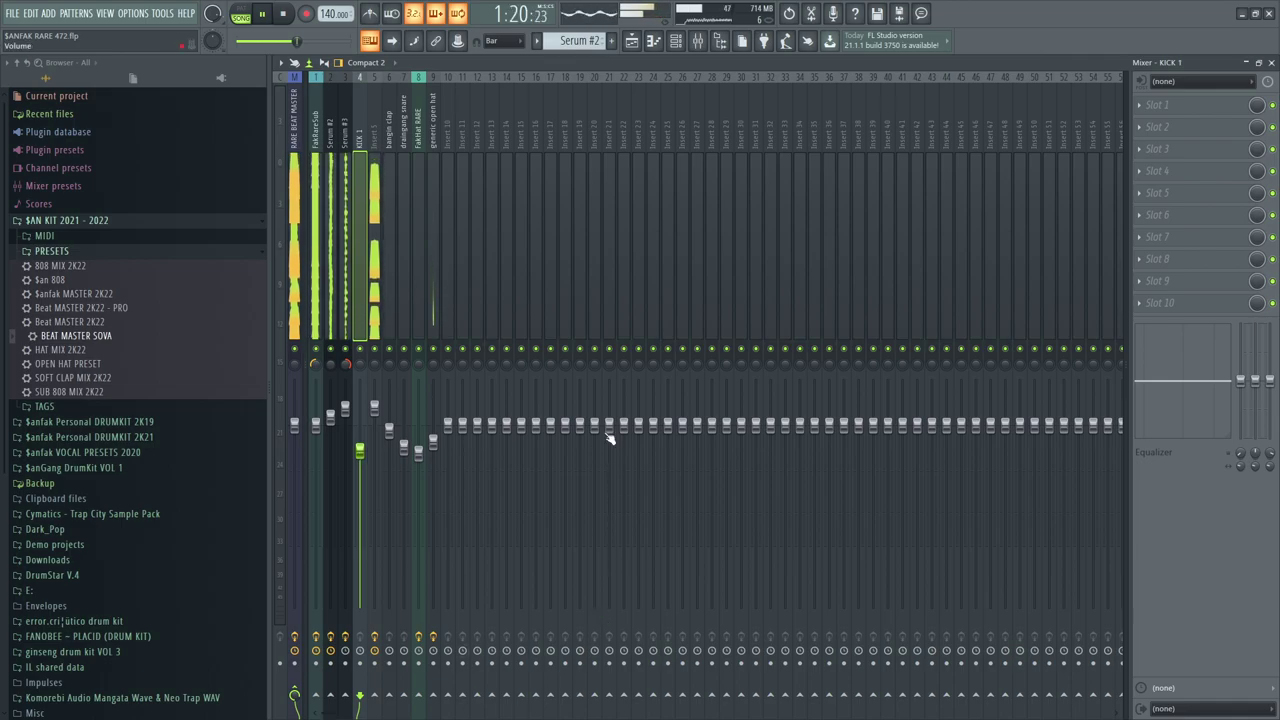
key(alt+Tab)
click(956, 576)
click(358, 268)
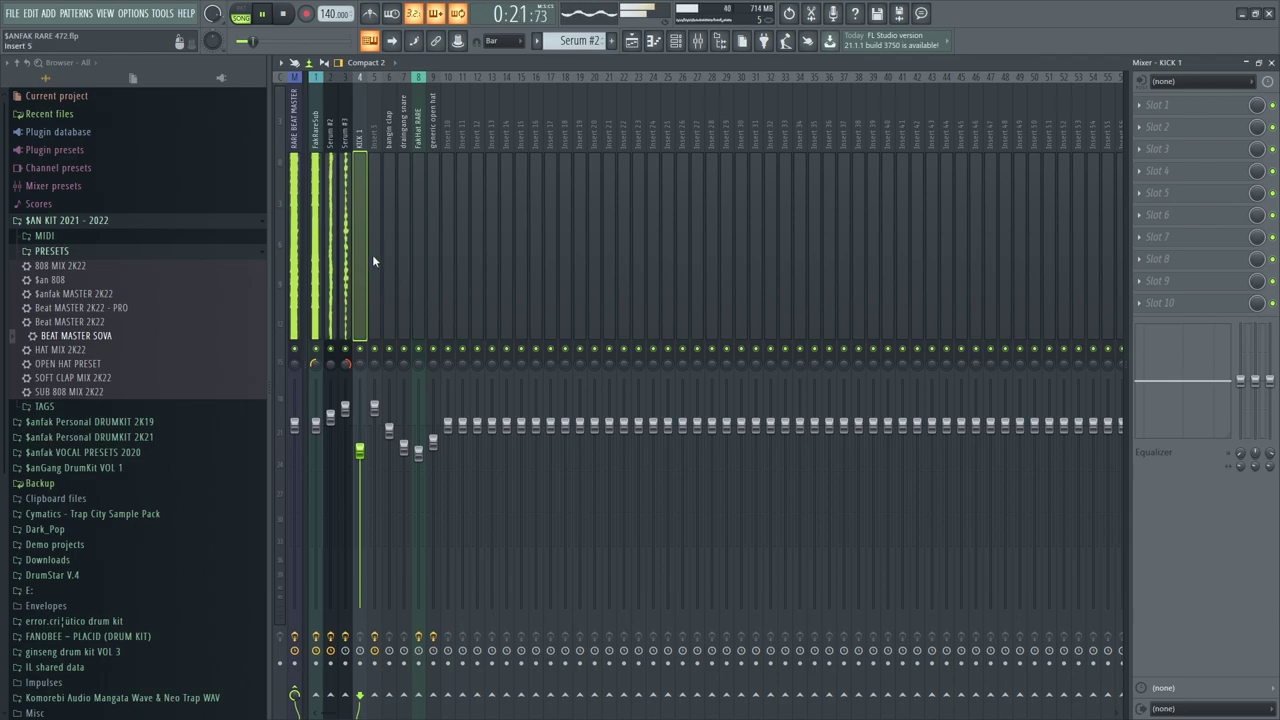
click(631, 42)
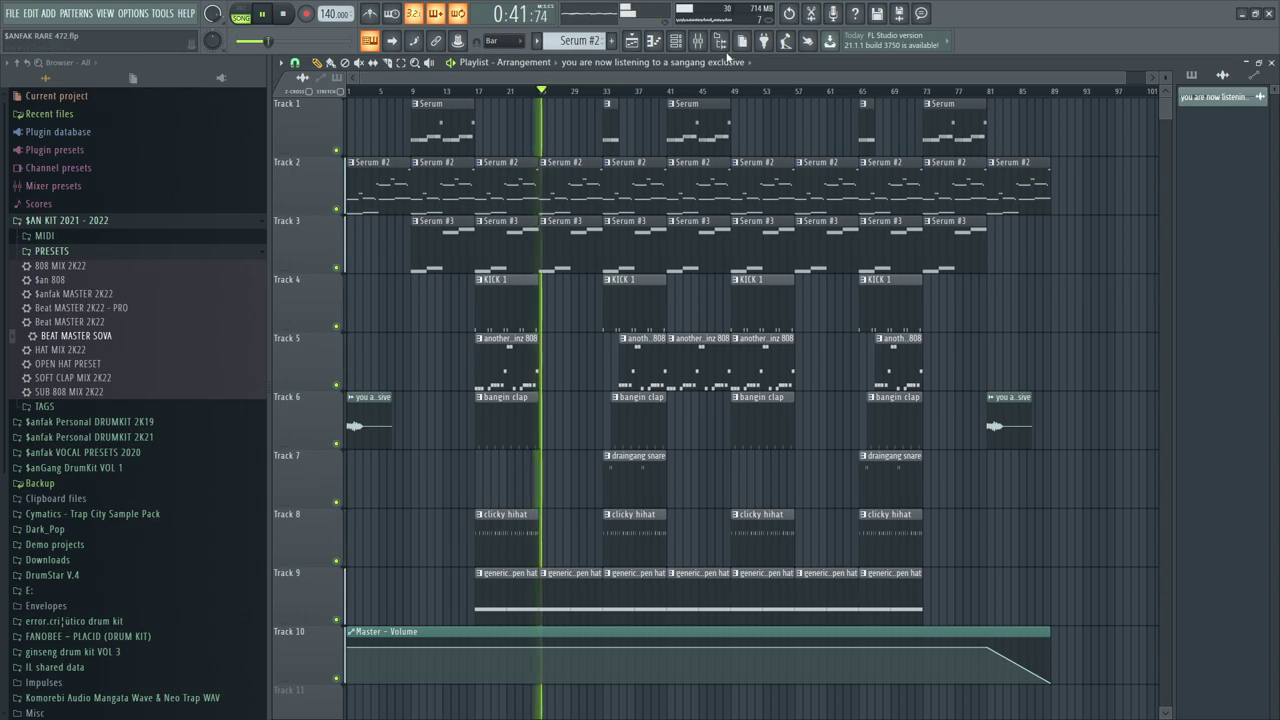
click(690, 41)
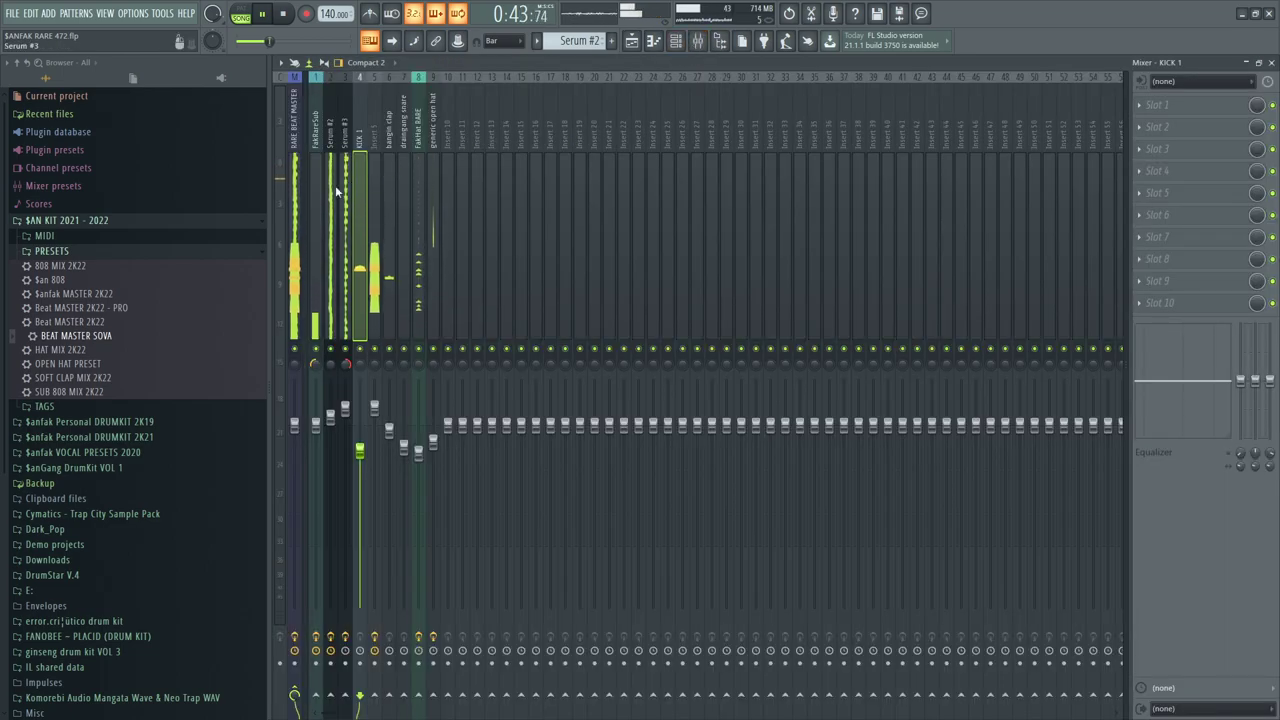
click(285, 204)
click(296, 208)
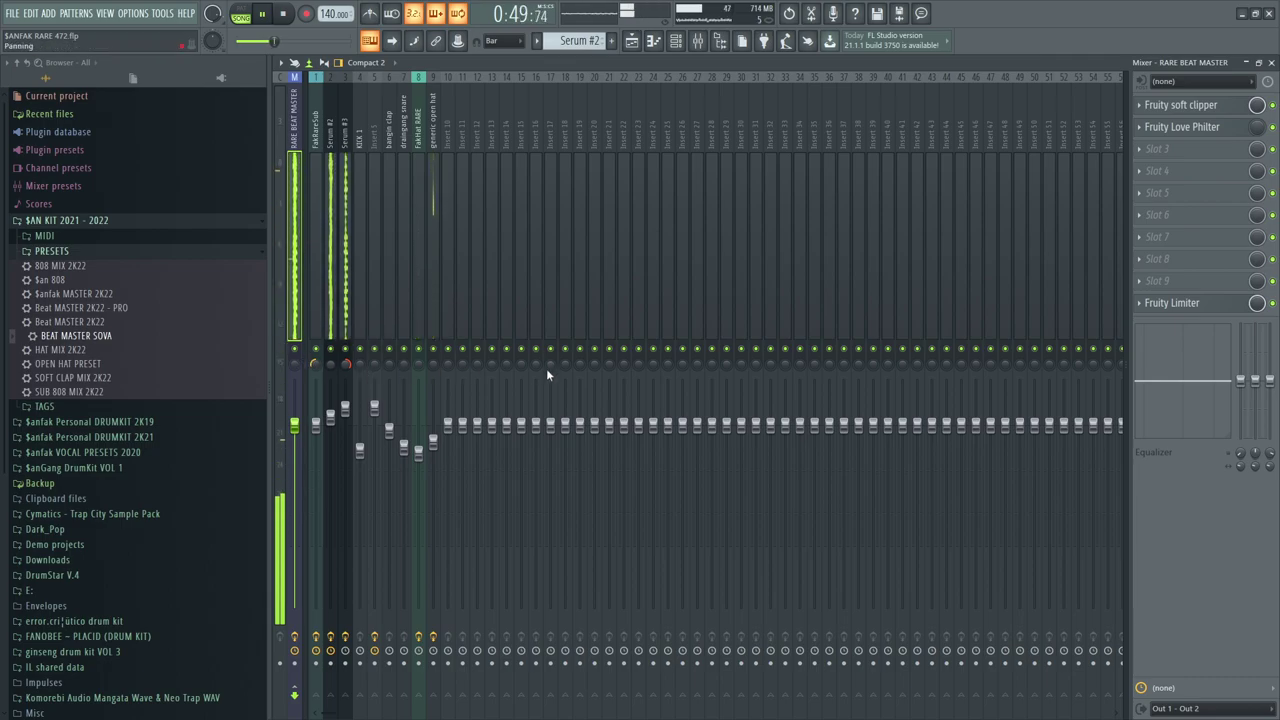
key(alt+Tab)
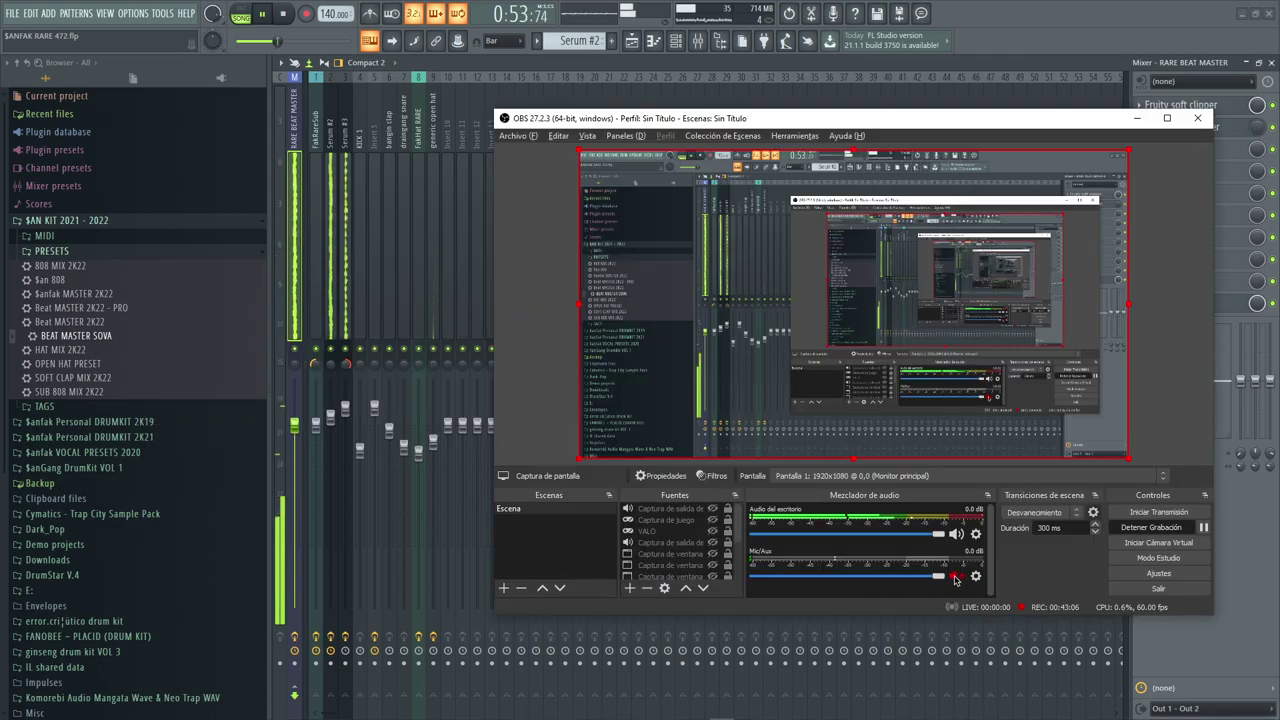
click(640, 42)
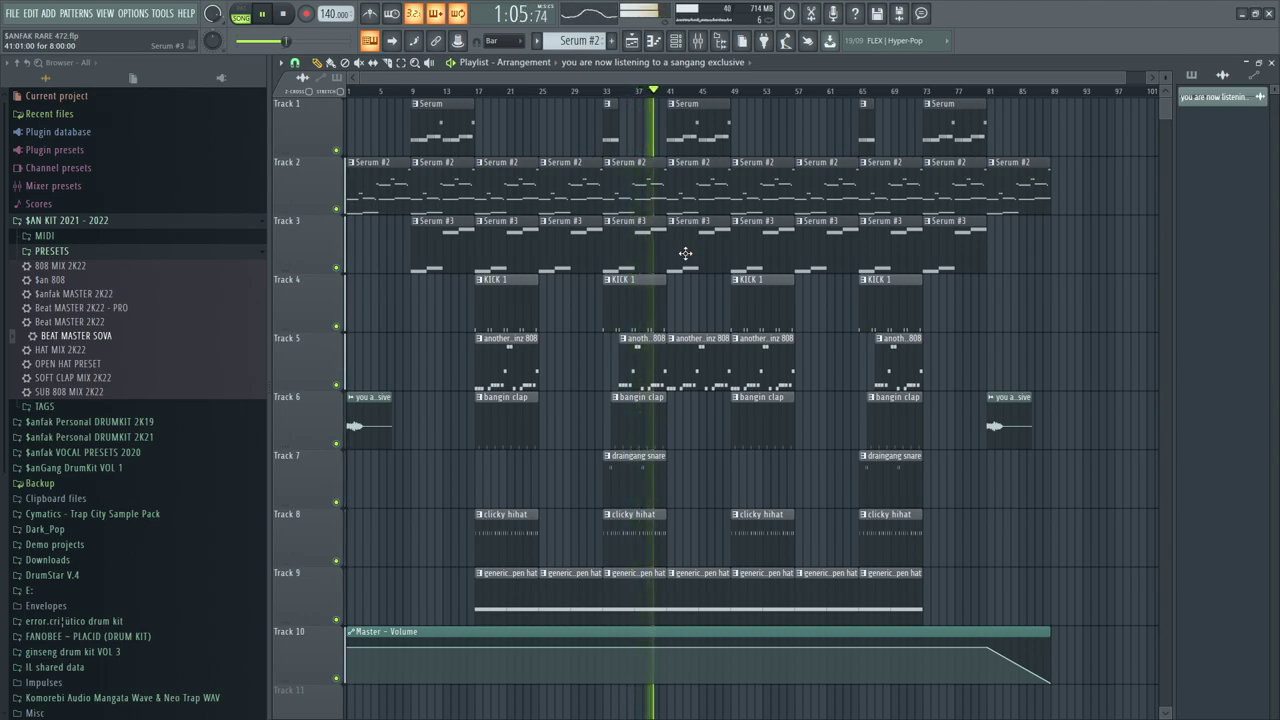
key(space)
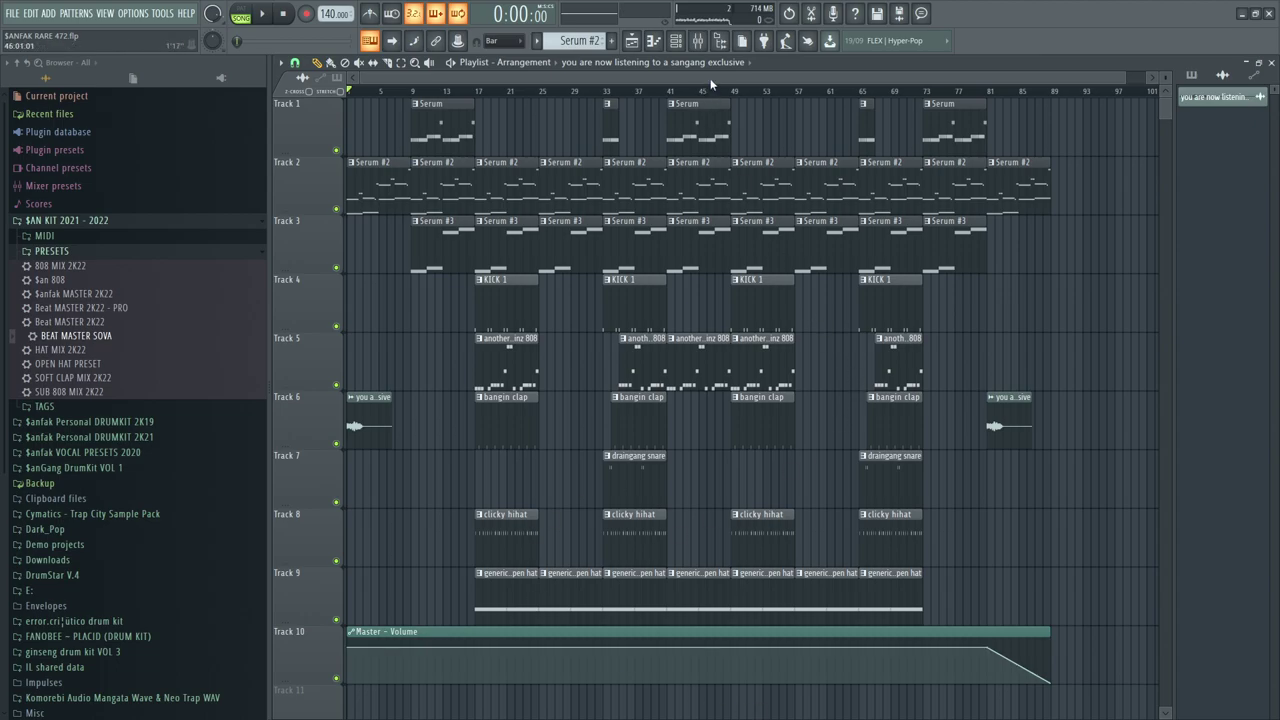
Hide the browser and zoom the playlist so the whole arrangement up to bar 89 fits across the window
scroll(711, 85, up, 3)
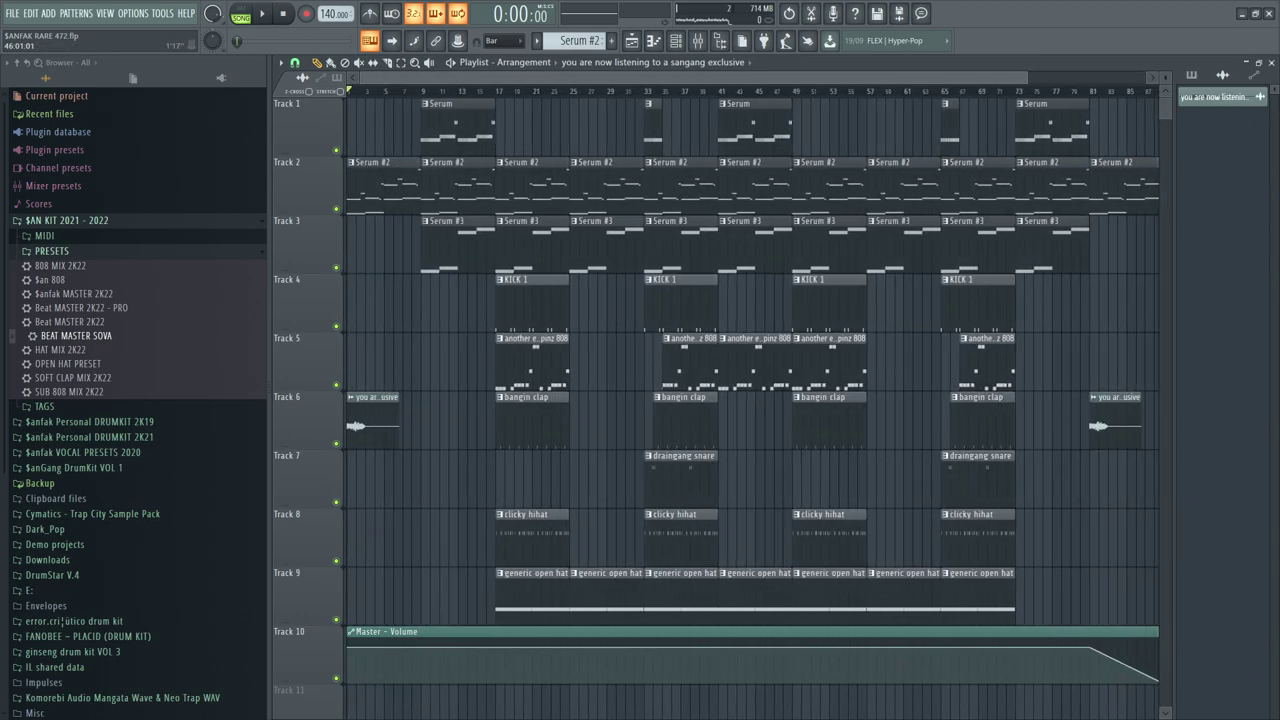
scroll(574, 134, down, 2)
click(113, 223)
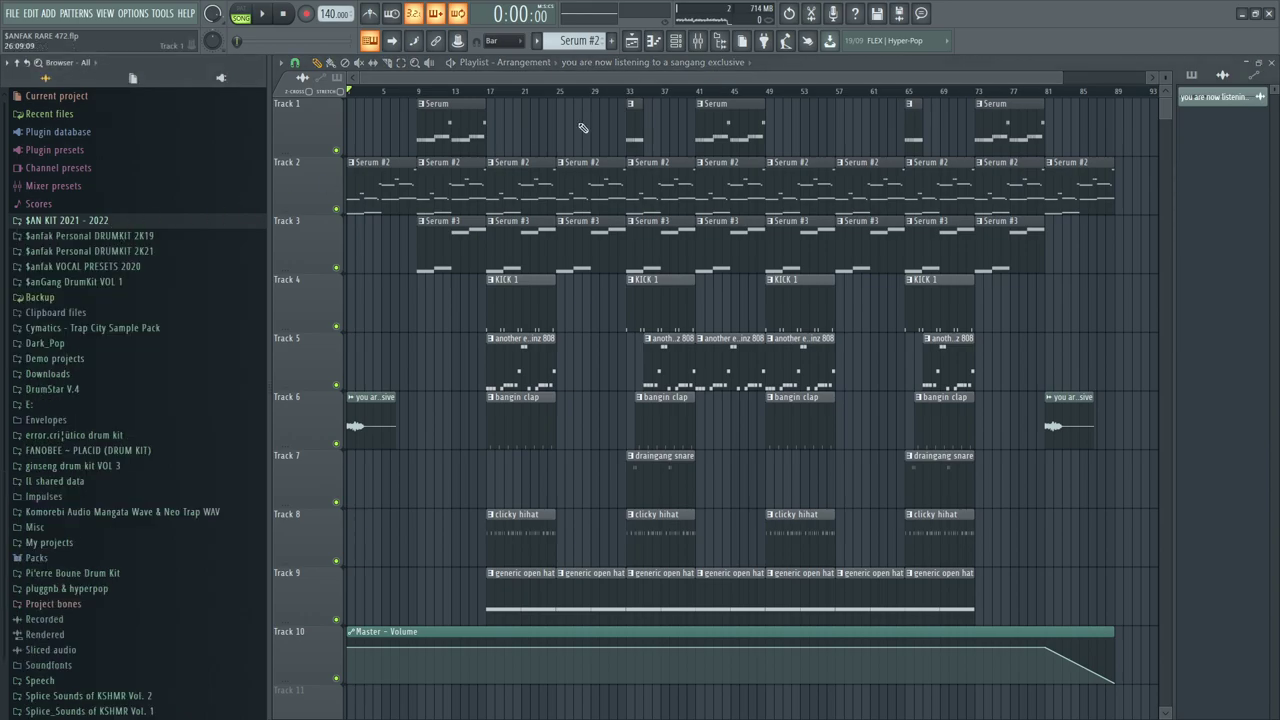
click(697, 41)
click(719, 41)
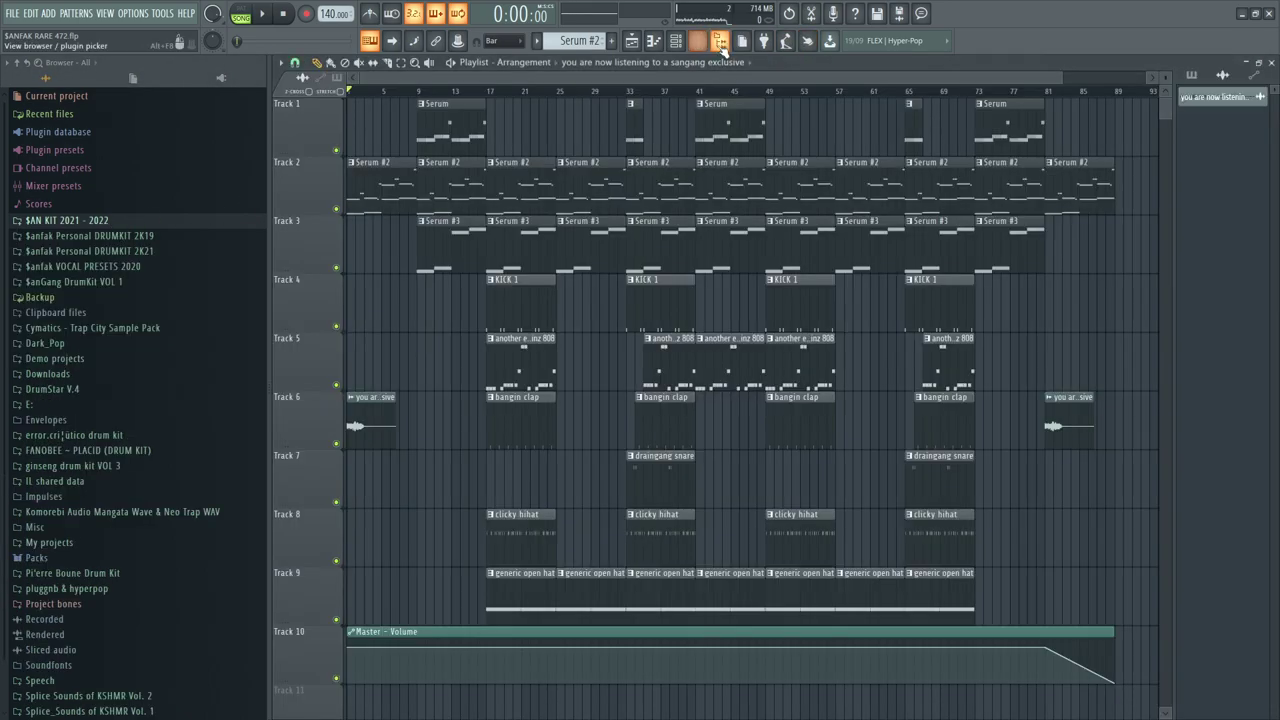
click(741, 41)
drag(1165, 78, 1165, 74)
scroll(615, 400, up, 3)
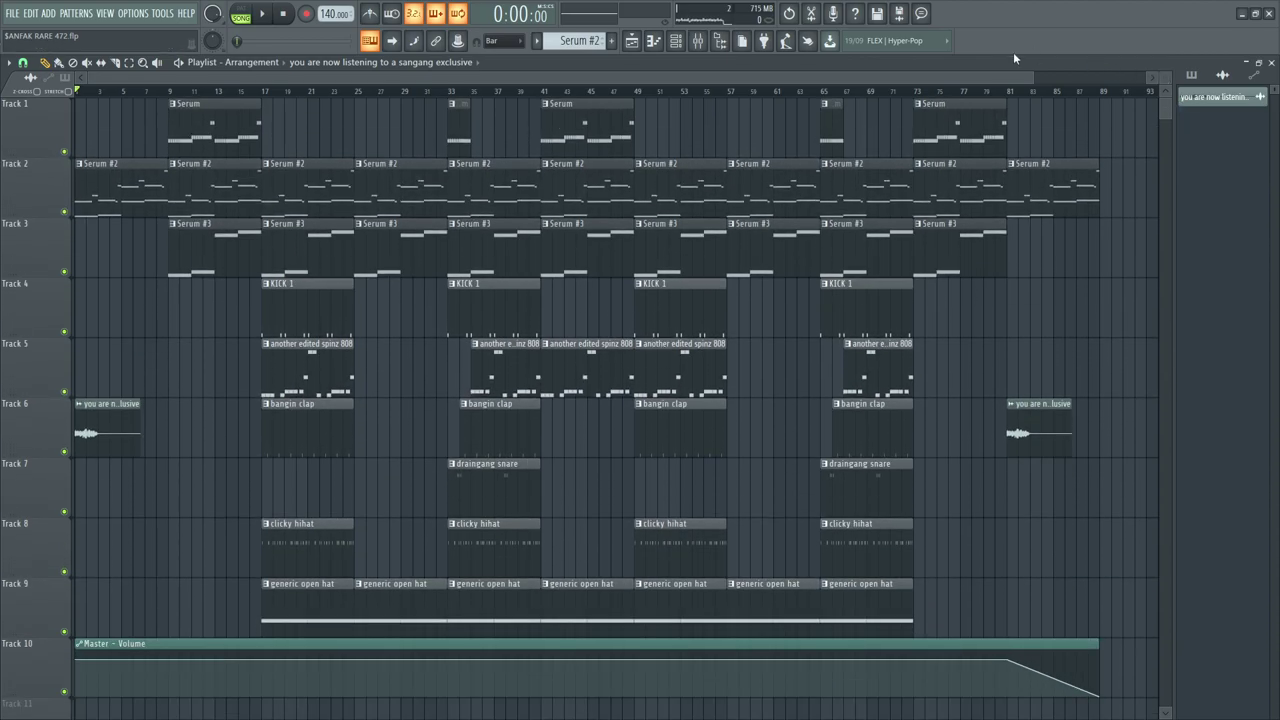
drag(1031, 78, 985, 78)
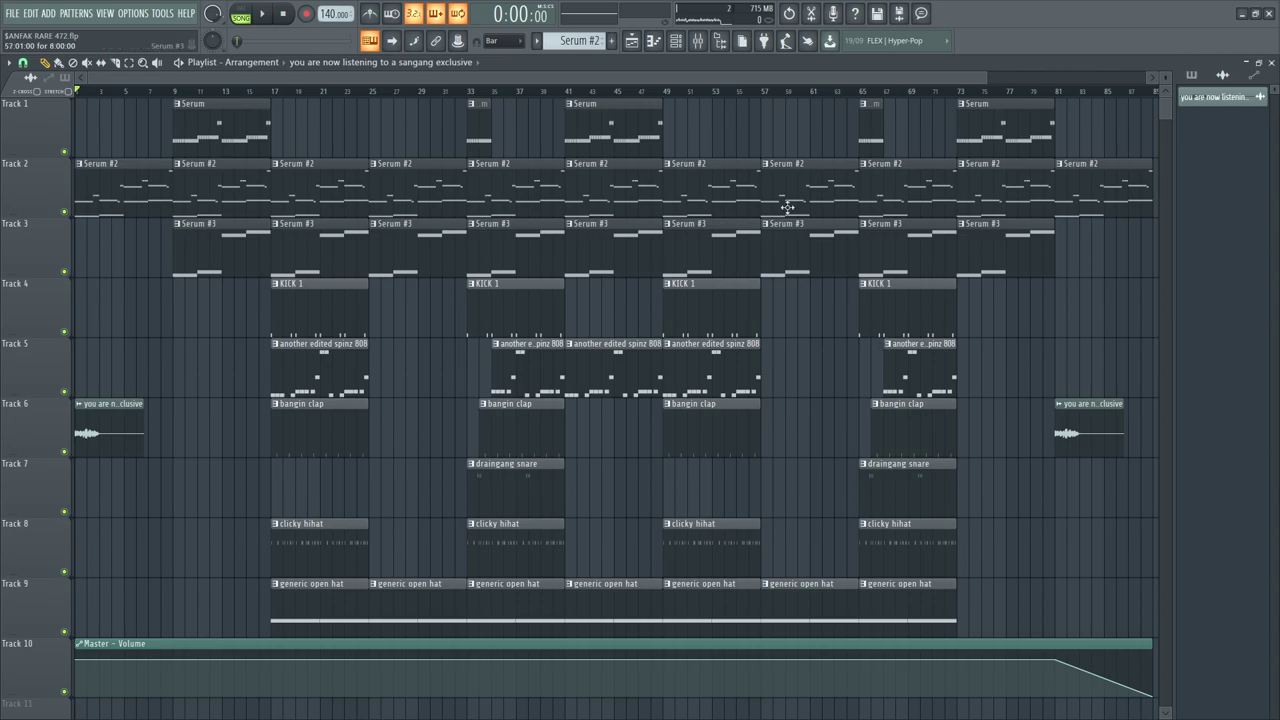
Save the project
click(16, 14)
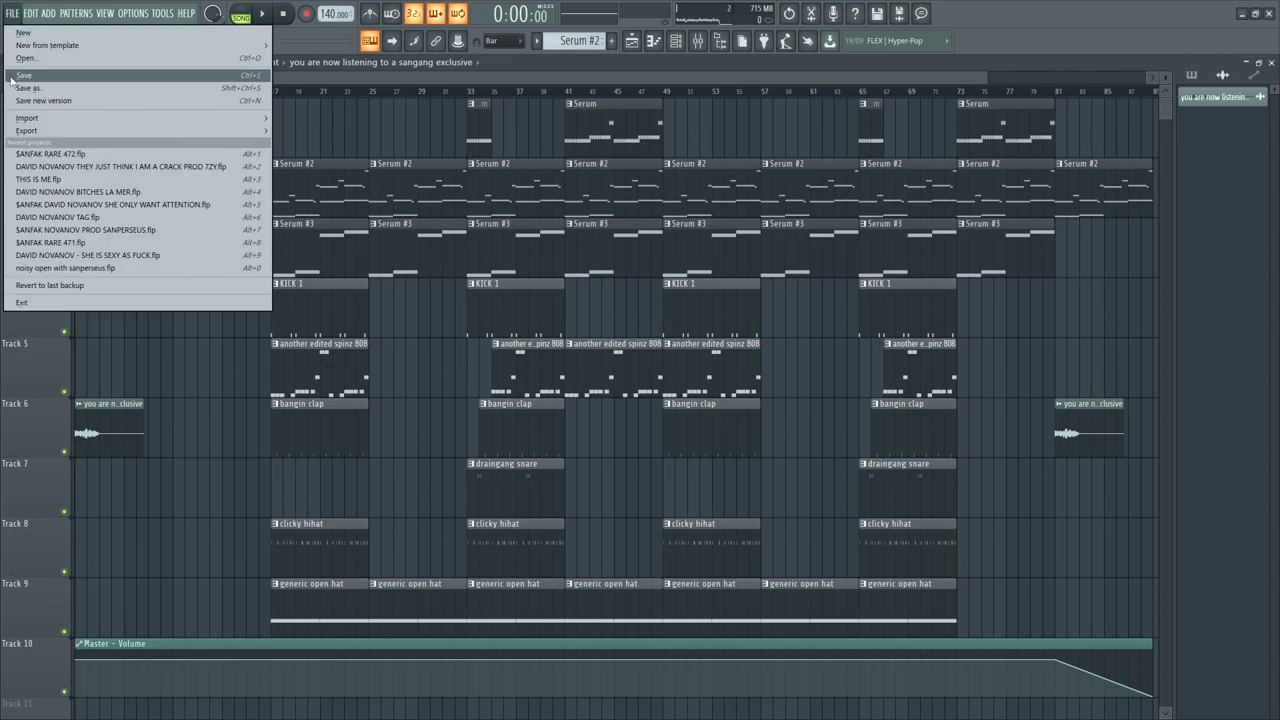
click(56, 76)
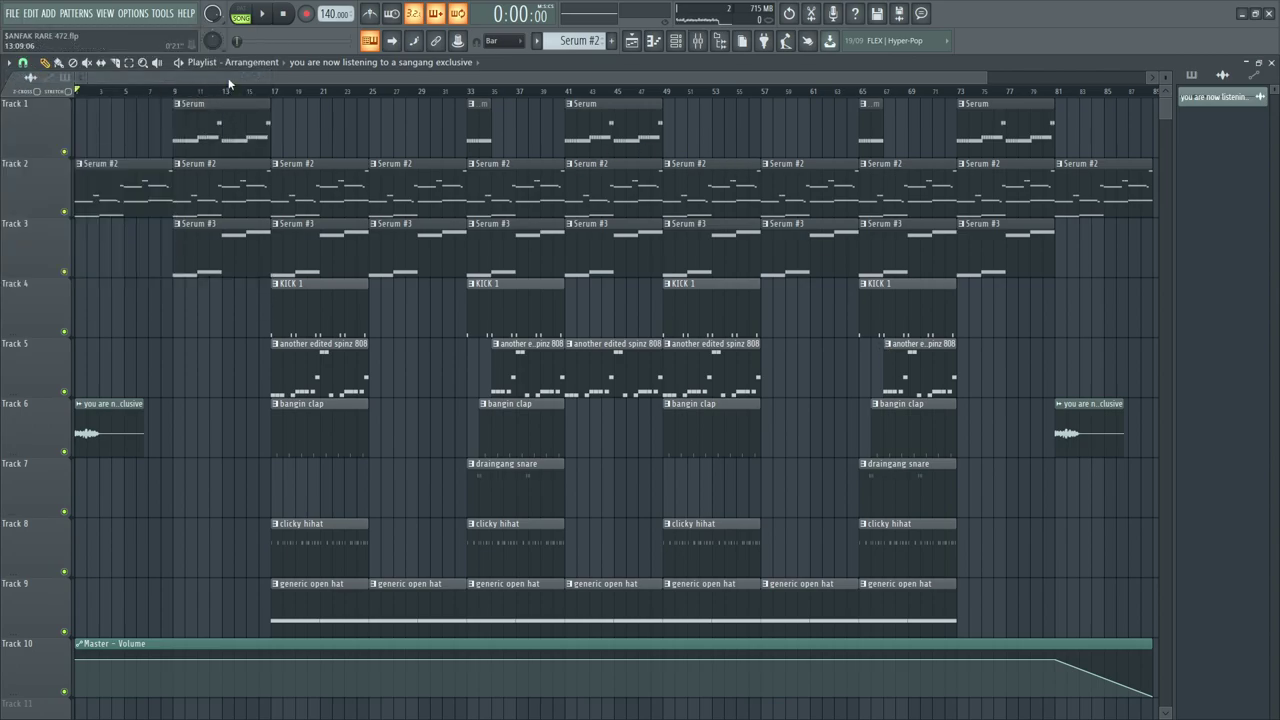
scroll(231, 88, down, 5)
scroll(231, 88, up, 4)
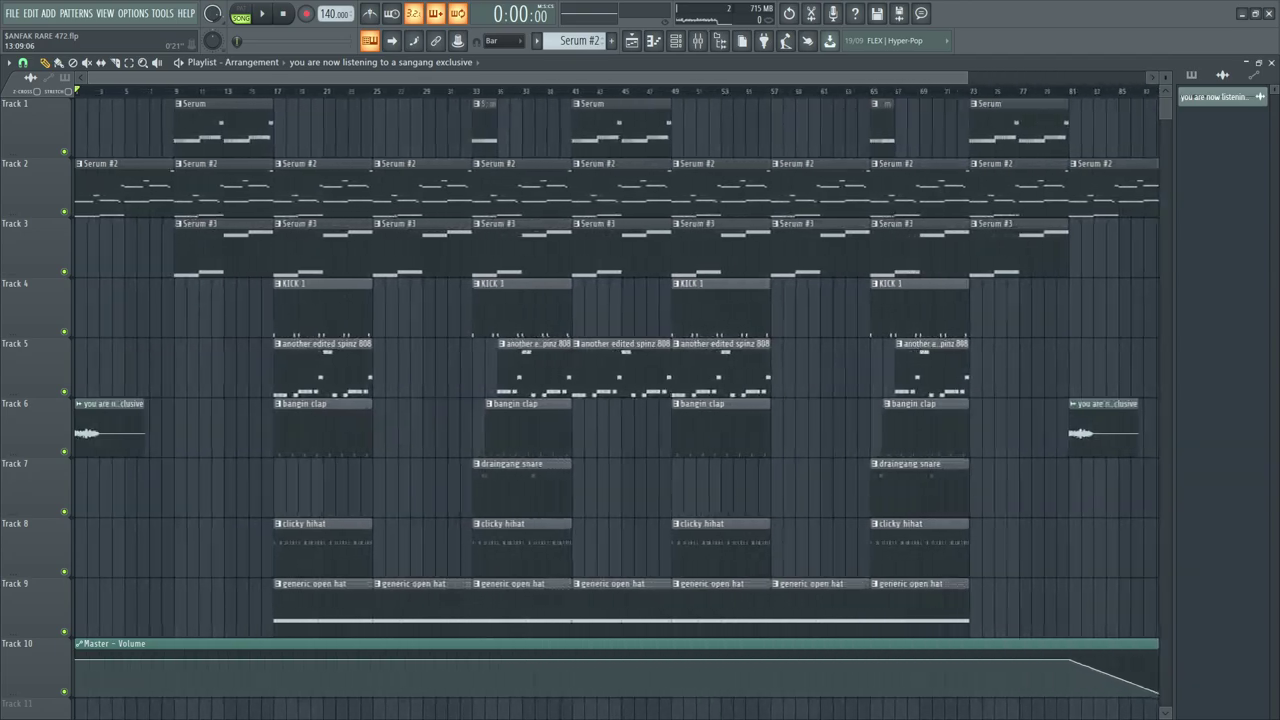
scroll(229, 82, up, 1)
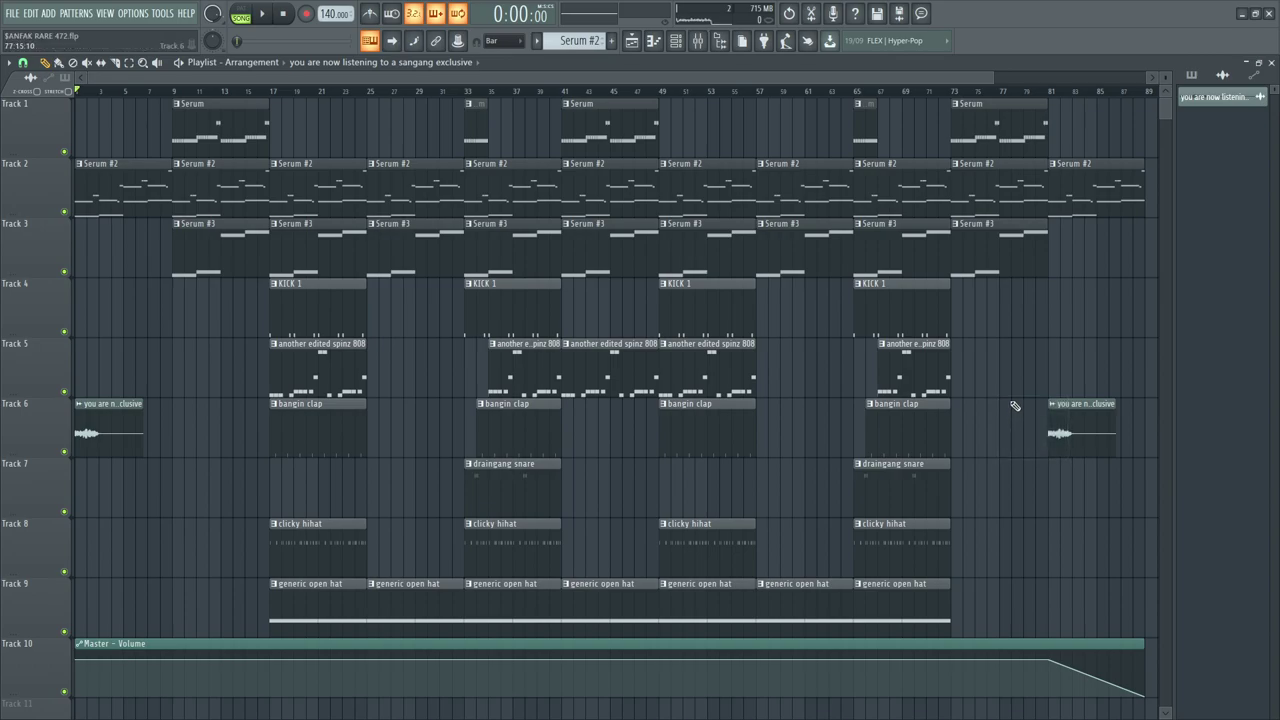
click(271, 480)
right_click(278, 481)
click(614, 486)
drag(626, 485, 682, 488)
right_click(690, 488)
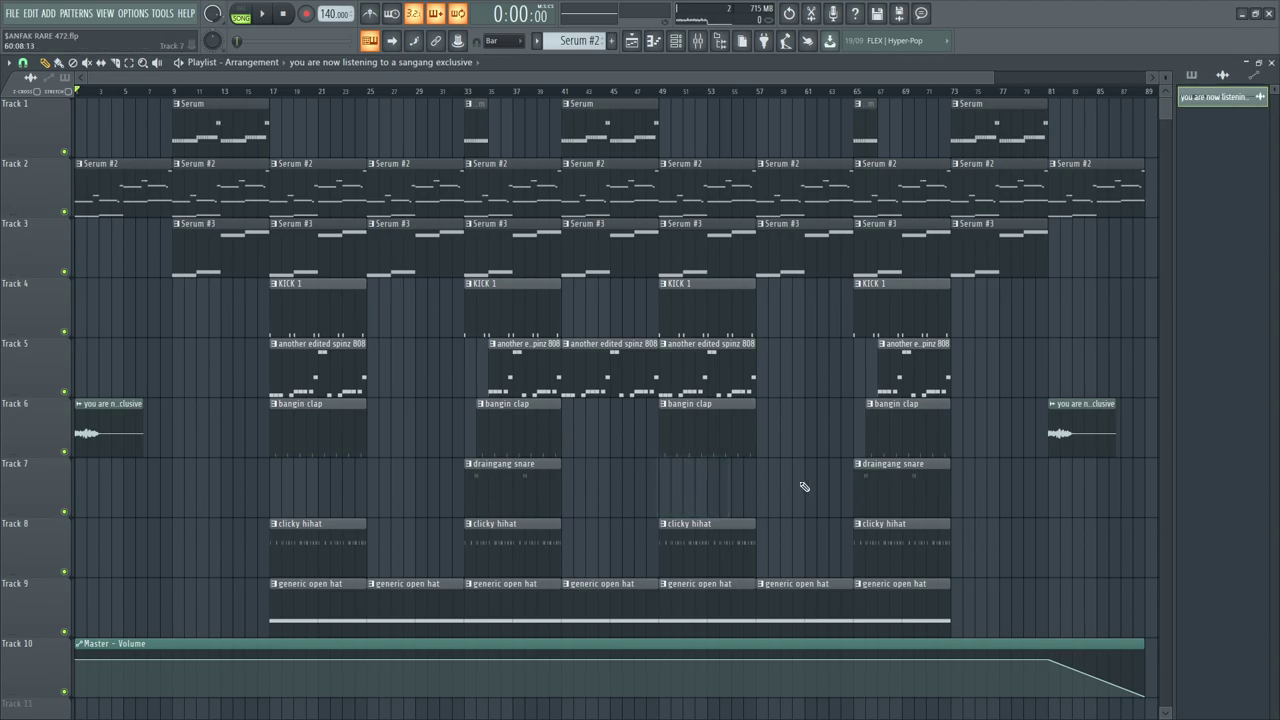